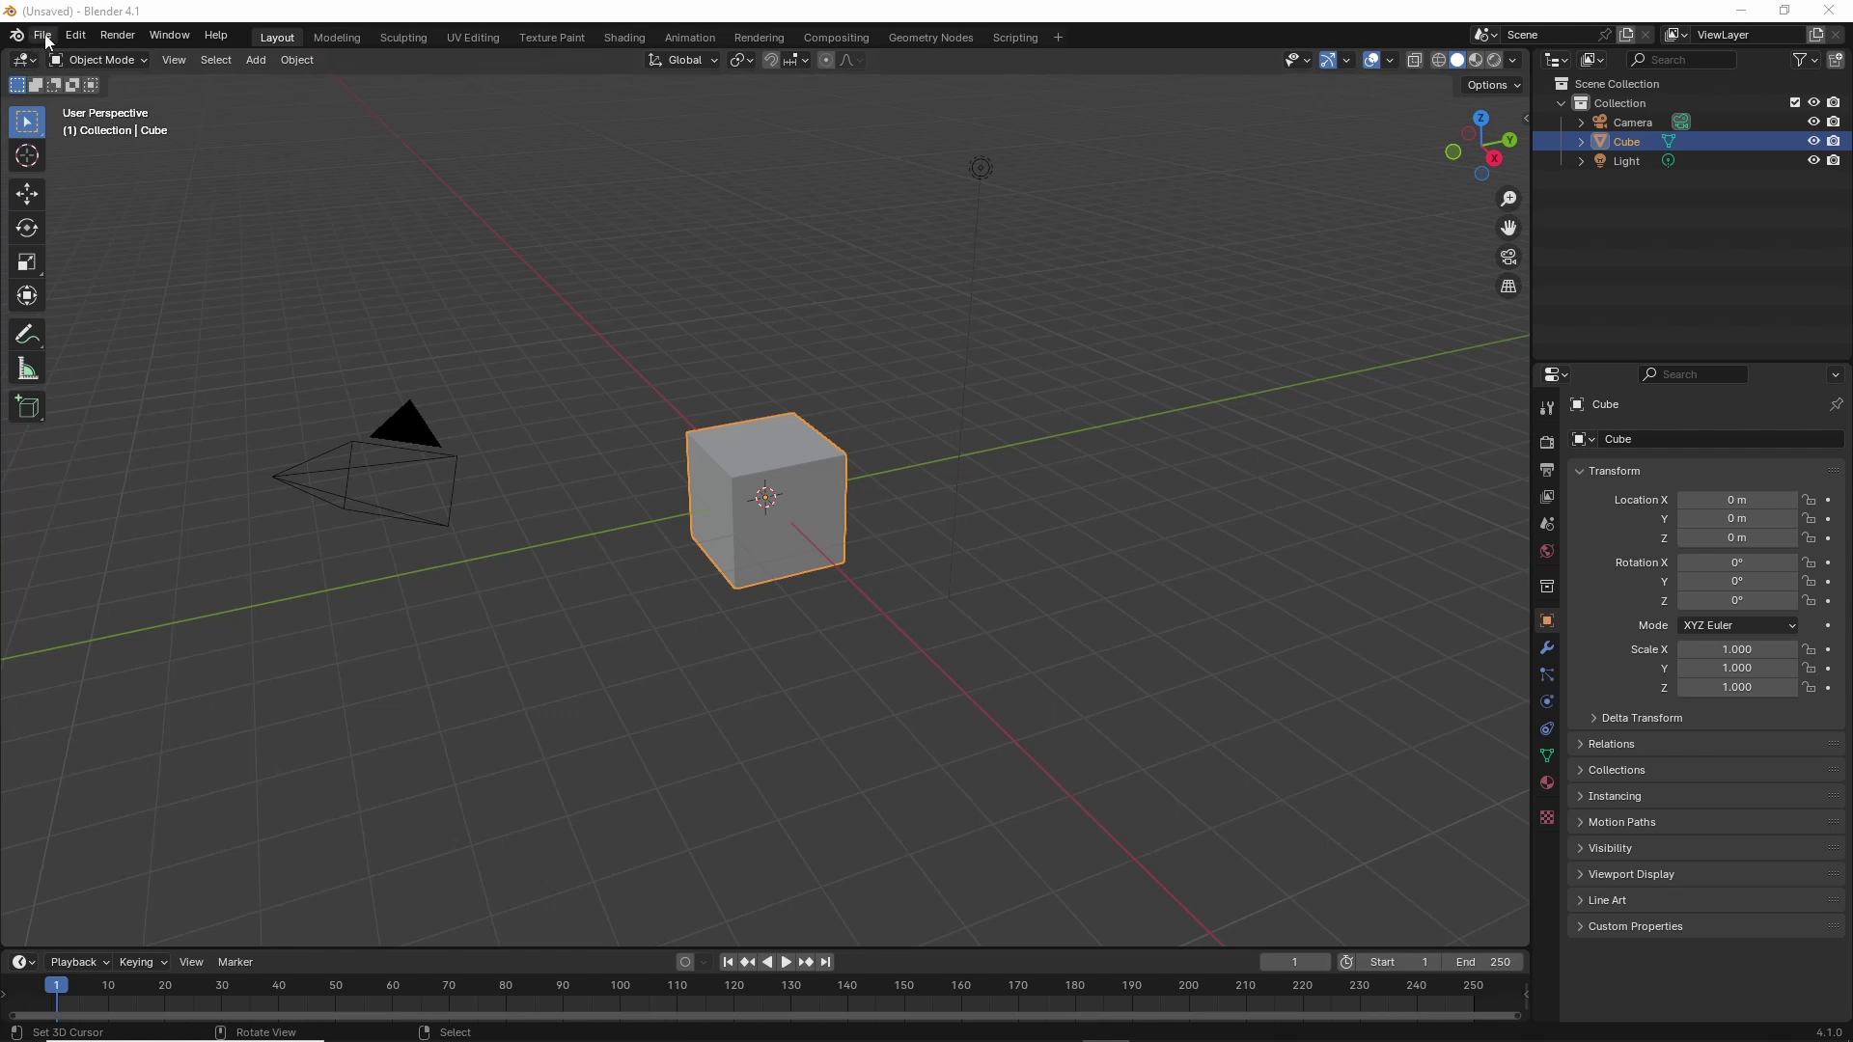
# Import the FBX file UV mapping (2b sash).fbx from the Atelier folder.
pyautogui.click(45, 36)
pyautogui.moveTo(106, 307)
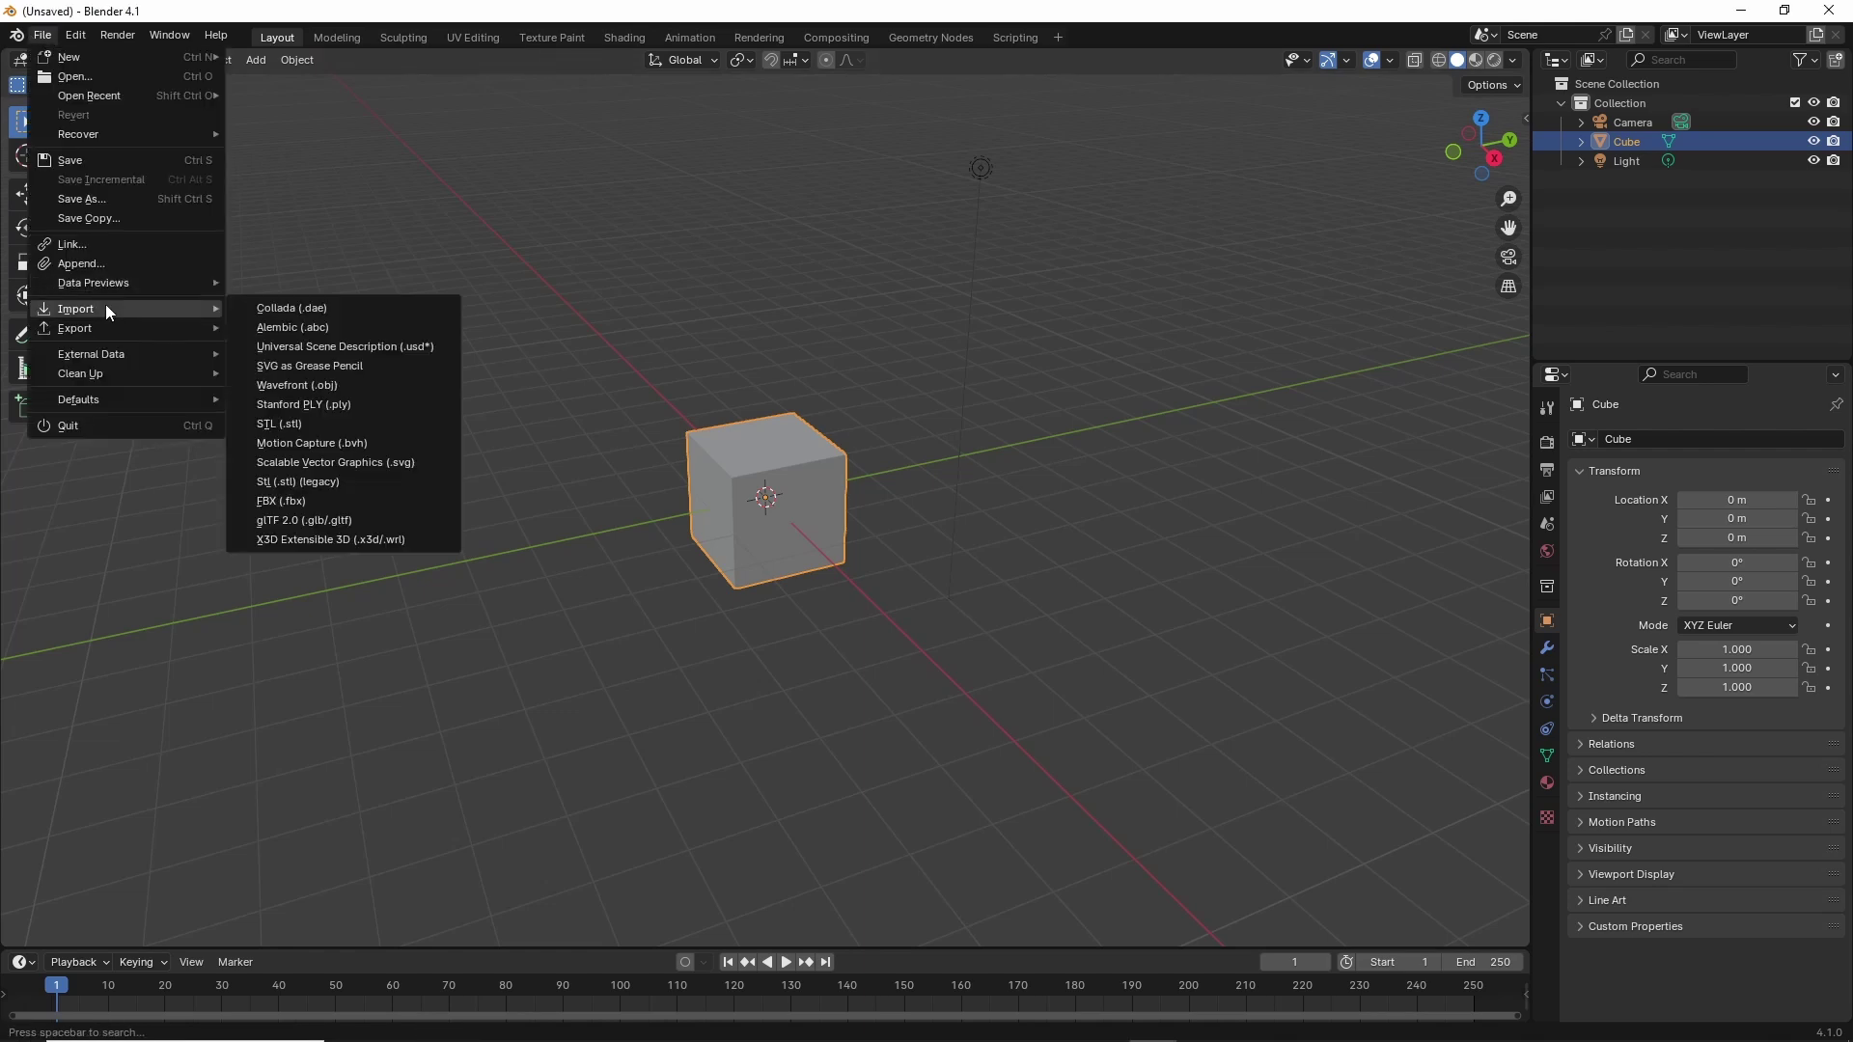
pyautogui.click(287, 502)
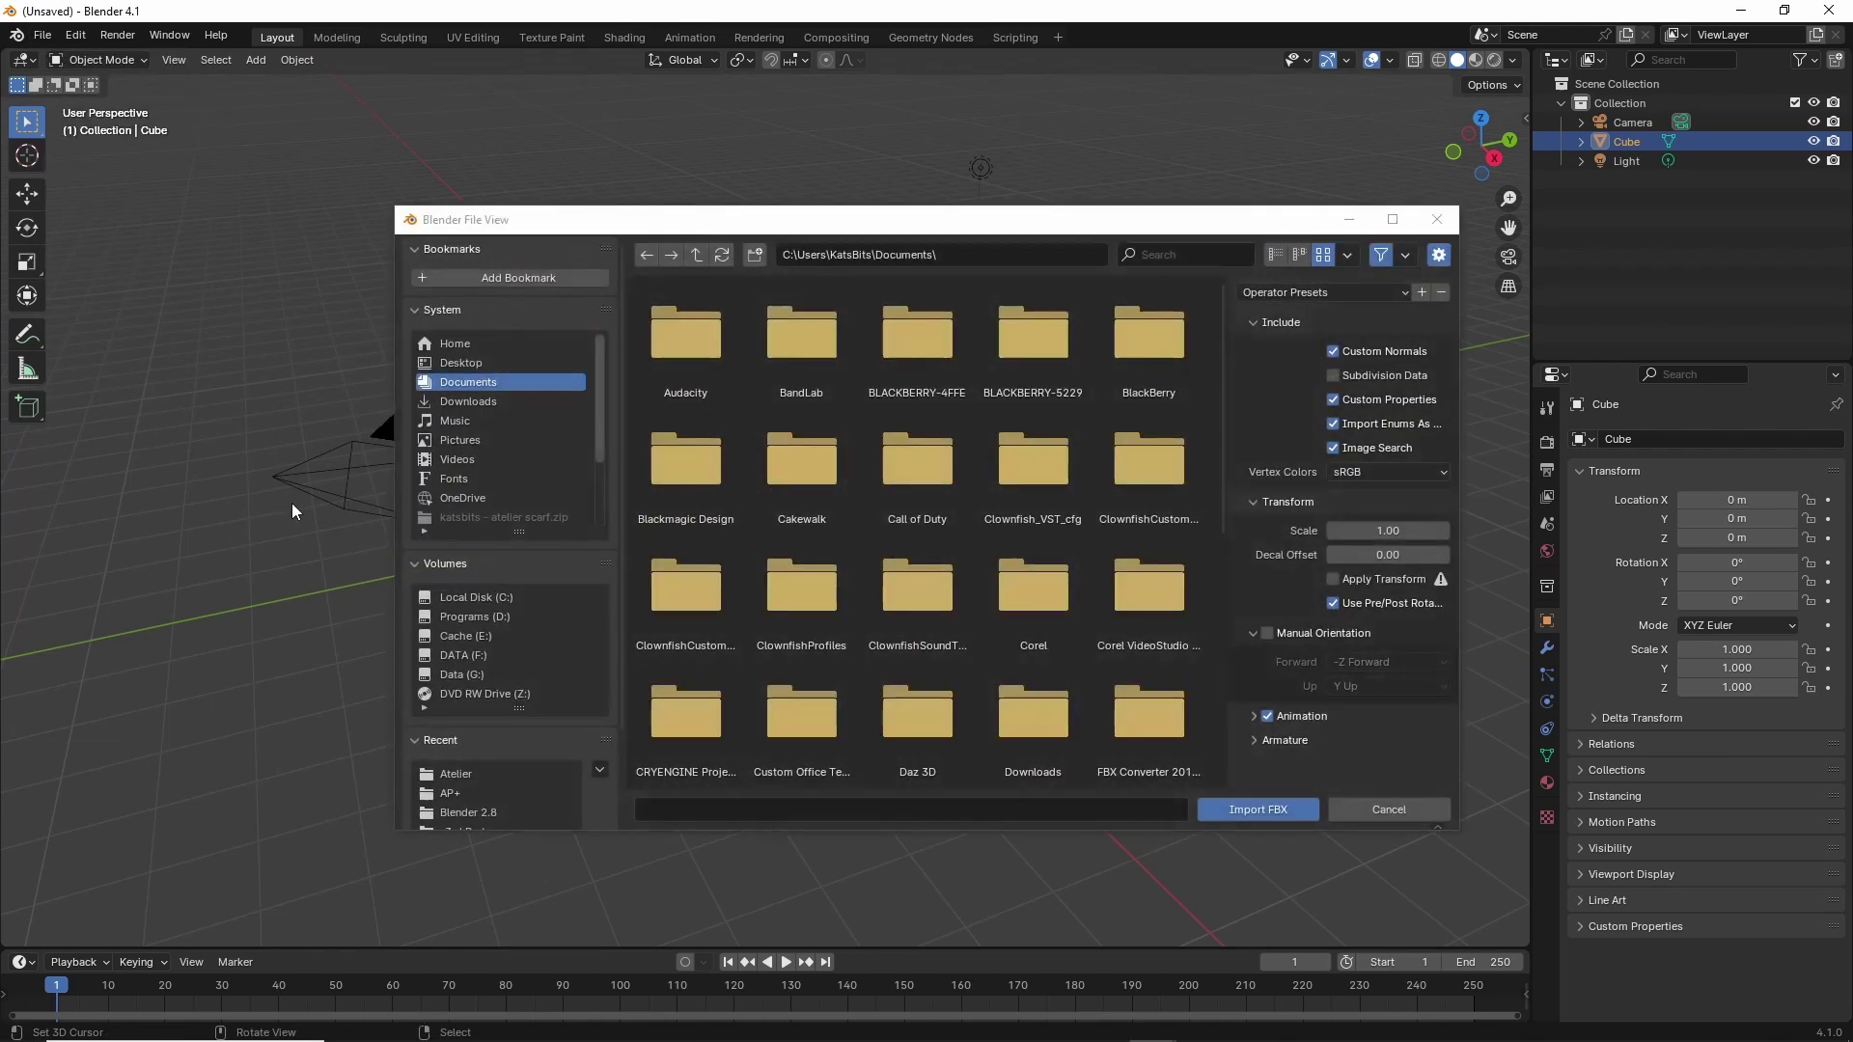
pyautogui.click(457, 775)
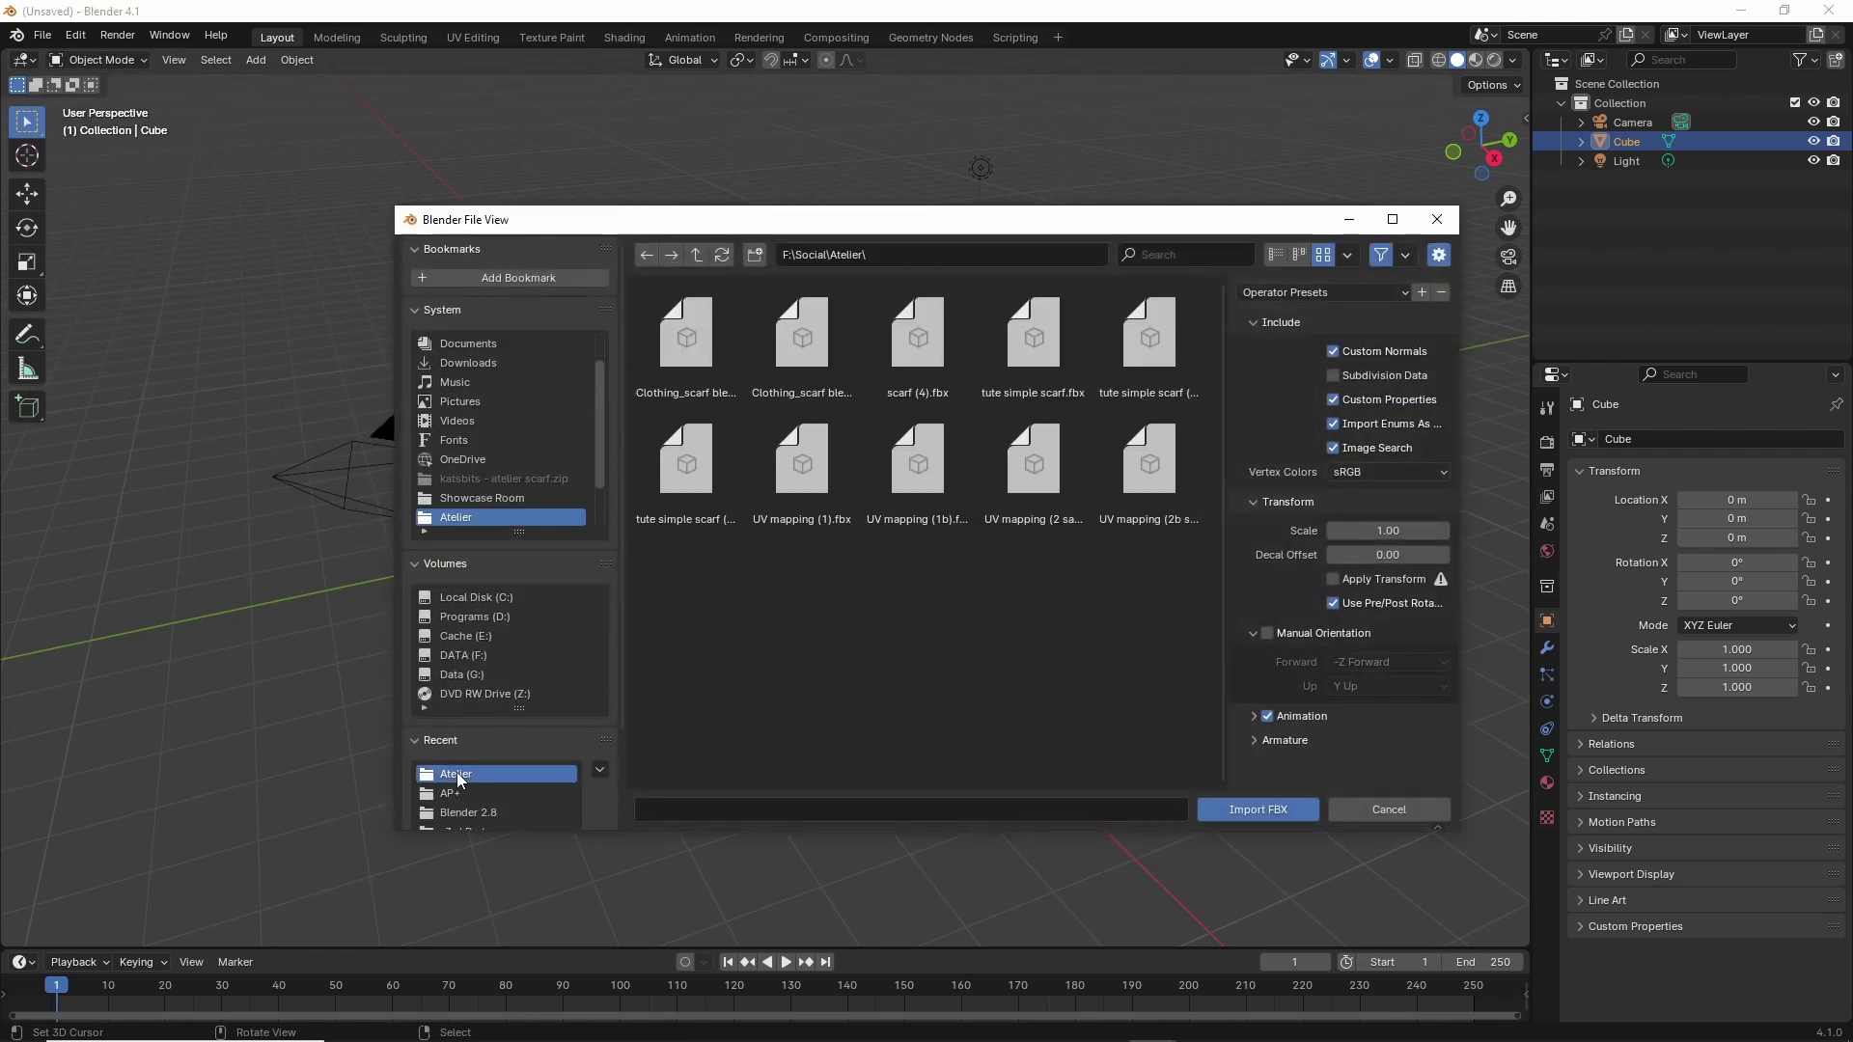
pyautogui.click(1150, 464)
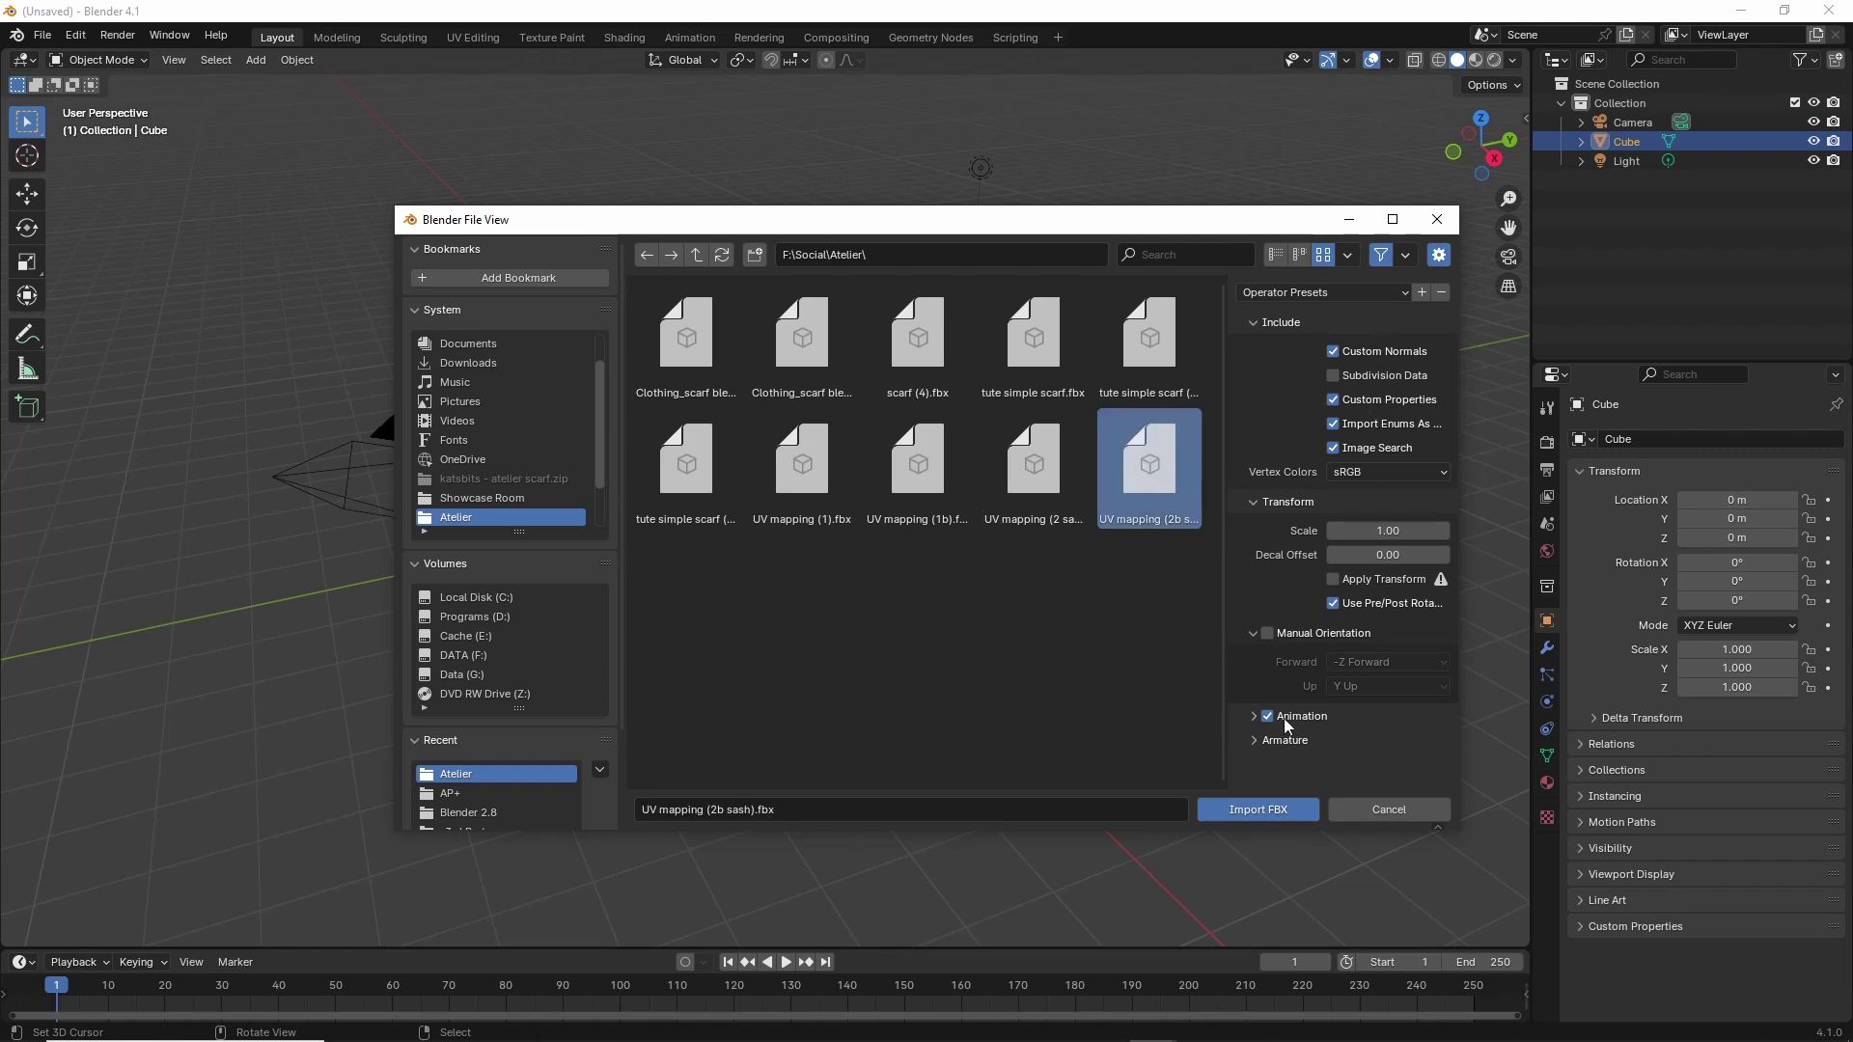
pyautogui.click(1264, 808)
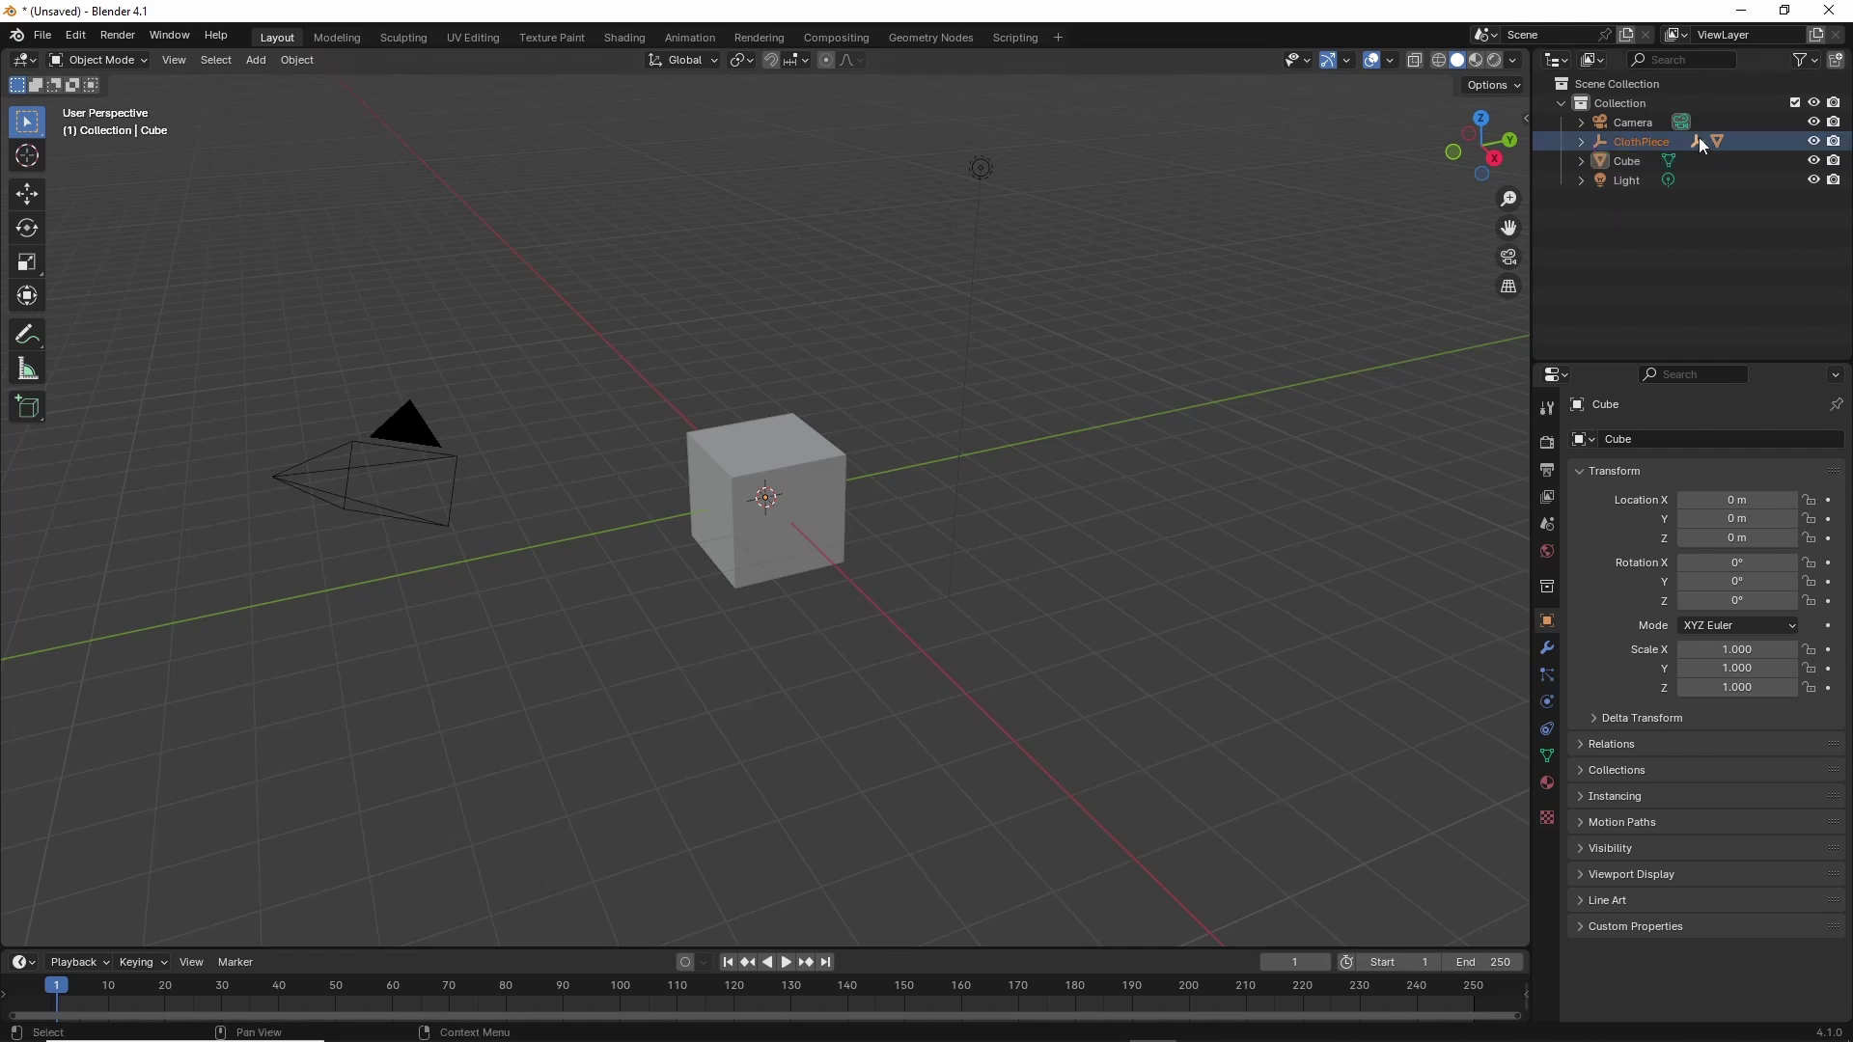
# Set the X, Y and Z scale of the imported ClothPiece empty to 1.
pyautogui.click(1640, 145)
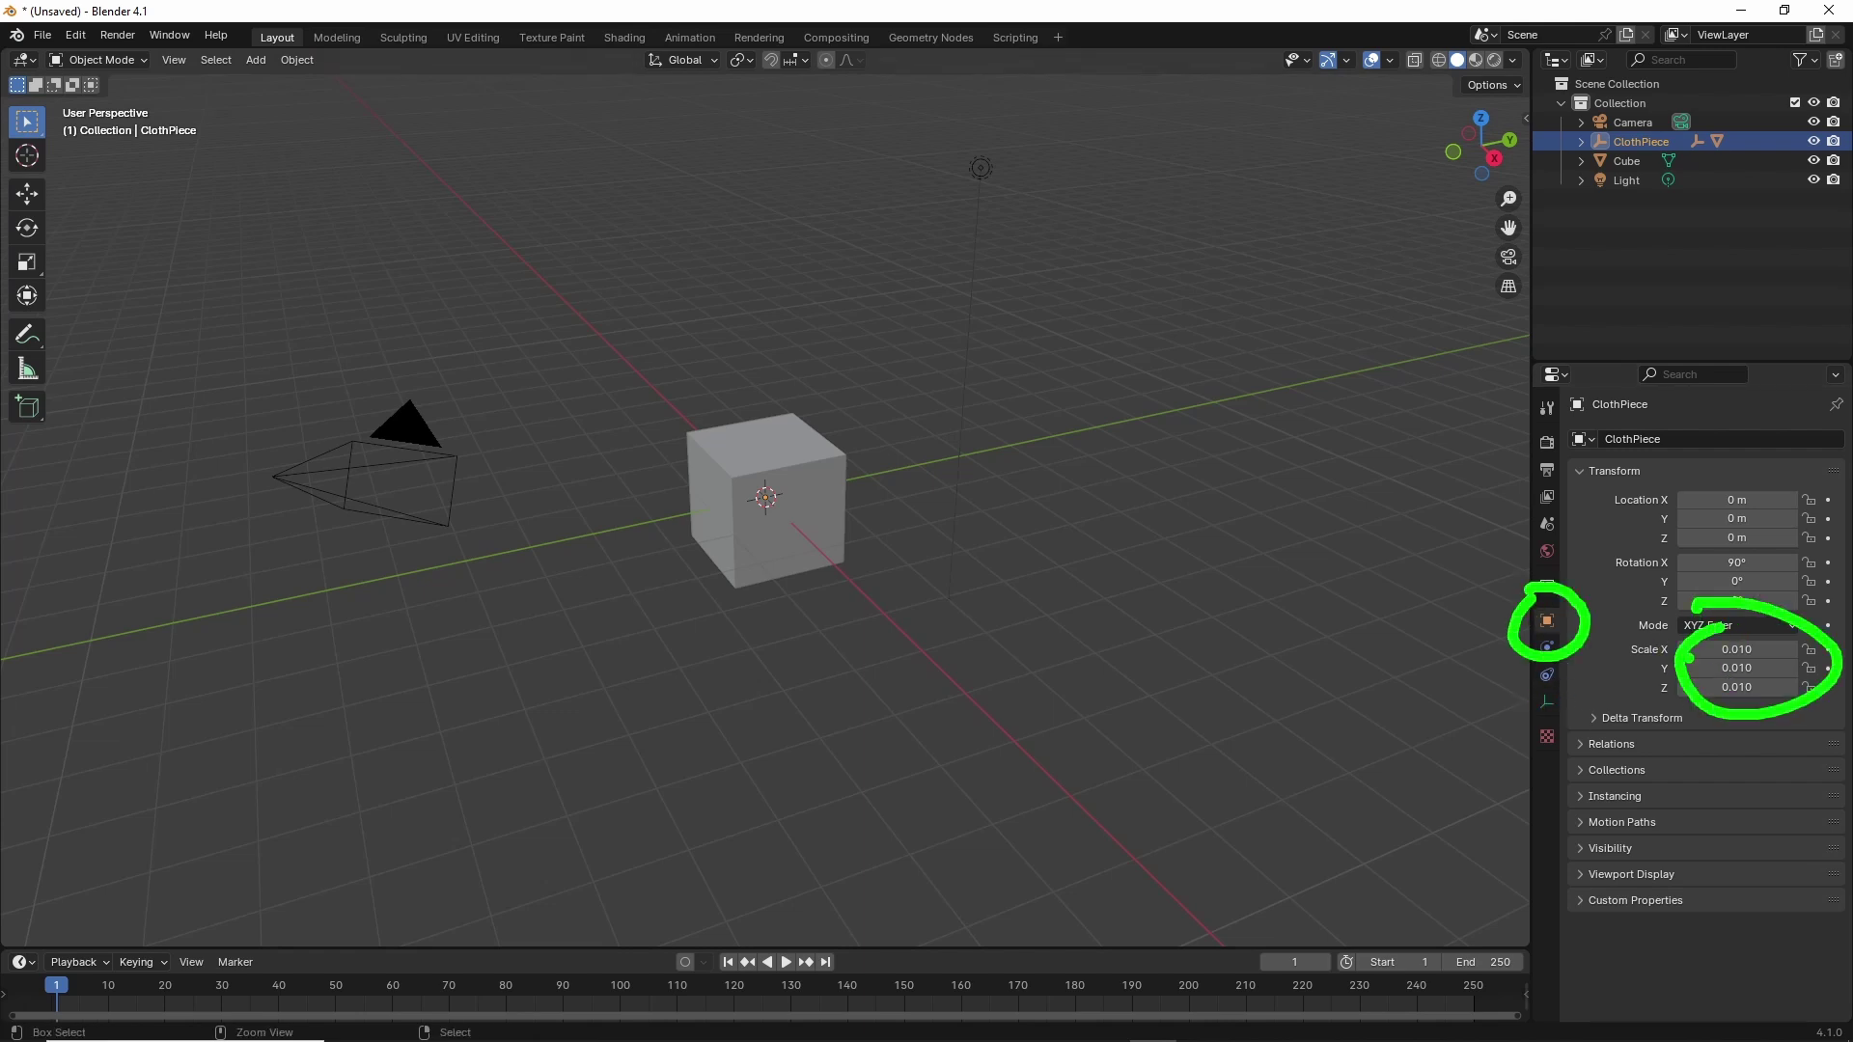
pyautogui.doubleClick(1742, 649)
pyautogui.write('1')
pyautogui.press('Return')
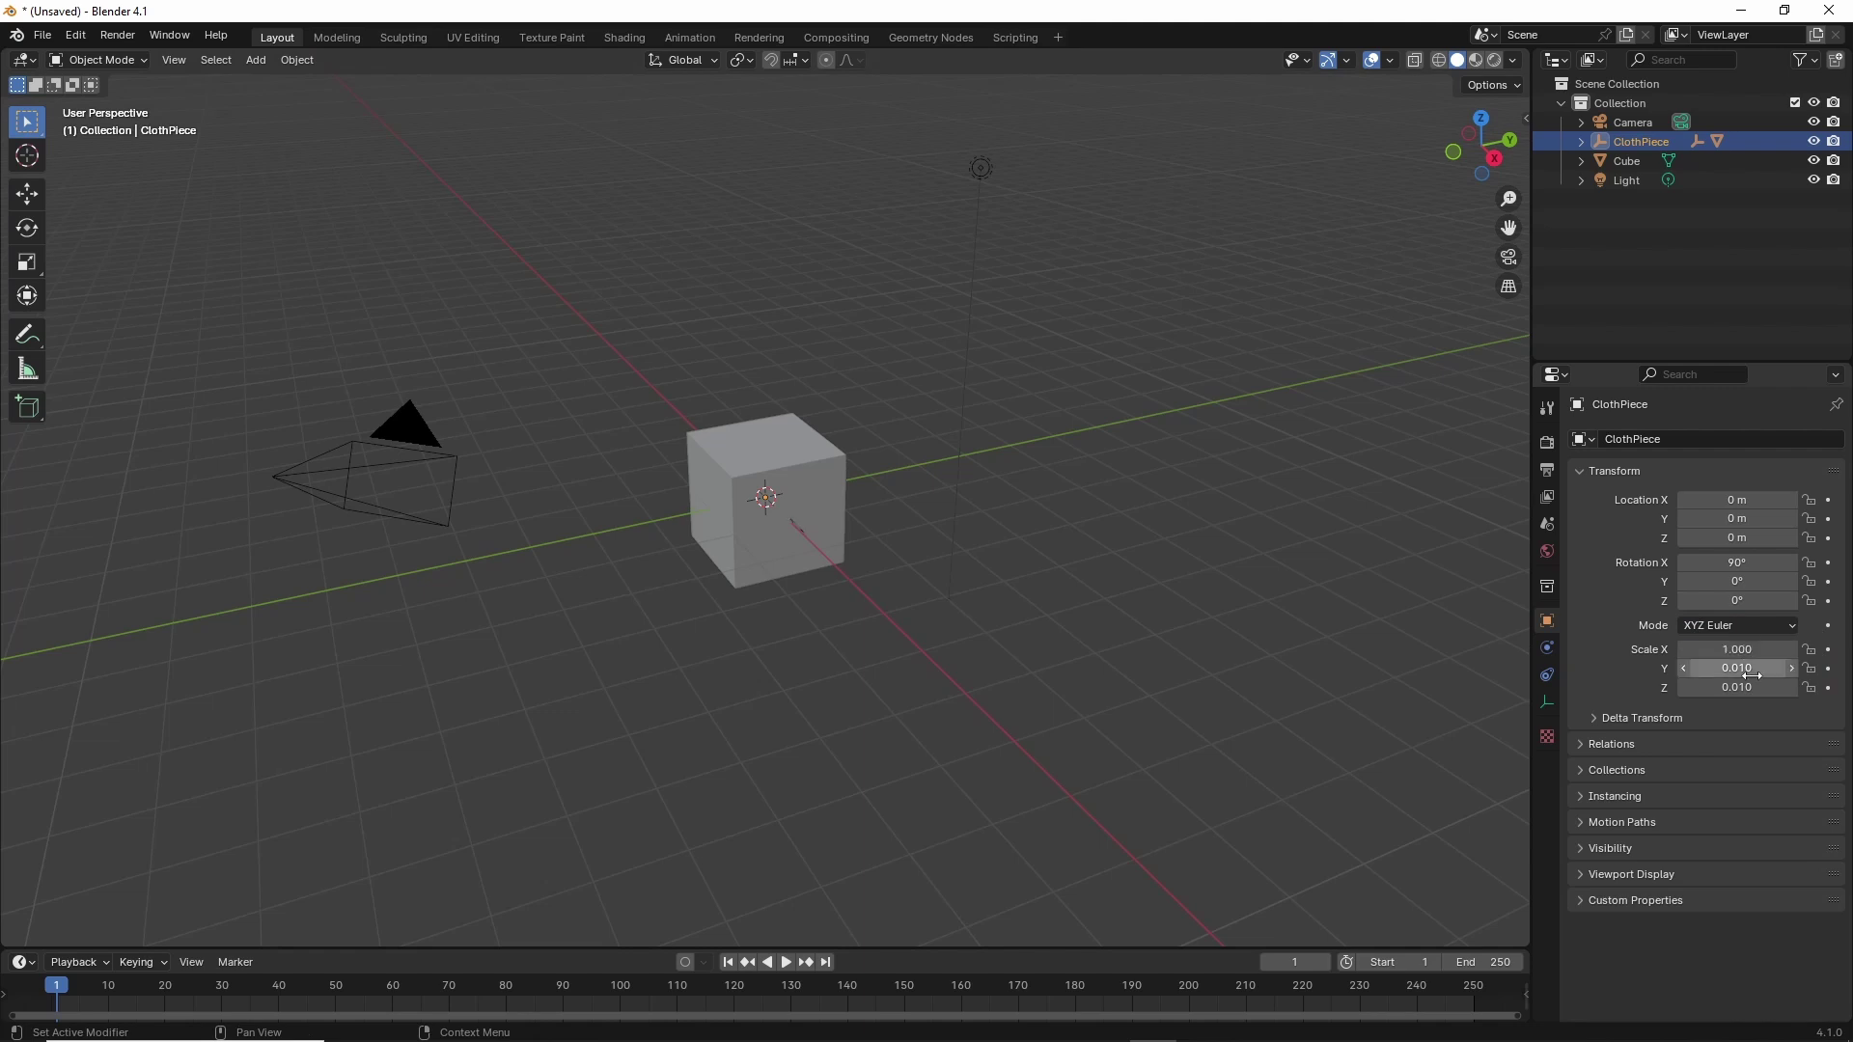
pyautogui.doubleClick(1742, 669)
pyautogui.write('1')
pyautogui.press('Return')
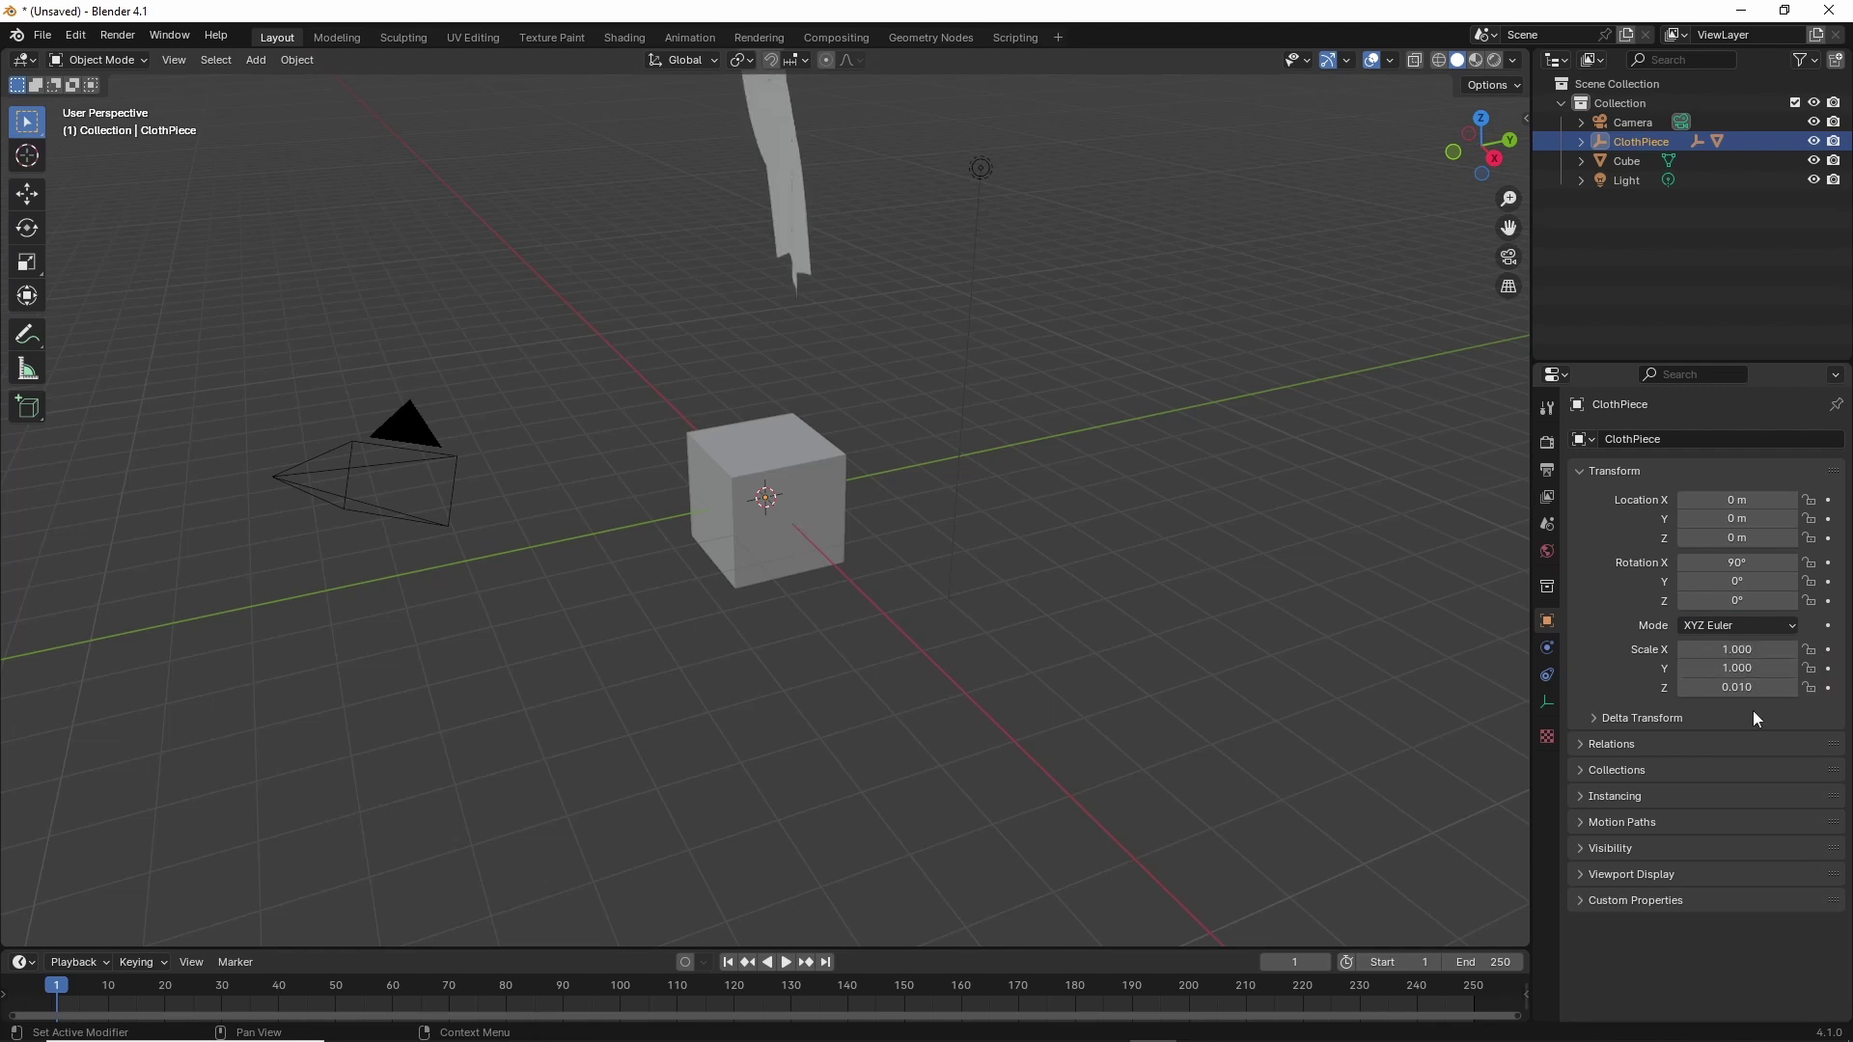
pyautogui.doubleClick(1737, 687)
pyautogui.write('1')
pyautogui.press('Return')
# Select the imported cloth mesh and hide the default cube.
pyautogui.moveTo(1110, 637); pyautogui.dragTo(981, 631, button='middle')
pyautogui.keyDown('shift'); pyautogui.moveTo(831, 294); pyautogui.dragTo(873, 598, button='middle'); pyautogui.keyUp('shift')
pyautogui.scroll(2, 871, 599)
pyautogui.keyDown('shift'); pyautogui.moveTo(840, 379); pyautogui.dragTo(818, 466, button='middle'); pyautogui.keyUp('shift')
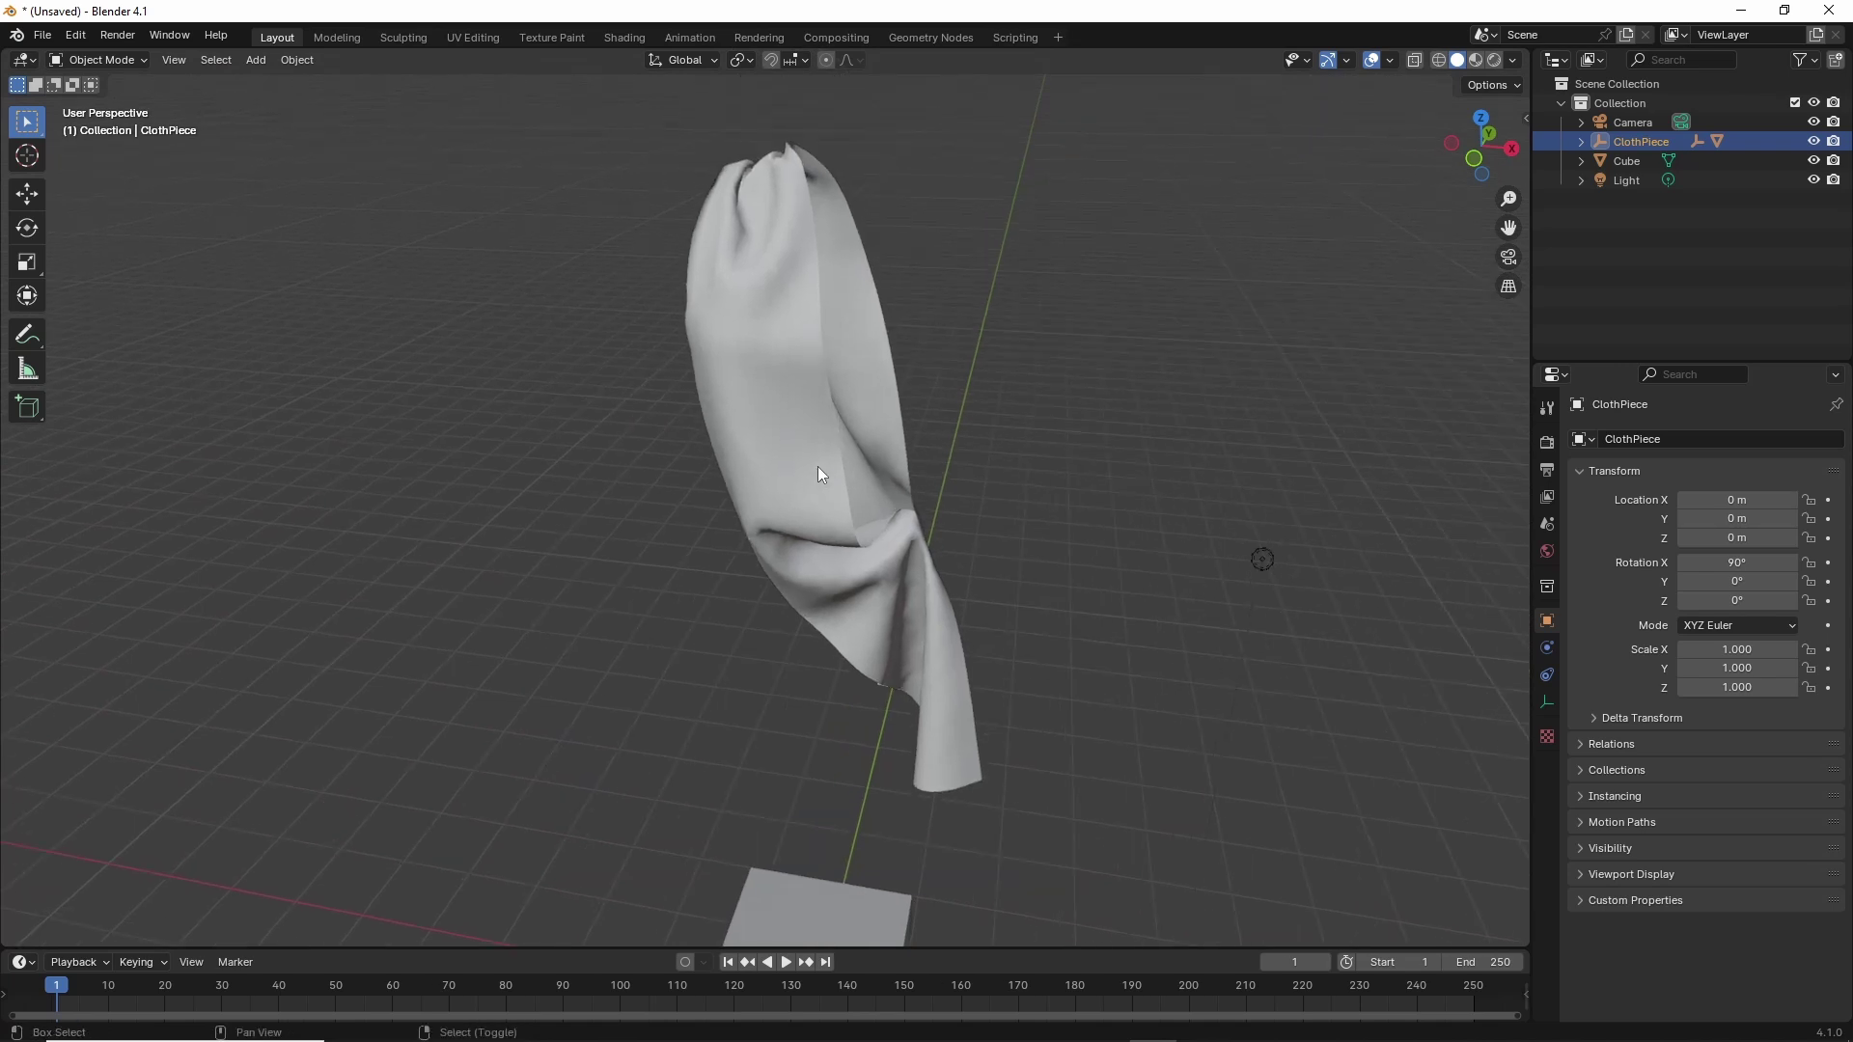
pyautogui.scroll(-4, 784, 618)
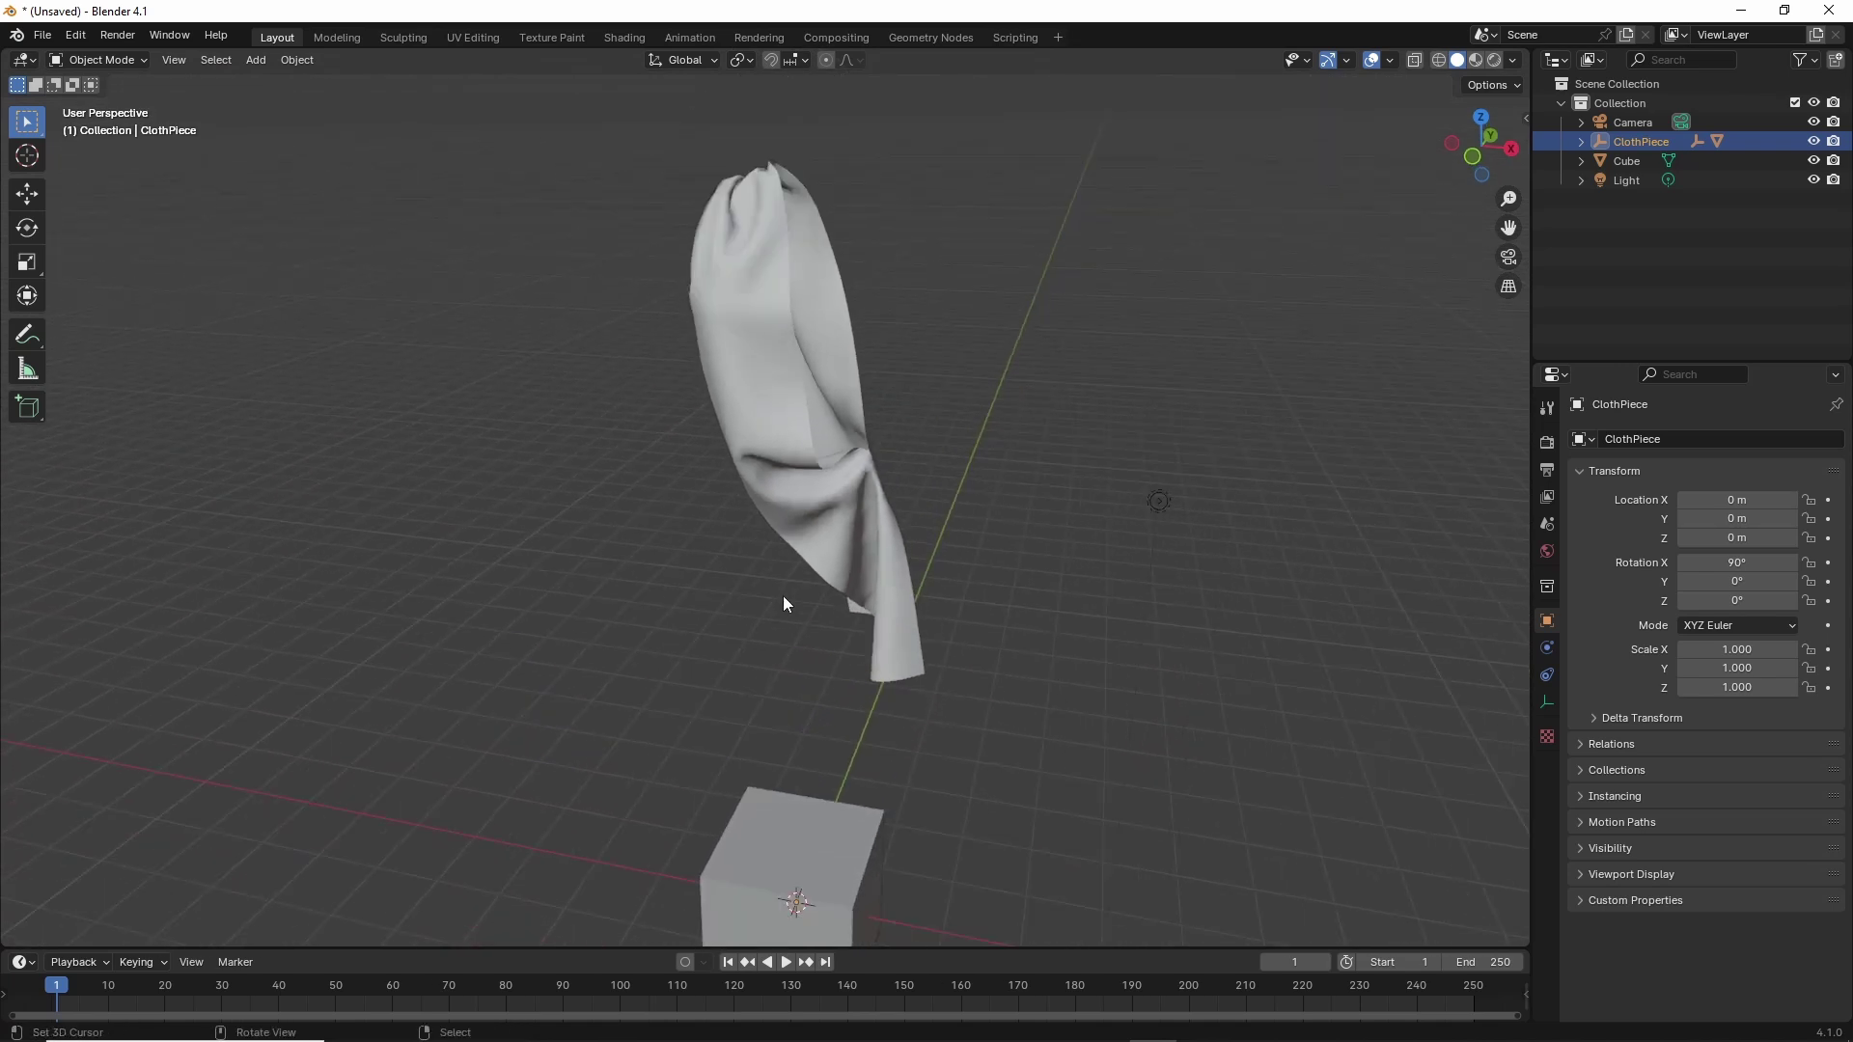
pyautogui.click(748, 322)
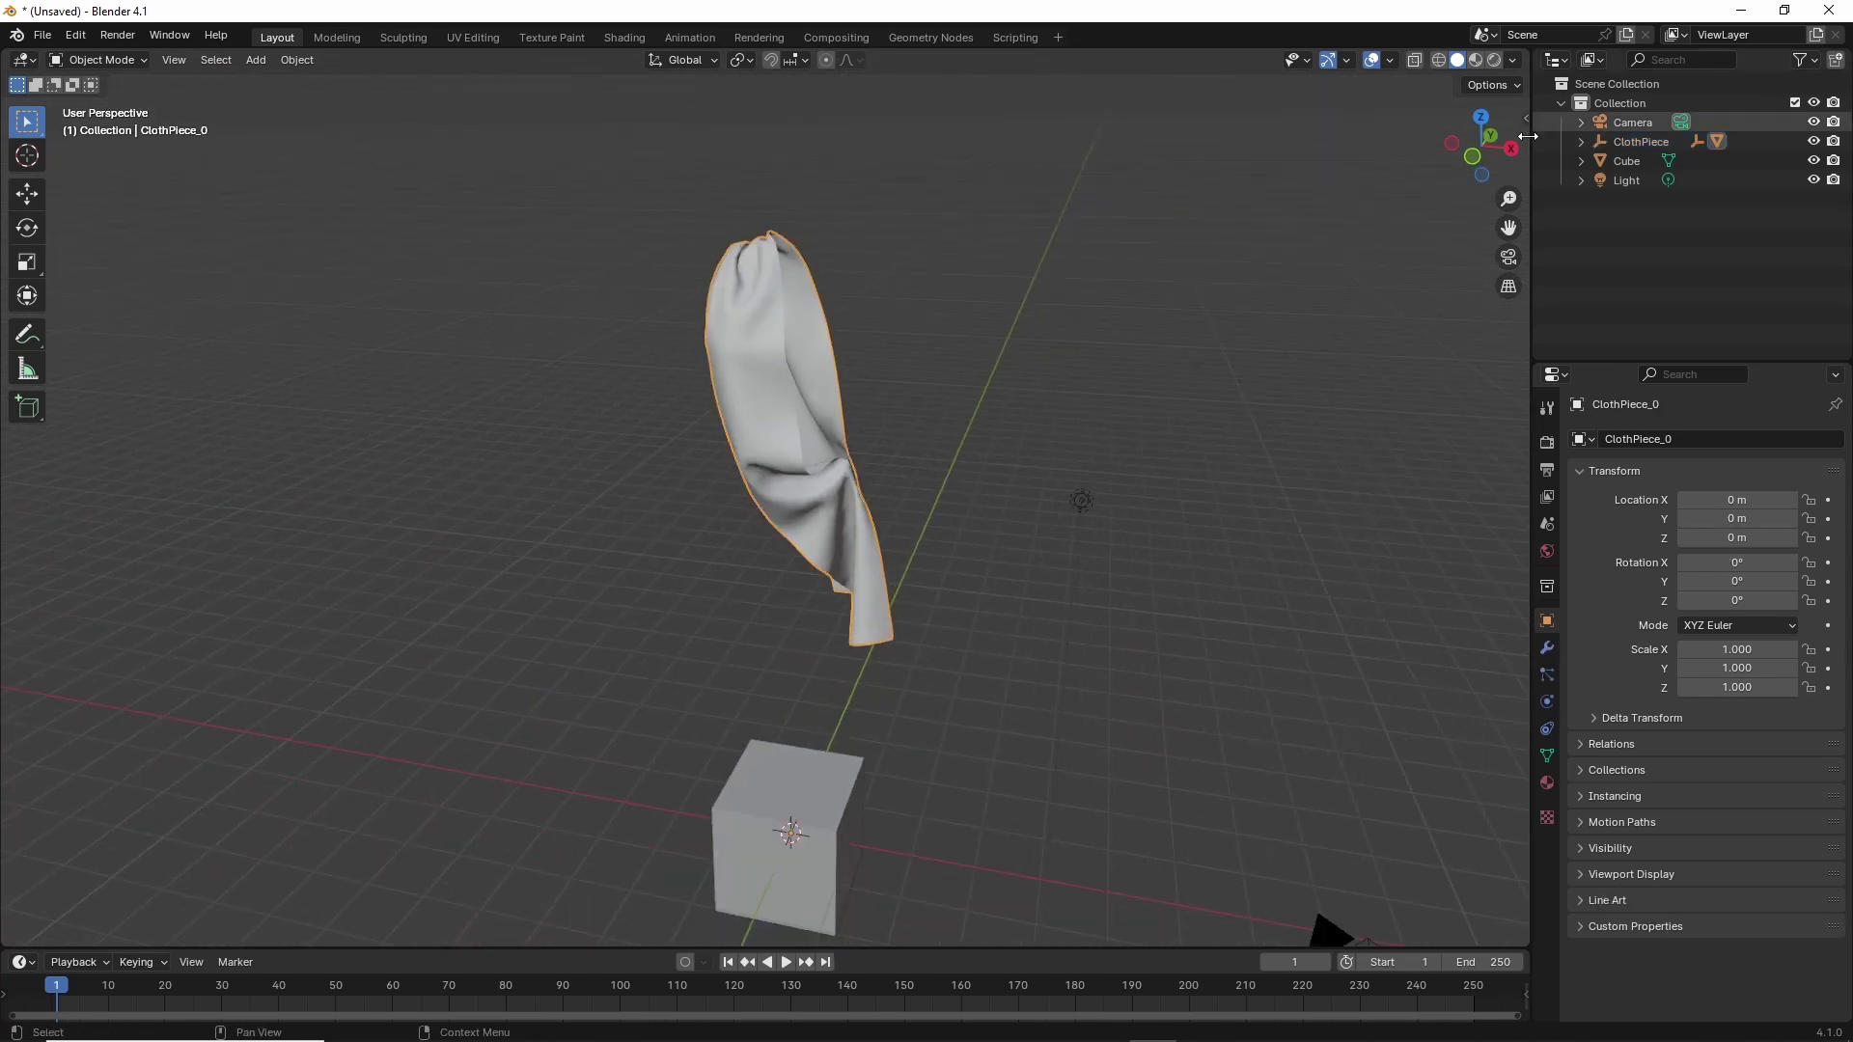
pyautogui.moveTo(763, 442); pyautogui.dragTo(796, 479, button='middle')
pyautogui.click(1813, 161)
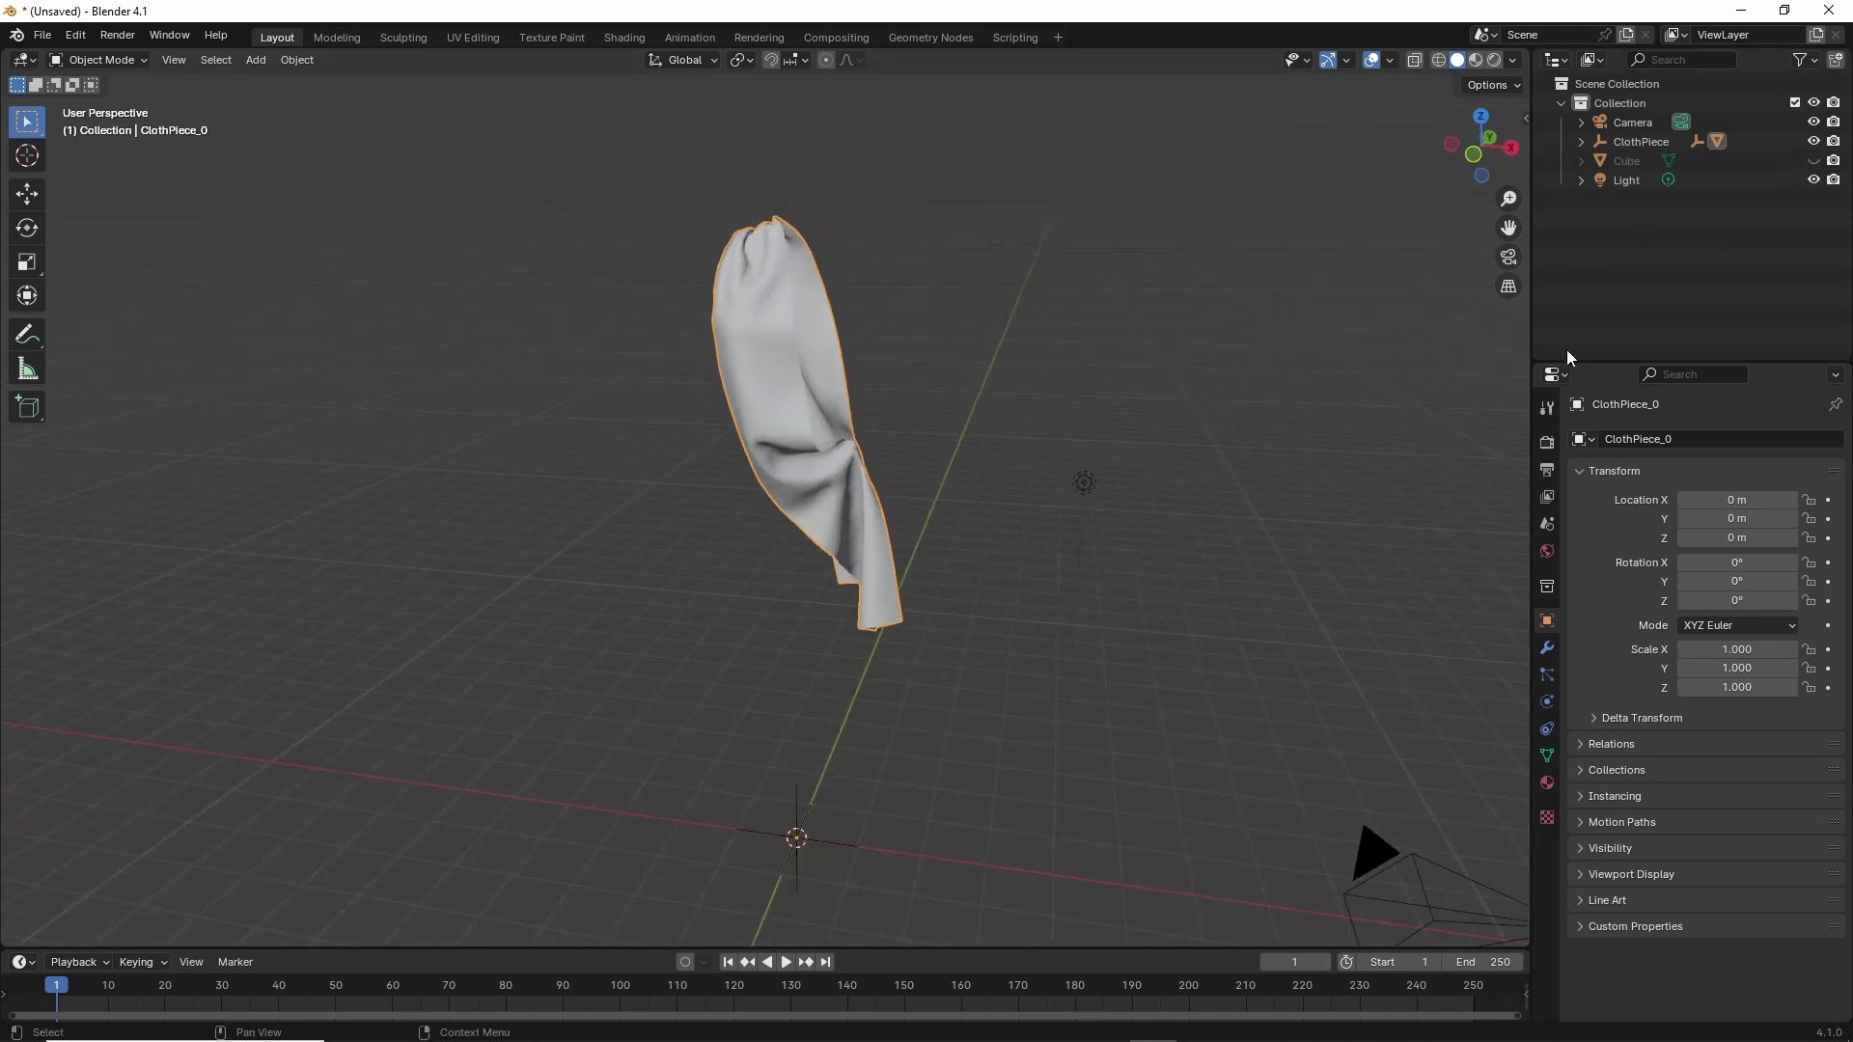
# Select the cloth mesh together with its parent empties and clear the parenting while keeping the transformation.
pyautogui.moveTo(573, 151); pyautogui.dragTo(938, 901)
pyautogui.click(299, 66)
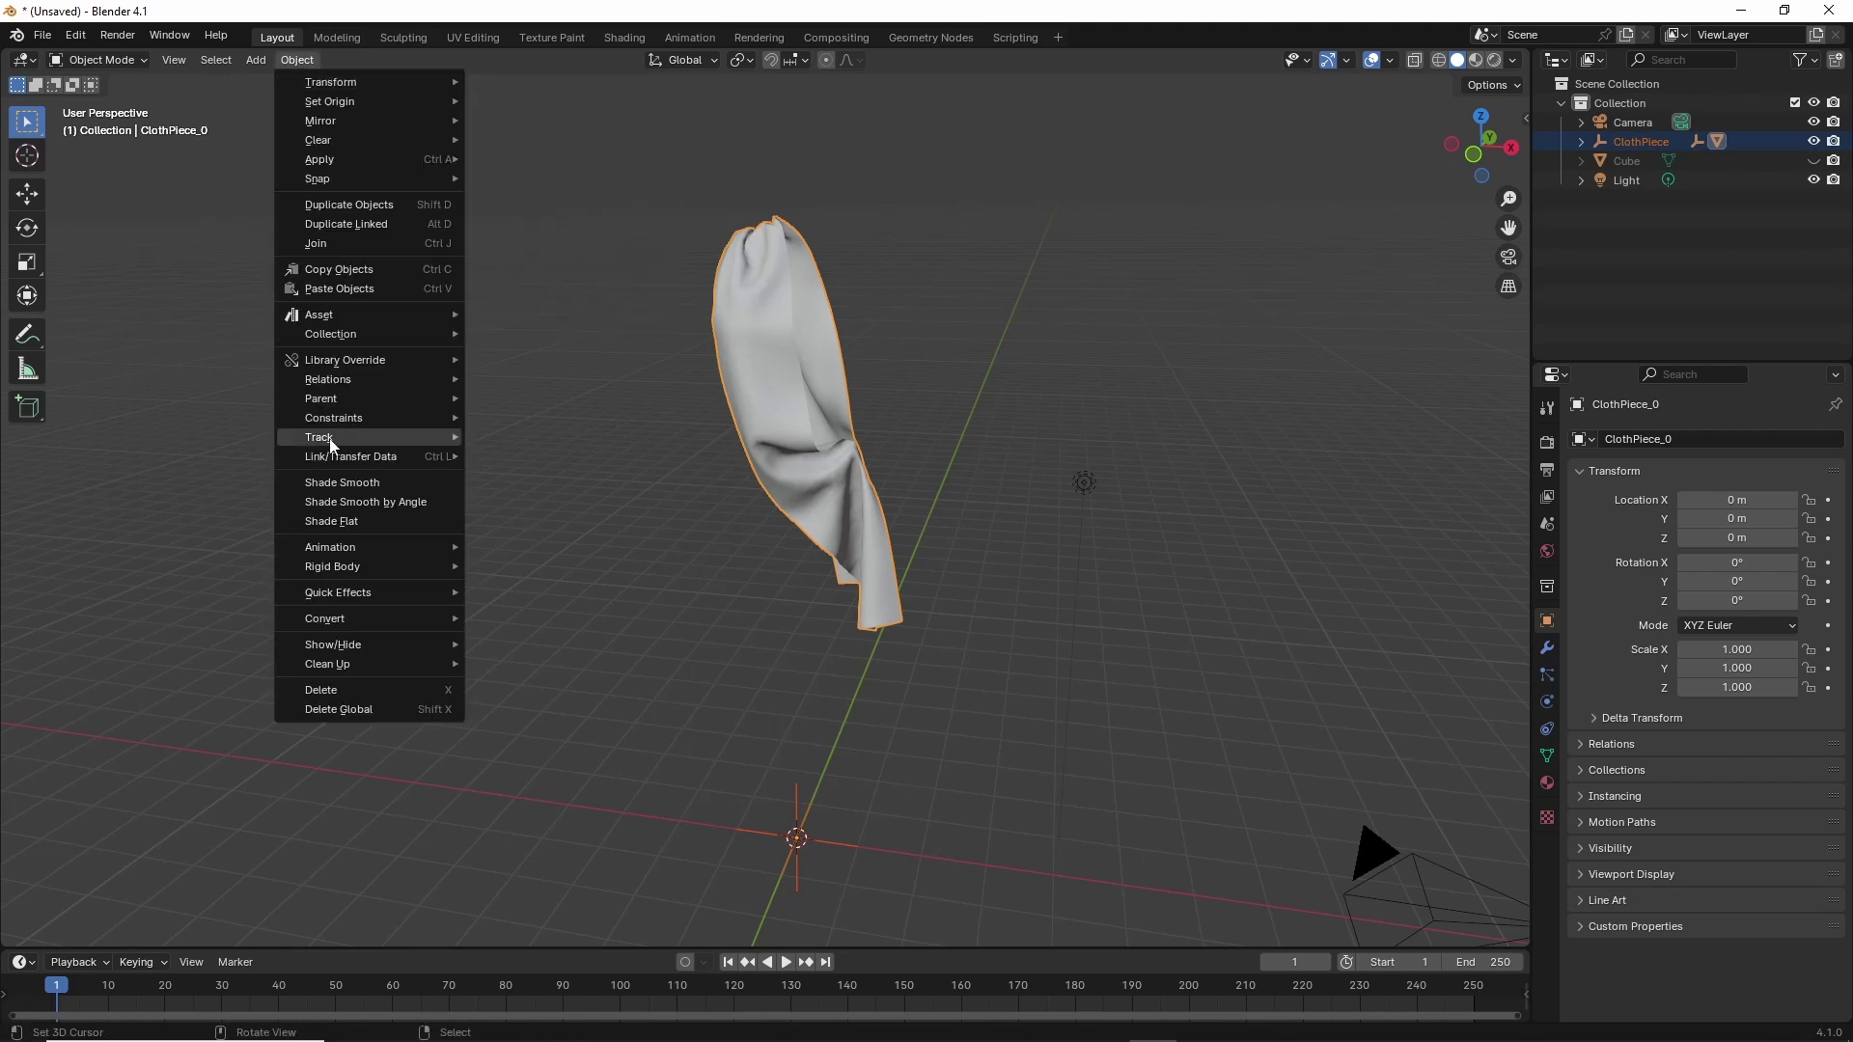
pyautogui.moveTo(326, 394)
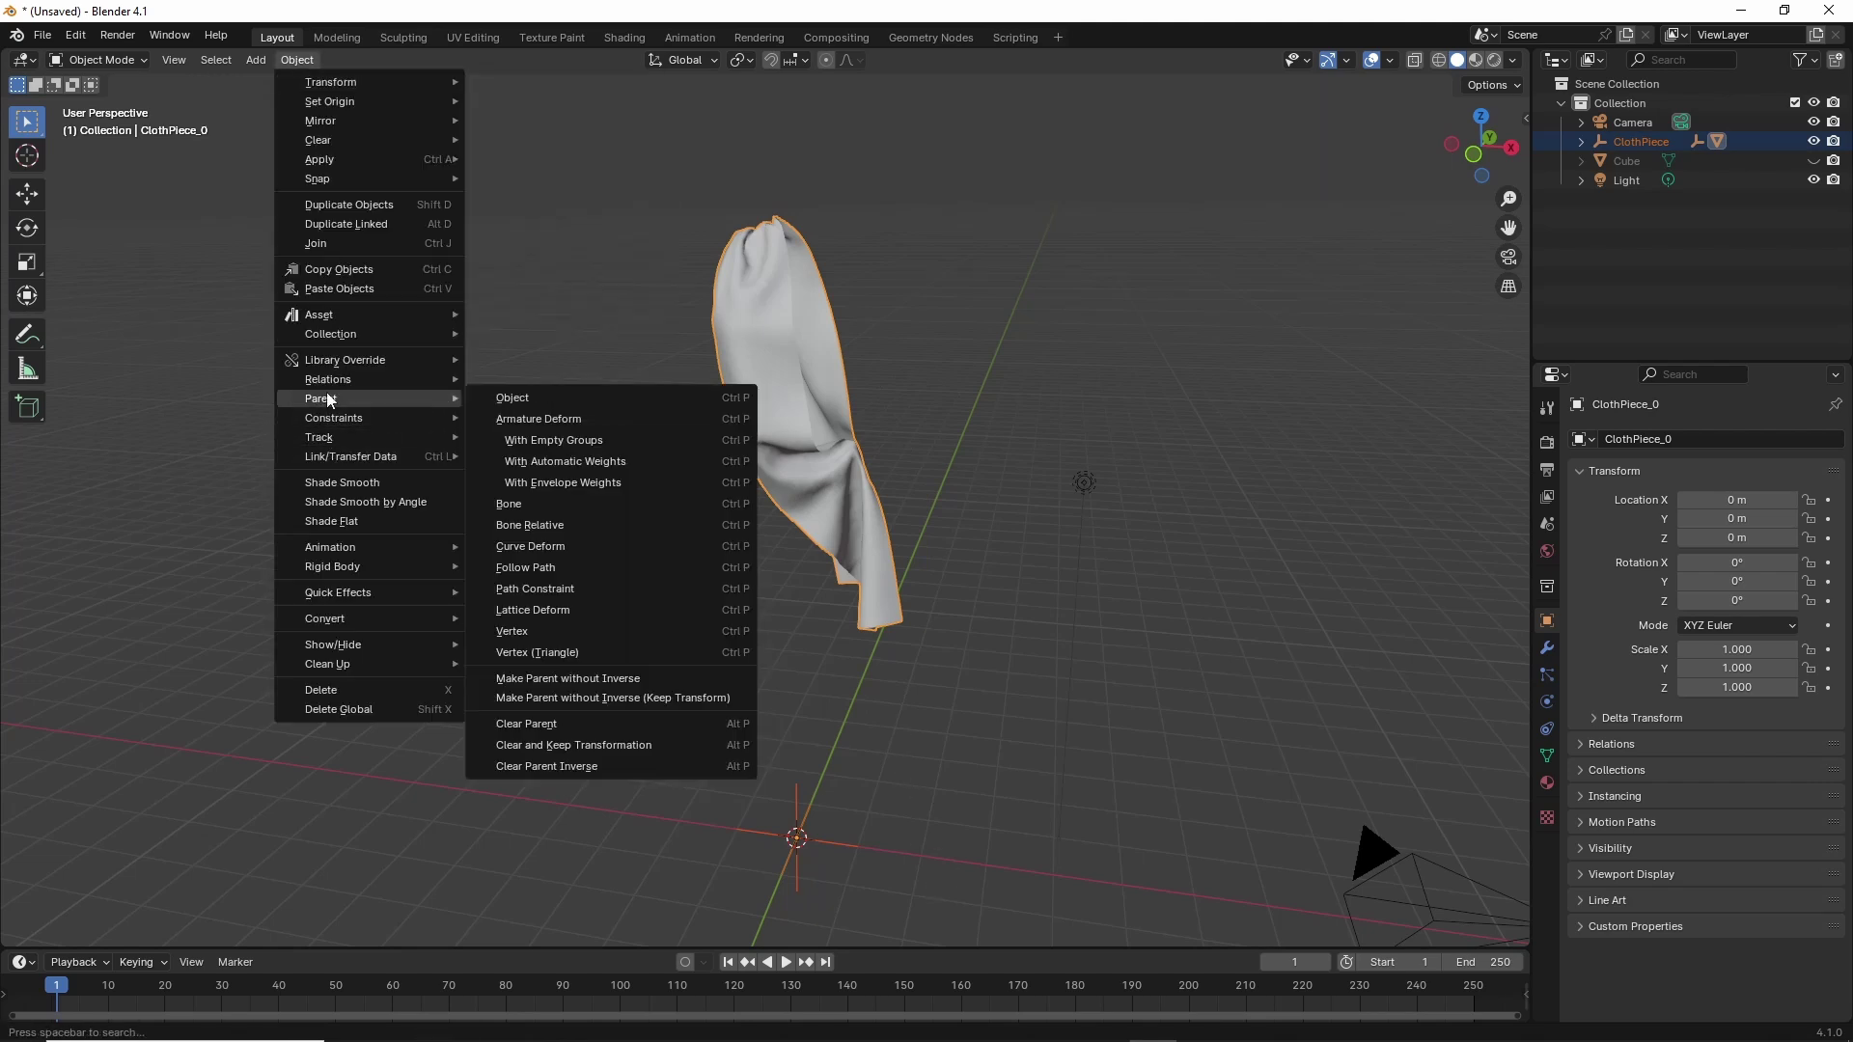
pyautogui.click(581, 745)
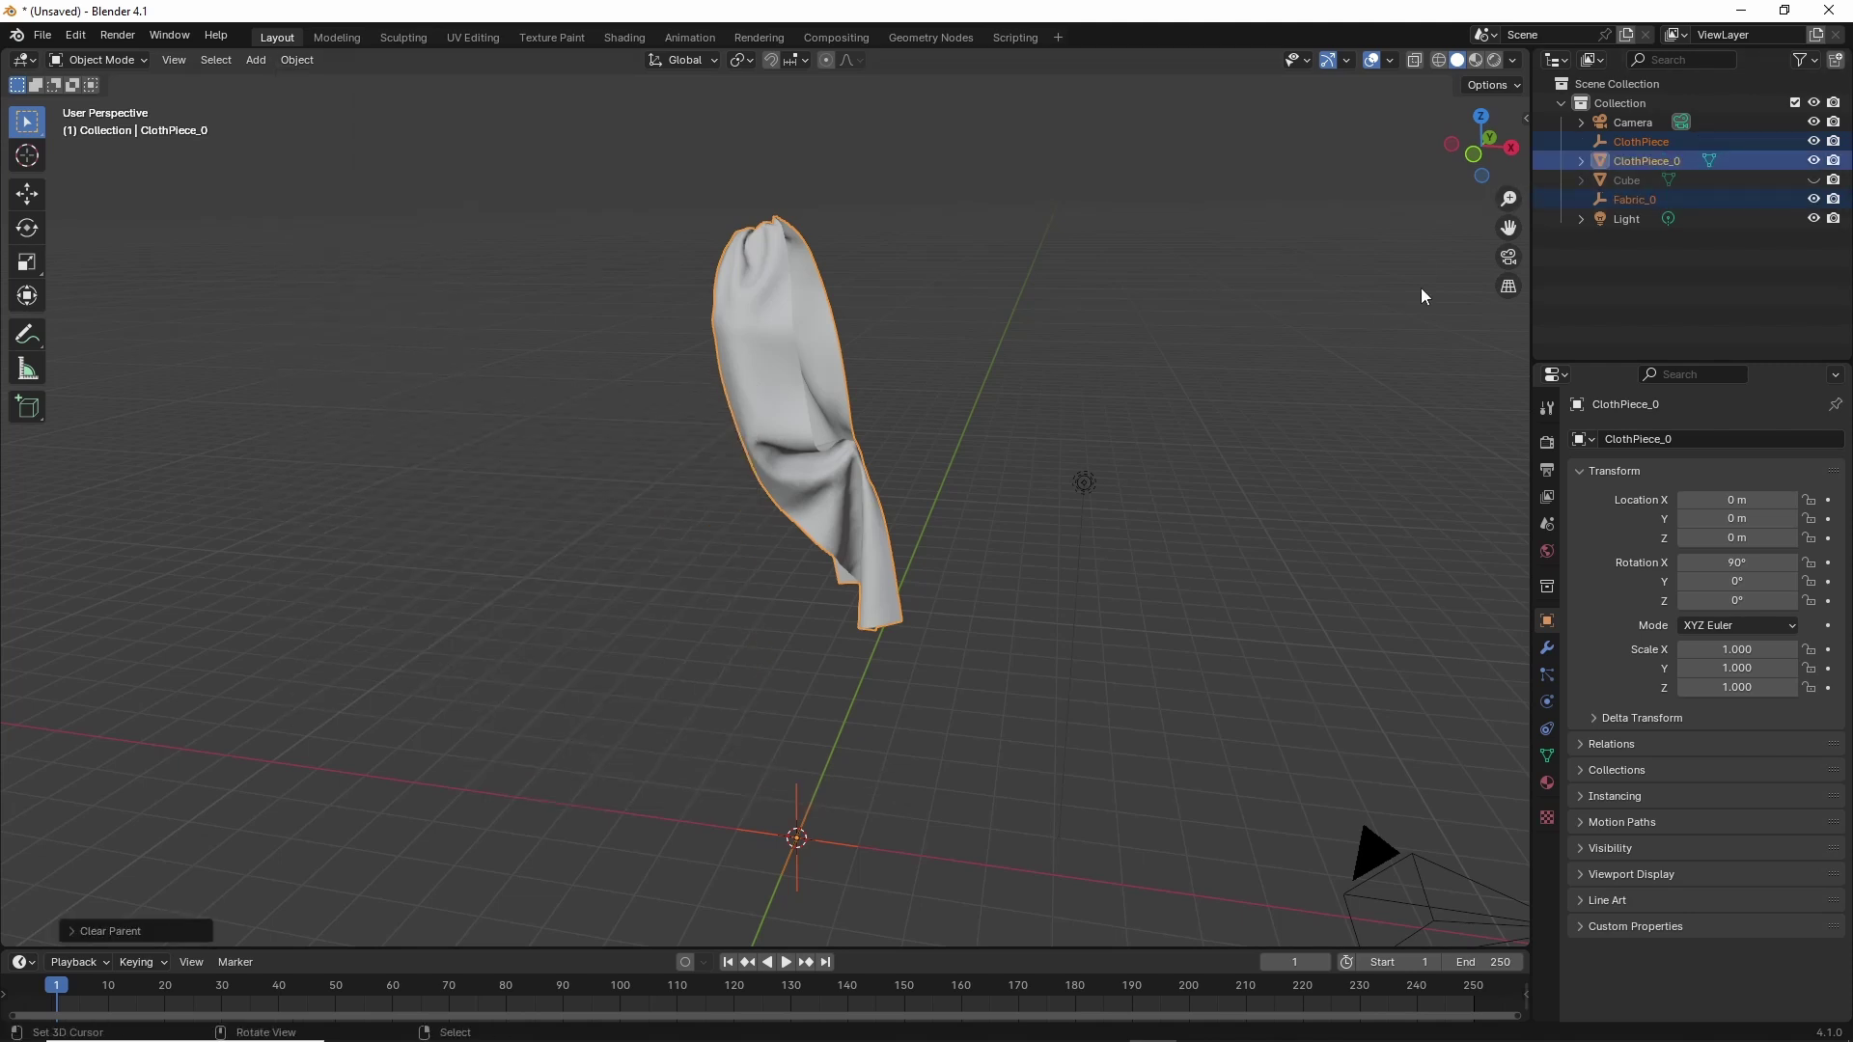
# Select only the cloth mesh and rename it as sash.MESH.
pyautogui.click(772, 252)
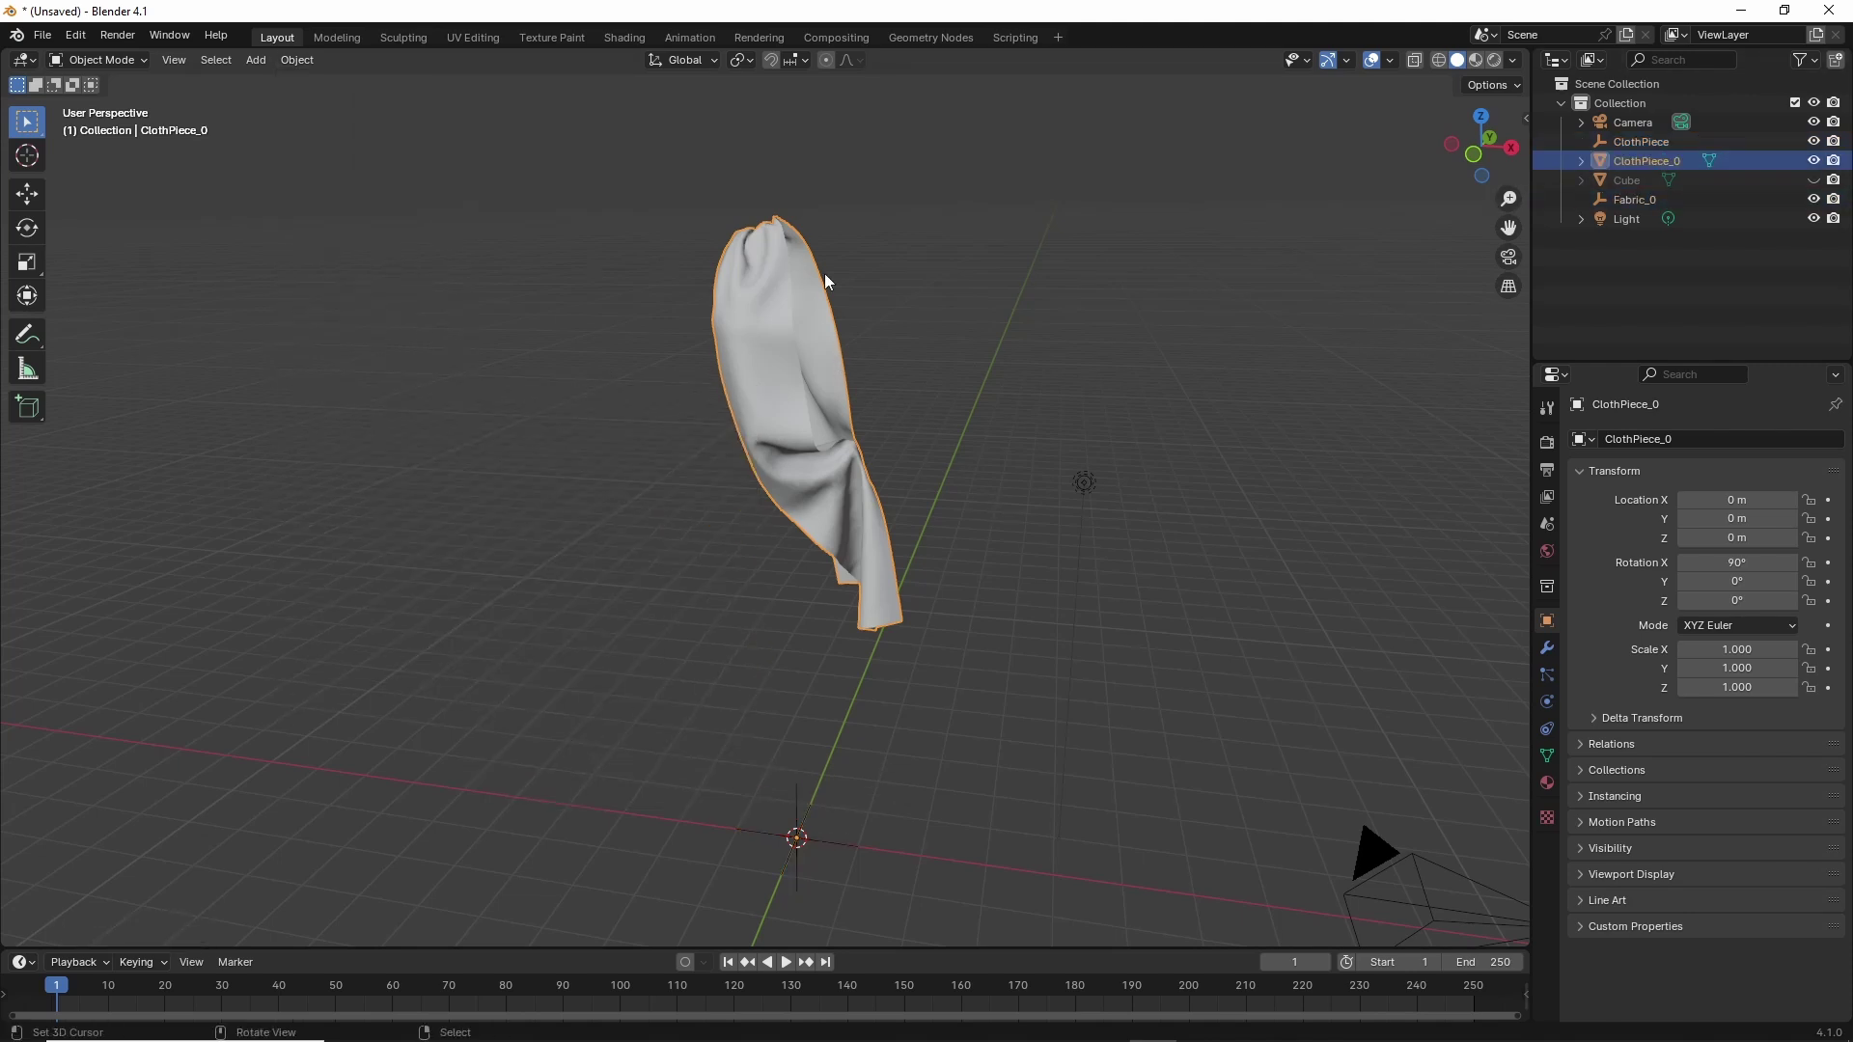
pyautogui.click(1717, 437)
pyautogui.write('sash')
pyautogui.press('Return')
pyautogui.click(1702, 443)
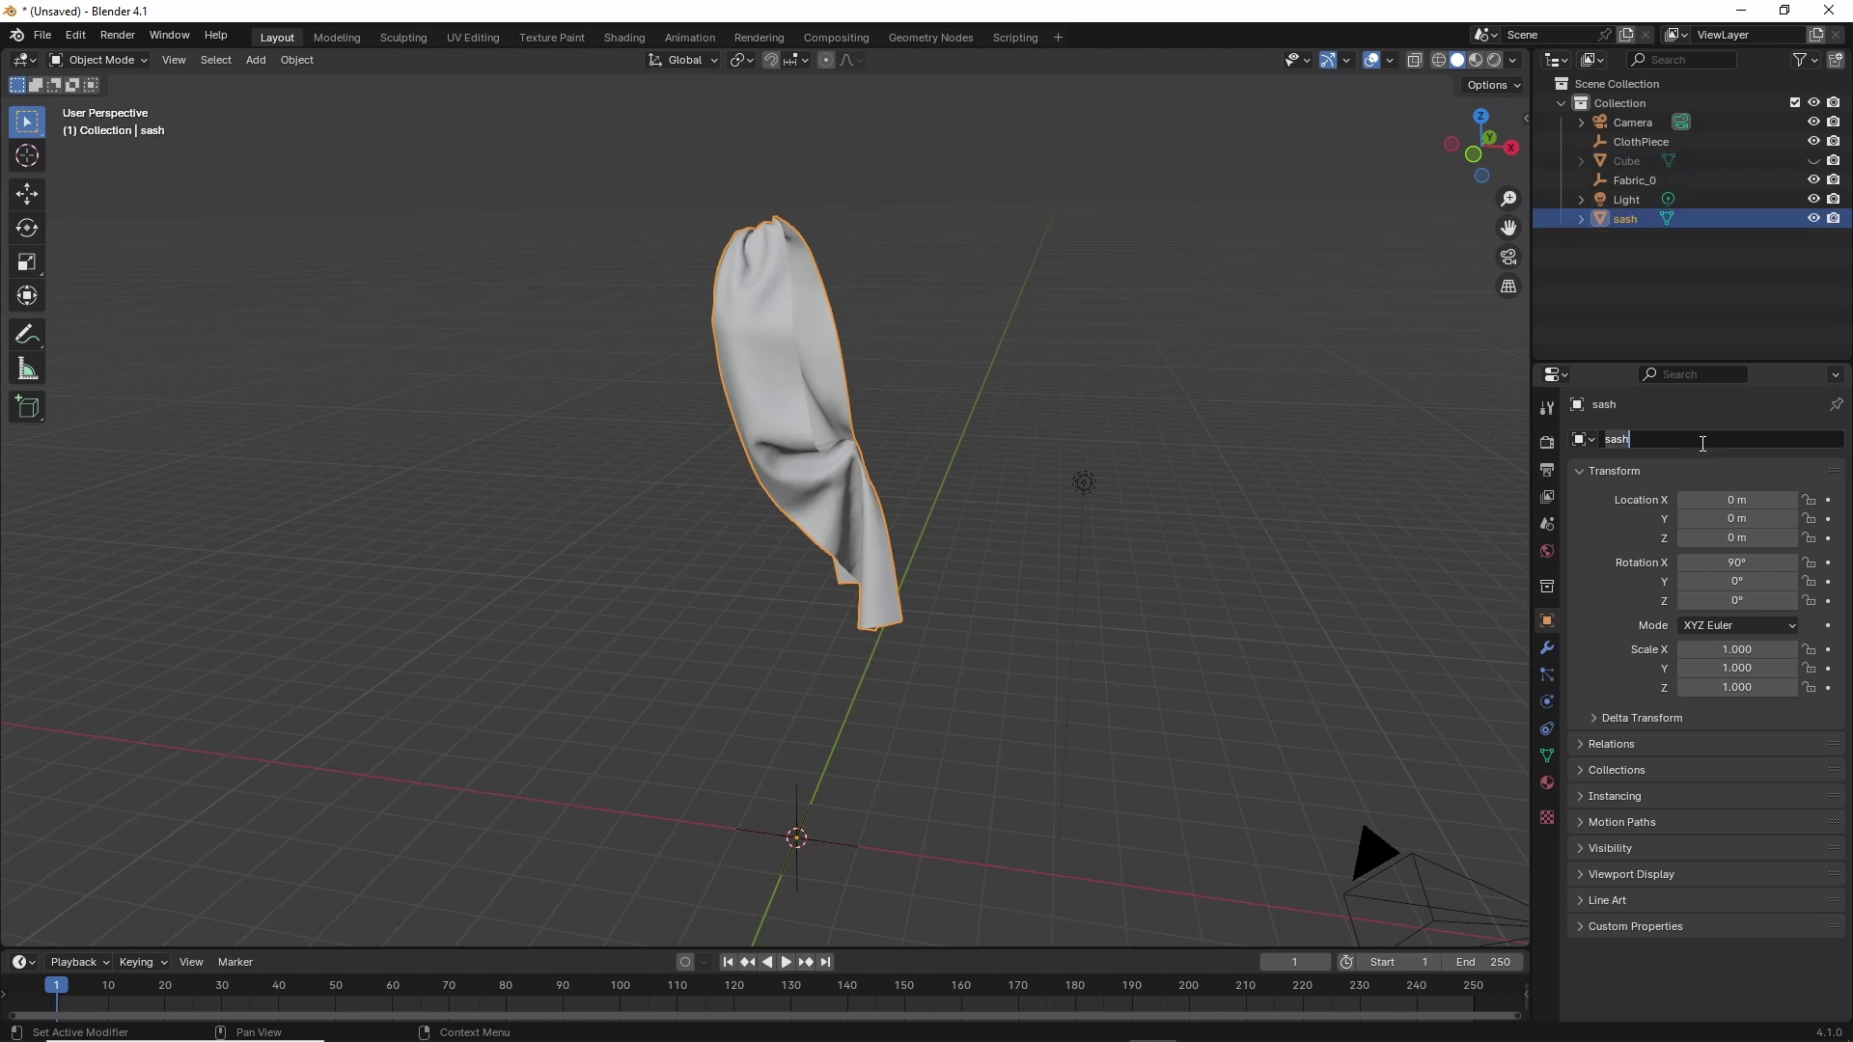
pyautogui.click(1702, 443)
pyautogui.write('.MESH')
pyautogui.press('Return')
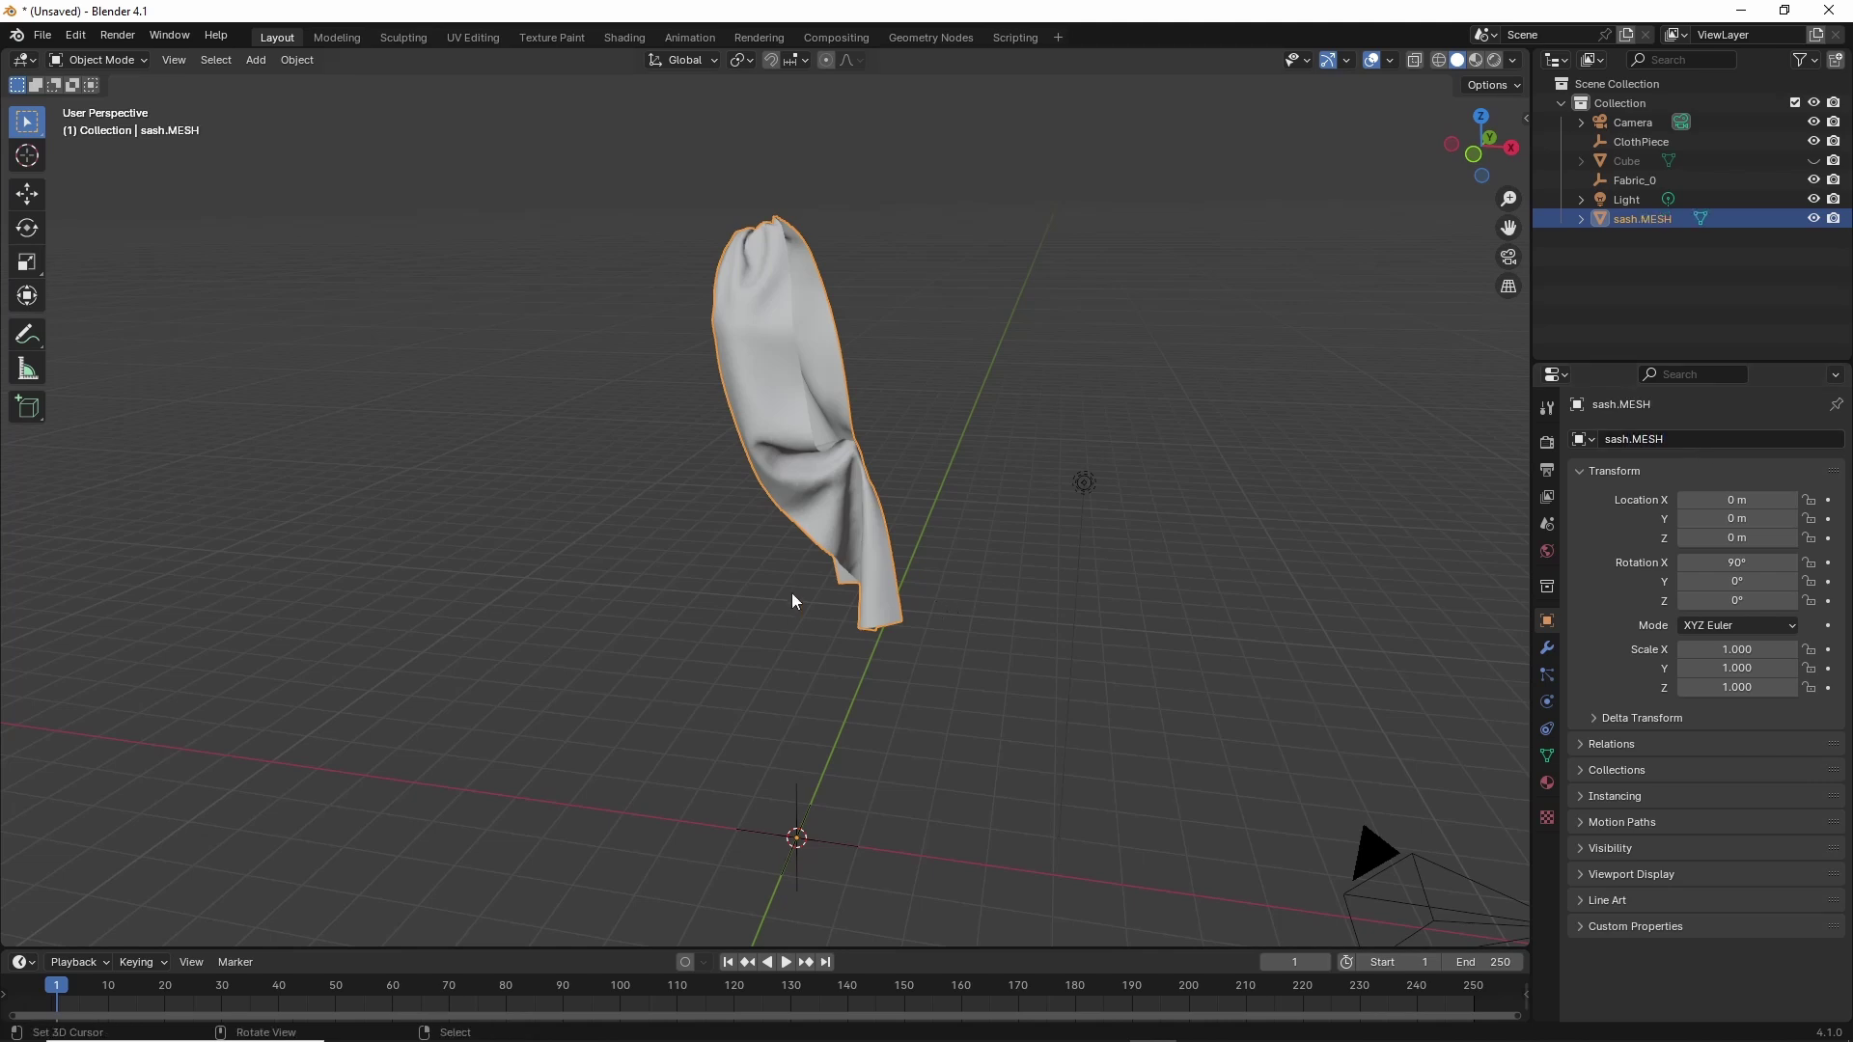
# Switch the viewport to Material Preview shading to show the sash's texture.
pyautogui.moveTo(792, 593)
pyautogui.mouseDown(button='middle')
pyautogui.moveTo(729, 569)
pyautogui.moveTo(786, 578)
pyautogui.mouseUp(button='middle')
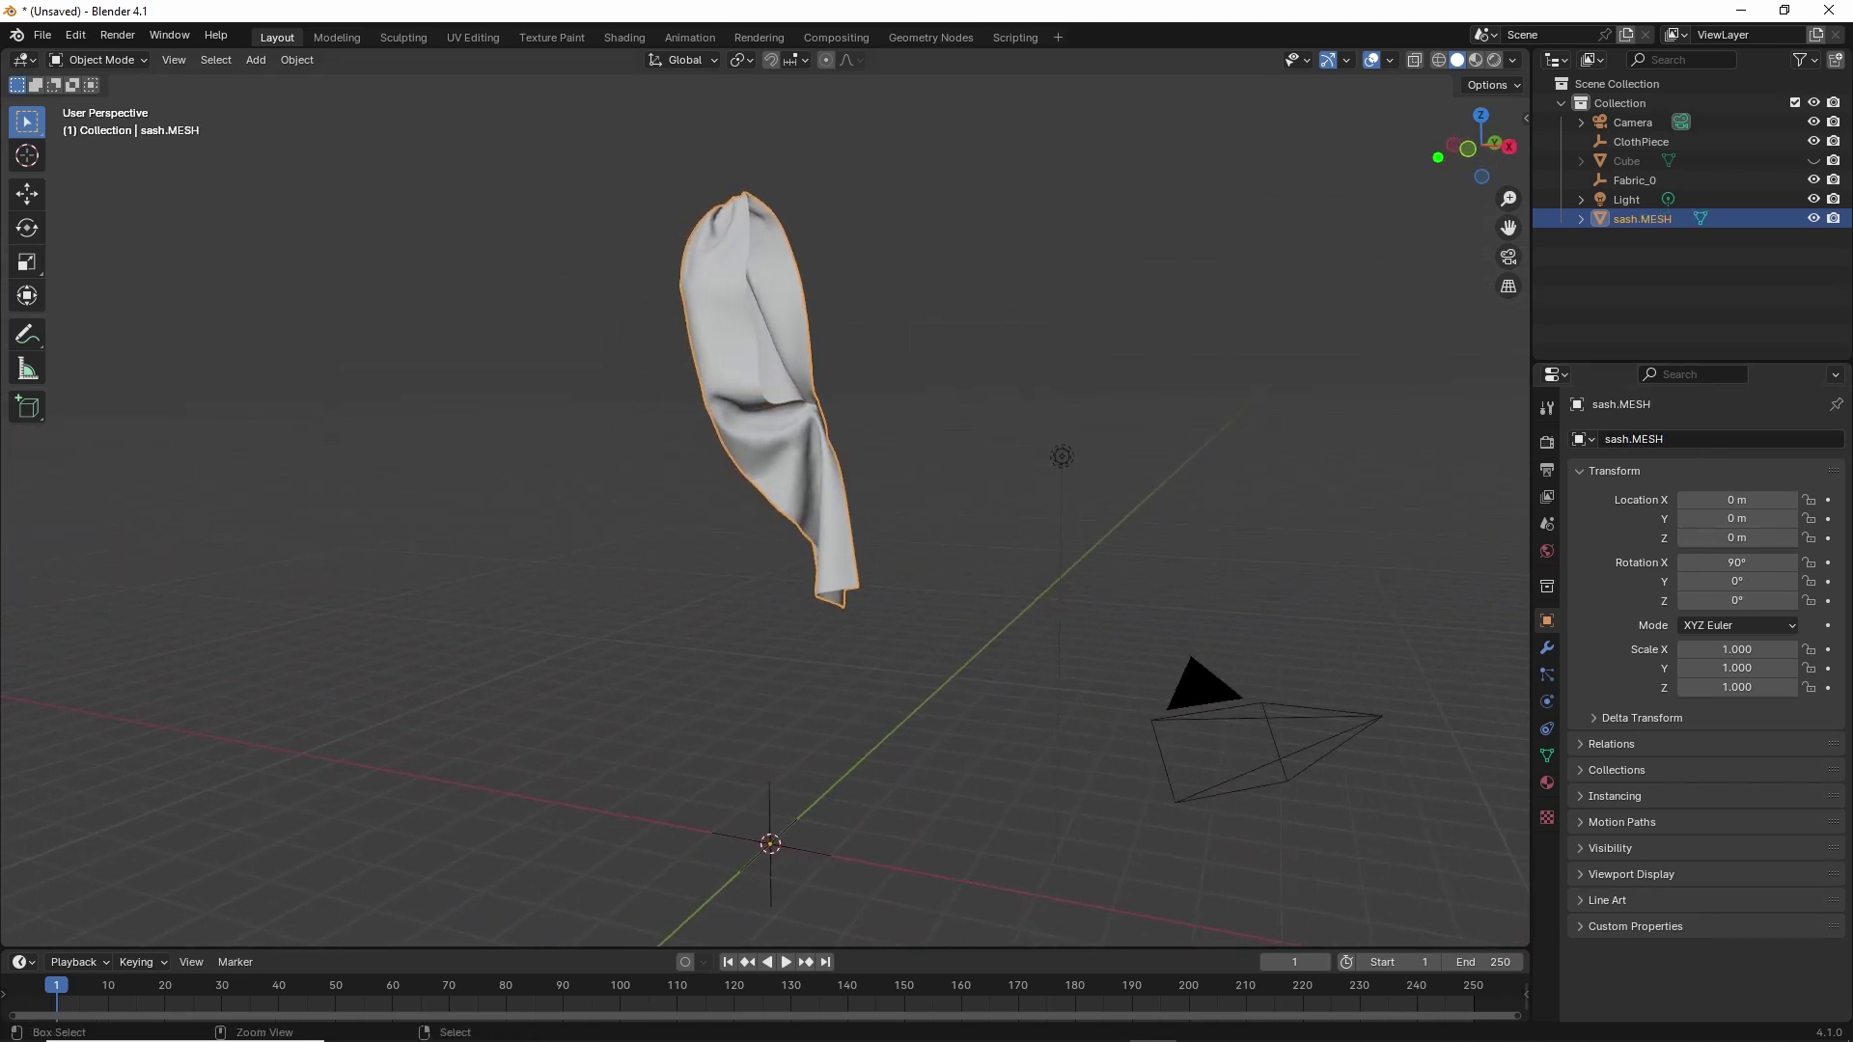
pyautogui.moveTo(1477, 84)
pyautogui.mouseDown()
pyautogui.moveTo(1479, 171)
pyautogui.moveTo(1492, 83)
pyautogui.mouseUp()
pyautogui.click(1476, 59)
pyautogui.moveTo(690, 598)
pyautogui.mouseDown(button='middle')
pyautogui.moveTo(674, 633)
pyautogui.moveTo(853, 606)
pyautogui.mouseUp(button='middle')
pyautogui.scroll(5, 675, 633)
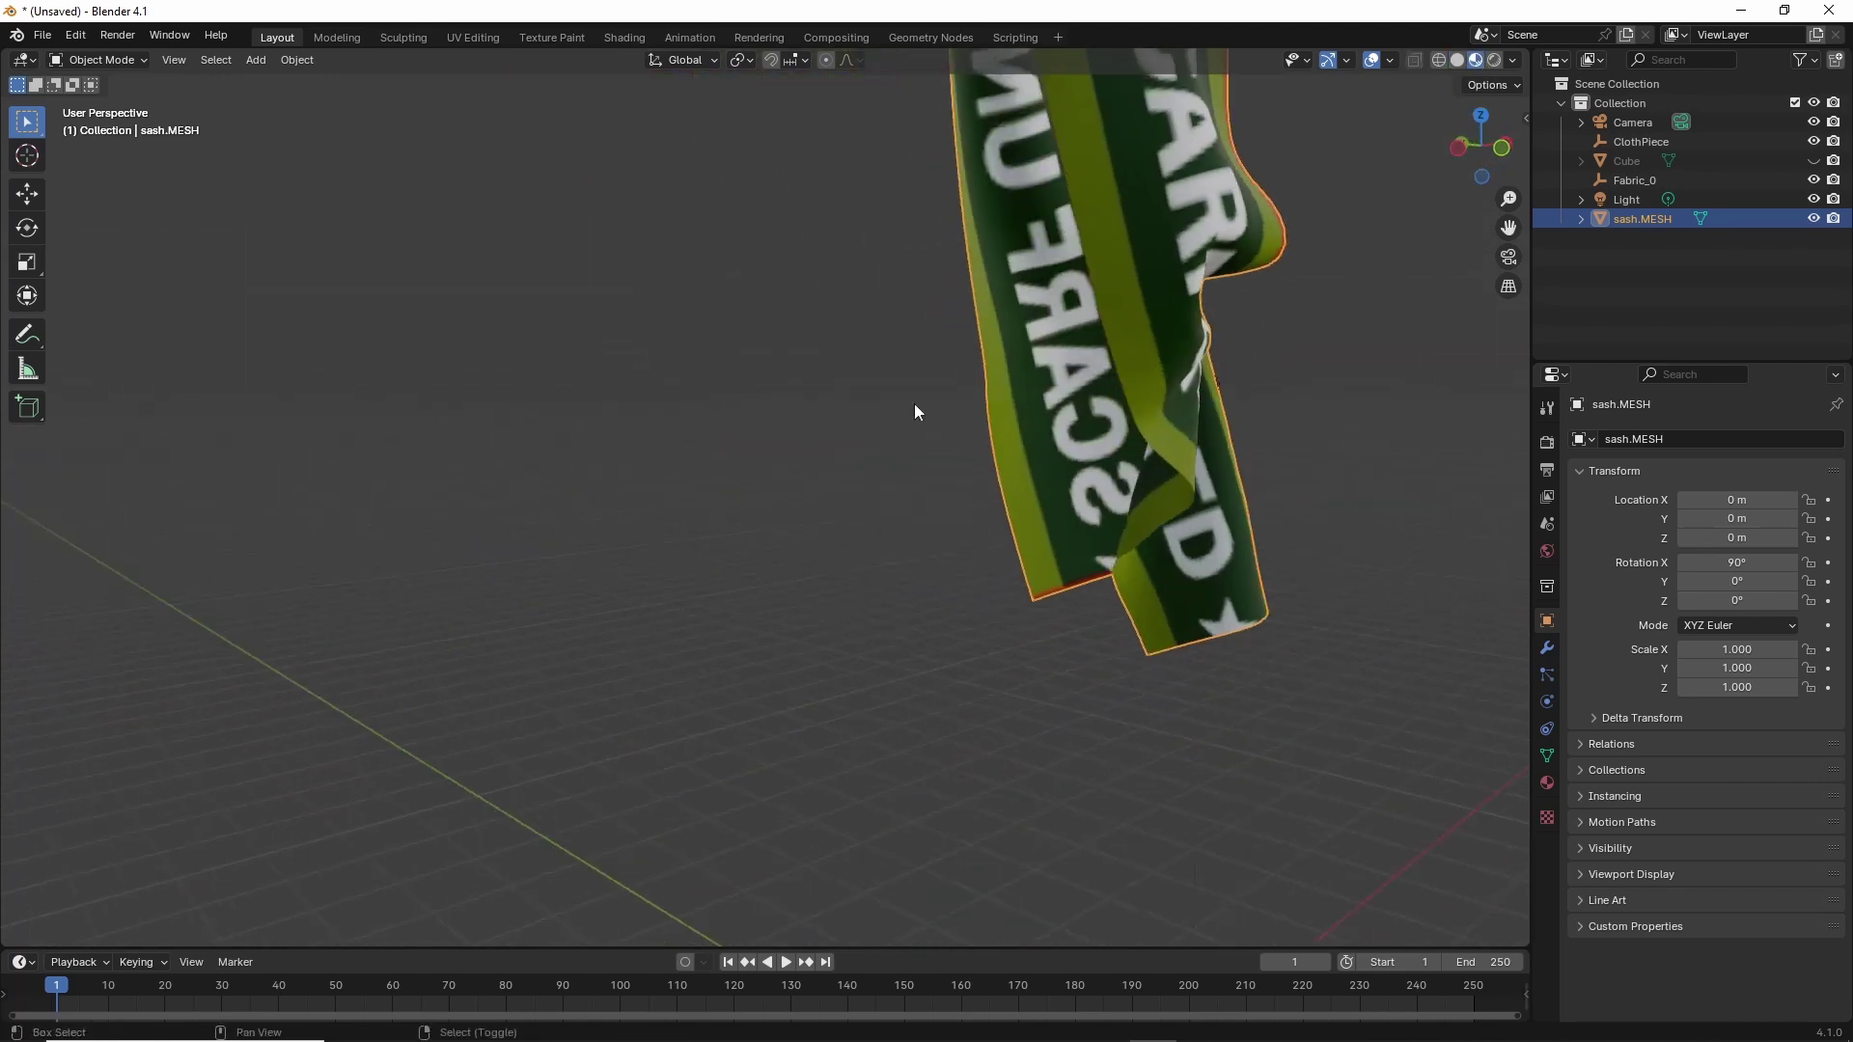
pyautogui.keyDown('shift'); pyautogui.moveTo(913, 403); pyautogui.dragTo(857, 644, button='middle'); pyautogui.keyUp('shift')
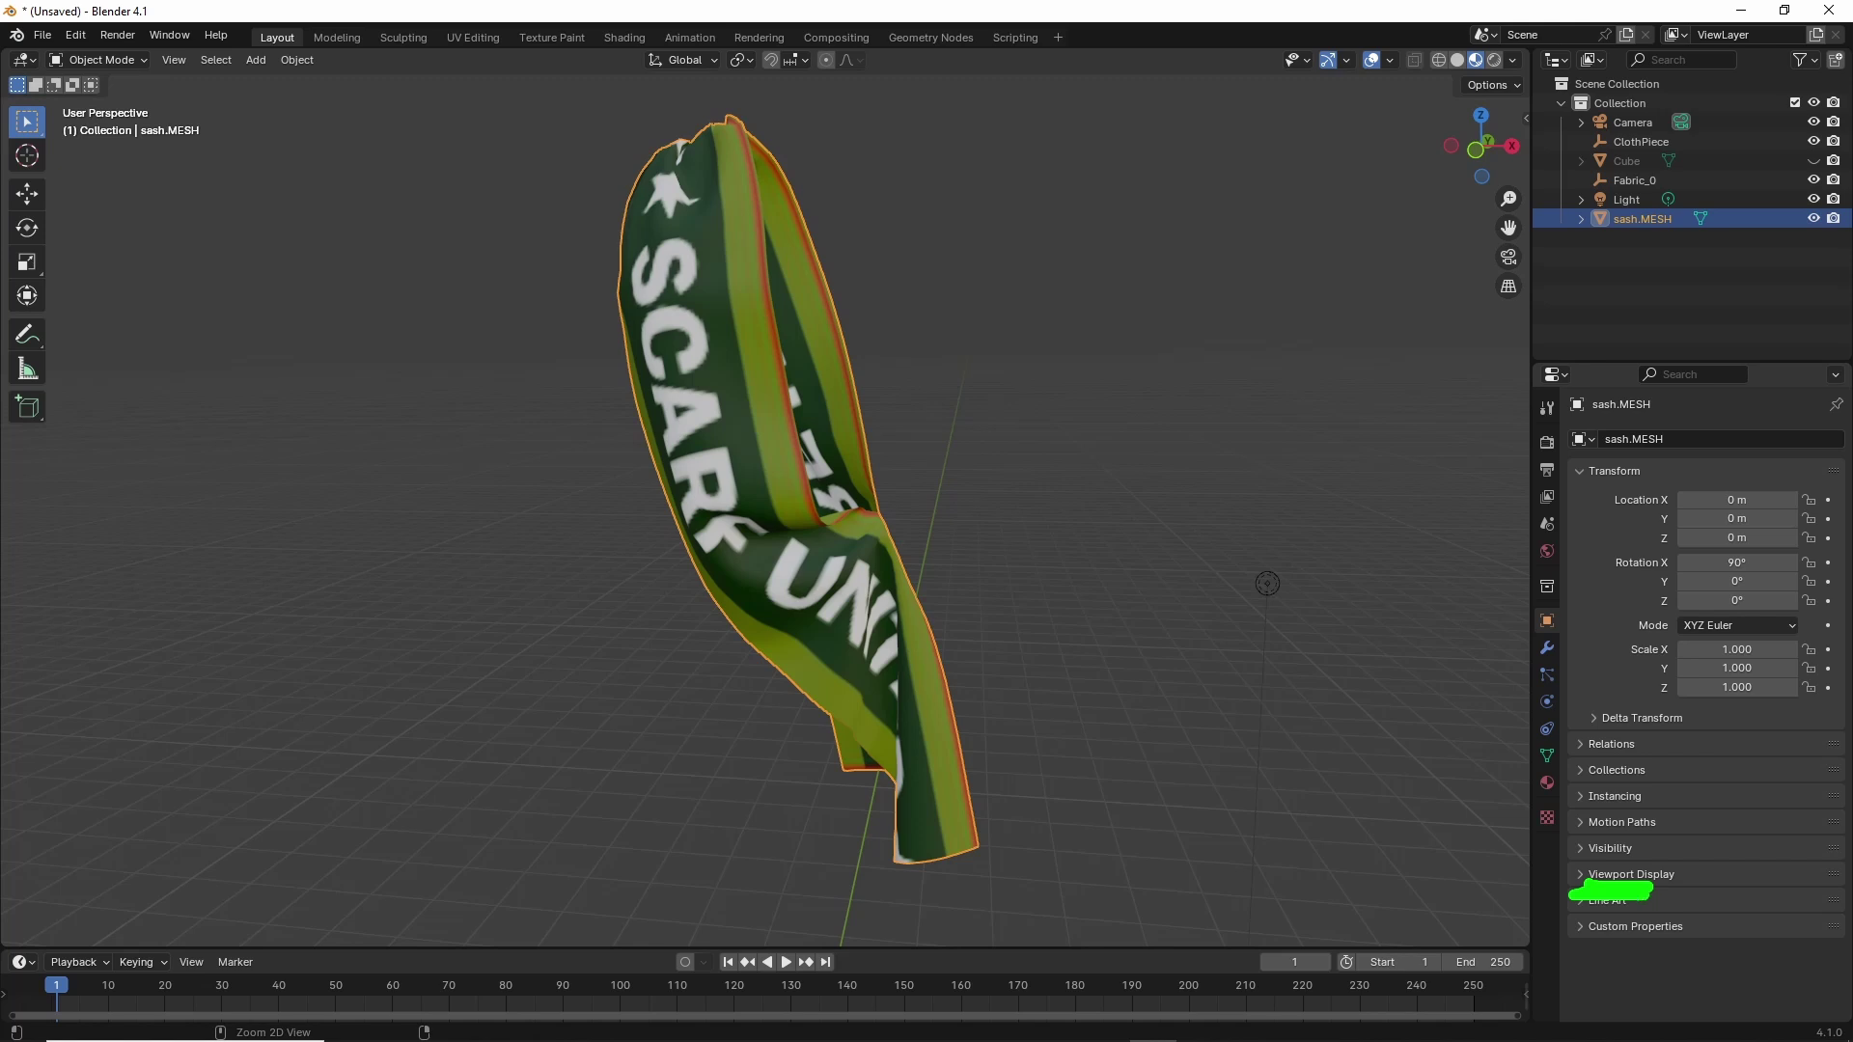
# Enable the Wireframe option in the sash's viewport display settings and inspect its mesh.
pyautogui.click(1625, 876)
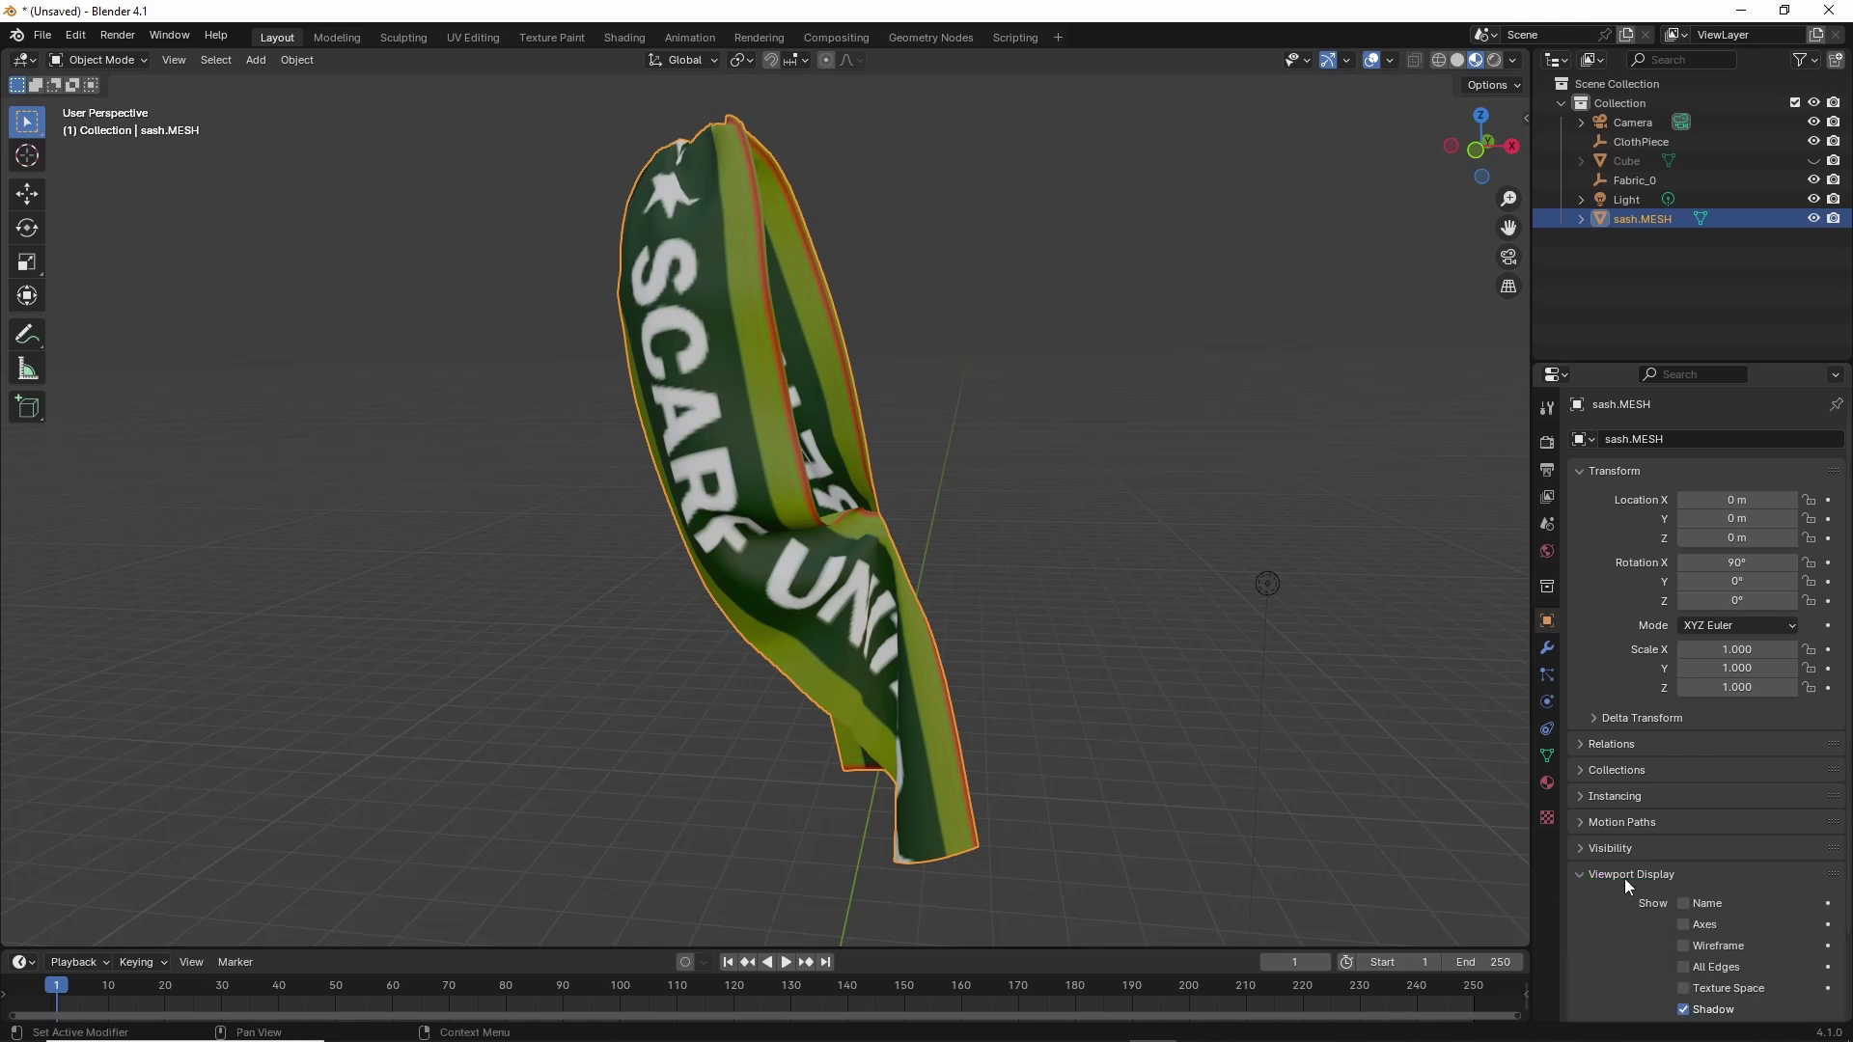
pyautogui.click(1693, 948)
pyautogui.moveTo(774, 607)
pyautogui.mouseDown(button='middle')
pyautogui.moveTo(895, 629)
pyautogui.moveTo(819, 637)
pyautogui.moveTo(789, 618)
pyautogui.mouseUp(button='middle')
pyautogui.scroll(2, 789, 617)
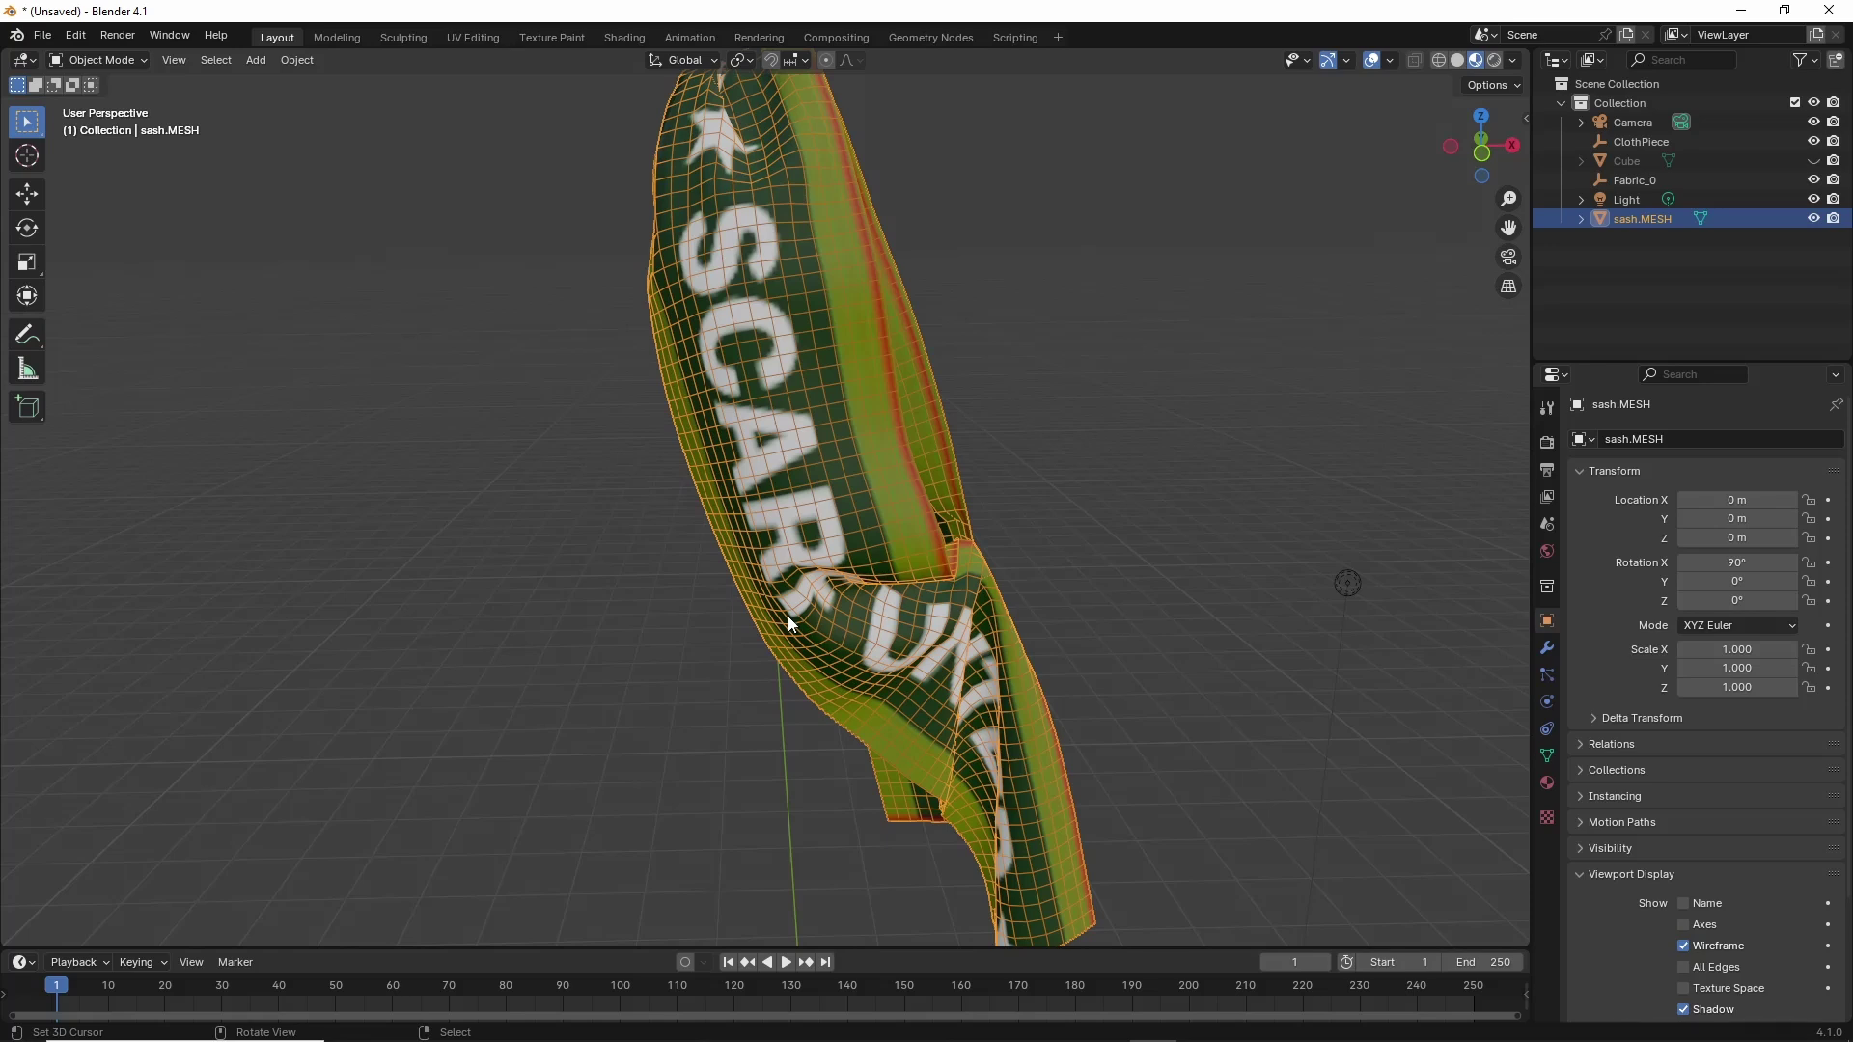
pyautogui.scroll(-2, 801, 500)
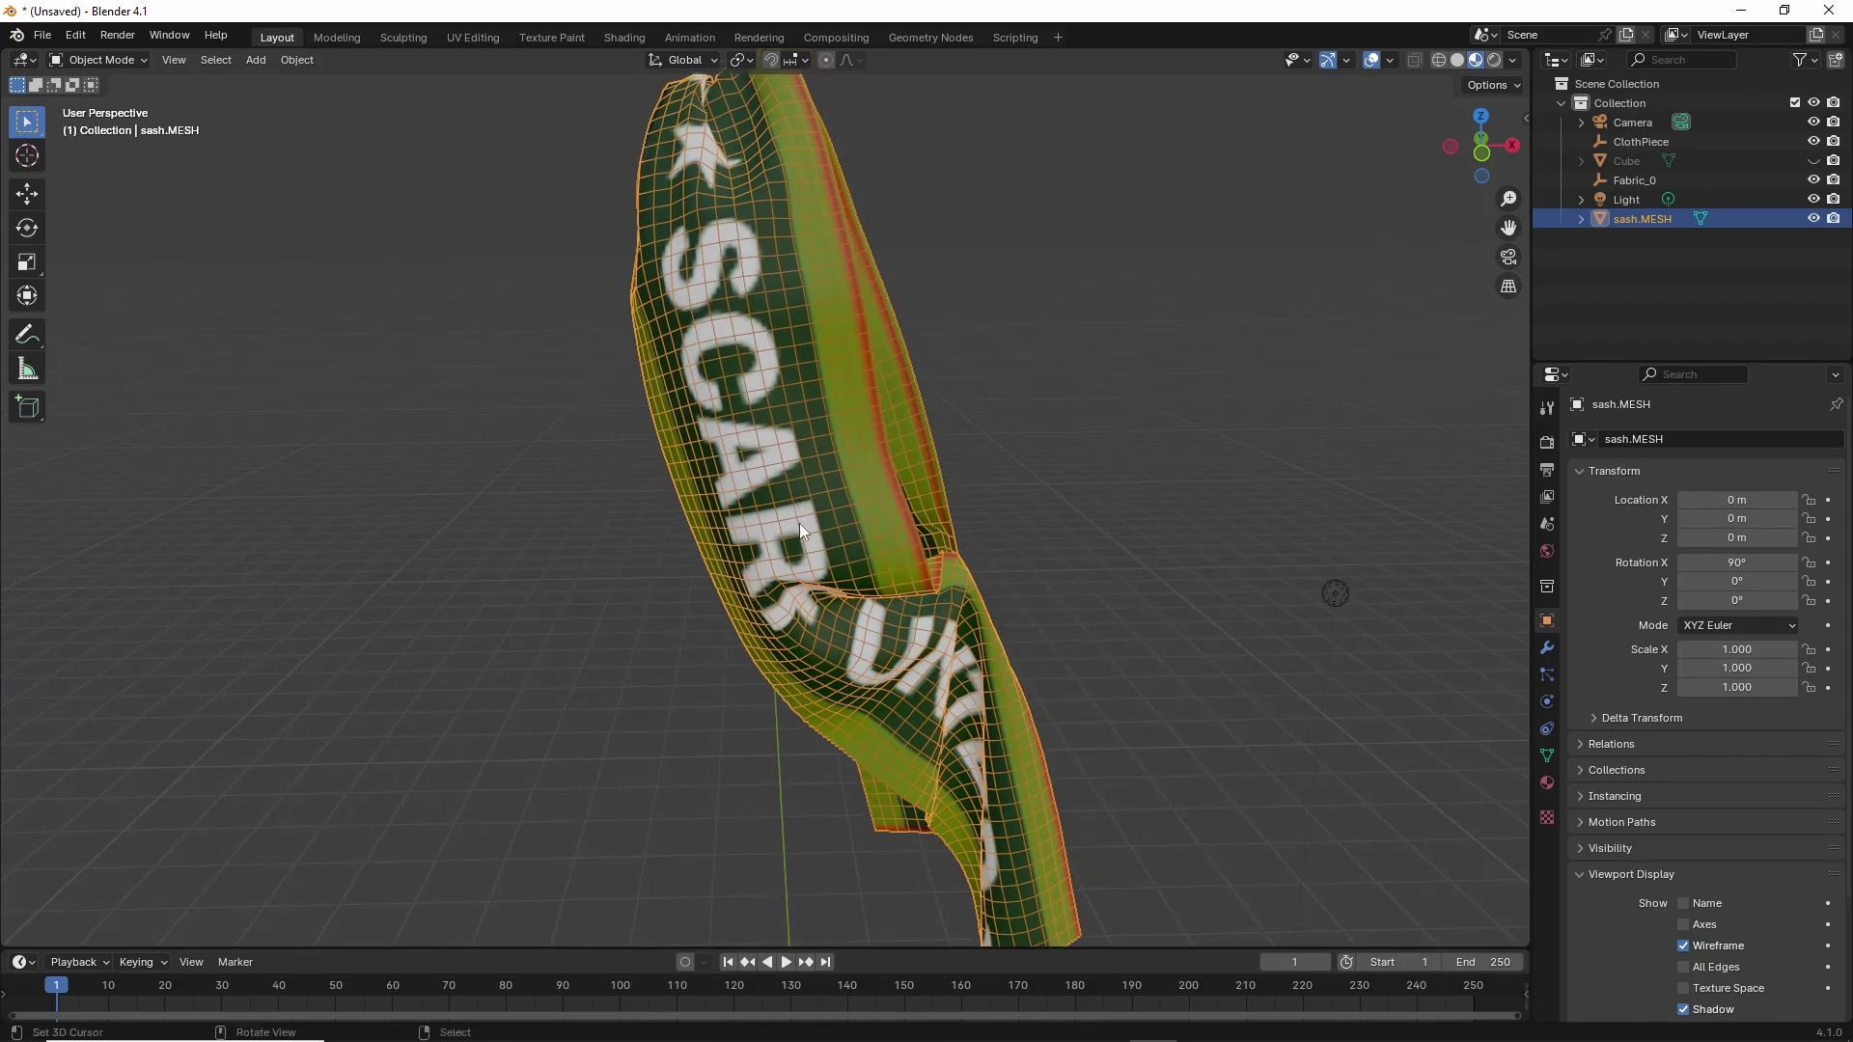
pyautogui.scroll(-2, 805, 579)
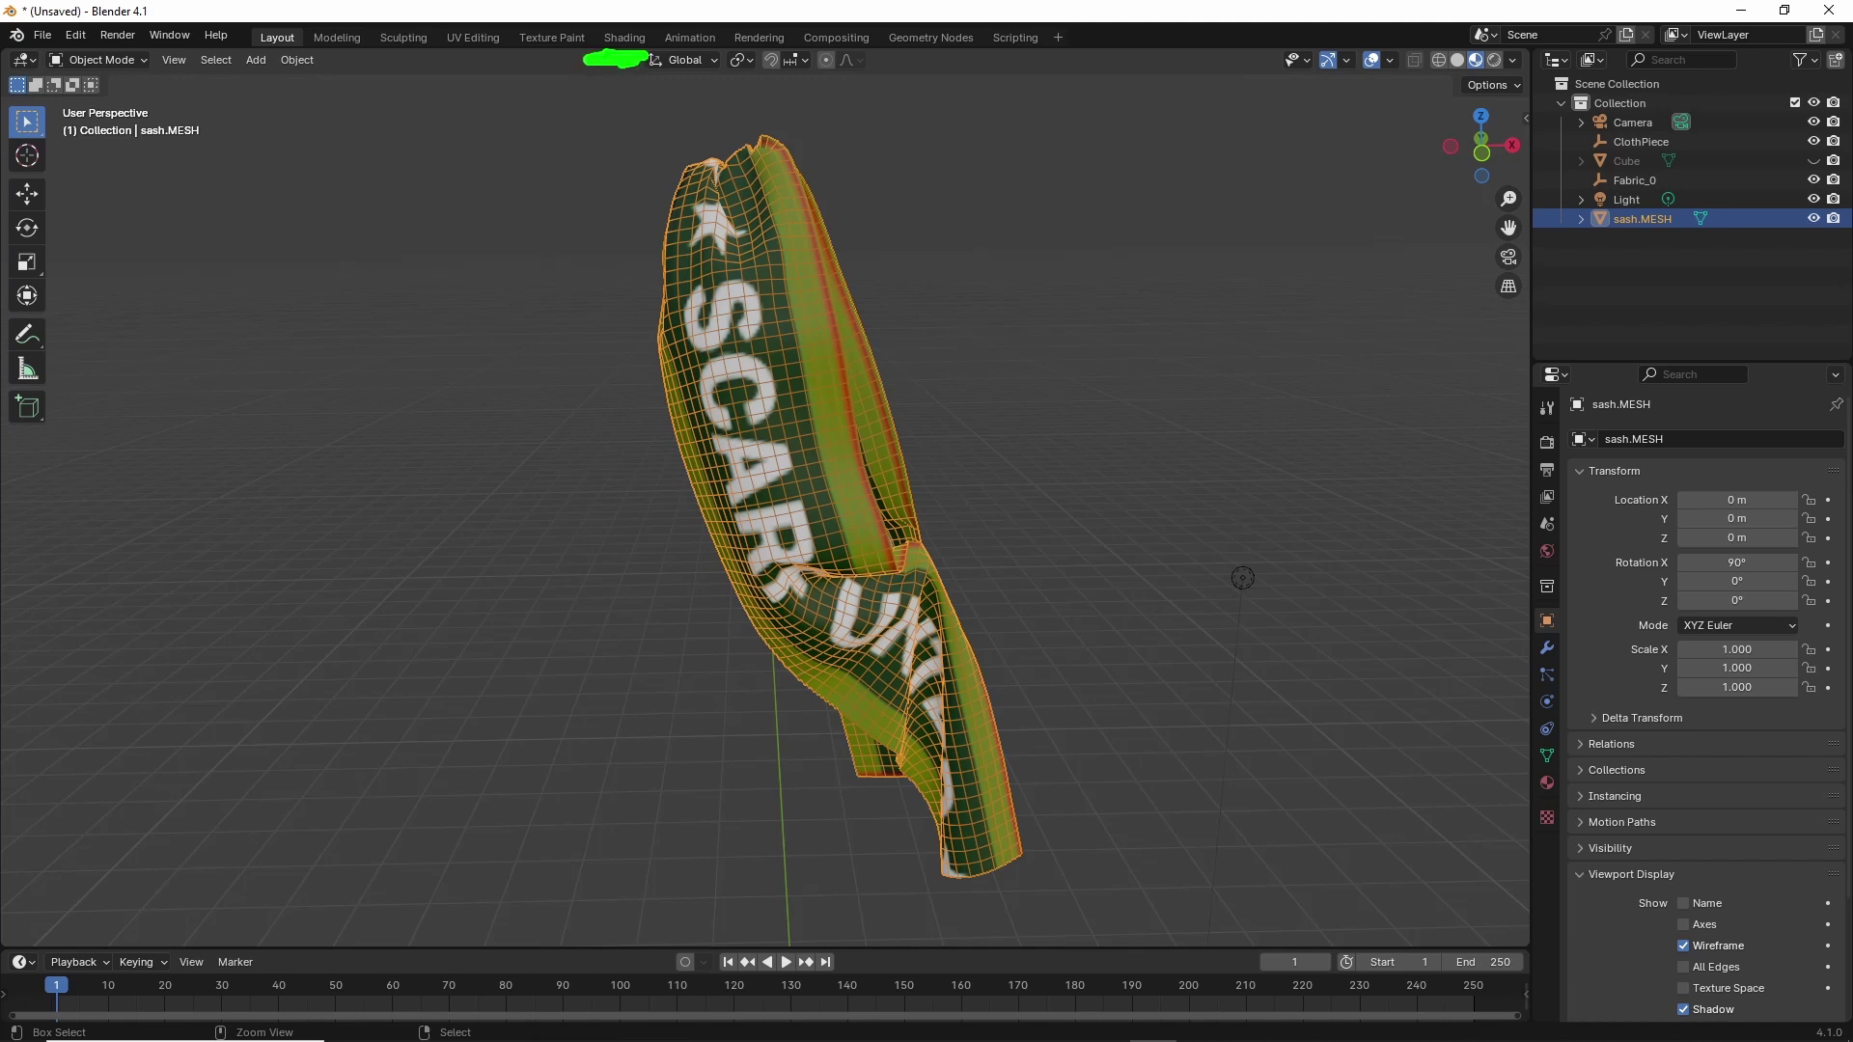
# Open the Shading workspace and move the sash material's image texture node down closer to the Principled BSDF node.
pyautogui.click(624, 38)
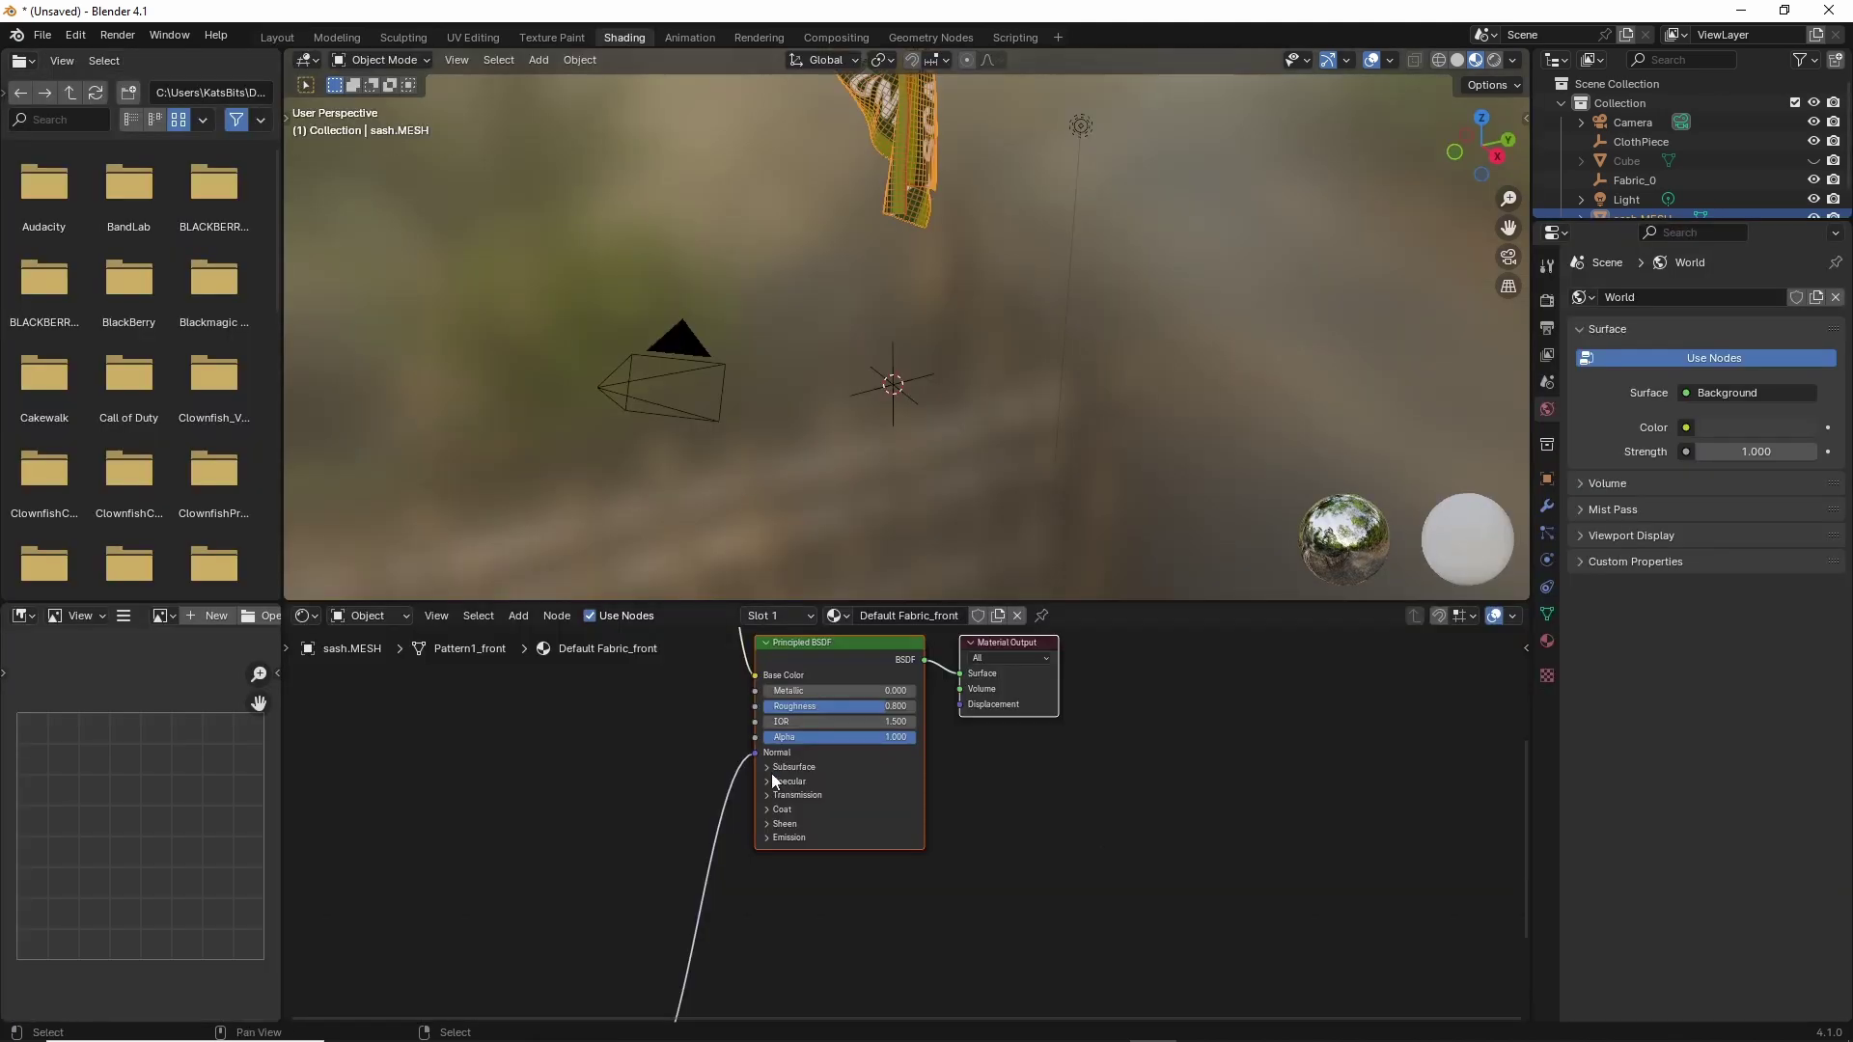
pyautogui.scroll(-3, 755, 763)
pyautogui.moveTo(839, 437); pyautogui.dragTo(743, 444, button='middle')
pyautogui.moveTo(738, 674); pyautogui.dragTo(738, 786, button='middle')
pyautogui.scroll(3, 738, 785)
pyautogui.click(714, 695)
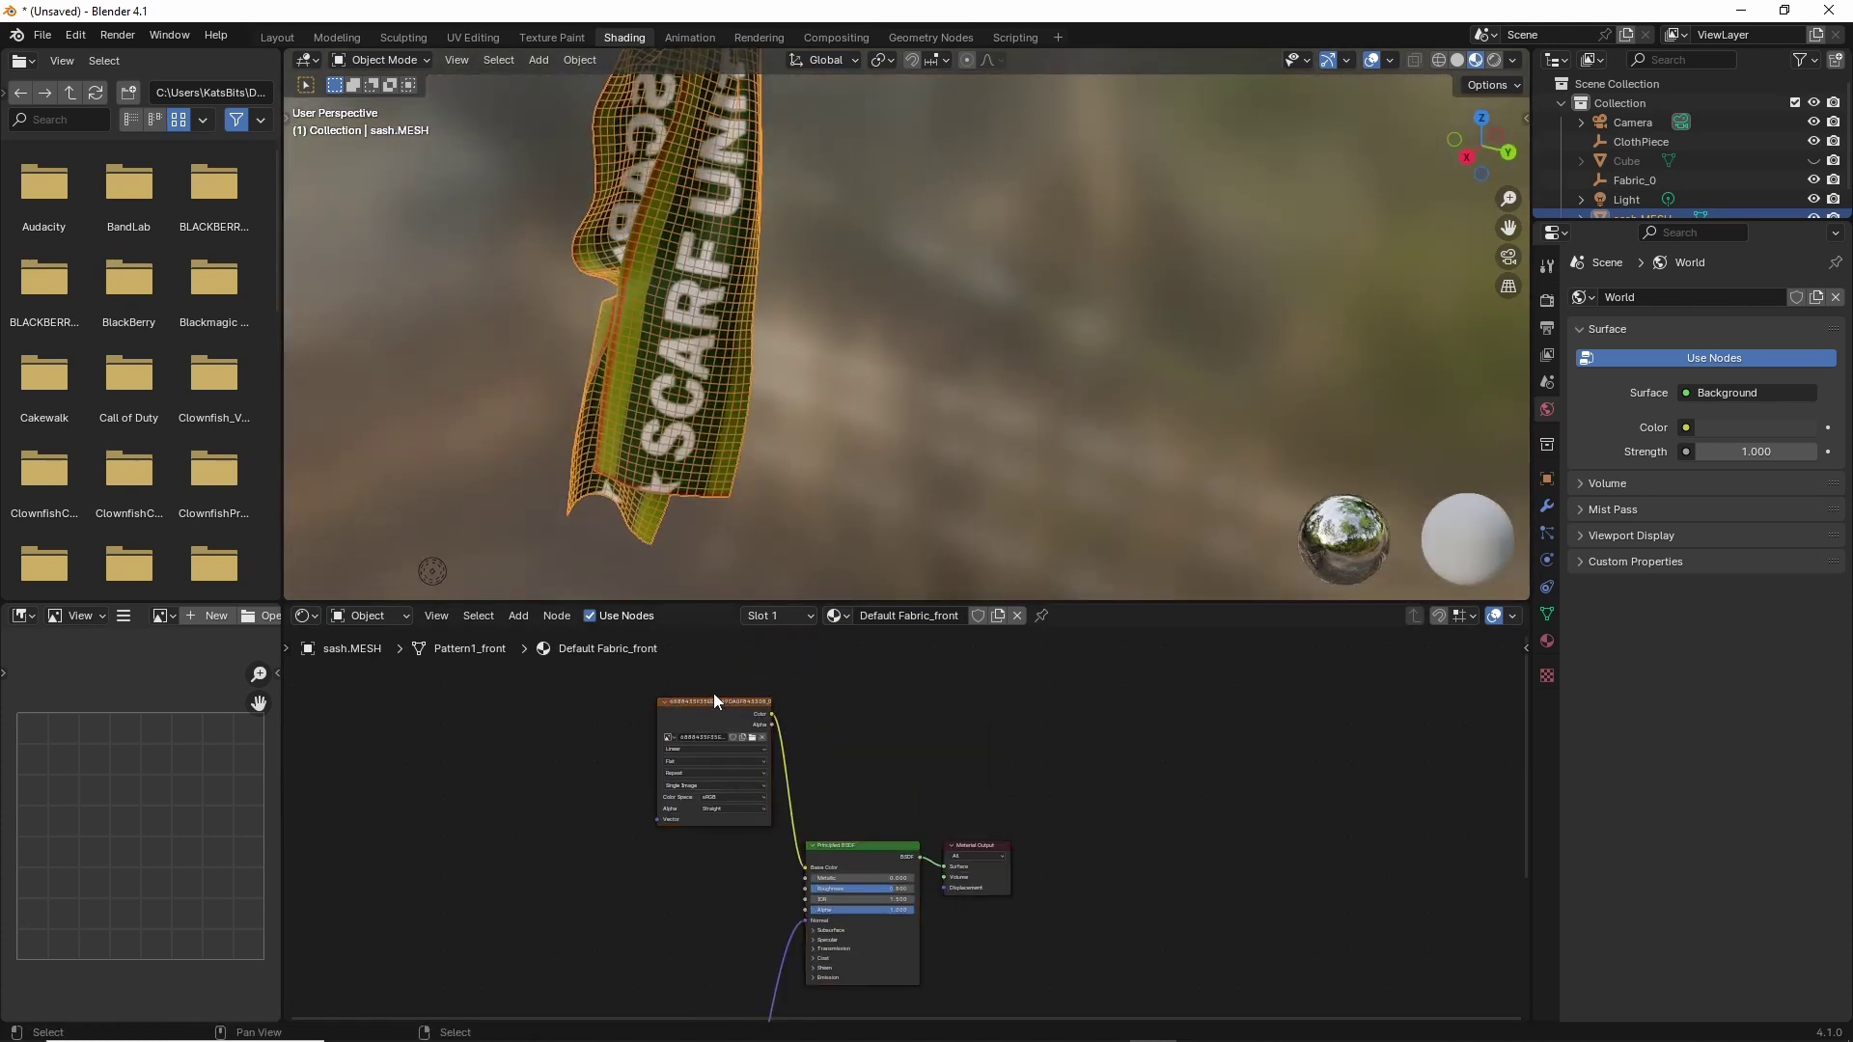
pyautogui.moveTo(714, 695); pyautogui.dragTo(703, 801)
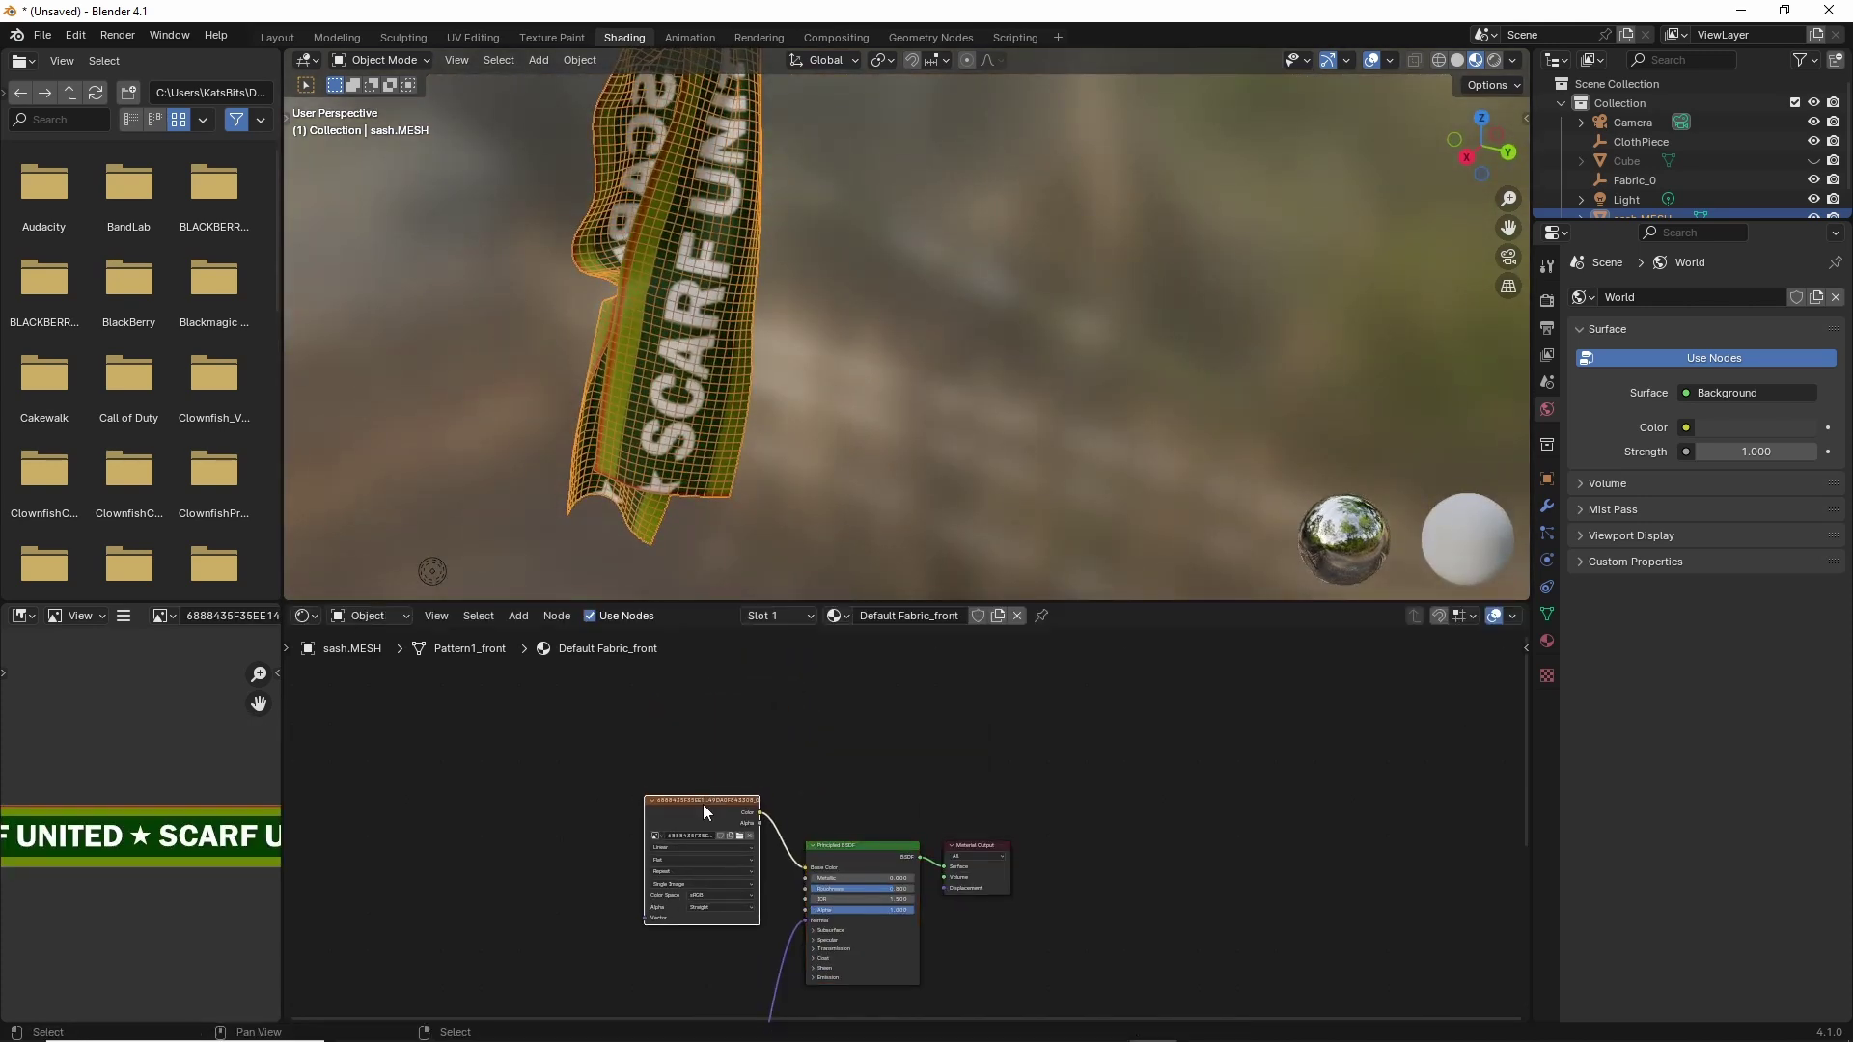
# Move the sash material's Normal/Map node up to just below the image texture node.
pyautogui.moveTo(786, 882); pyautogui.dragTo(811, 682, button='middle')
pyautogui.moveTo(709, 921); pyautogui.dragTo(734, 733)
pyautogui.moveTo(729, 697); pyautogui.dragTo(754, 841, button='middle')
pyautogui.scroll(3, 755, 842)
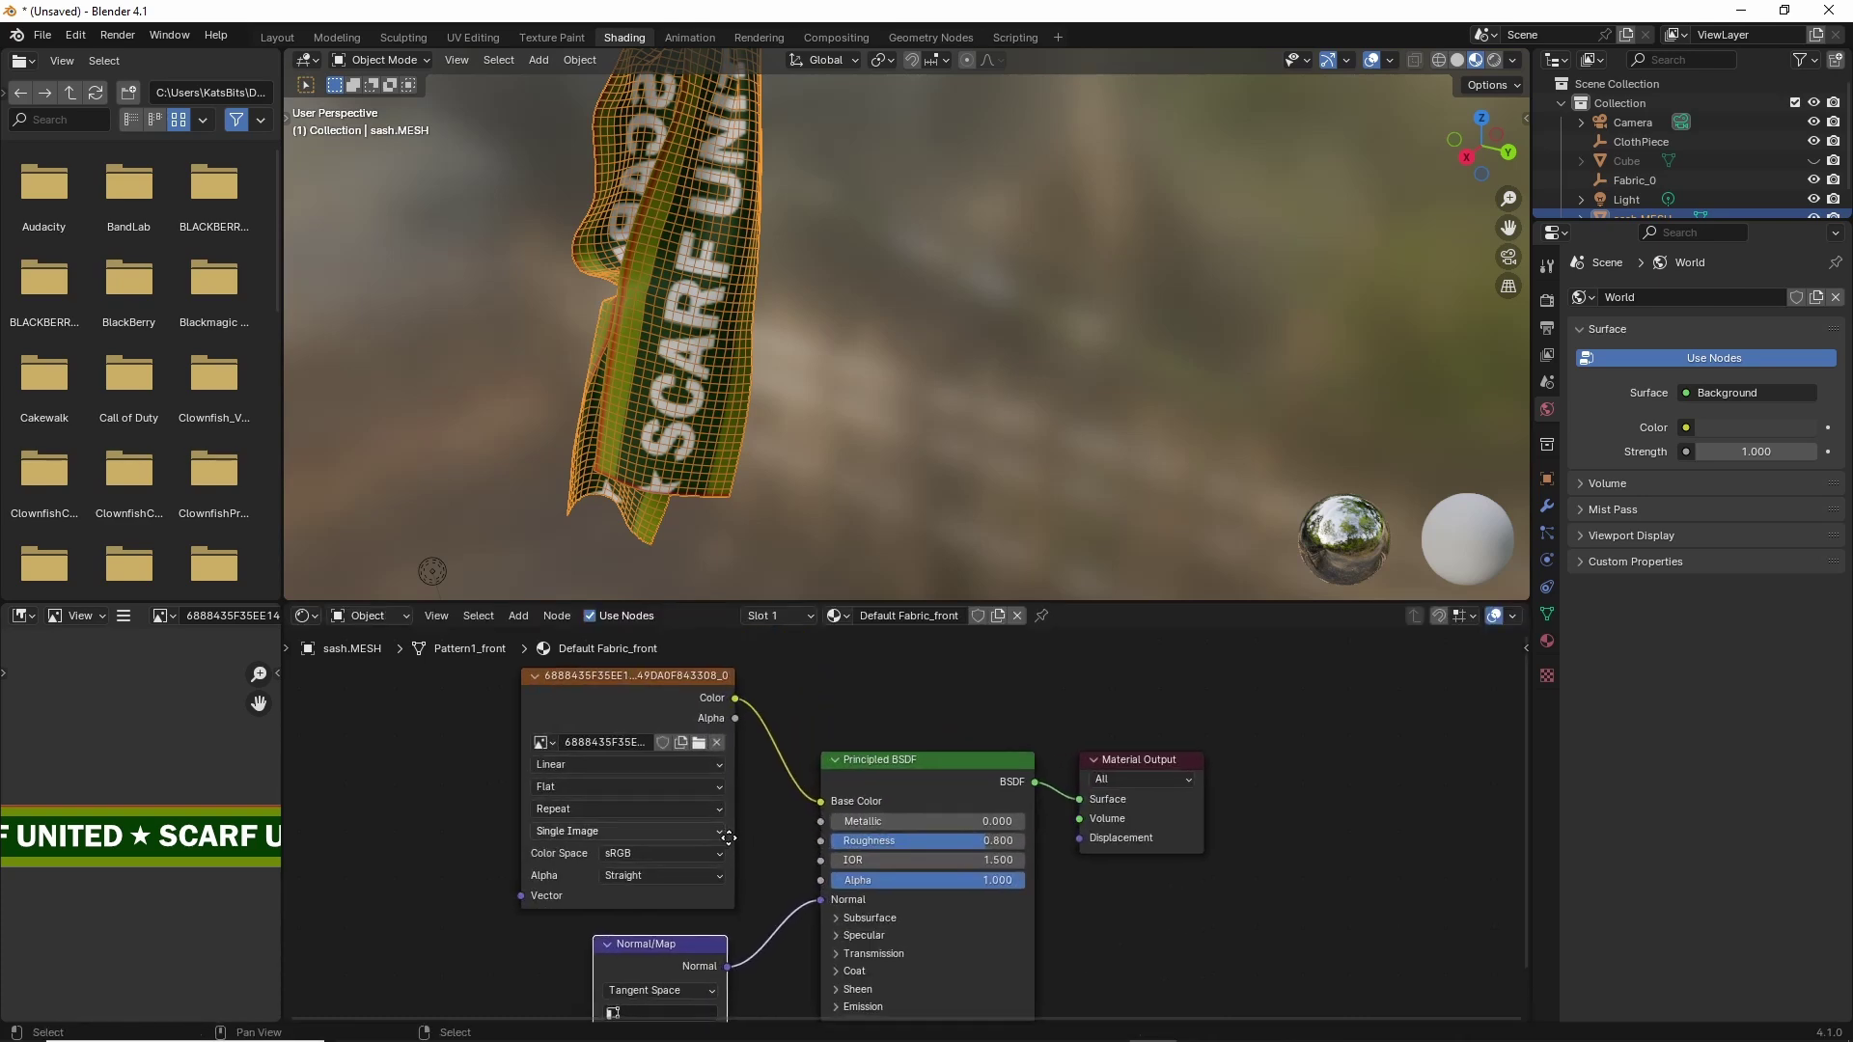
pyautogui.moveTo(637, 348); pyautogui.dragTo(756, 391, button='middle')
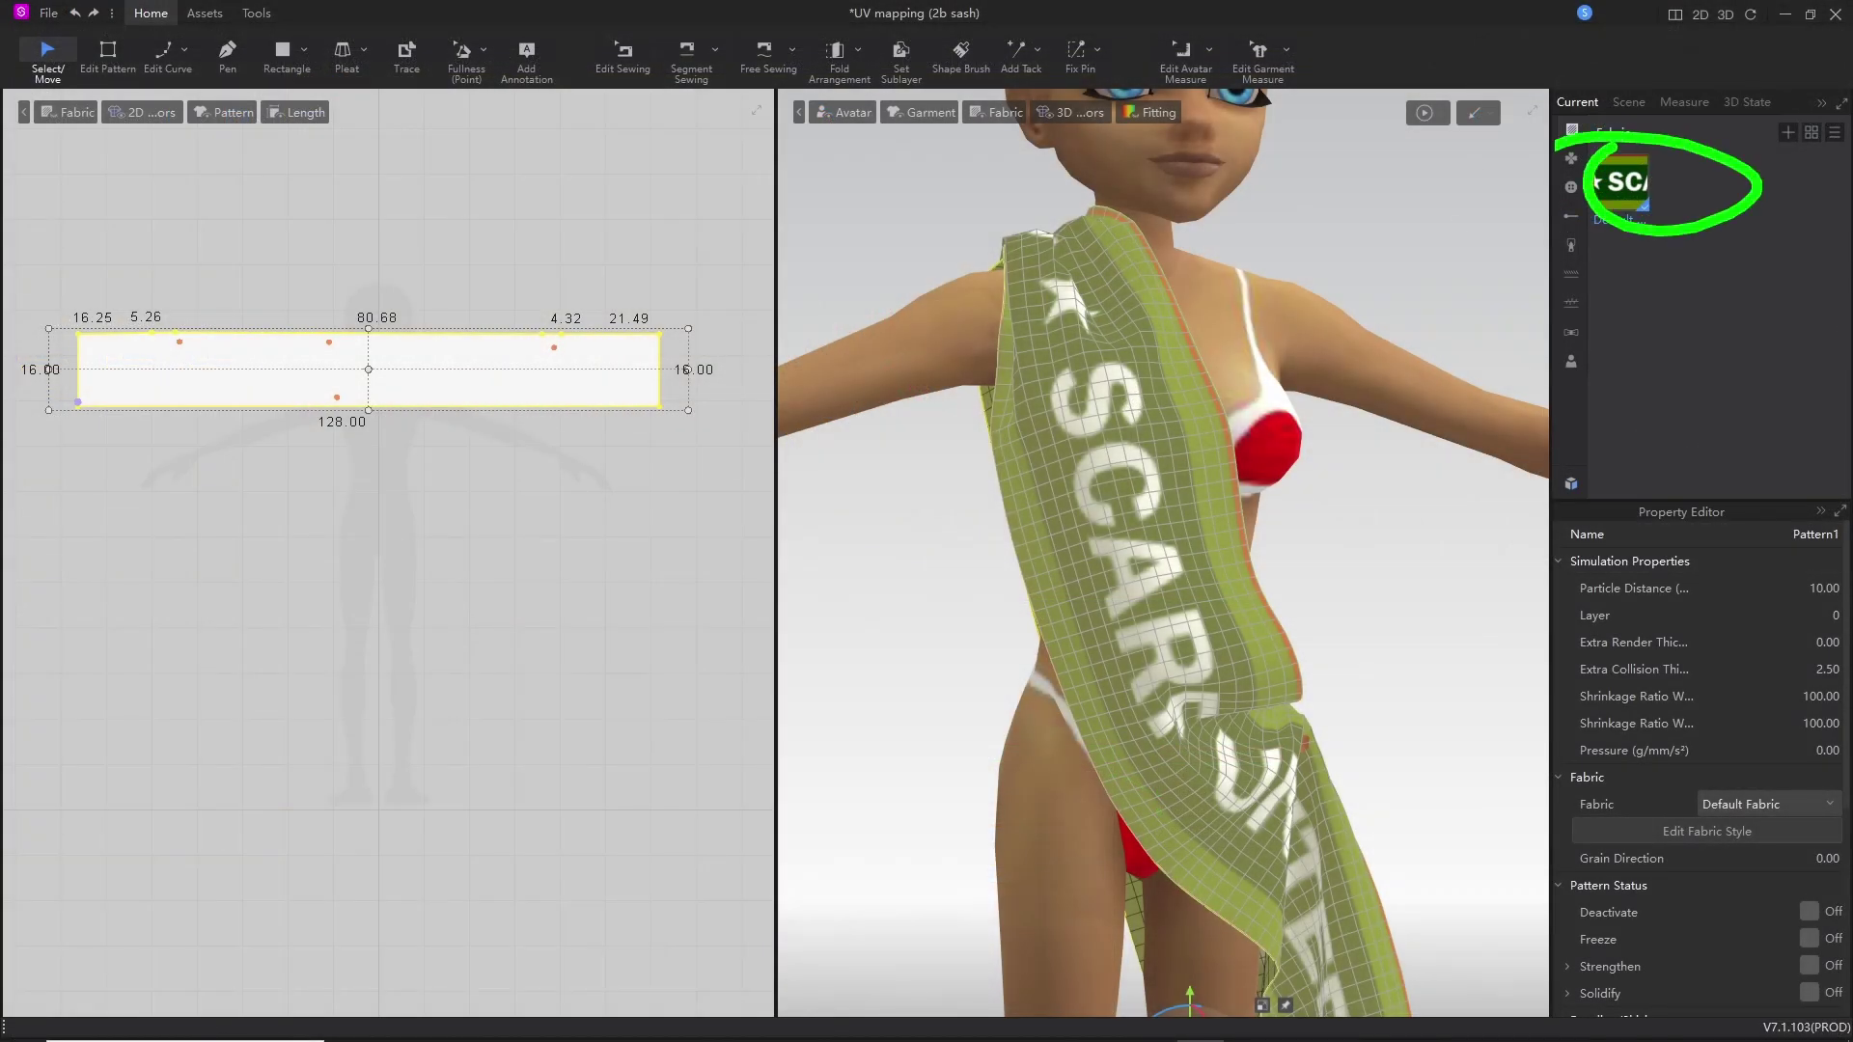
# Switch to the garment design program and set the Default Fabric's front texture color to light blue 3DC9E6.
pyautogui.click(1621, 193)
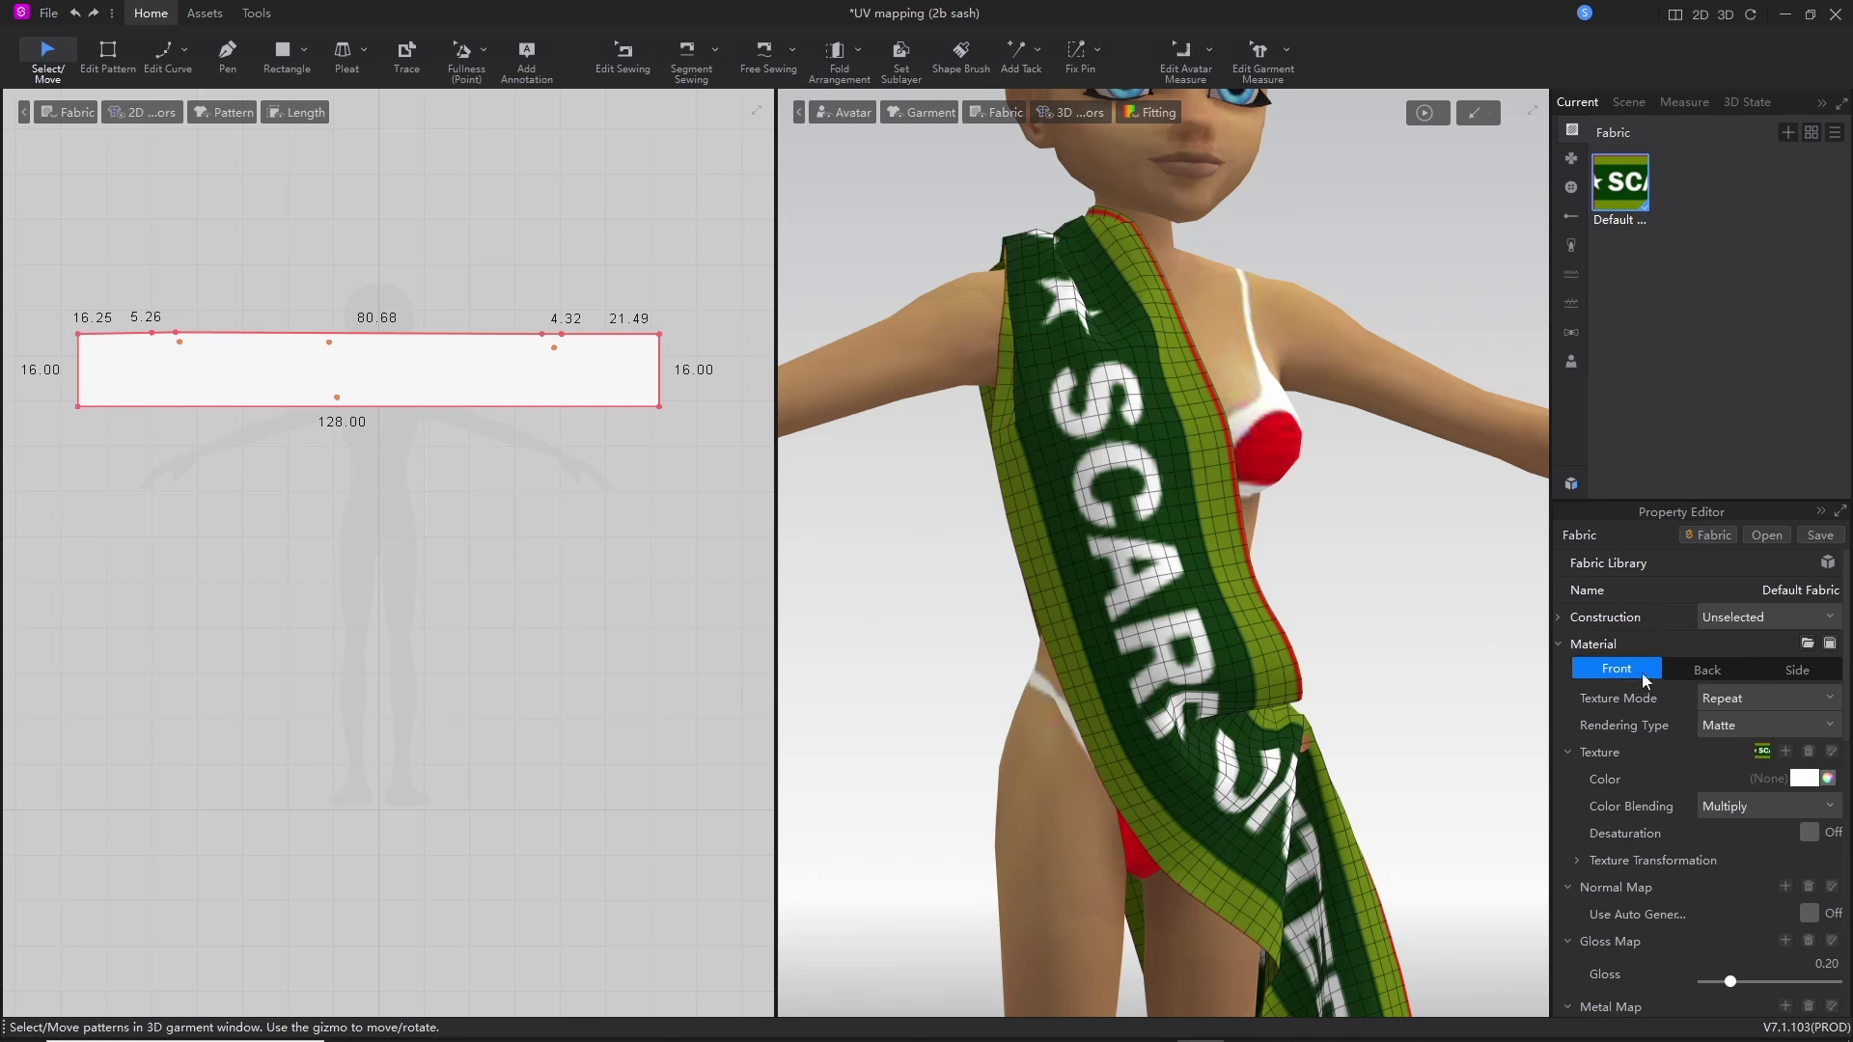
pyautogui.click(1831, 781)
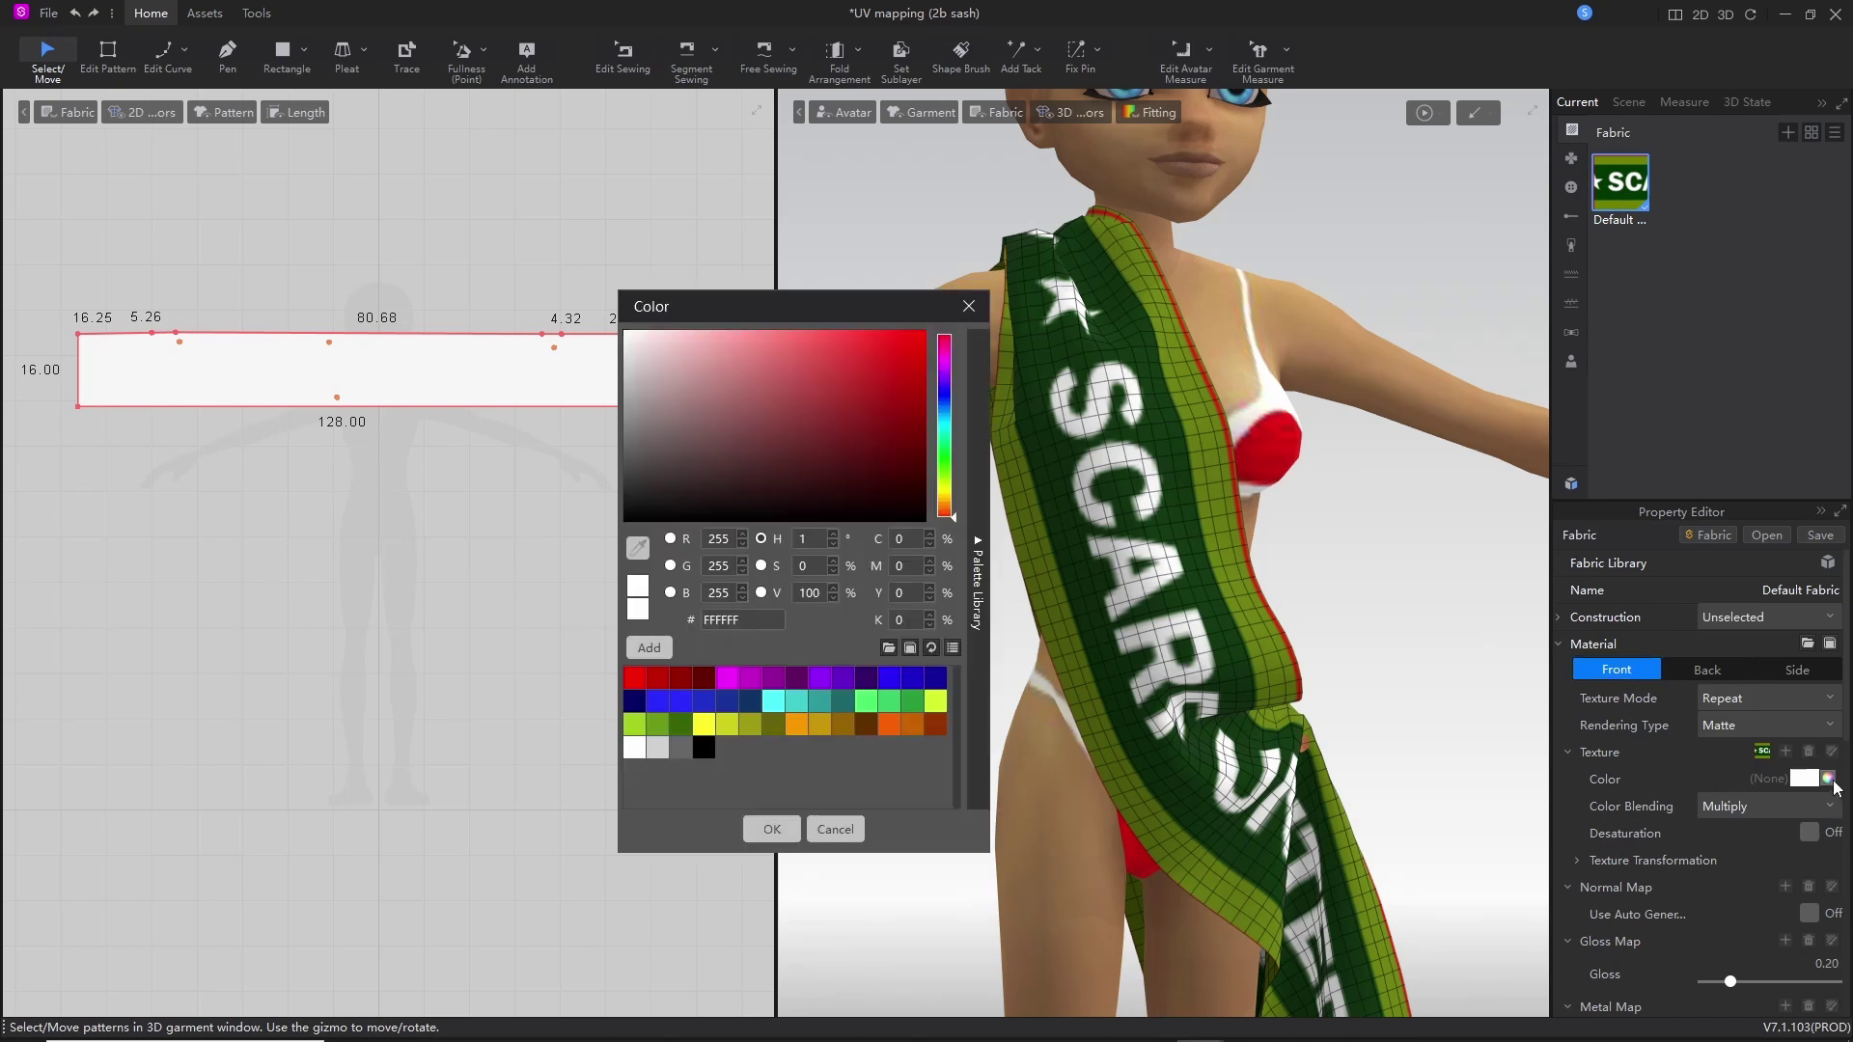
pyautogui.moveTo(890, 398); pyautogui.dragTo(846, 348)
pyautogui.click(946, 423)
pyautogui.moveTo(947, 437); pyautogui.dragTo(946, 427)
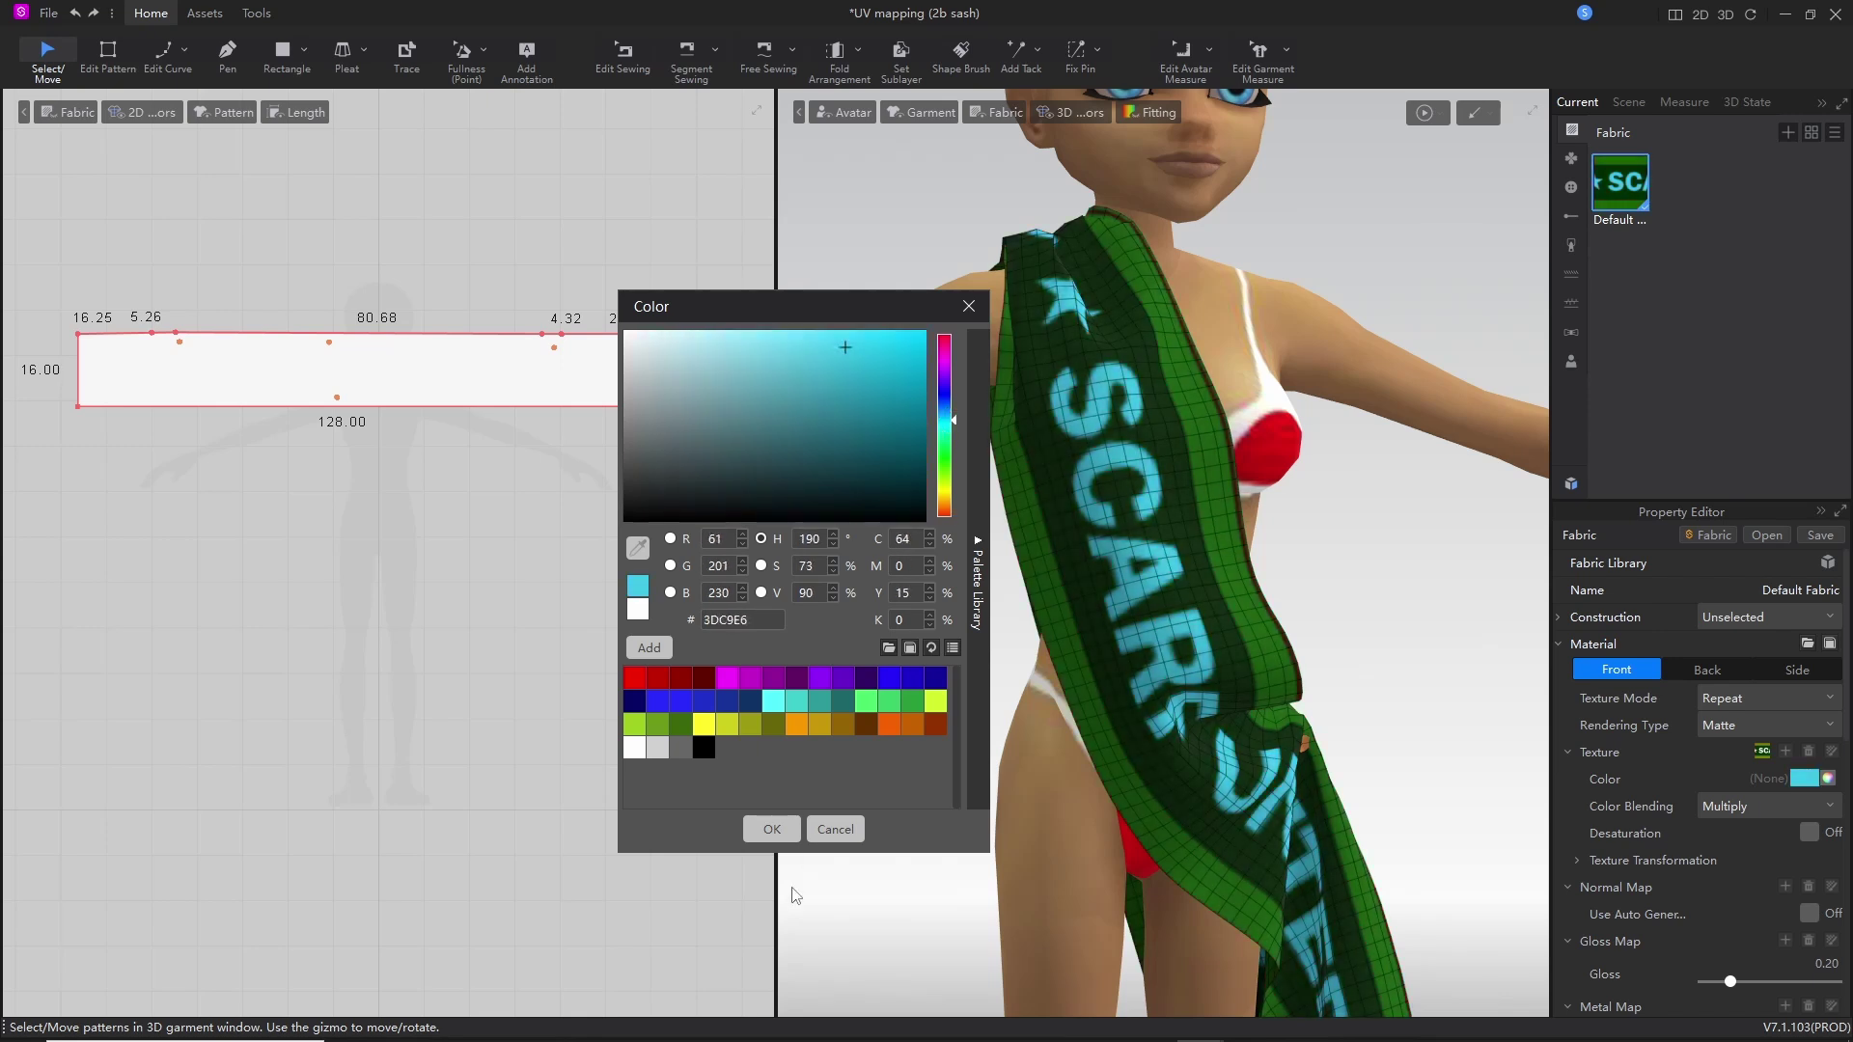
pyautogui.click(772, 829)
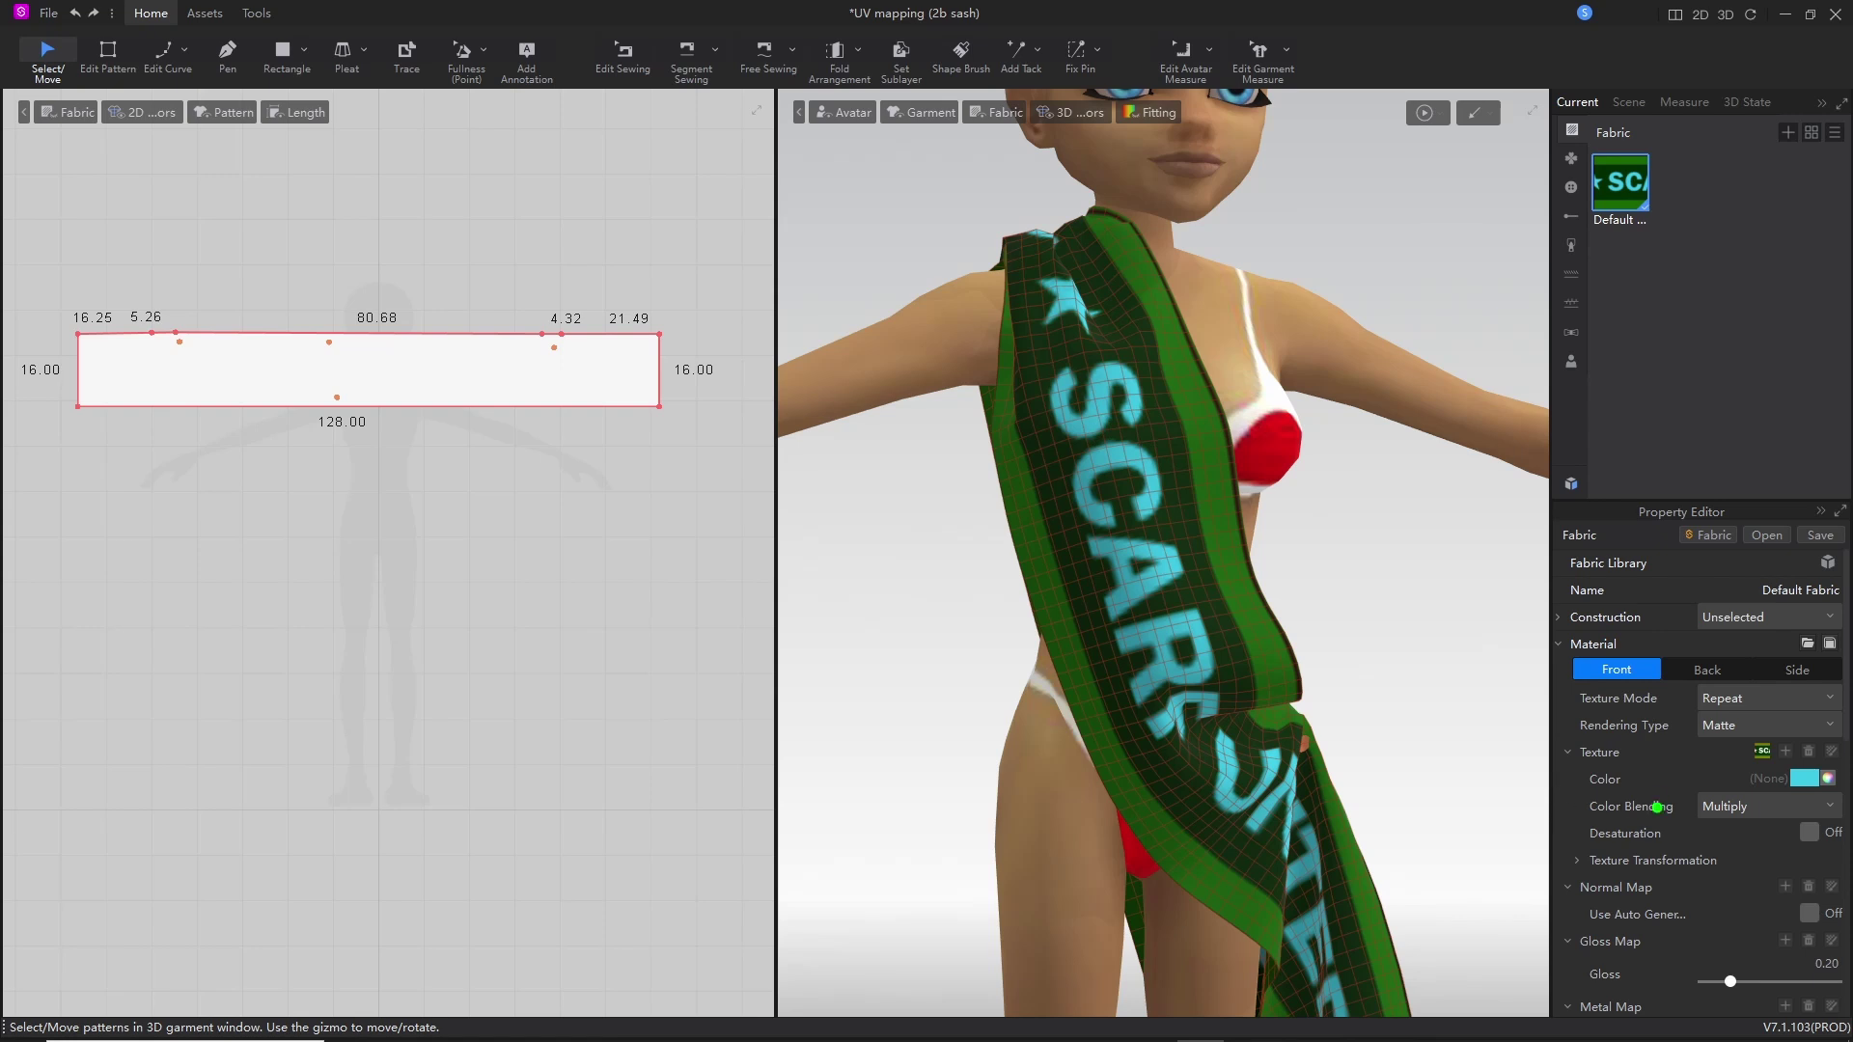
pyautogui.moveTo(1807, 770)
pyautogui.mouseDown()
pyautogui.moveTo(1827, 772)
pyautogui.moveTo(1781, 777)
pyautogui.mouseUp()
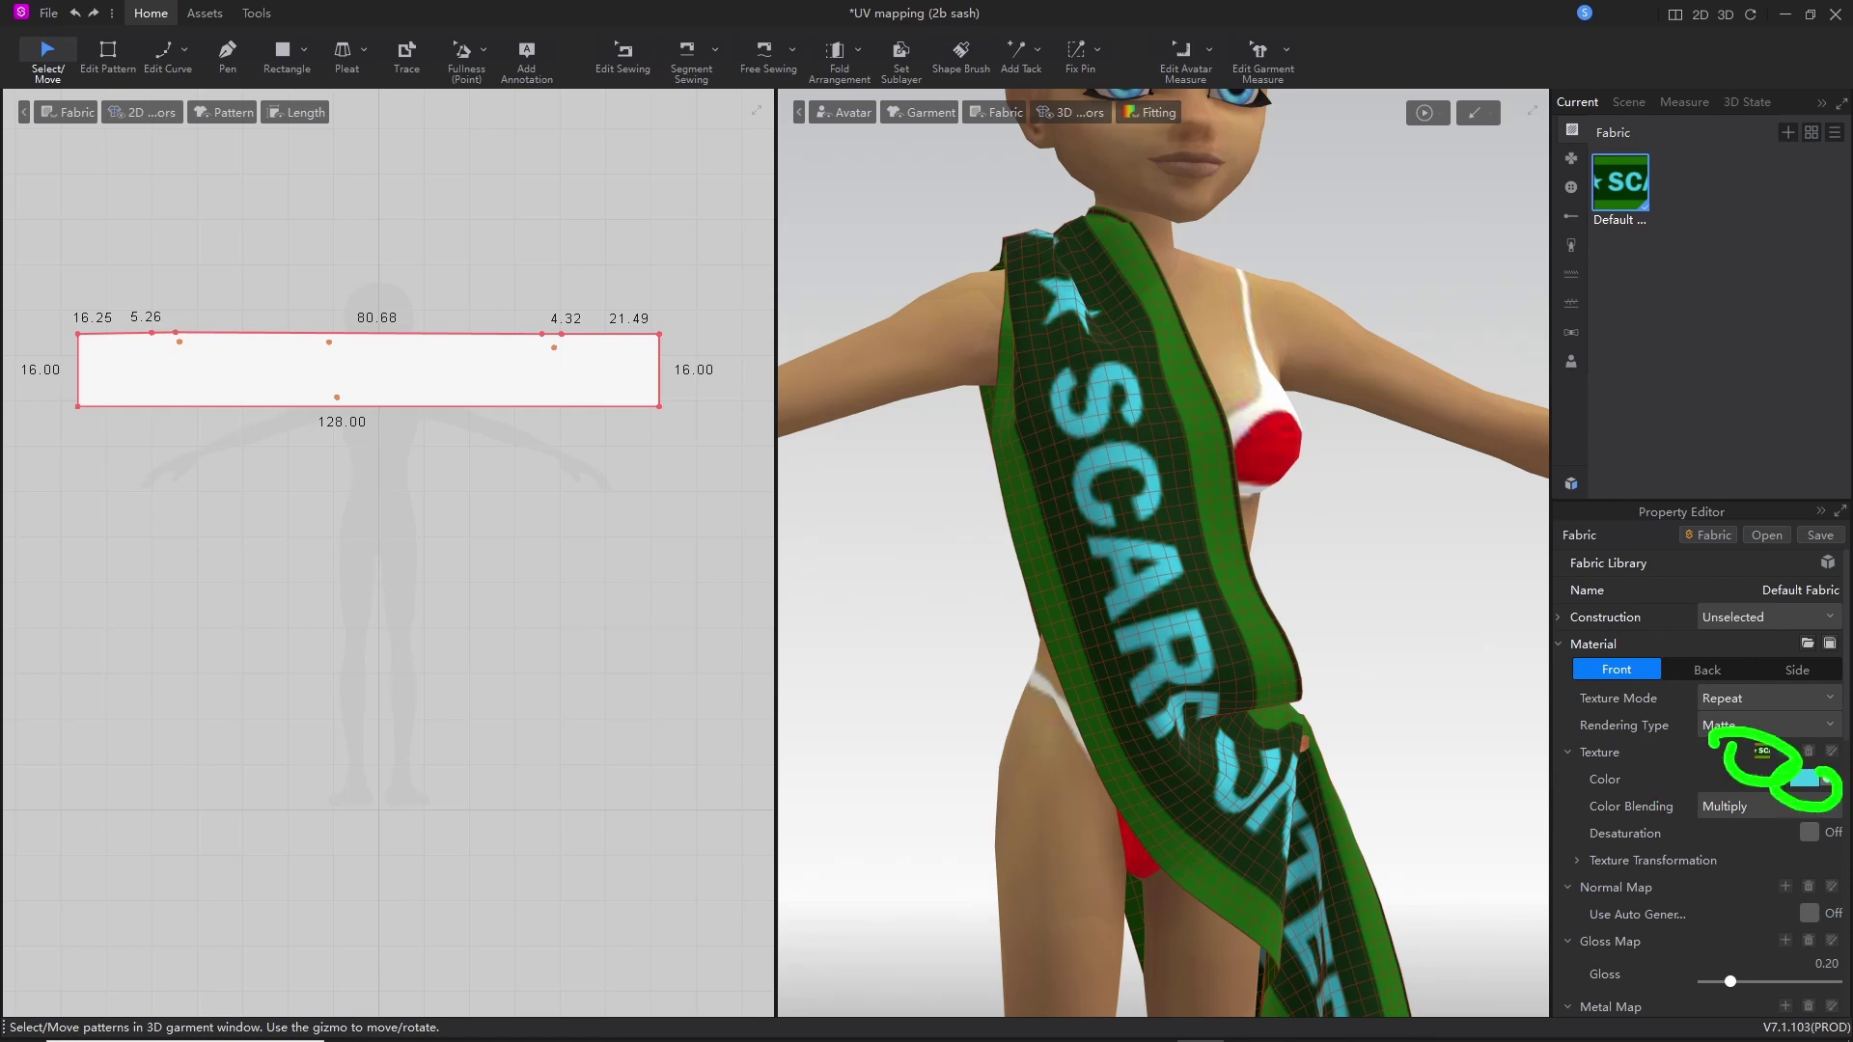
# Switch back to Blender and examine the sash's texture colors alongside the Normal/Map node of its material.
pyautogui.press('Escape')
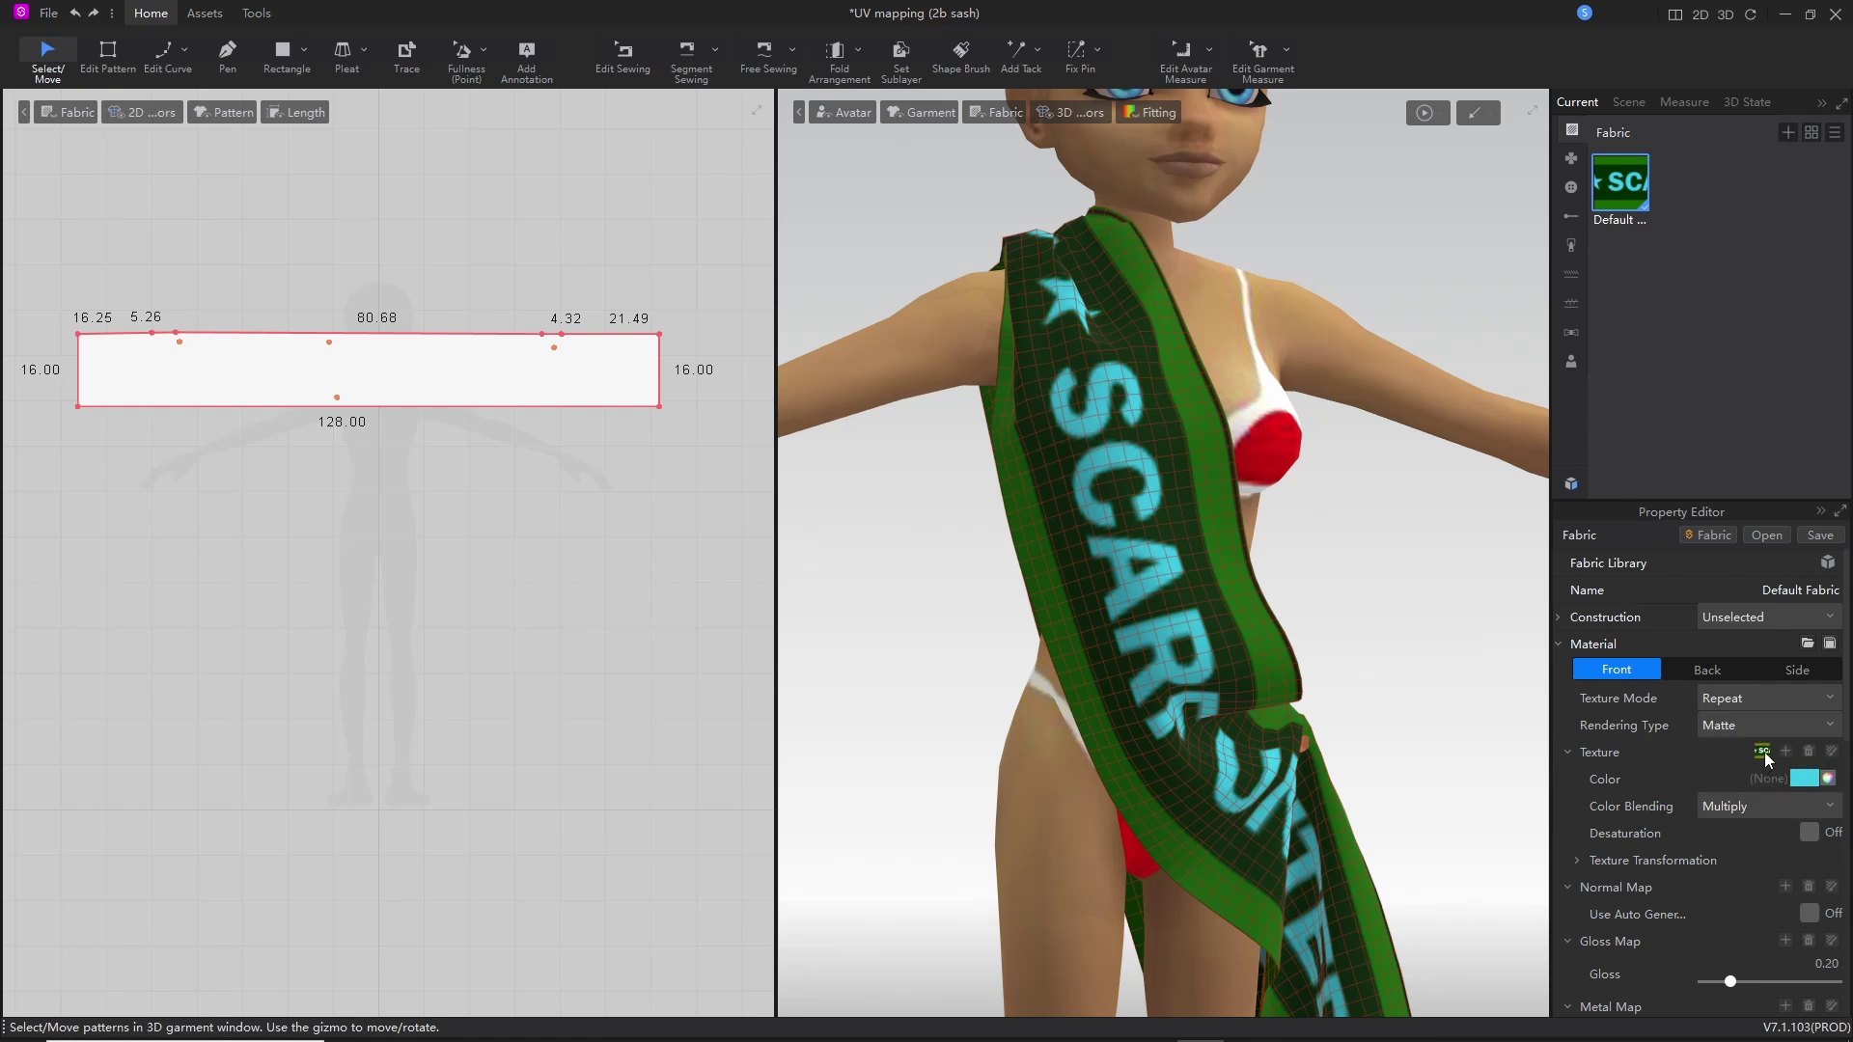
pyautogui.moveTo(1768, 759)
pyautogui.moveTo(1263, 666); pyautogui.dragTo(1241, 630, button='middle')
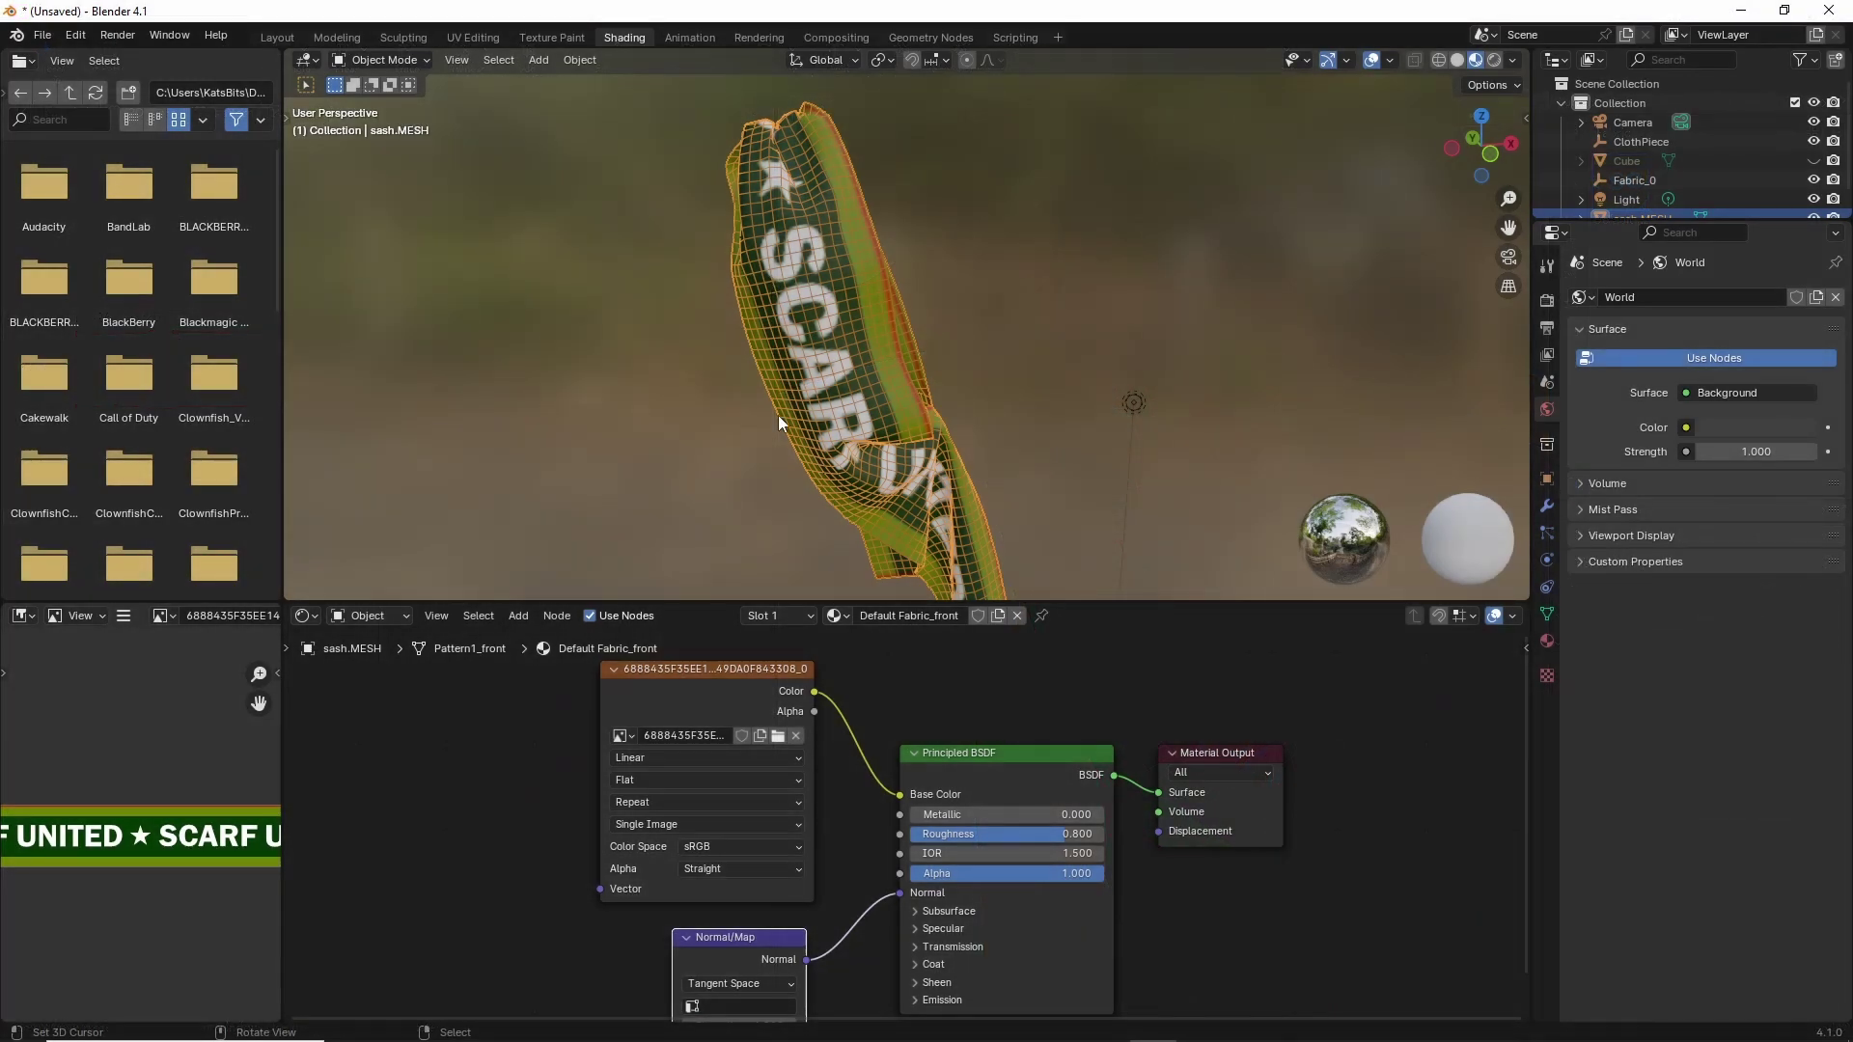
pyautogui.moveTo(778, 415)
pyautogui.mouseDown(button='middle')
pyautogui.moveTo(865, 407)
pyautogui.moveTo(778, 414)
pyautogui.mouseUp(button='middle')
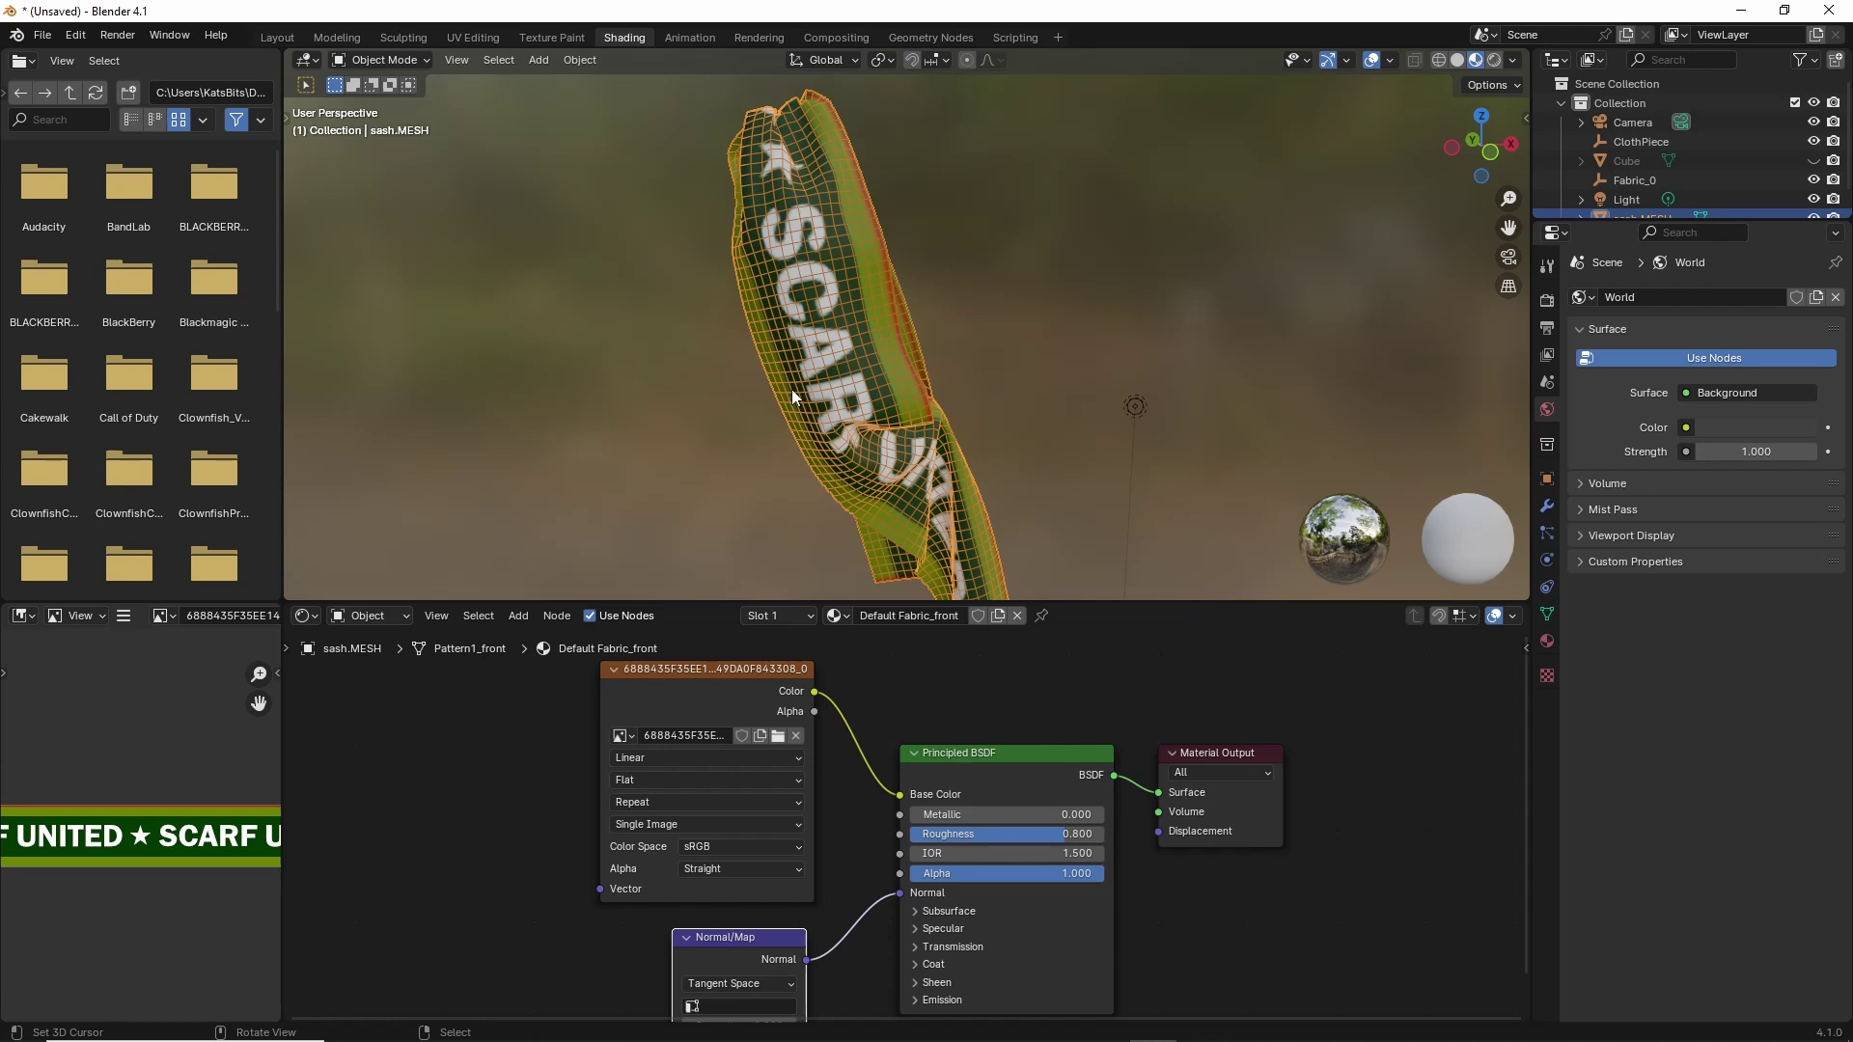
pyautogui.moveTo(765, 896); pyautogui.dragTo(751, 762, button='middle')
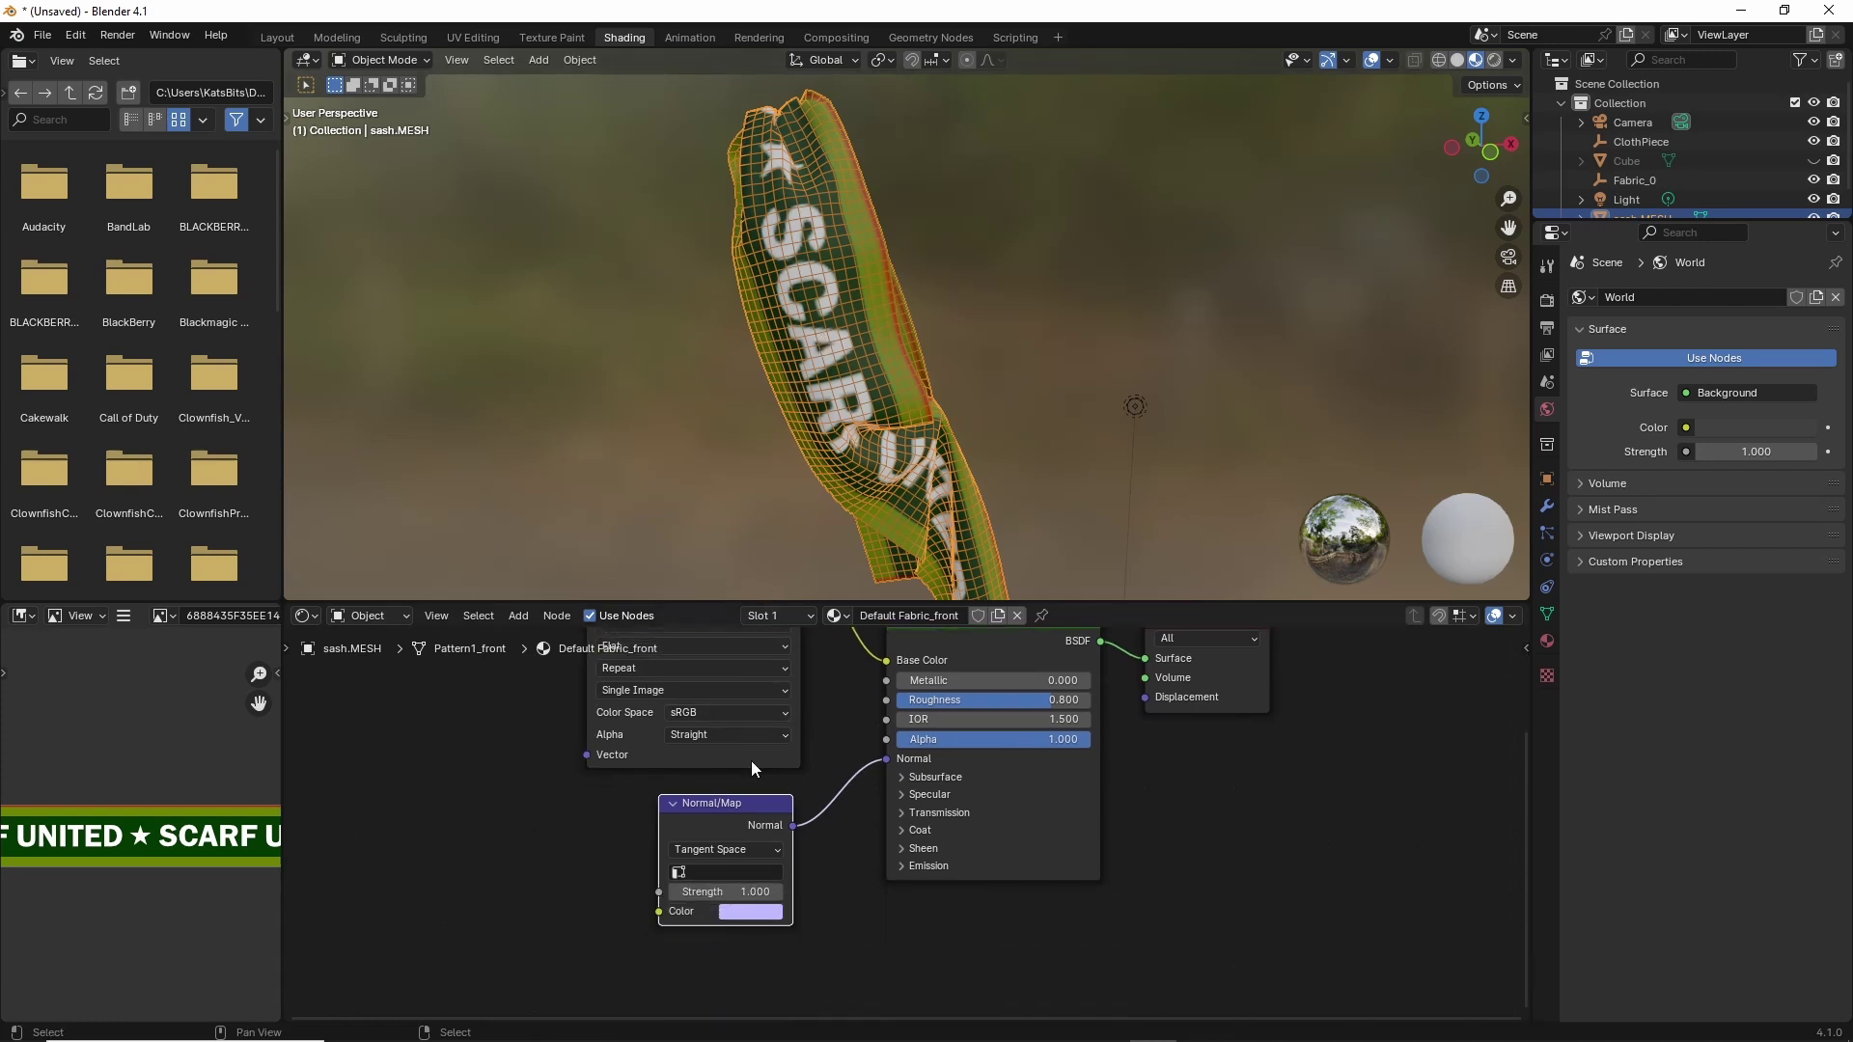
pyautogui.scroll(3, 755, 838)
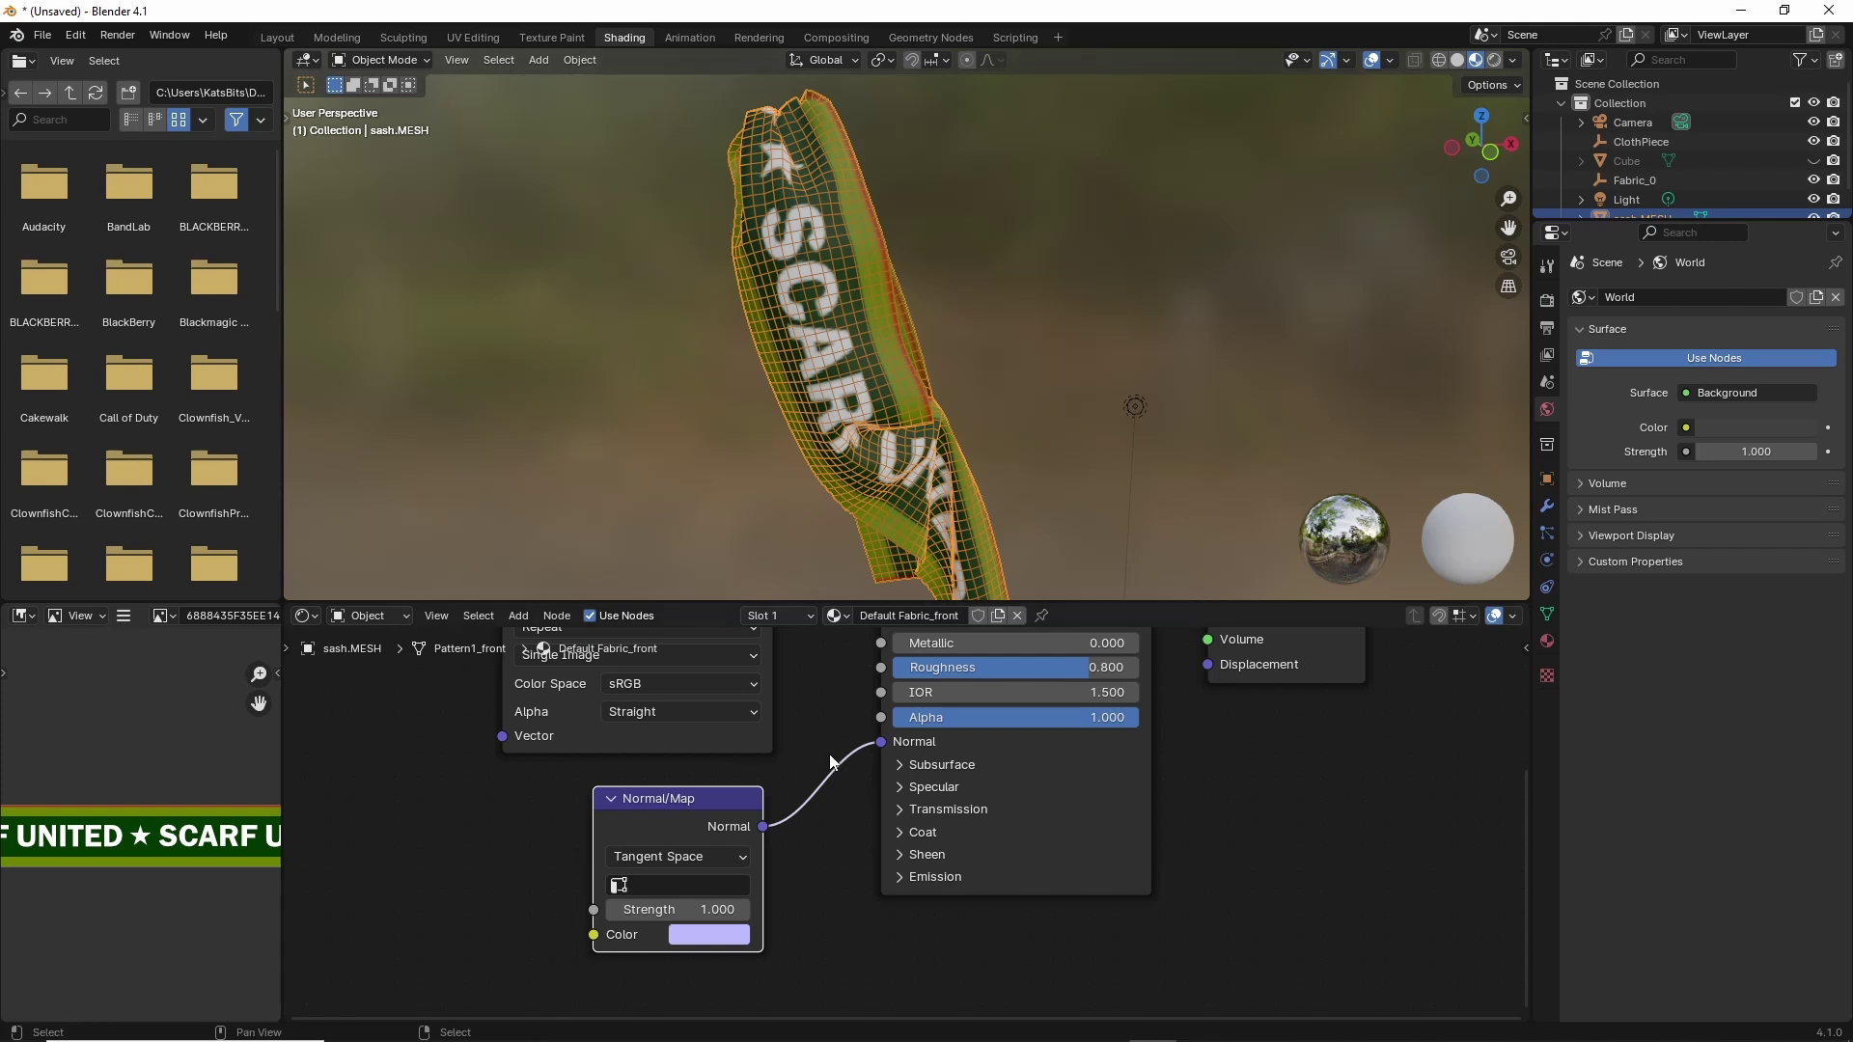
pyautogui.moveTo(821, 281); pyautogui.dragTo(827, 401, button='middle')
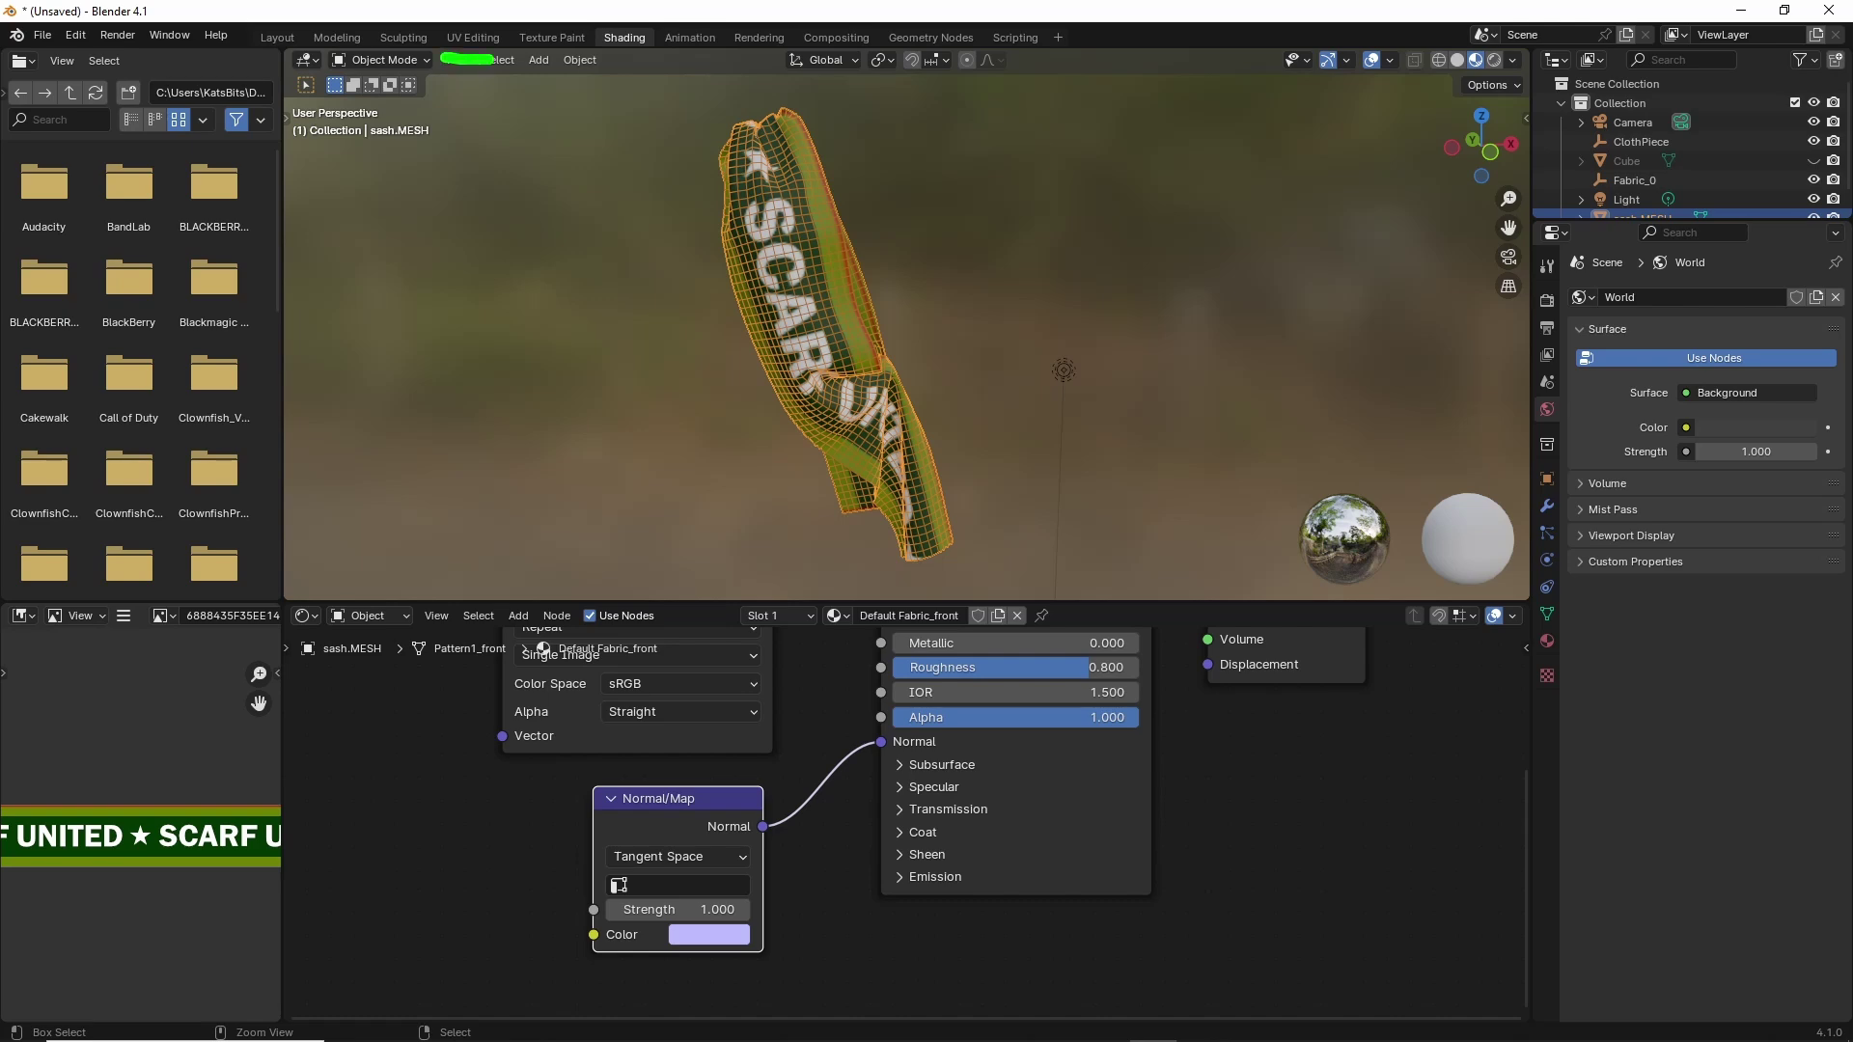
# Open the UV Editing workspace, show the sash in Material Preview and examine how its UV layout lines up with the scarf texture.
pyautogui.click(475, 37)
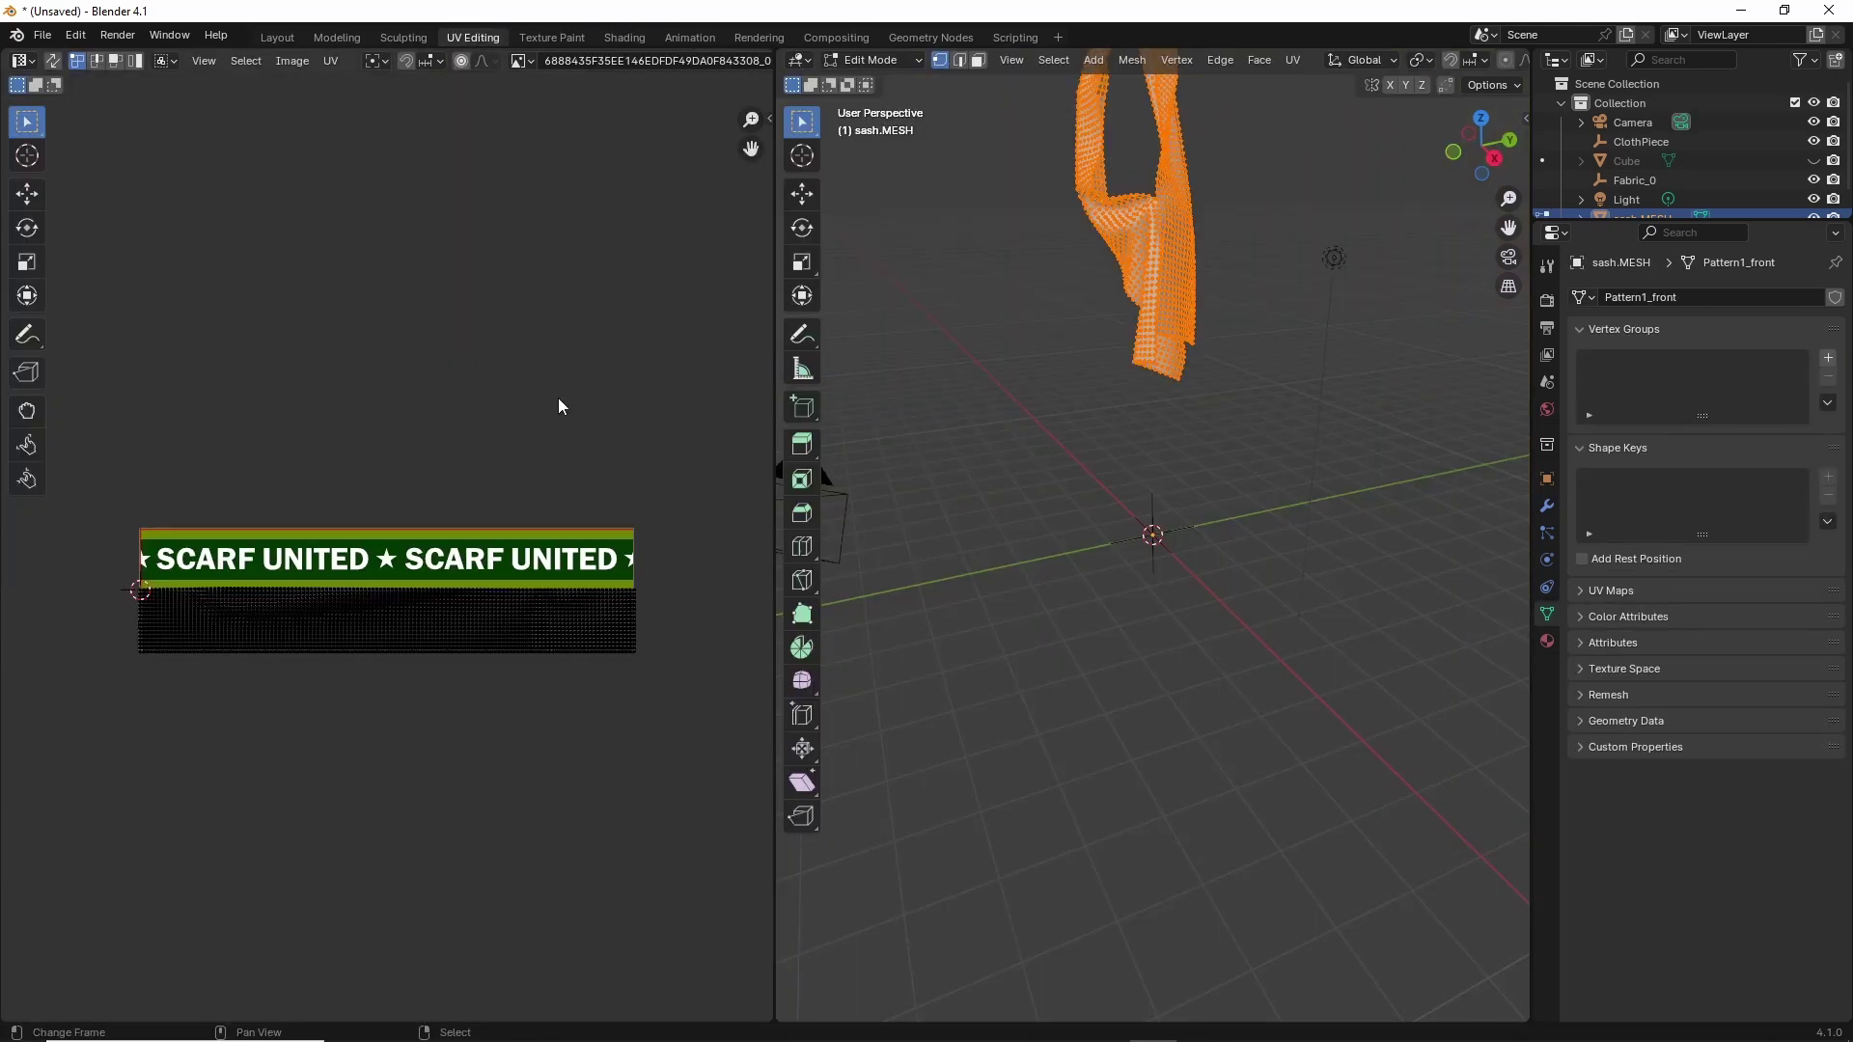
pyautogui.scroll(1, 332, 643)
pyautogui.scroll(1, 332, 643)
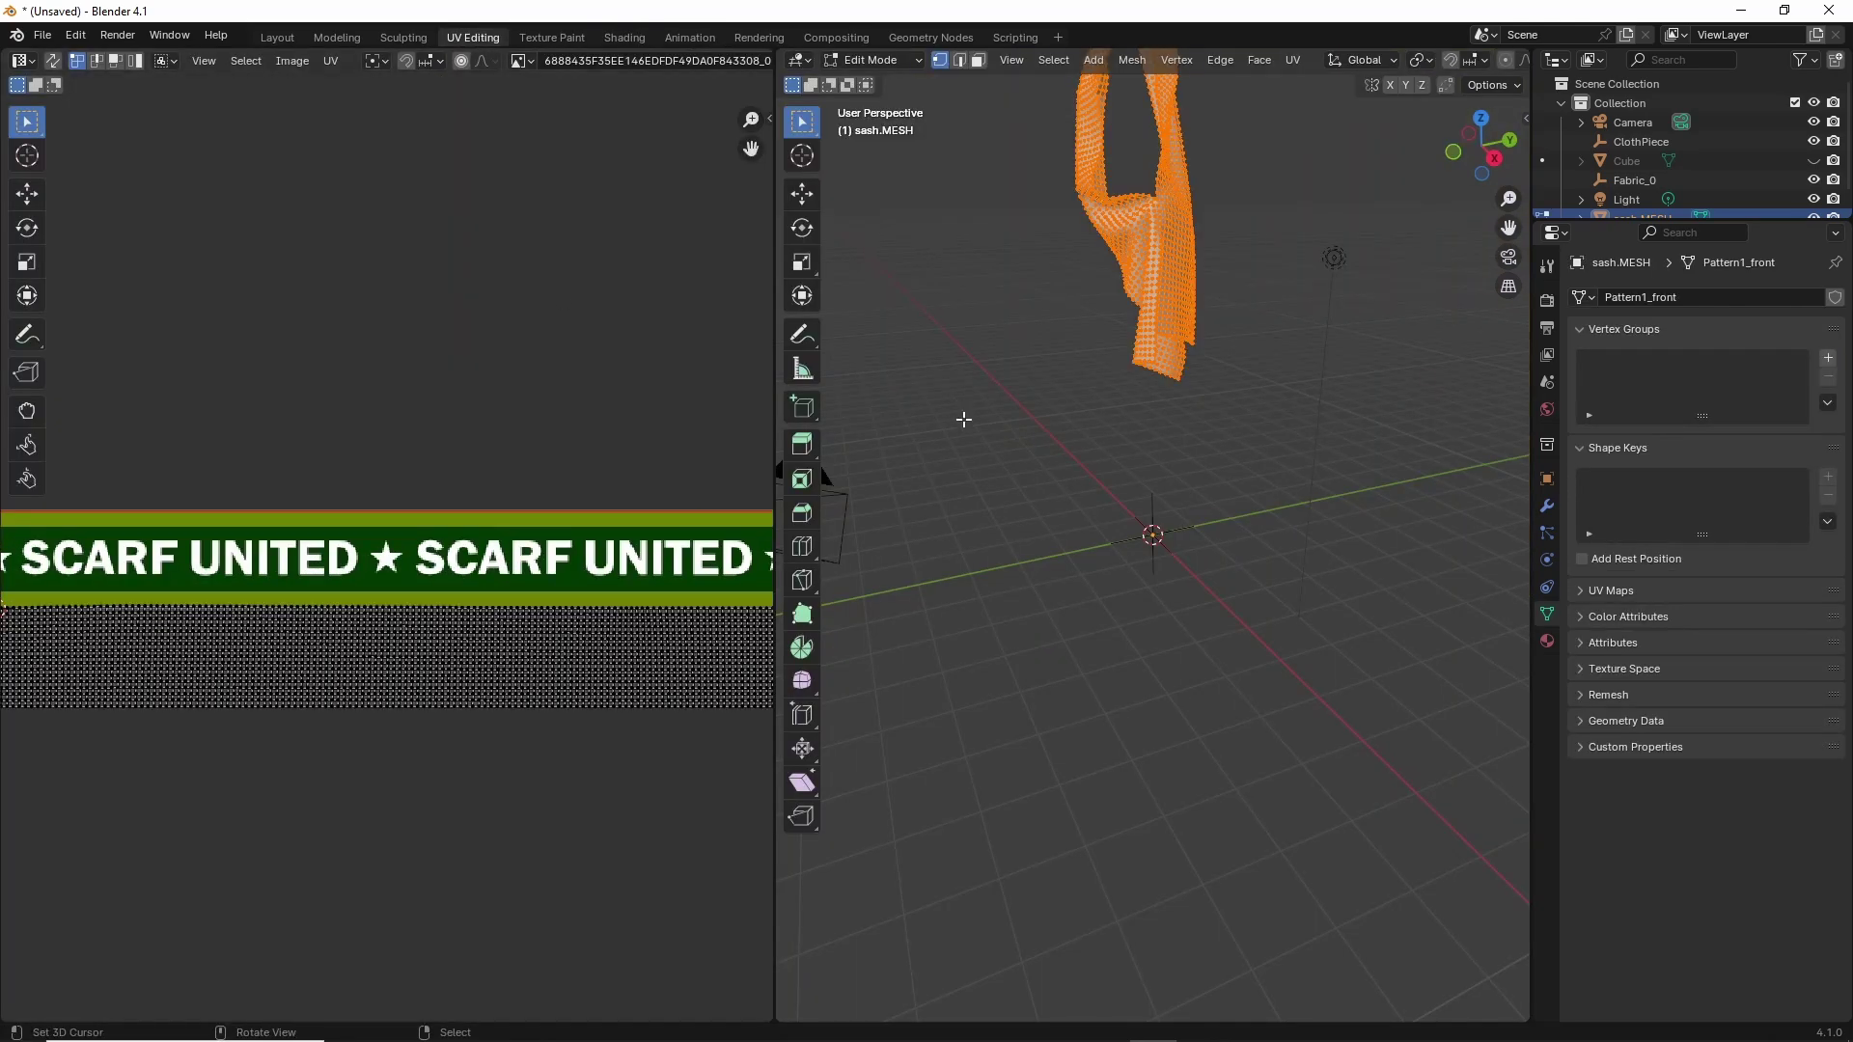
pyautogui.moveTo(963, 418)
pyautogui.mouseDown(button='middle')
pyautogui.moveTo(1060, 442)
pyautogui.moveTo(1041, 574)
pyautogui.mouseUp(button='middle')
pyautogui.scroll(-8, 1468, 61)
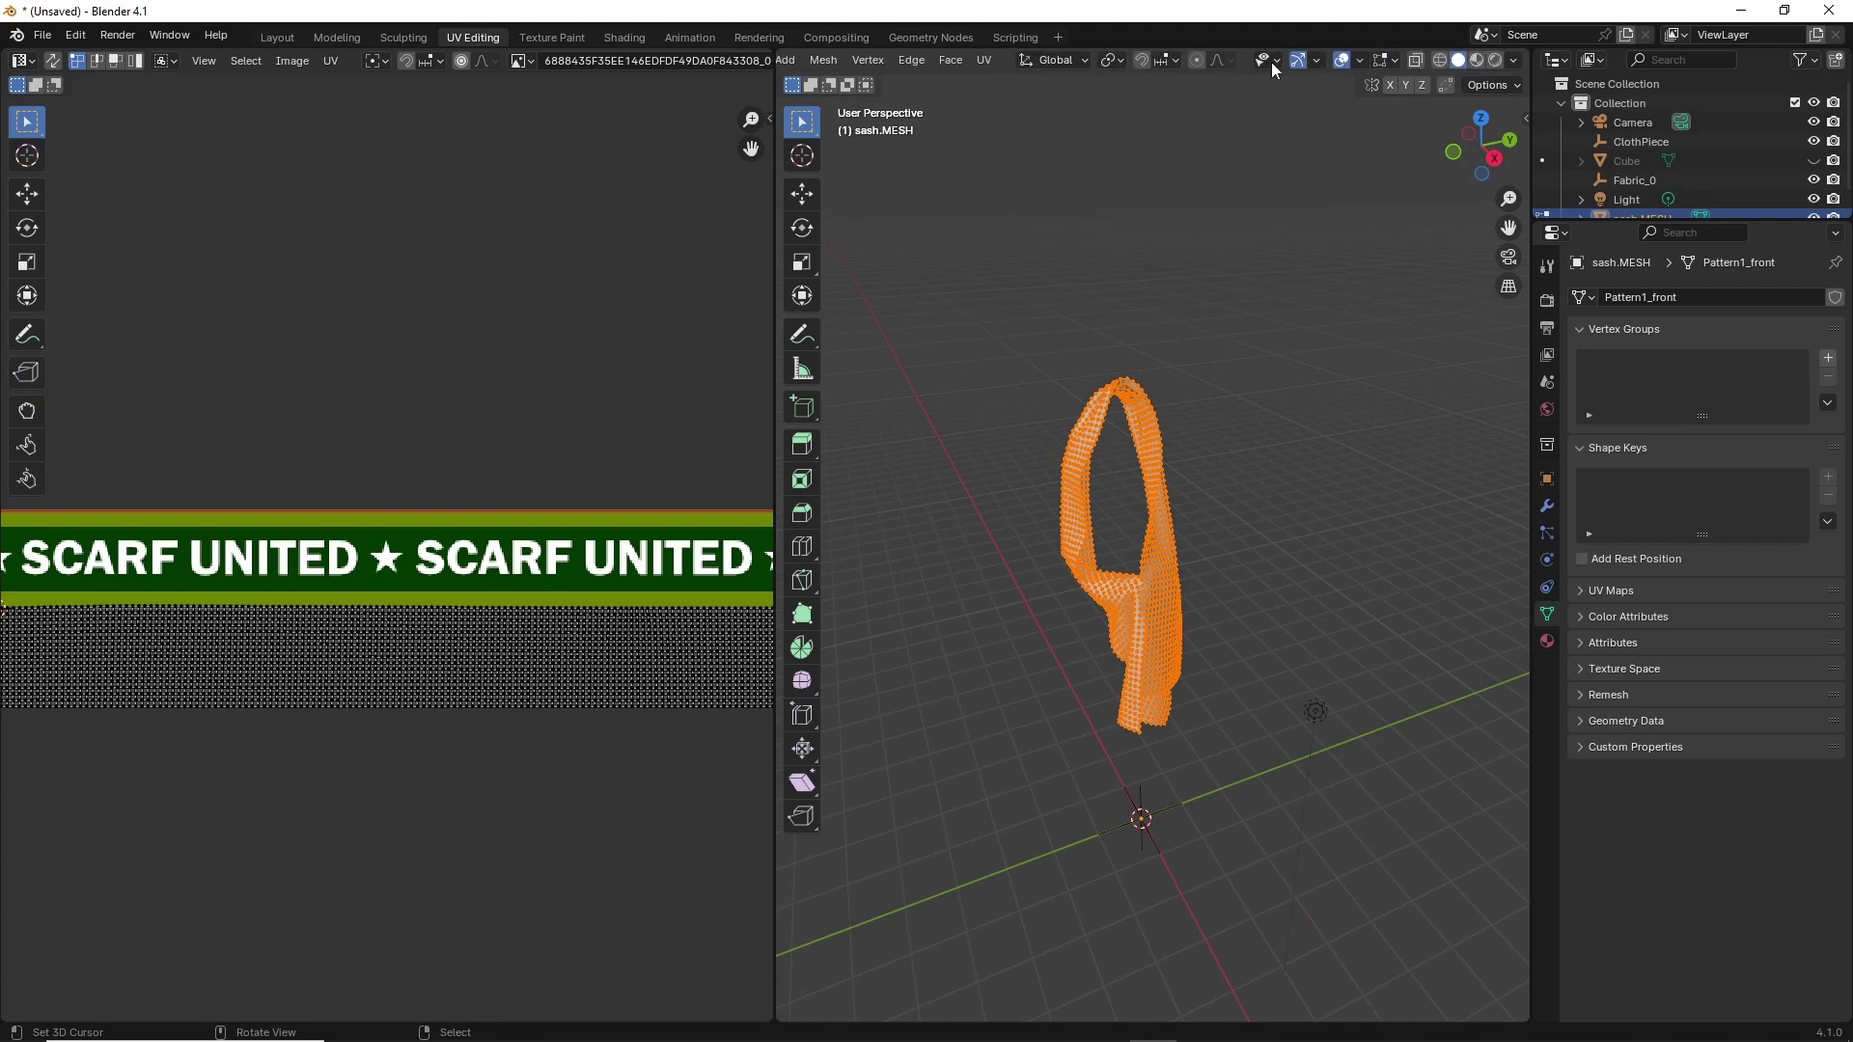
pyautogui.click(1477, 60)
pyautogui.moveTo(1165, 579); pyautogui.dragTo(1047, 666, button='middle')
pyautogui.scroll(-2, 413, 629)
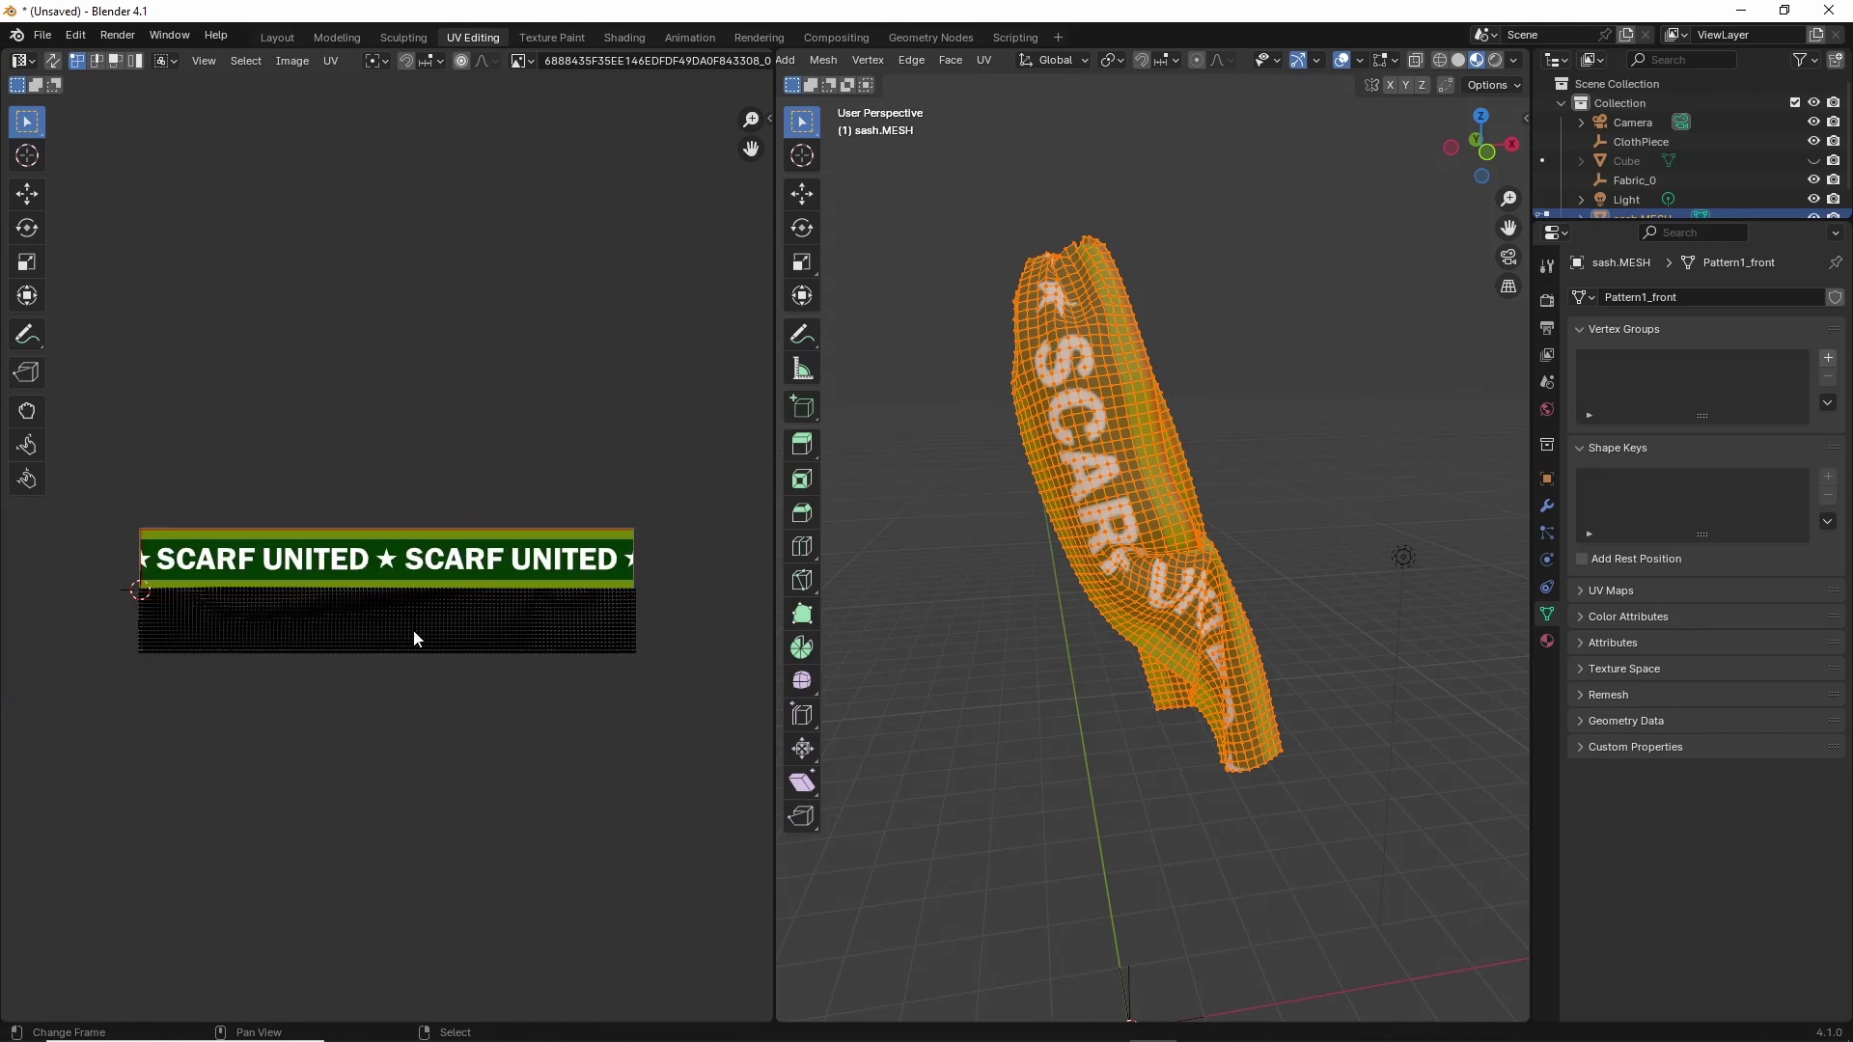
pyautogui.scroll(1, 413, 630)
pyautogui.scroll(2, 405, 717)
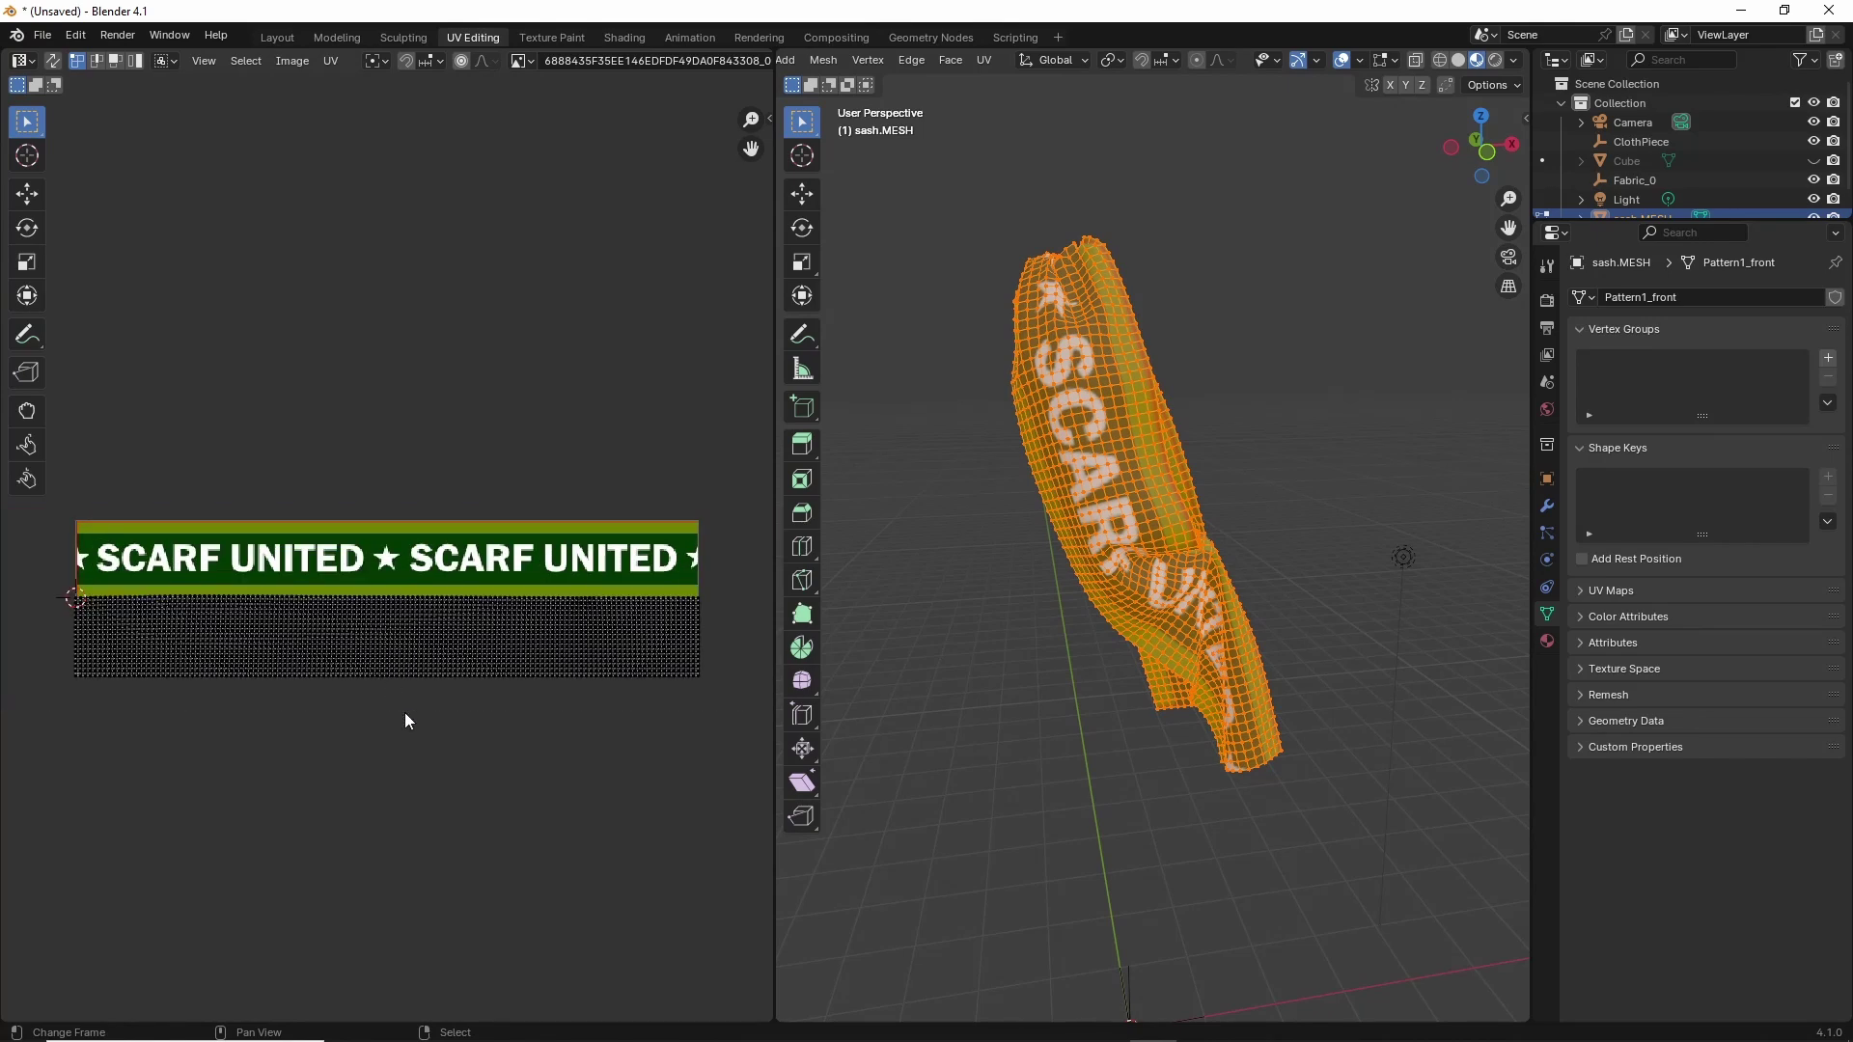
pyautogui.moveTo(207, 634)
pyautogui.mouseDown(button='middle')
pyautogui.moveTo(455, 629)
pyautogui.moveTo(213, 629)
pyautogui.mouseUp(button='middle')
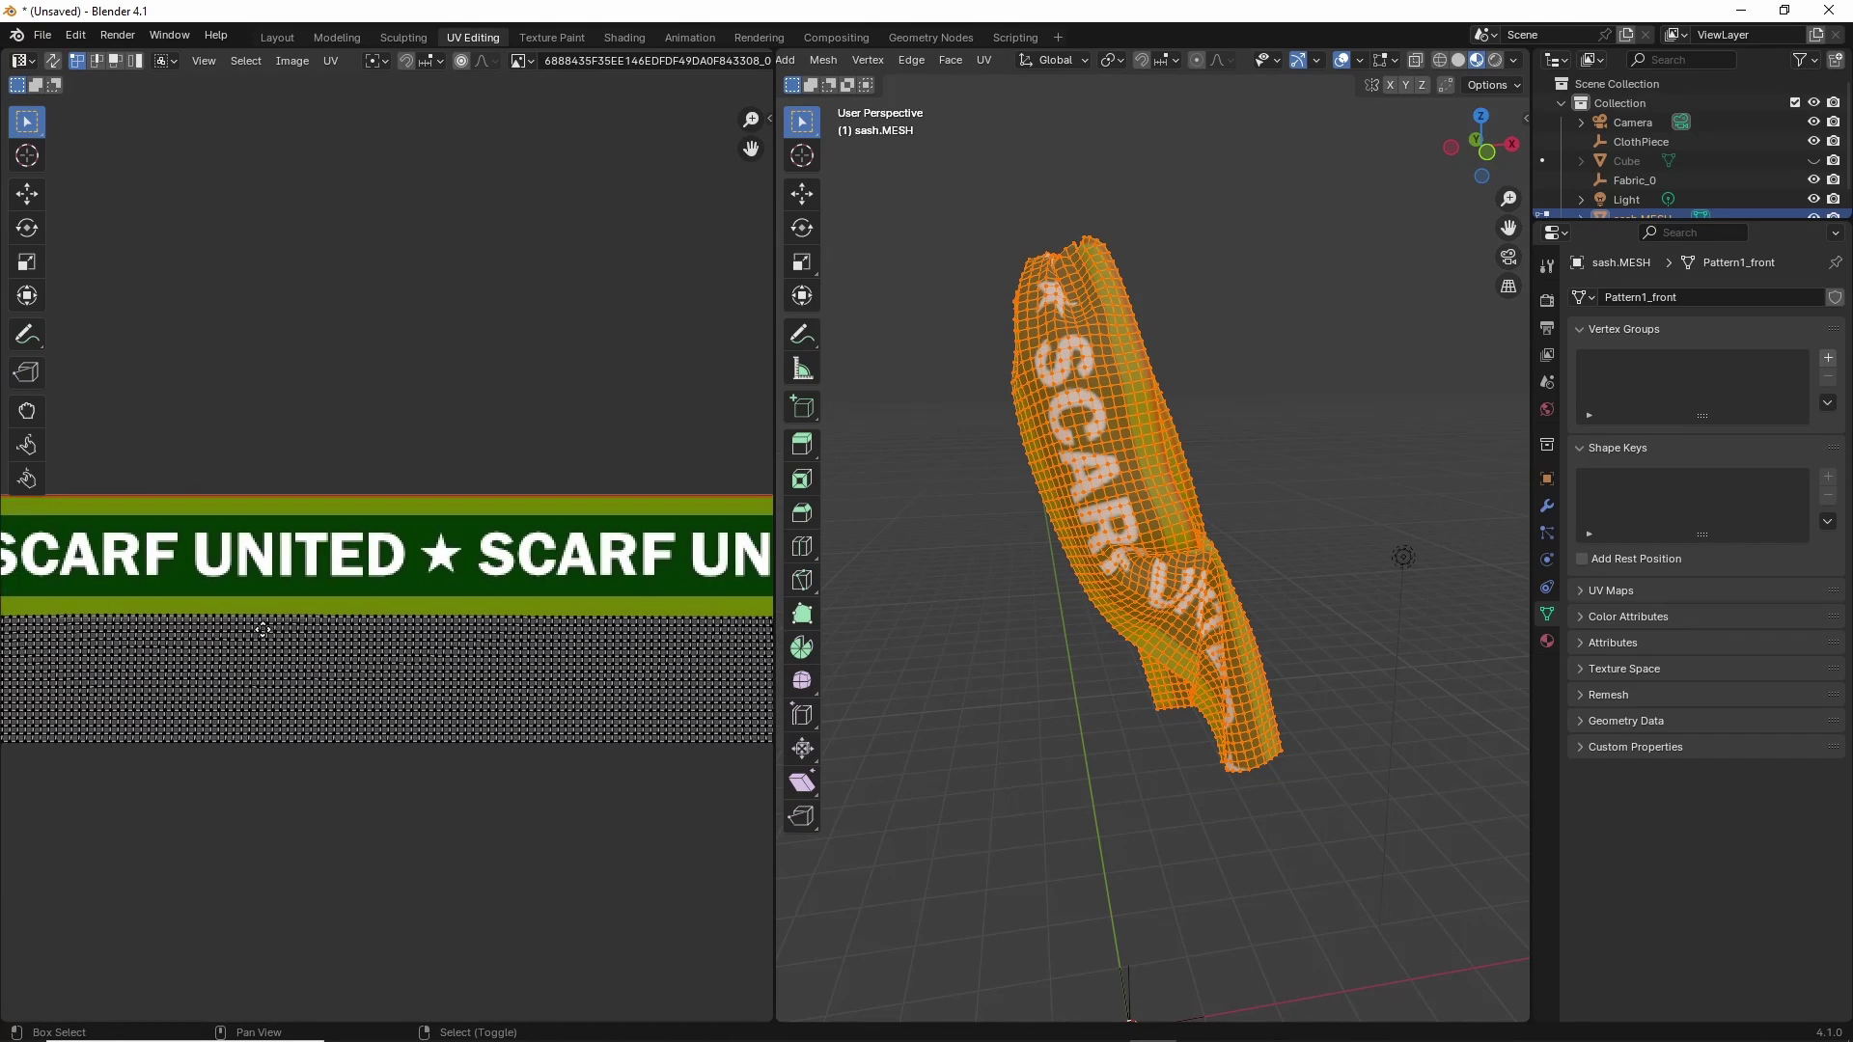
# Return to the Layout workspace and save the scene as sash raw.blend in the Atelier folder.
pyautogui.click(278, 38)
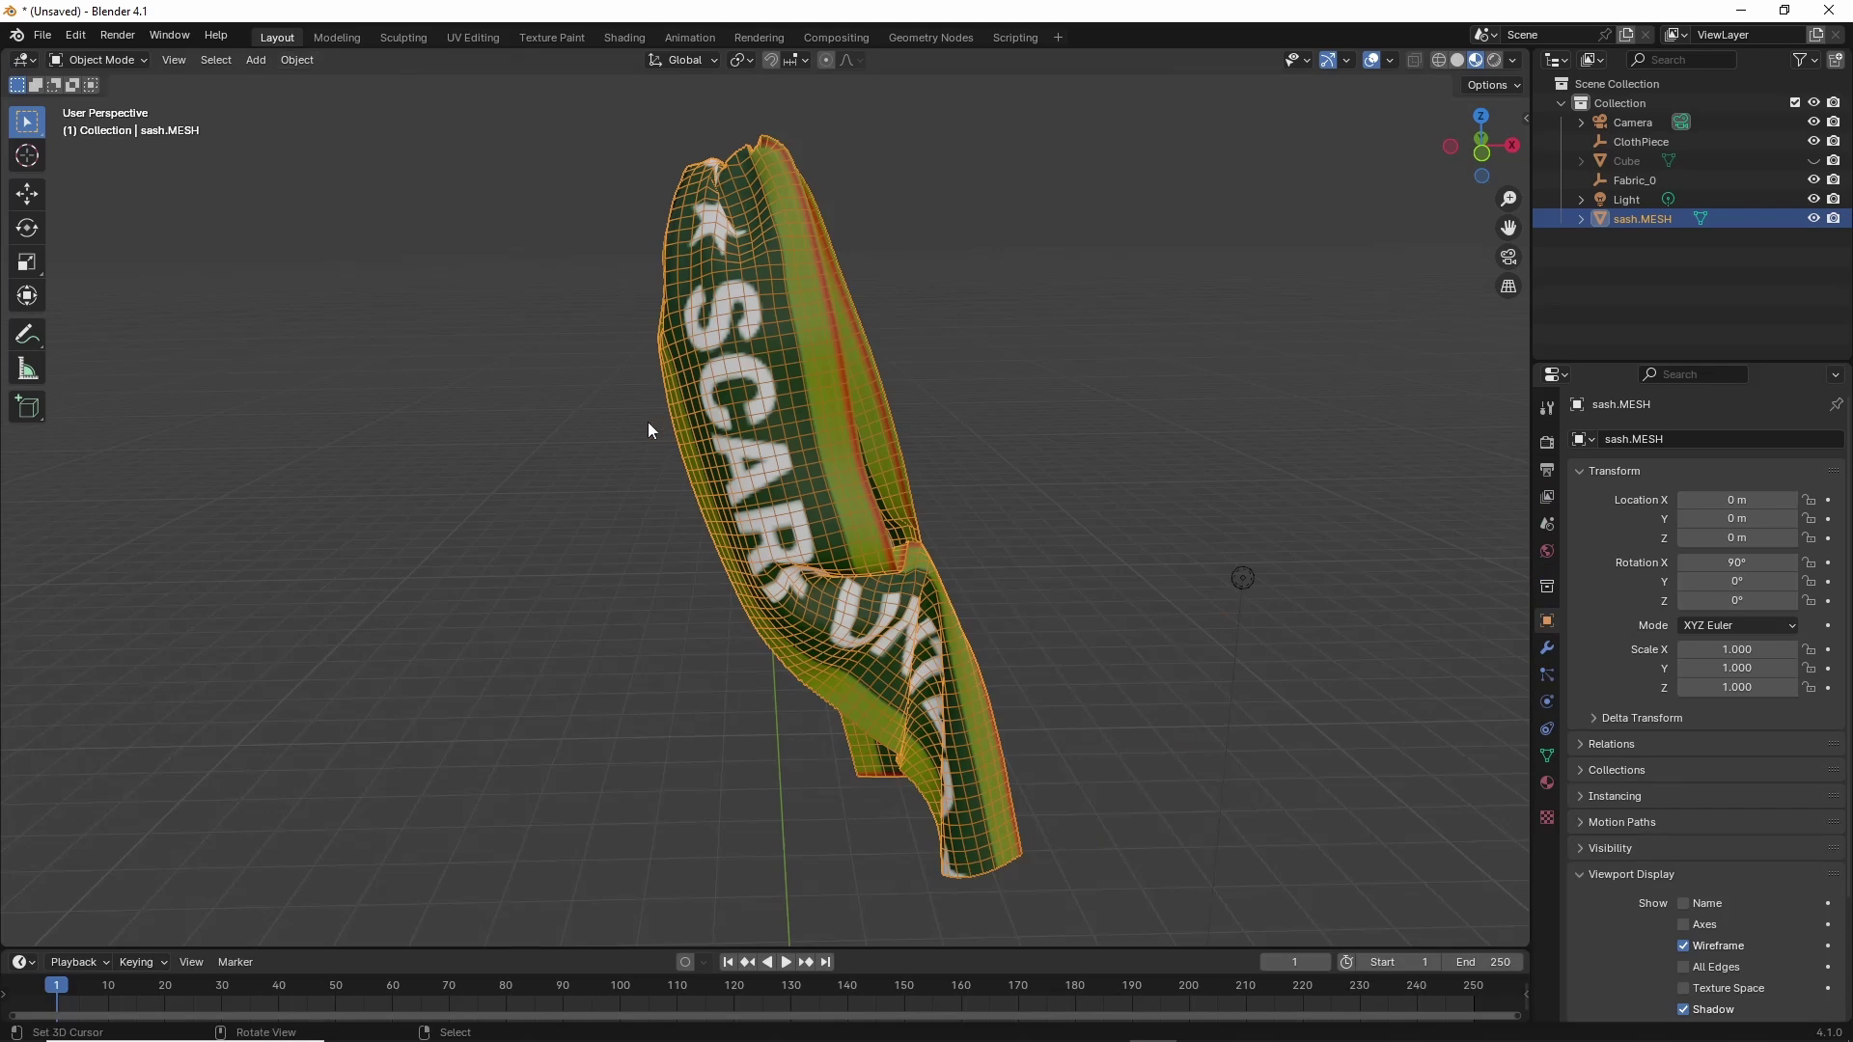
pyautogui.click(42, 35)
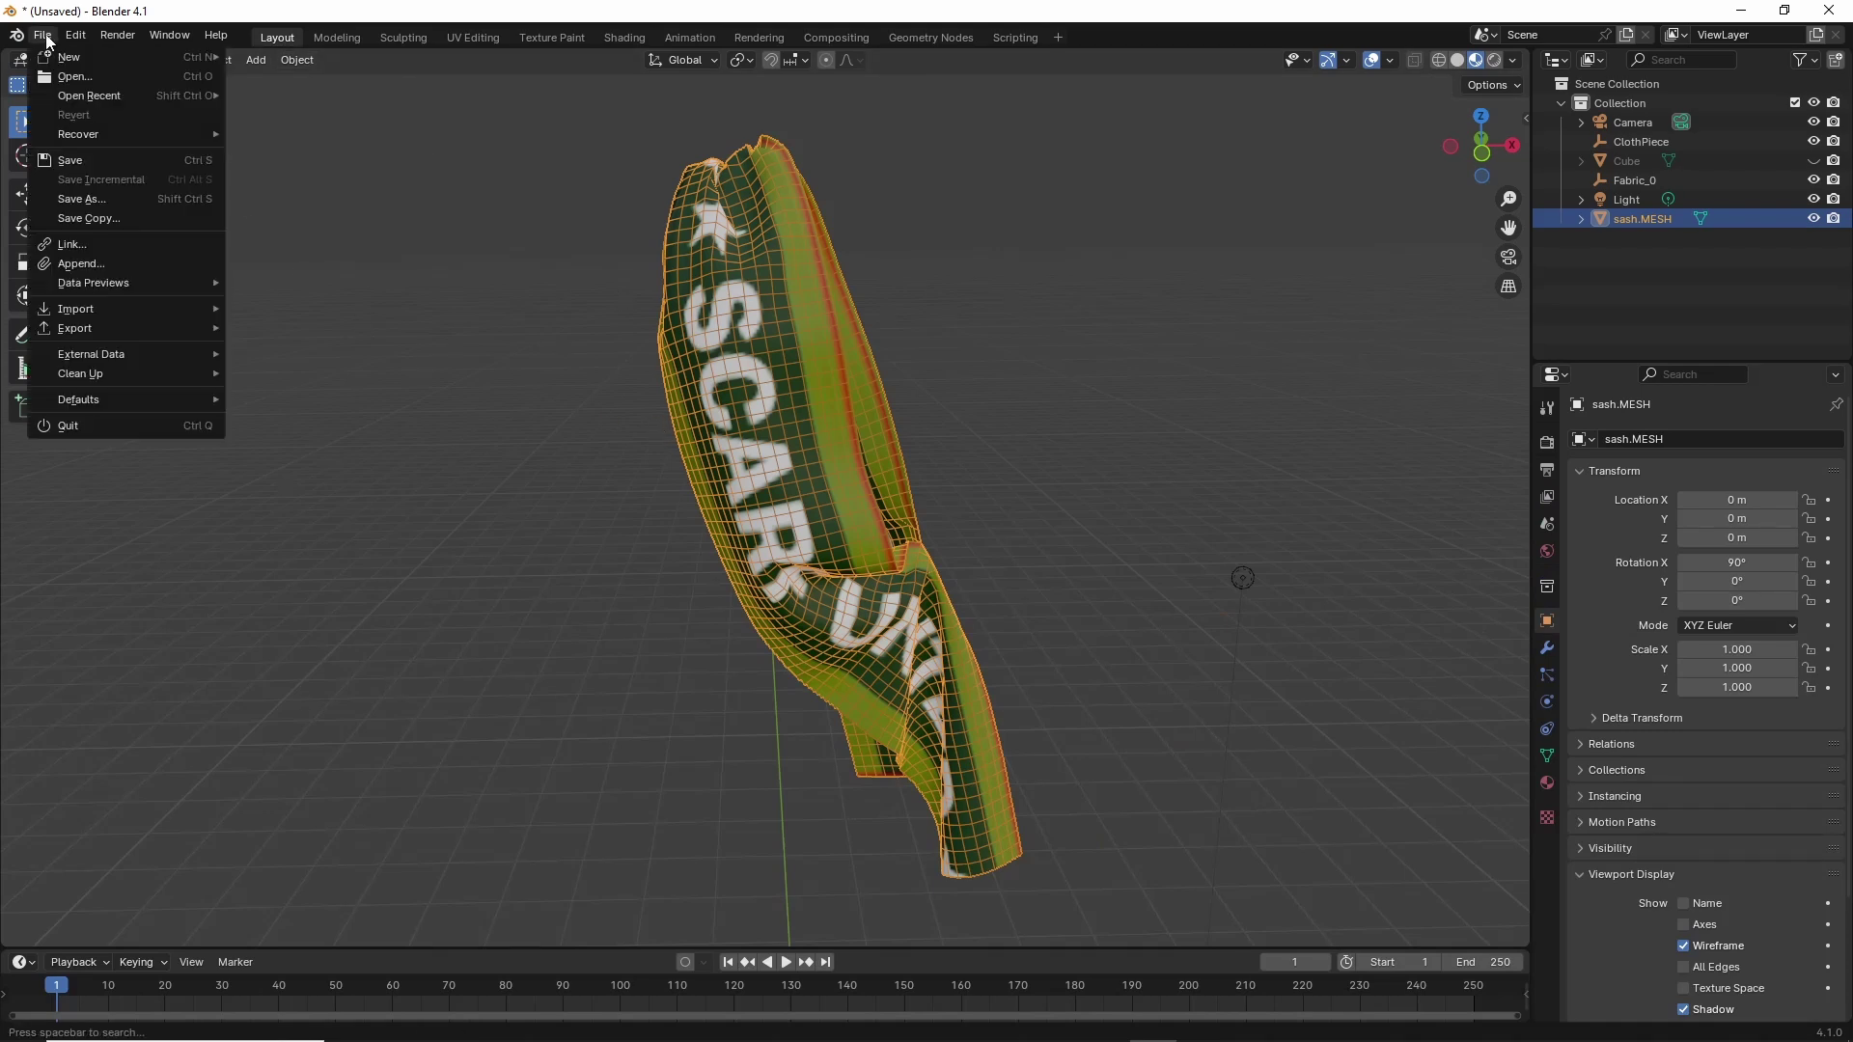
pyautogui.click(90, 200)
pyautogui.click(713, 810)
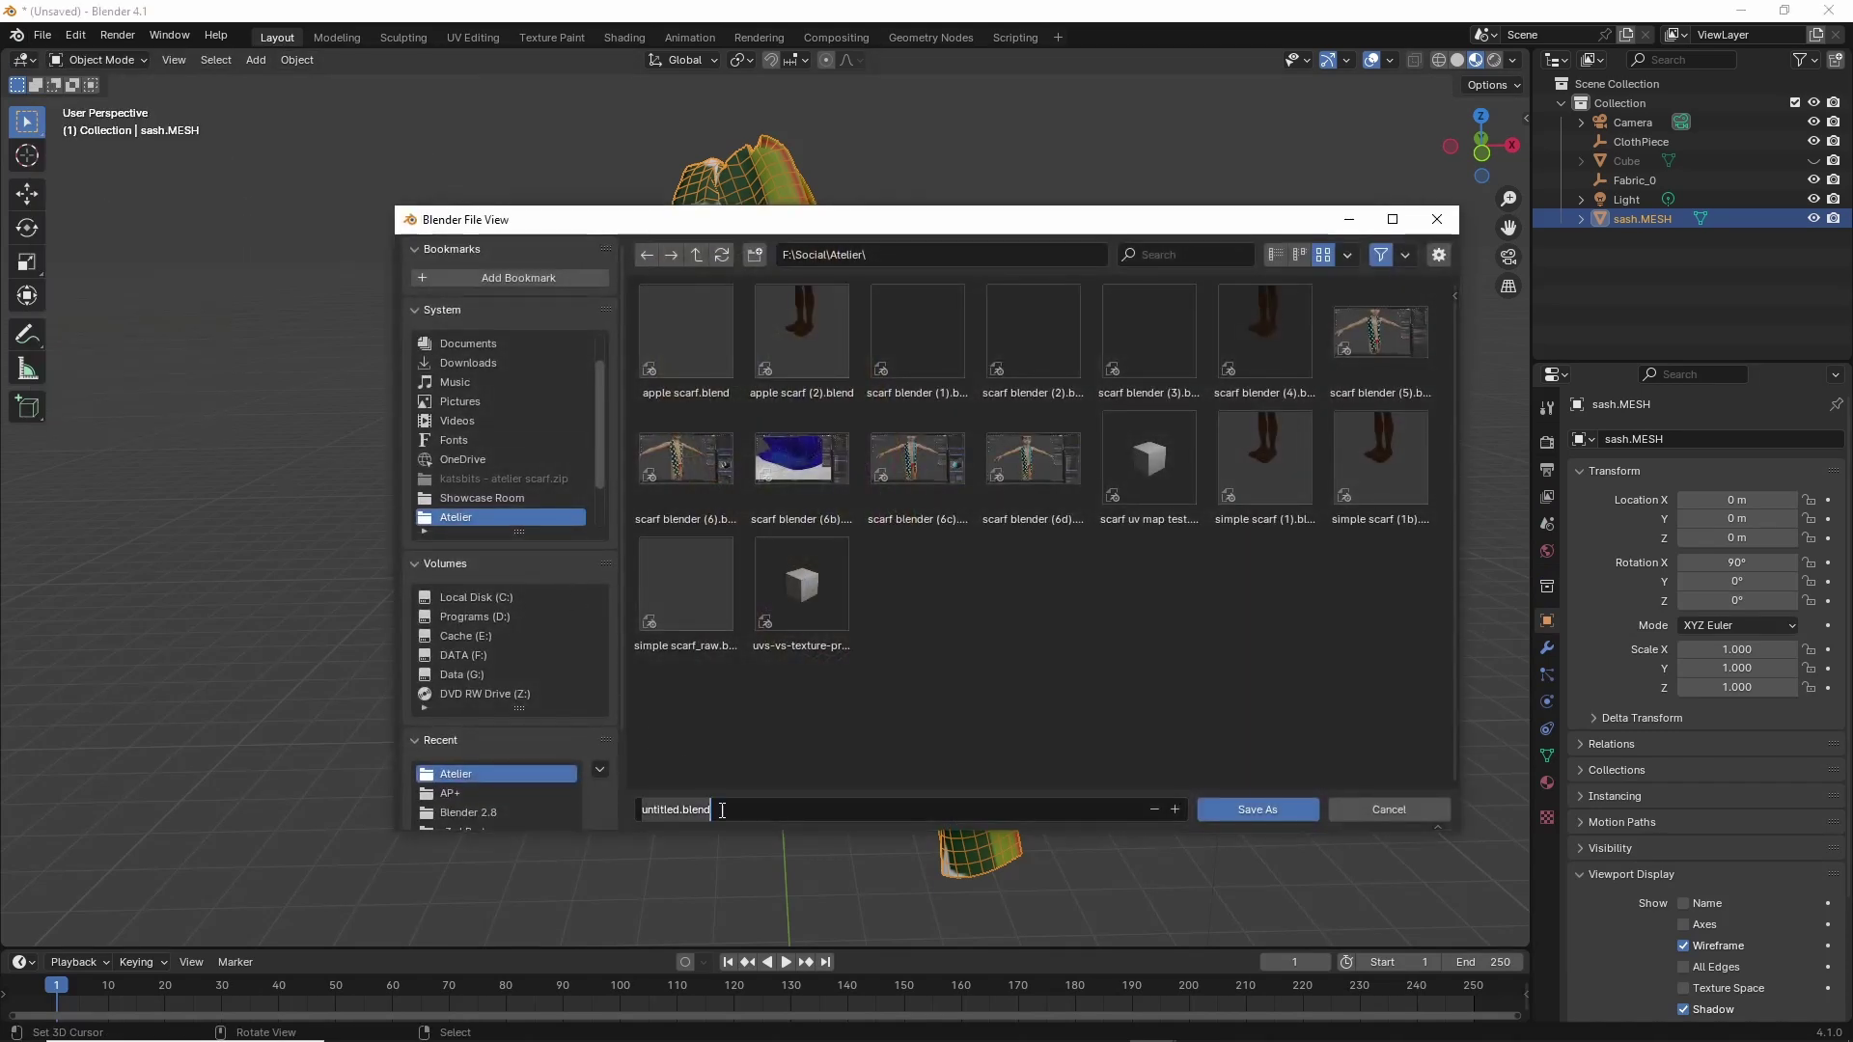
pyautogui.write('sash raw')
pyautogui.press('Return')
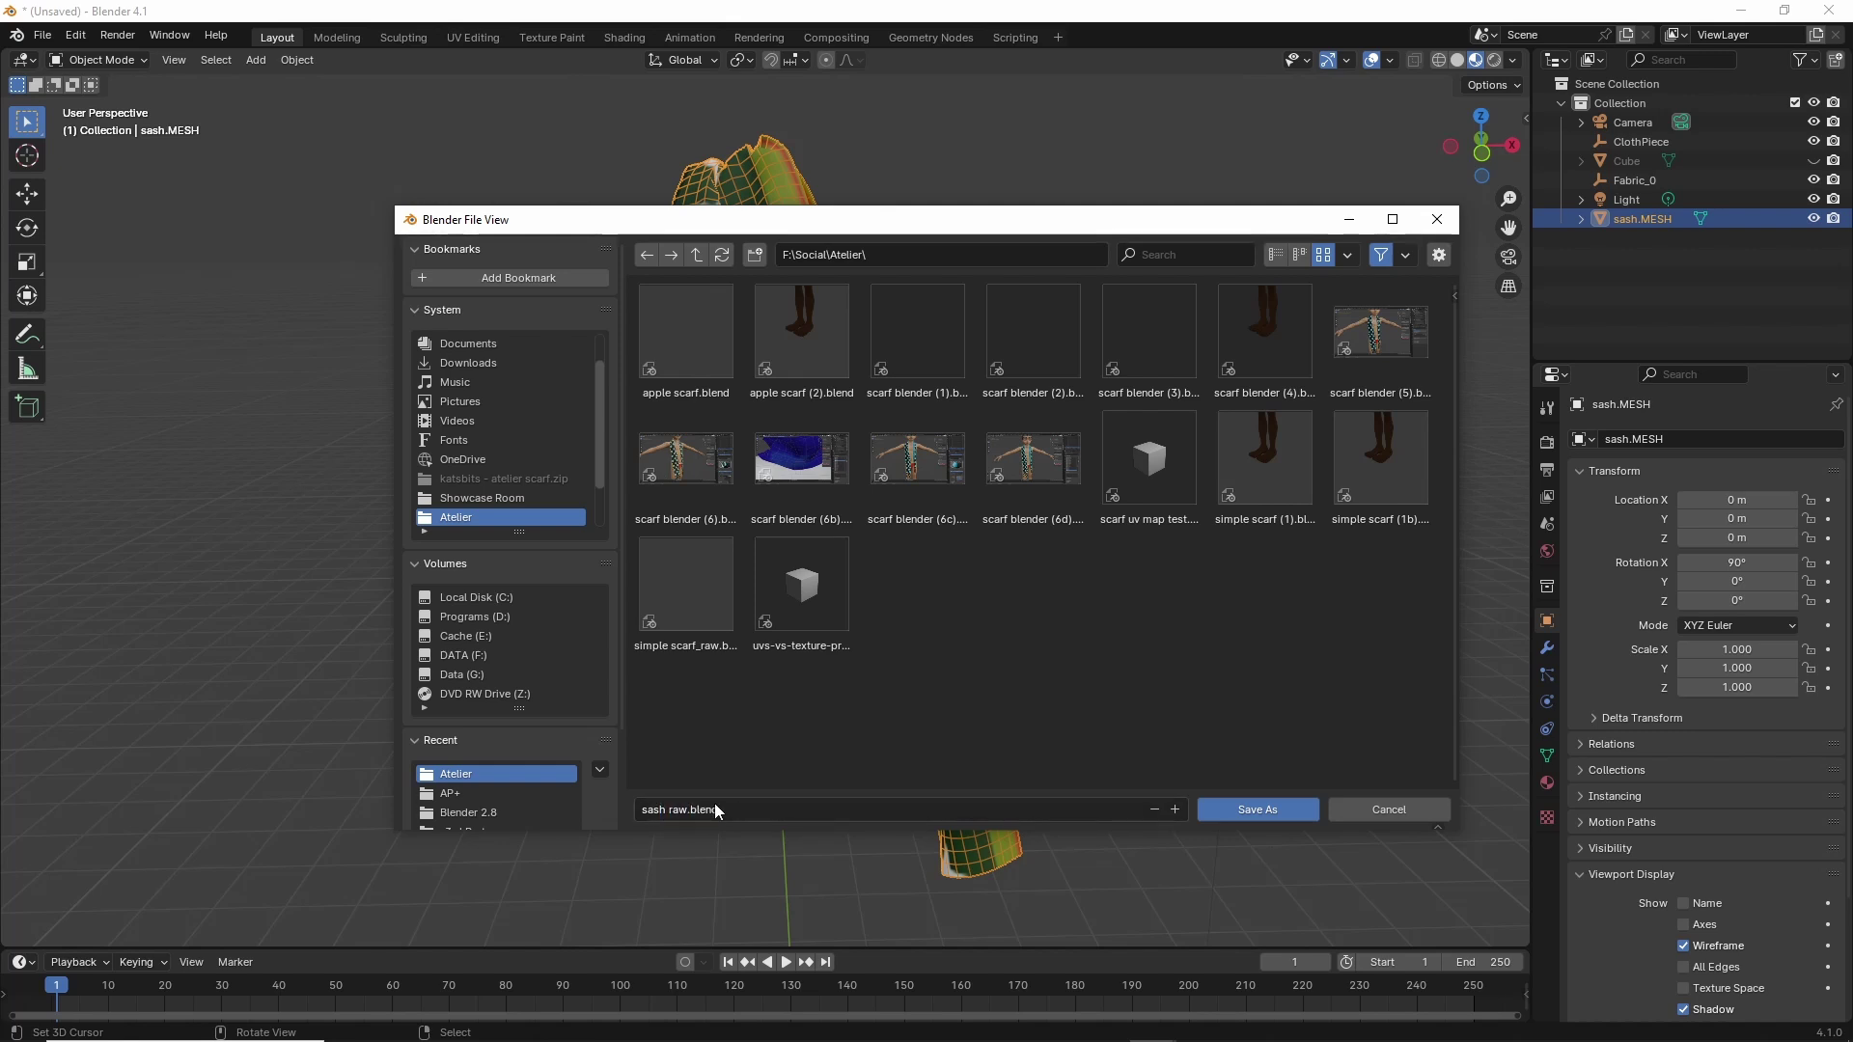
pyautogui.click(1259, 809)
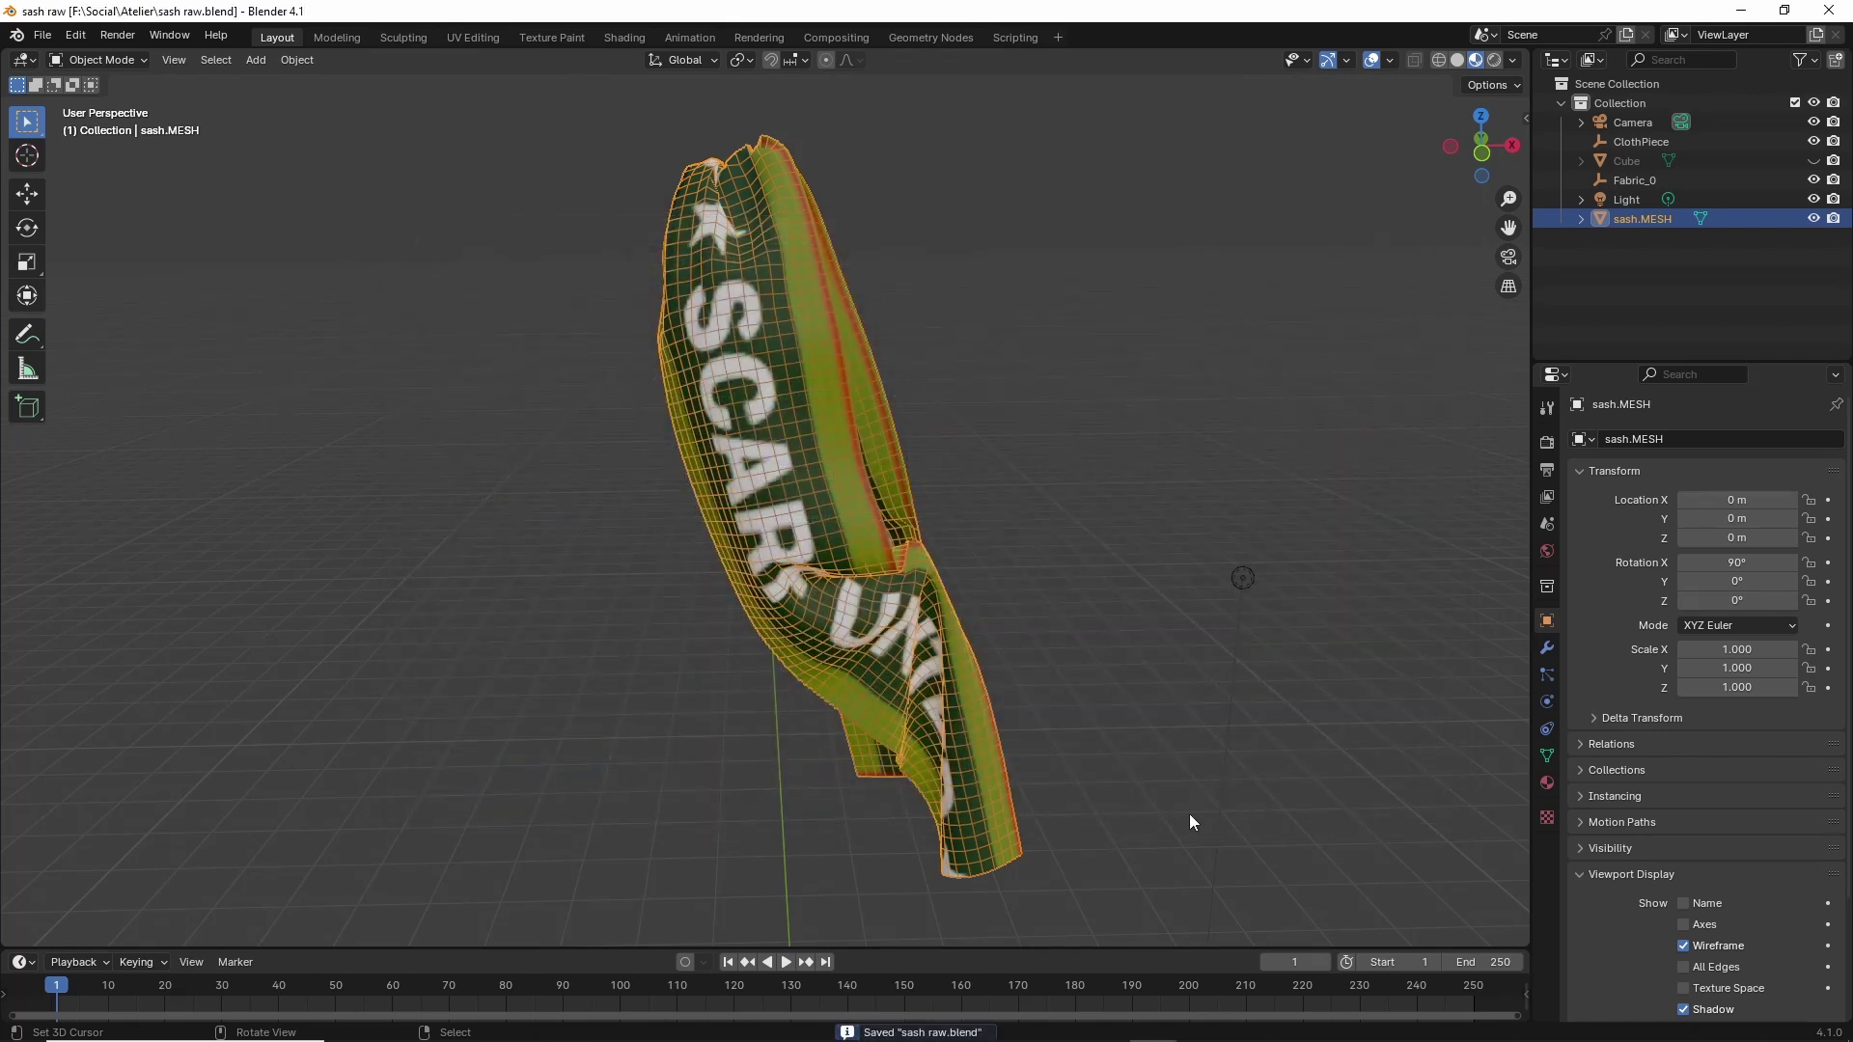
# Start a new file from the General template.
pyautogui.click(43, 35)
pyautogui.moveTo(68, 57)
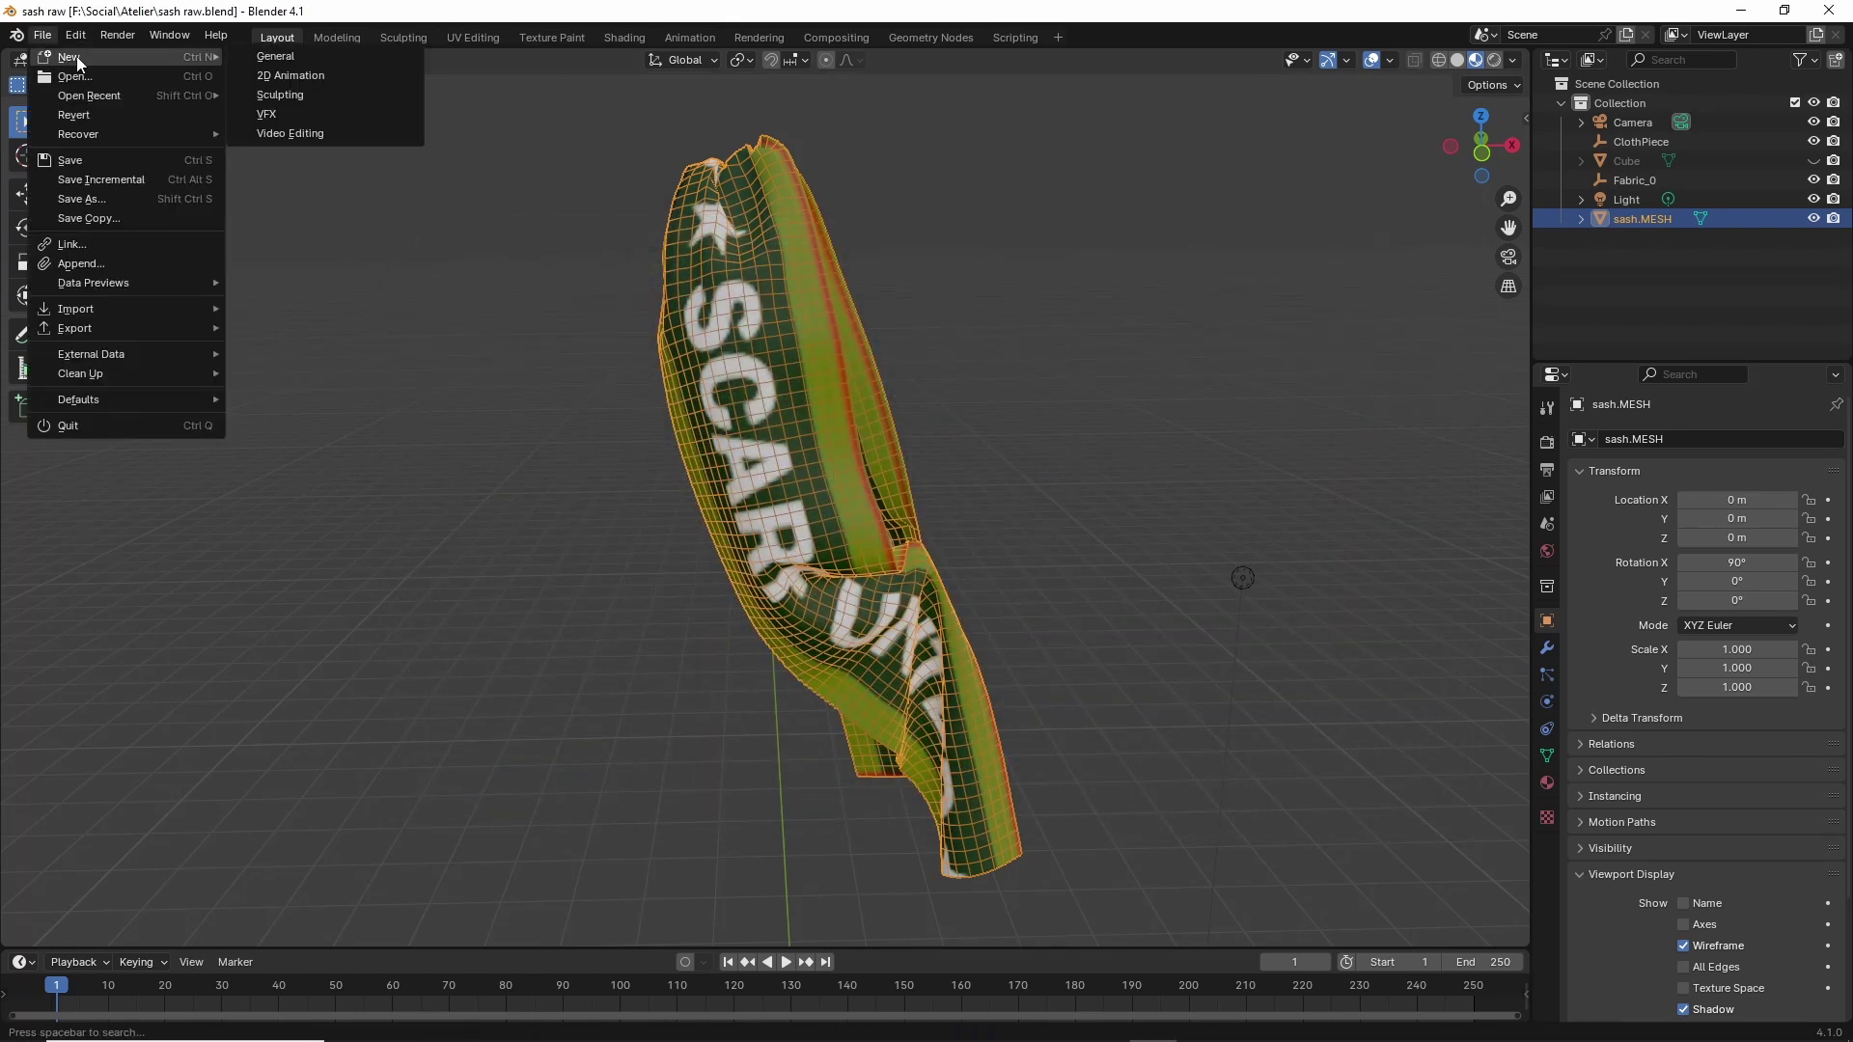
pyautogui.click(280, 57)
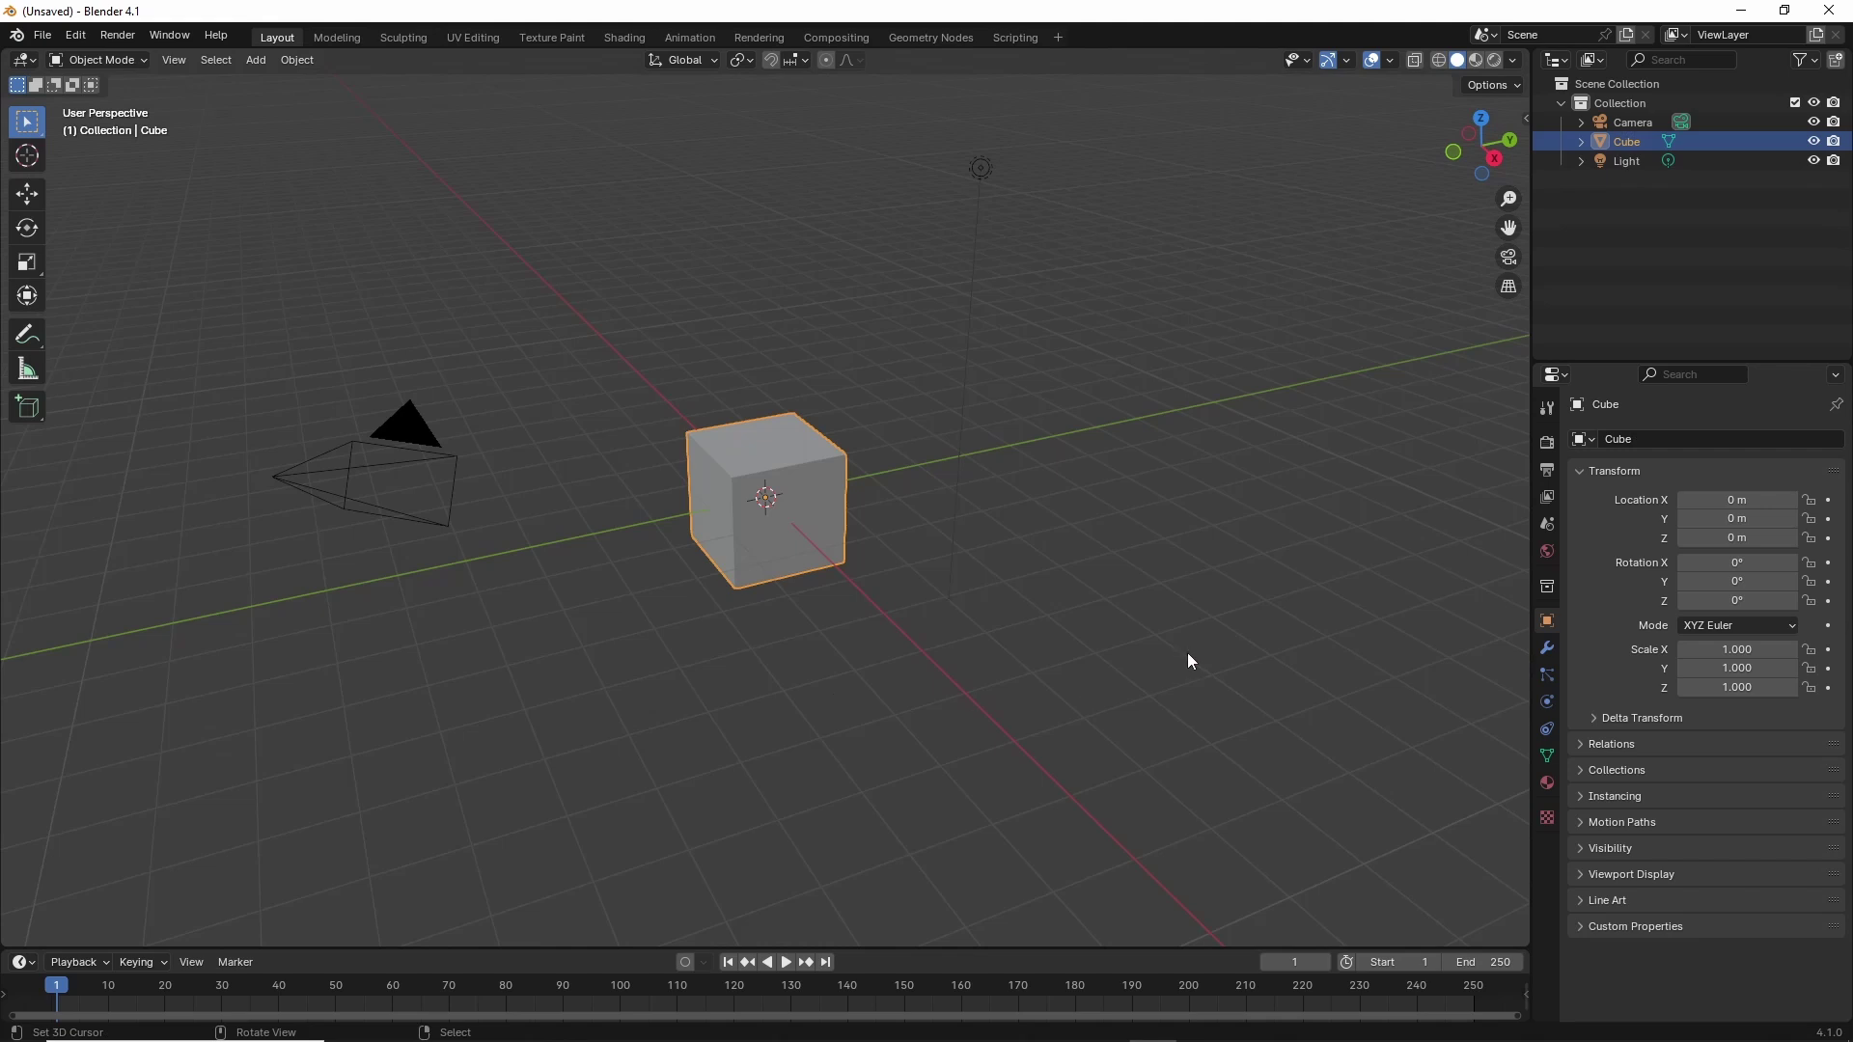
# Append the avatar clothing file to the new scene with the IMVU Studio Toolkit's Clothing Tool.
pyautogui.click(214, 60)
pyautogui.press('n')
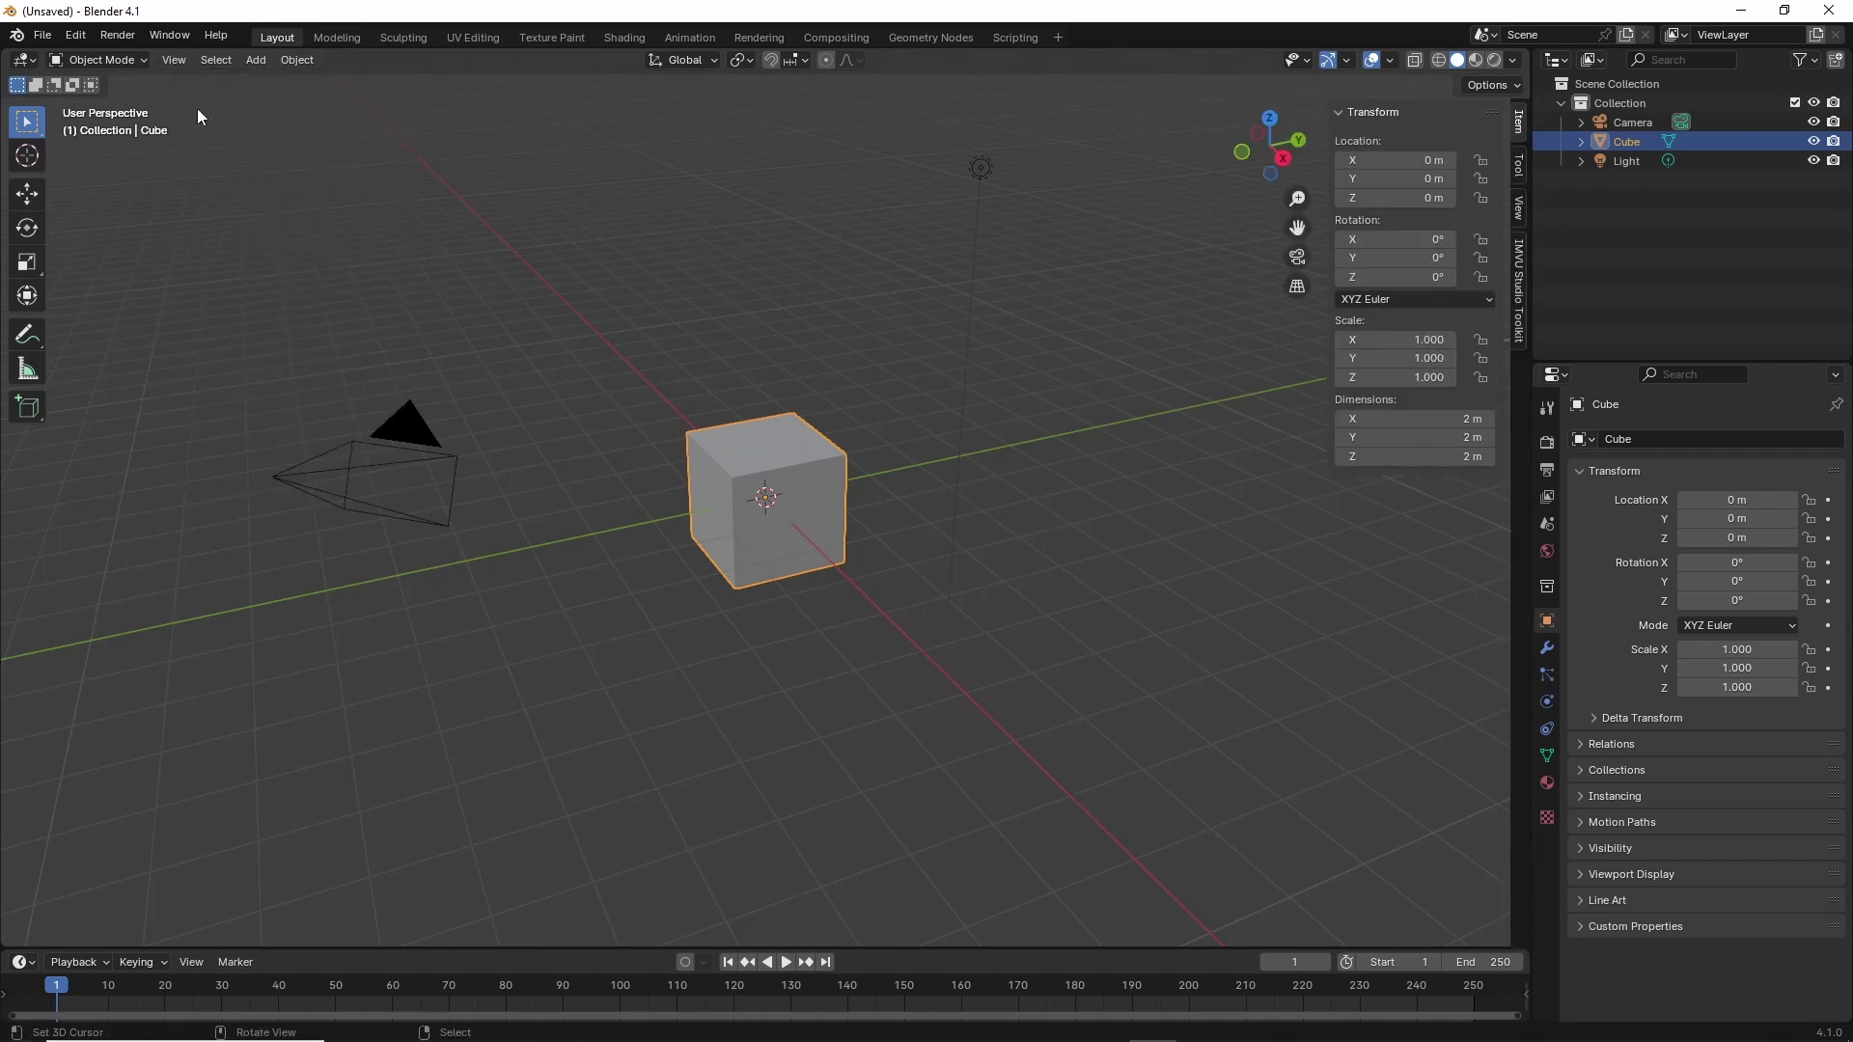
pyautogui.click(1521, 285)
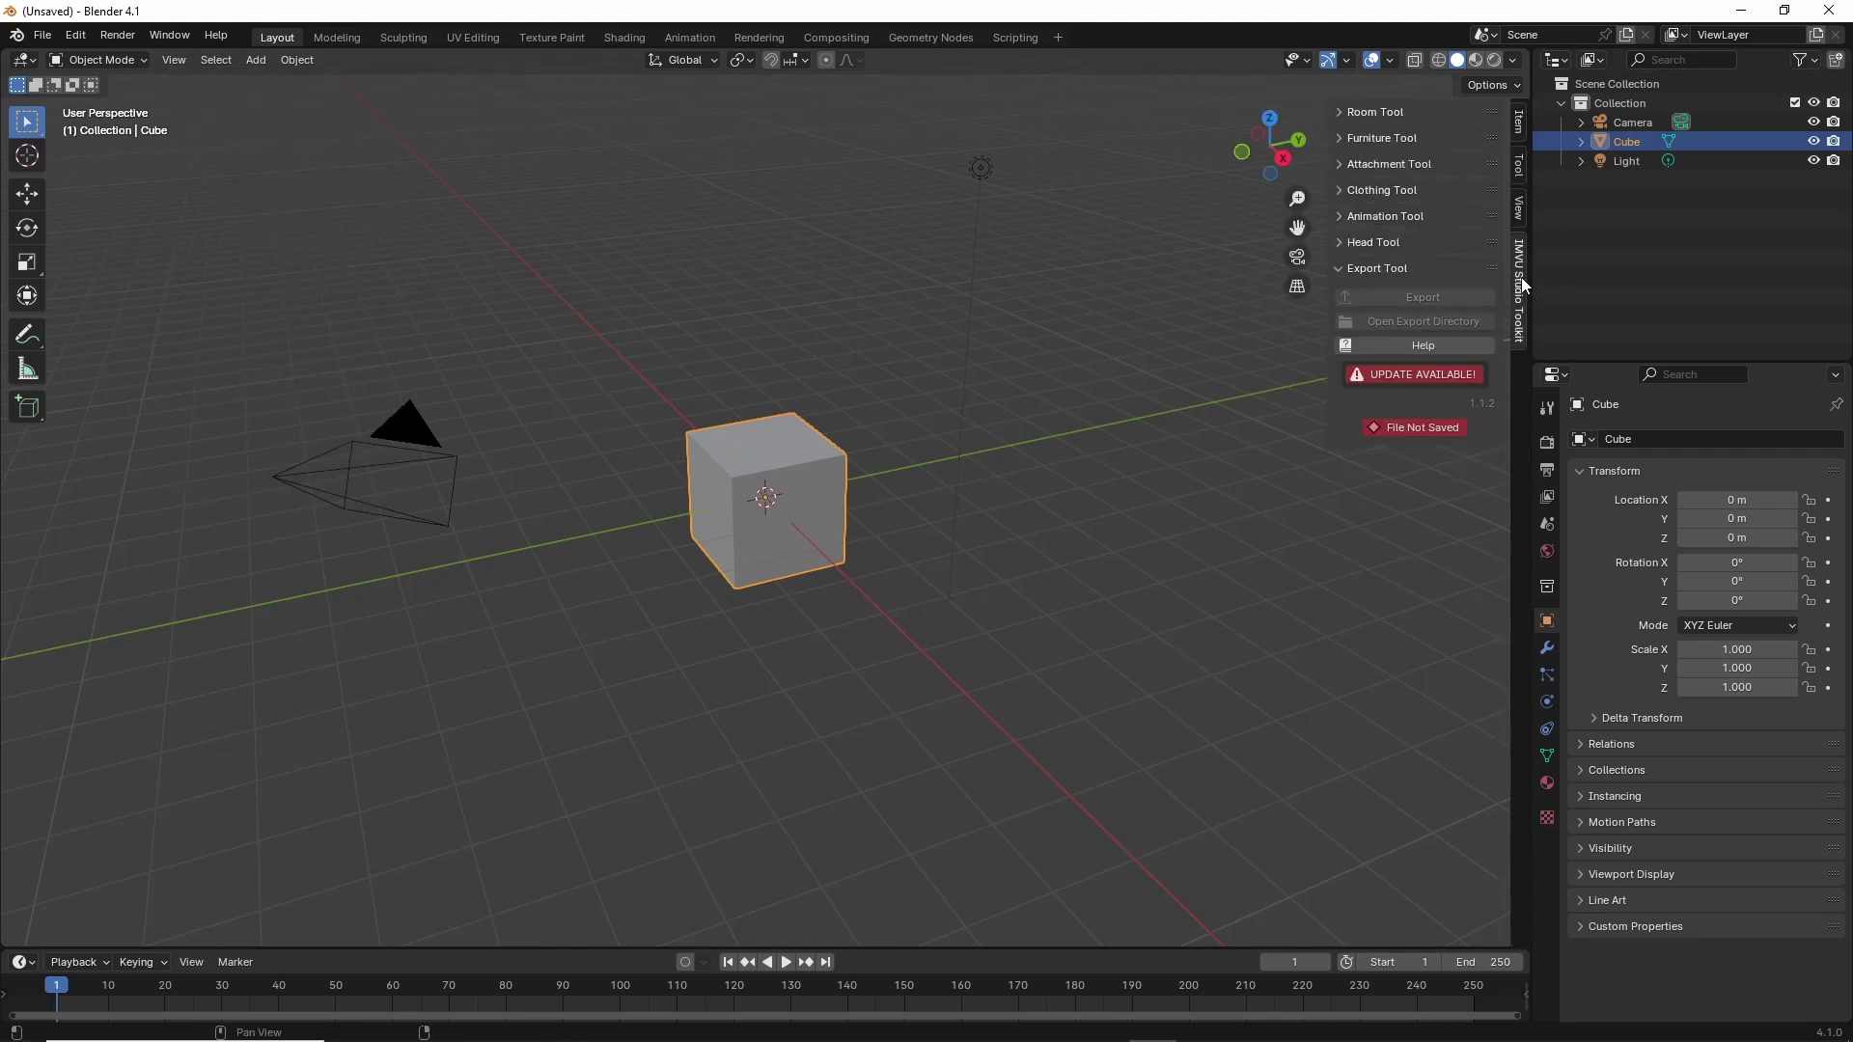
pyautogui.moveTo(1349, 210); pyautogui.dragTo(1448, 210)
pyautogui.click(1370, 192)
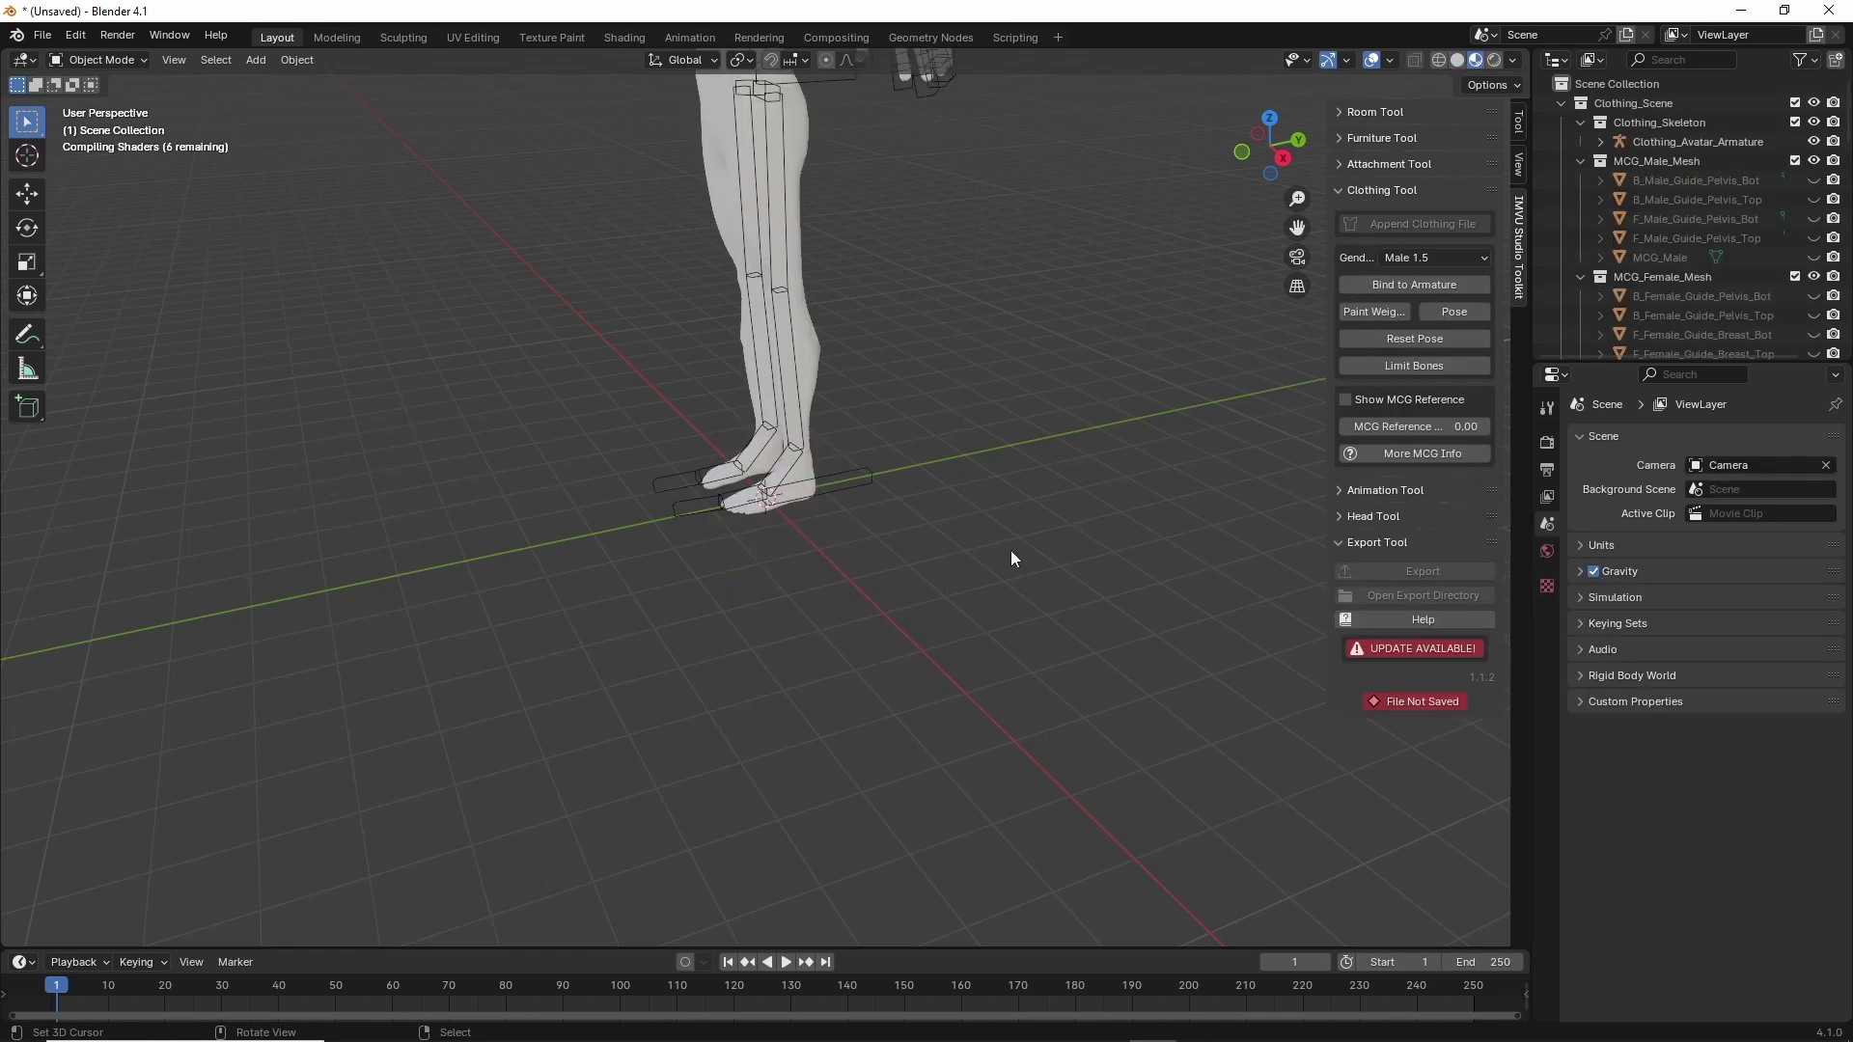
pyautogui.moveTo(1011, 550); pyautogui.dragTo(808, 431, button='middle')
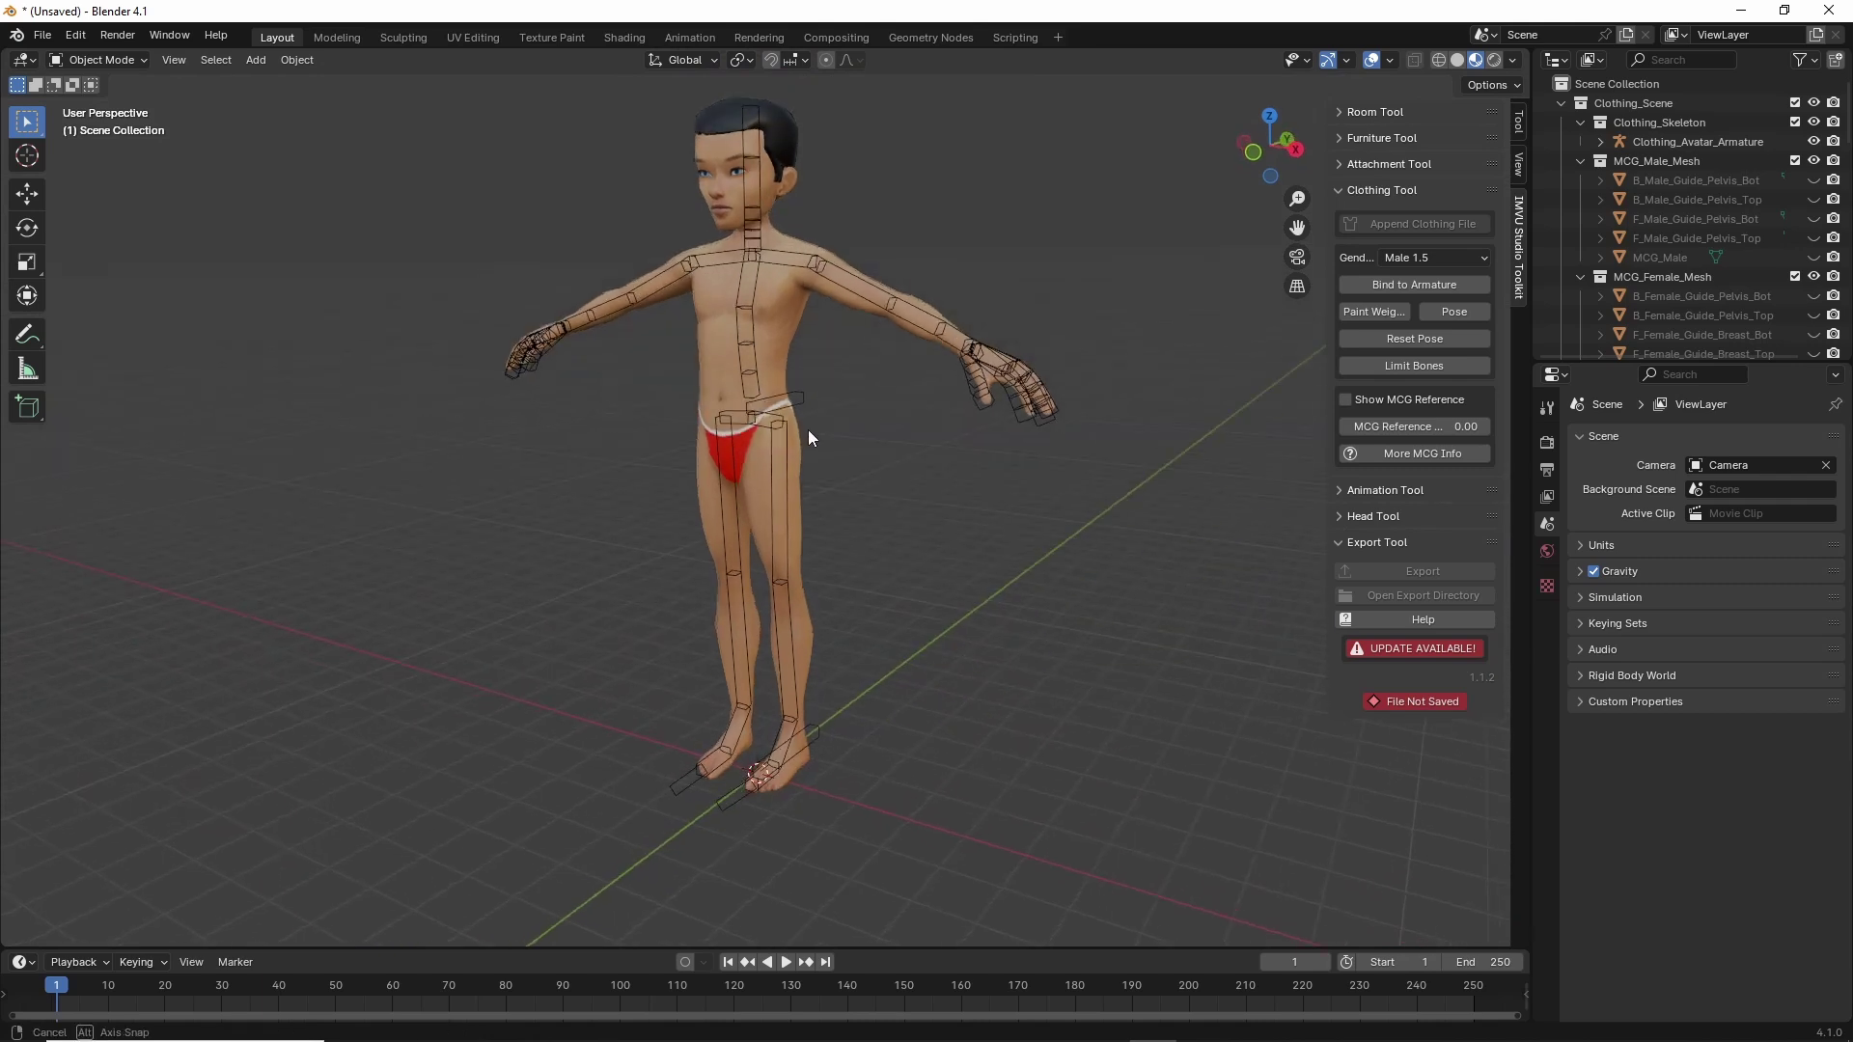
# Set the Clothing Tool's avatar gender to Female.
pyautogui.click(1410, 257)
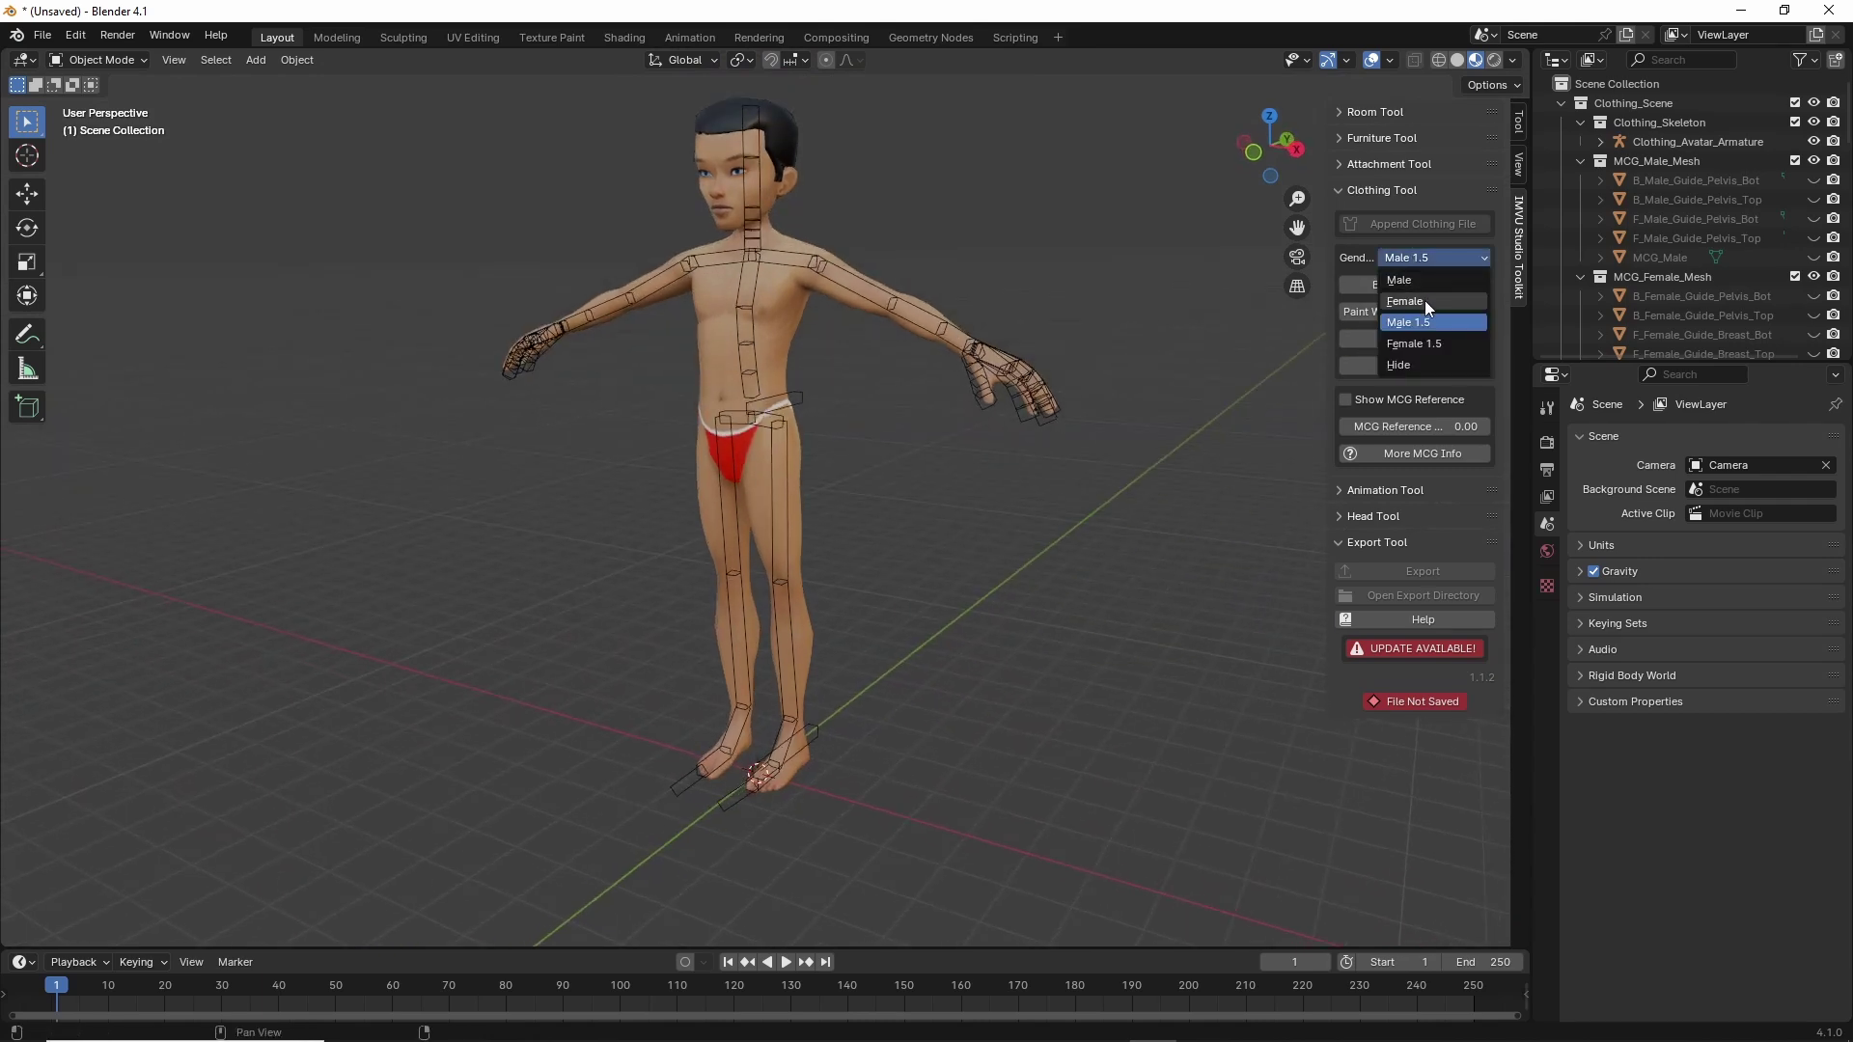
pyautogui.click(1425, 299)
pyautogui.moveTo(820, 408); pyautogui.dragTo(722, 521, button='middle')
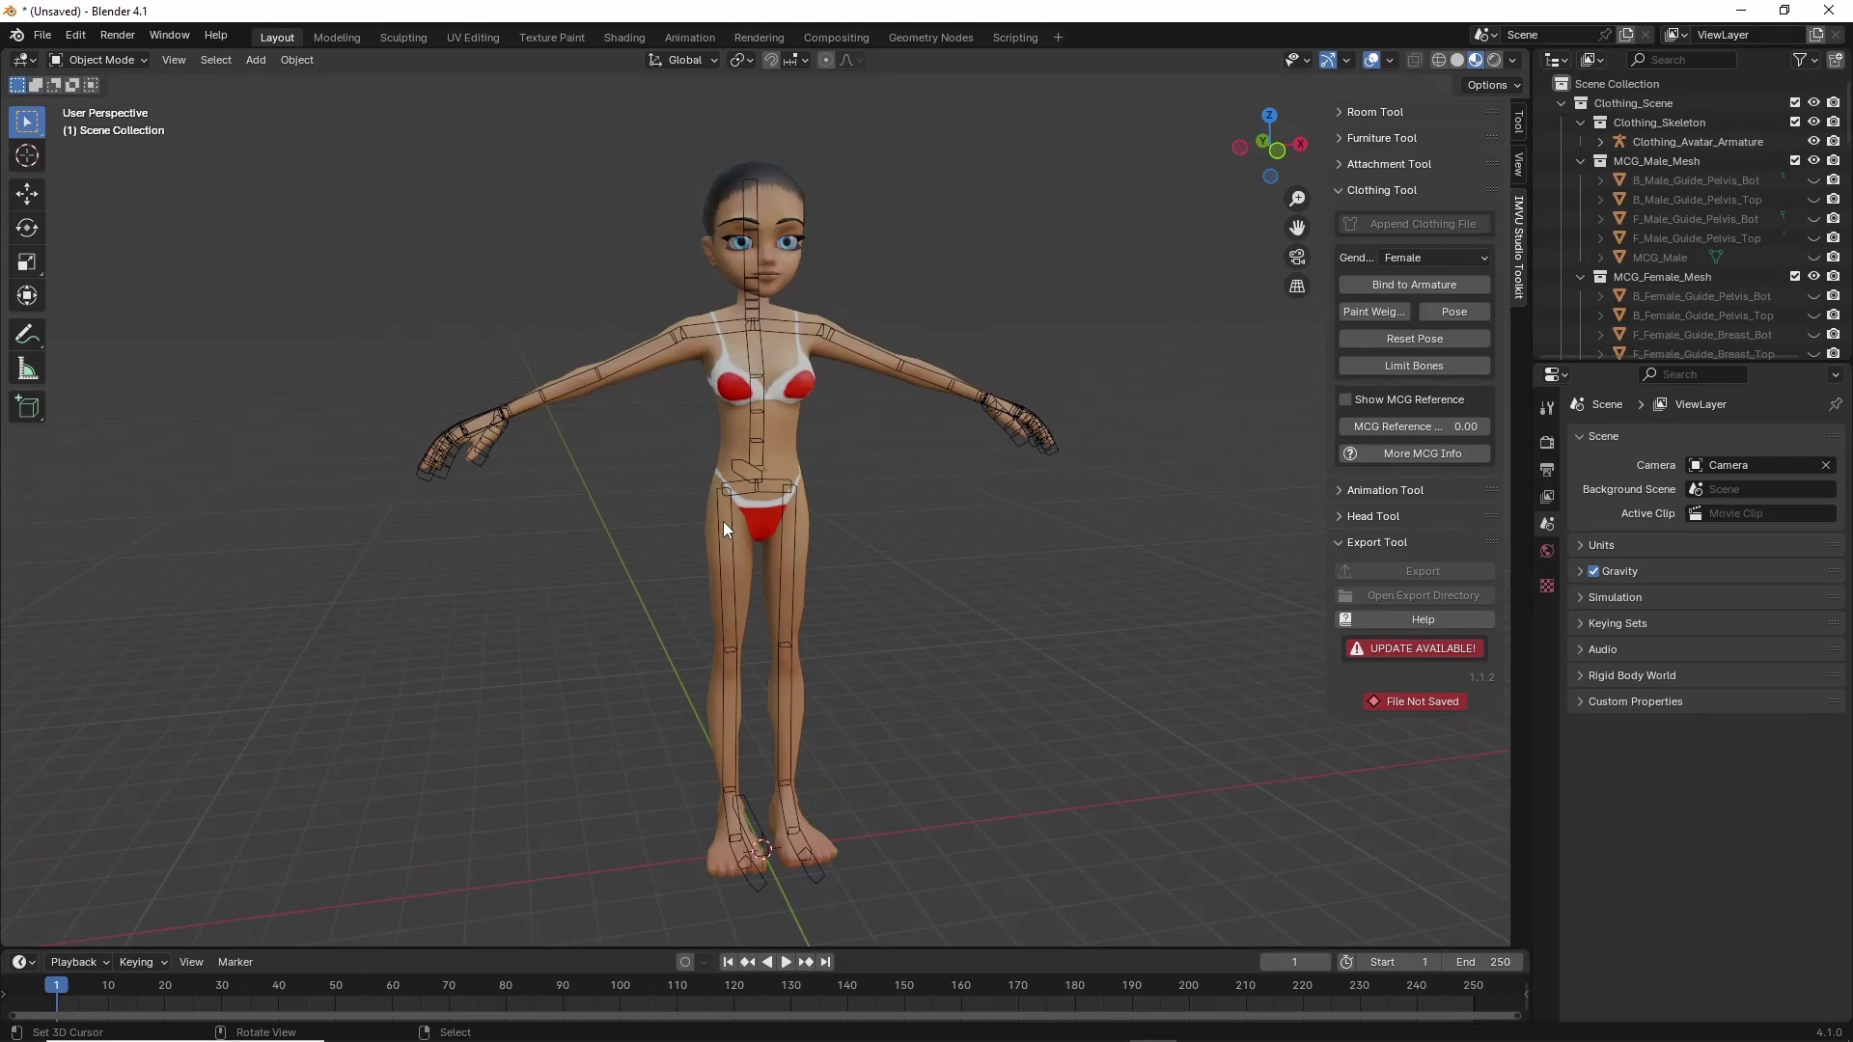
# Append the sash.MESH object from sash raw.blend in the Atelier folder to the avatar scene.
pyautogui.click(42, 36)
pyautogui.moveTo(96, 280)
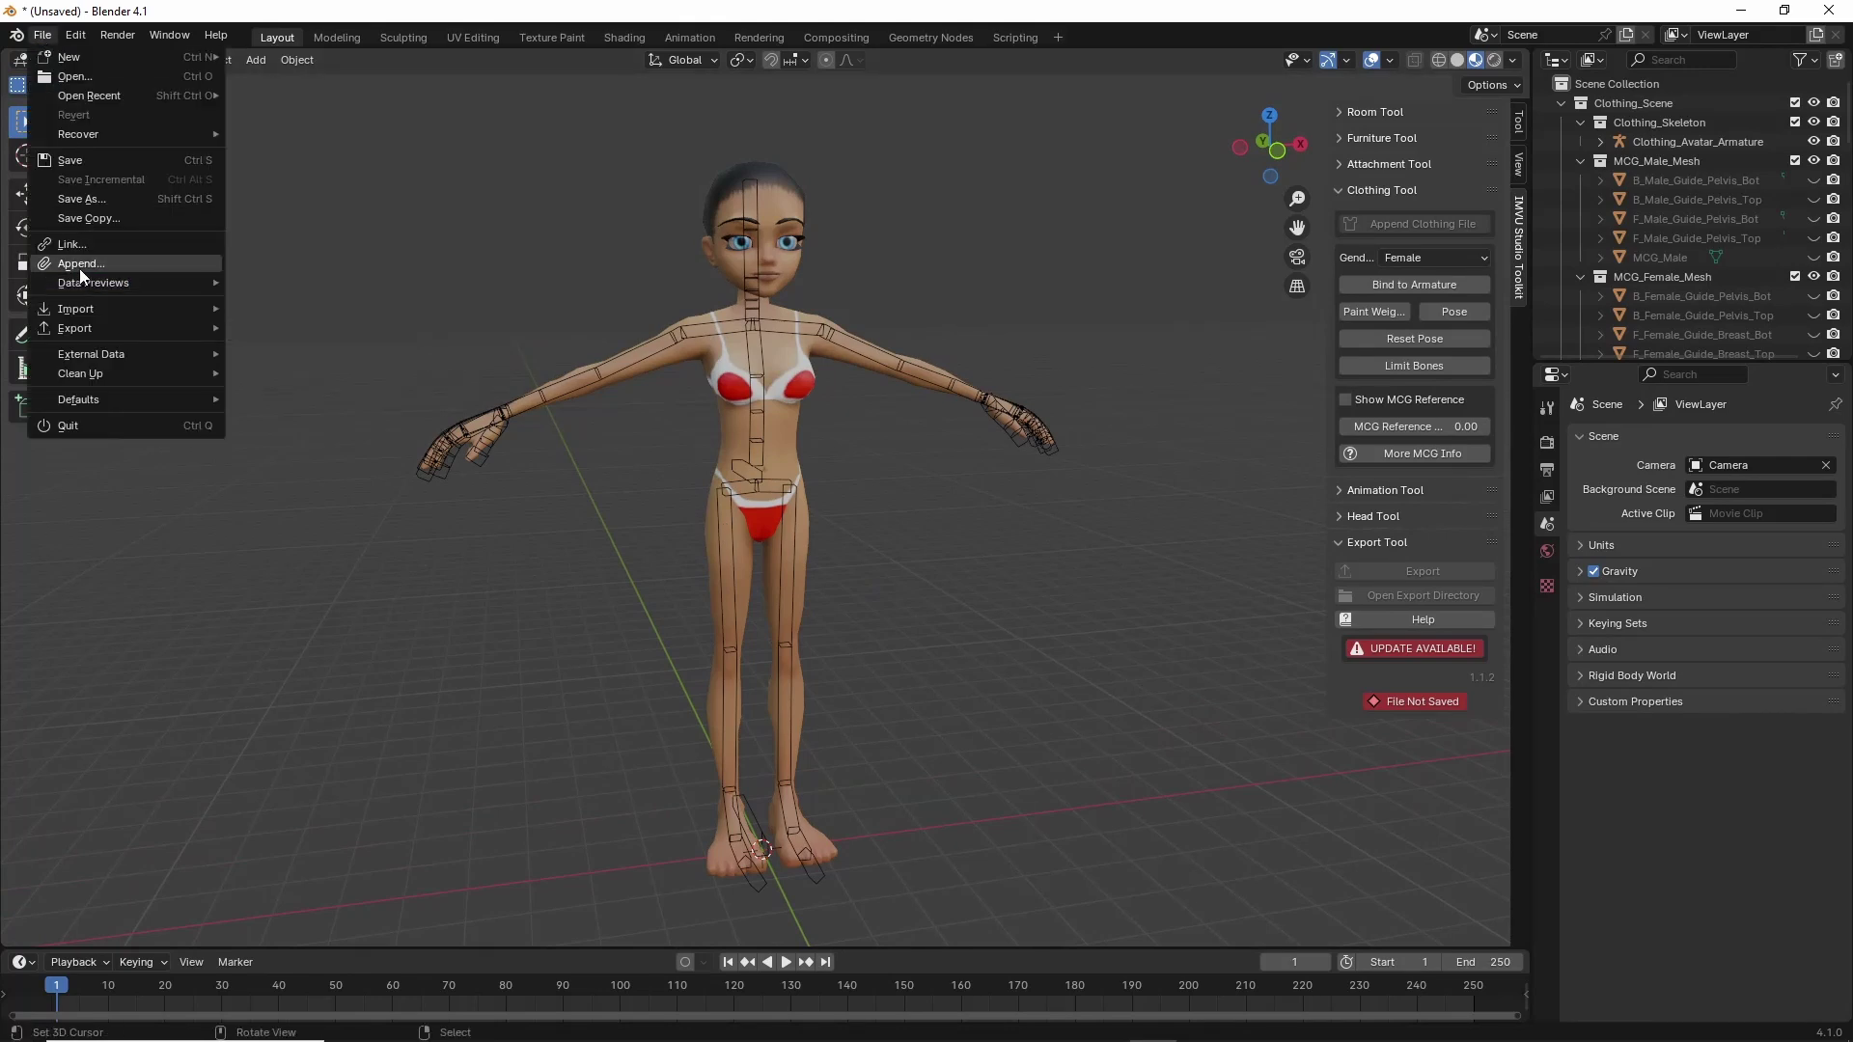
pyautogui.click(79, 265)
pyautogui.click(468, 773)
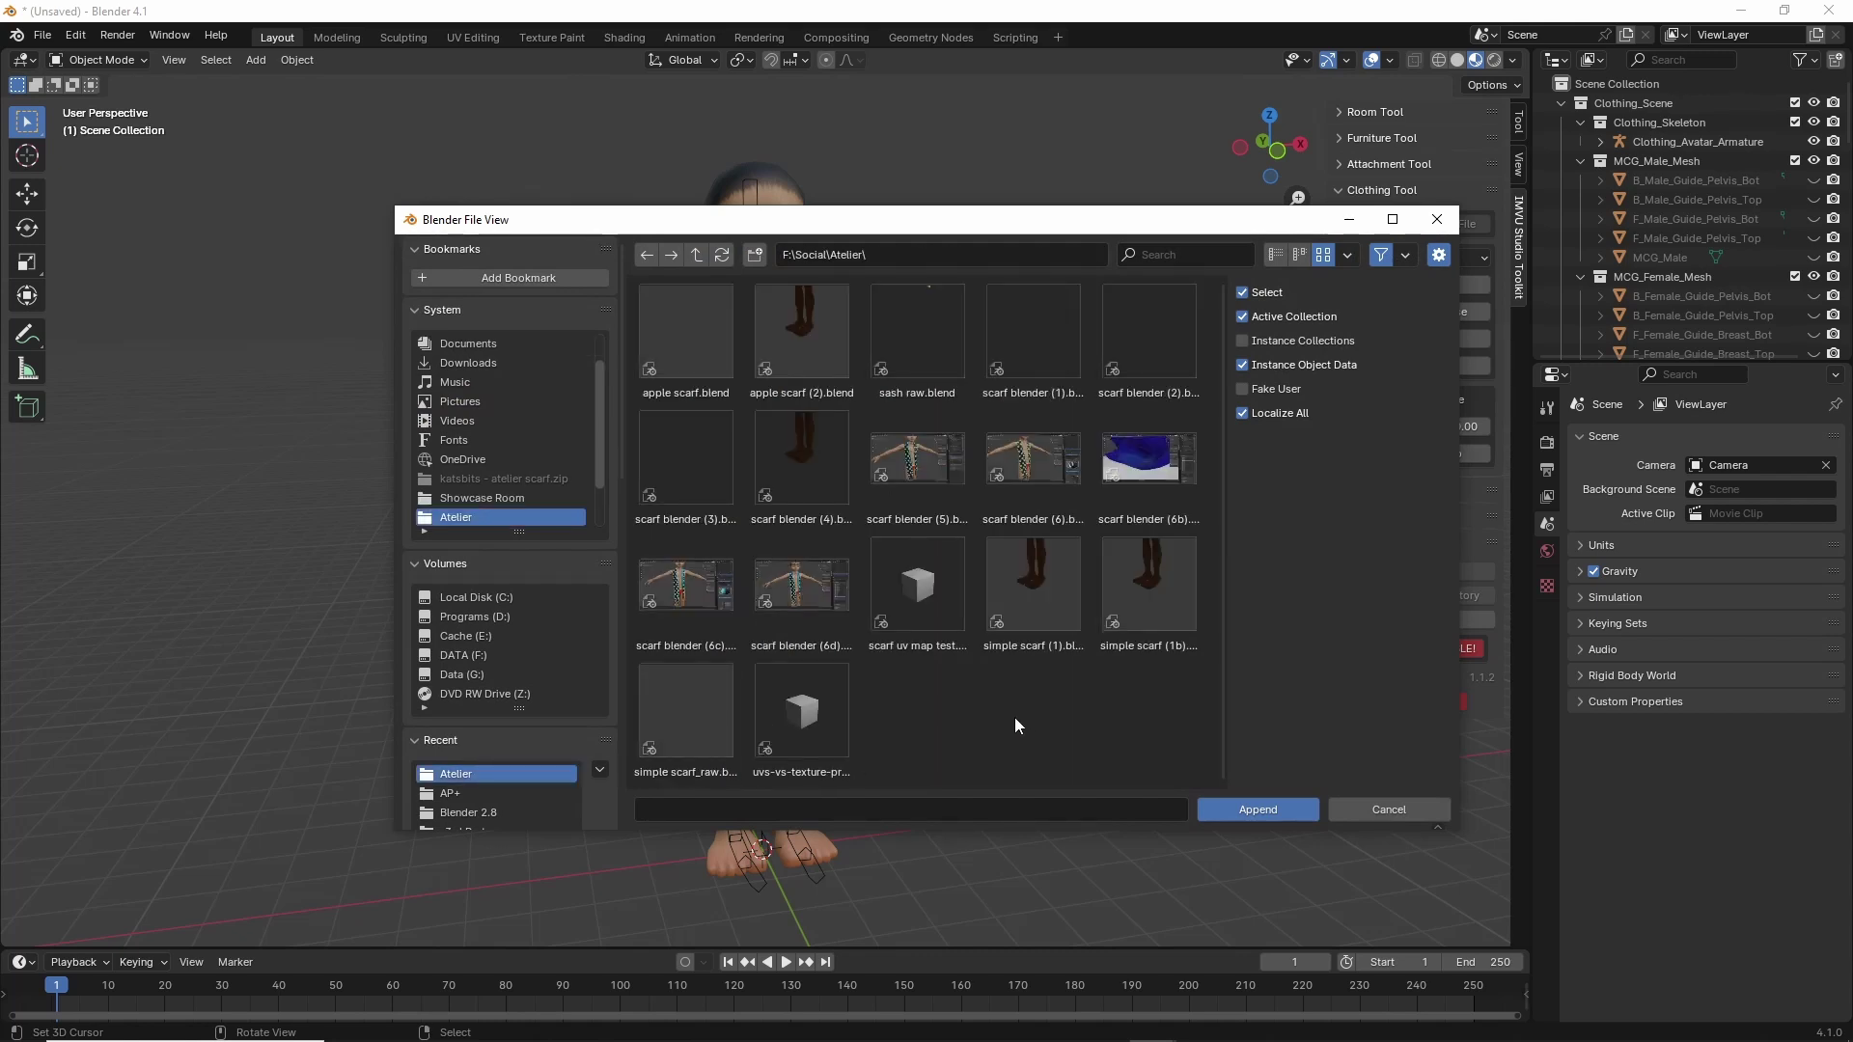
pyautogui.doubleClick(930, 336)
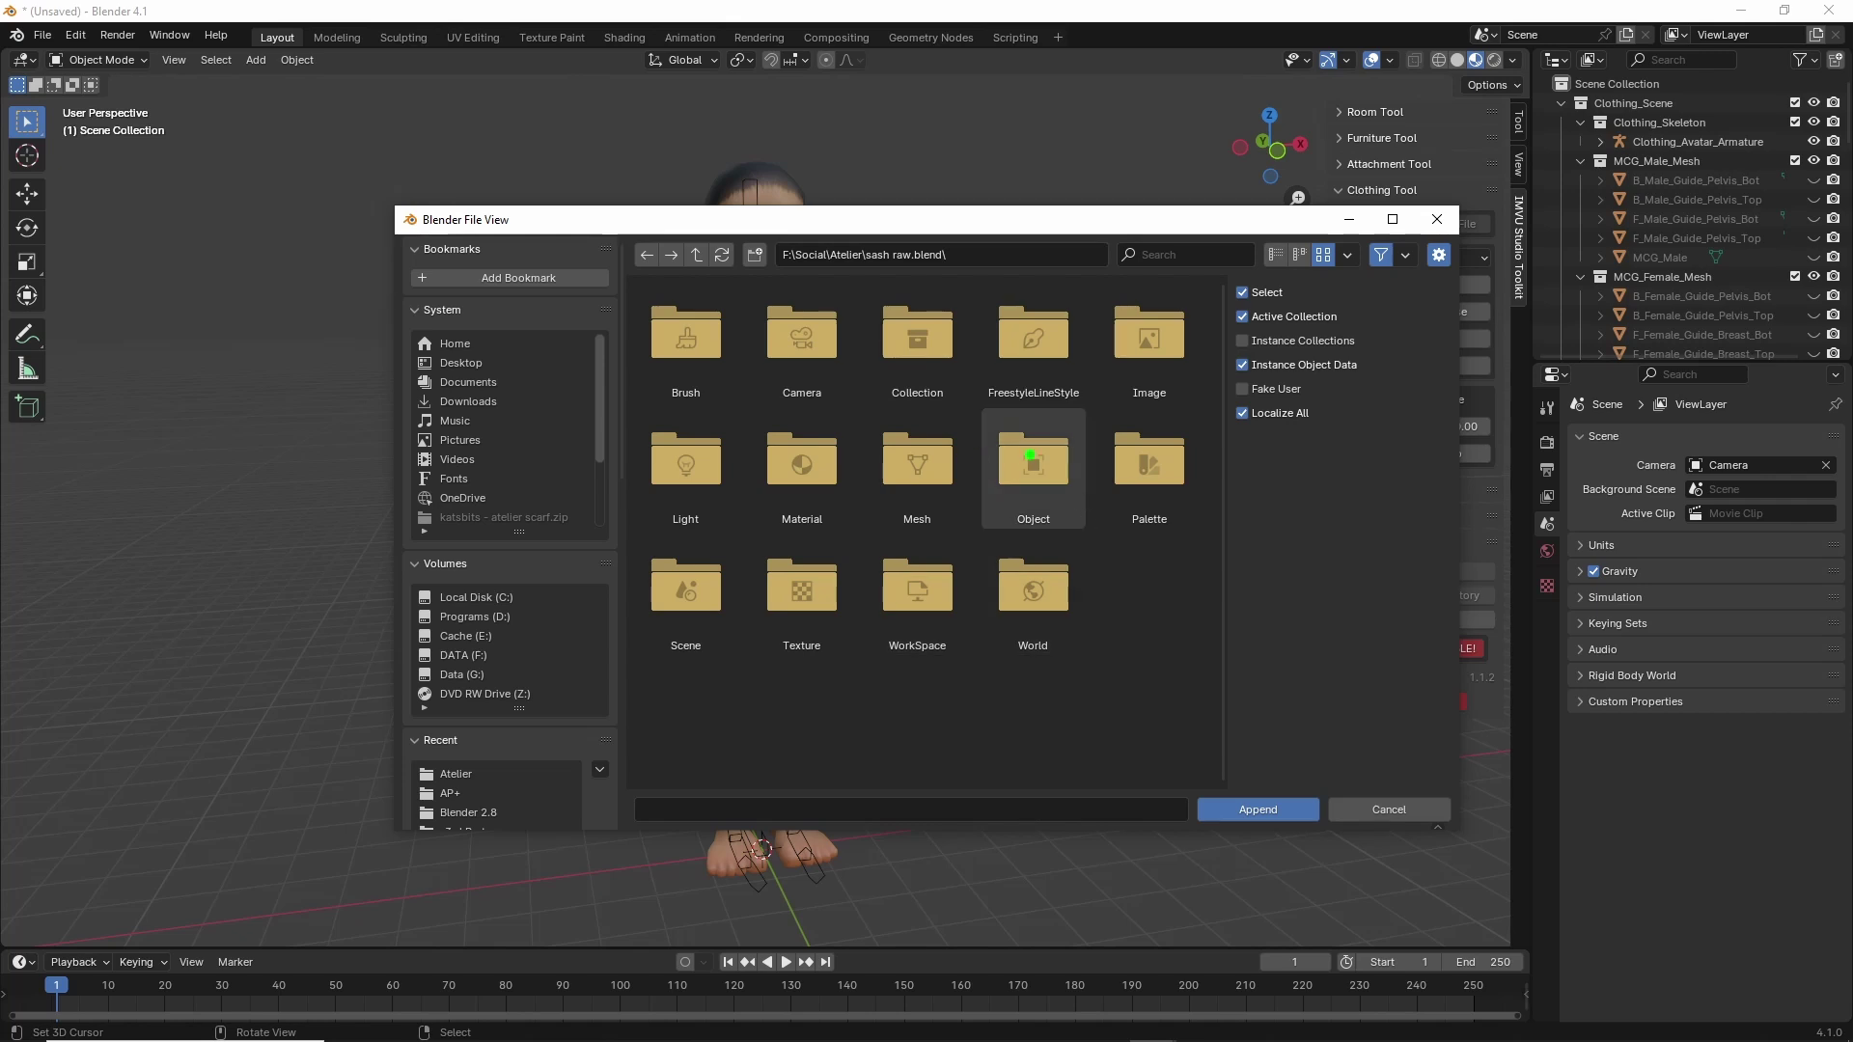
pyautogui.doubleClick(1042, 467)
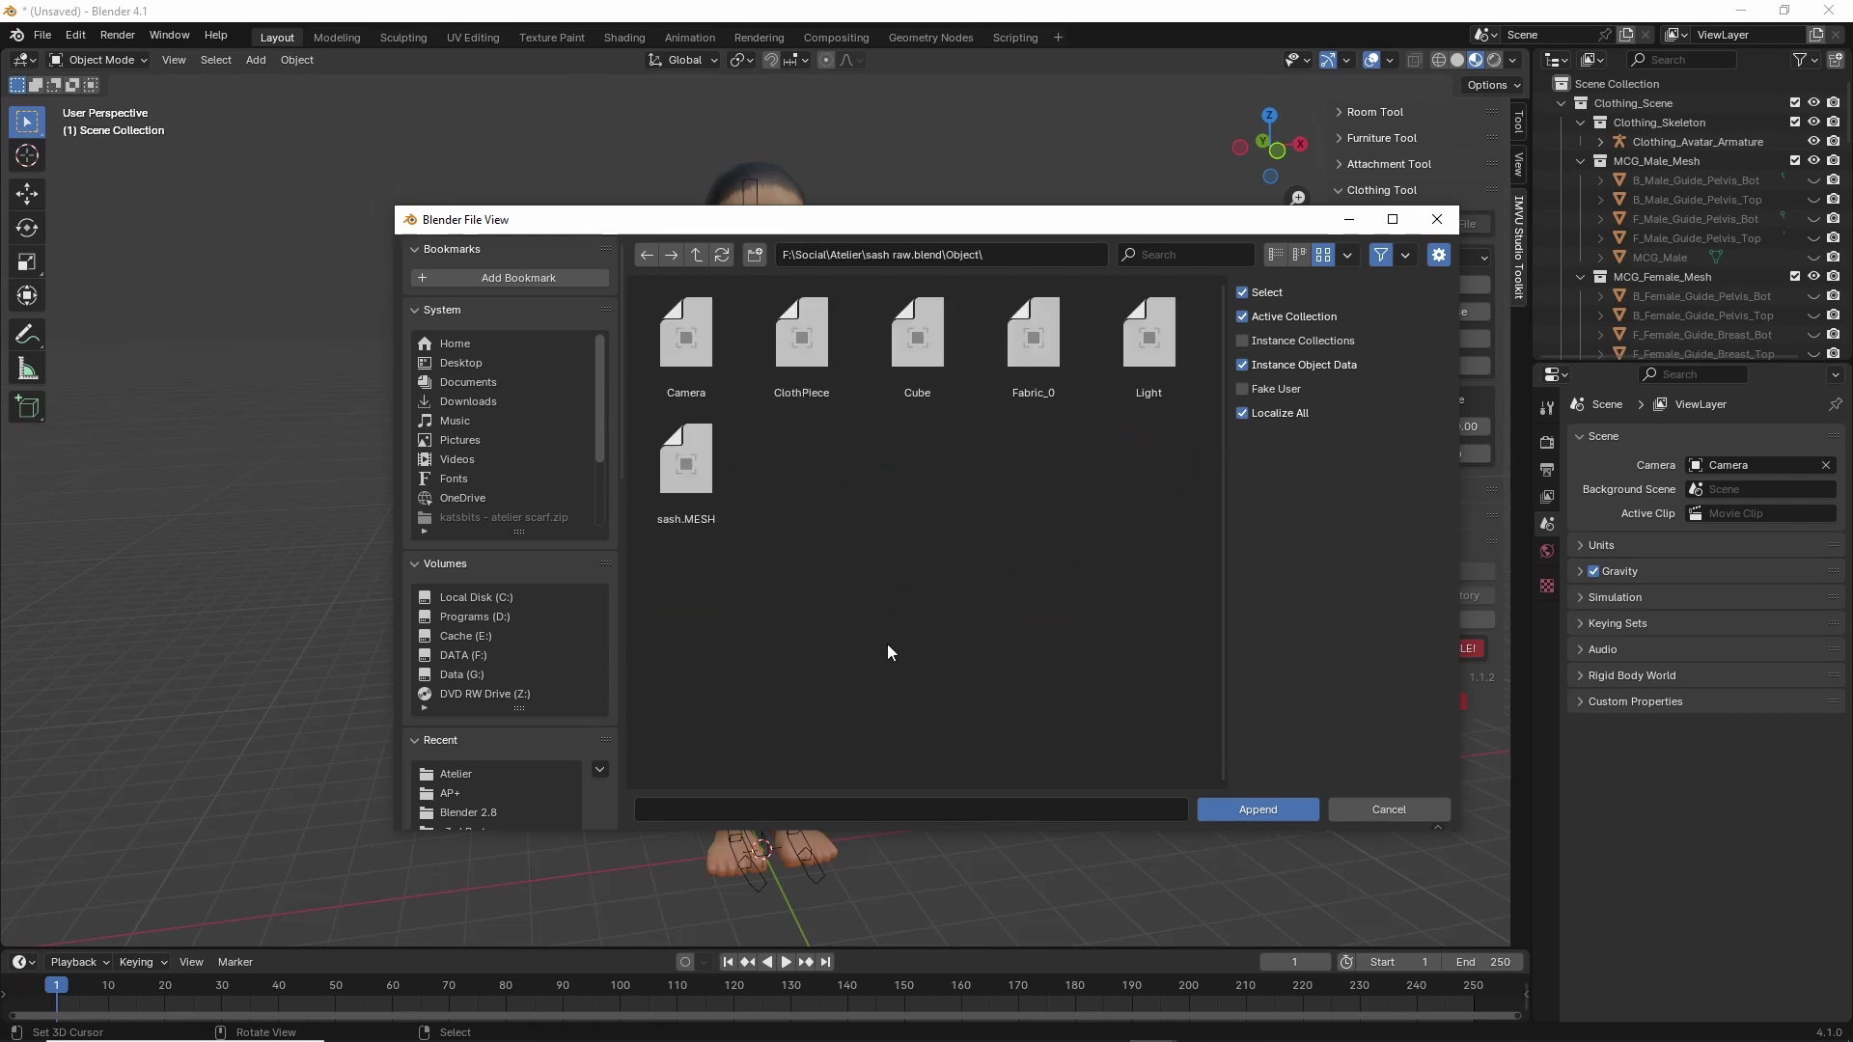
pyautogui.click(694, 465)
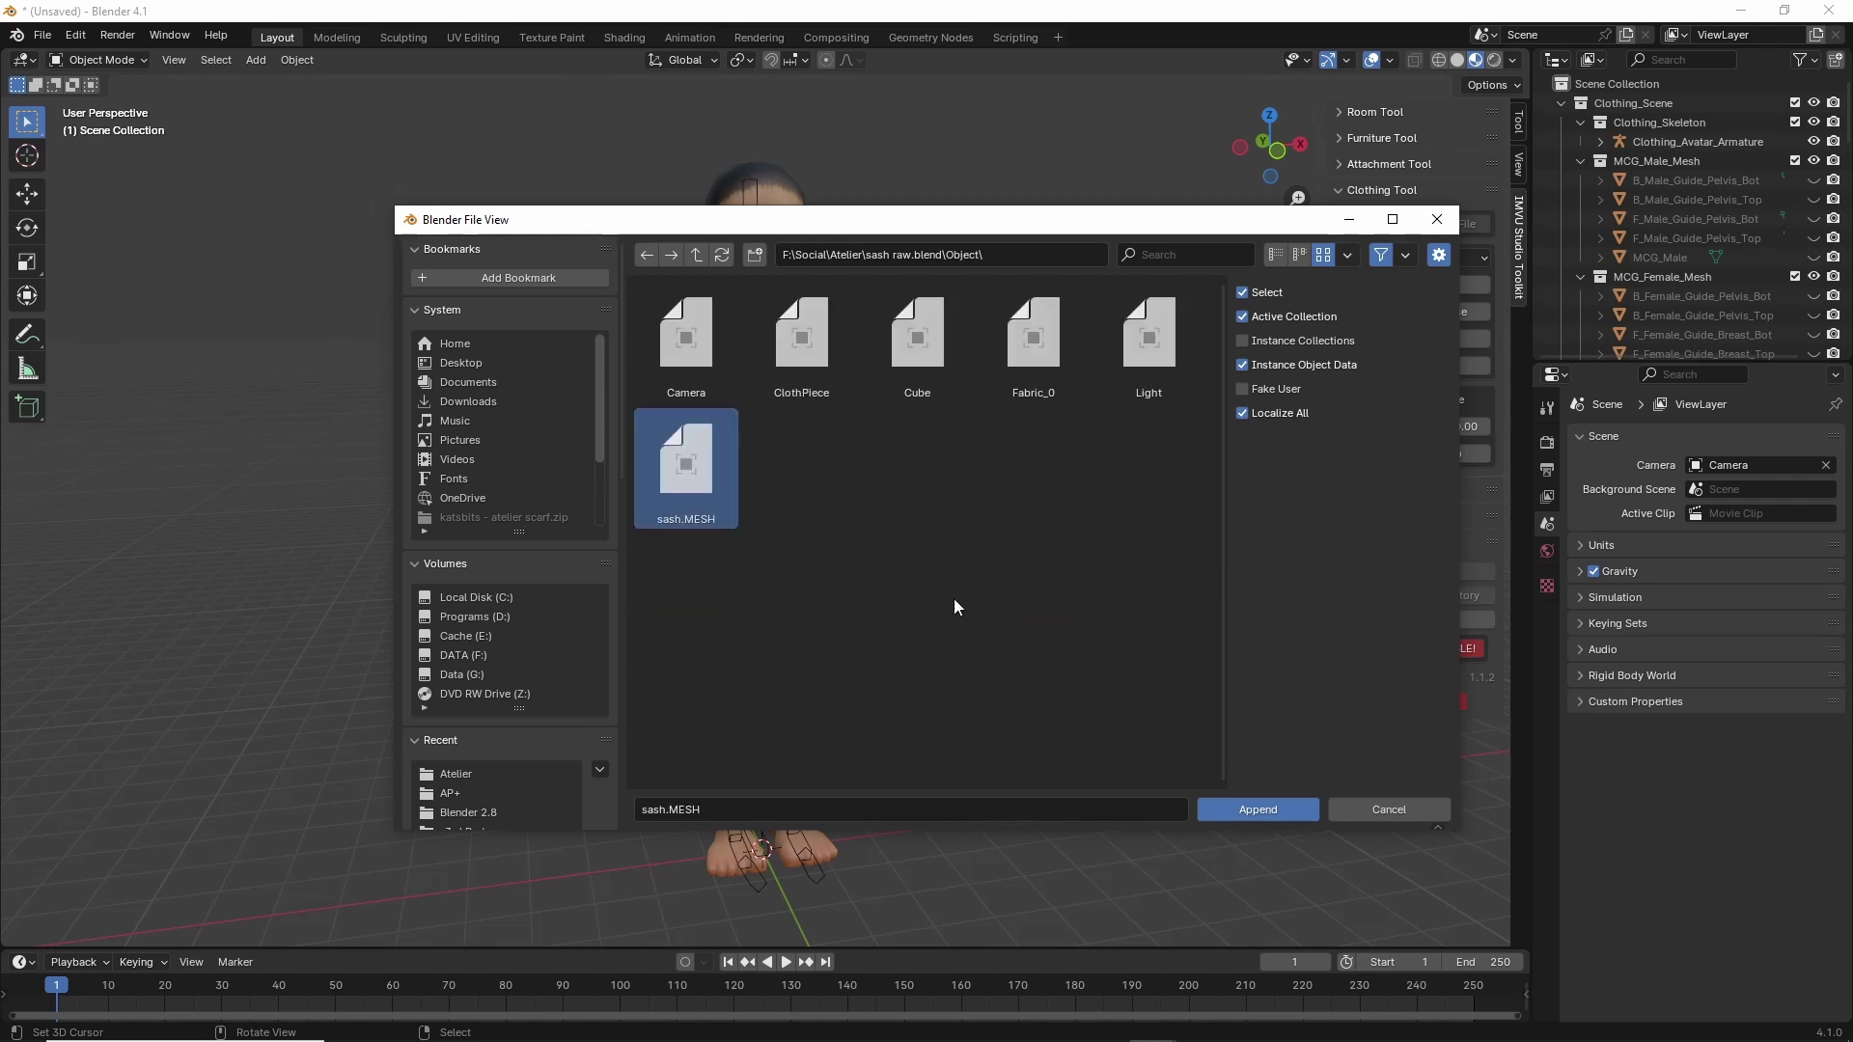
pyautogui.click(1259, 809)
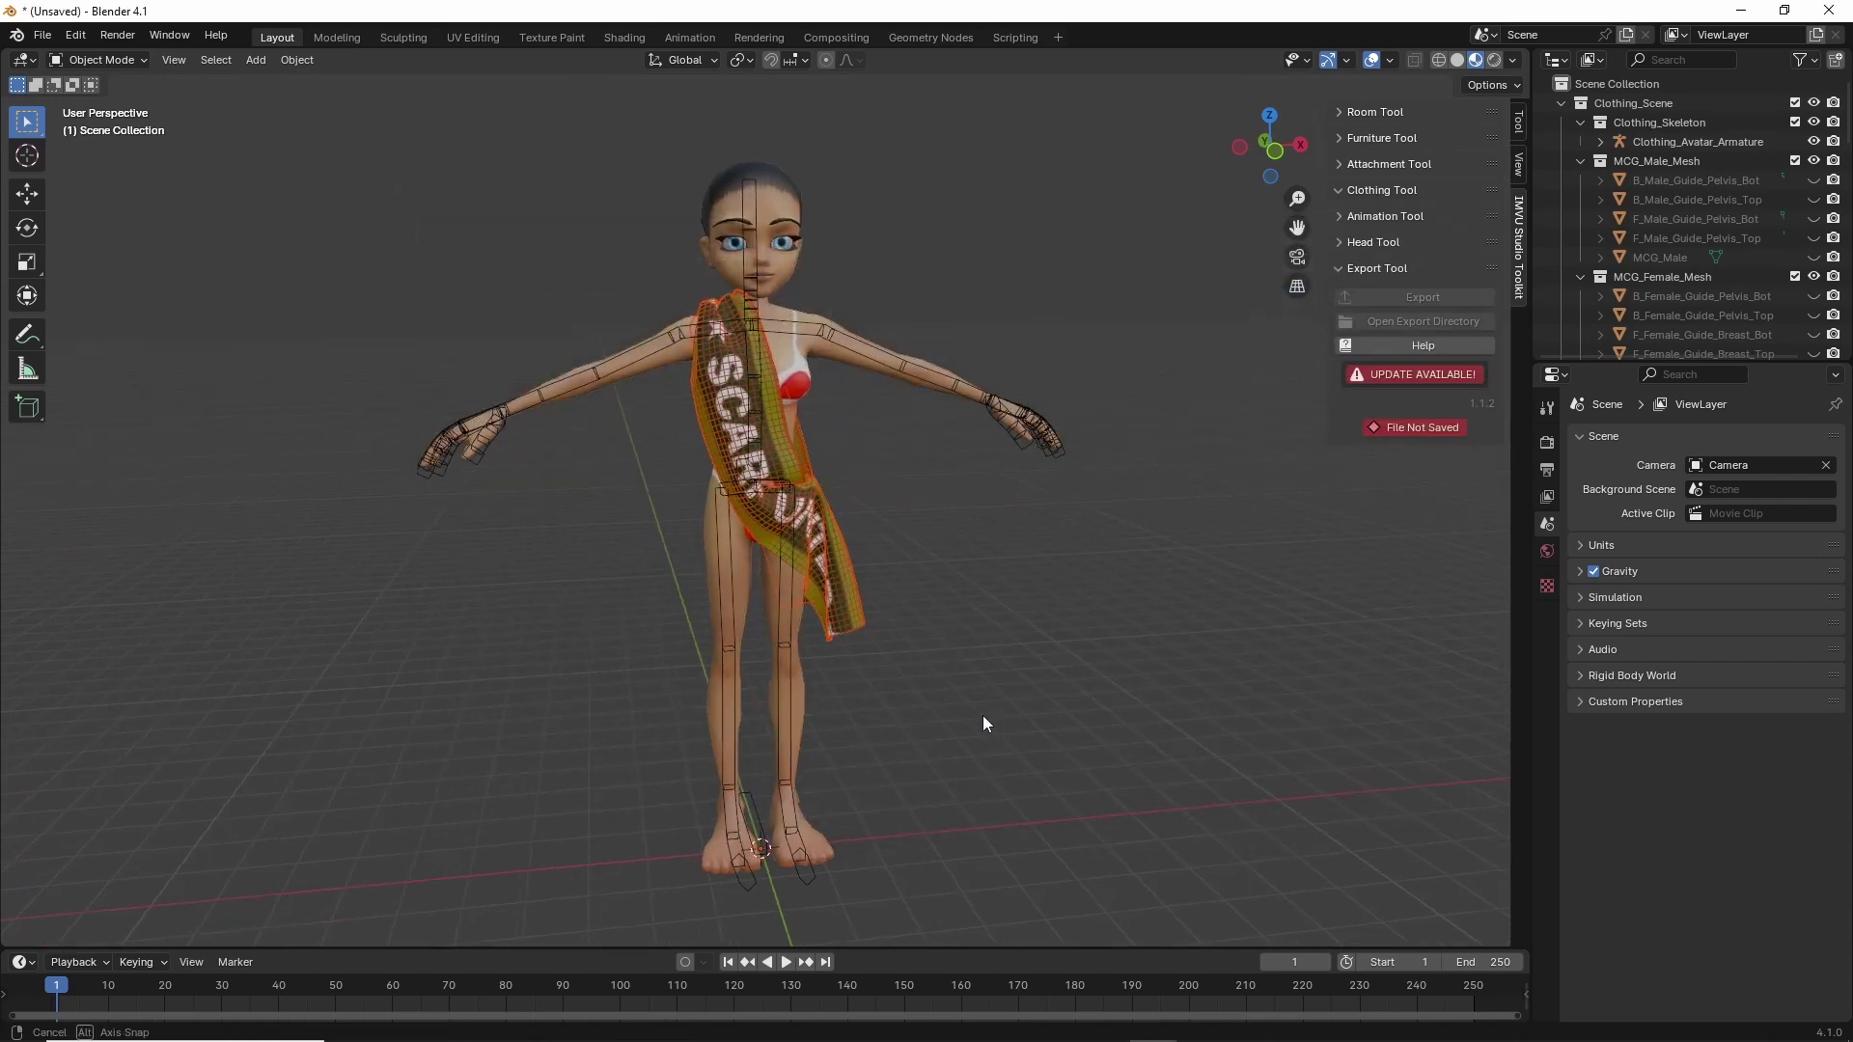
# Examine how the appended sash fits the female avatar's shoulder, torso and hip from close up and from different angles.
pyautogui.moveTo(982, 723); pyautogui.dragTo(942, 711, button='middle')
pyautogui.scroll(6, 942, 707)
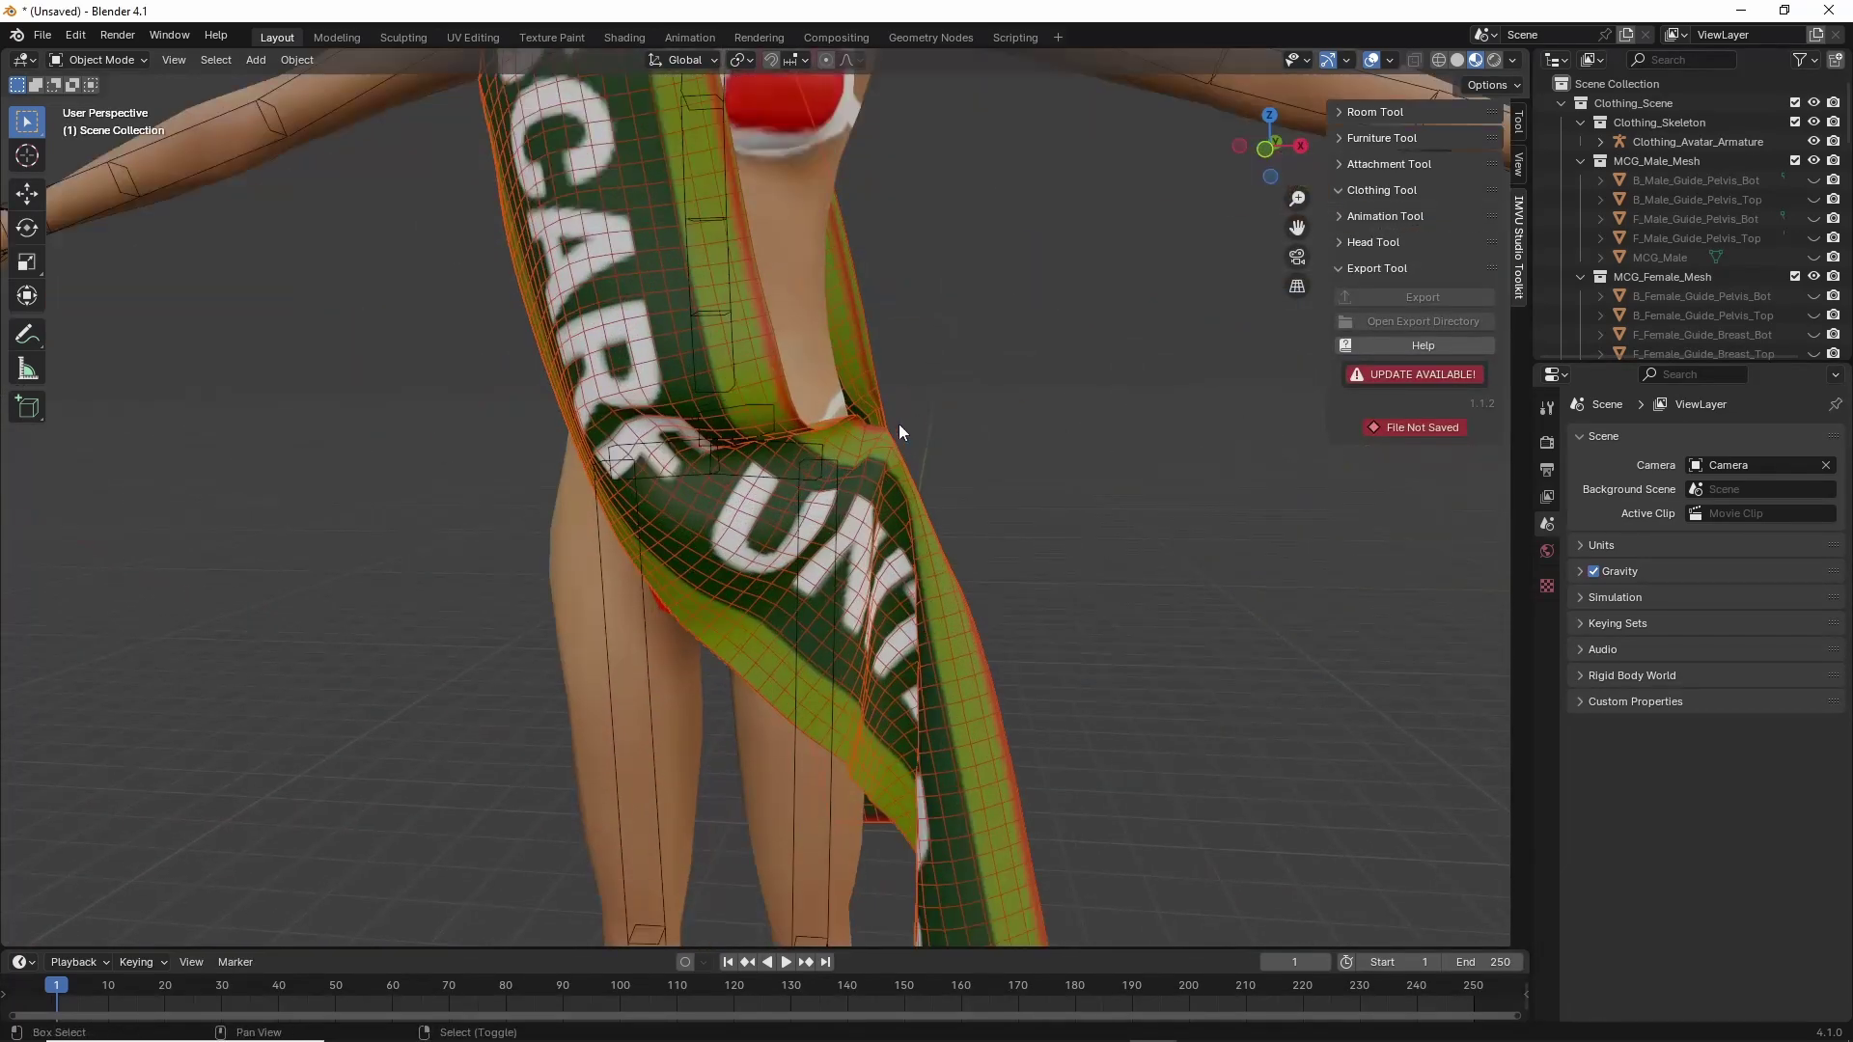
pyautogui.keyDown('shift'); pyautogui.moveTo(900, 424); pyautogui.dragTo(752, 540, button='middle'); pyautogui.keyUp('shift')
pyautogui.scroll(-6, 819, 617)
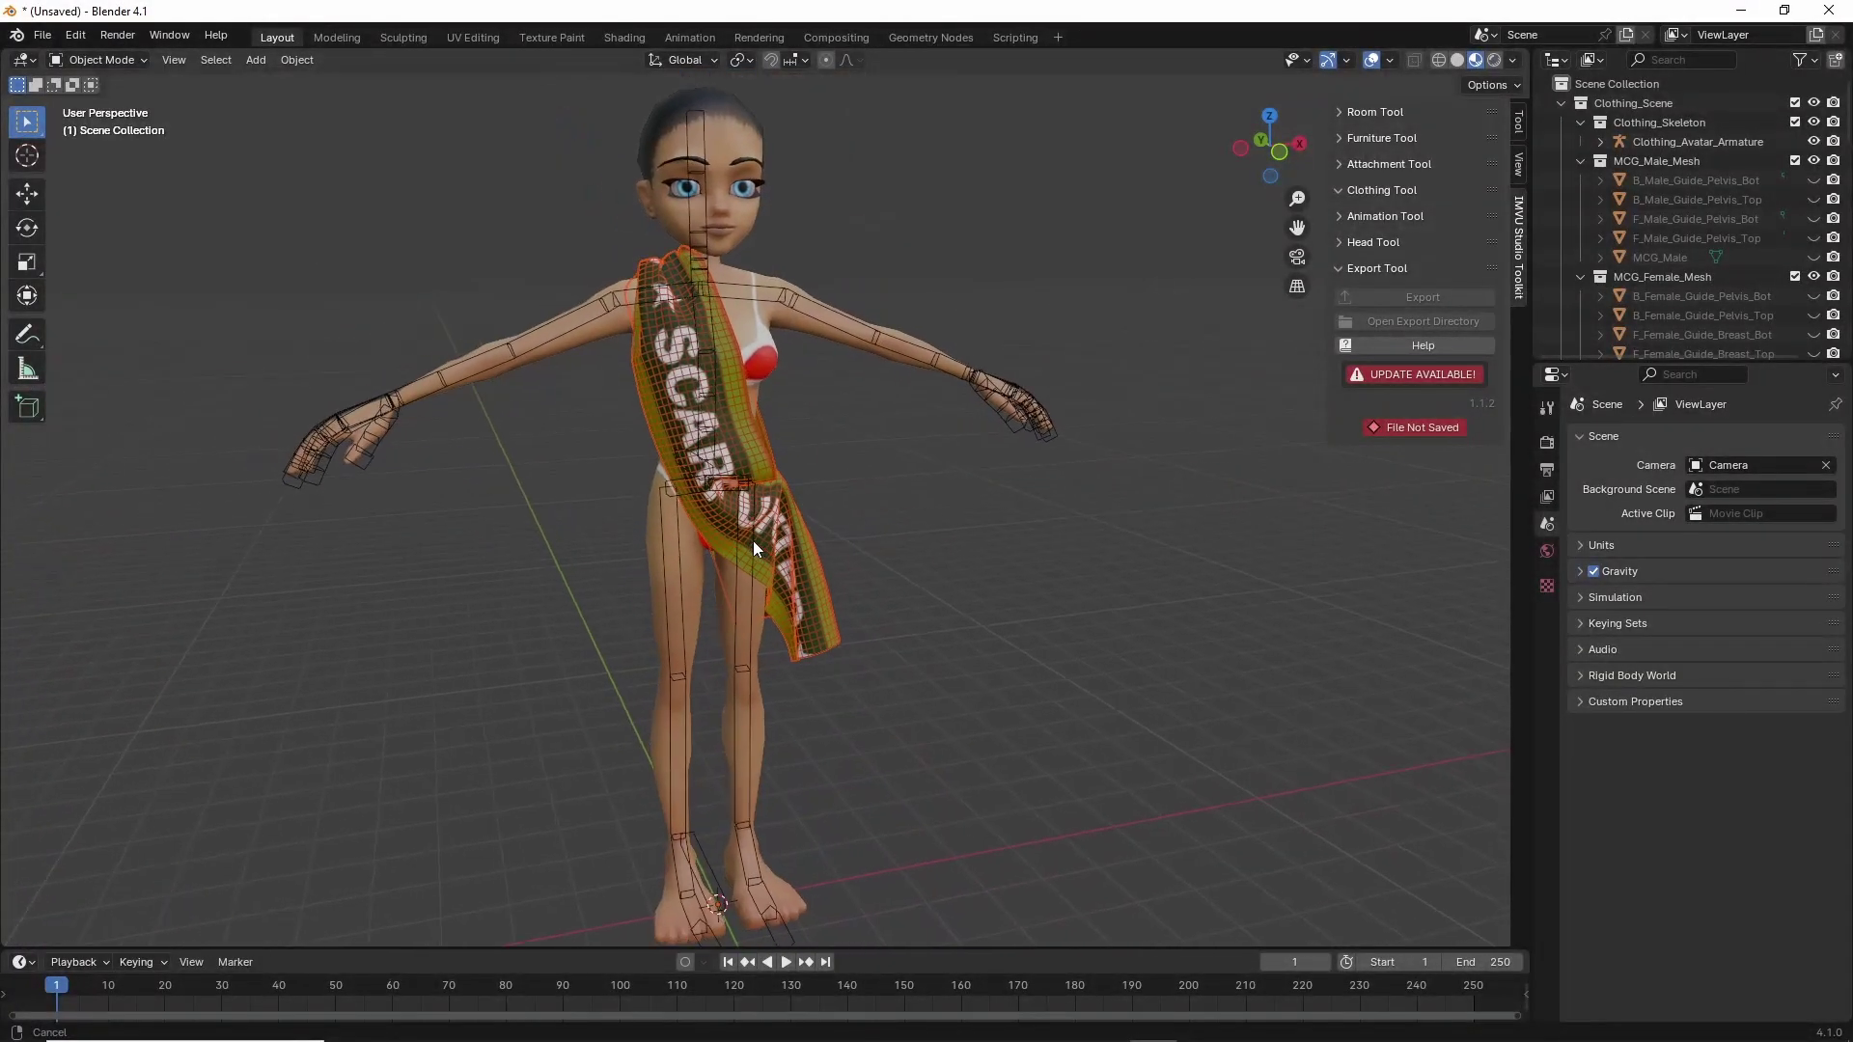
pyautogui.scroll(4, 776, 534)
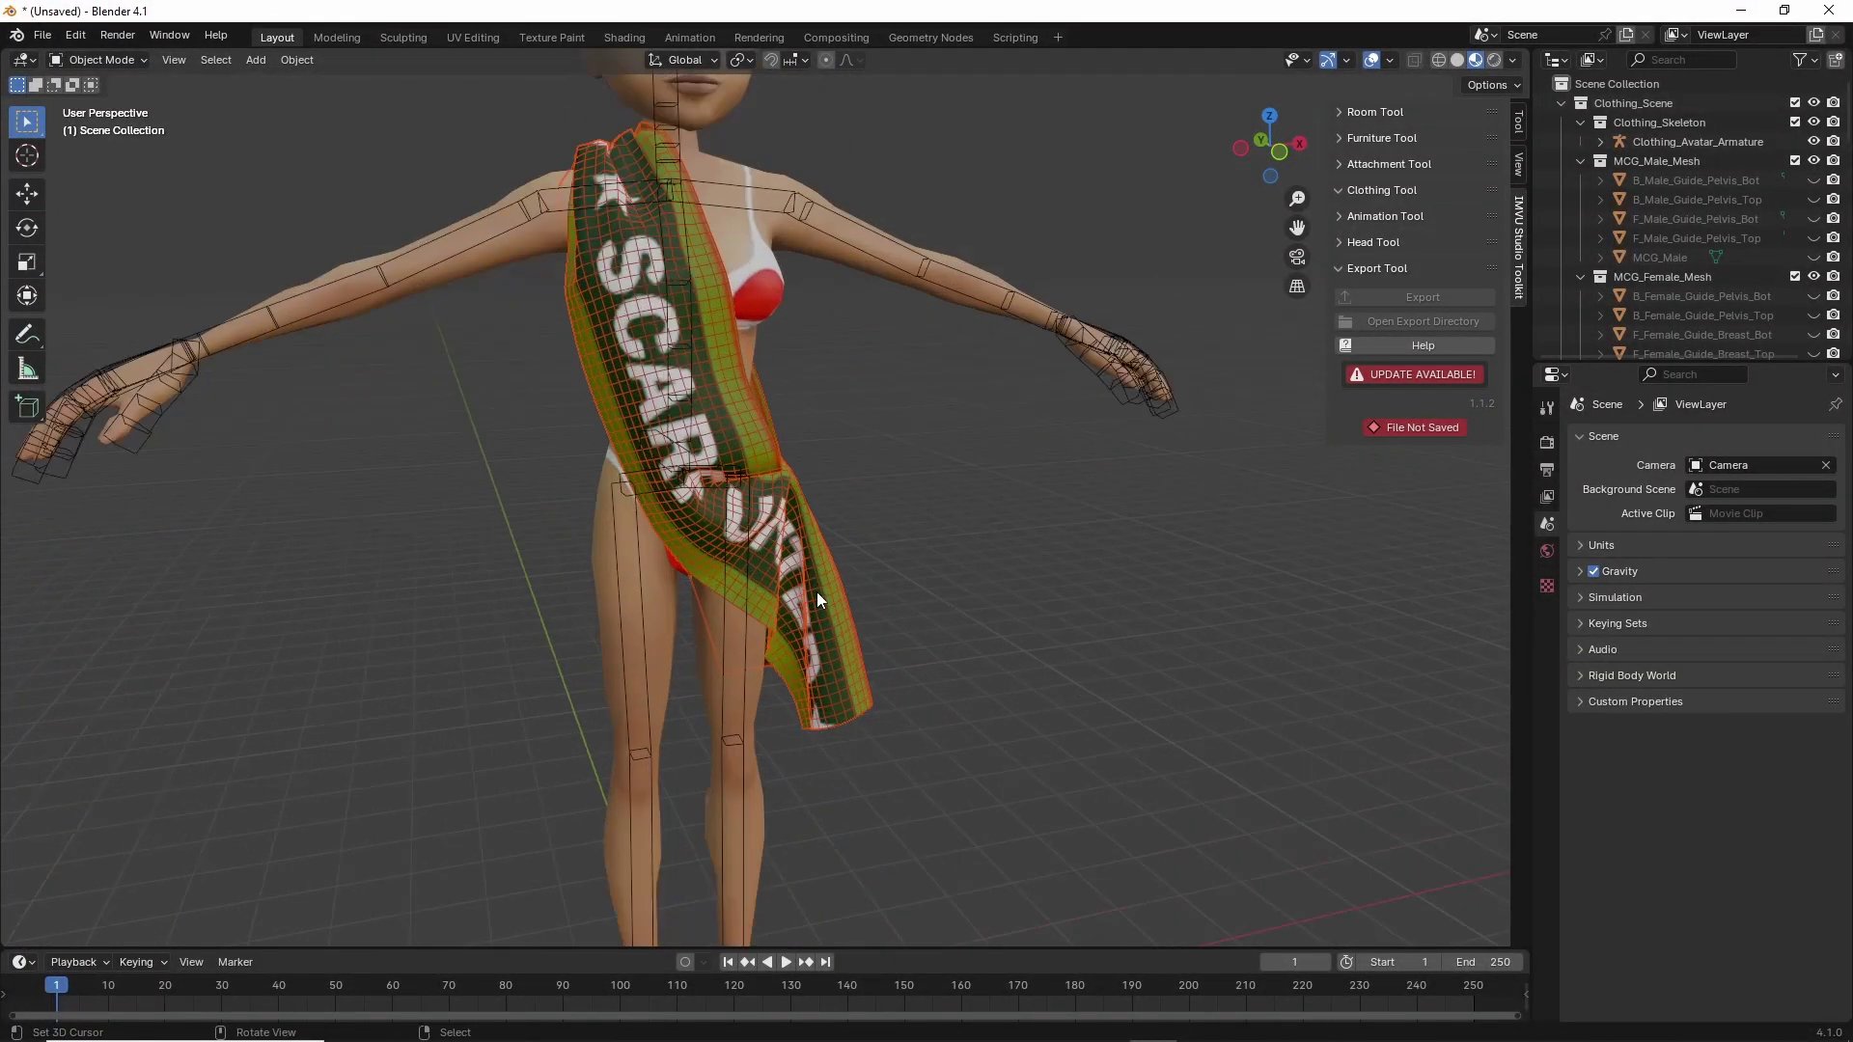
pyautogui.moveTo(816, 592); pyautogui.dragTo(788, 570, button='middle')
pyautogui.scroll(2, 812, 645)
pyautogui.moveTo(812, 644); pyautogui.dragTo(785, 629, button='middle')
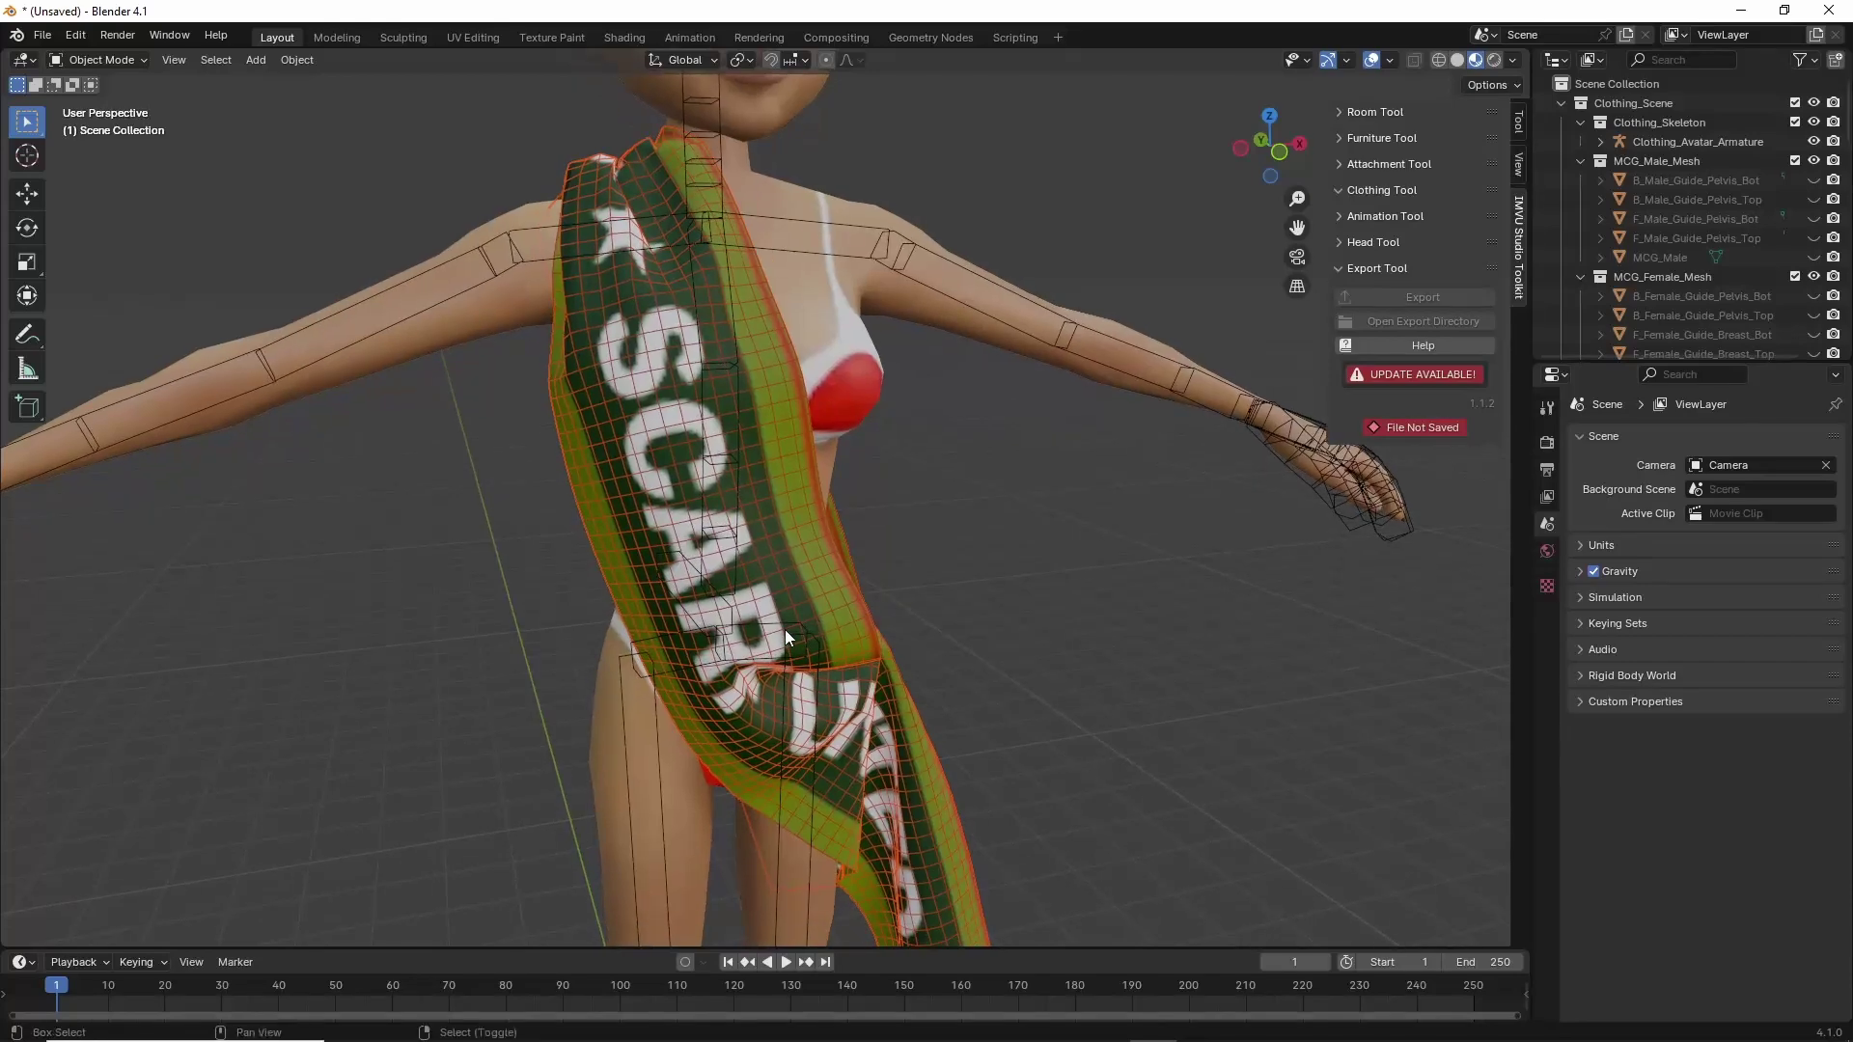
pyautogui.moveTo(917, 670); pyautogui.dragTo(827, 669, button='middle')
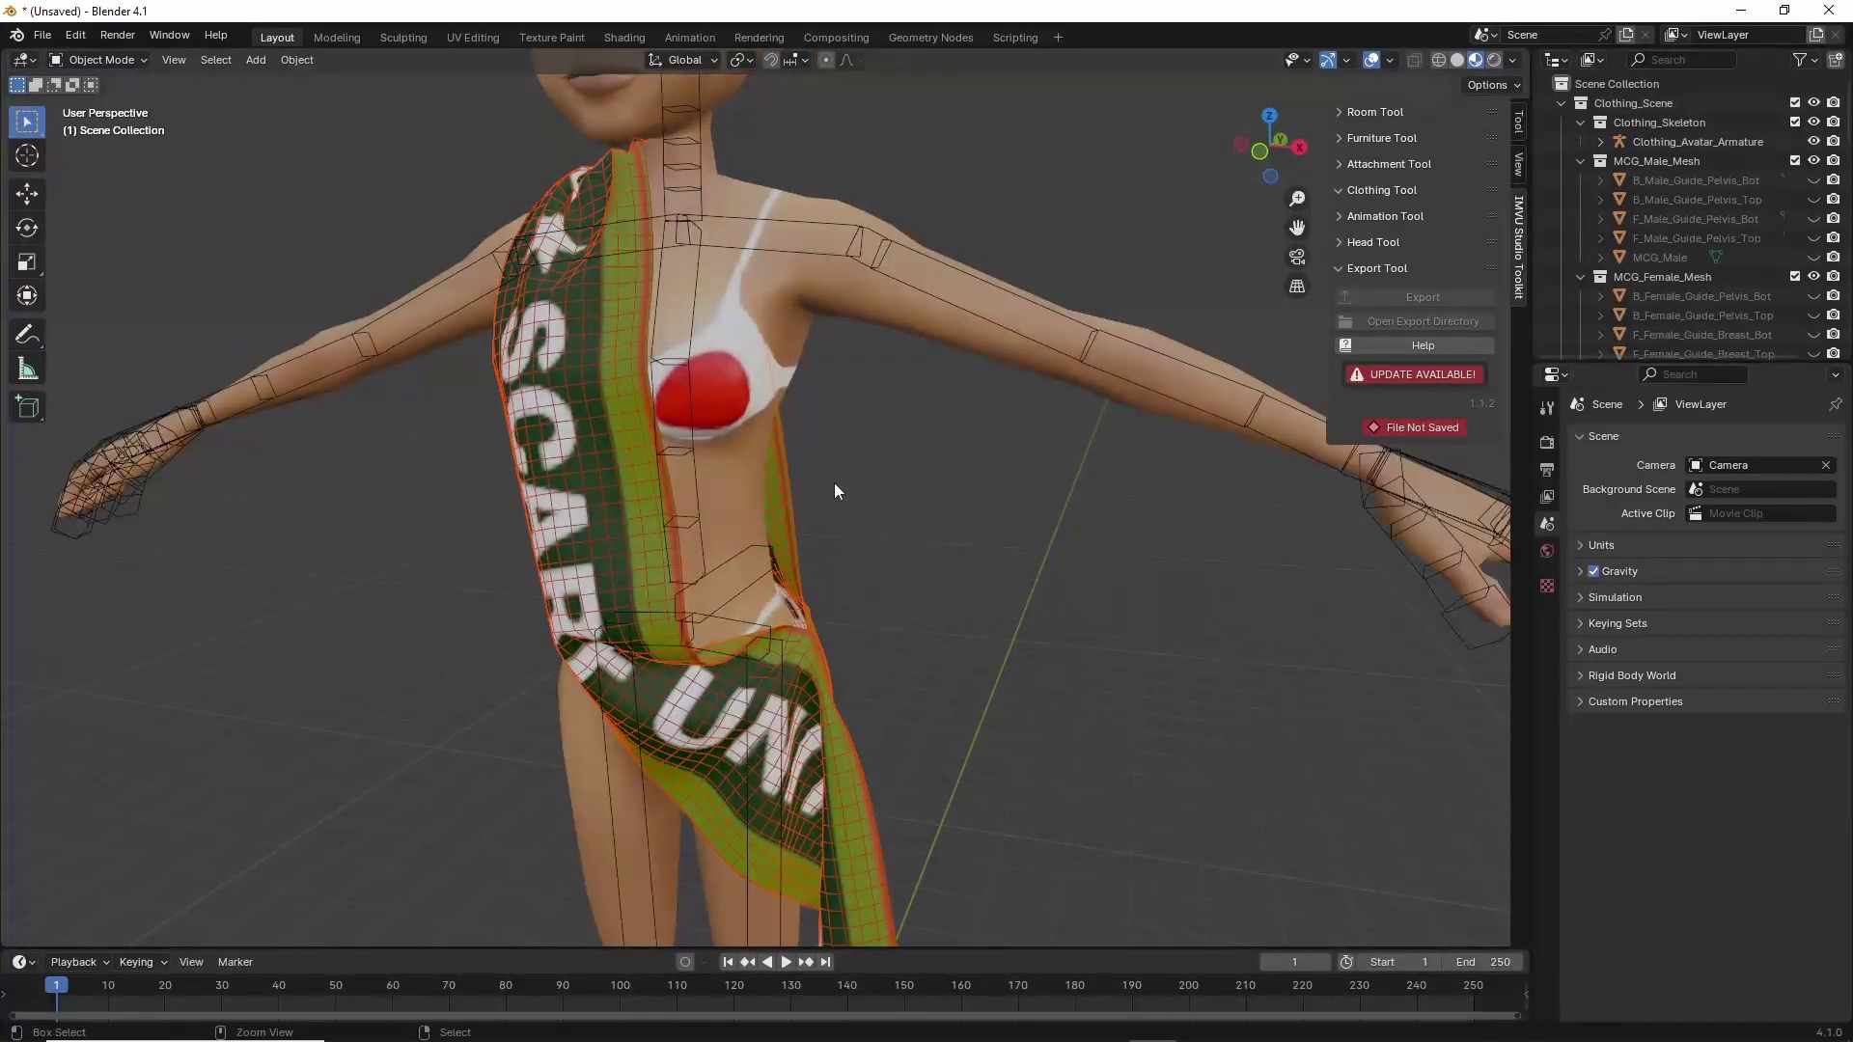
pyautogui.moveTo(683, 143)
pyautogui.mouseDown()
pyautogui.moveTo(669, 319)
pyautogui.moveTo(695, 590)
pyautogui.moveTo(816, 513)
pyautogui.mouseUp()
pyautogui.moveTo(633, 606)
pyautogui.mouseDown()
pyautogui.moveTo(788, 647)
pyautogui.moveTo(818, 912)
pyautogui.mouseUp()
pyautogui.moveTo(606, 639); pyautogui.dragTo(635, 881)
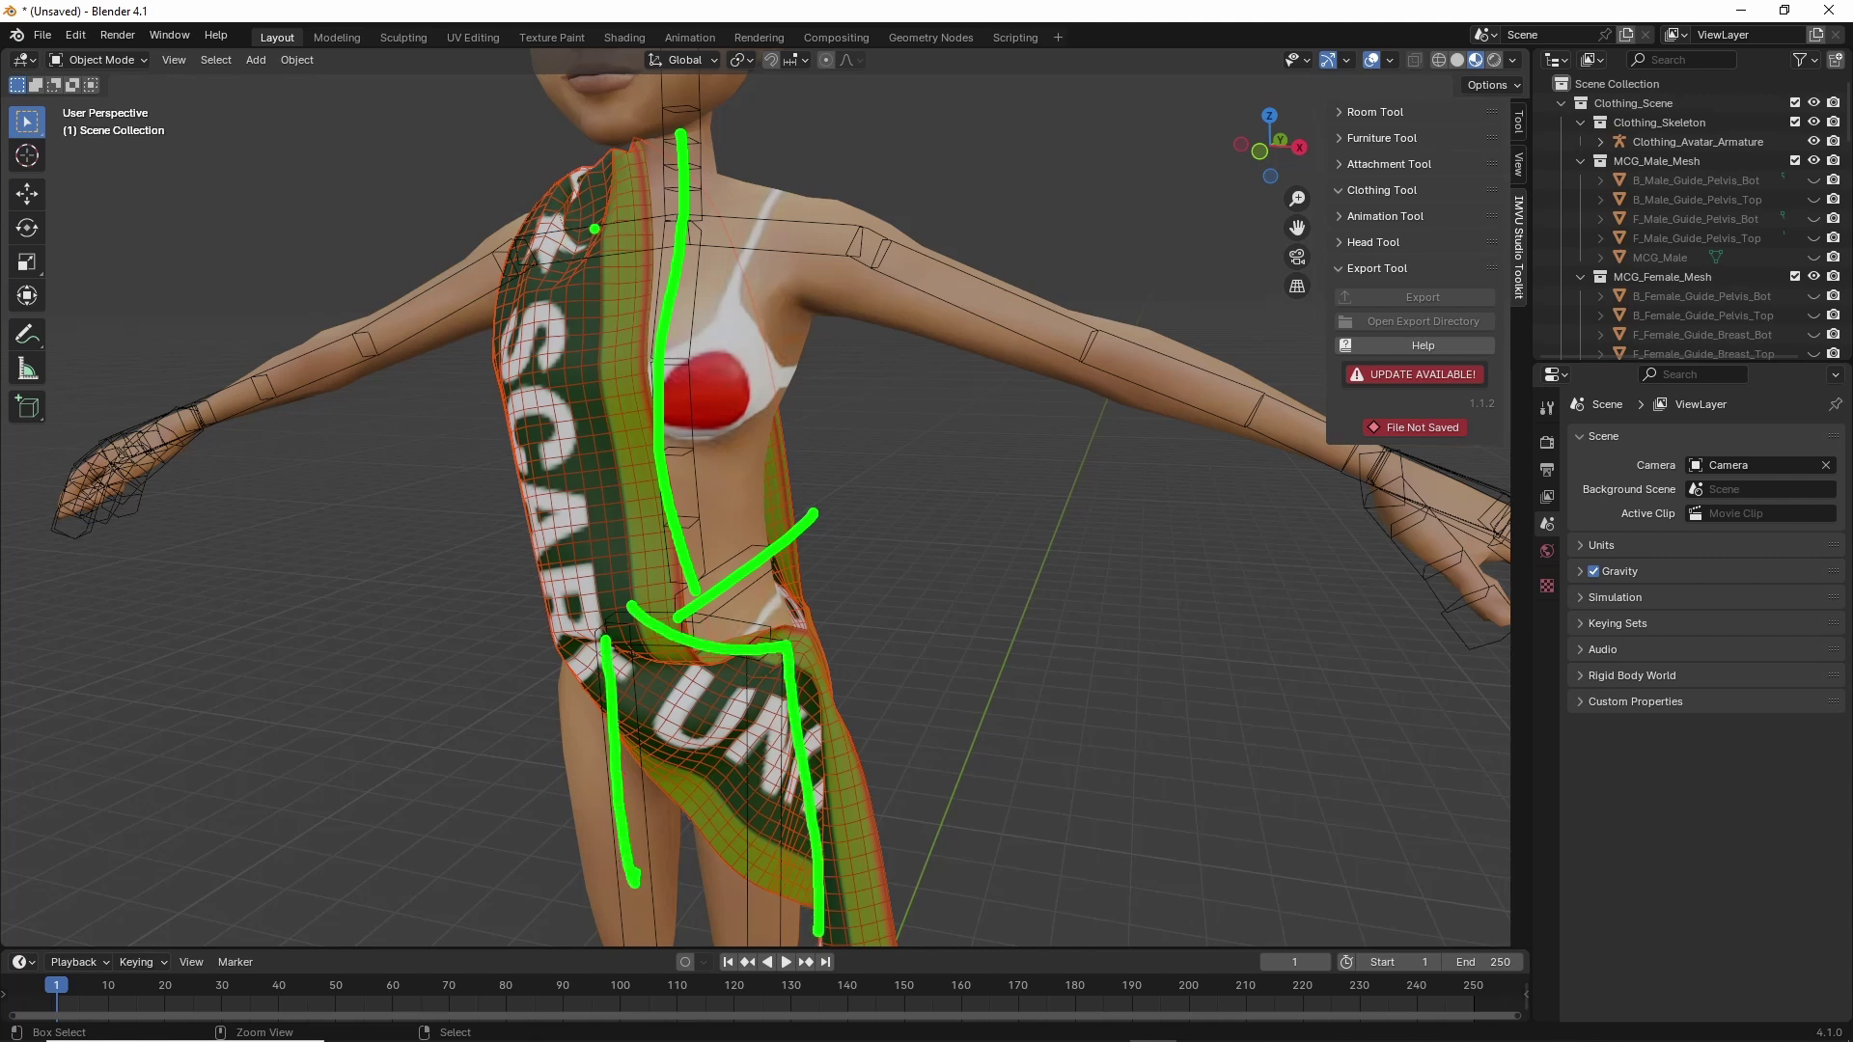
pyautogui.moveTo(571, 234); pyautogui.dragTo(504, 266)
pyautogui.click(869, 249)
pyautogui.moveTo(673, 235); pyautogui.dragTo(863, 233)
pyautogui.moveTo(522, 232); pyautogui.dragTo(532, 260)
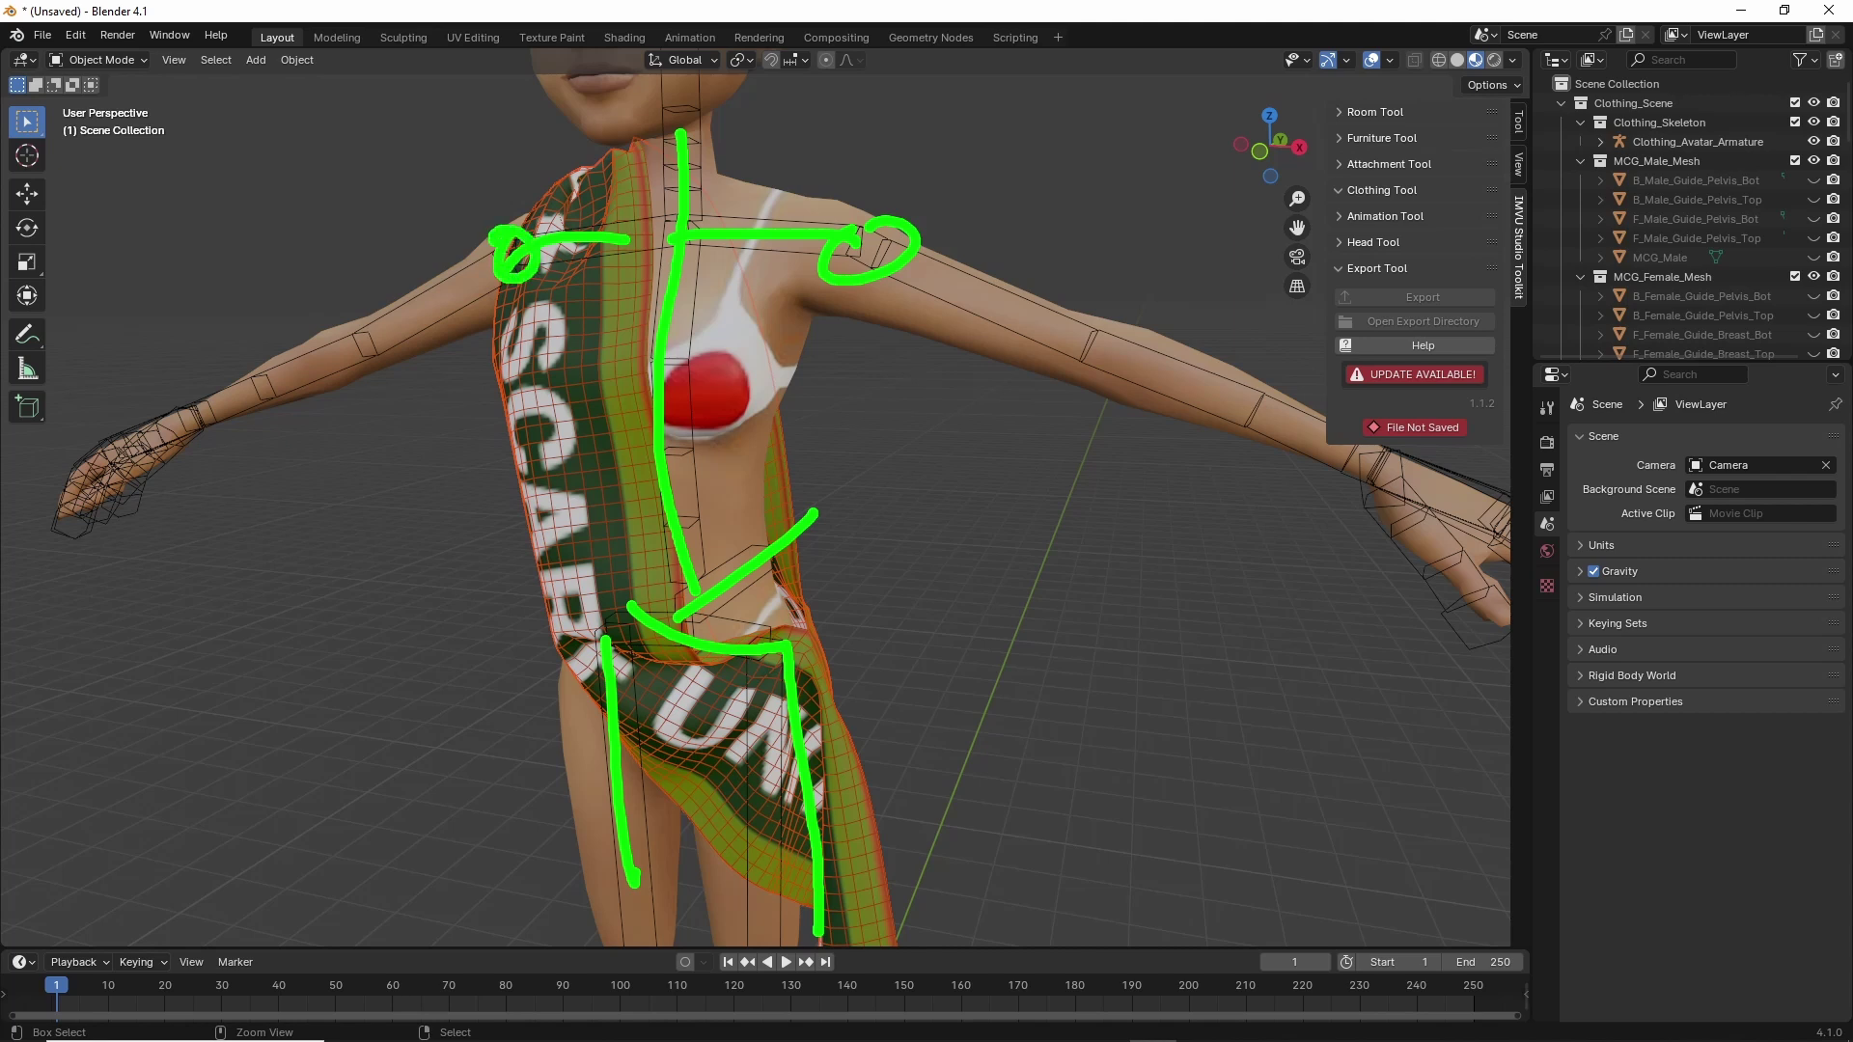
pyautogui.moveTo(672, 110); pyautogui.dragTo(709, 99)
pyautogui.moveTo(632, 881)
pyautogui.mouseDown()
pyautogui.moveTo(905, 910)
pyautogui.moveTo(797, 879)
pyautogui.mouseUp()
pyautogui.press('Escape')
pyautogui.moveTo(809, 719)
pyautogui.mouseDown(button='middle')
pyautogui.moveTo(900, 684)
pyautogui.moveTo(865, 687)
pyautogui.moveTo(825, 630)
pyautogui.moveTo(854, 634)
pyautogui.moveTo(862, 582)
pyautogui.mouseUp(button='middle')
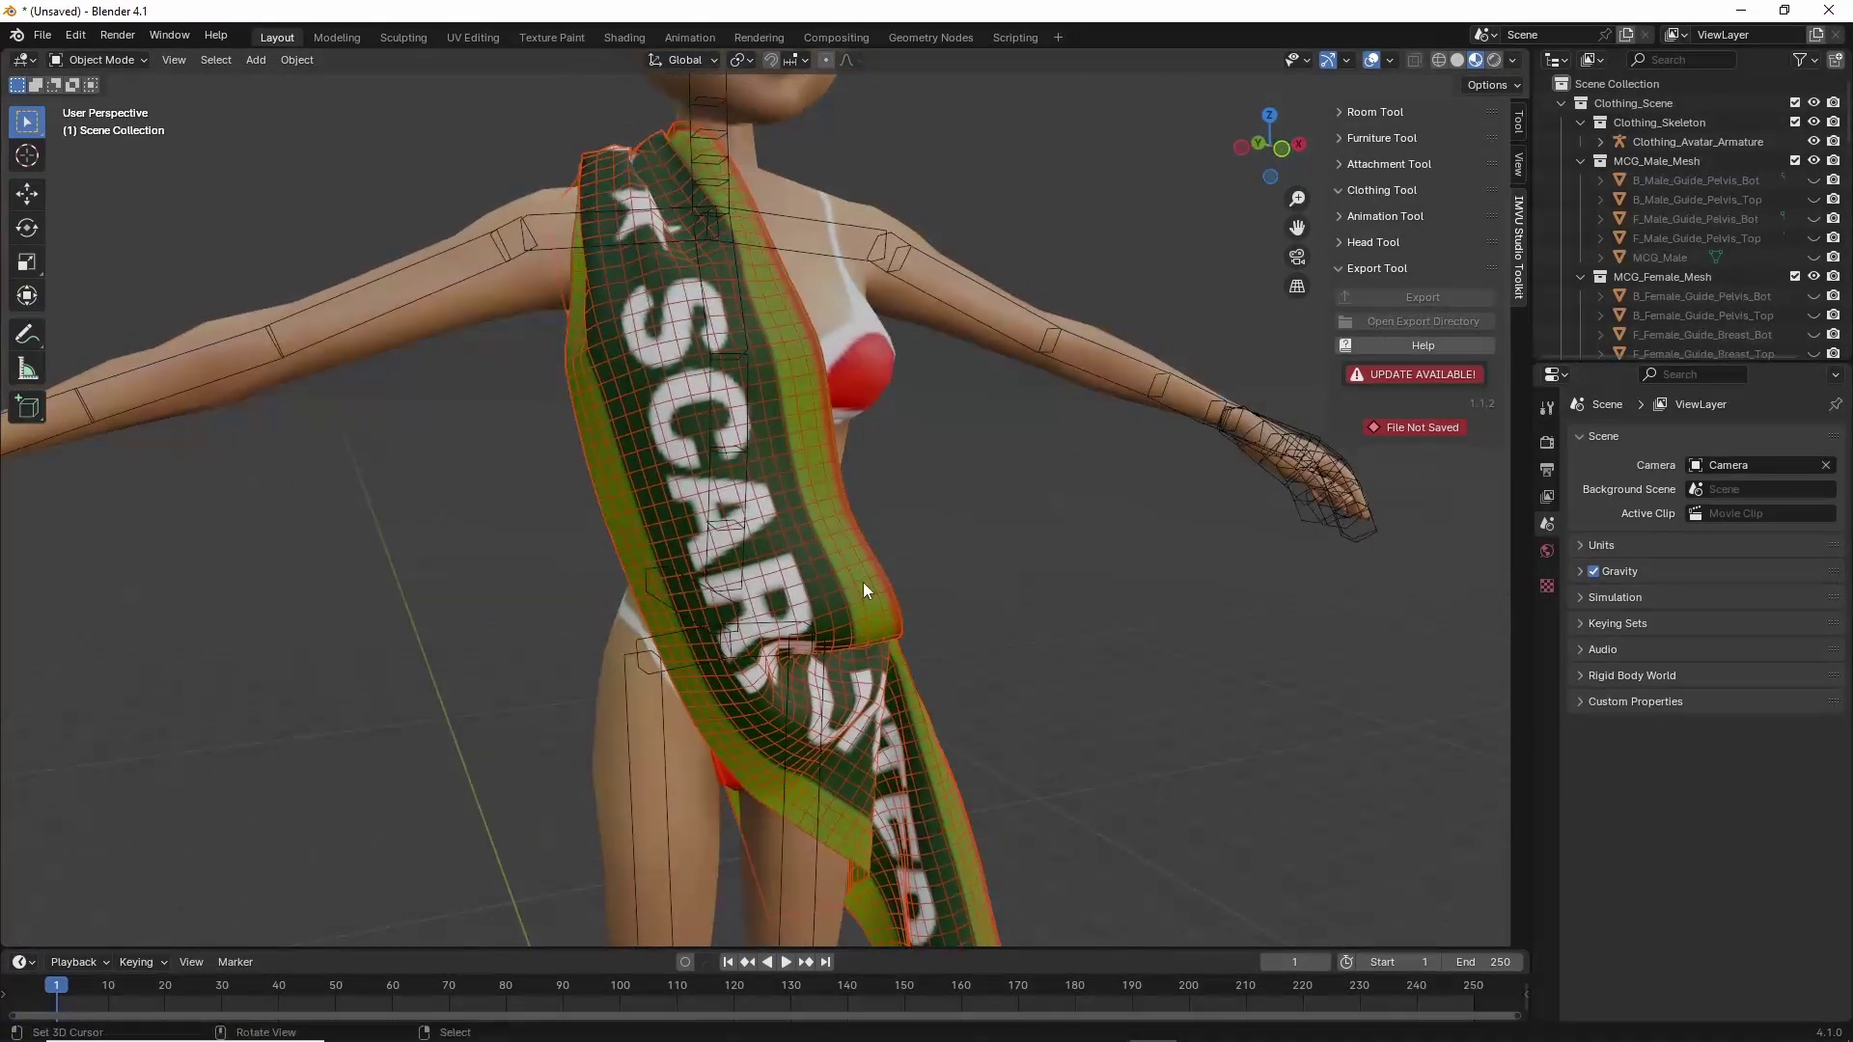
# Bind the sash mesh to the avatar armature with the Clothing Tool.
pyautogui.click(872, 596)
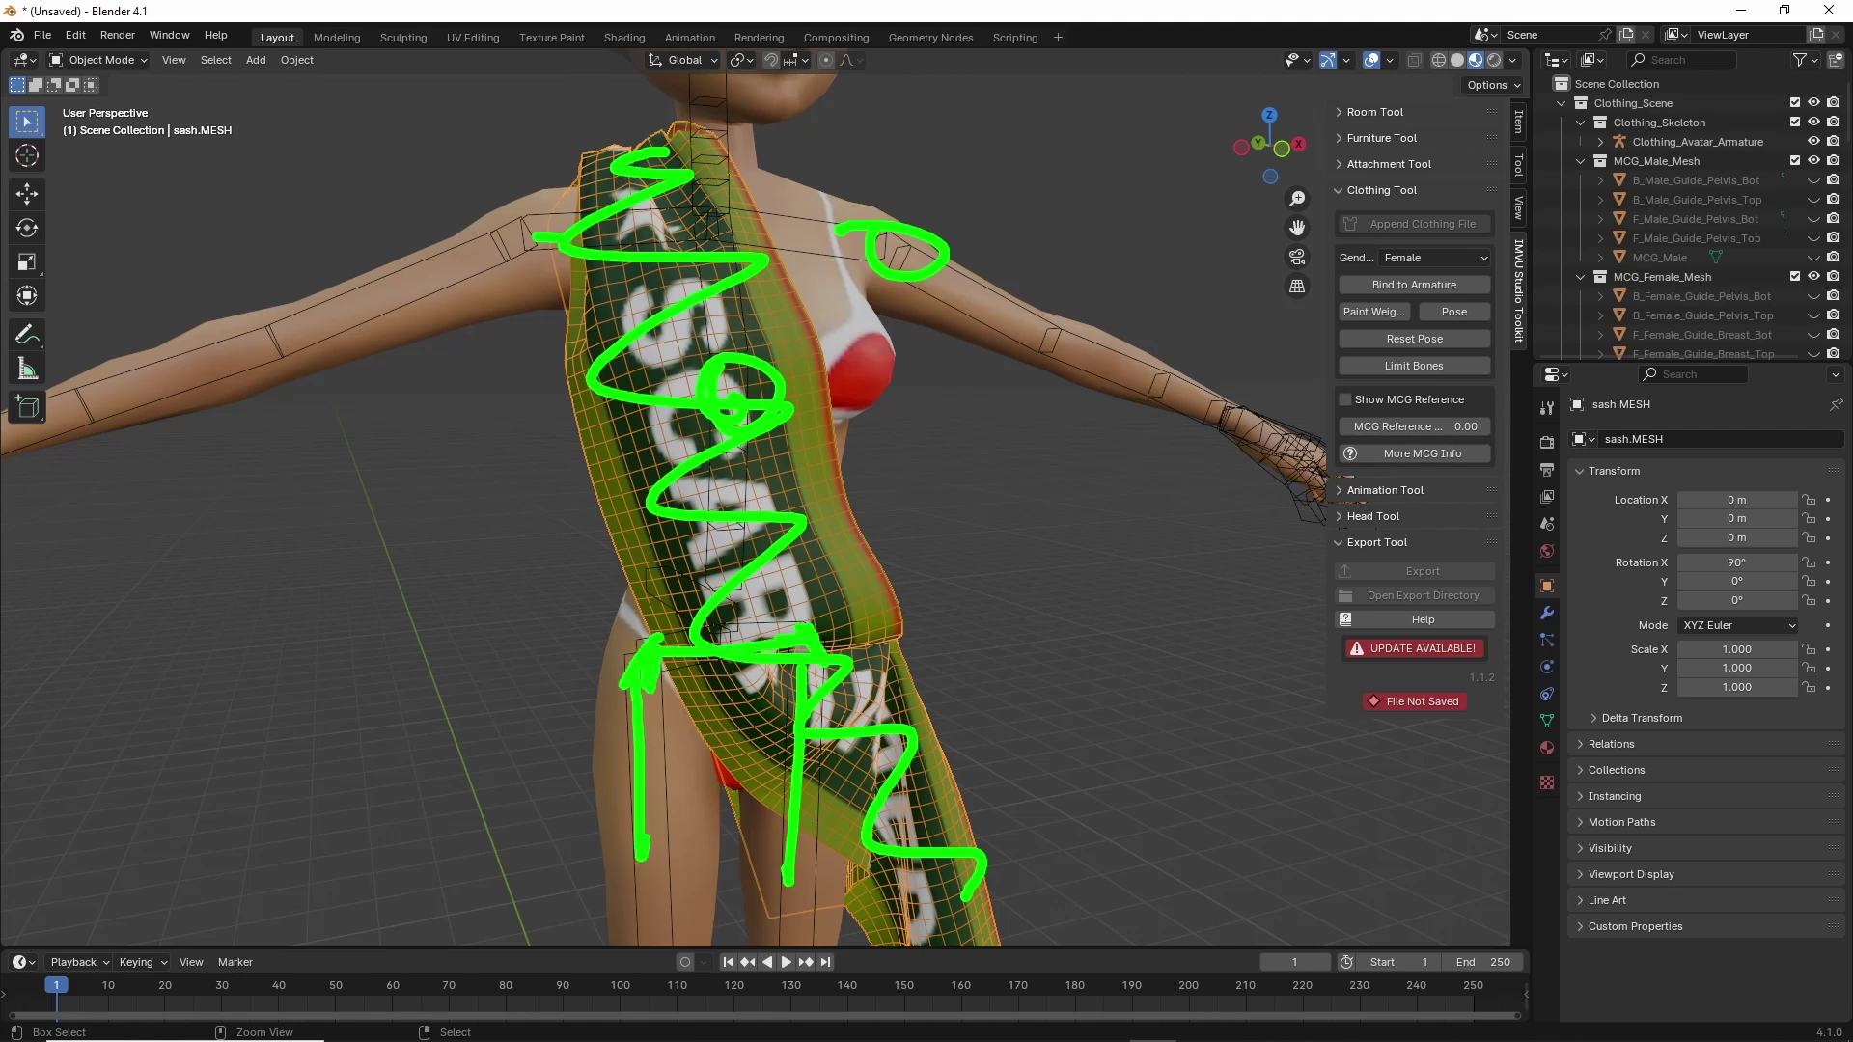
pyautogui.press('Escape')
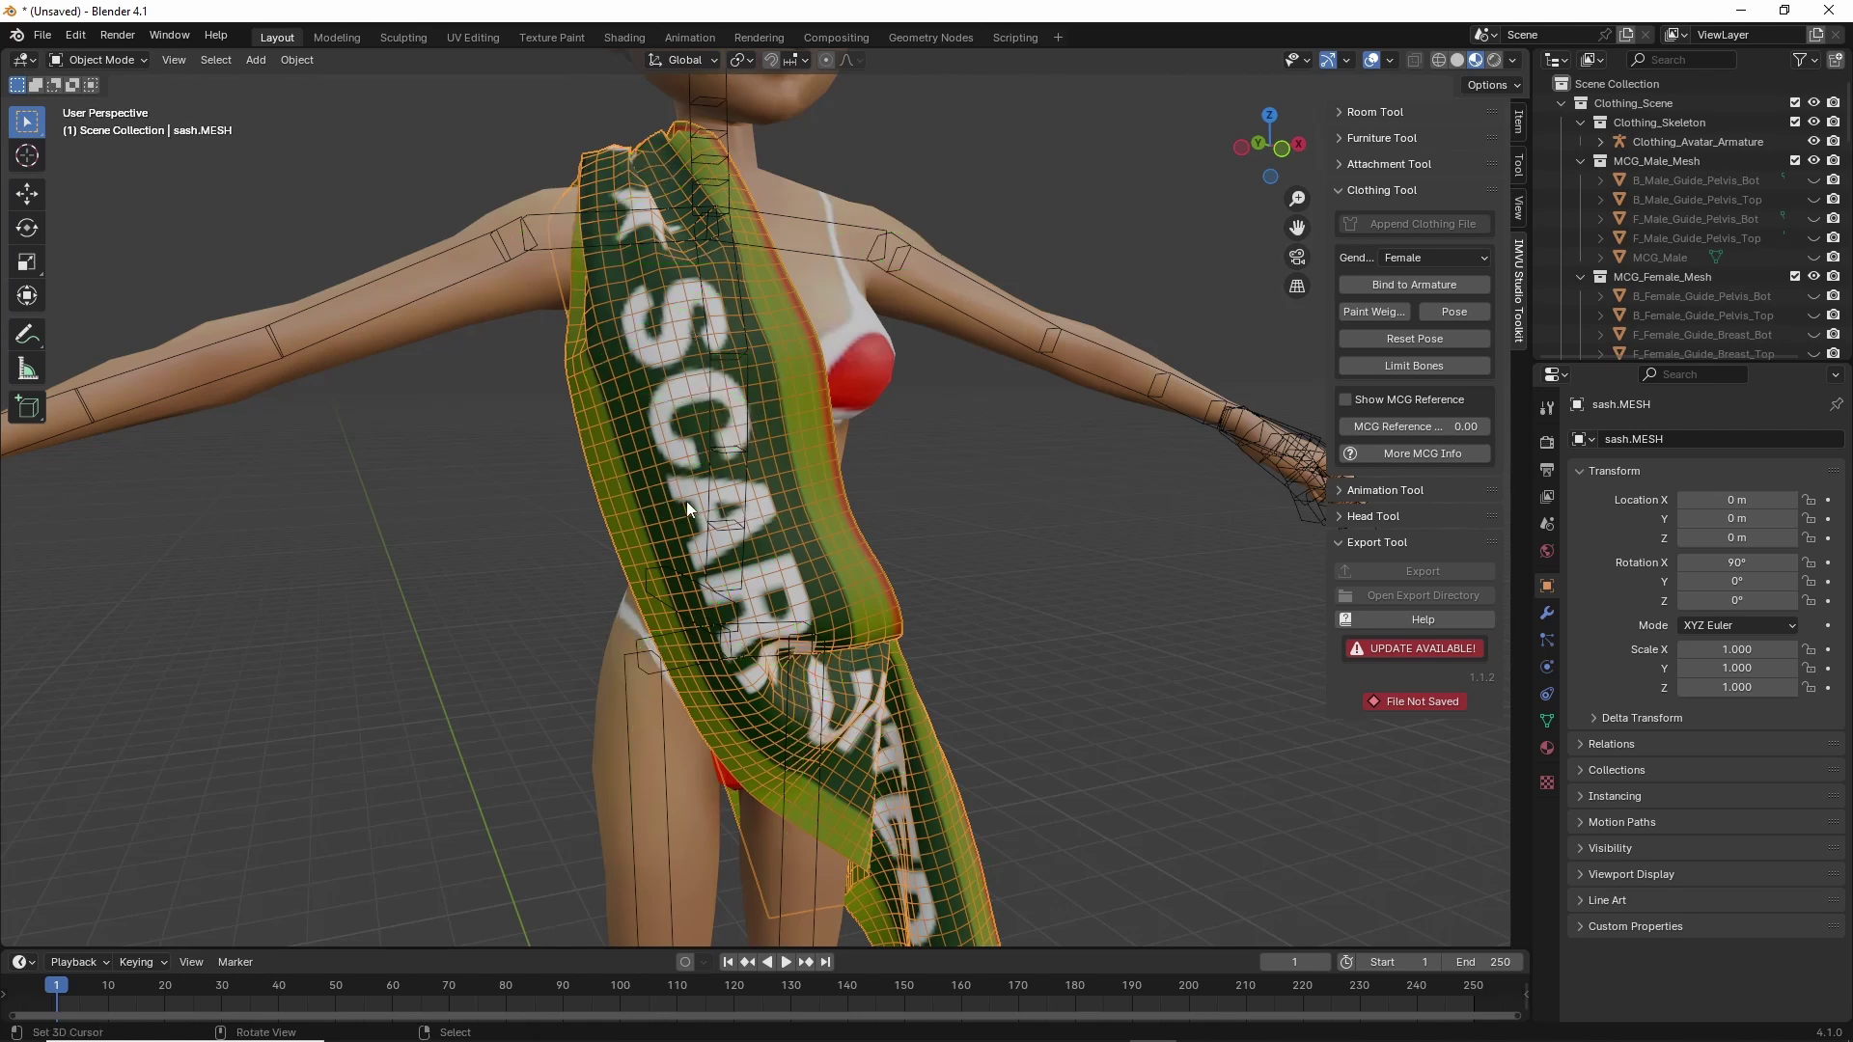
pyautogui.click(1413, 285)
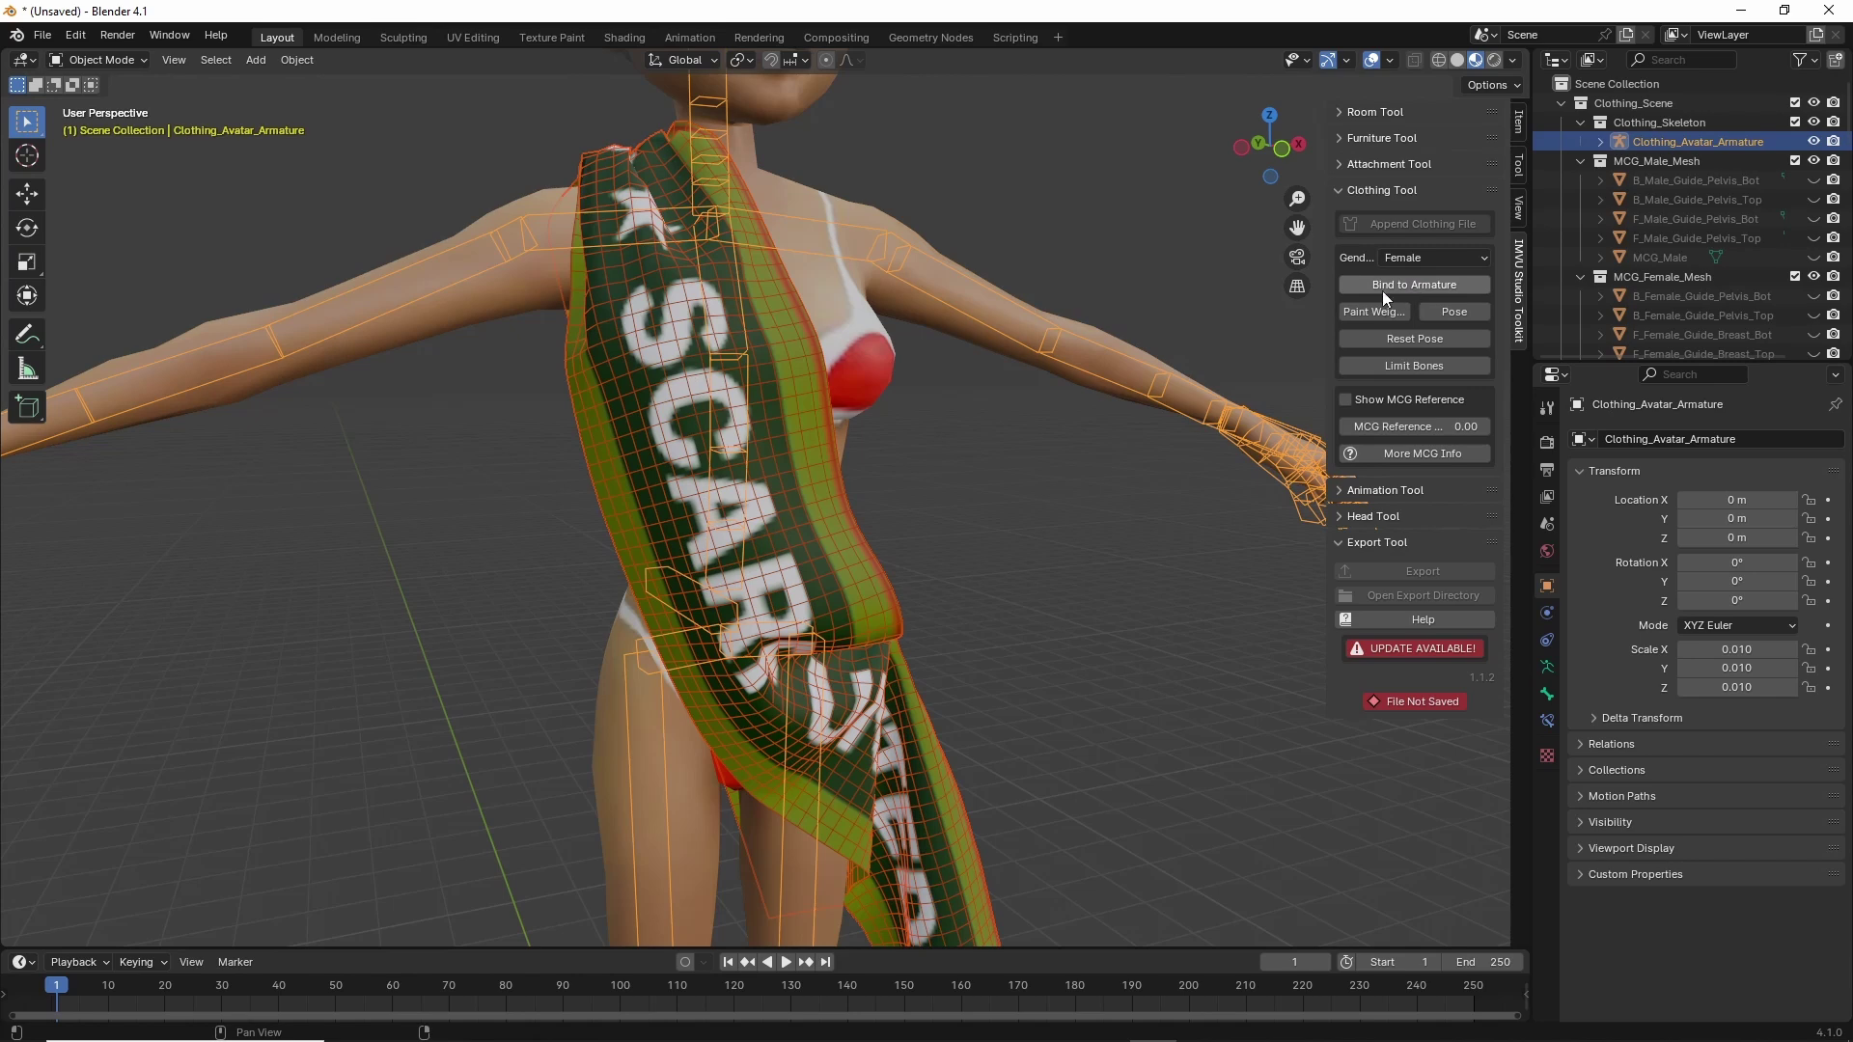
# Turn on the Clothing Tool's Pose mode and test-move the left and right elbow bones to check how the sash follows the arms.
pyautogui.scroll(-5, 955, 579)
pyautogui.scroll(4, 931, 434)
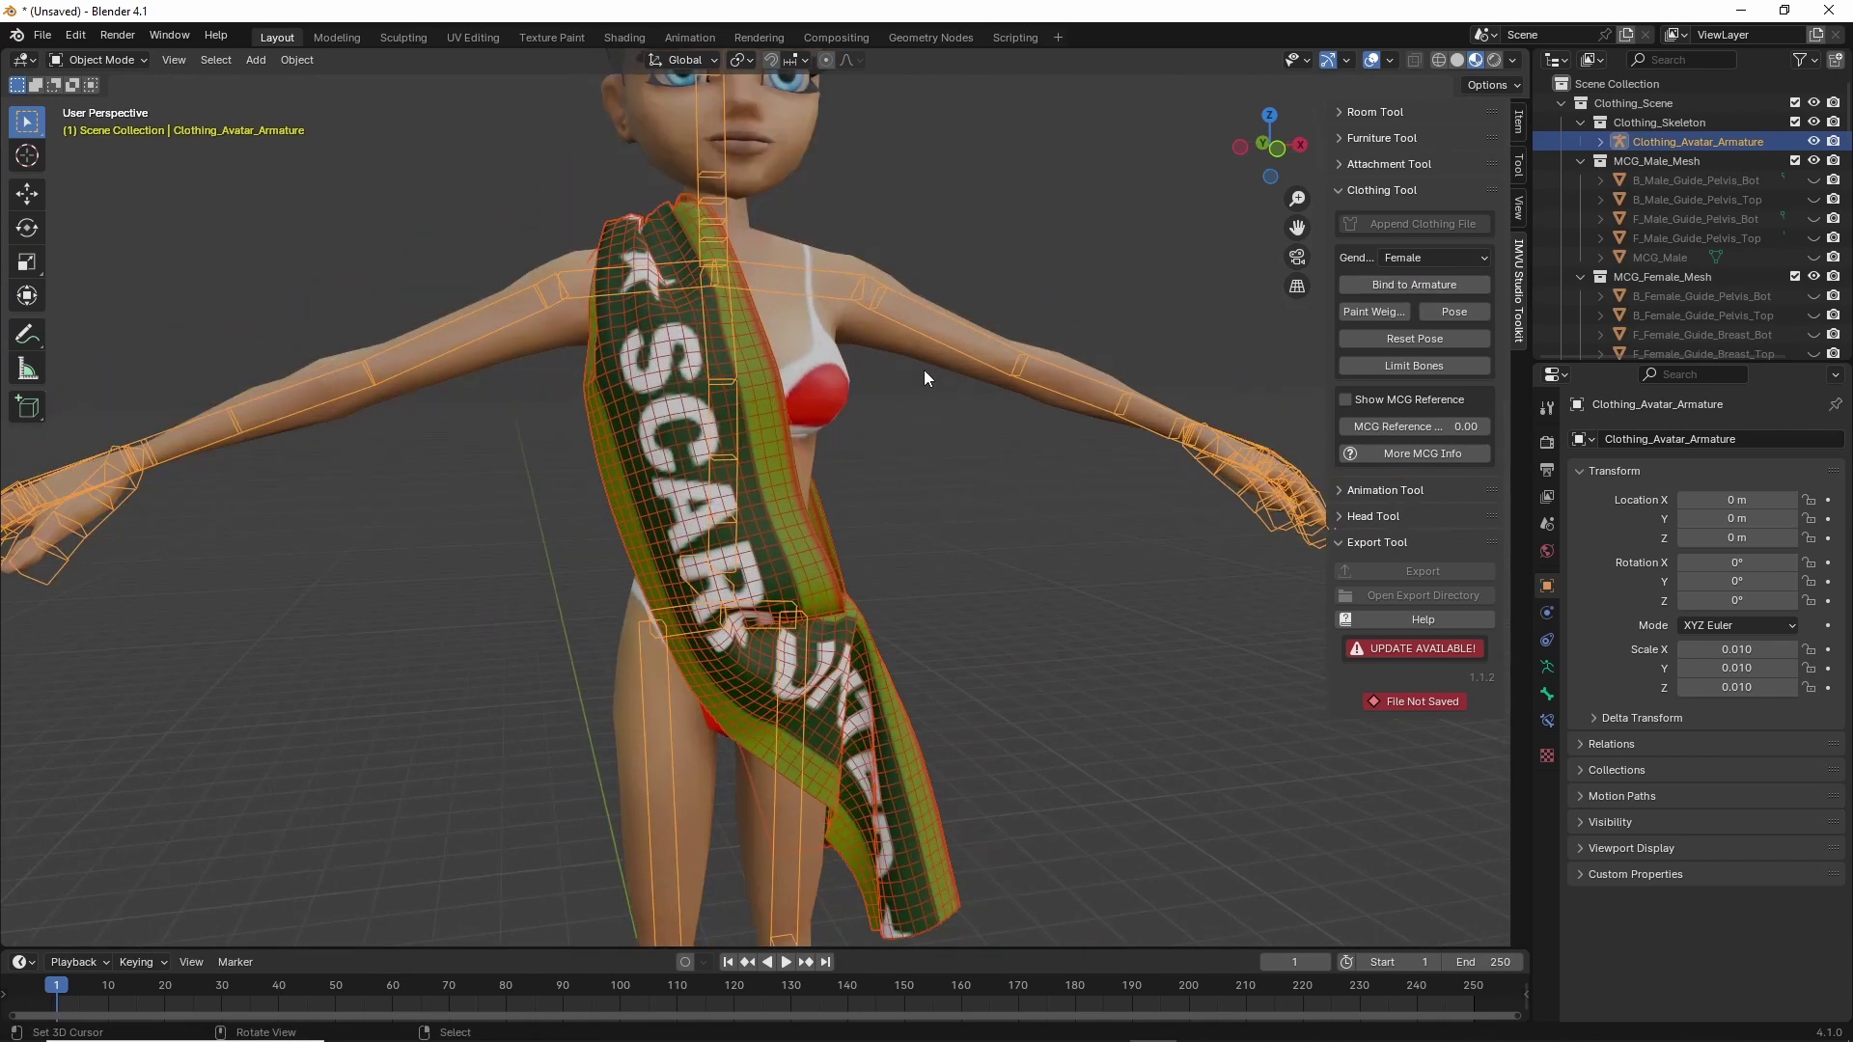
pyautogui.click(1456, 313)
pyautogui.click(1063, 364)
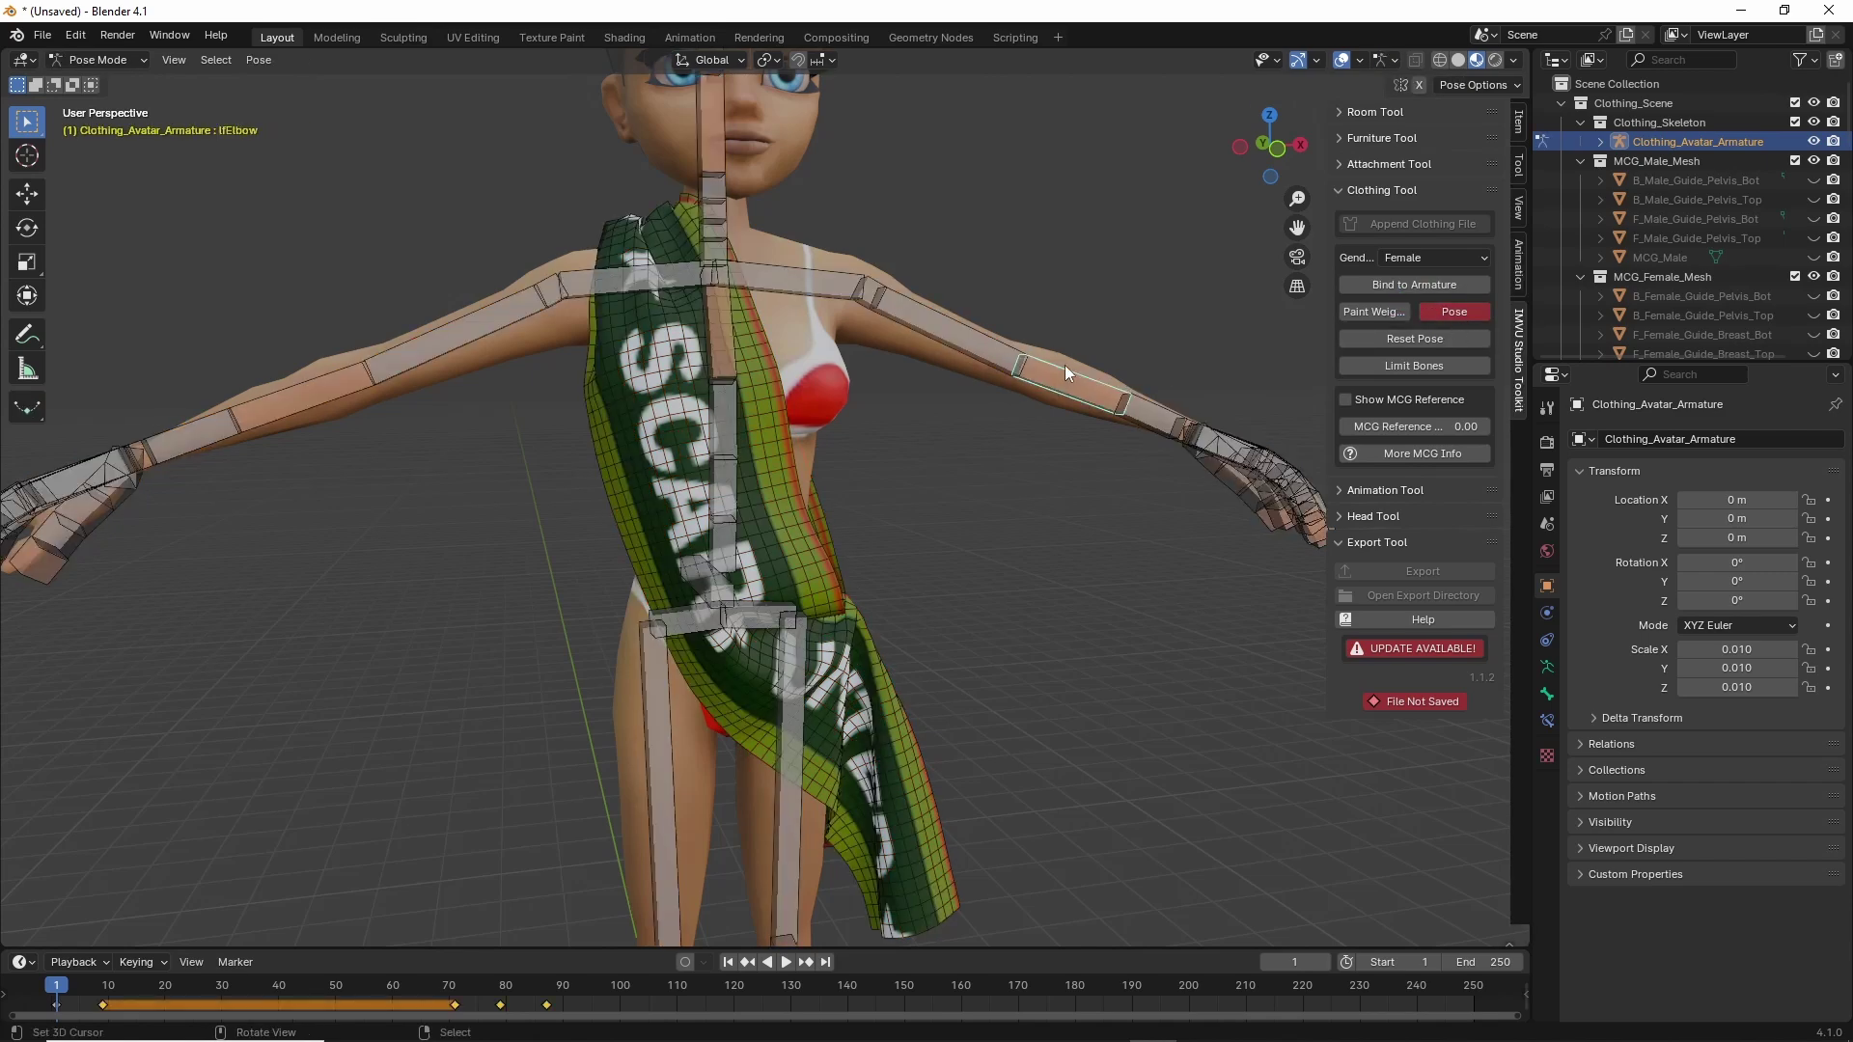
pyautogui.press('g')
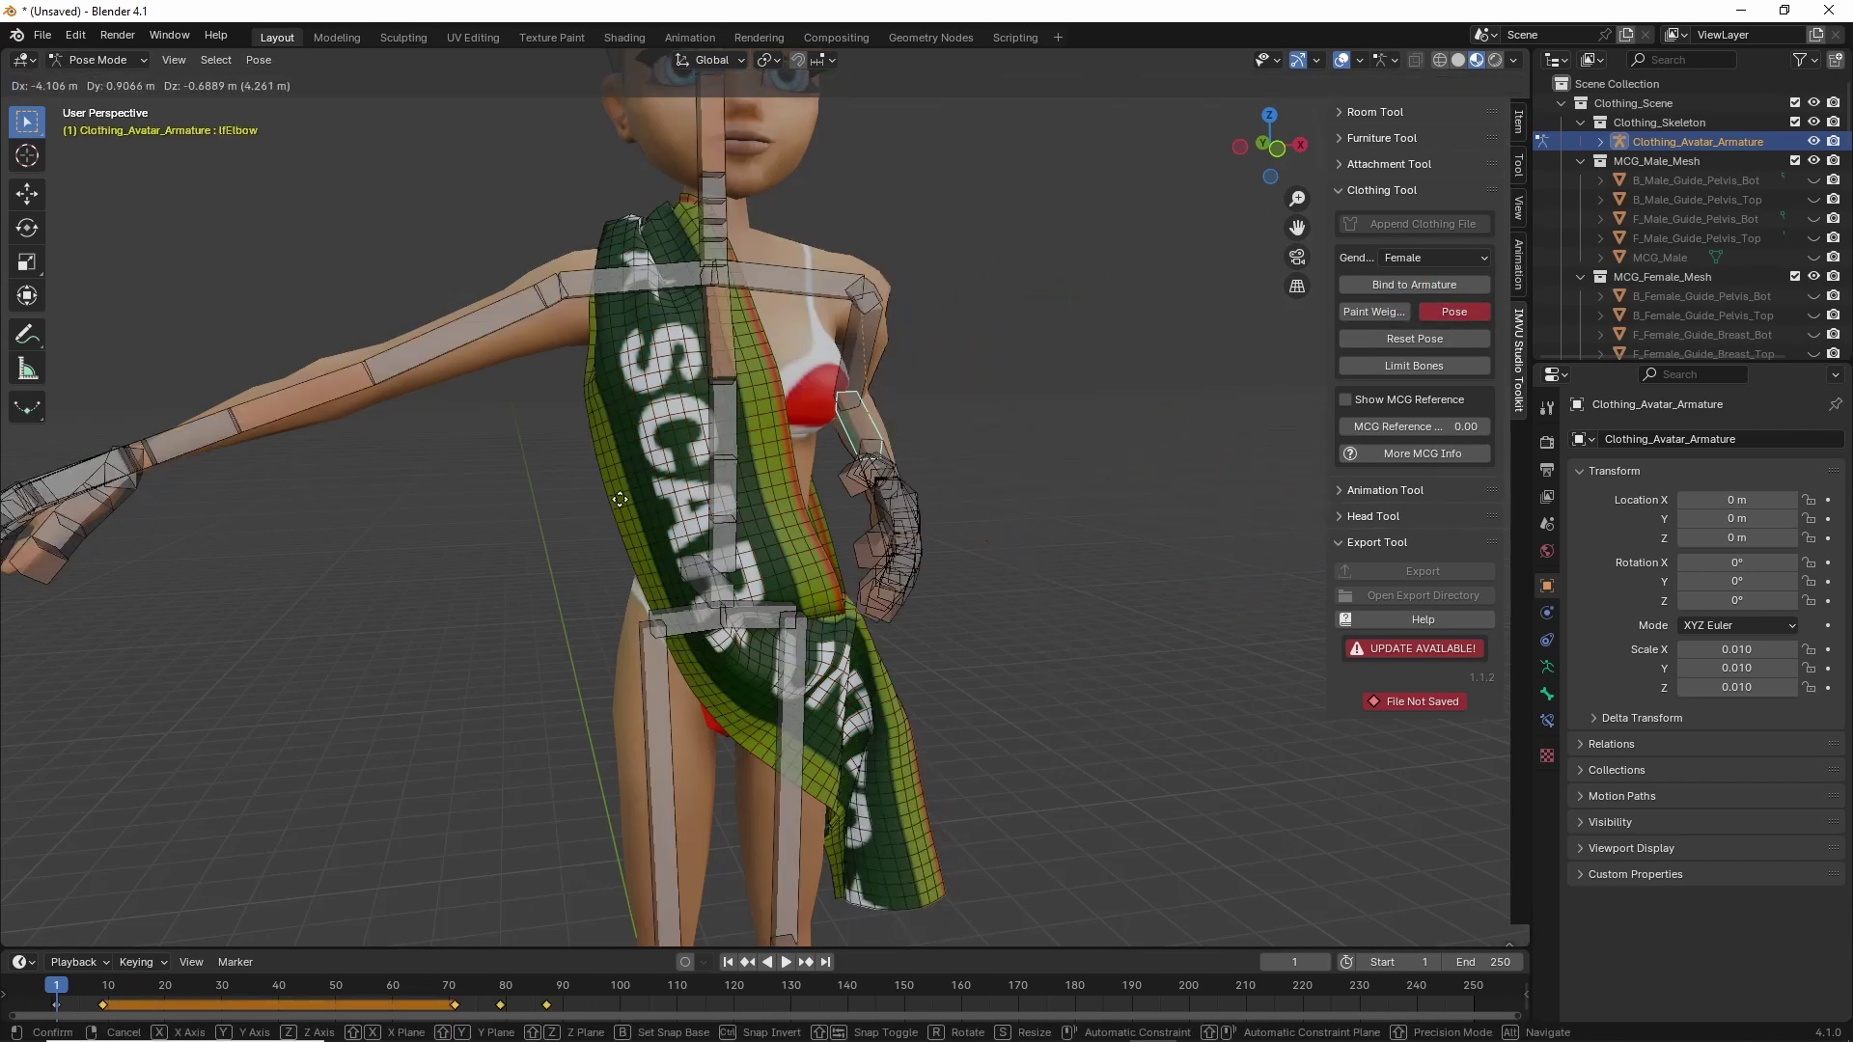
pyautogui.rightClick(1031, 321)
pyautogui.click(322, 380)
pyautogui.press('g')
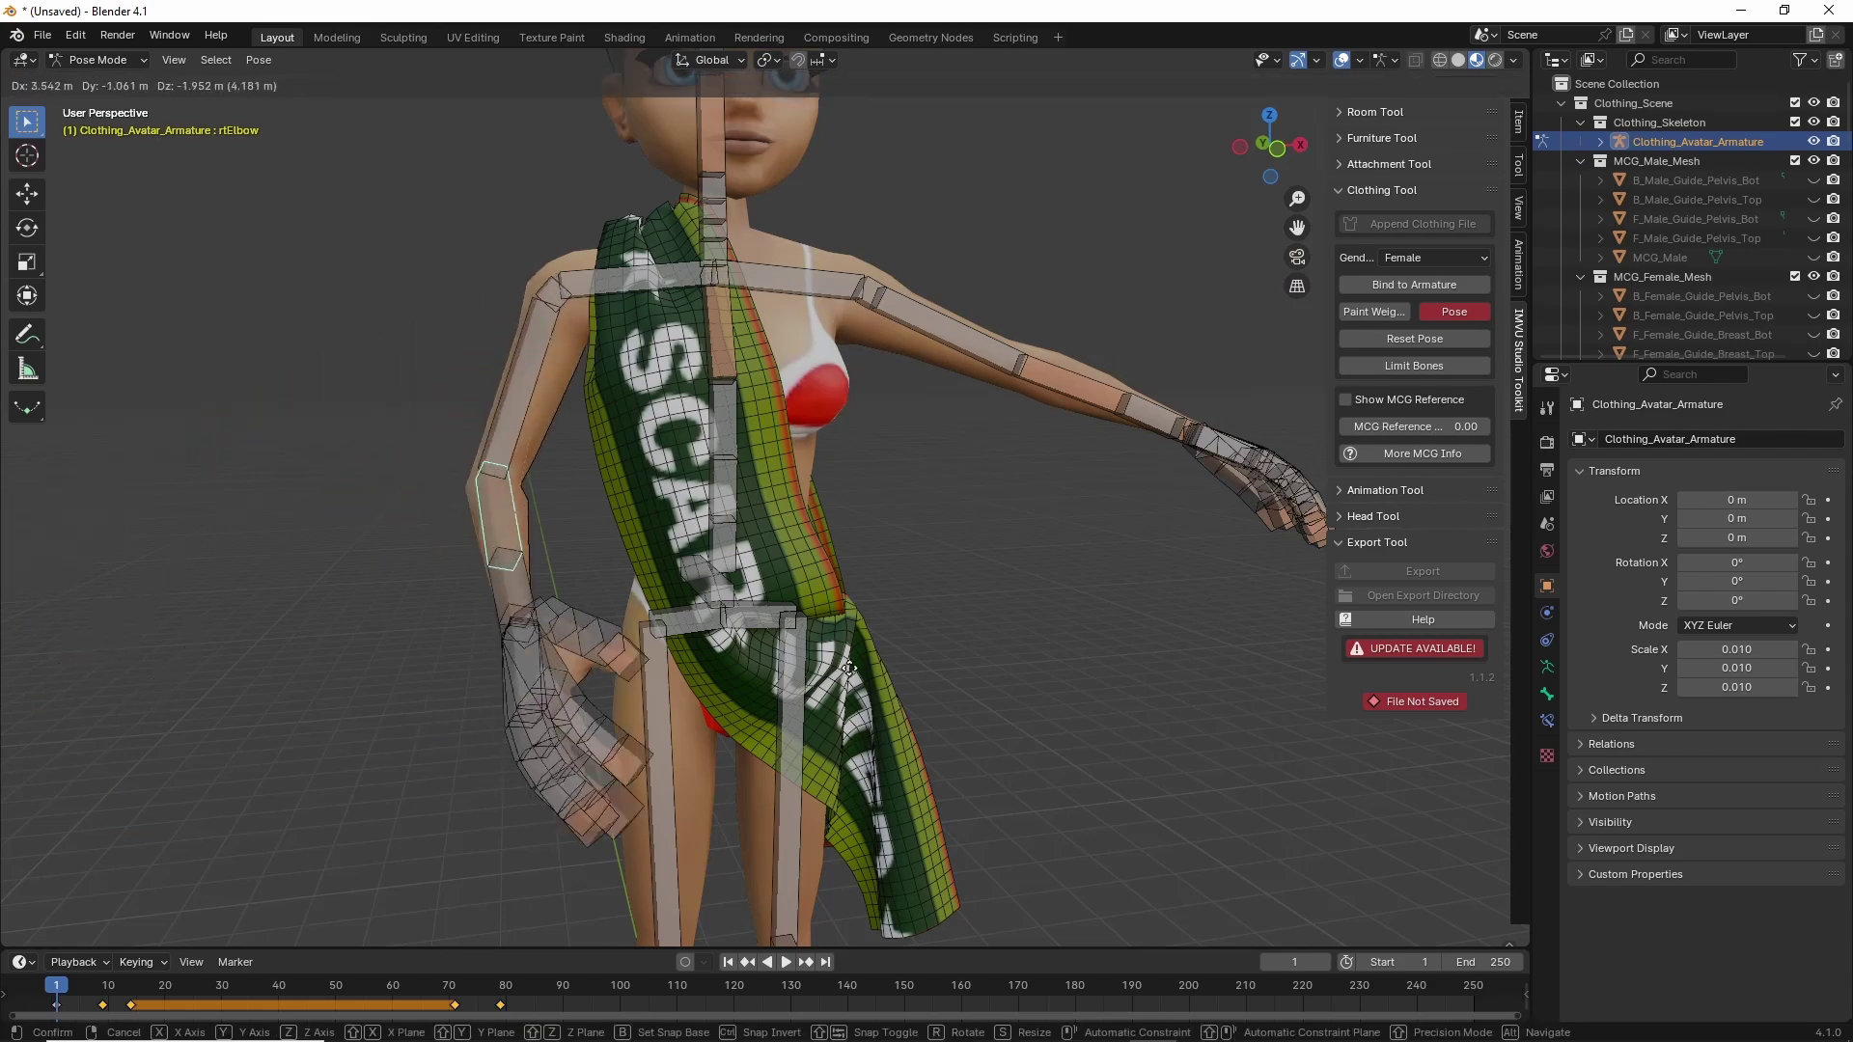
pyautogui.rightClick(527, 388)
# Test-move the Spine04 bone to check how the sash bends with the upper torso.
pyautogui.click(731, 323)
pyautogui.press('g')
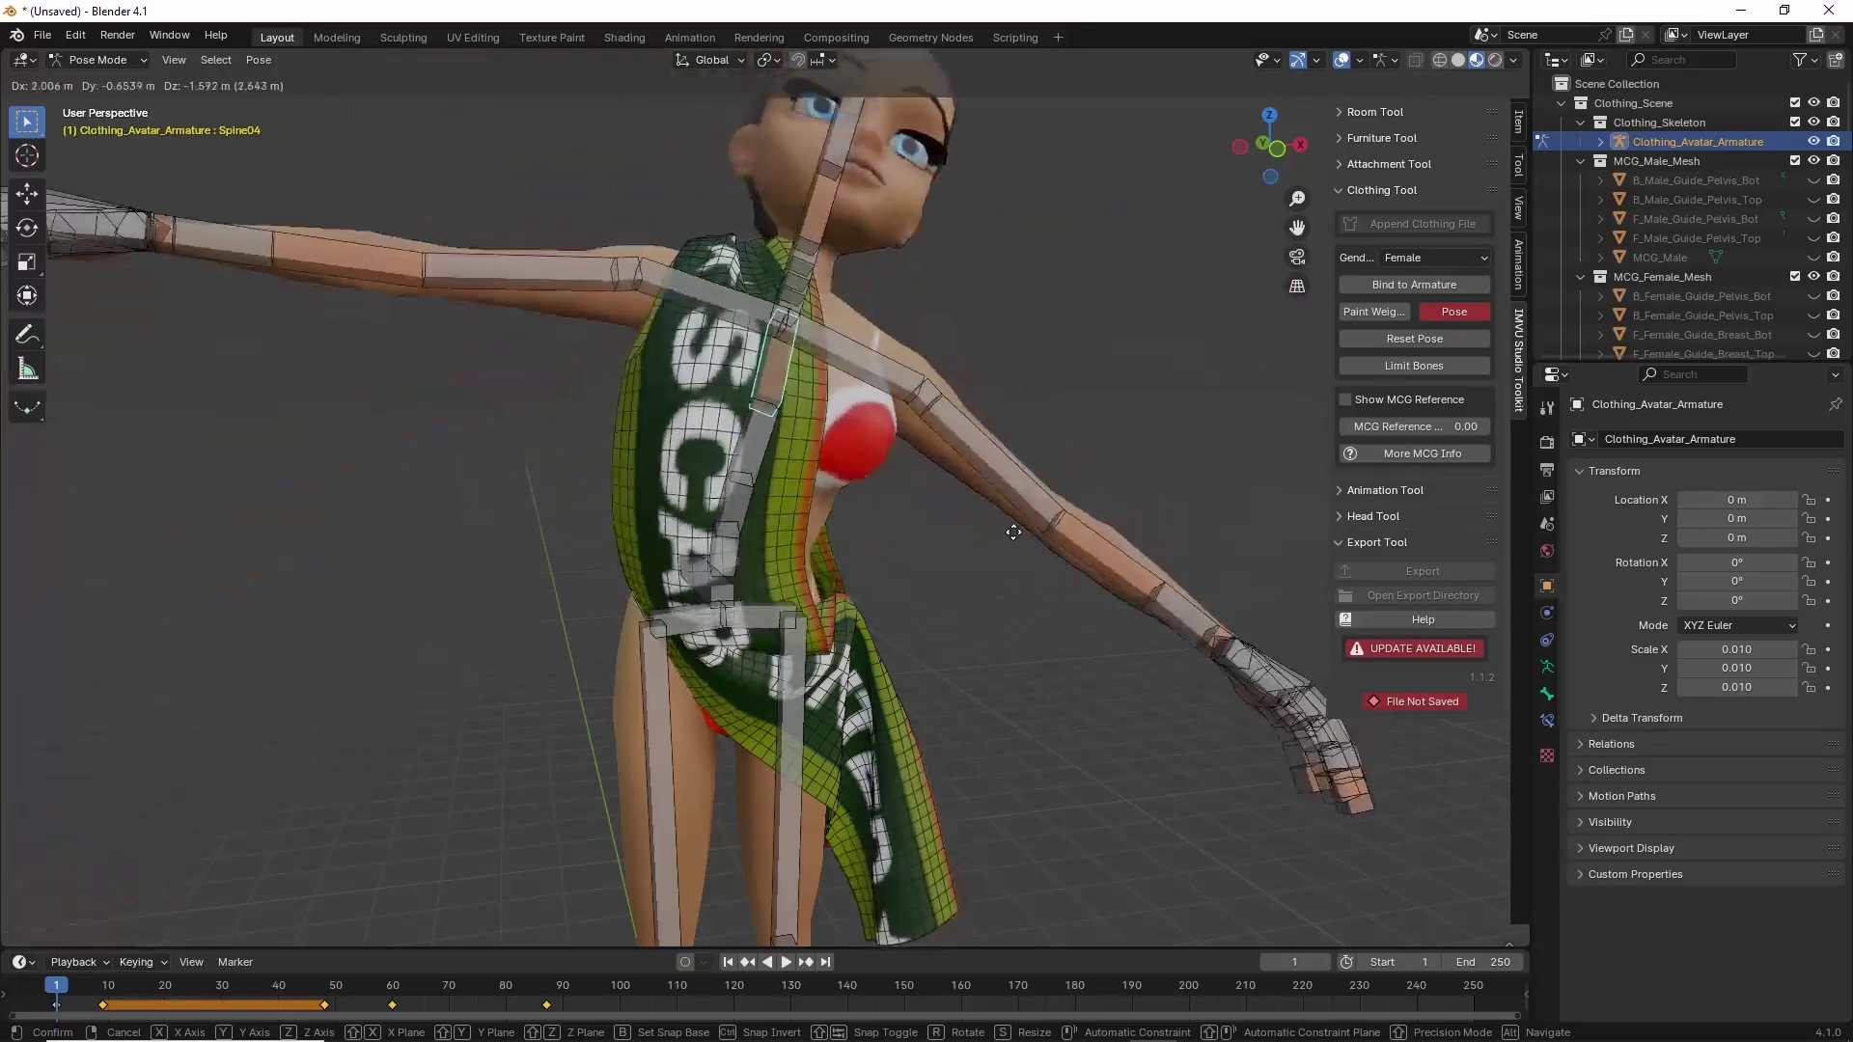
pyautogui.rightClick(612, 471)
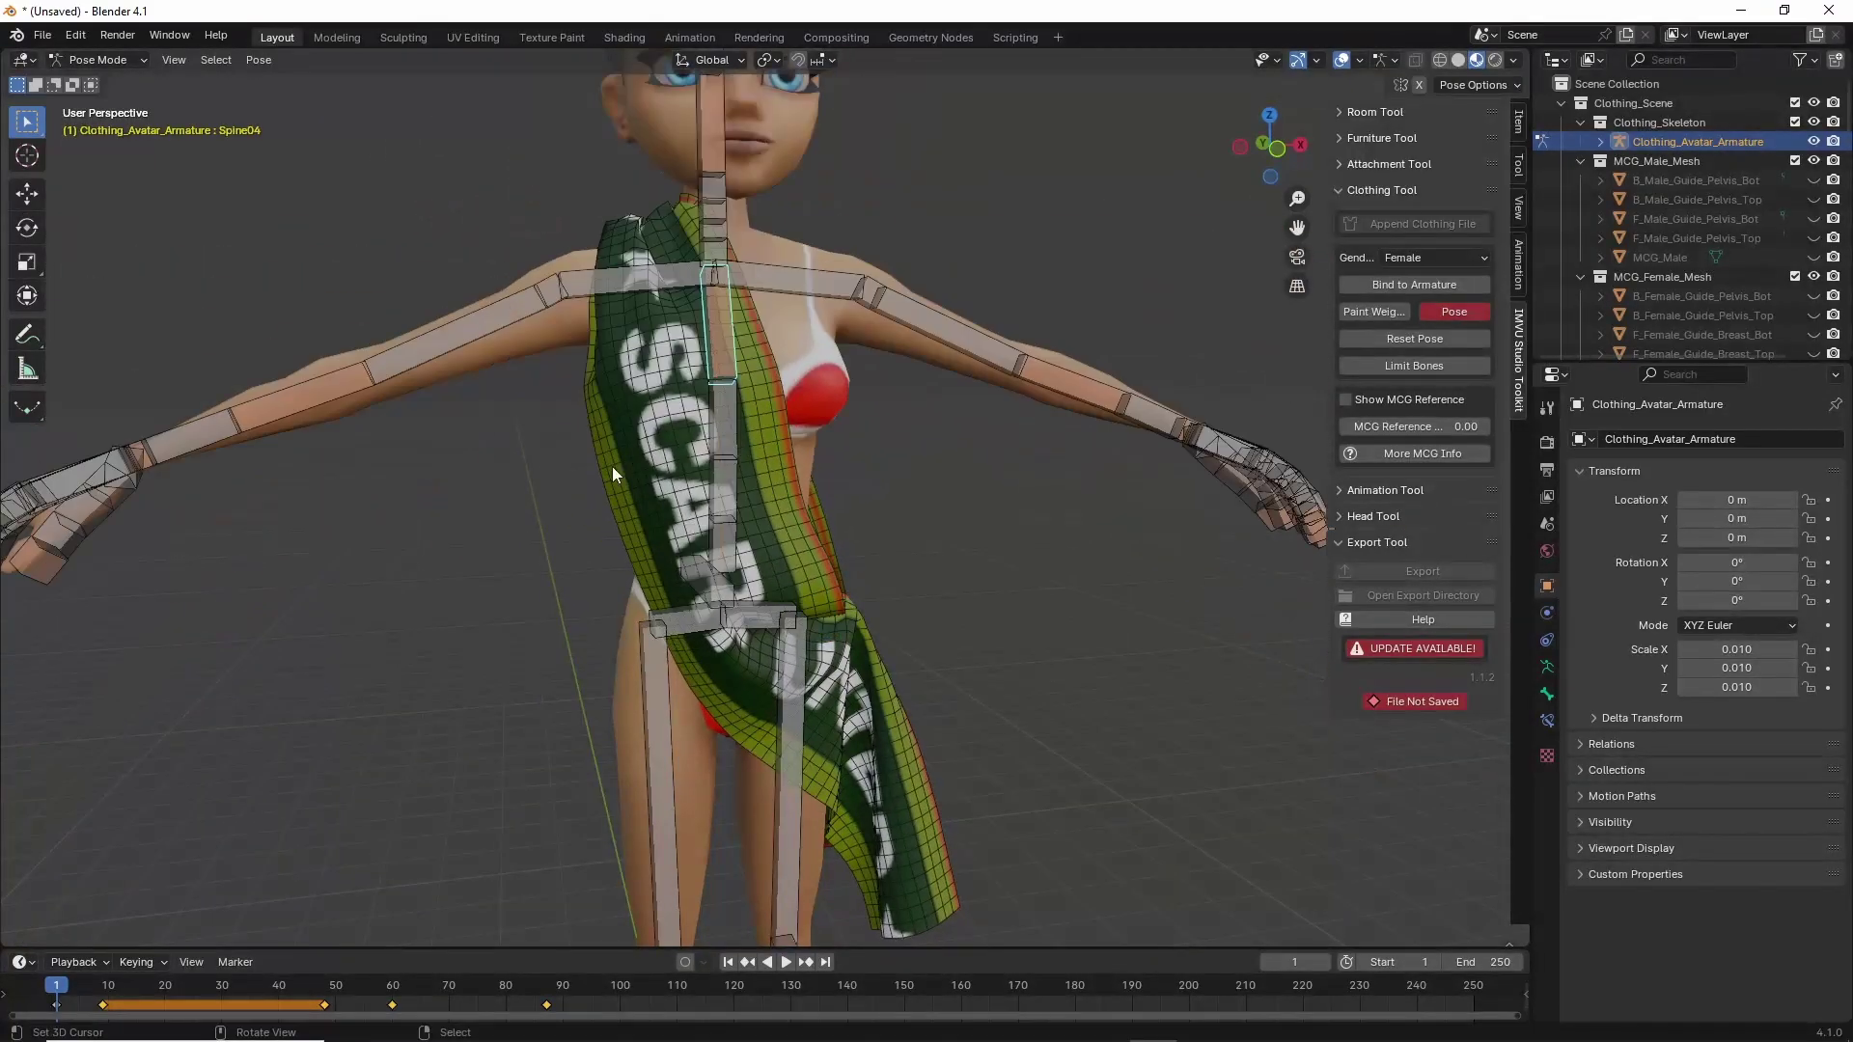
# Test-move the left and right calf bones to check how the lower part of the sash follows the legs.
pyautogui.scroll(-1, 709, 531)
pyautogui.moveTo(784, 560)
pyautogui.mouseDown(button='middle')
pyautogui.moveTo(701, 560)
pyautogui.moveTo(774, 579)
pyautogui.mouseUp(button='middle')
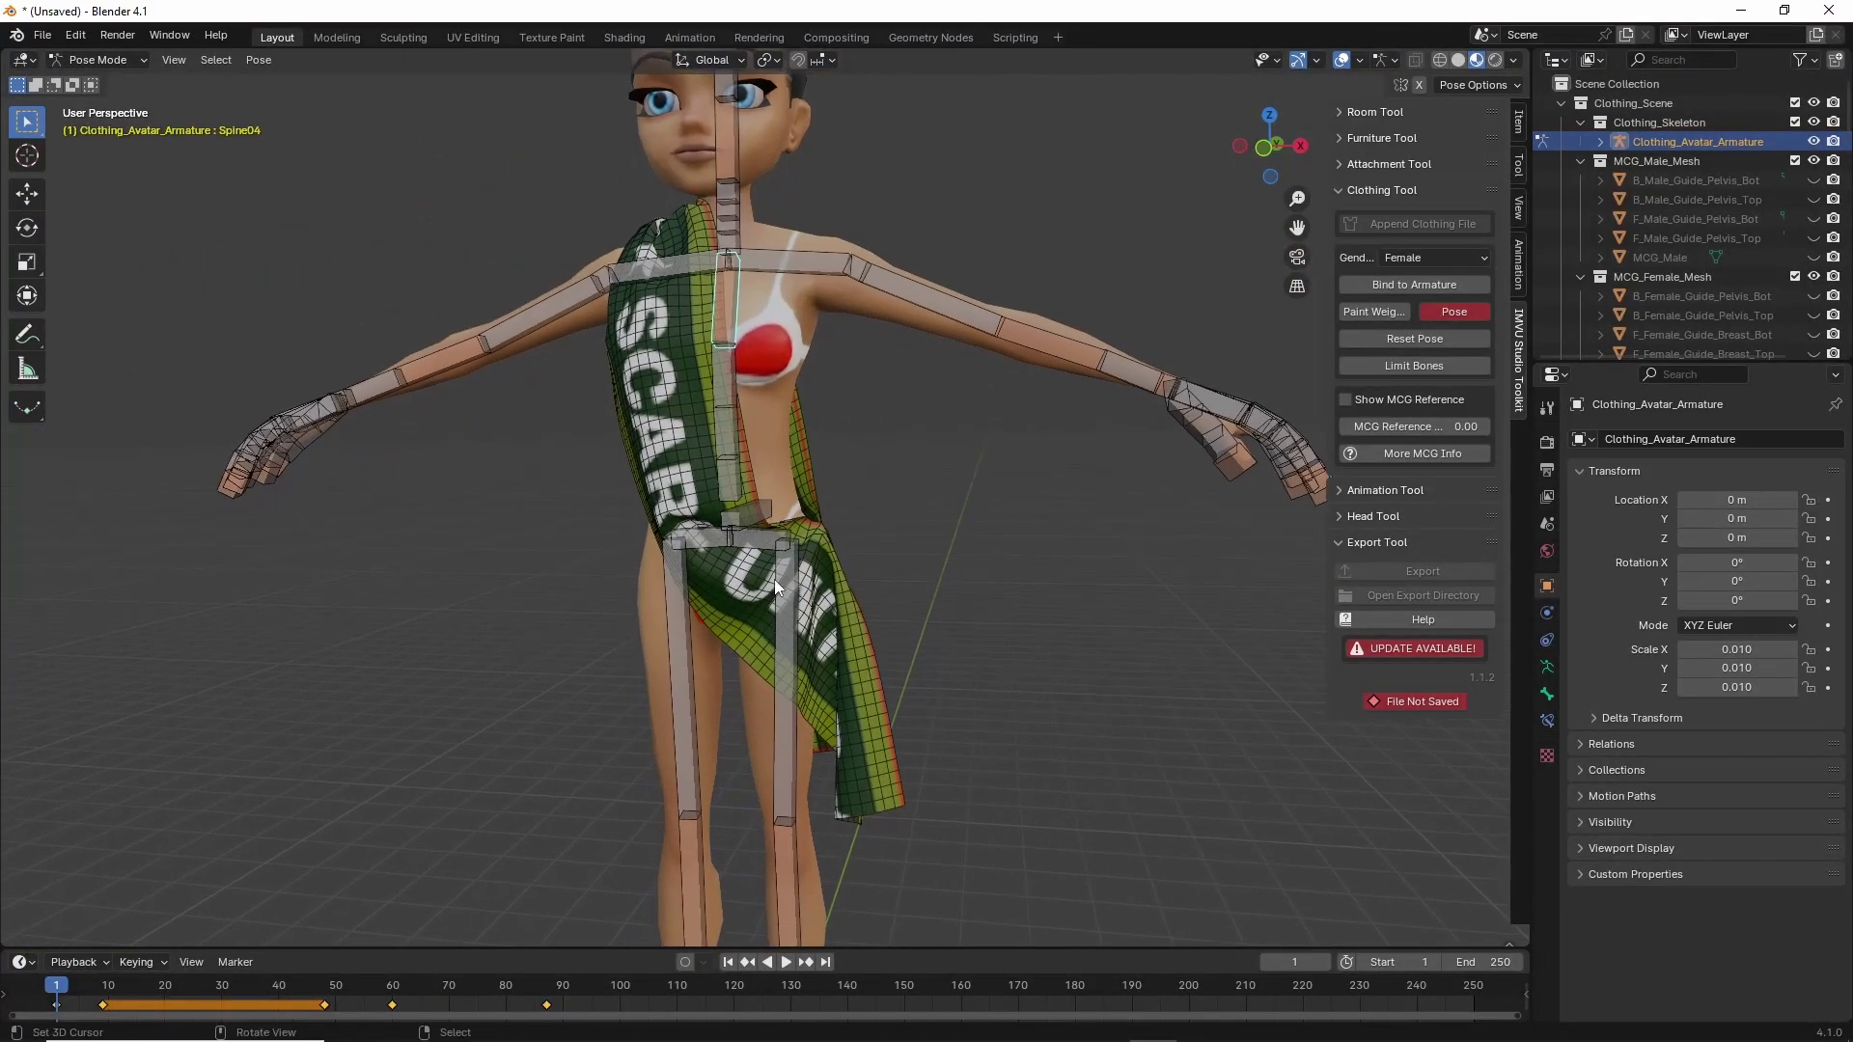
pyautogui.click(781, 857)
pyautogui.press('g')
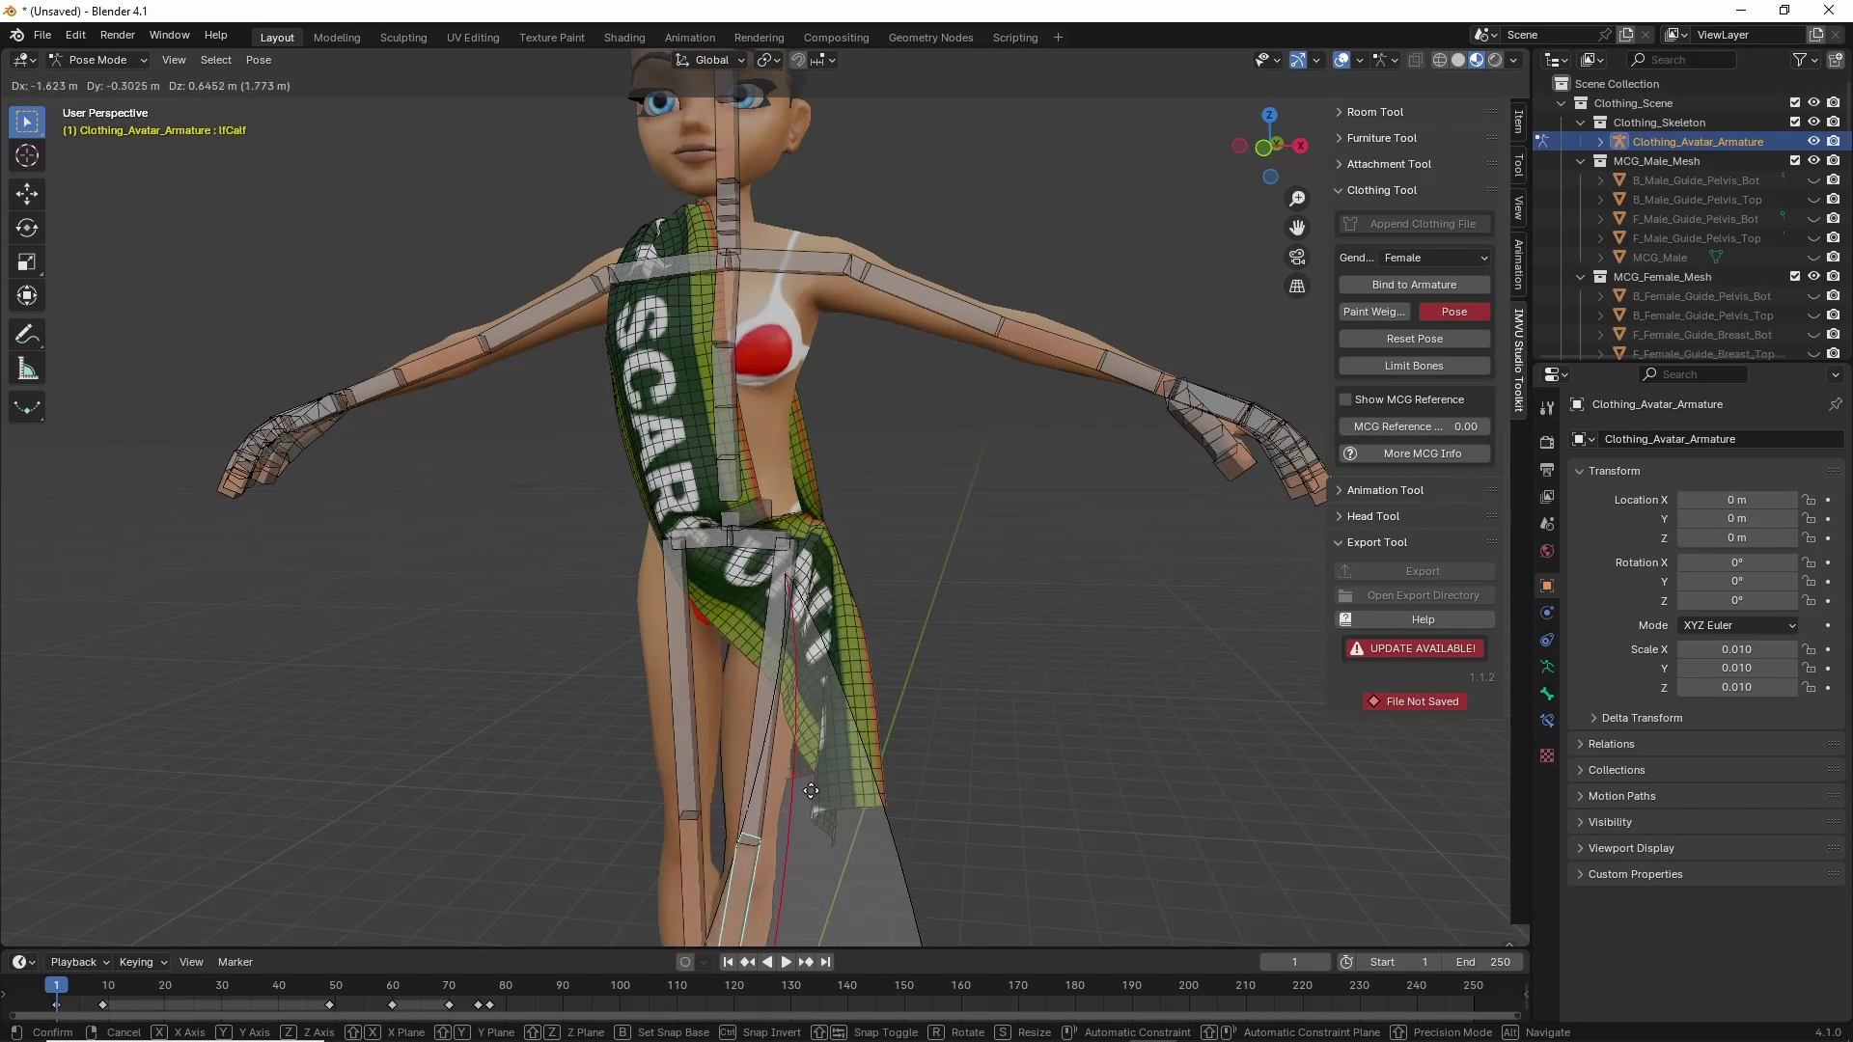
pyautogui.rightClick(654, 871)
pyautogui.click(708, 869)
pyautogui.press('g')
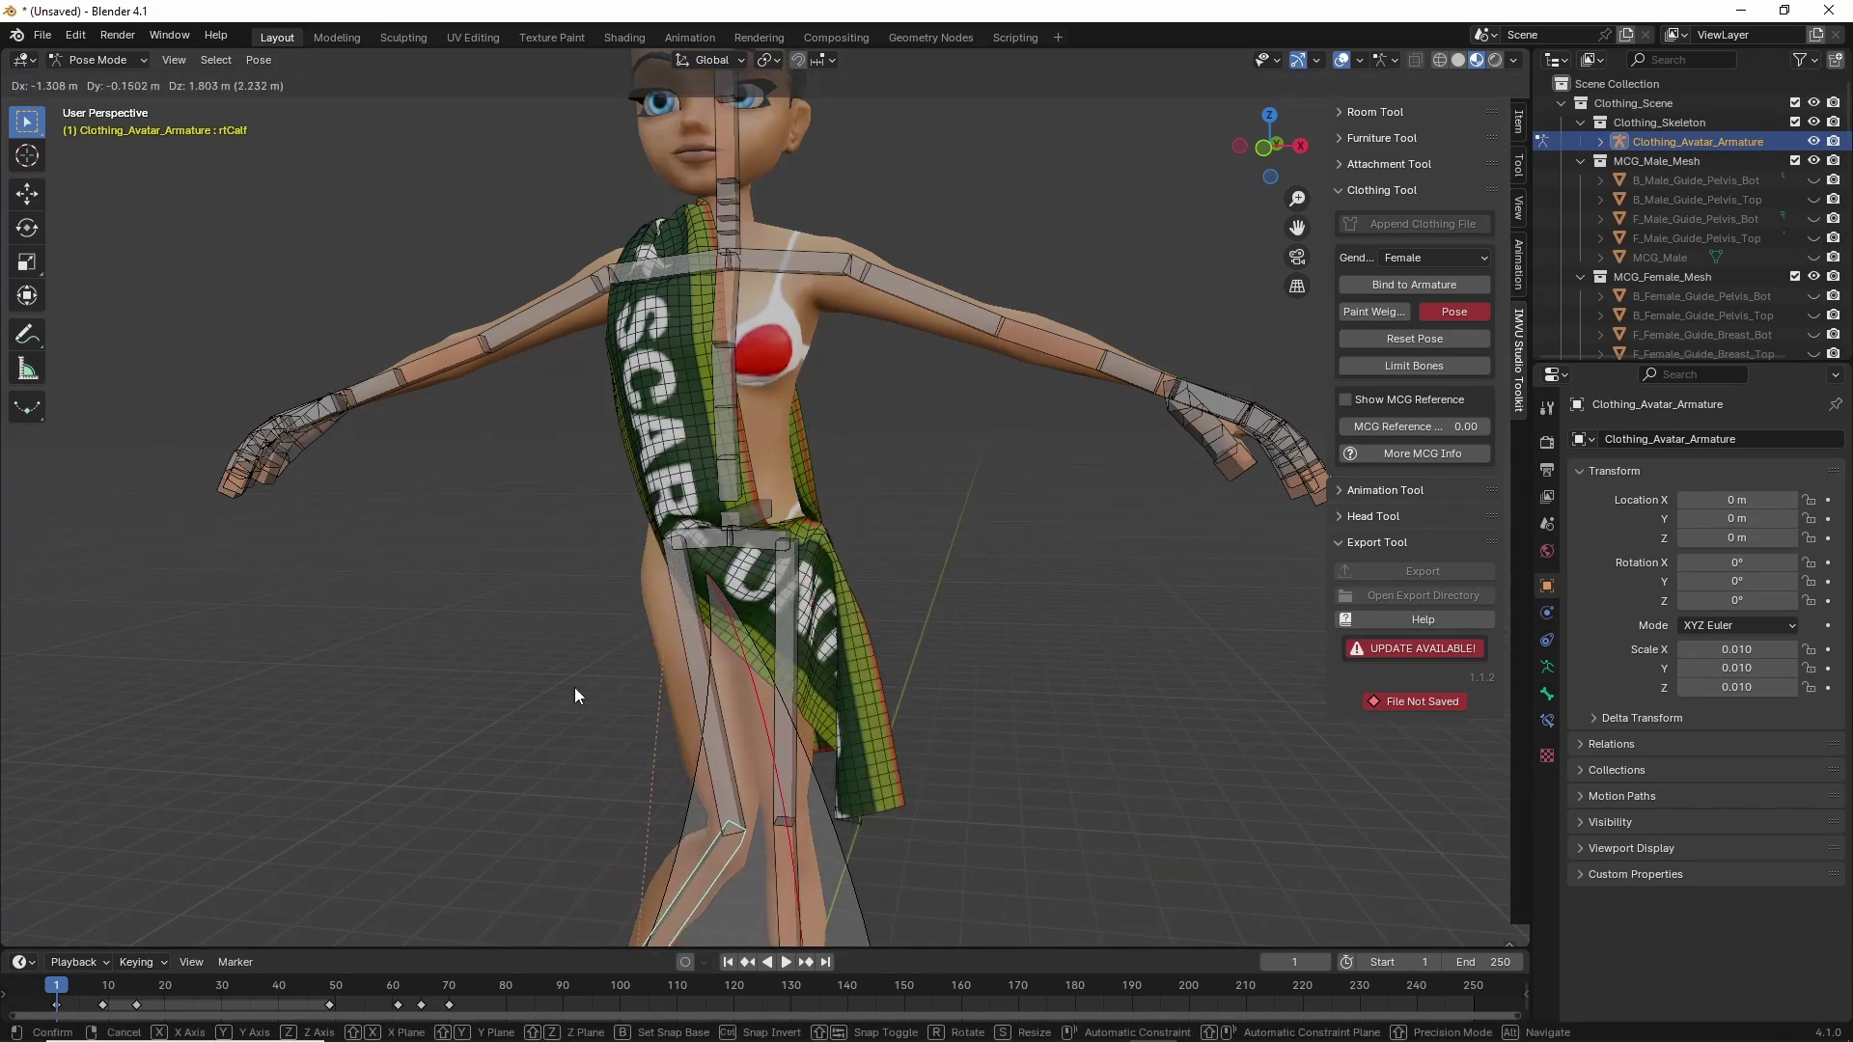
pyautogui.rightClick(579, 668)
# Test-move both elbow bones from a front view to check how the sash's loose hanging end reacts to the arms.
pyautogui.moveTo(585, 637); pyautogui.dragTo(771, 635, button='middle')
pyautogui.moveTo(709, 555); pyautogui.dragTo(946, 383, button='middle')
pyautogui.click(947, 384)
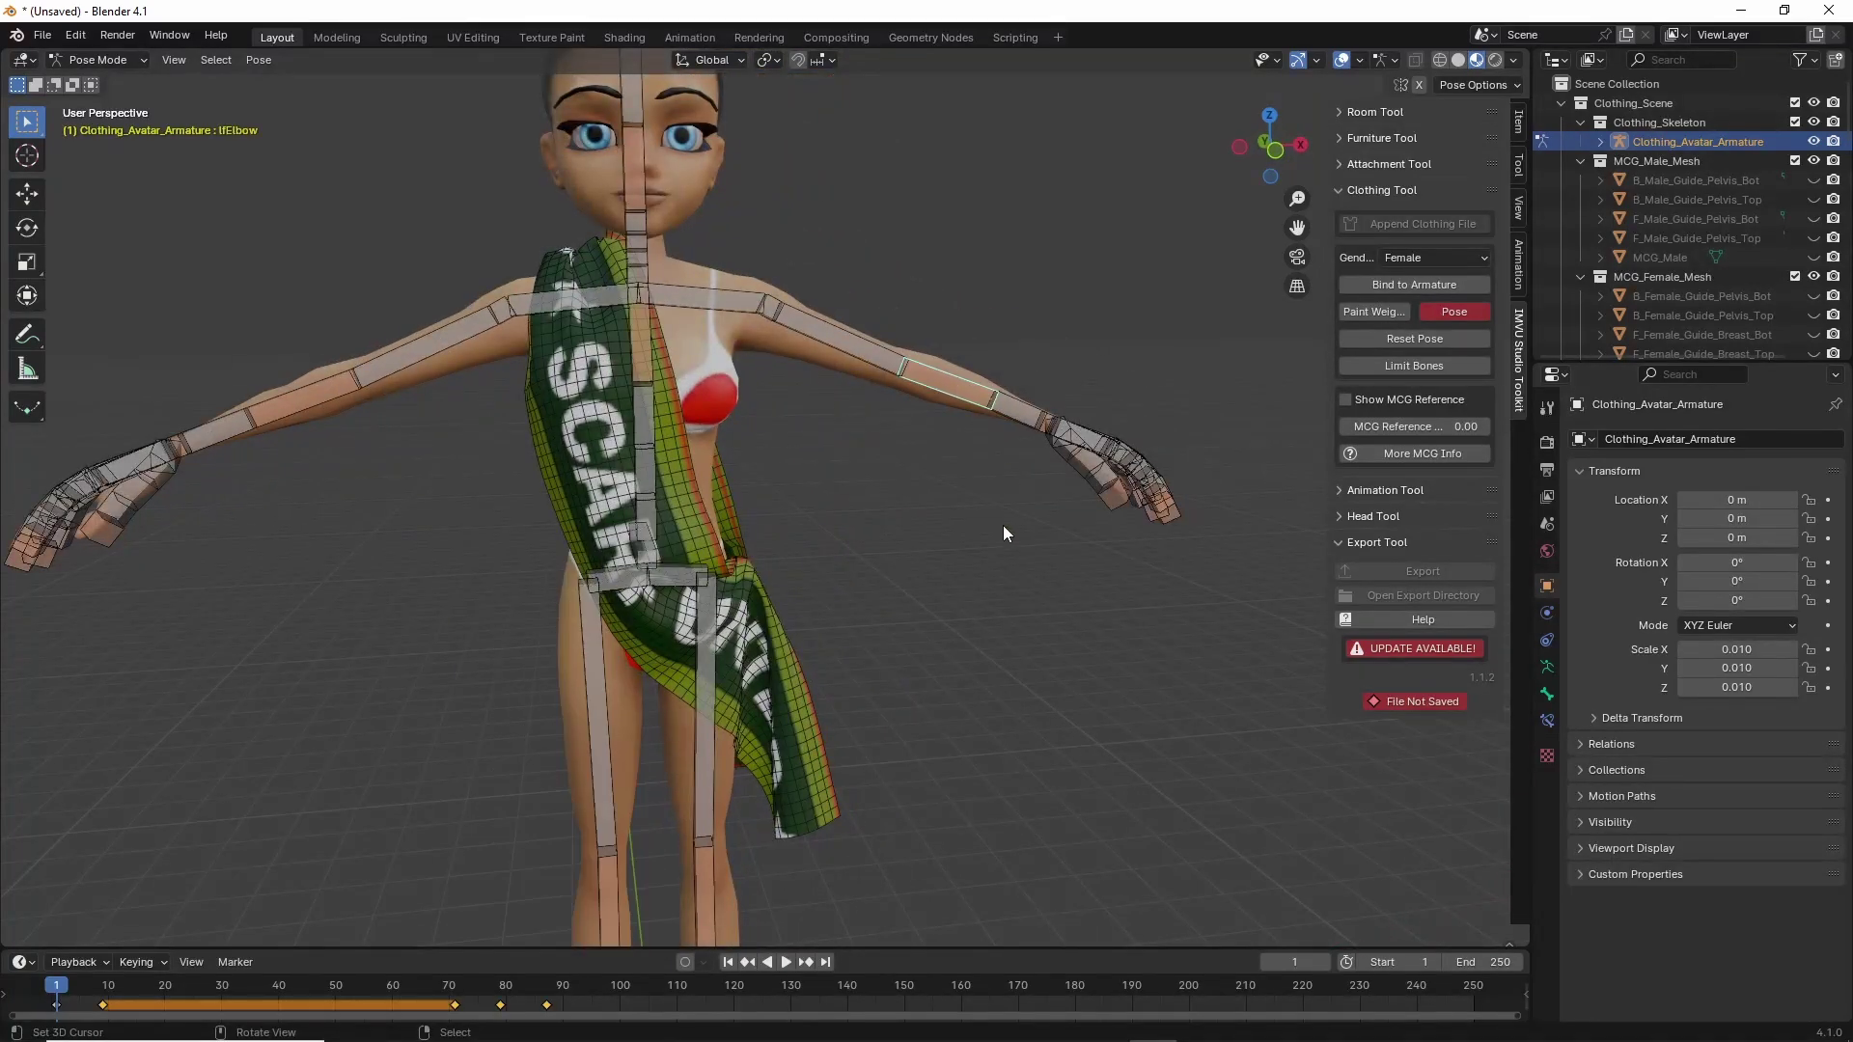
pyautogui.press('g')
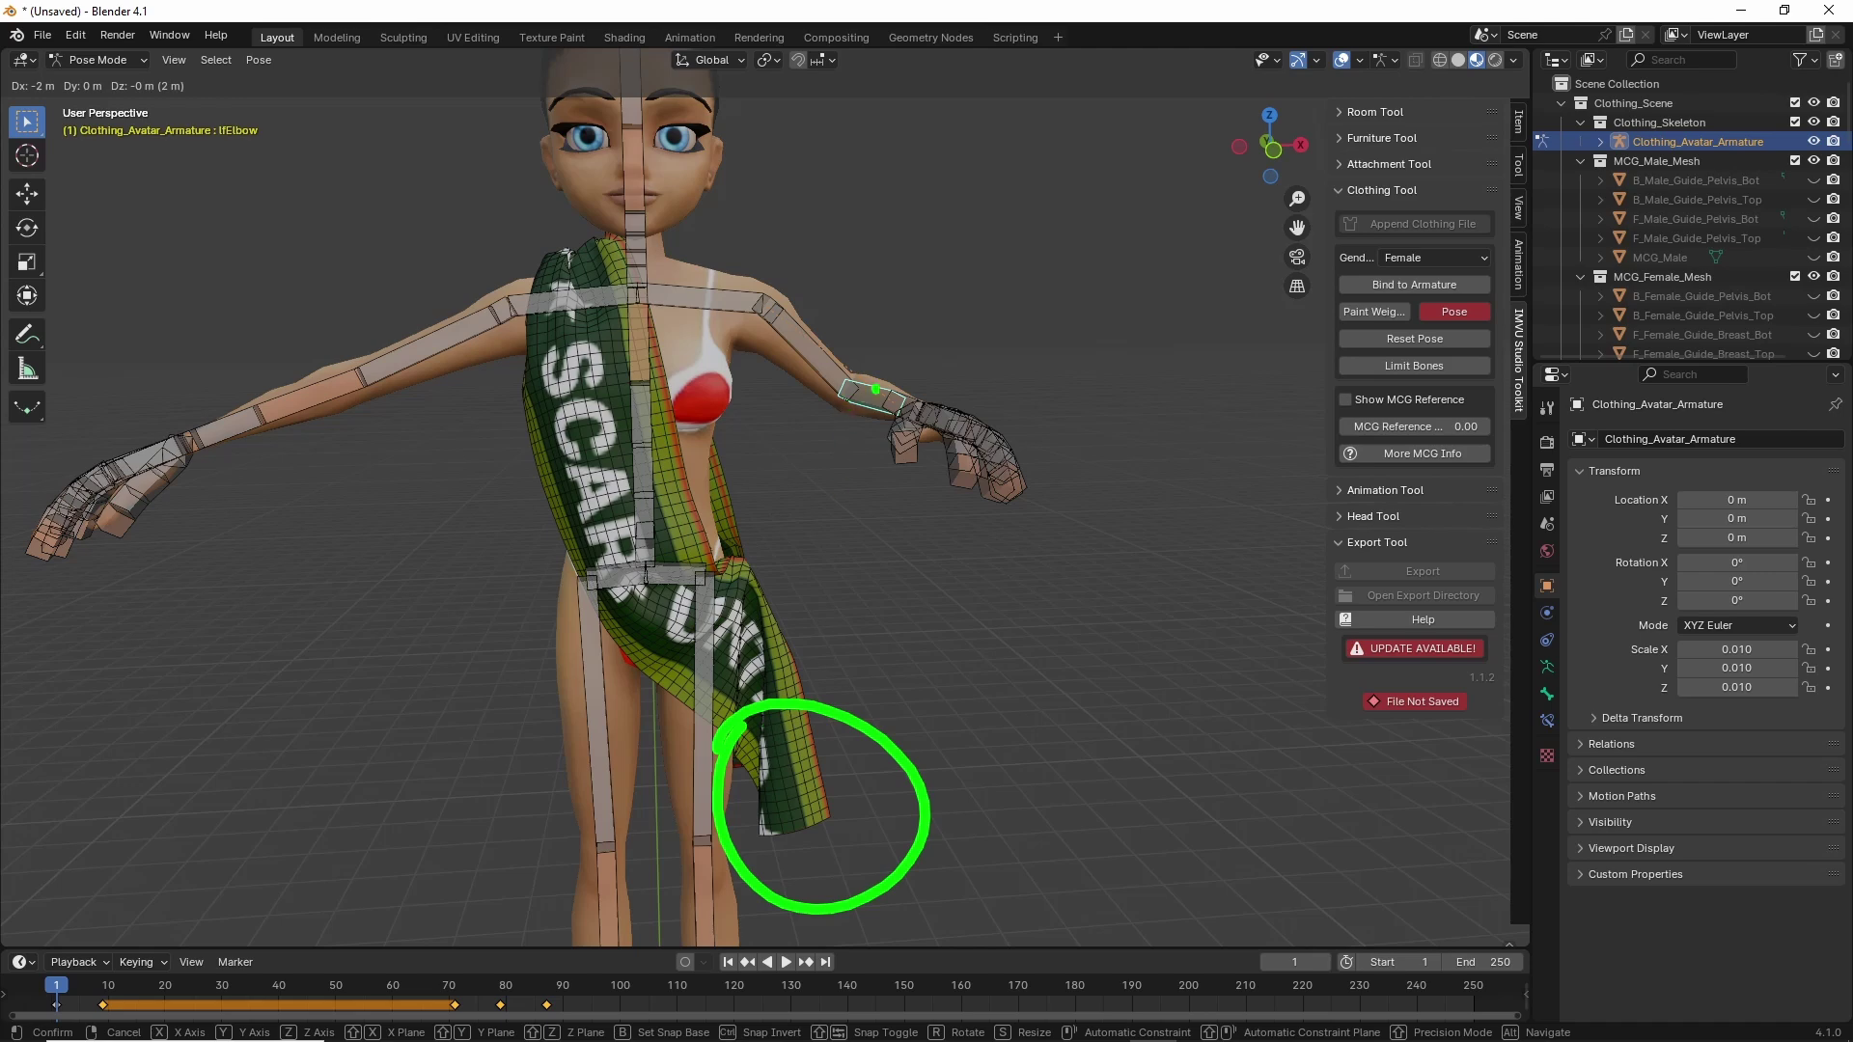
pyautogui.press('Escape')
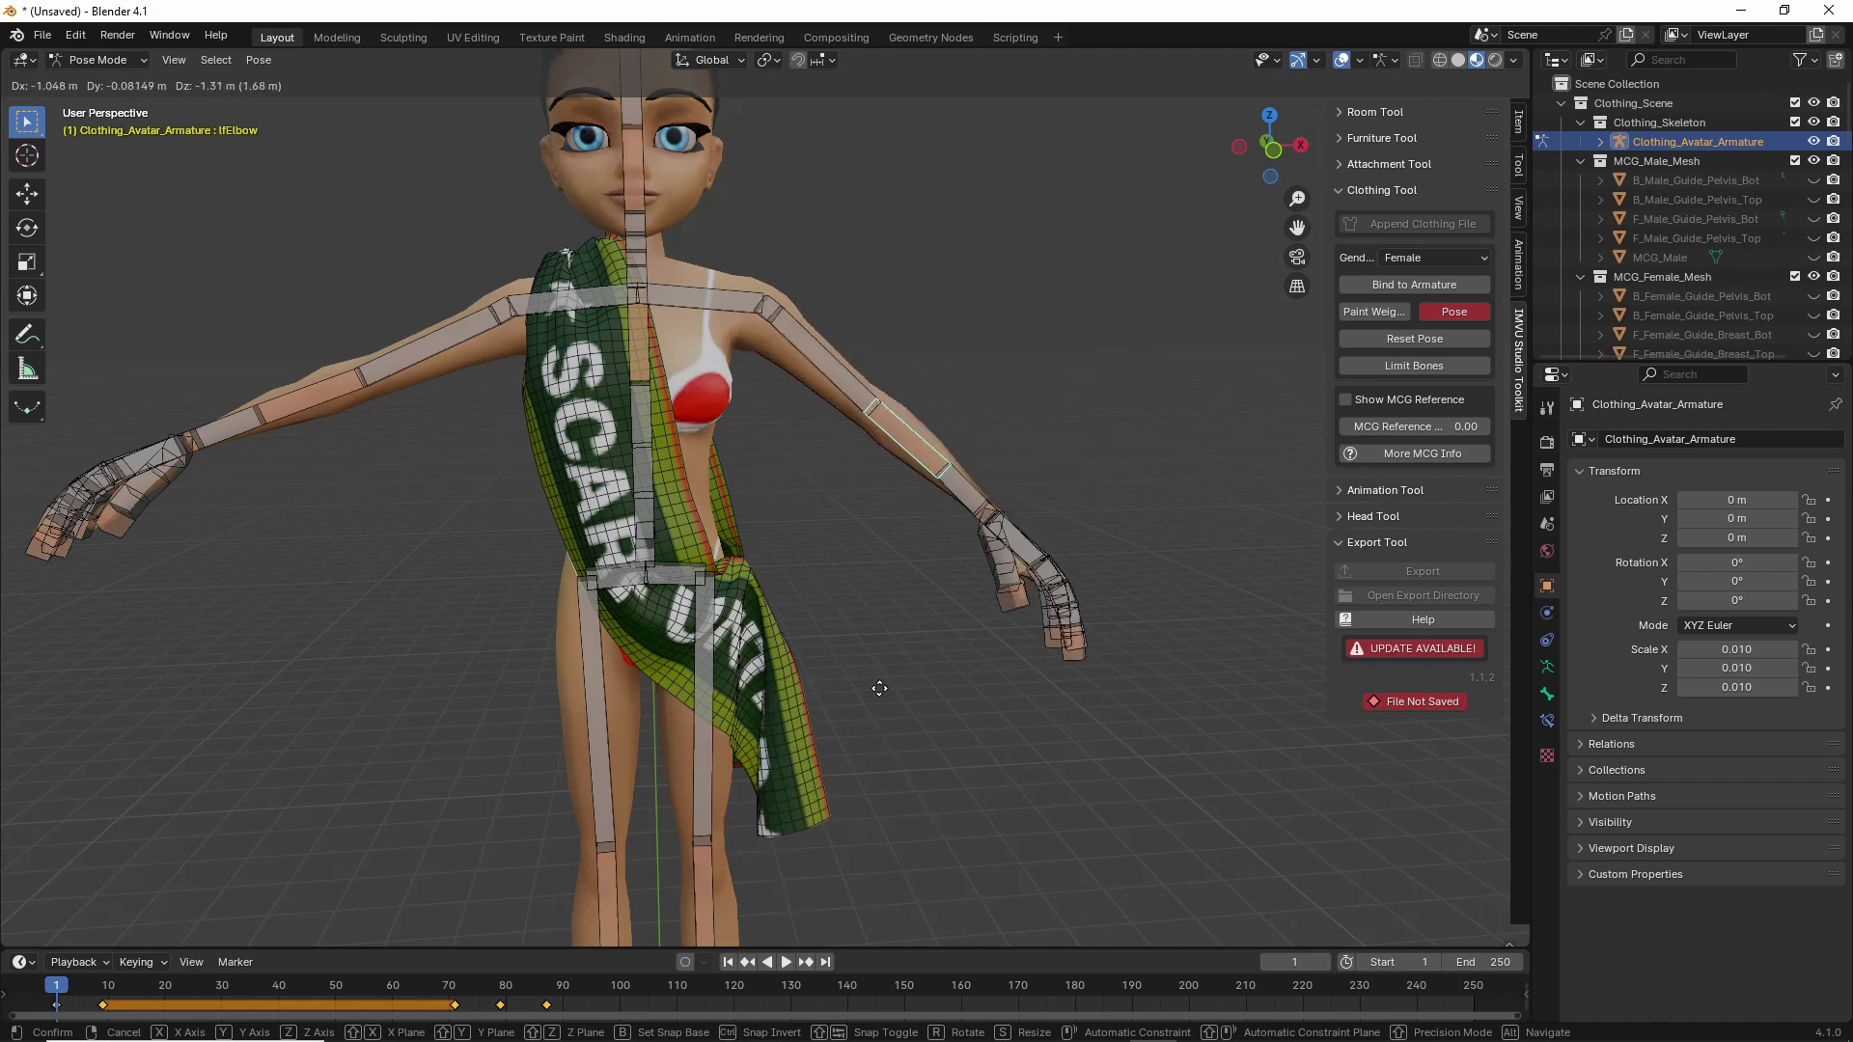
pyautogui.click(309, 379)
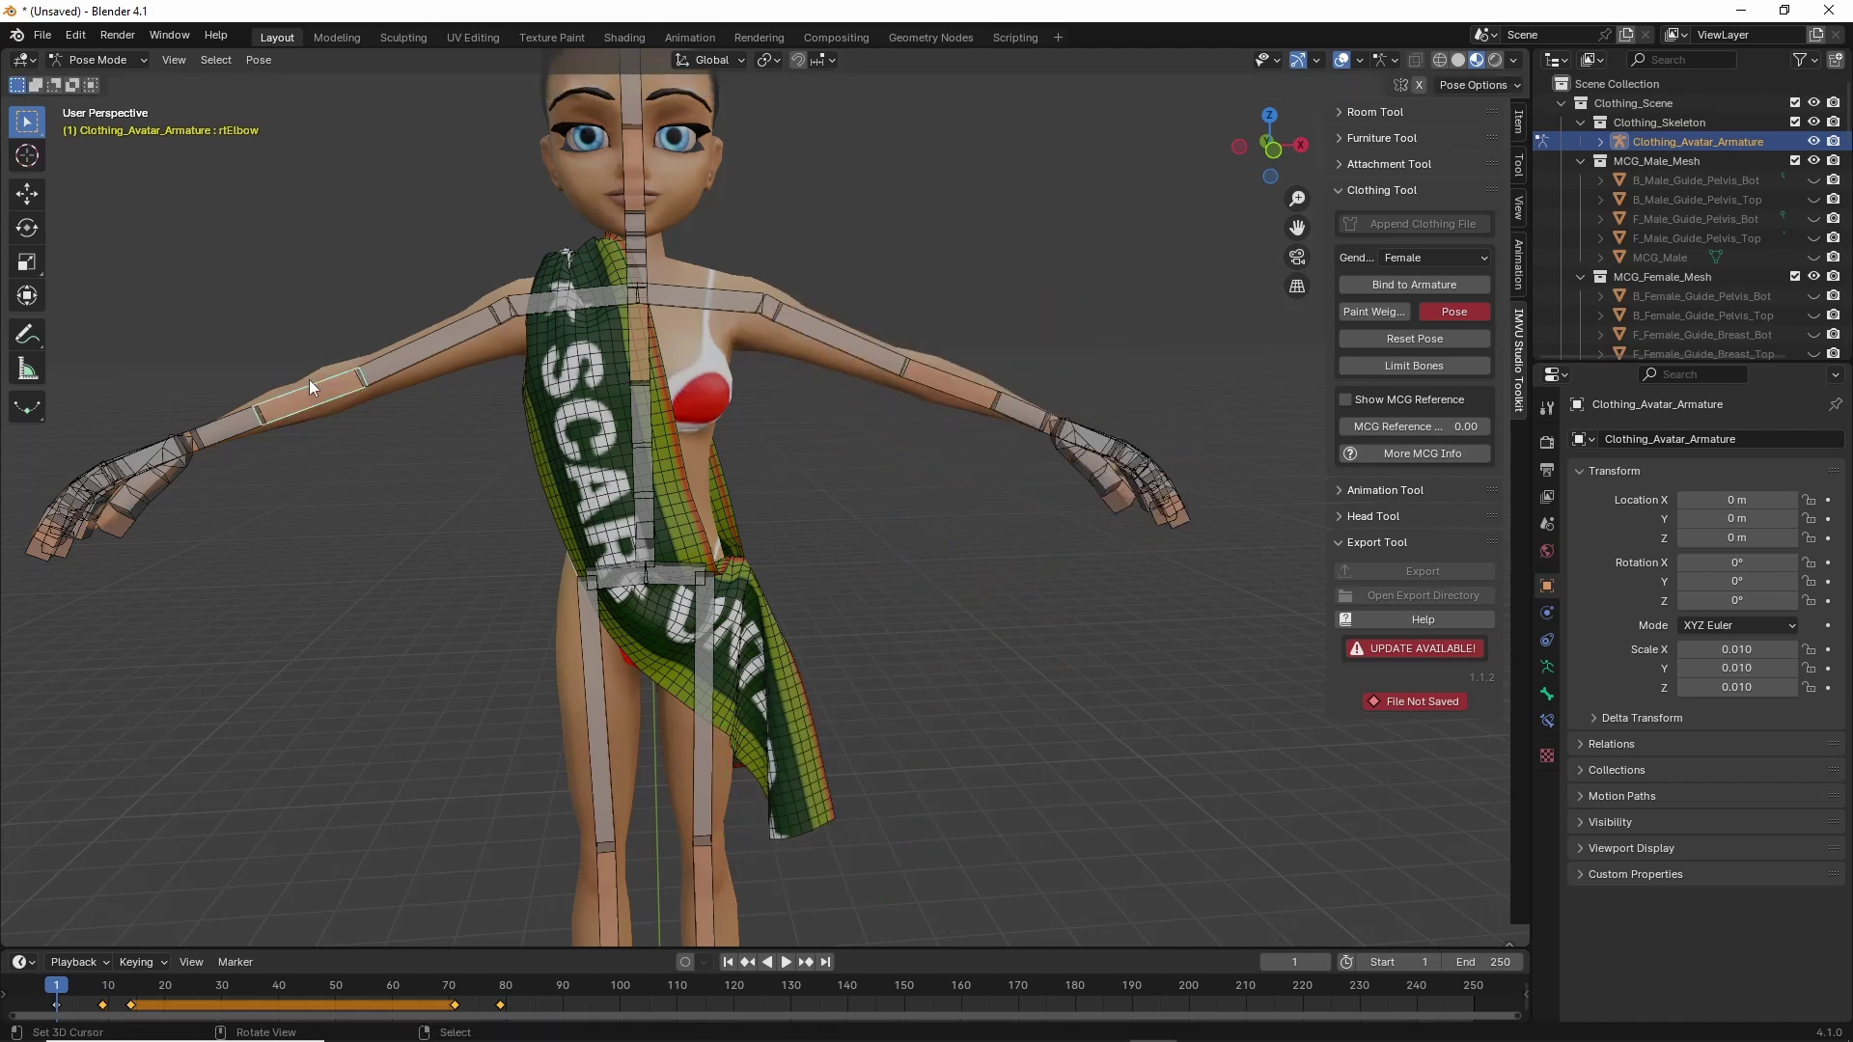
pyautogui.press('g')
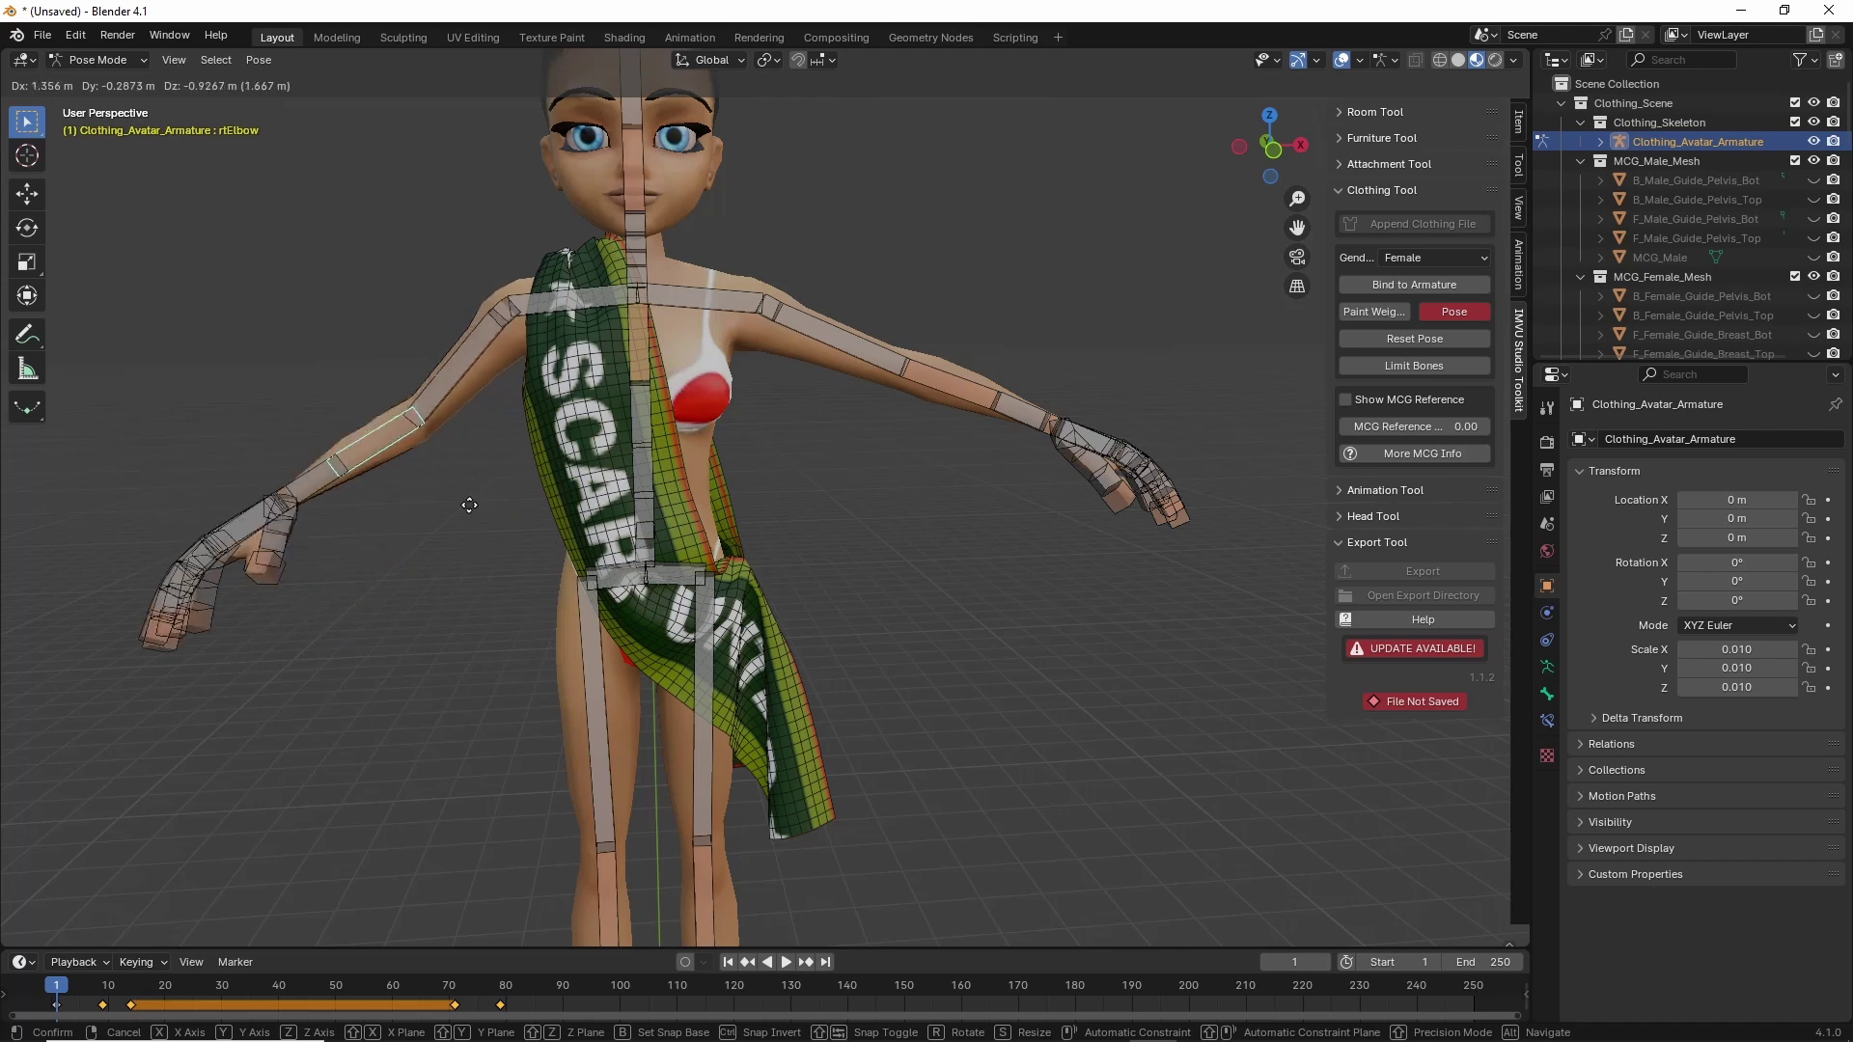
pyautogui.rightClick(467, 503)
# Test-move the Head bone to check its influence on the sash around the neck and shoulder.
pyautogui.moveTo(572, 383); pyautogui.dragTo(599, 394, button='middle')
pyautogui.rightClick(633, 173)
pyautogui.press('r')
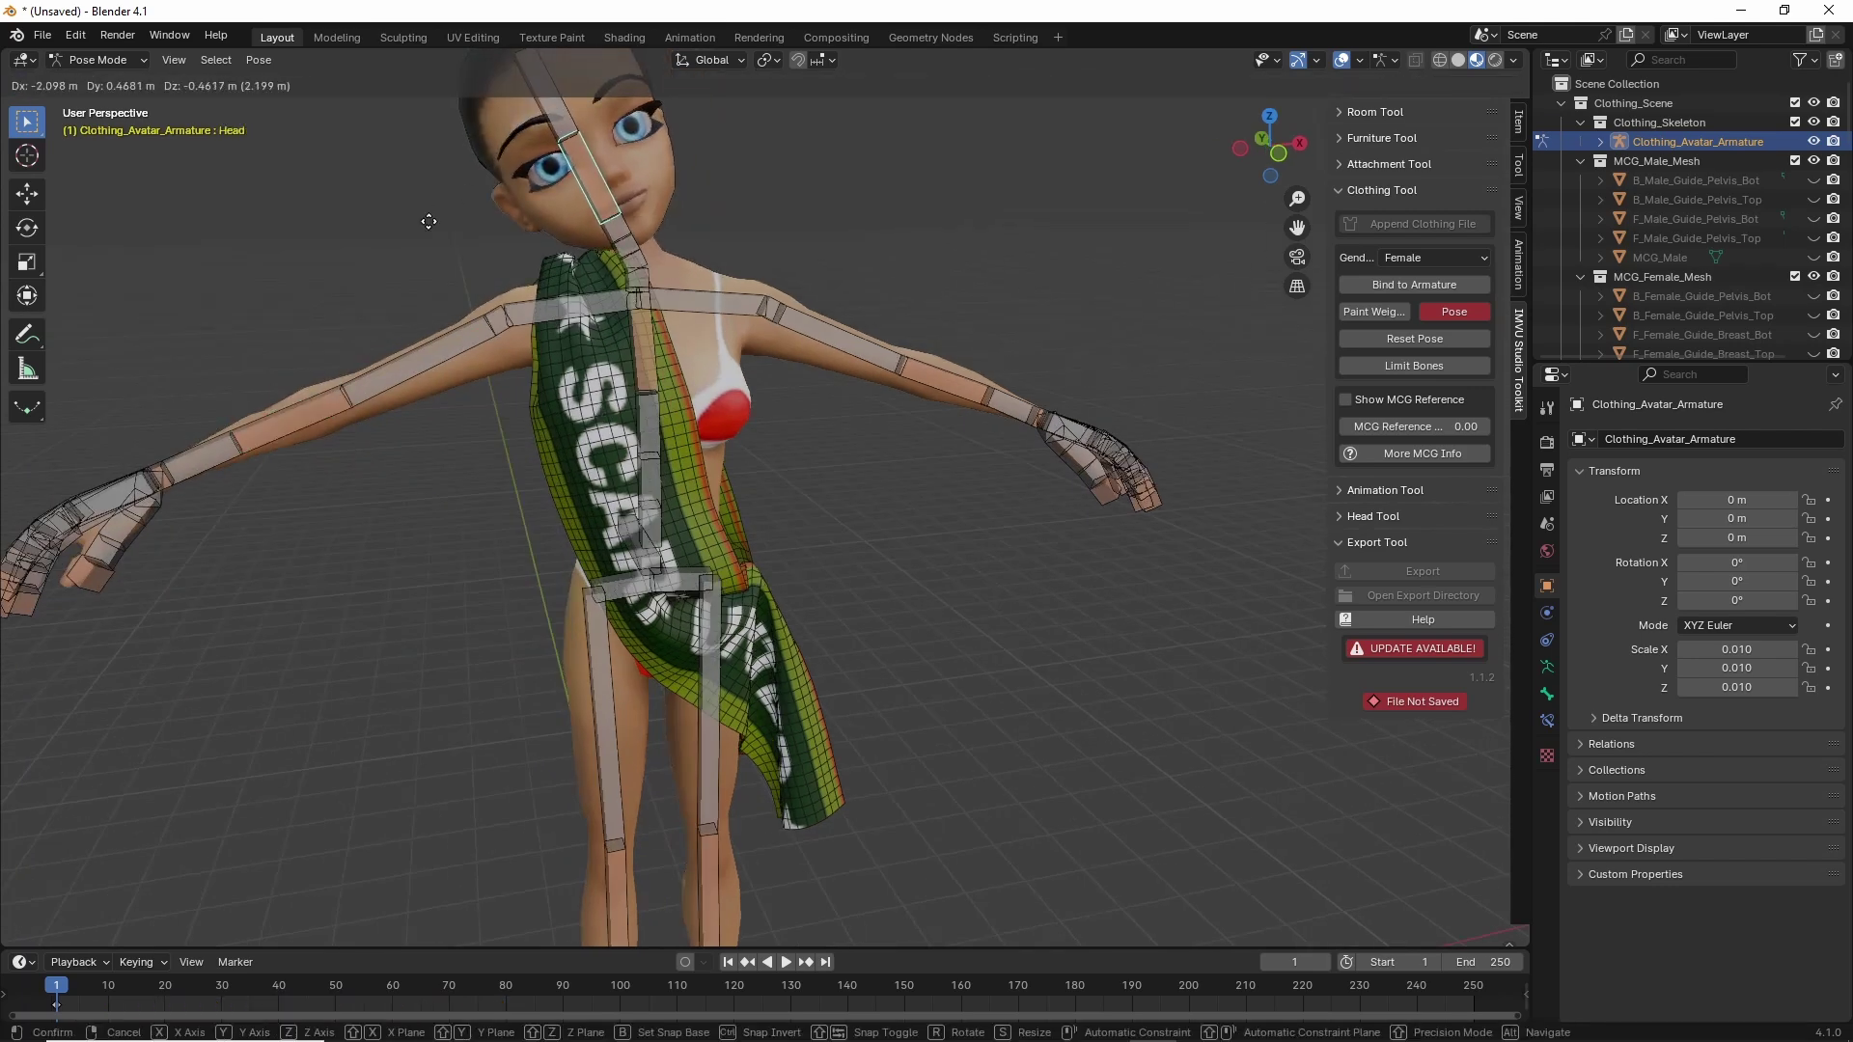
pyautogui.rightClick(669, 361)
# Test-move the Spine04 bone from the front, side and back to check the sash's deformation around the torso.
pyautogui.scroll(2, 669, 361)
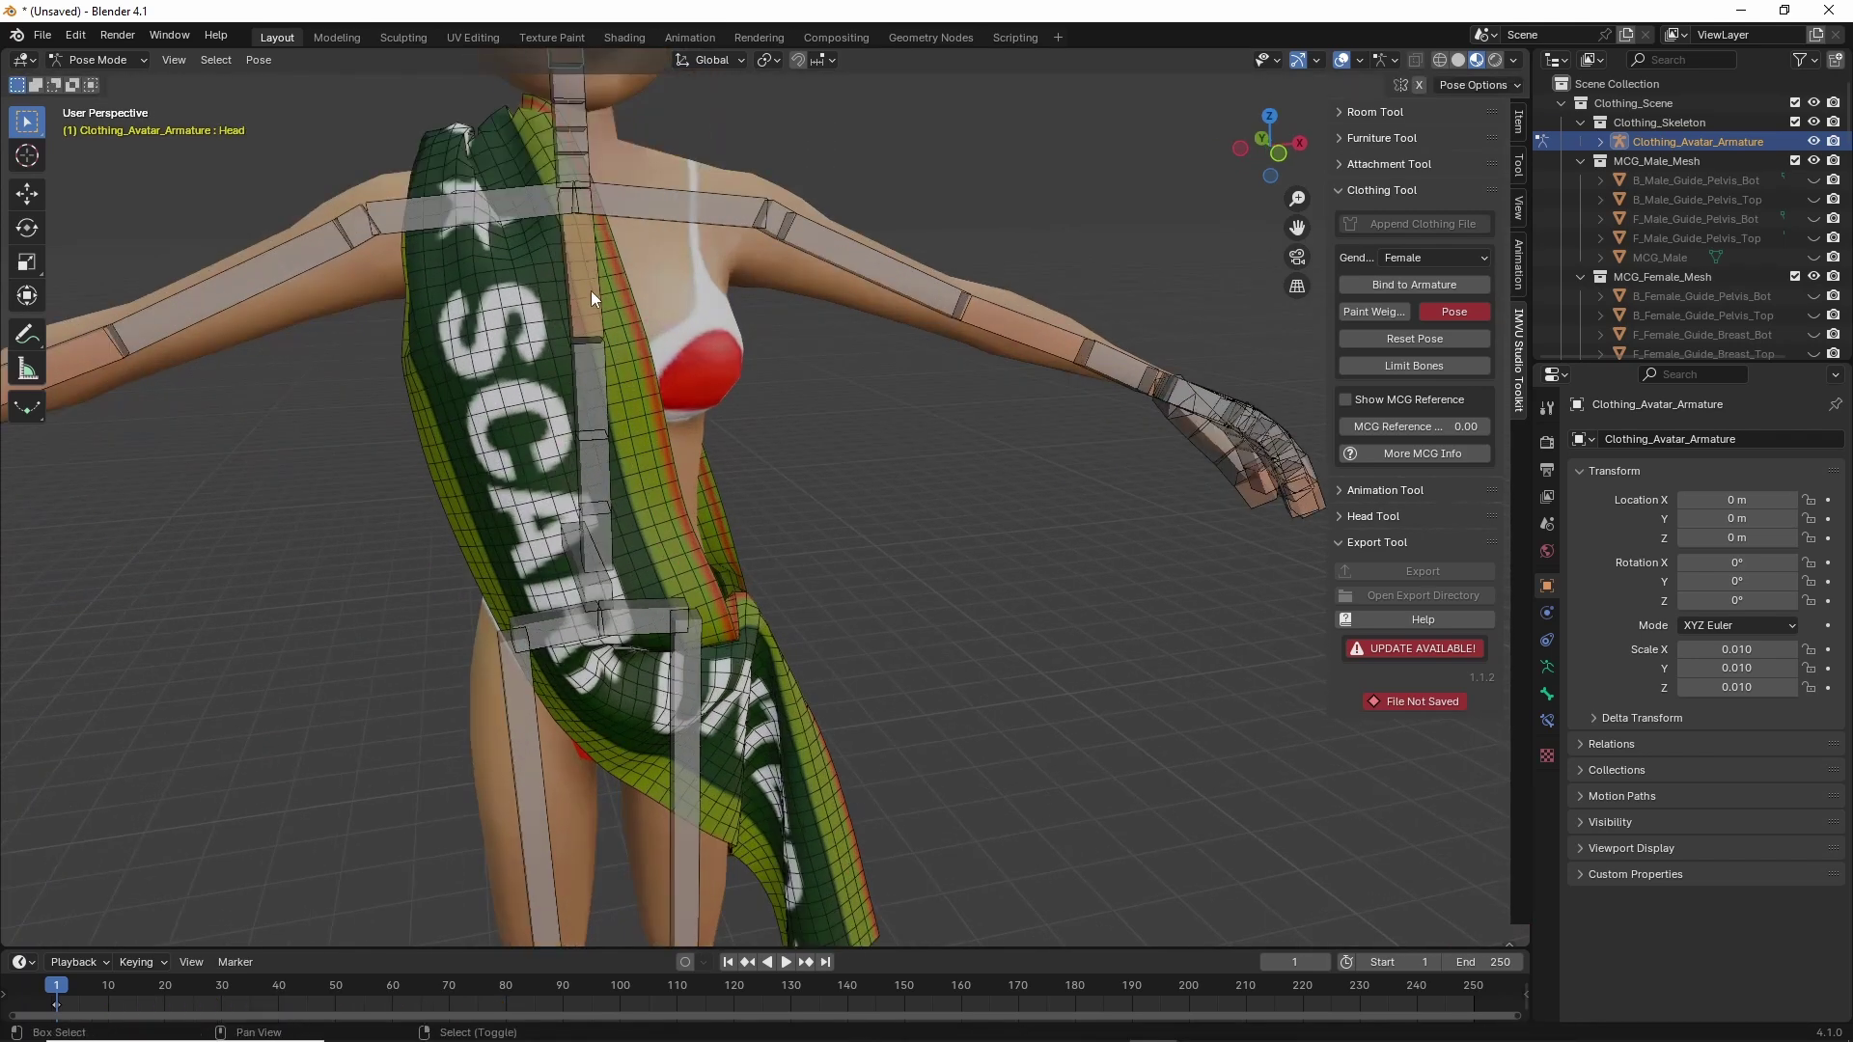
pyautogui.keyDown('shift'); pyautogui.moveTo(590, 291); pyautogui.dragTo(632, 502, button='middle'); pyautogui.keyUp('shift')
pyautogui.rightClick(627, 449)
pyautogui.press('g')
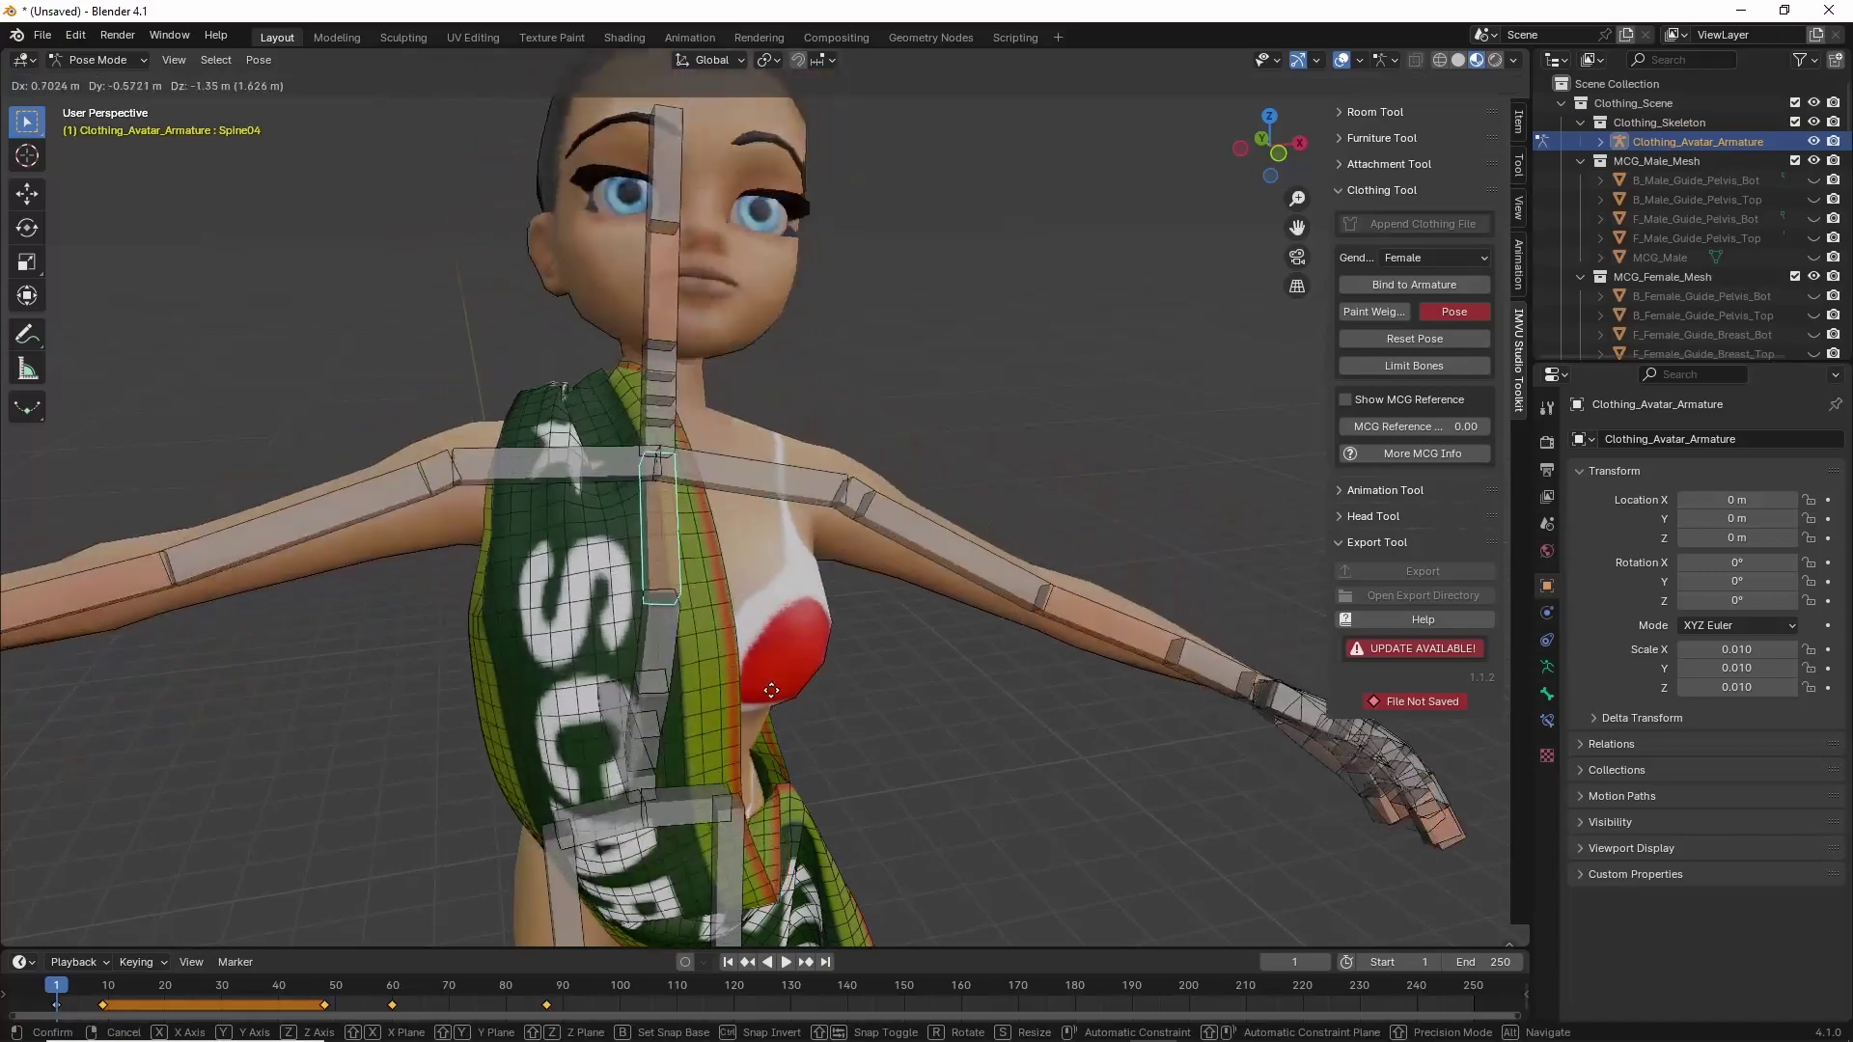
pyautogui.rightClick(554, 570)
pyautogui.moveTo(554, 570); pyautogui.dragTo(820, 570, button='middle')
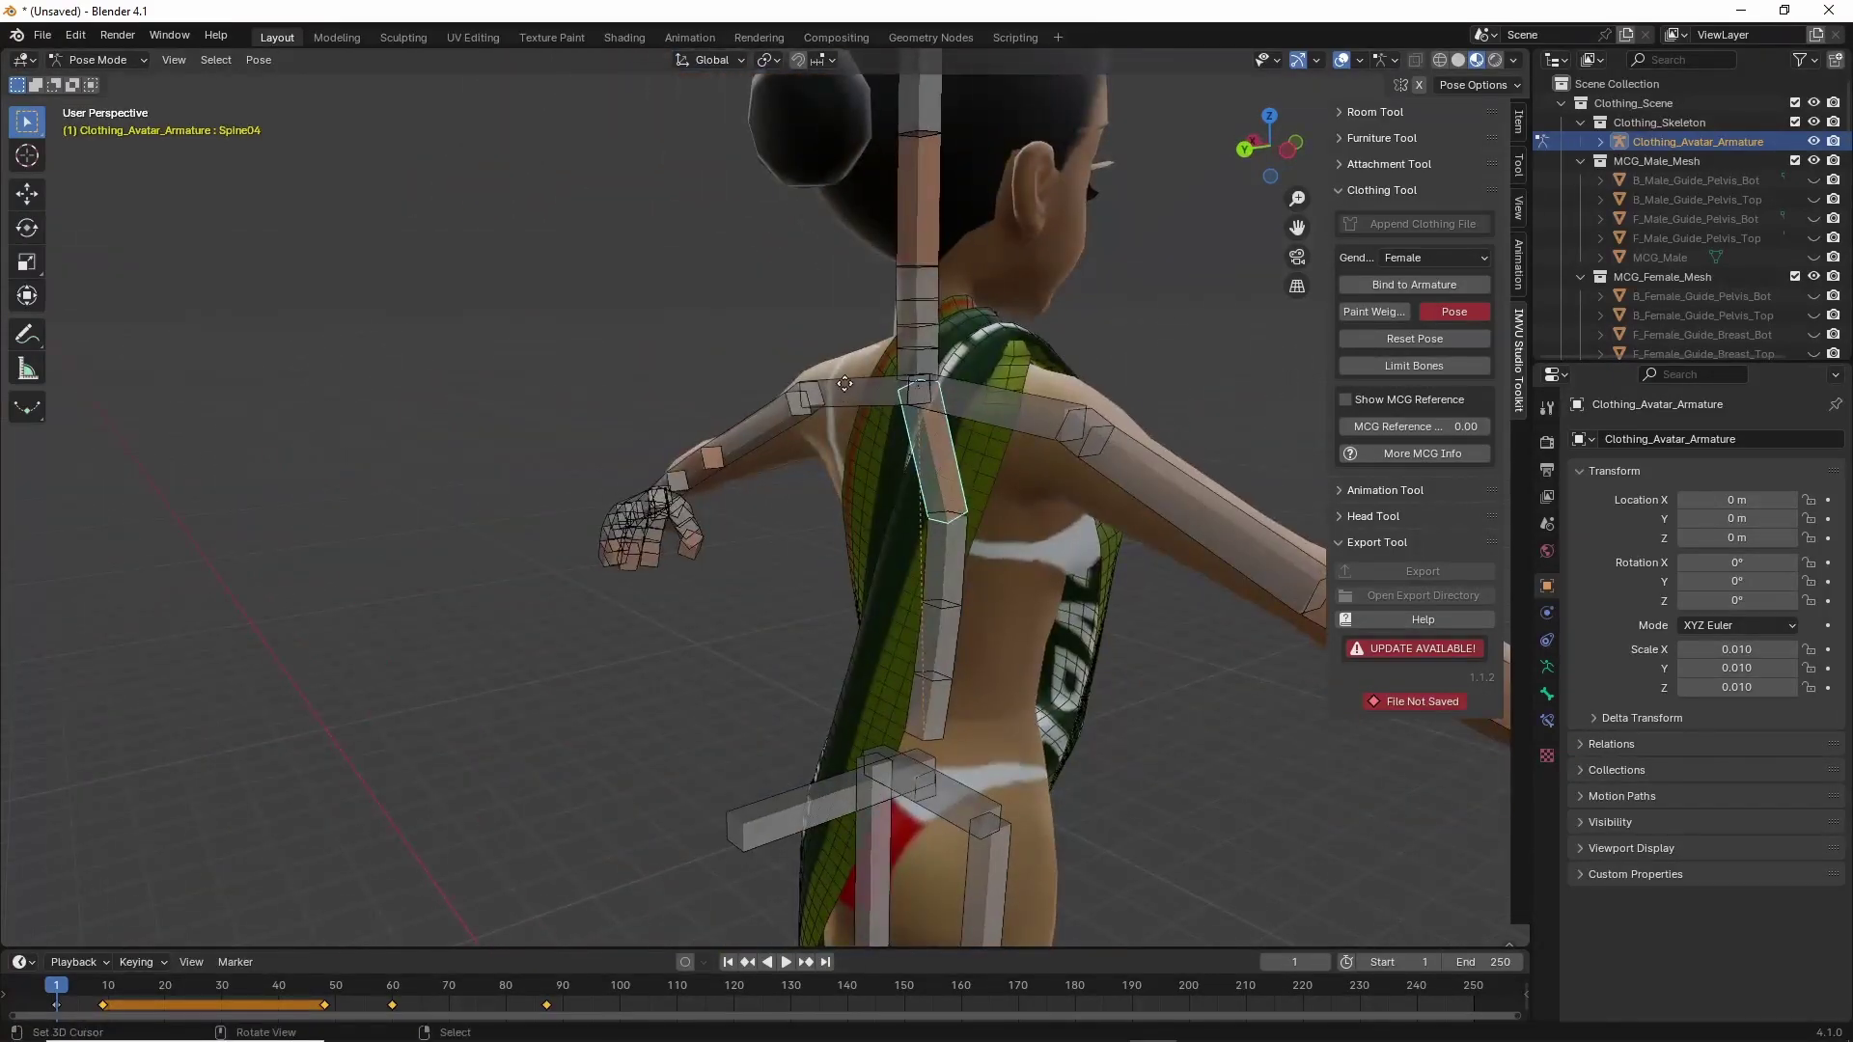
pyautogui.press('g')
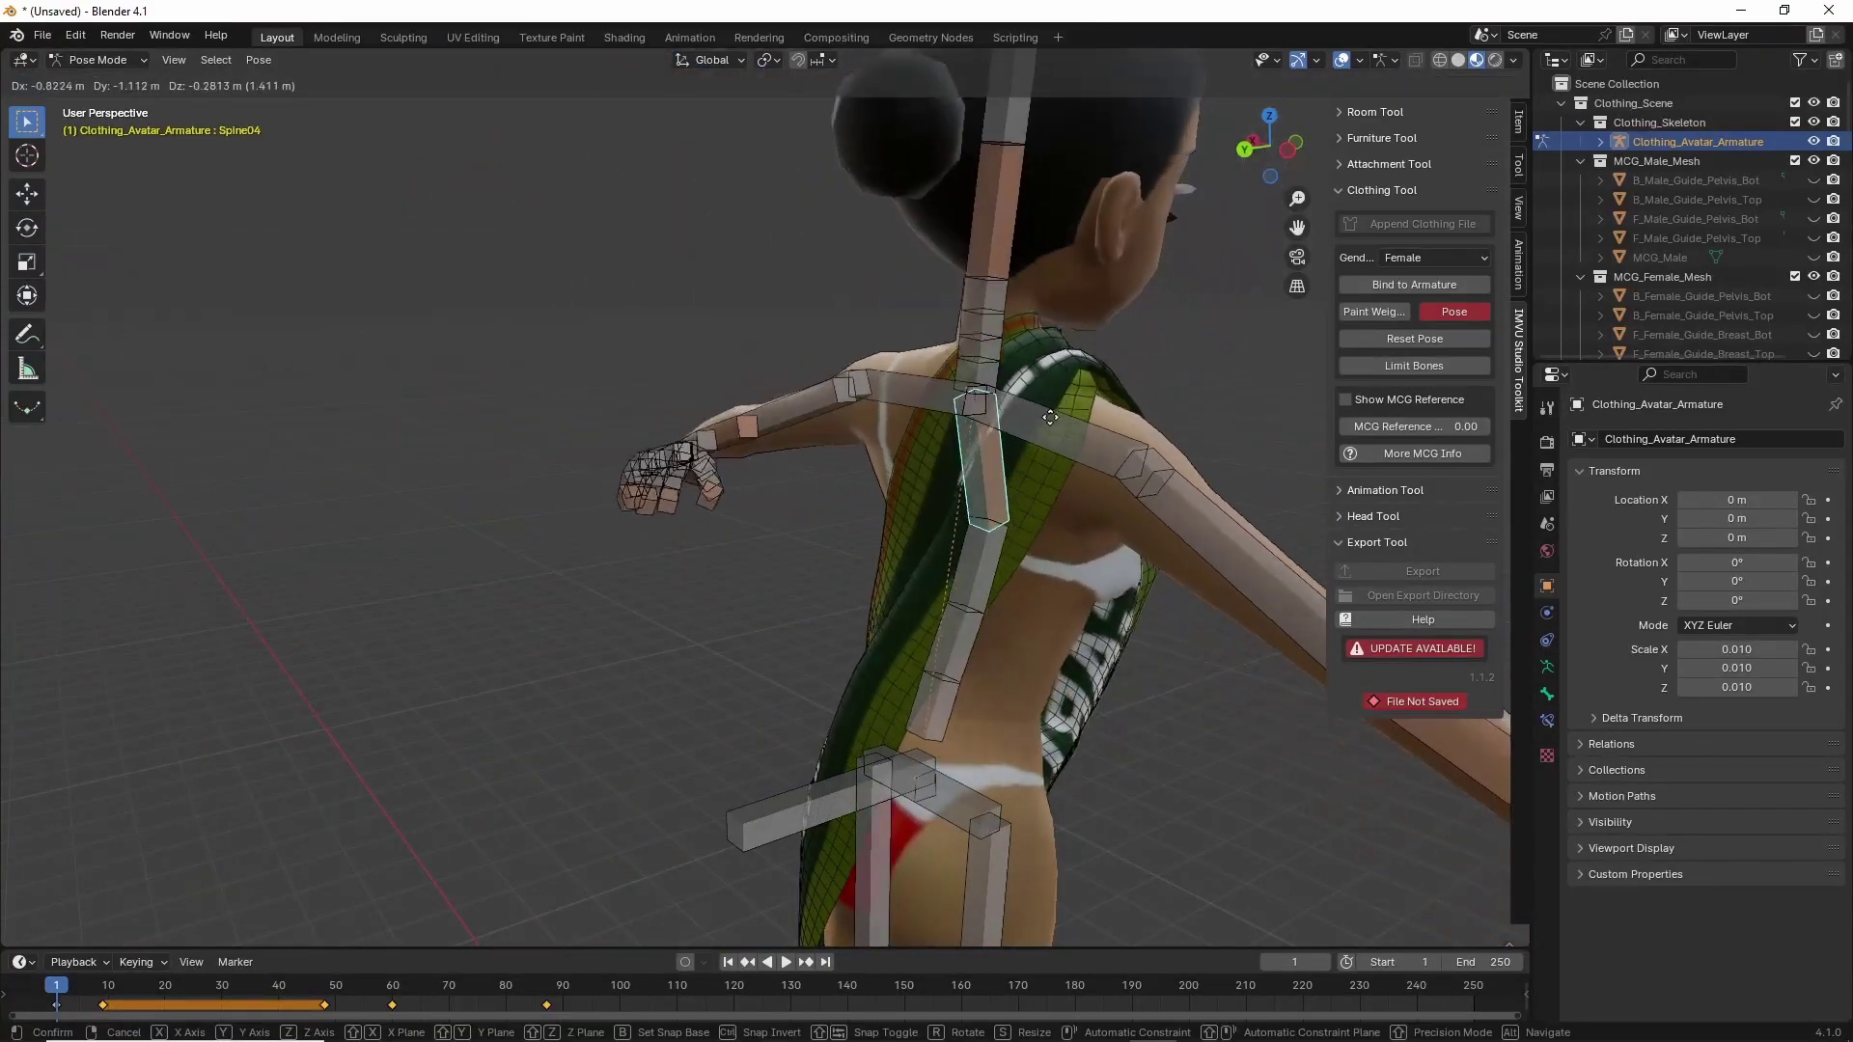
pyautogui.rightClick(880, 666)
pyautogui.moveTo(880, 666); pyautogui.dragTo(1005, 664, button='middle')
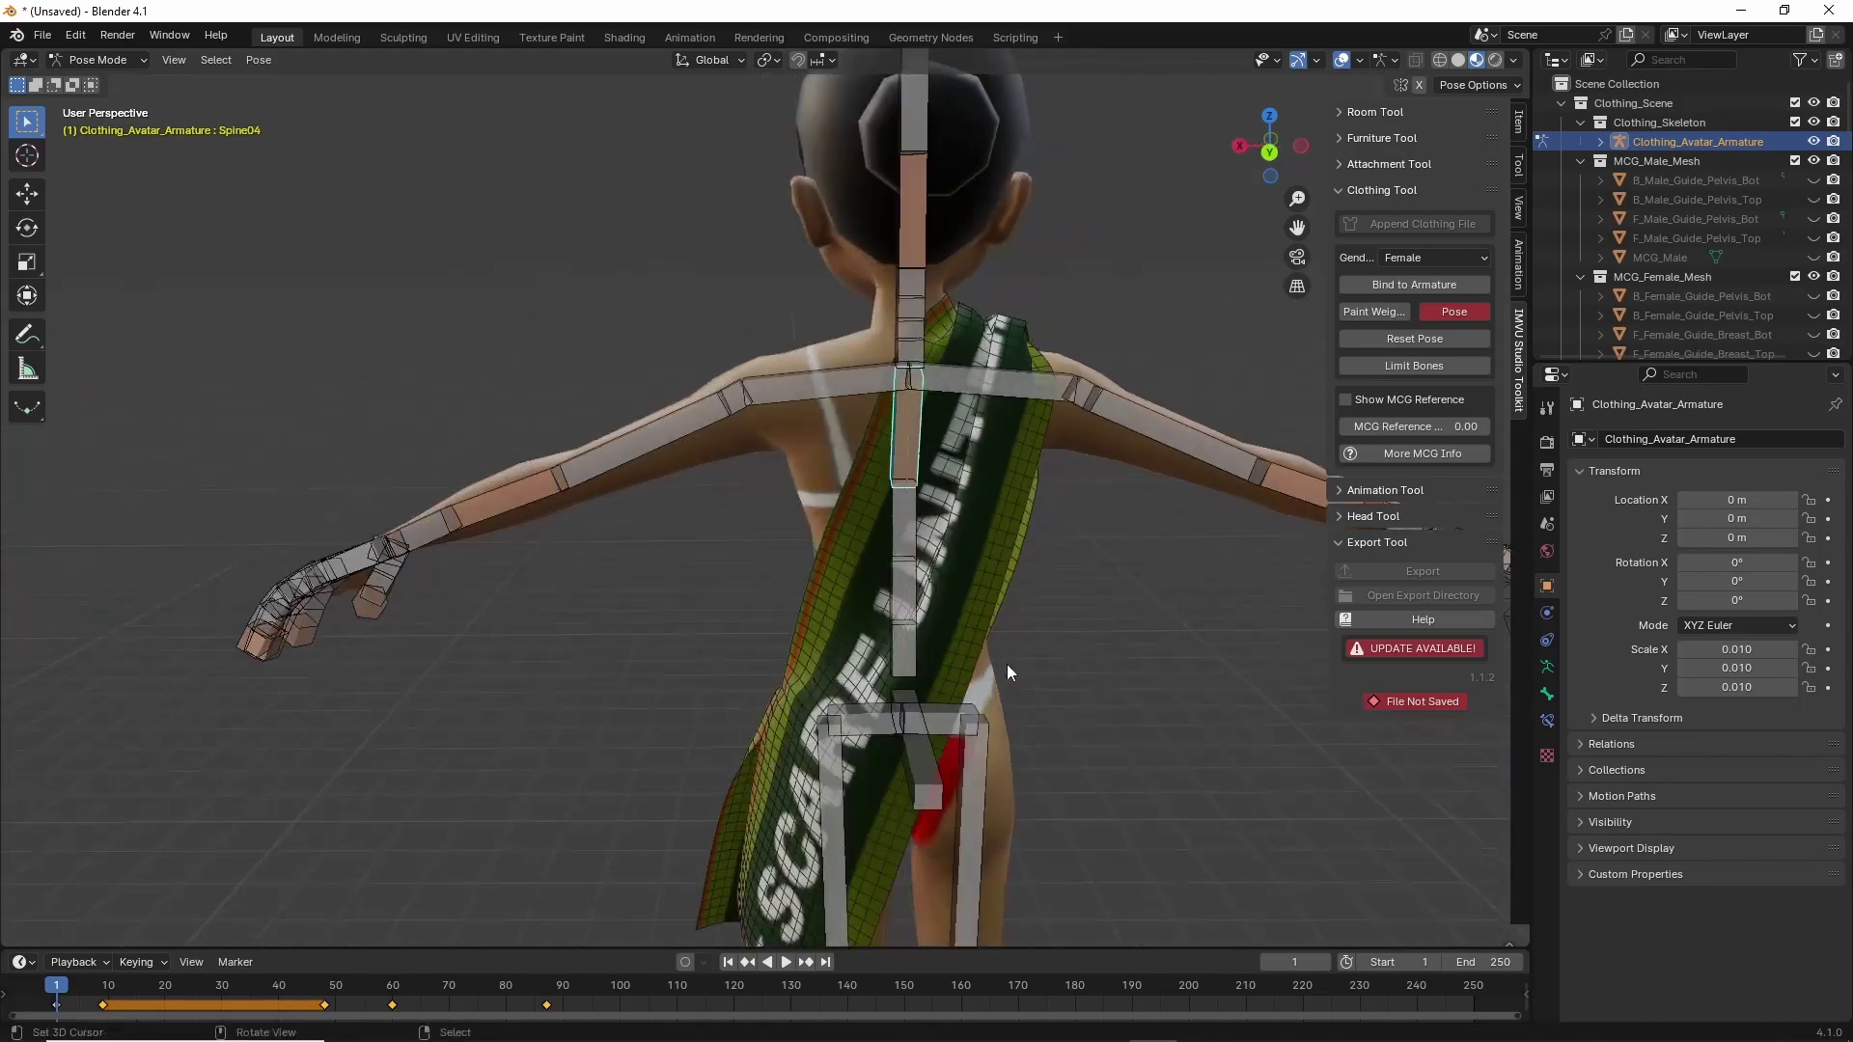
pyautogui.press('g')
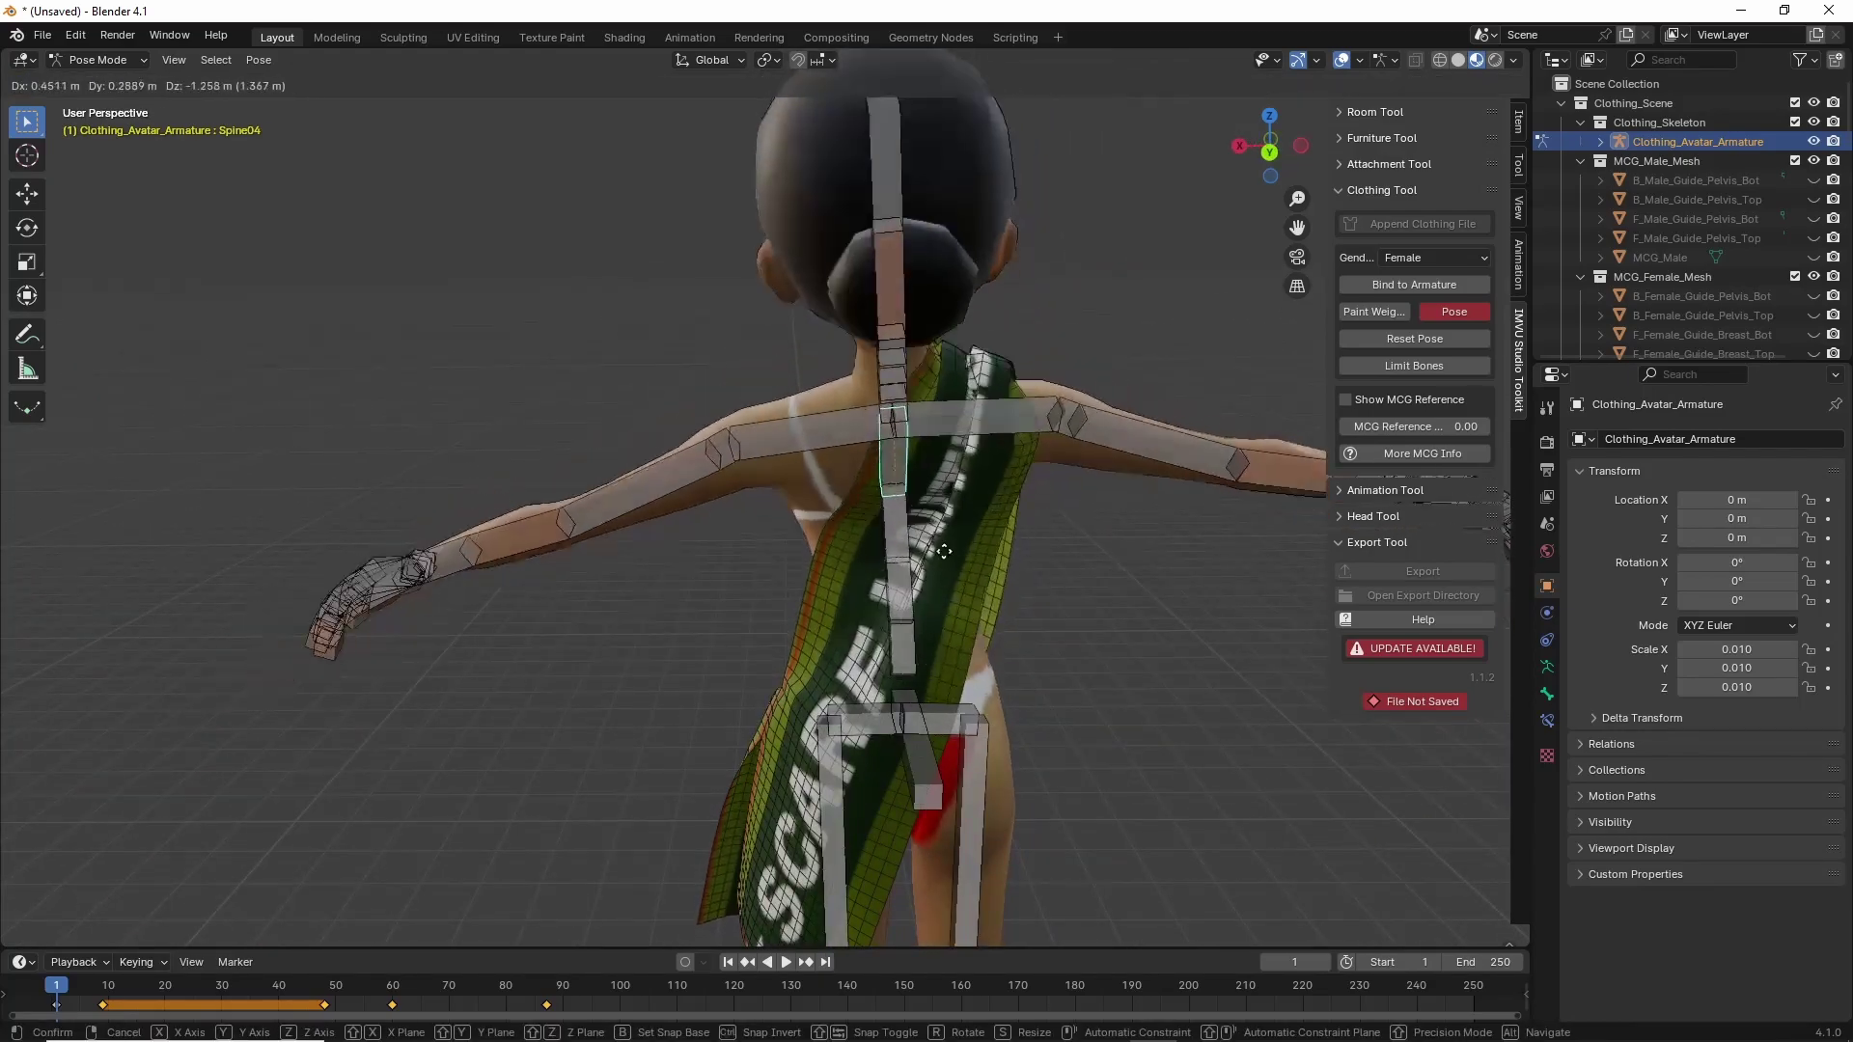
pyautogui.rightClick(935, 609)
# Turn off the Clothing Tool's Pose mode for the avatar armature.
pyautogui.moveTo(935, 609); pyautogui.dragTo(686, 572, button='middle')
pyautogui.keyDown('shift'); pyautogui.moveTo(613, 681); pyautogui.dragTo(728, 550, button='middle'); pyautogui.keyUp('shift')
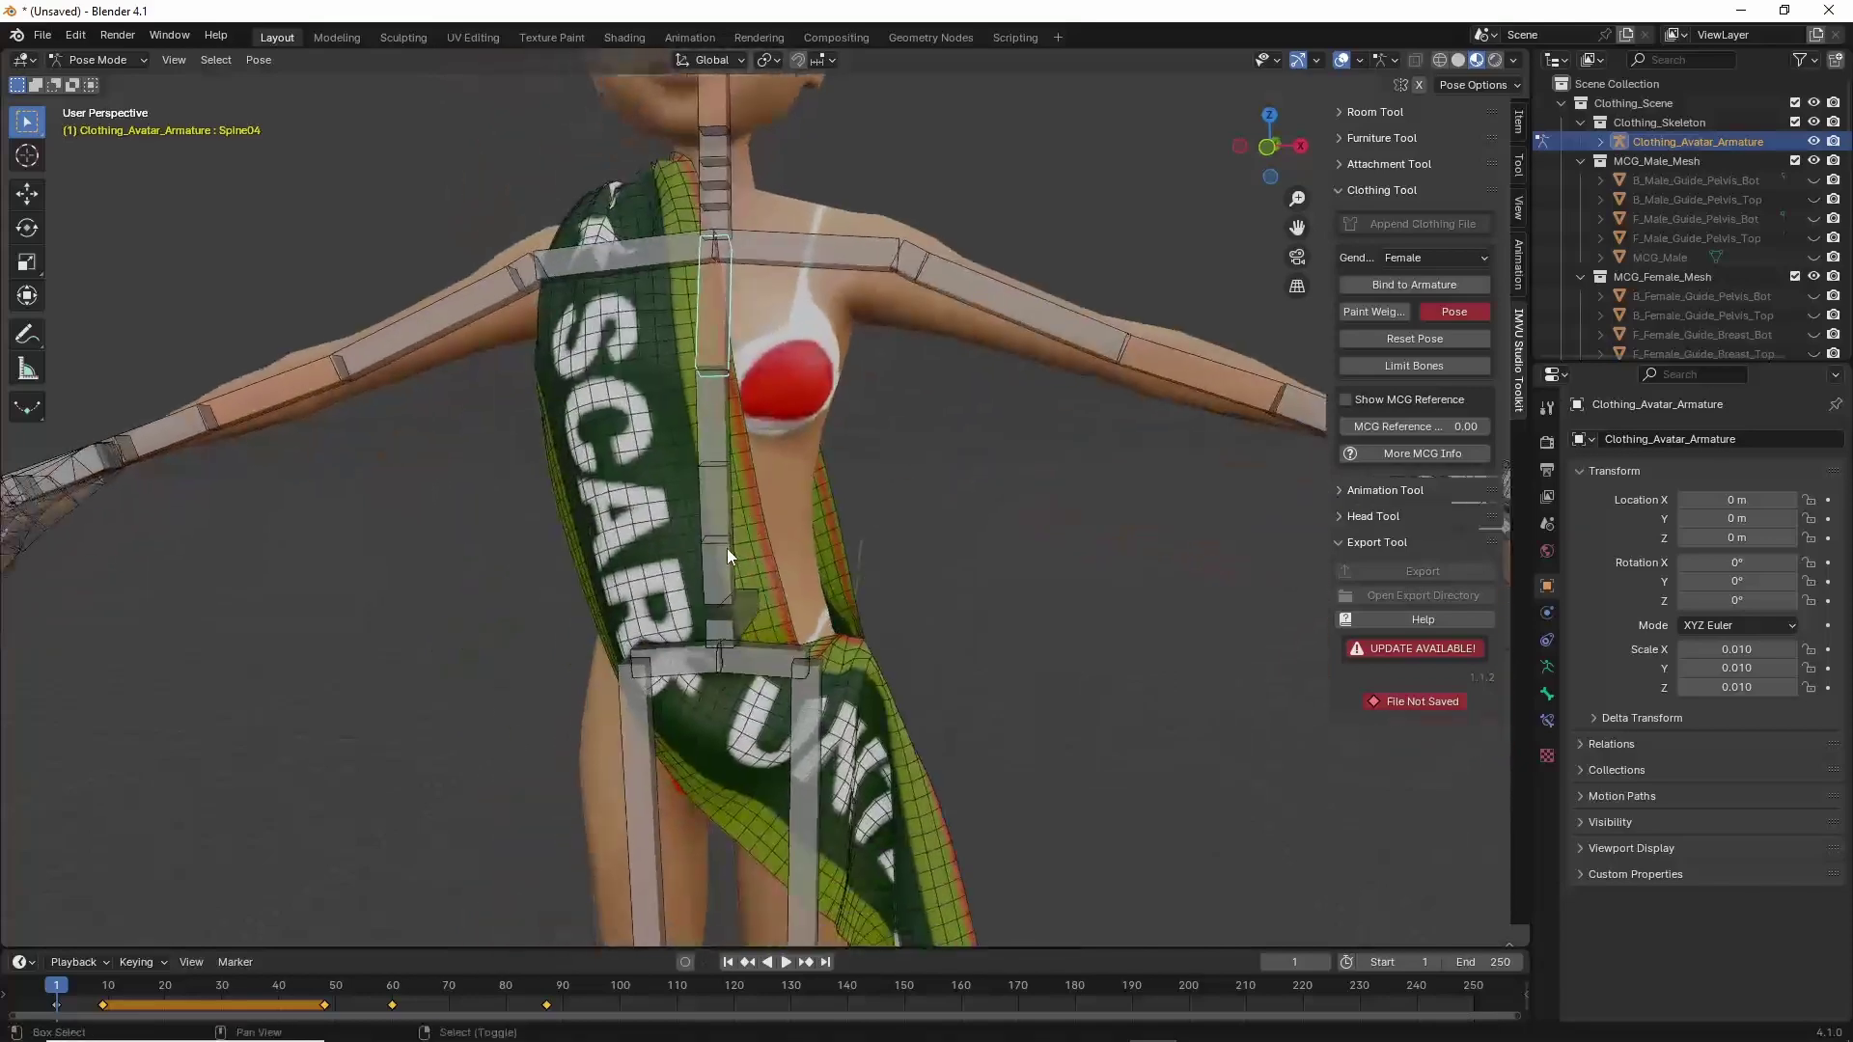
pyautogui.scroll(-3, 728, 550)
pyautogui.keyDown('shift'); pyautogui.moveTo(864, 702); pyautogui.dragTo(827, 569, button='middle'); pyautogui.keyUp('shift')
pyautogui.scroll(2, 780, 562)
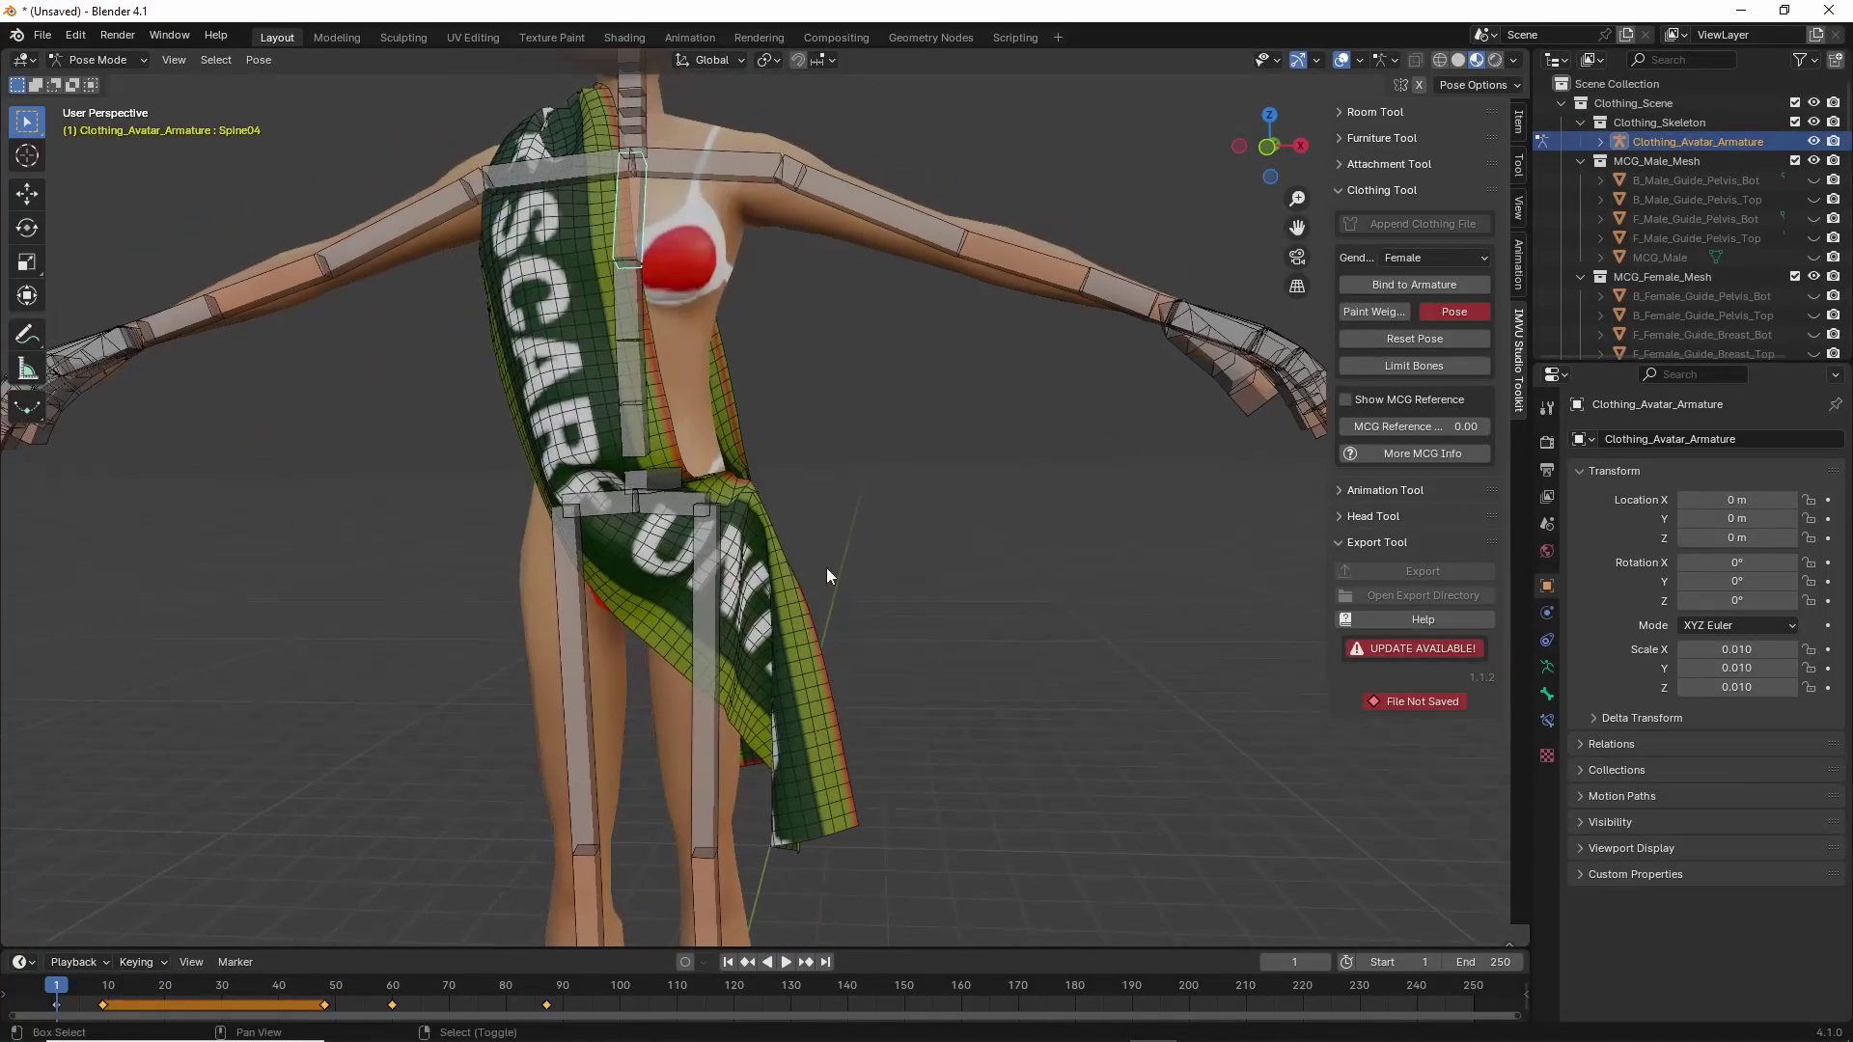
pyautogui.moveTo(1449, 299); pyautogui.dragTo(1438, 315)
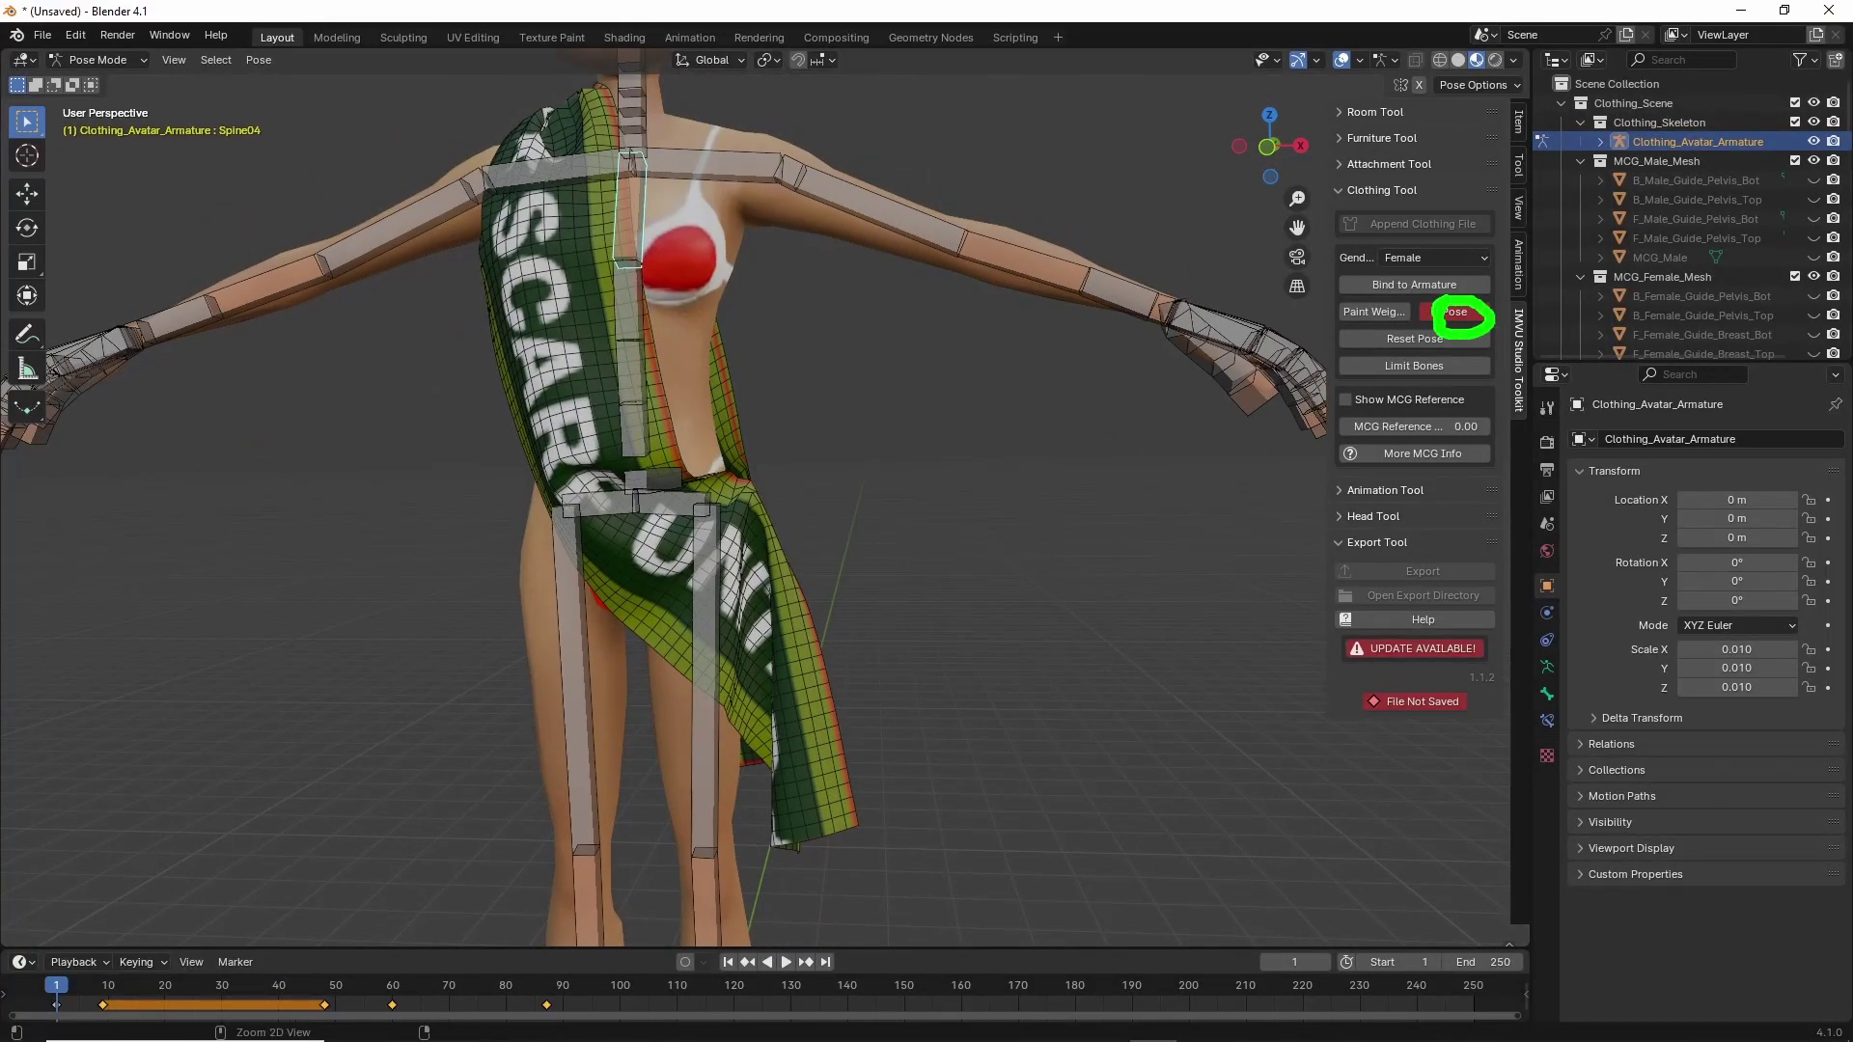
pyautogui.click(1455, 311)
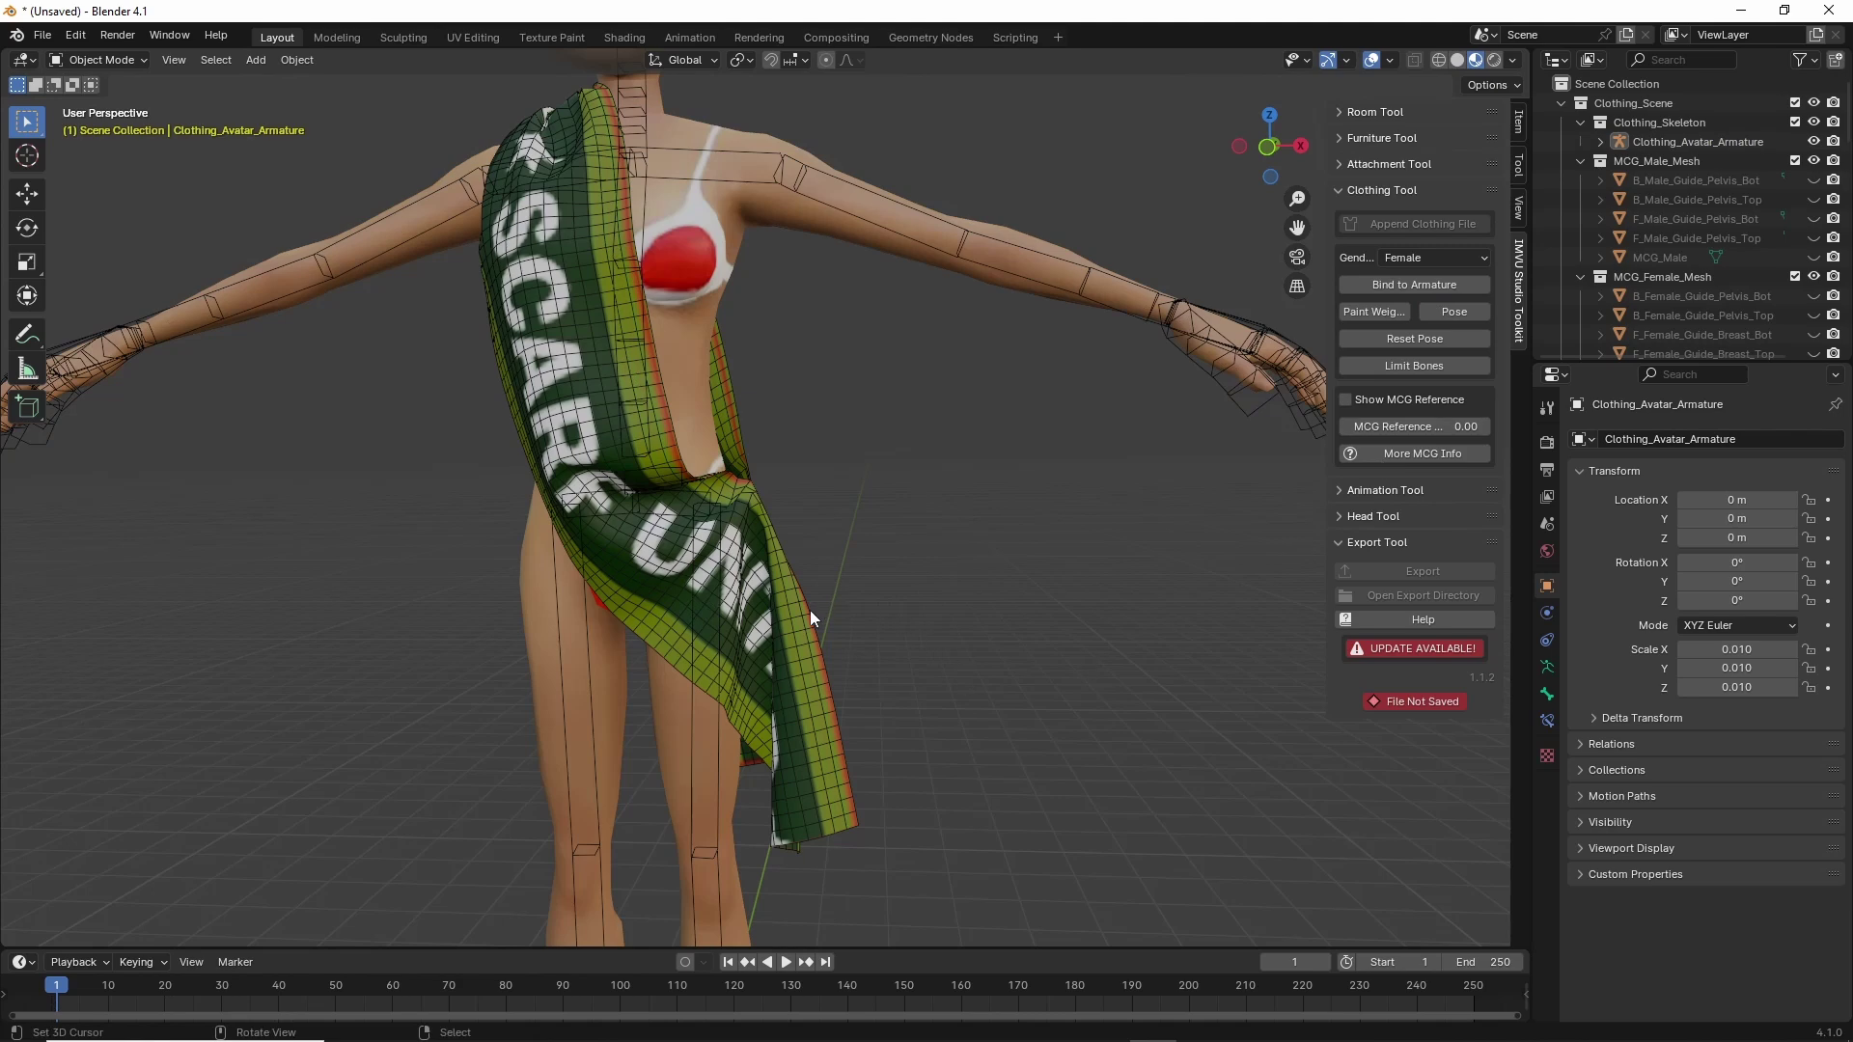
# Select the sash mesh and start adjusting its bone weights with the Clothing Tool's Paint Weights mode.
pyautogui.click(812, 643)
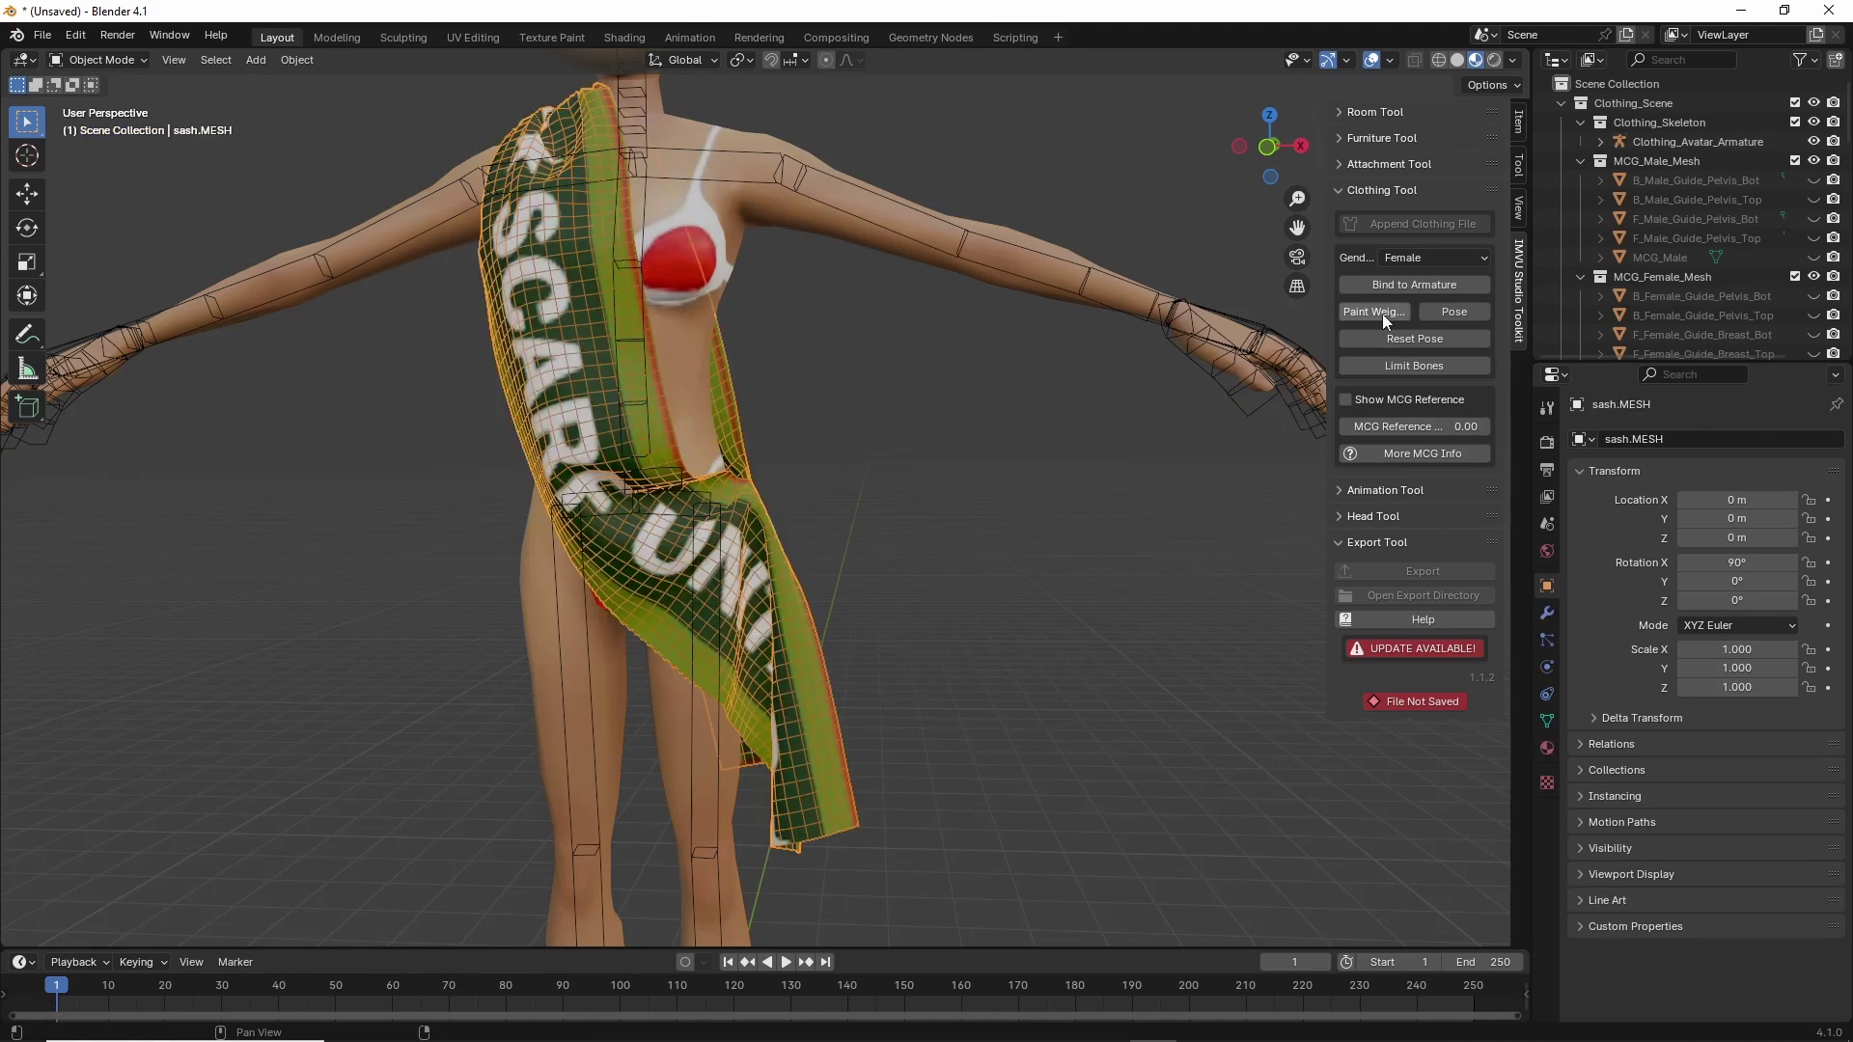
pyautogui.moveTo(1349, 295)
pyautogui.mouseDown()
pyautogui.moveTo(1429, 357)
pyautogui.moveTo(1370, 286)
pyautogui.mouseUp()
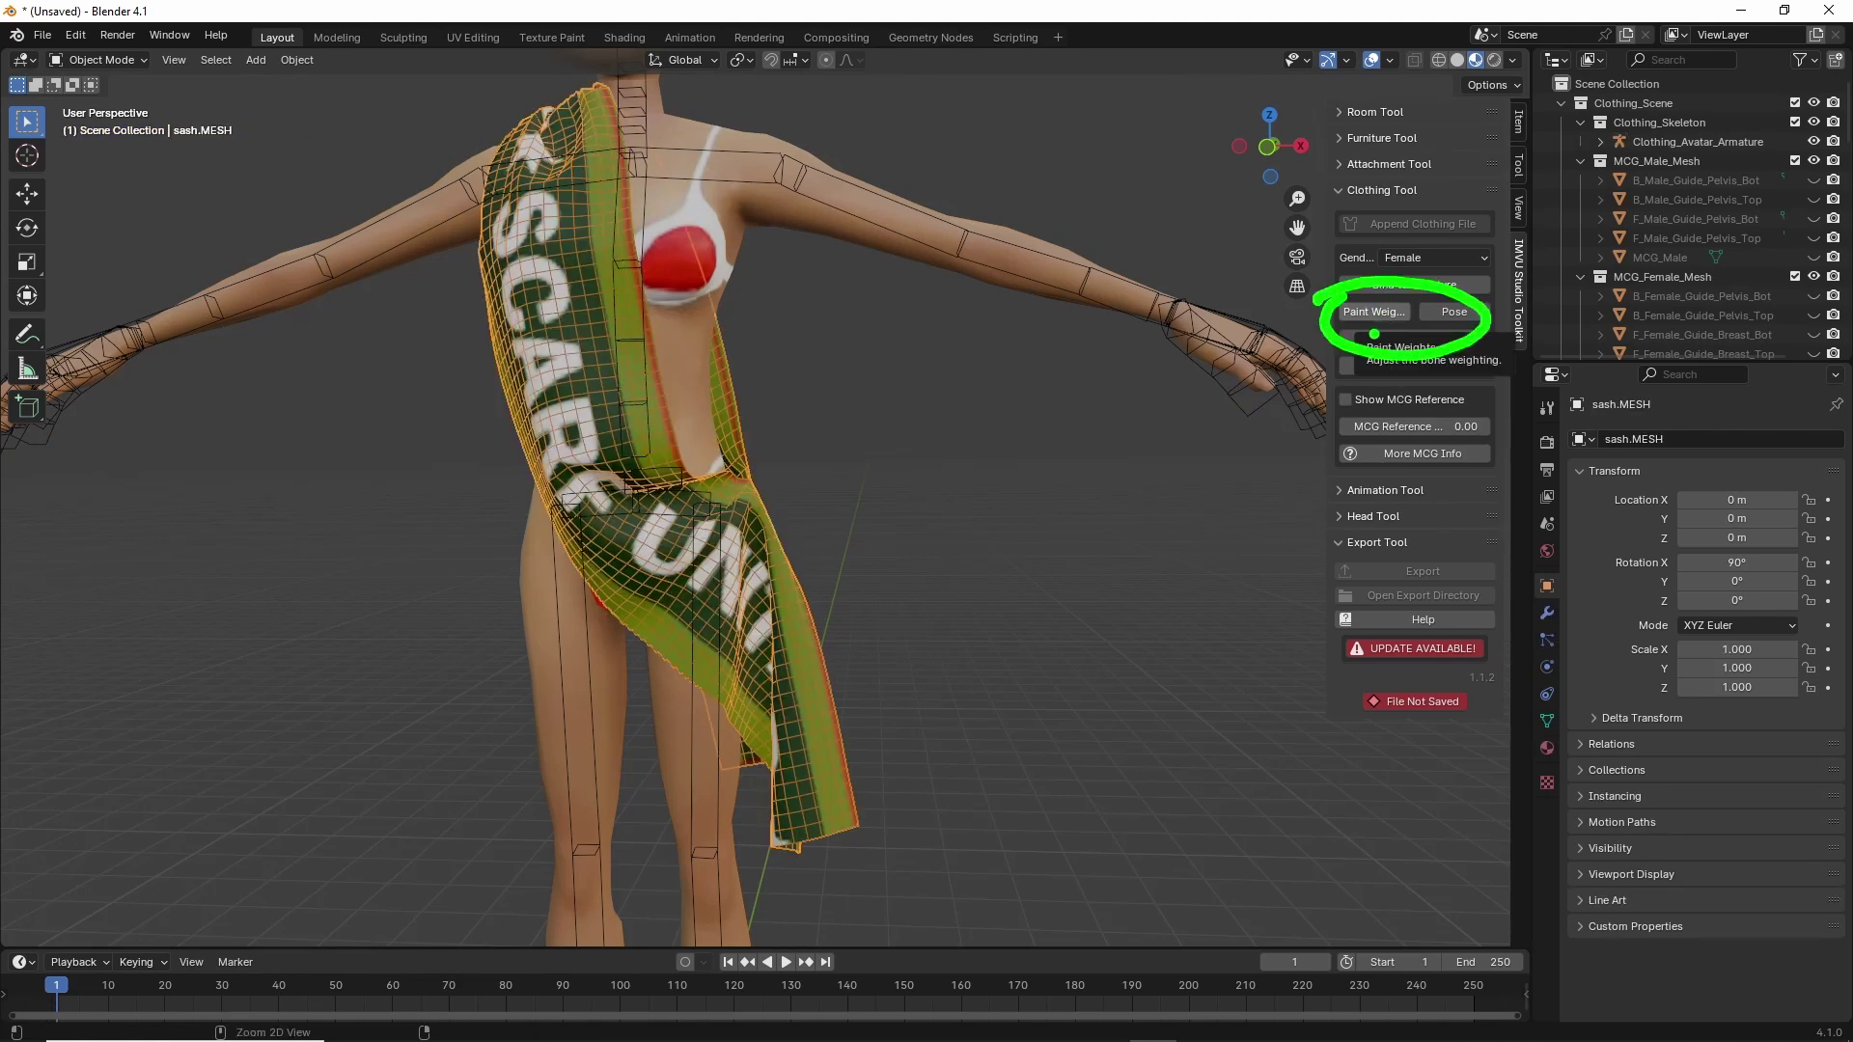
pyautogui.click(1375, 313)
pyautogui.moveTo(984, 481)
pyautogui.mouseDown(button='middle')
pyautogui.moveTo(1027, 475)
pyautogui.moveTo(1048, 552)
pyautogui.mouseUp(button='middle')
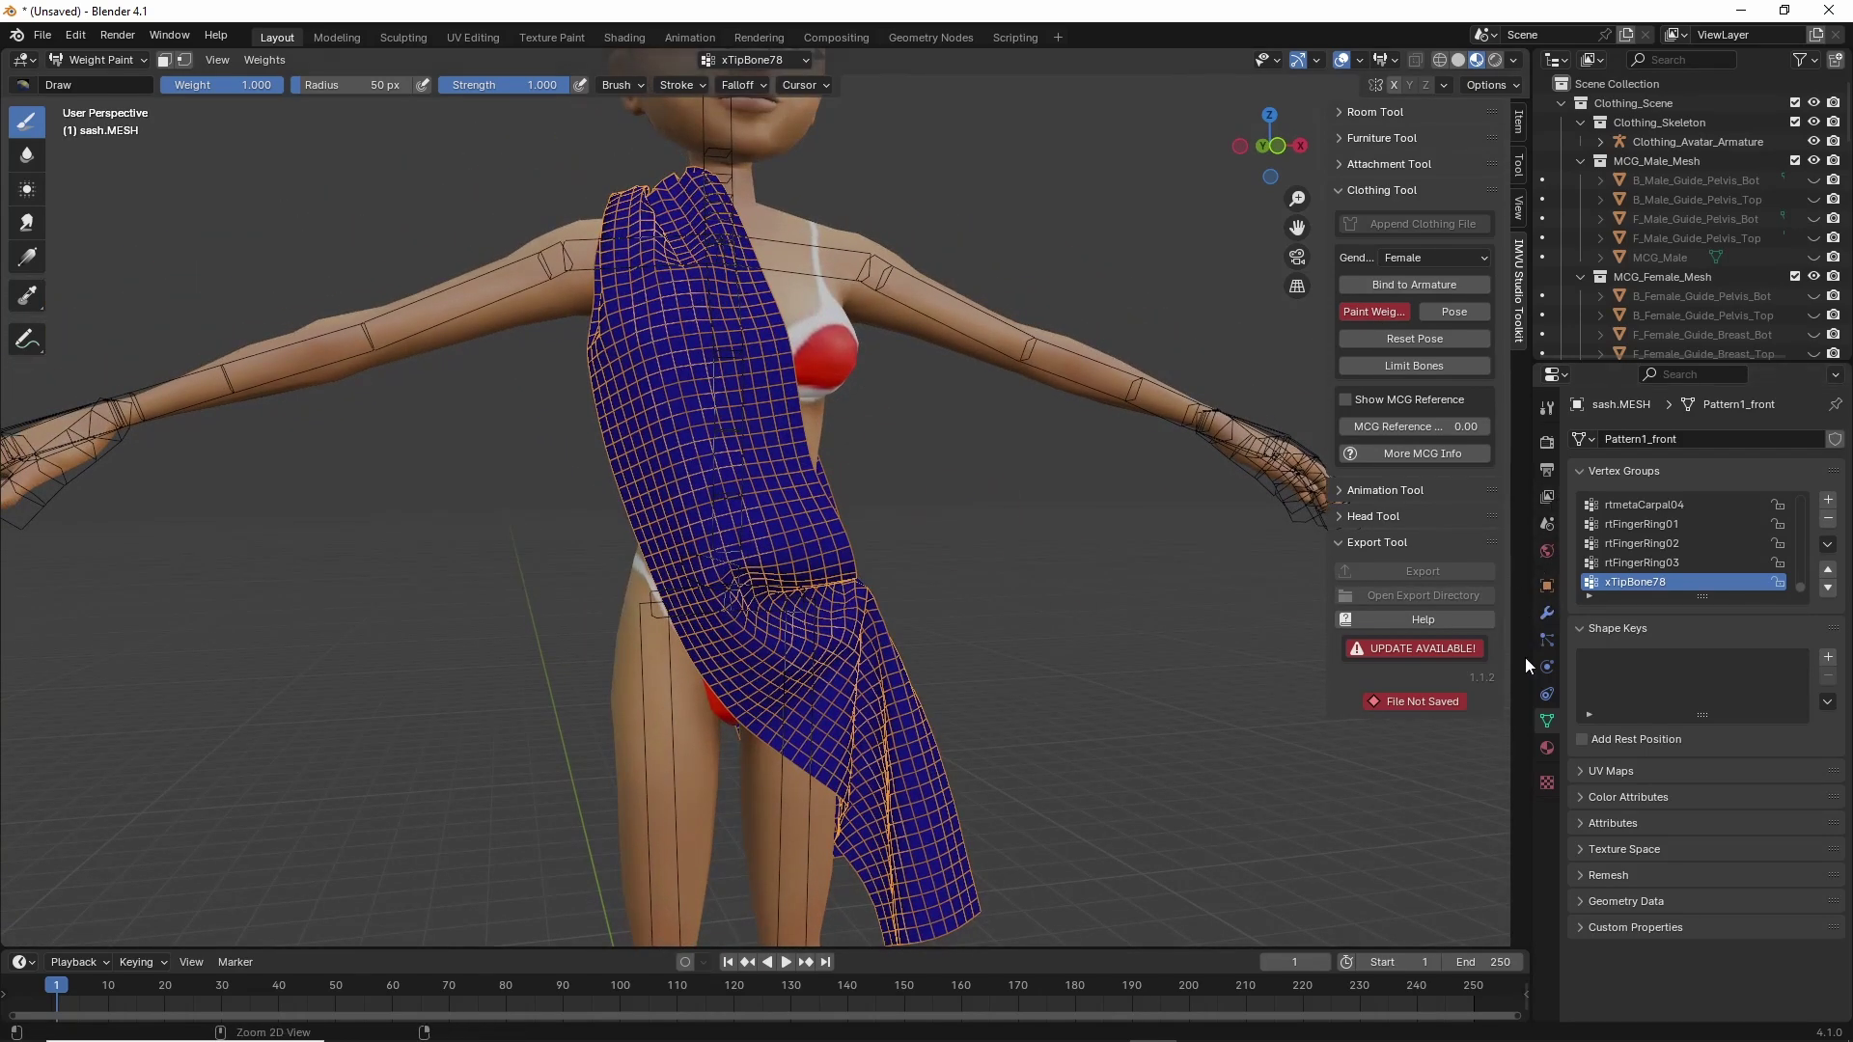
pyautogui.moveTo(1559, 699)
pyautogui.mouseDown()
pyautogui.moveTo(1565, 745)
pyautogui.moveTo(1520, 718)
pyautogui.mouseUp()
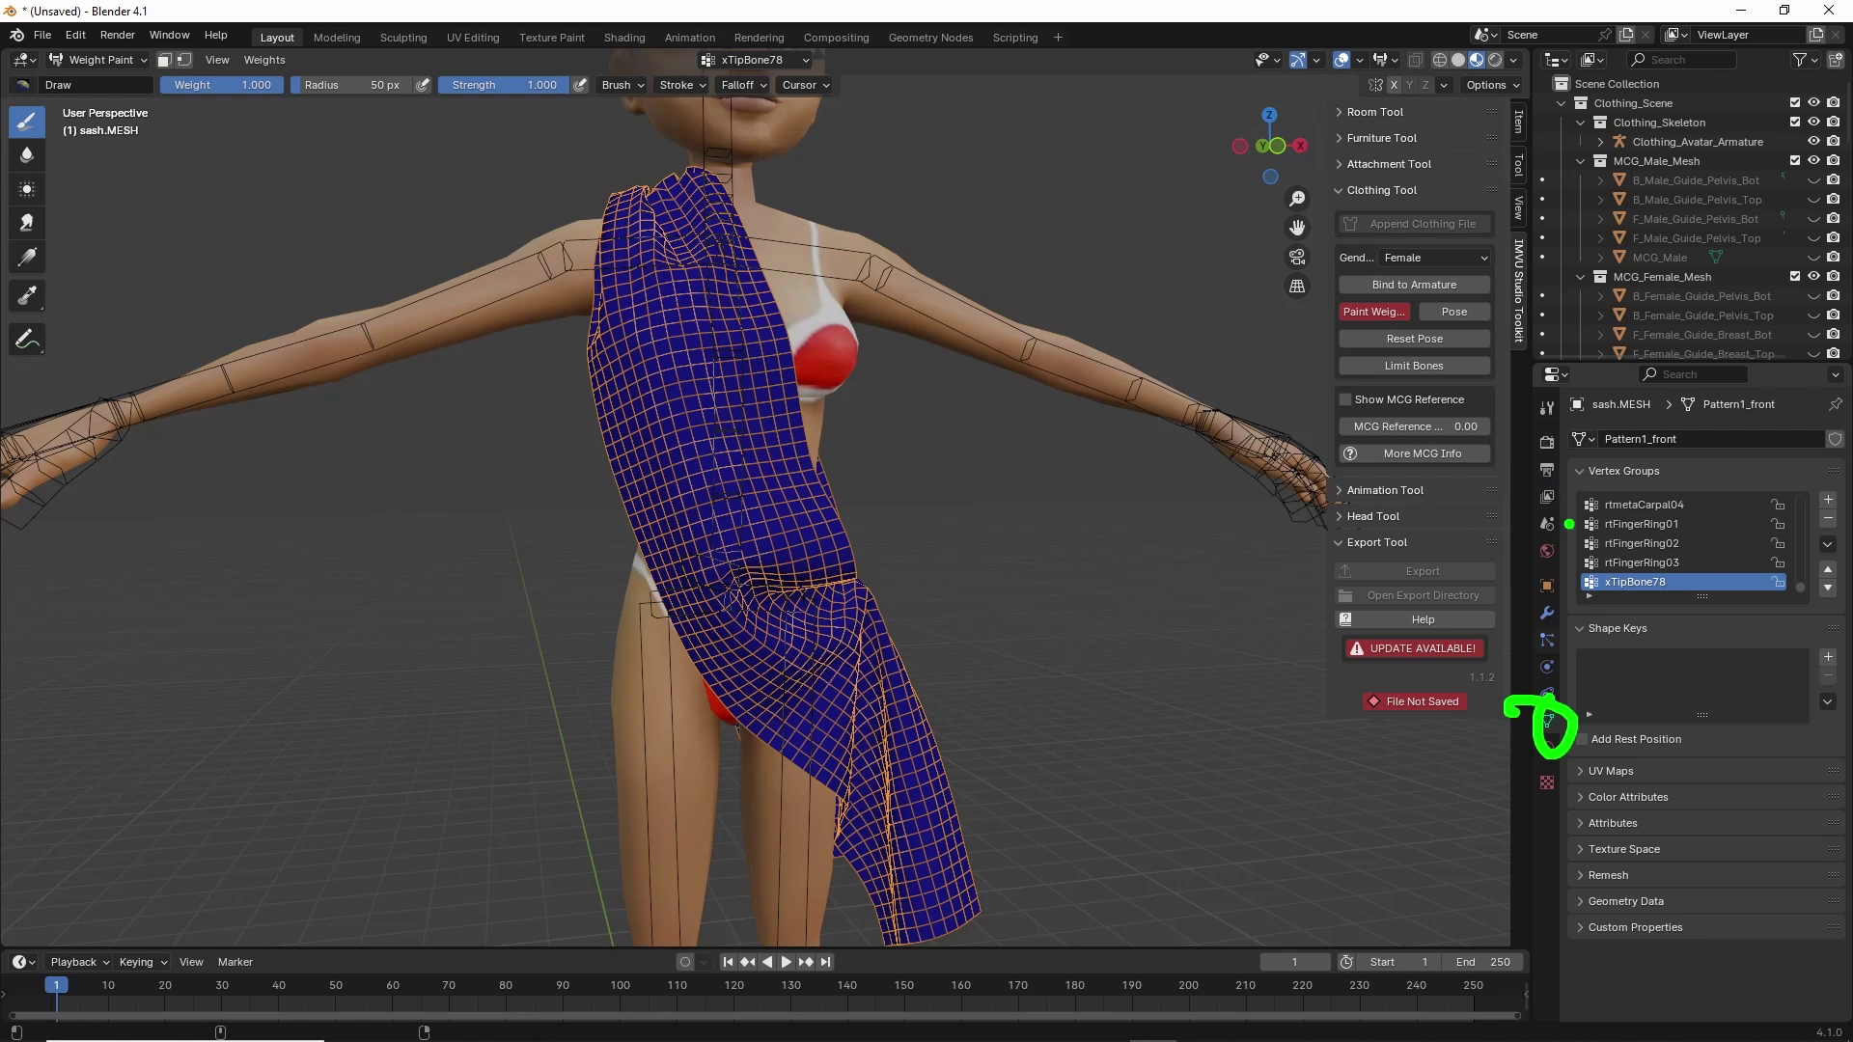
pyautogui.moveTo(1564, 522)
pyautogui.mouseDown()
pyautogui.moveTo(1822, 618)
pyautogui.moveTo(1839, 449)
pyautogui.moveTo(1534, 450)
pyautogui.mouseUp()
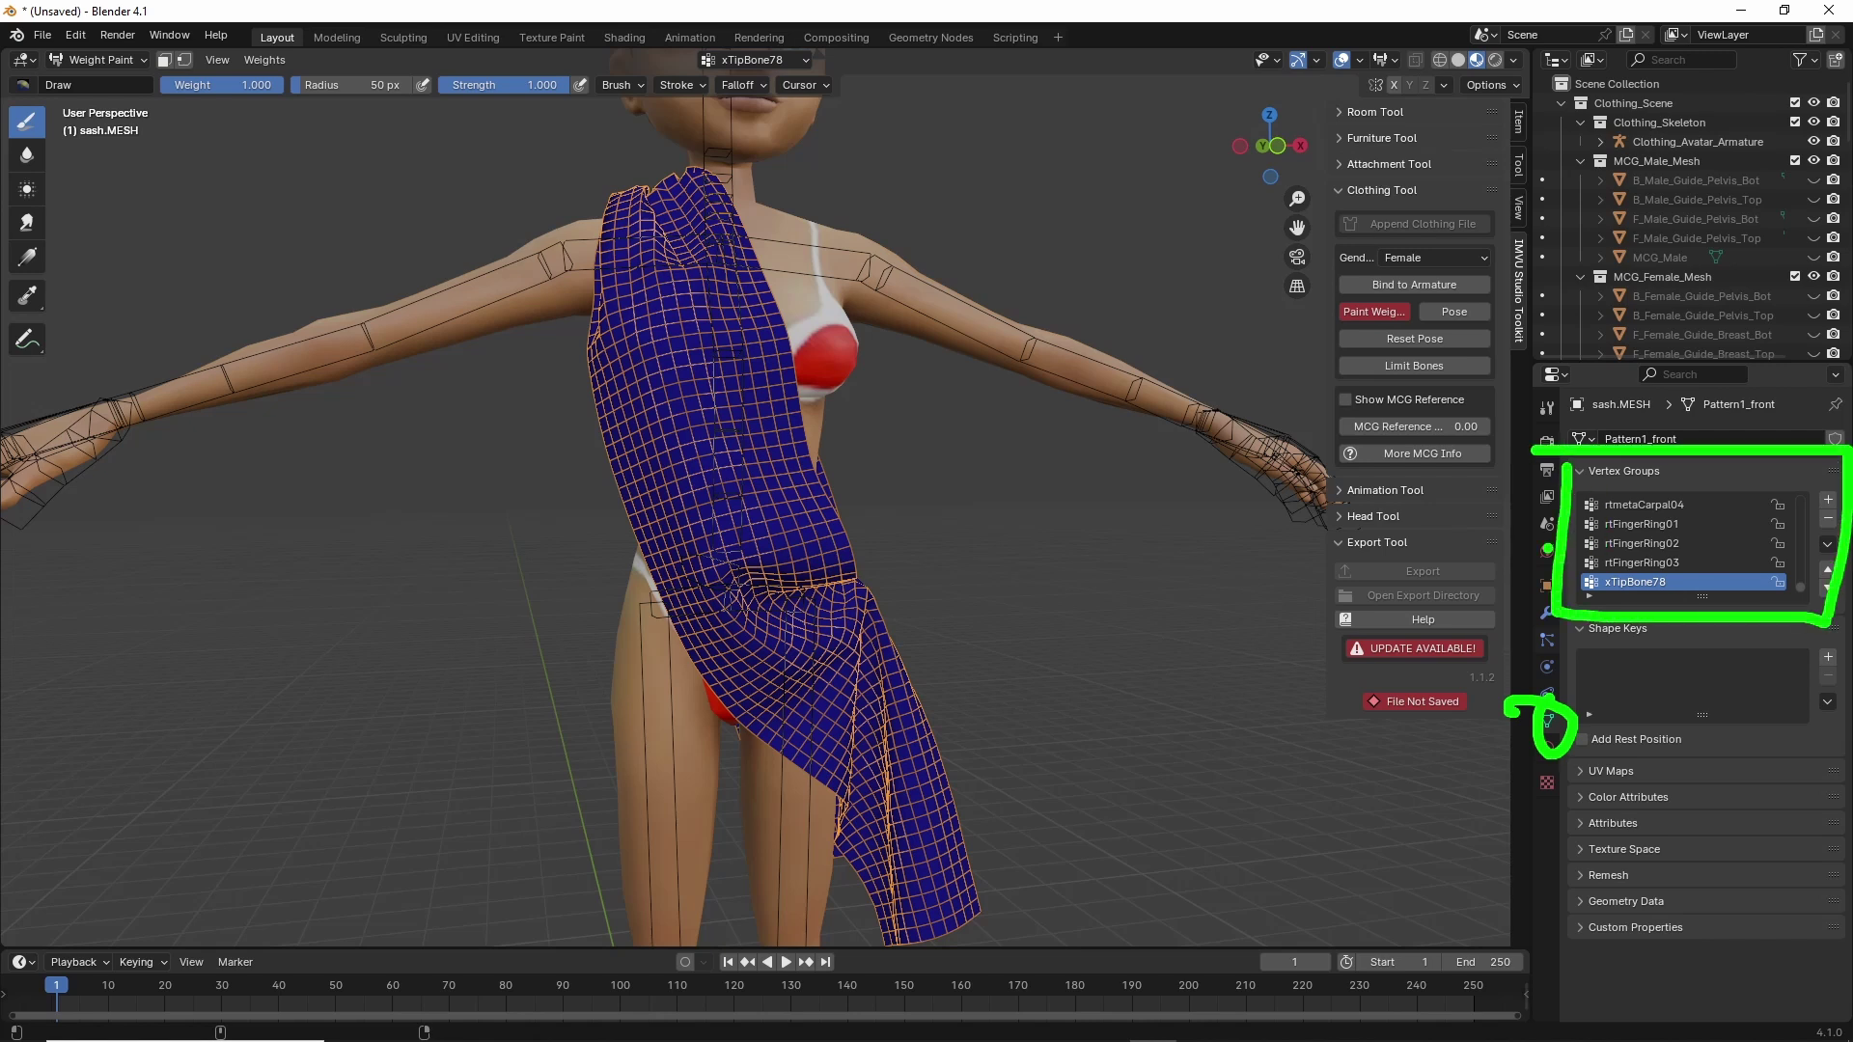
pyautogui.moveTo(1682, 600); pyautogui.dragTo(983, 554)
pyautogui.moveTo(1023, 515)
pyautogui.mouseDown()
pyautogui.moveTo(976, 542)
pyautogui.moveTo(1030, 591)
pyautogui.mouseUp()
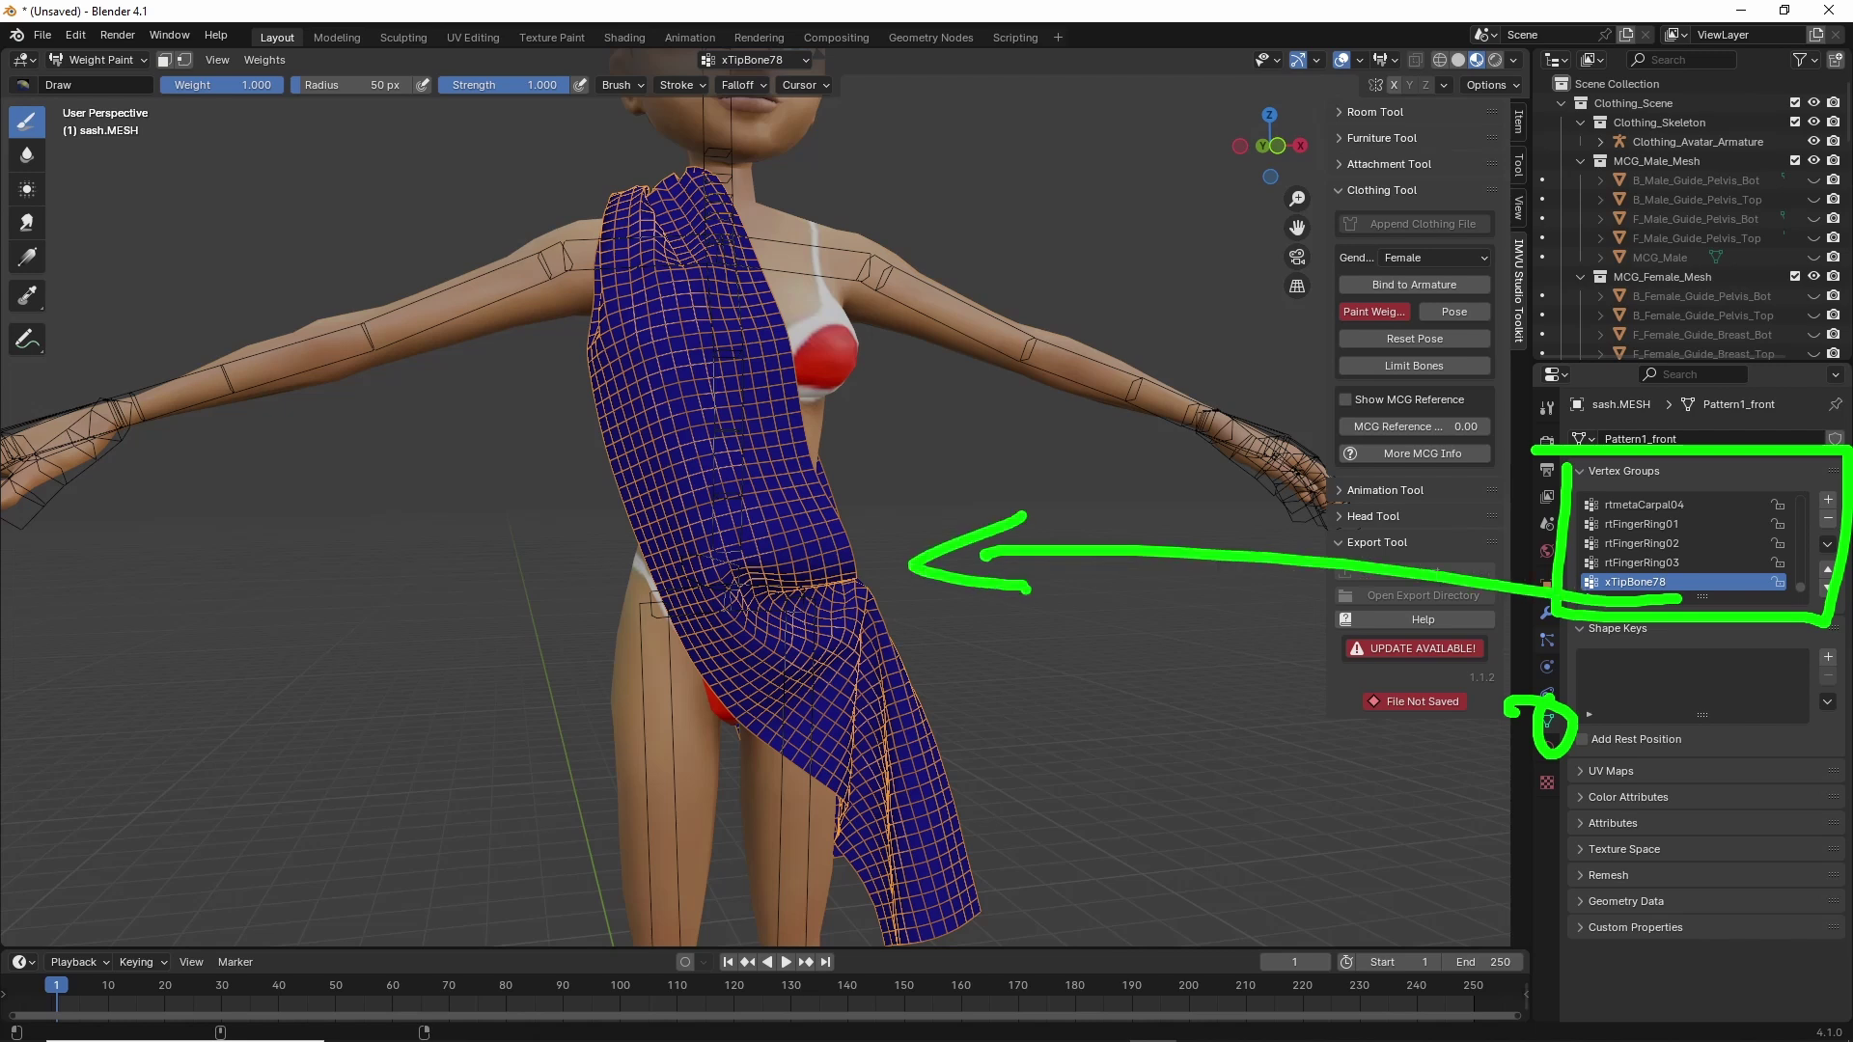
pyautogui.moveTo(1392, 262)
pyautogui.mouseDown()
pyautogui.moveTo(1462, 304)
pyautogui.moveTo(1356, 254)
pyautogui.mouseUp()
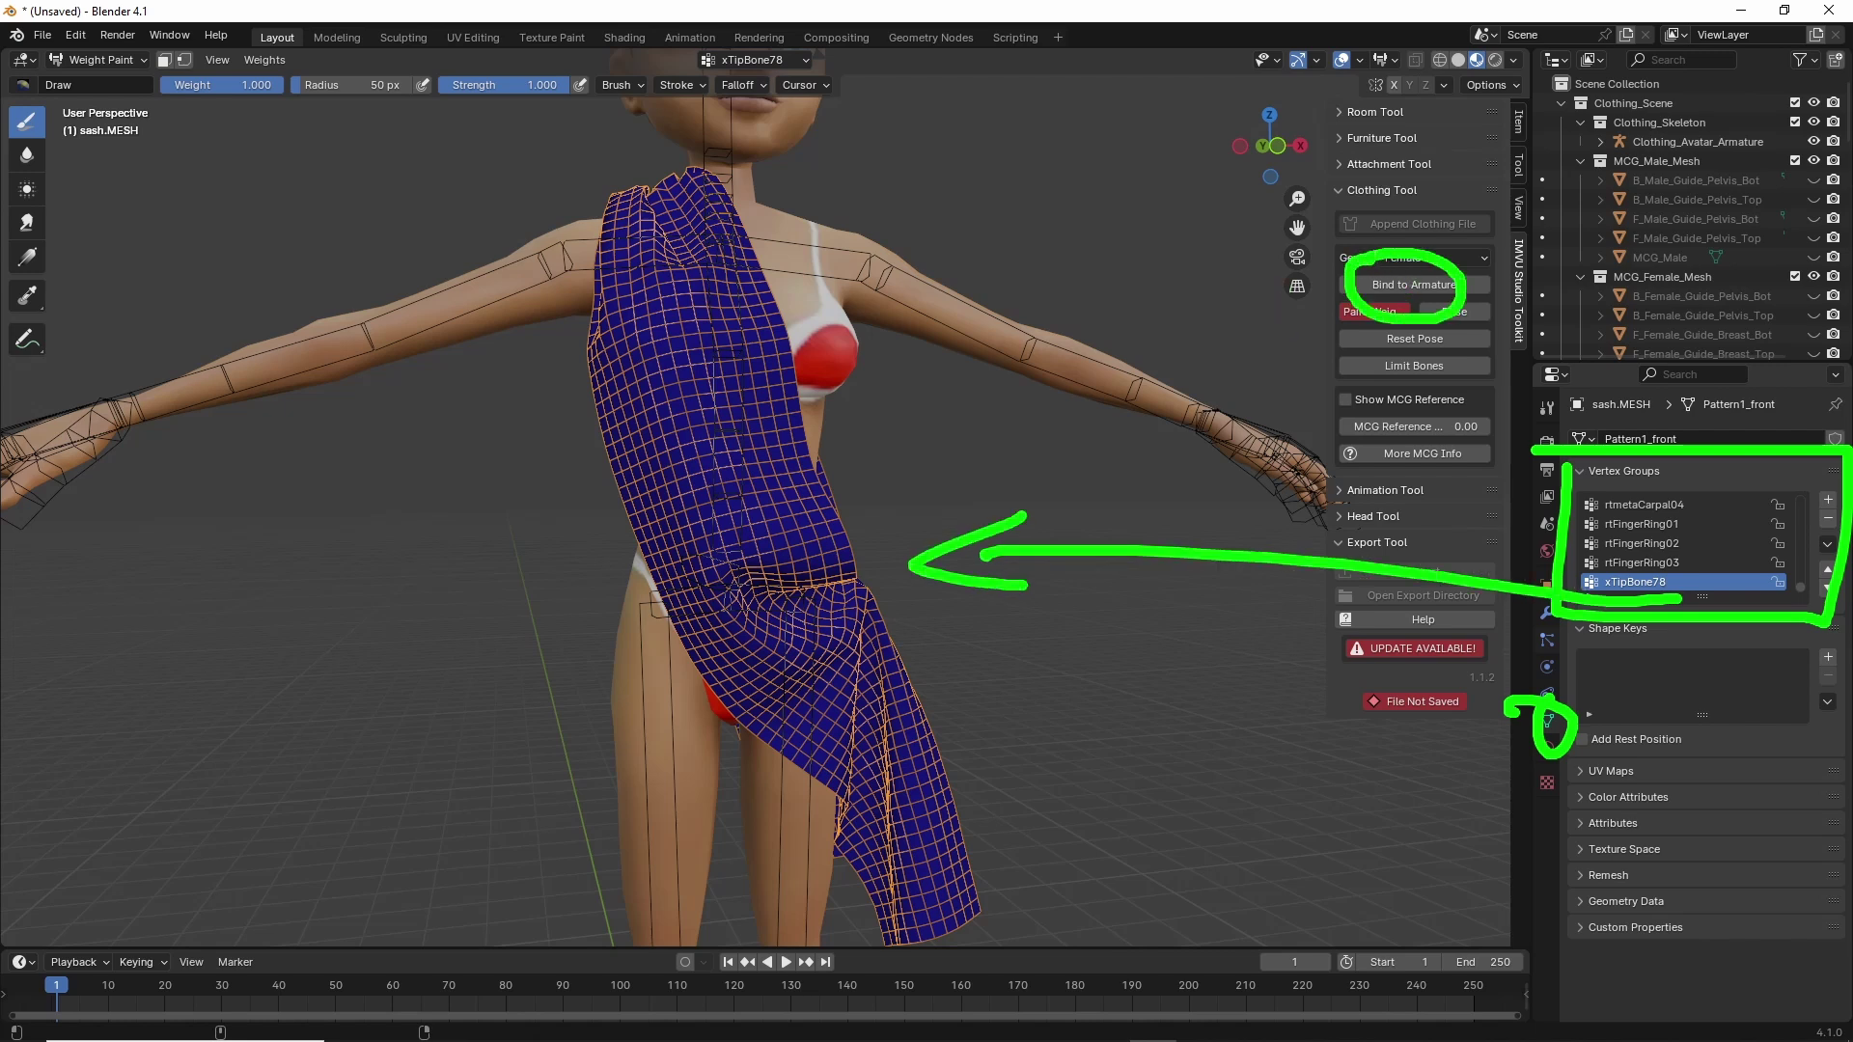
pyautogui.press('Escape')
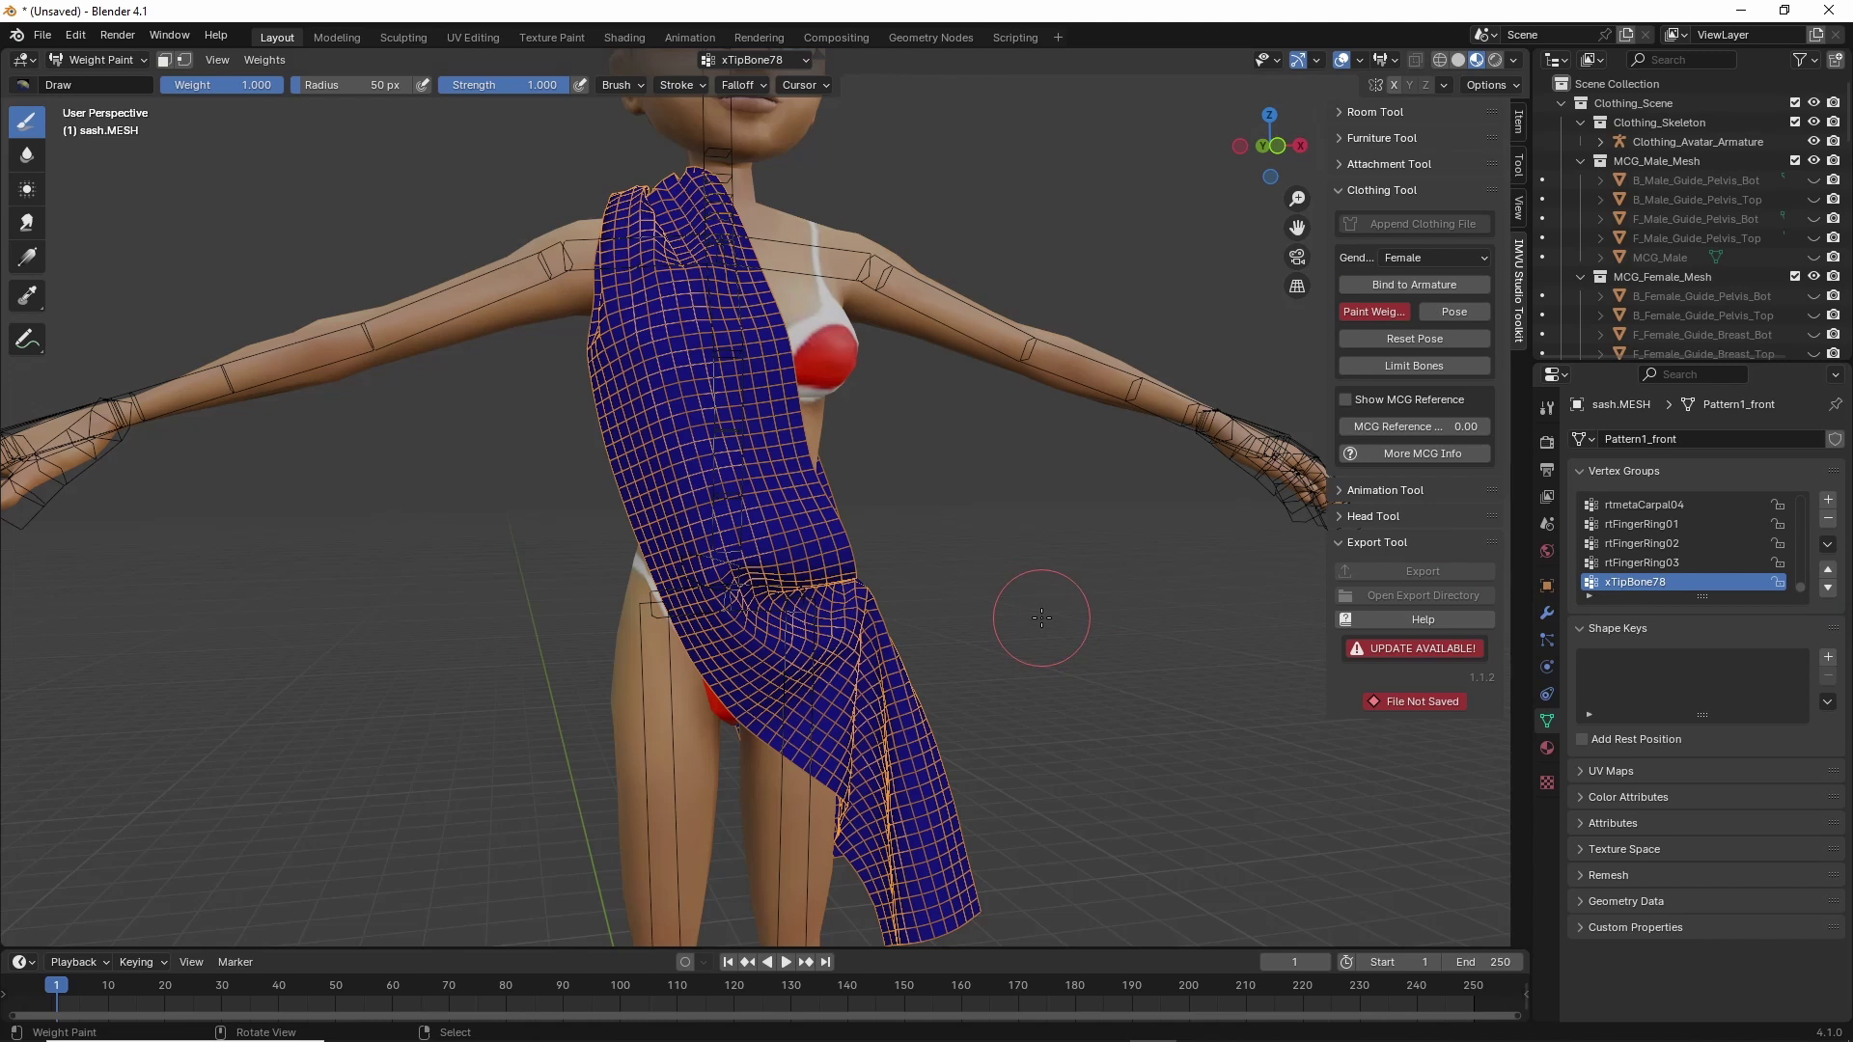
# Check the sash's weights for the right-hand finger vertex groups, from rtFingerRing03 up to rtFingerIndex02.
pyautogui.click(1649, 561)
pyautogui.click(1647, 541)
pyautogui.click(1644, 525)
pyautogui.click(1641, 509)
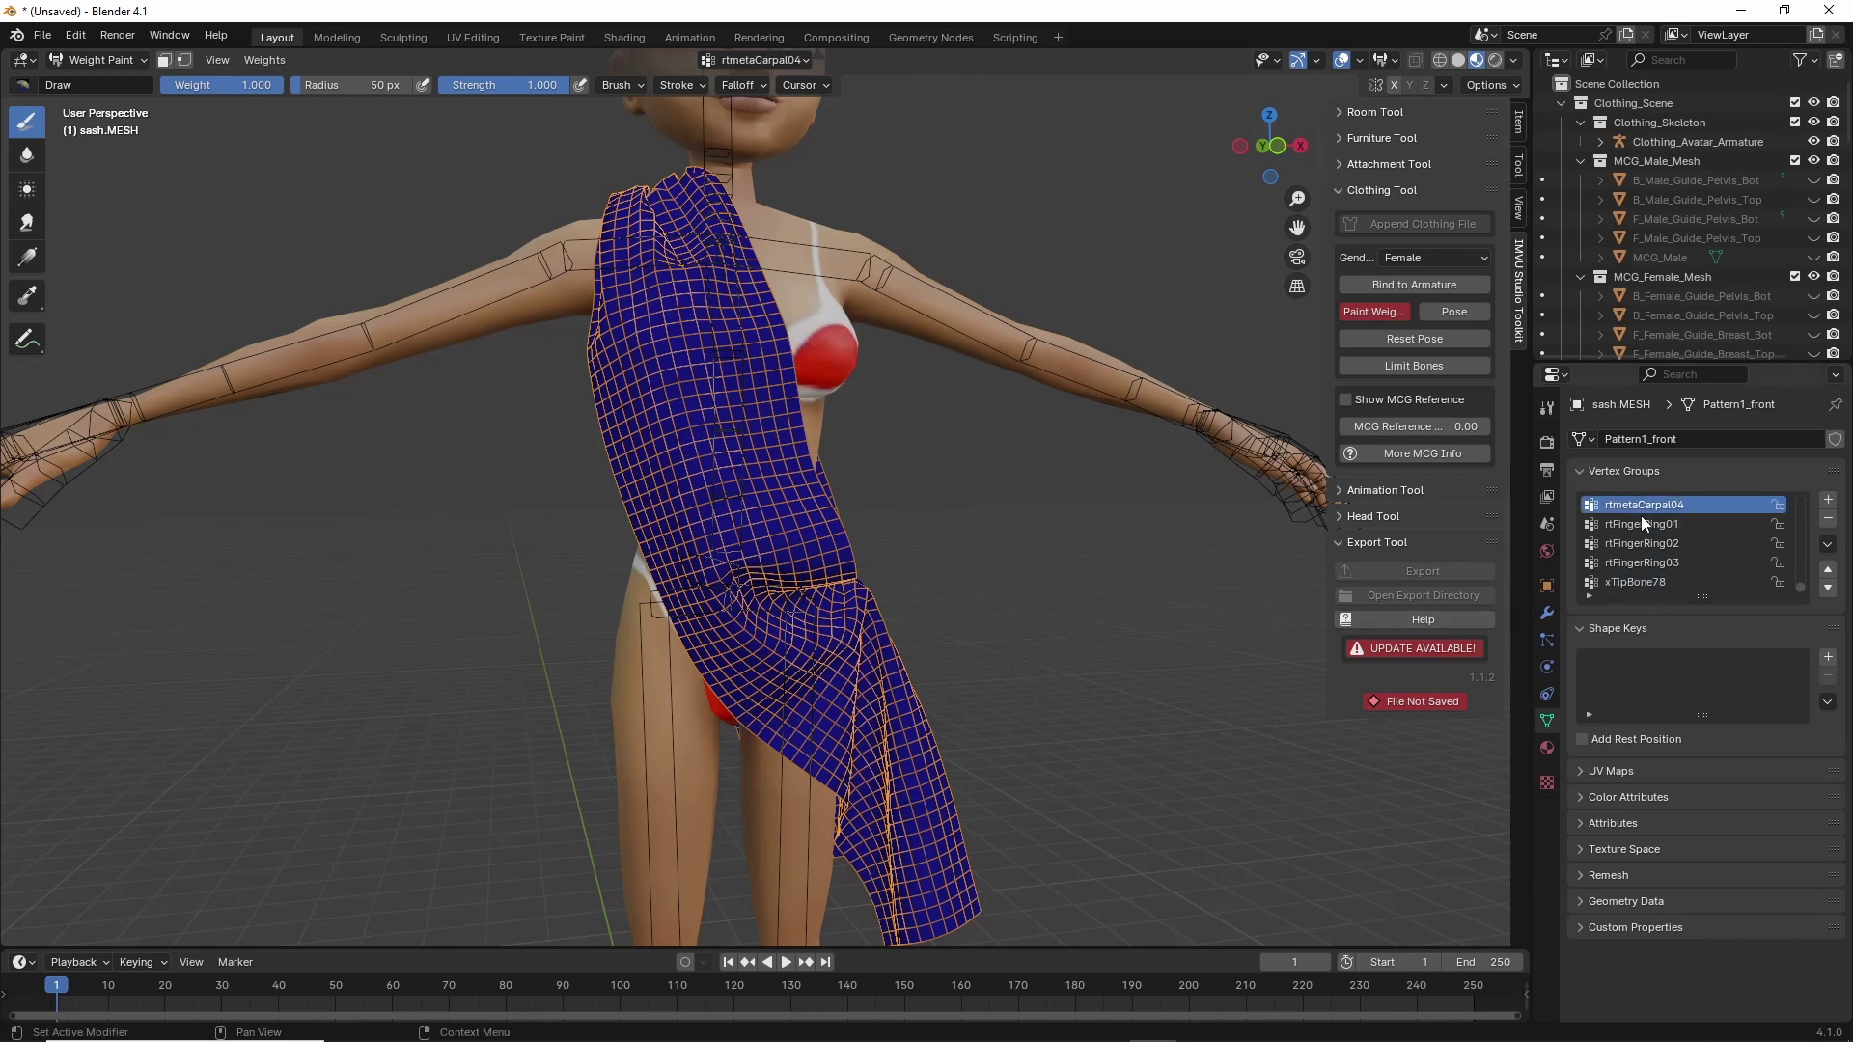
pyautogui.scroll(3, 1646, 526)
pyautogui.click(1643, 523)
pyautogui.click(1648, 503)
pyautogui.scroll(4, 1658, 536)
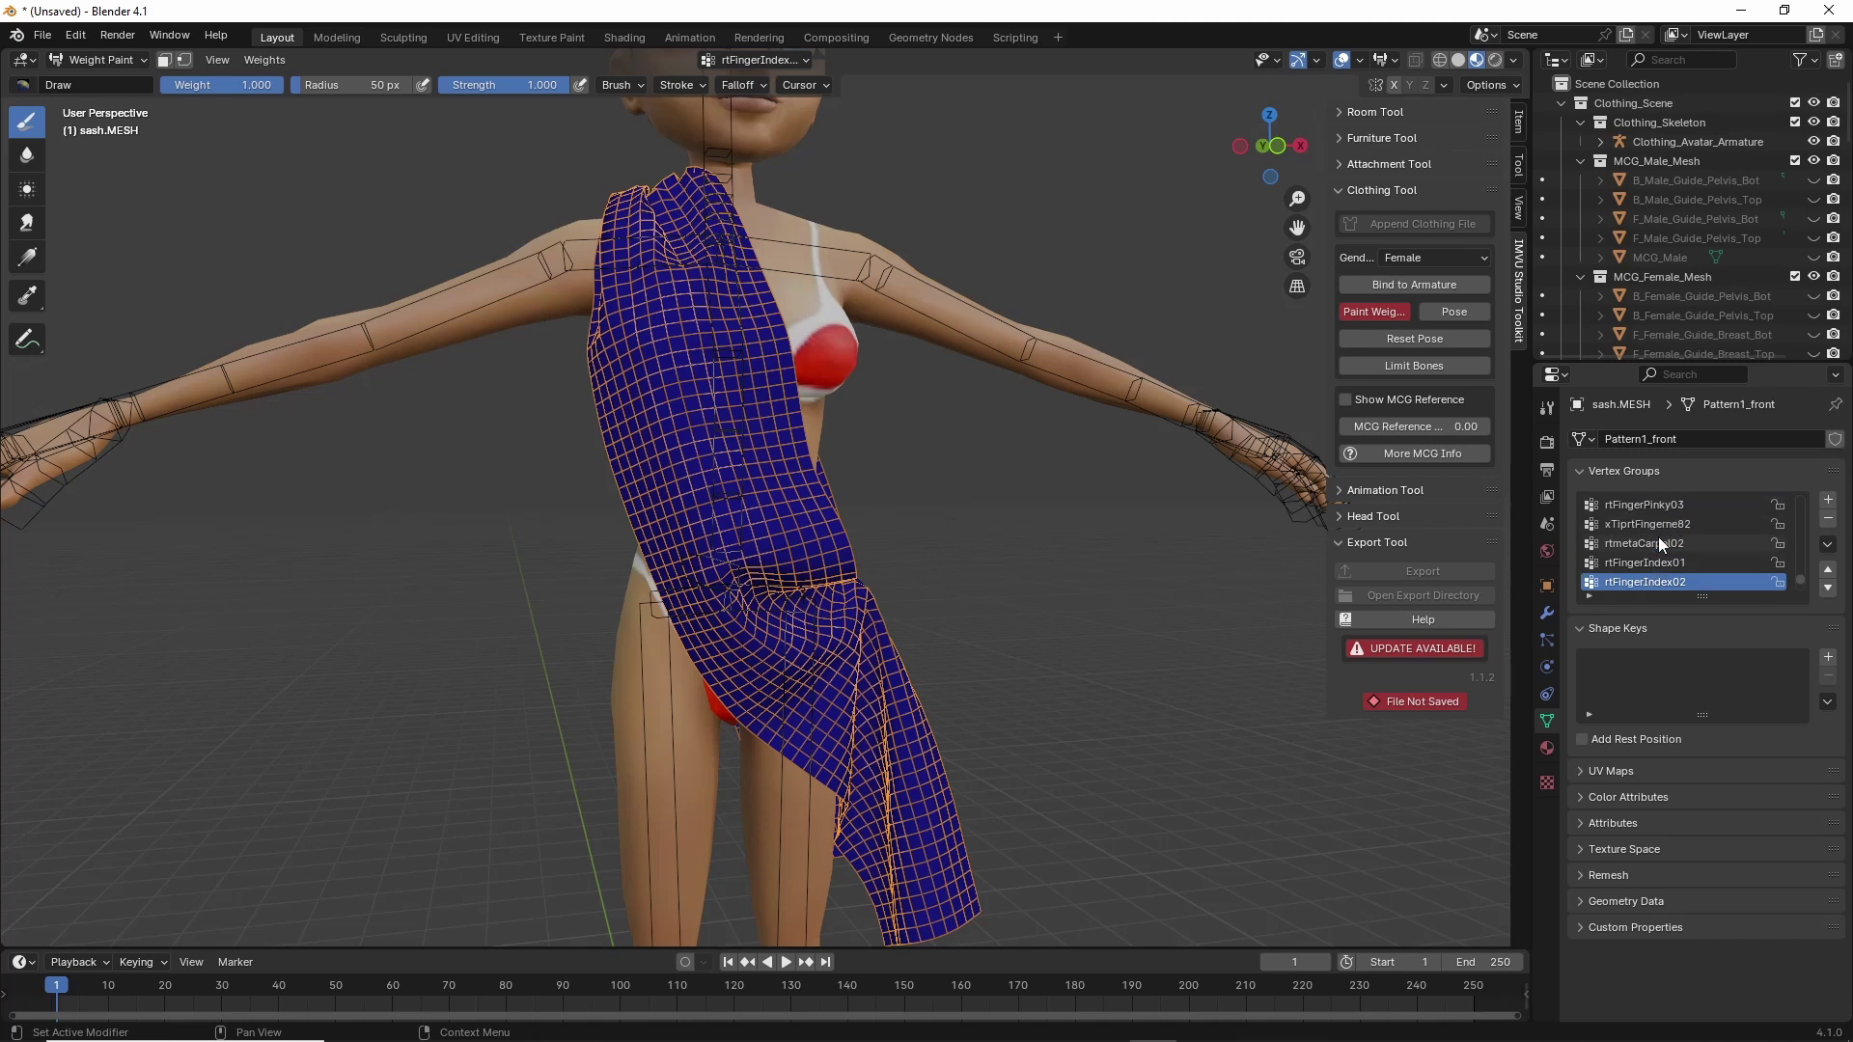
# Check the sash's weights for rtmetaCarpal02, rtFingerPinky03 and the rtHand vertex group.
pyautogui.click(1652, 540)
pyautogui.click(1646, 524)
pyautogui.click(1641, 506)
pyautogui.scroll(6, 1654, 550)
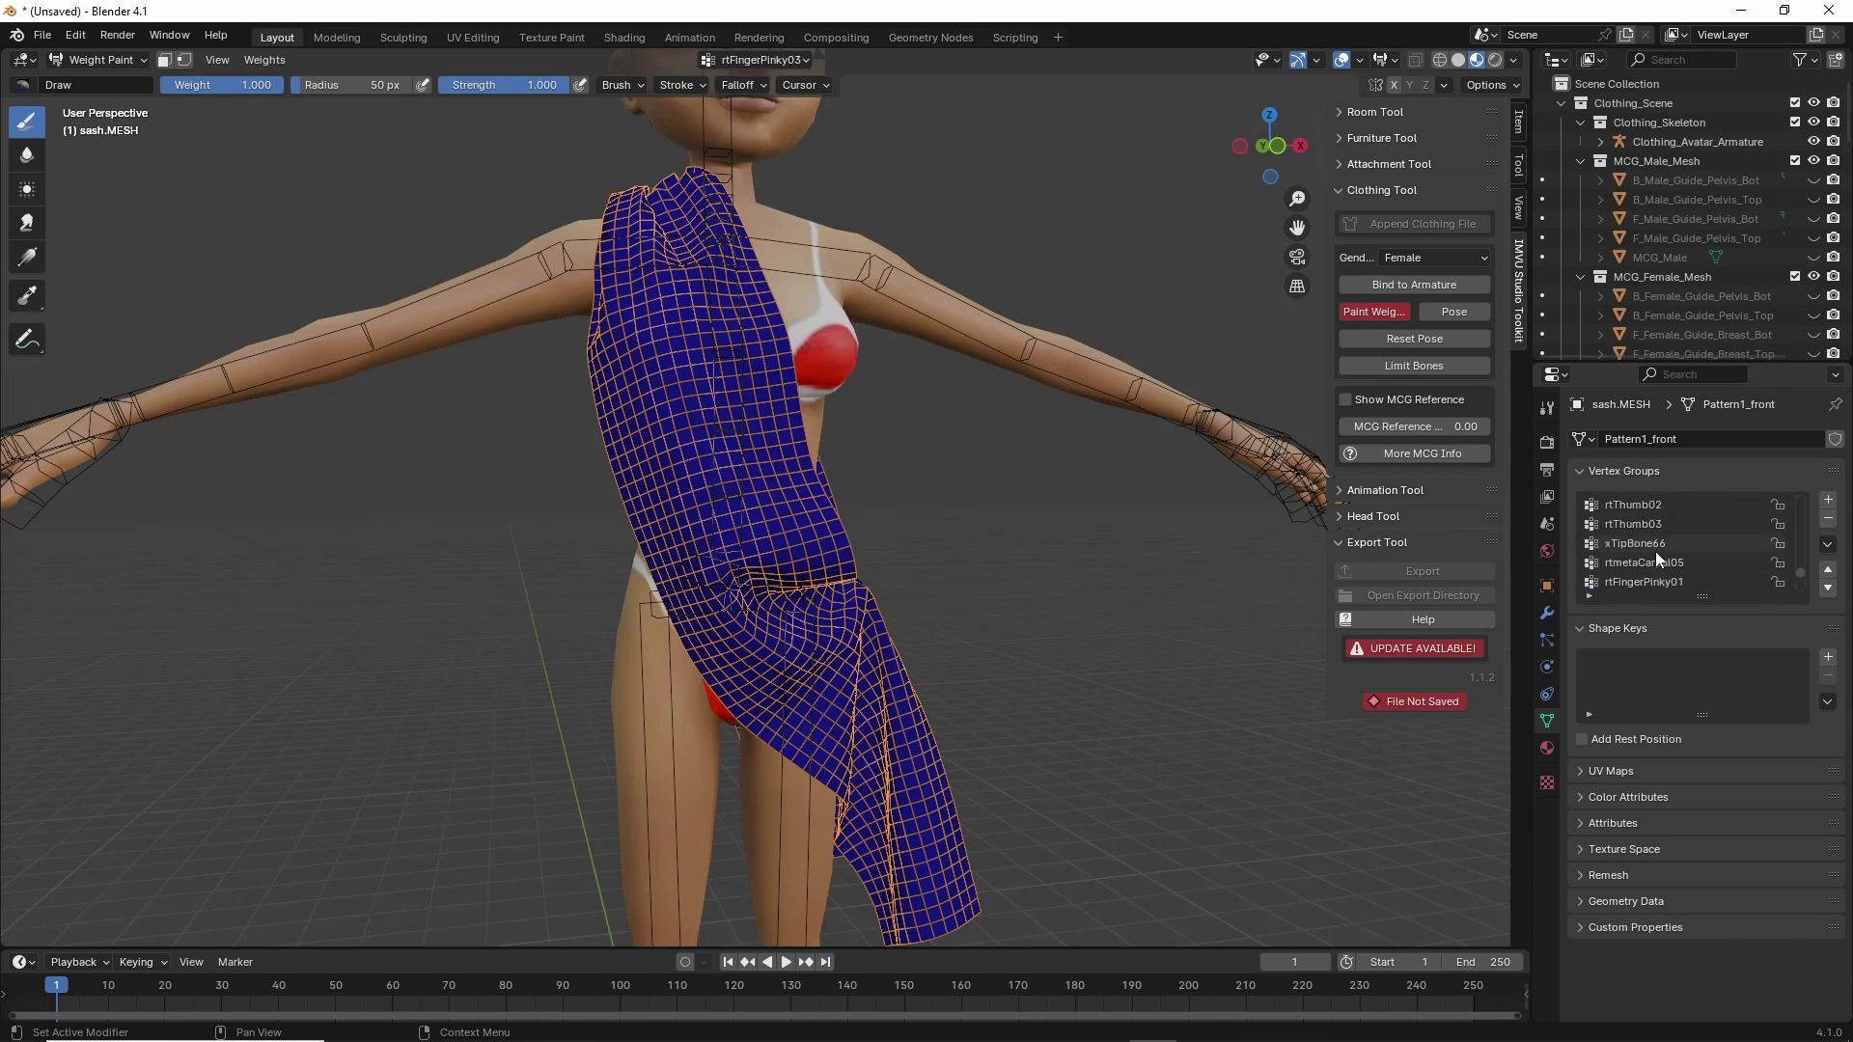
pyautogui.scroll(-1, 1655, 552)
pyautogui.click(1630, 542)
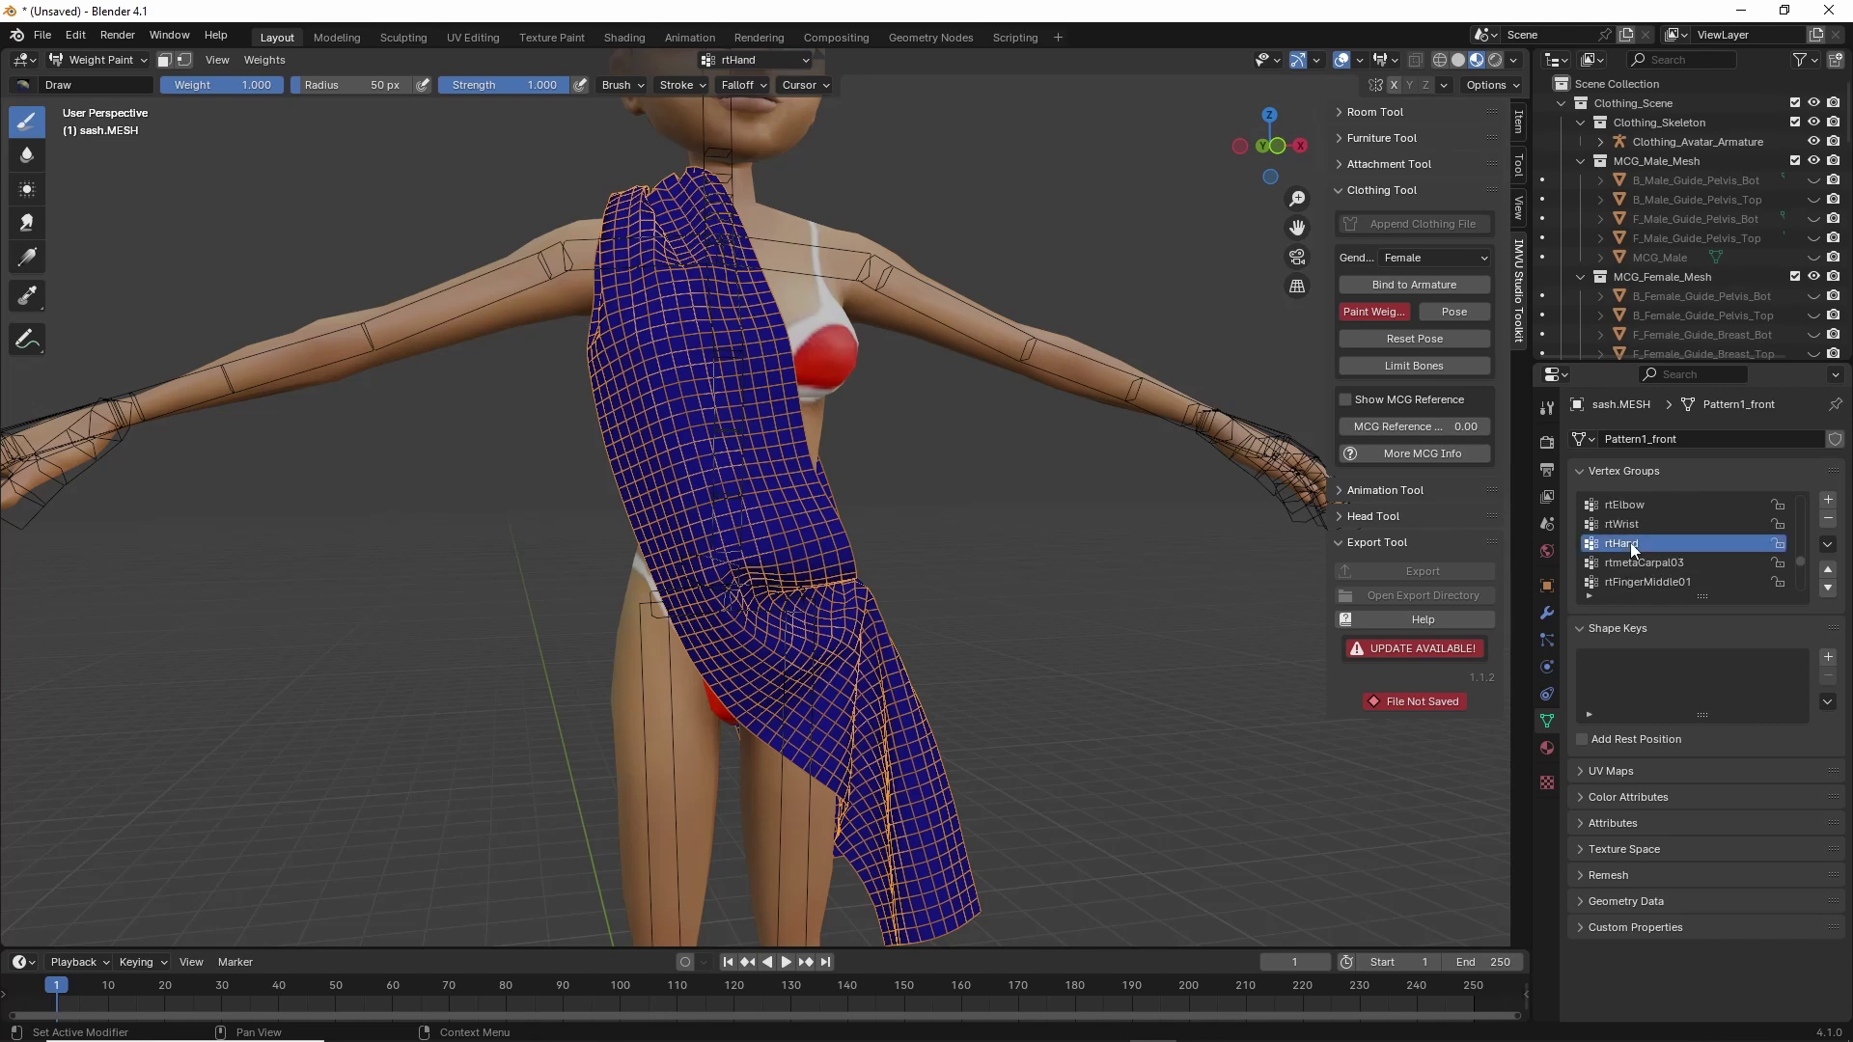
# Examine the right arm's influence on the sash through the rtElbow, rtBicep, rtShoulder and rtClavicle vertex groups, ending close on the shoulder.
pyautogui.moveTo(1029, 652); pyautogui.dragTo(859, 643, button='middle')
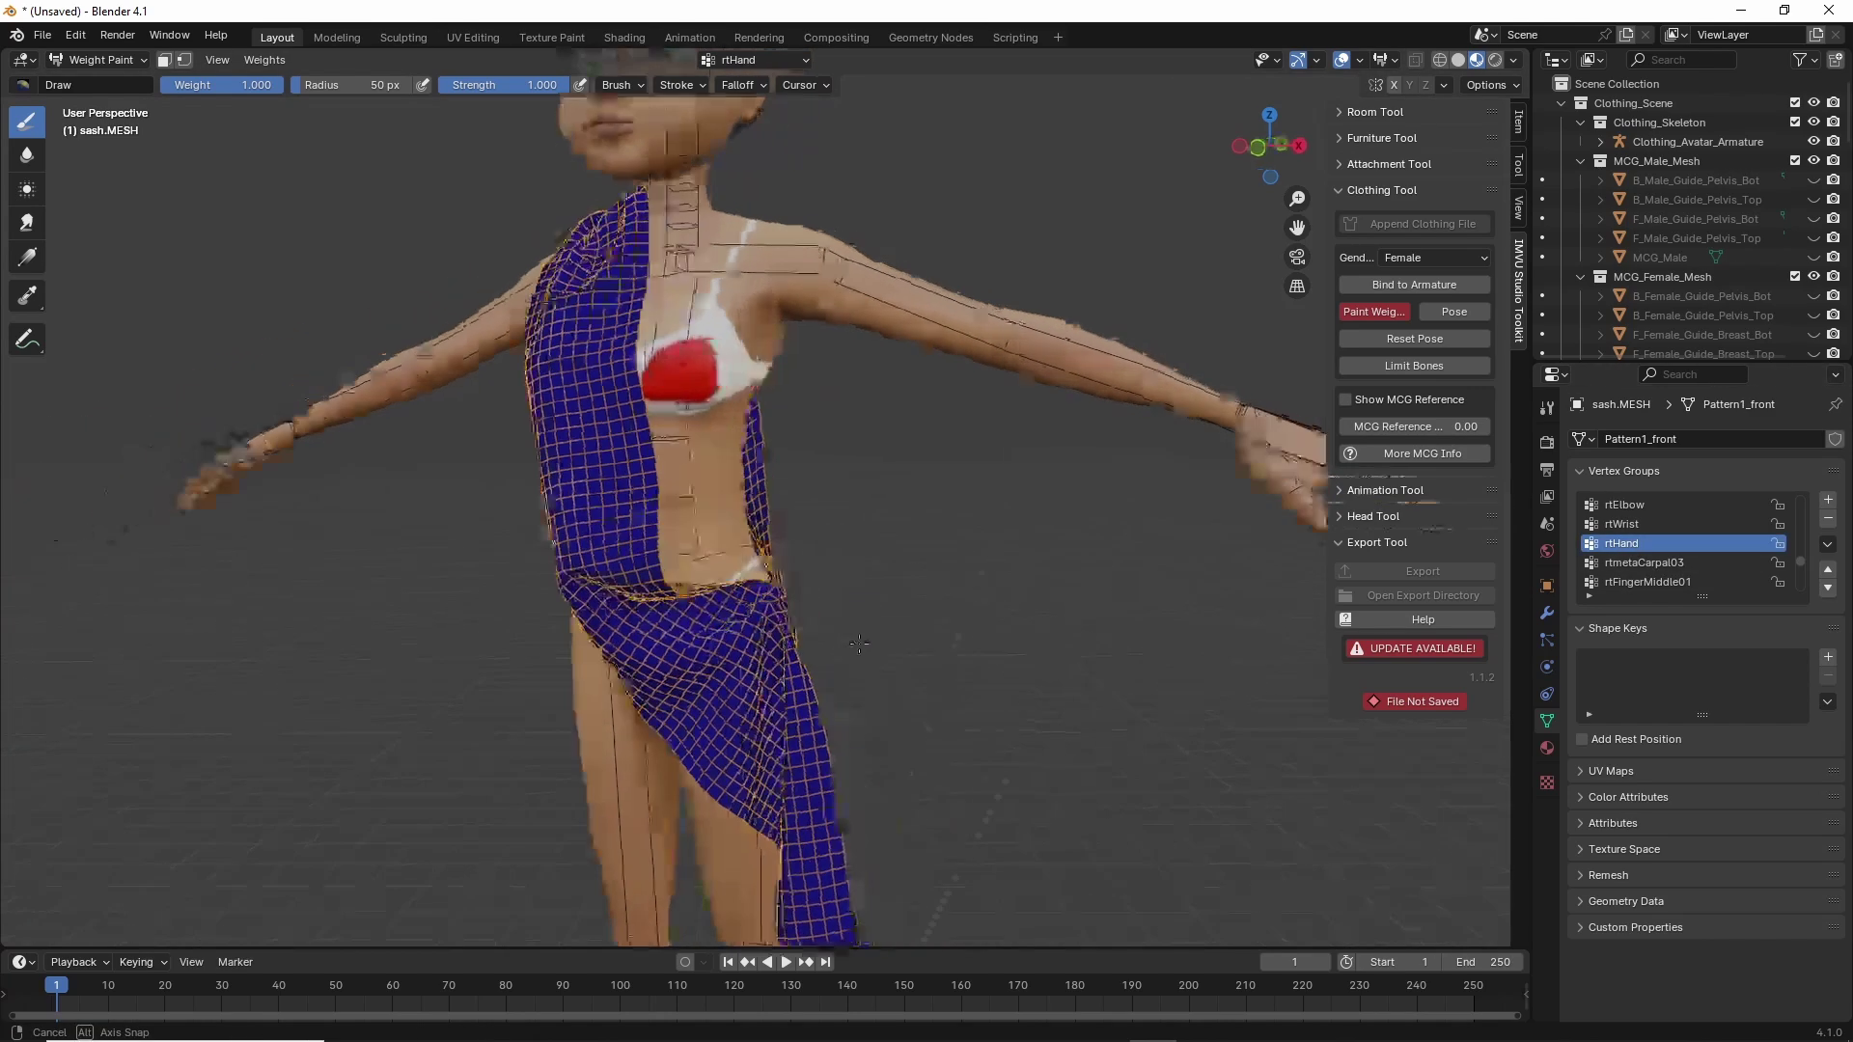
pyautogui.click(1627, 504)
pyautogui.scroll(2, 1650, 526)
pyautogui.click(1625, 544)
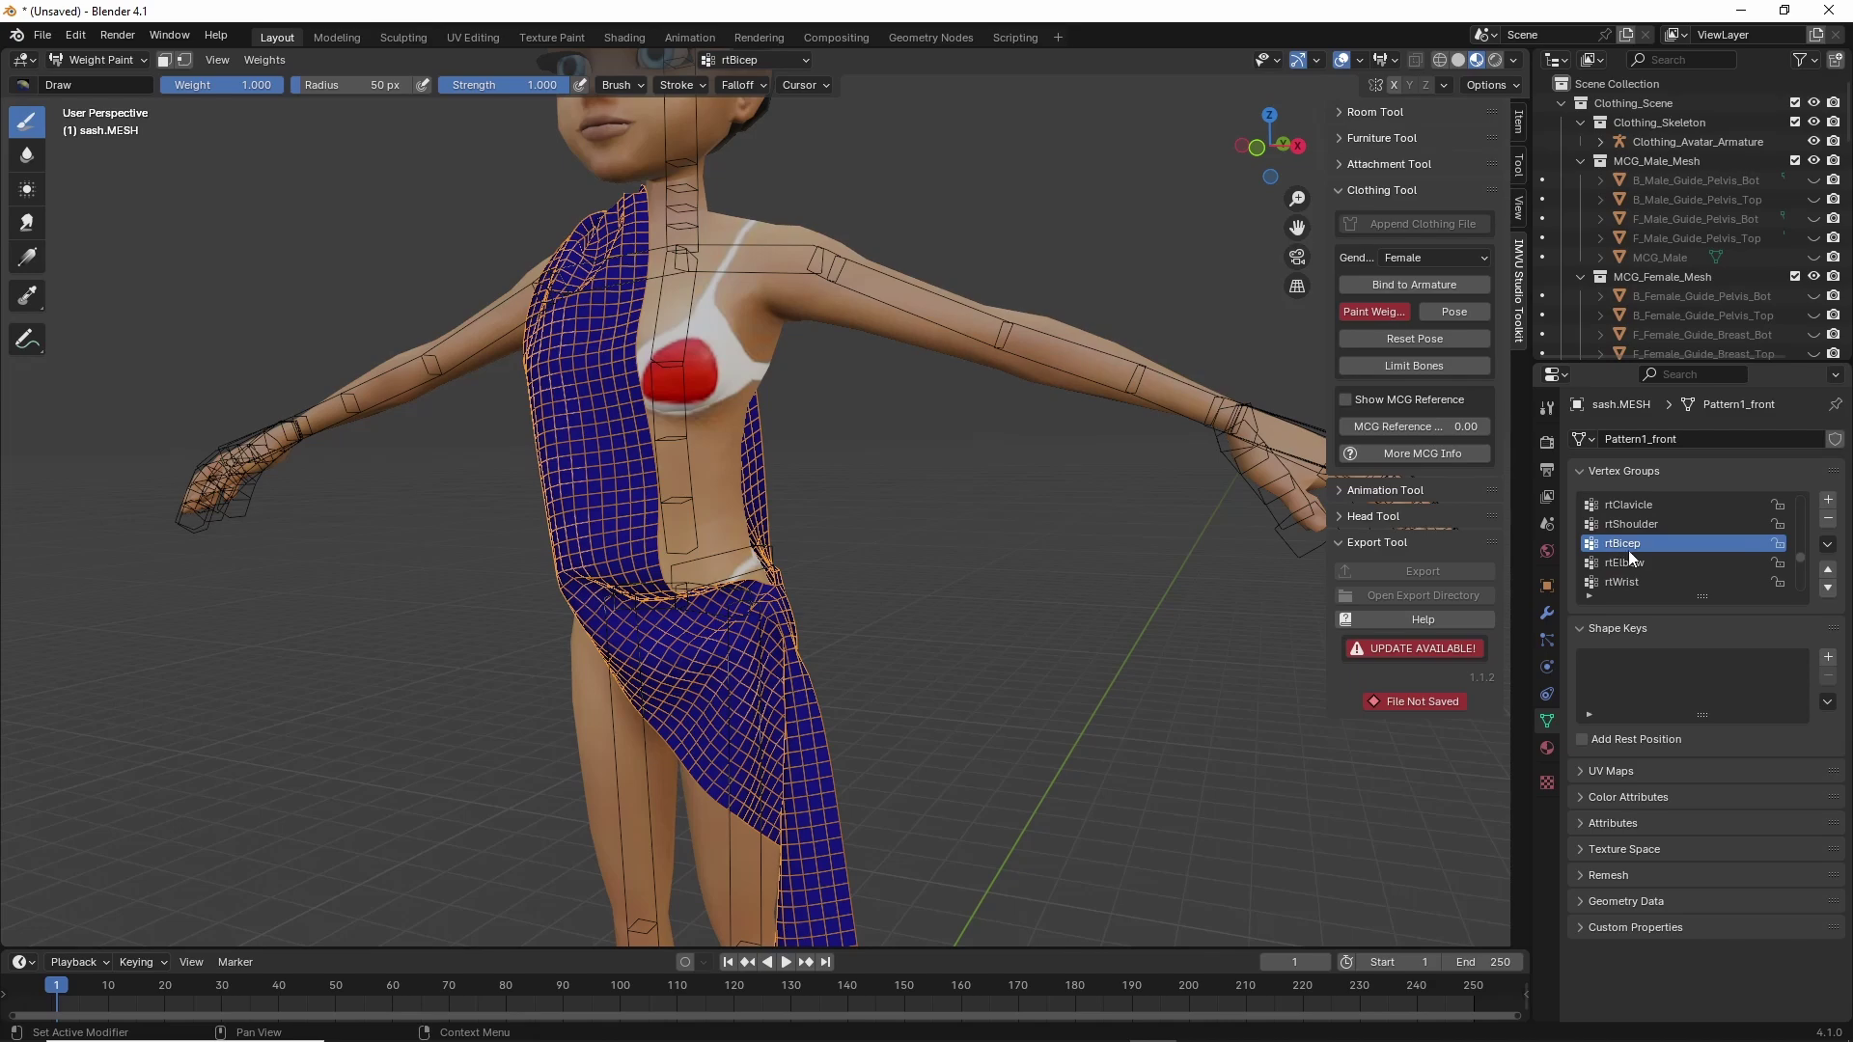
pyautogui.click(1631, 526)
pyautogui.click(1631, 505)
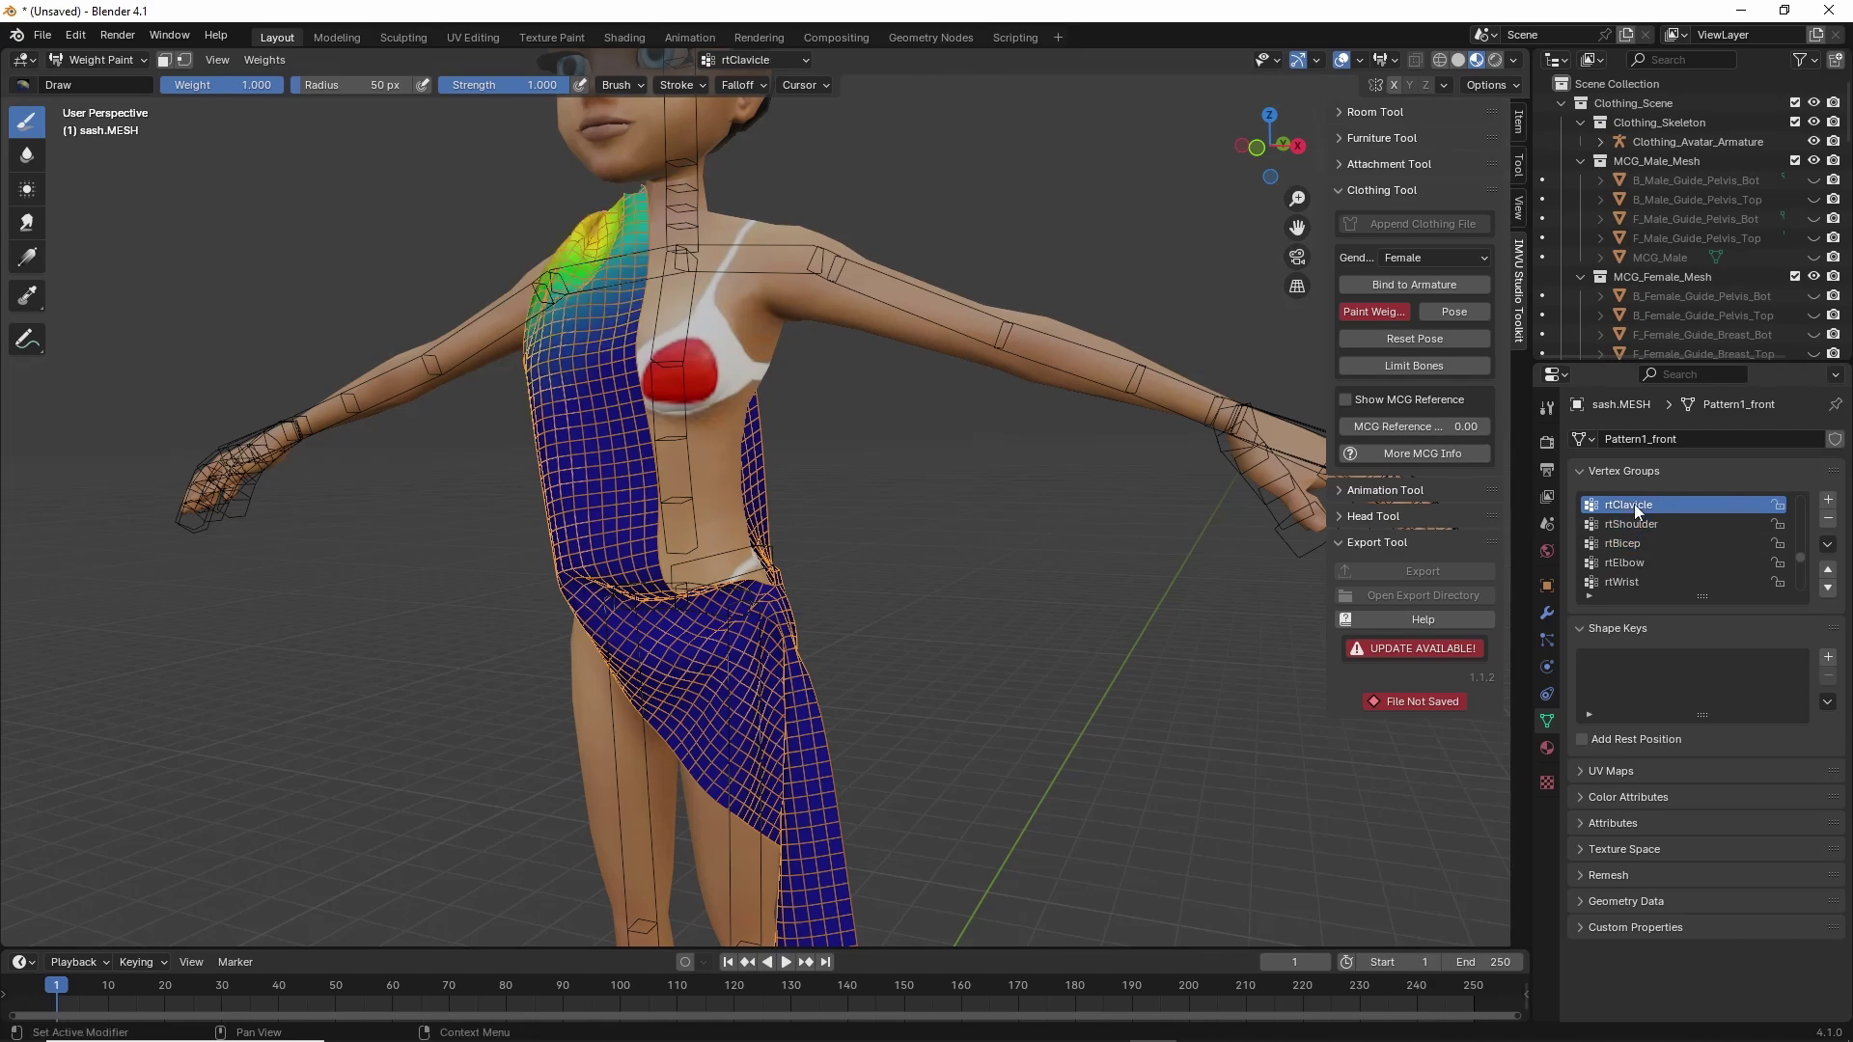
pyautogui.moveTo(889, 496); pyautogui.dragTo(1561, 573, button='middle')
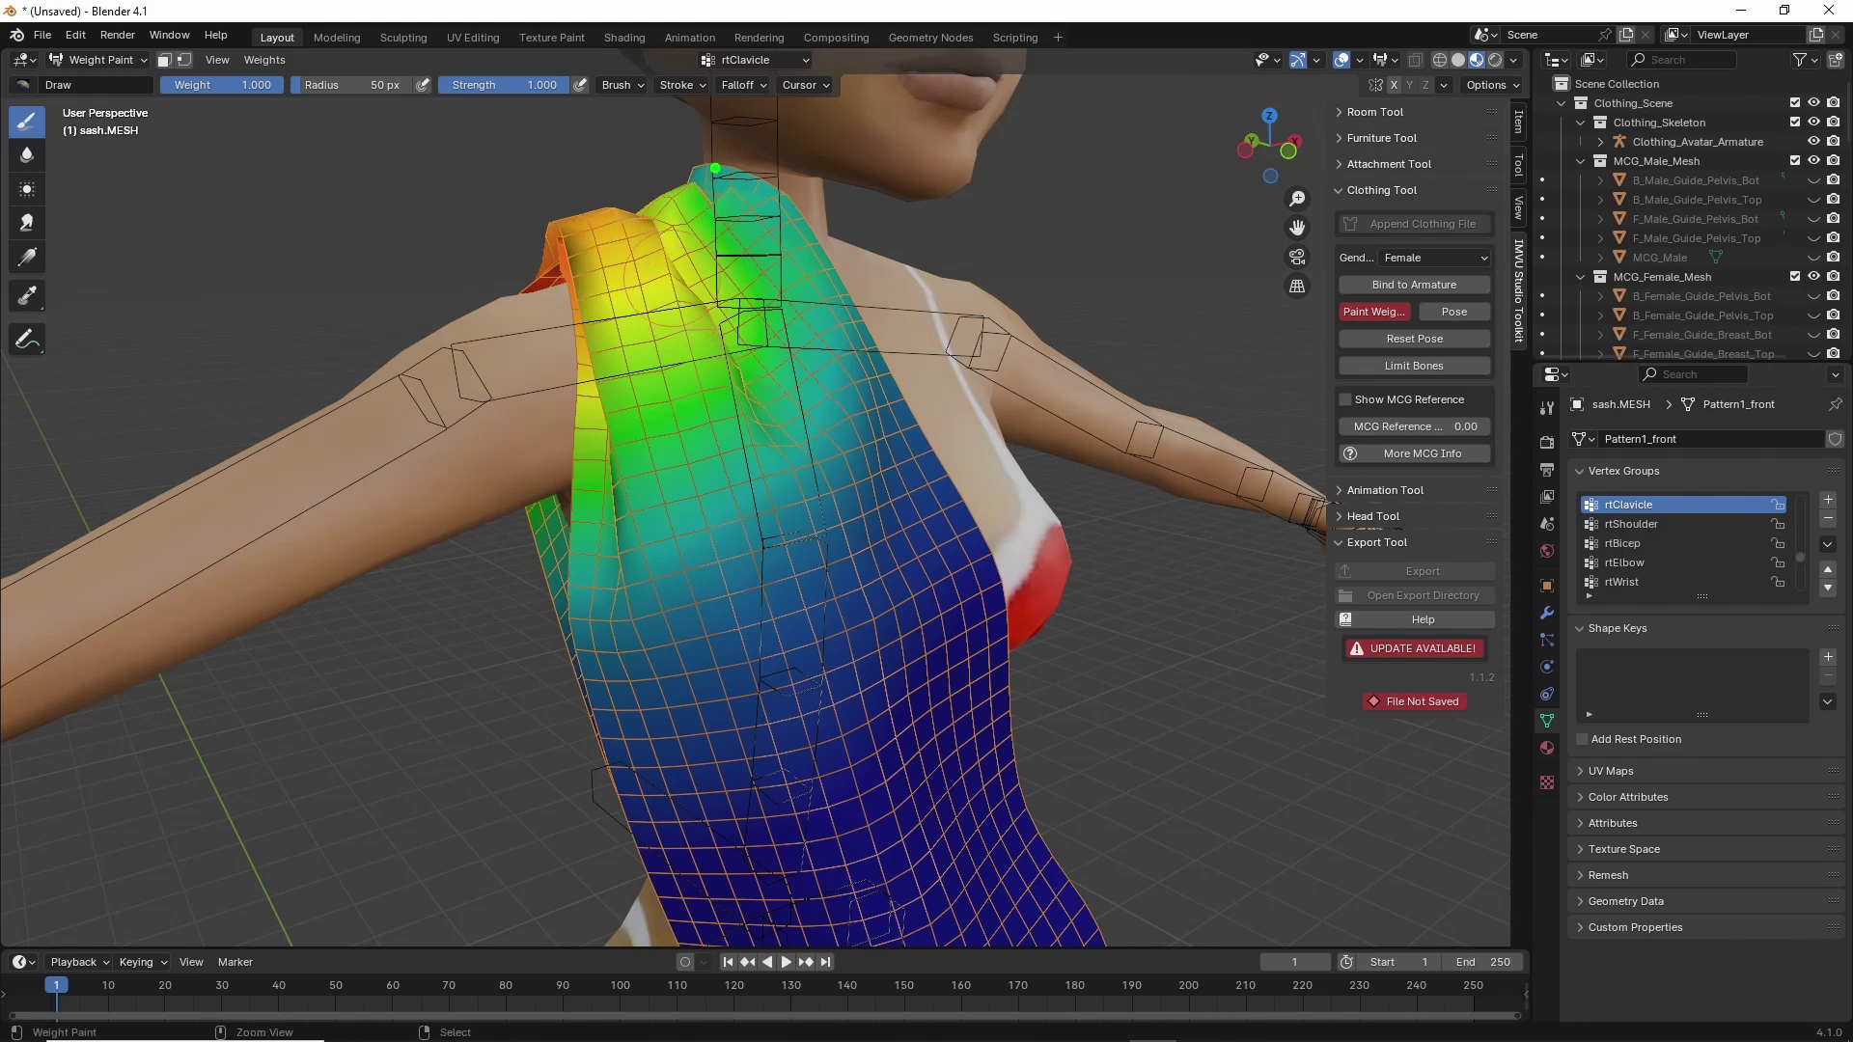
pyautogui.moveTo(715, 143)
pyautogui.mouseDown()
pyautogui.moveTo(380, 331)
pyautogui.moveTo(869, 621)
pyautogui.moveTo(656, 95)
pyautogui.mouseUp()
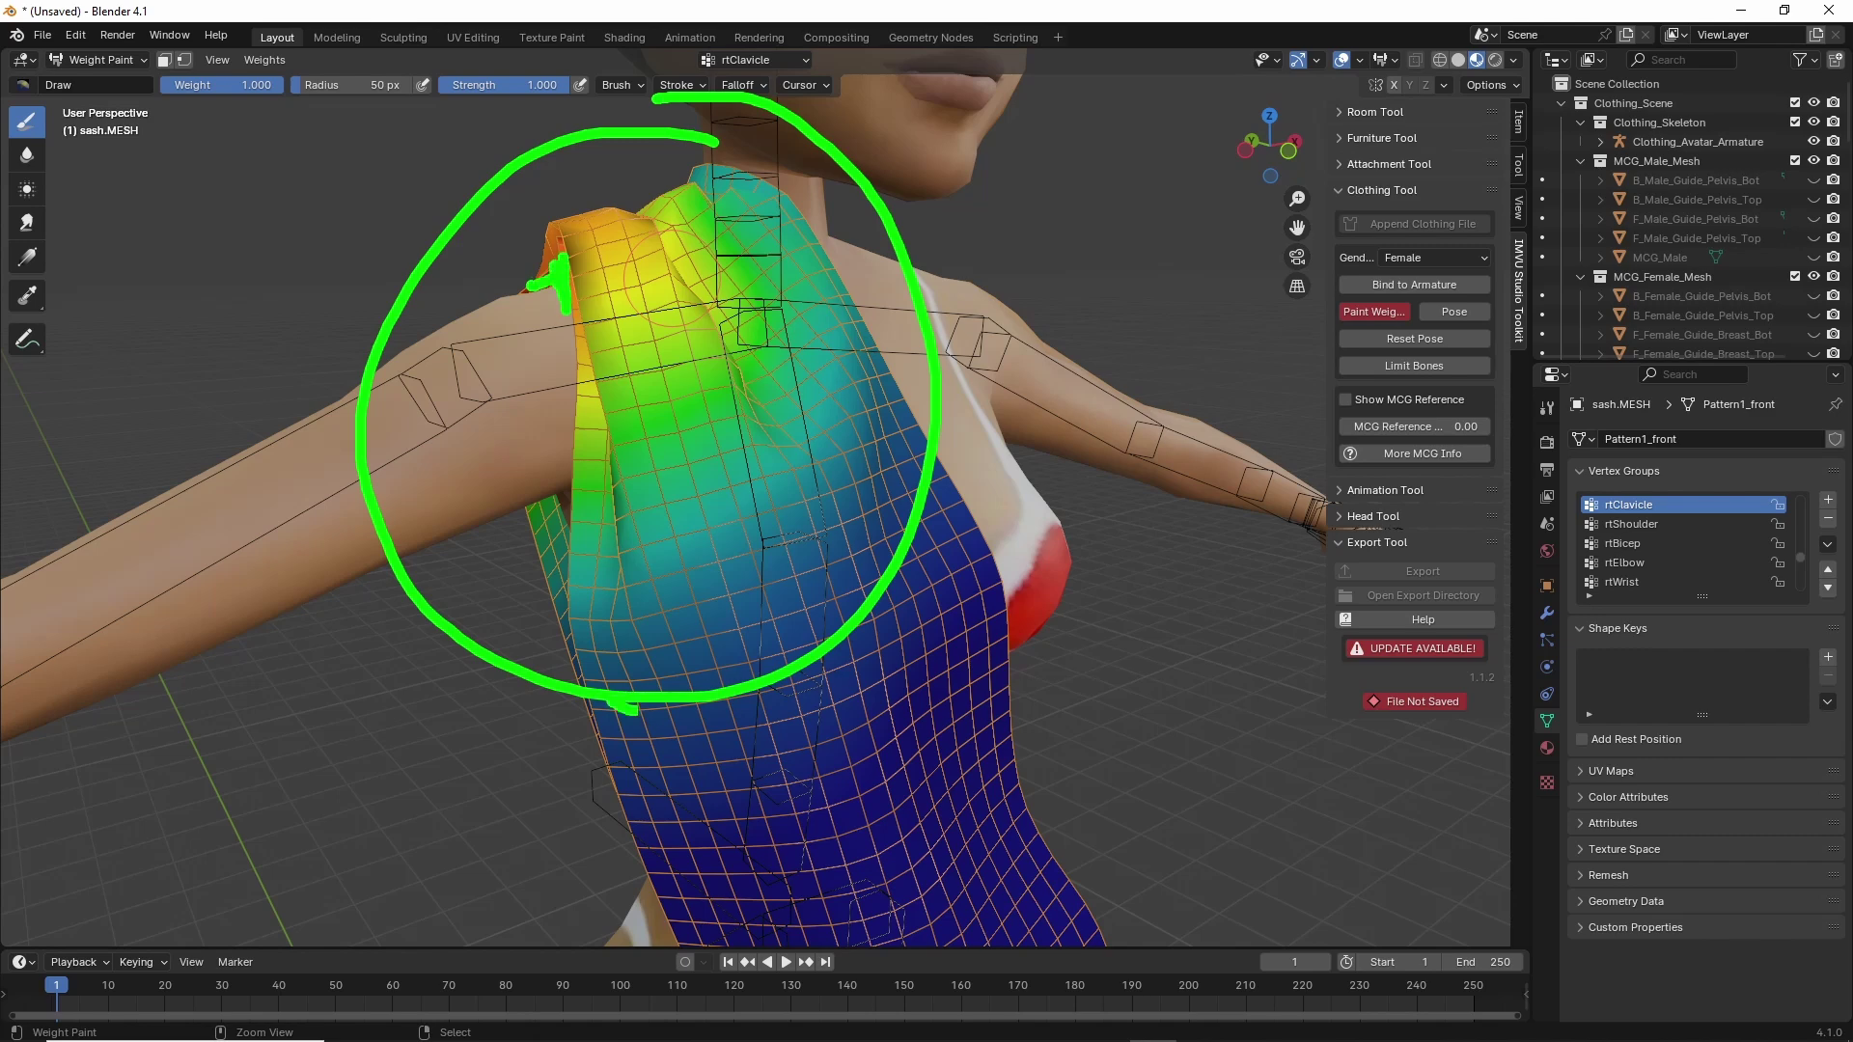
pyautogui.moveTo(780, 656)
pyautogui.mouseDown()
pyautogui.moveTo(656, 760)
pyautogui.moveTo(635, 840)
pyautogui.mouseUp()
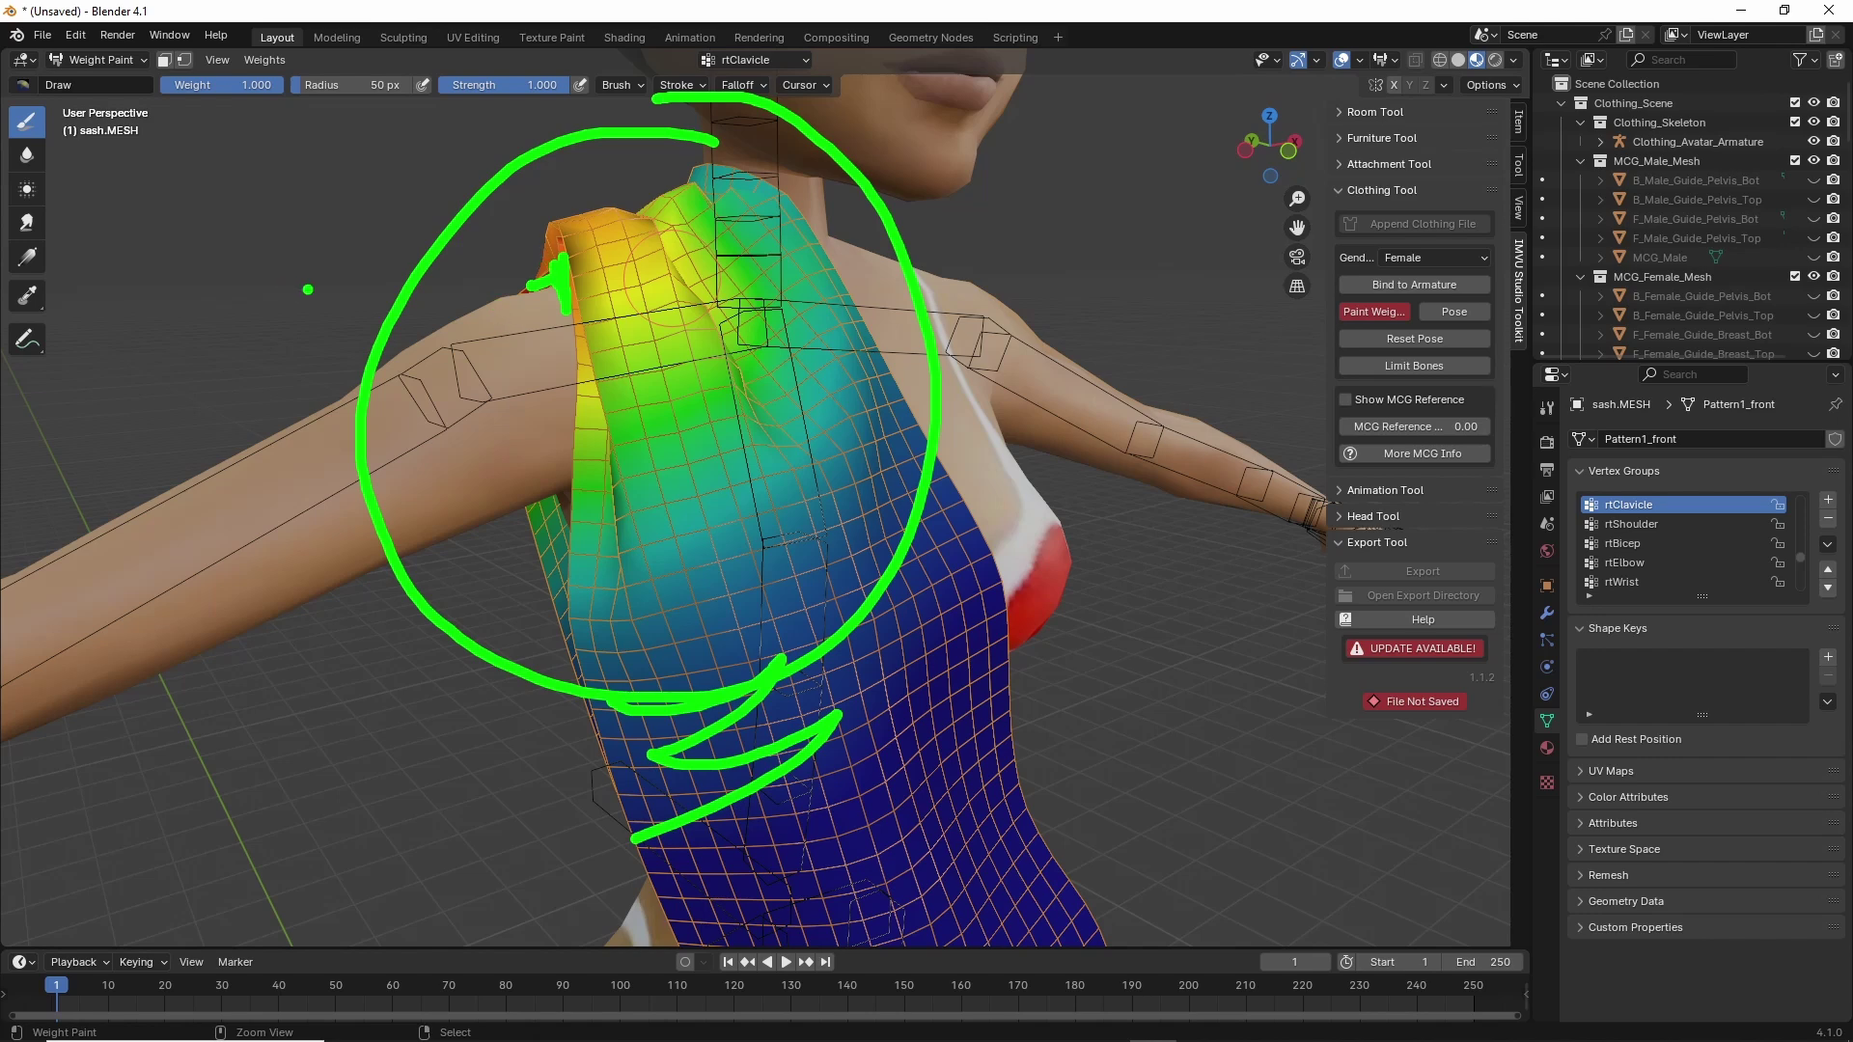
pyautogui.moveTo(309, 313); pyautogui.dragTo(849, 309)
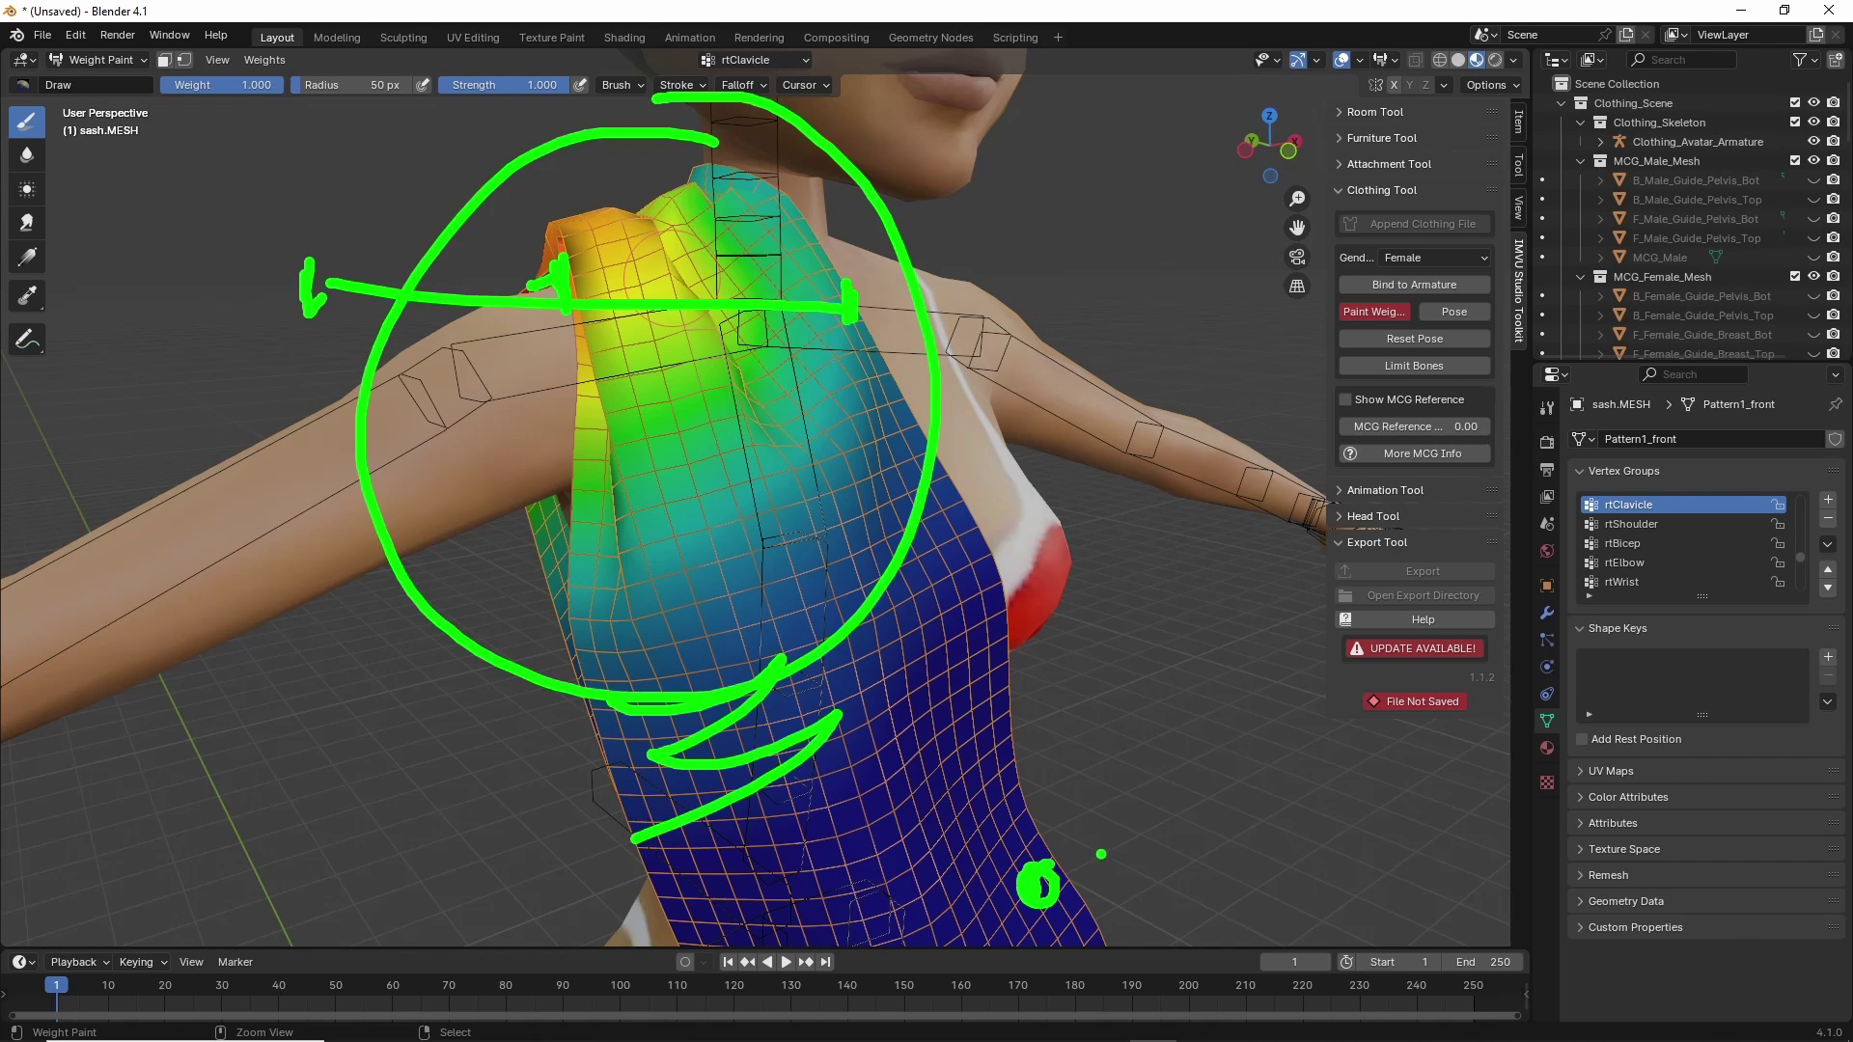
pyautogui.moveTo(1132, 803)
pyautogui.mouseDown()
pyautogui.moveTo(1163, 864)
pyautogui.moveTo(1082, 789)
pyautogui.mouseUp()
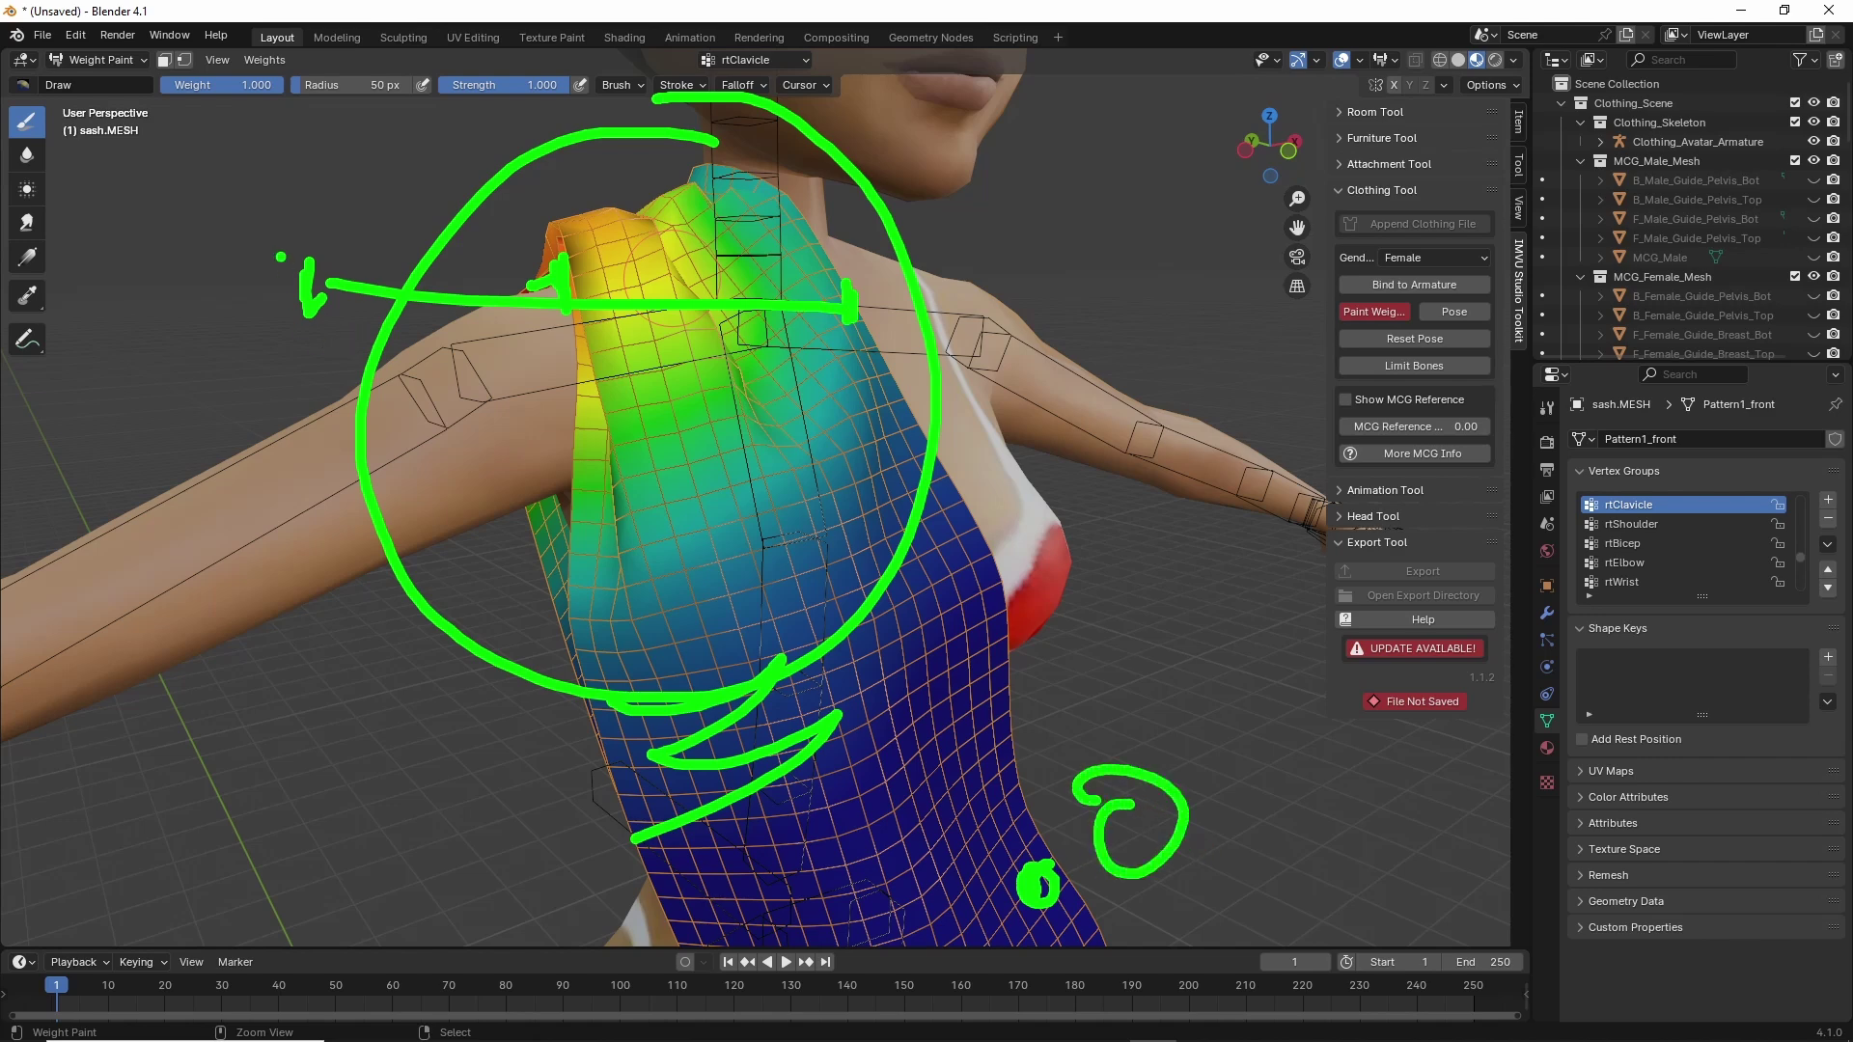
pyautogui.moveTo(273, 208); pyautogui.dragTo(200, 203)
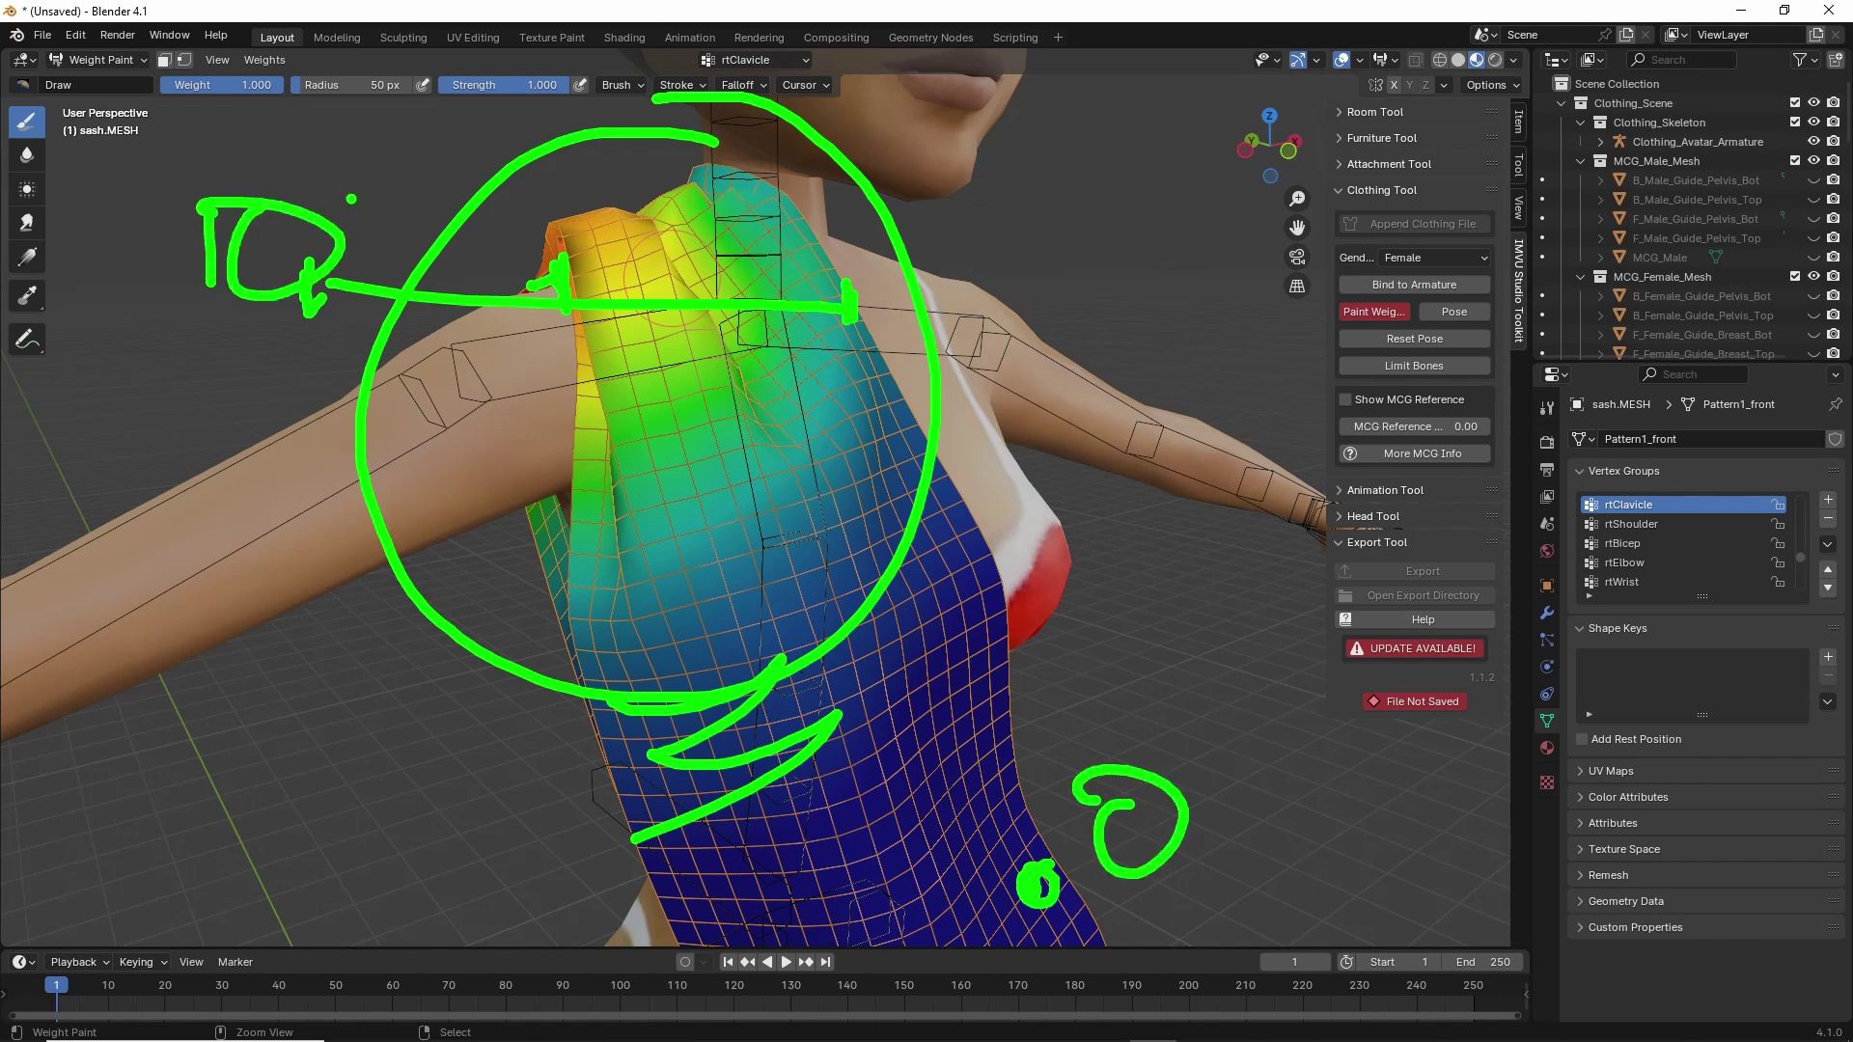
pyautogui.moveTo(351, 199)
pyautogui.mouseDown()
pyautogui.moveTo(488, 177)
pyautogui.moveTo(473, 288)
pyautogui.mouseUp()
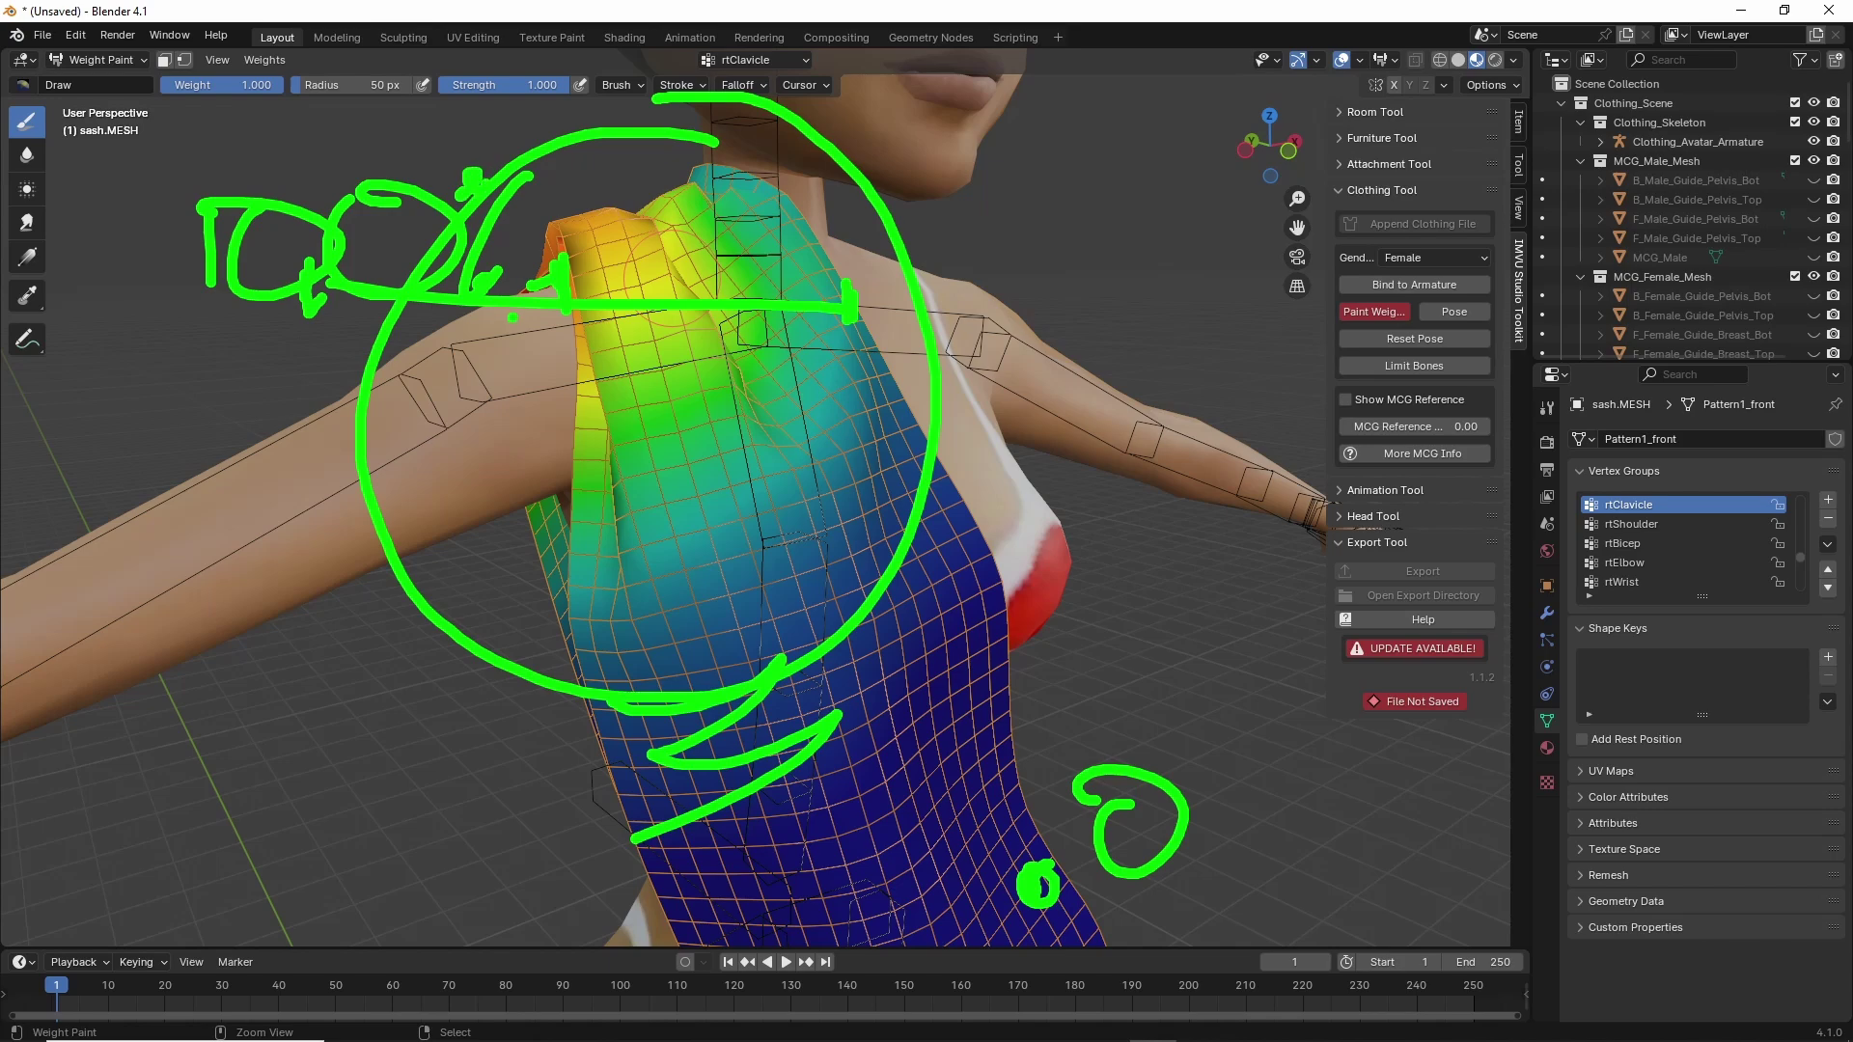
pyautogui.press('Escape')
# Select the lfFingerRing03 vertex group and examine its weights on the sash's lower drape.
pyautogui.moveTo(654, 569)
pyautogui.mouseDown(button='middle')
pyautogui.moveTo(558, 569)
pyautogui.moveTo(602, 521)
pyautogui.mouseUp(button='middle')
pyautogui.scroll(-1, 558, 568)
pyautogui.scroll(-2, 618, 560)
pyautogui.keyDown('shift'); pyautogui.moveTo(676, 666); pyautogui.dragTo(893, 675, button='middle'); pyautogui.keyUp('shift')
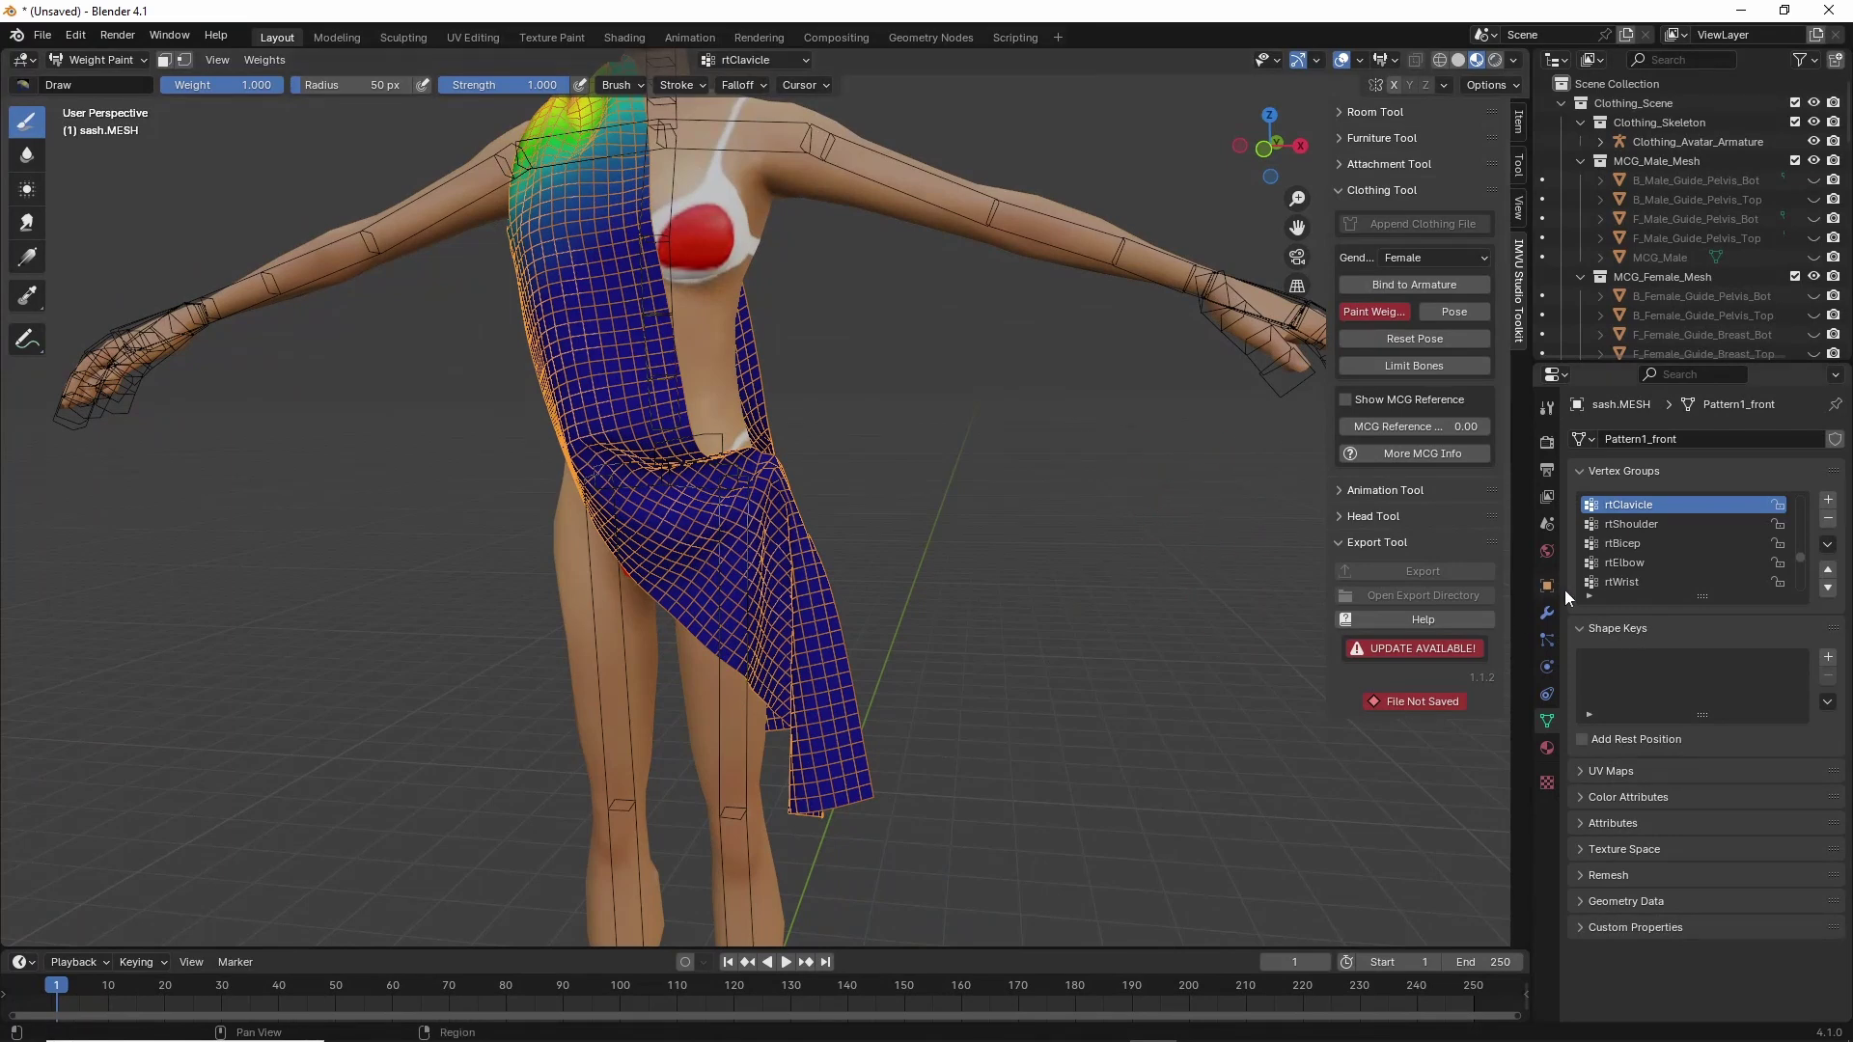
pyautogui.moveTo(1240, 469); pyautogui.dragTo(1177, 527, button='middle')
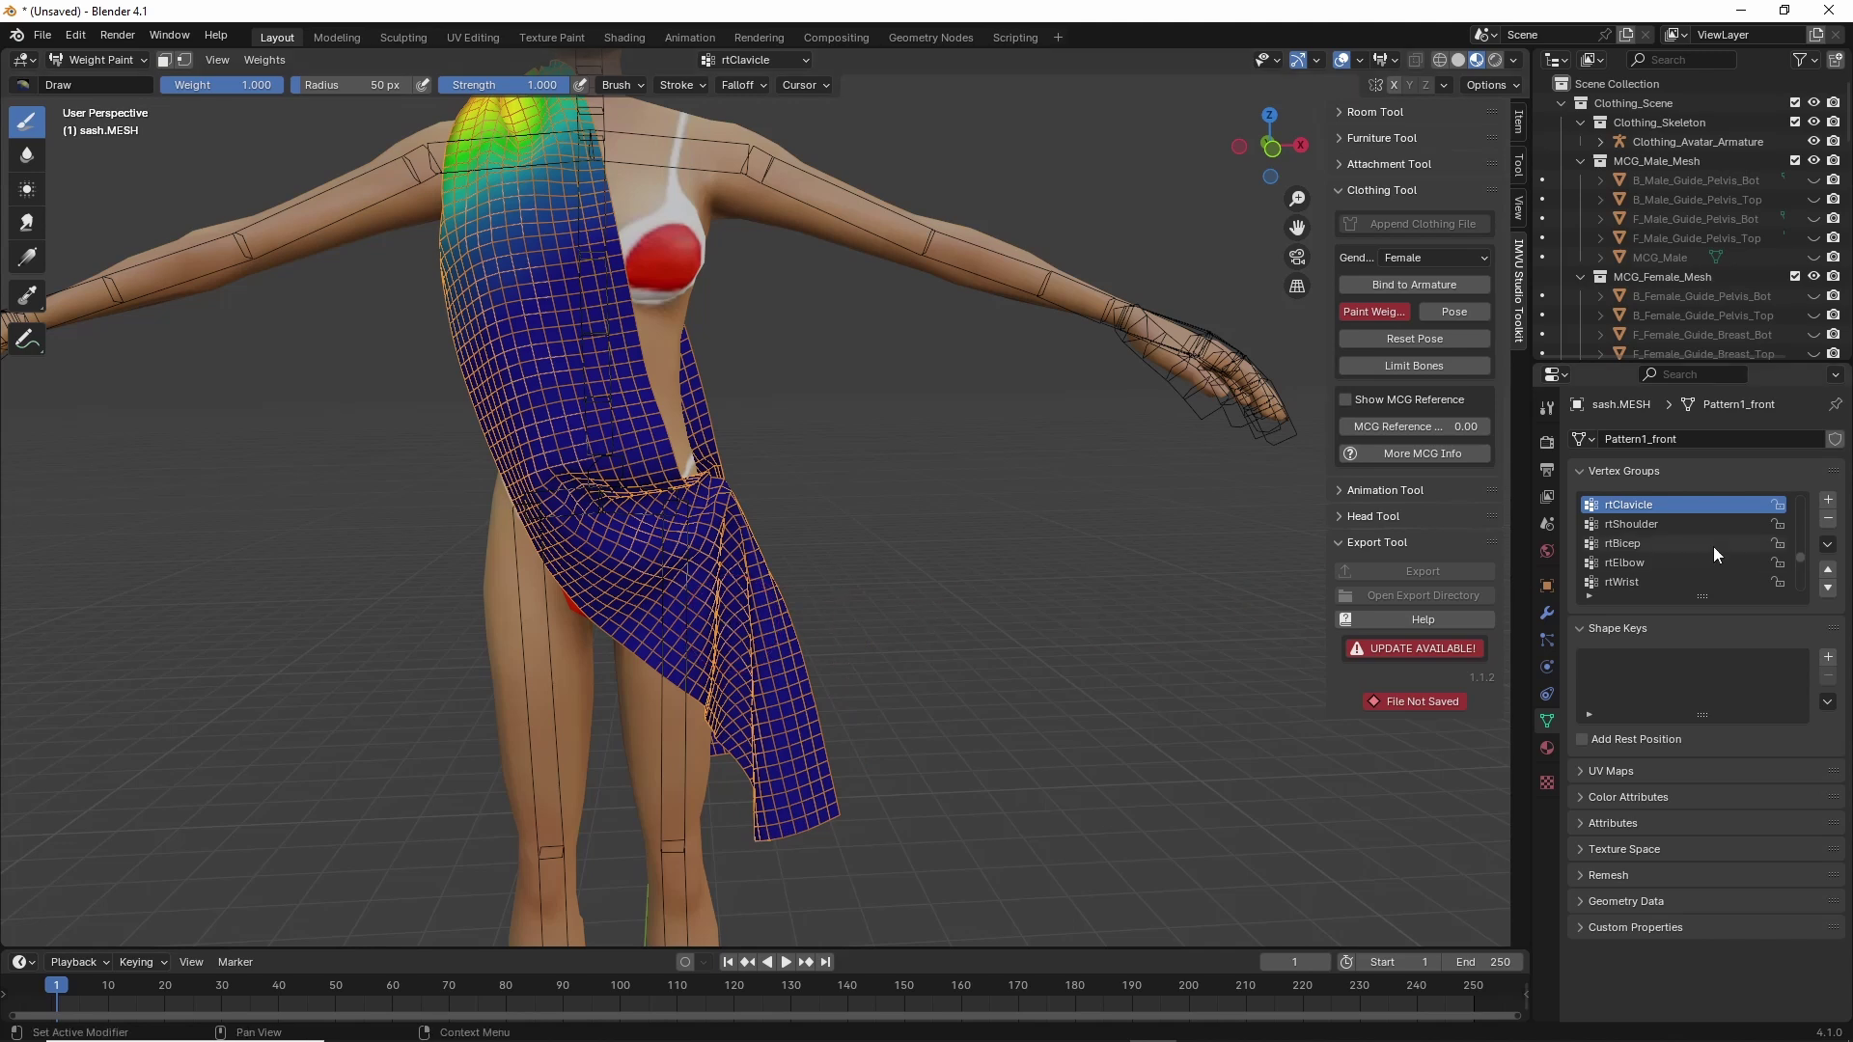
pyautogui.scroll(-2, 1681, 552)
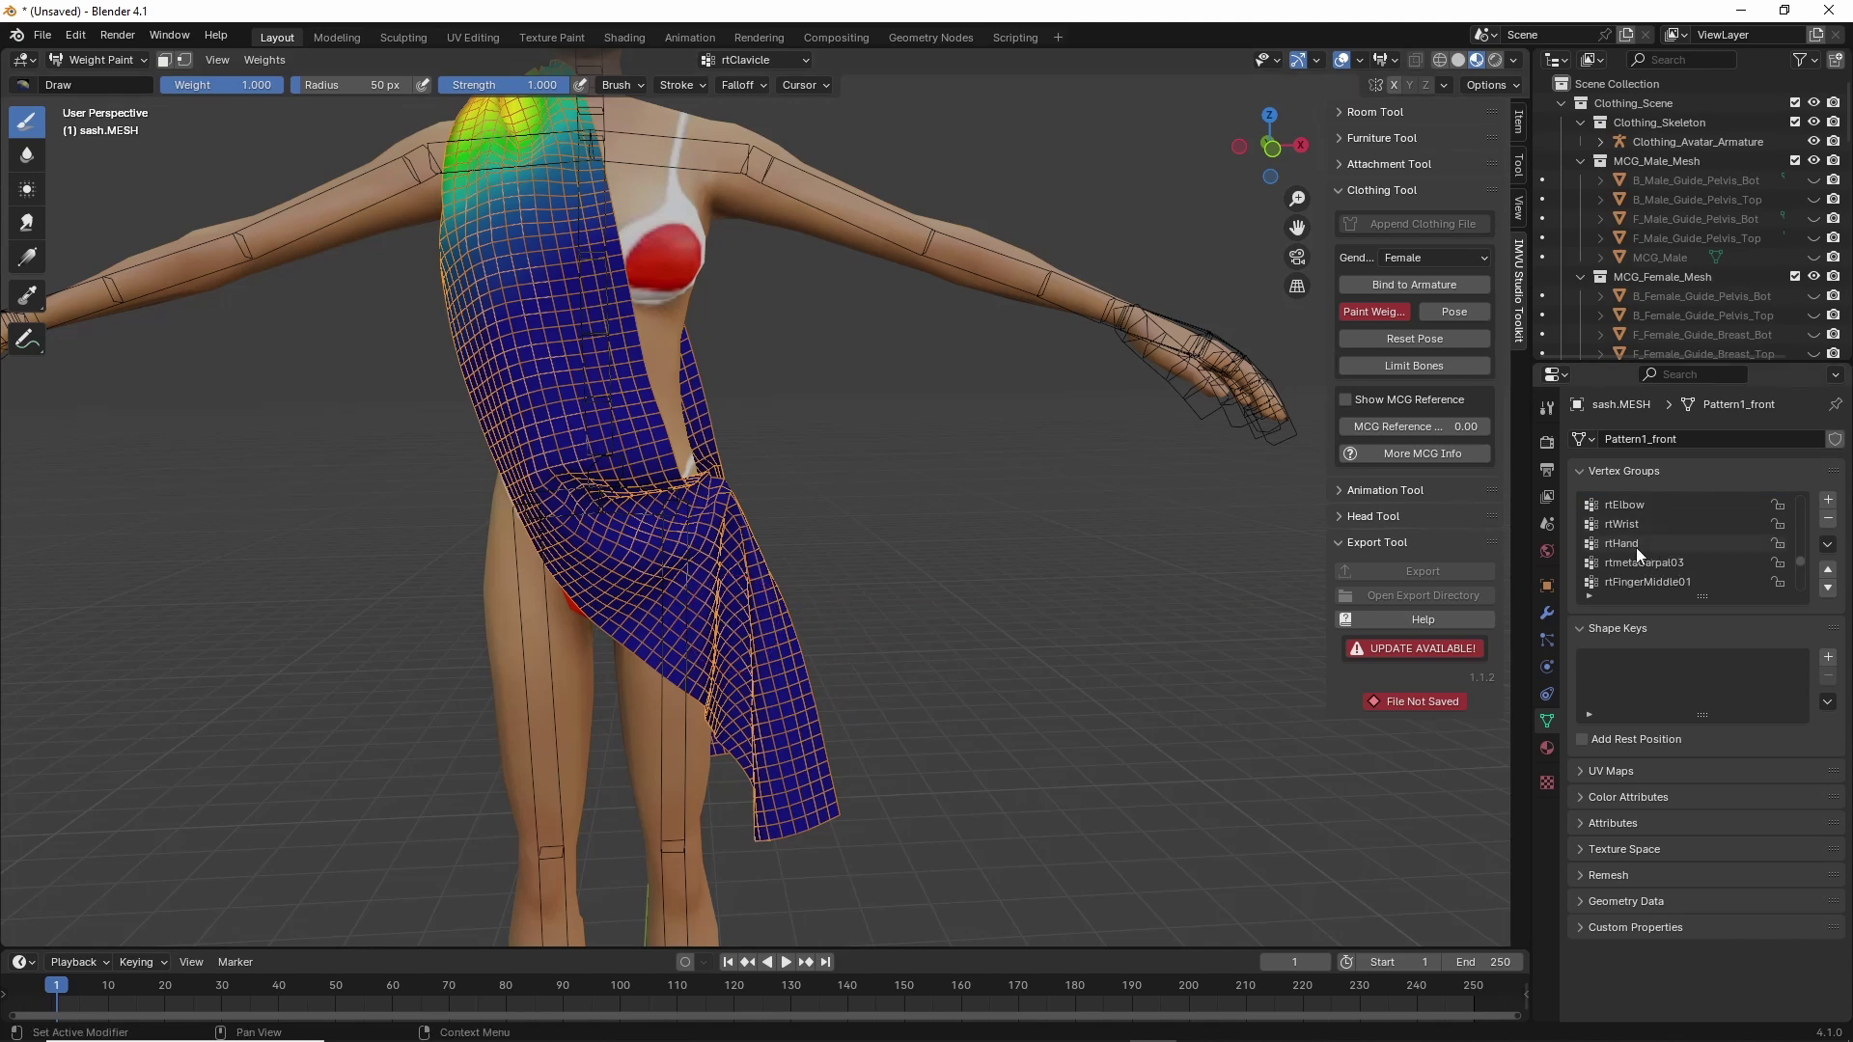
pyautogui.scroll(-10, 1654, 549)
pyautogui.scroll(8, 1660, 547)
pyautogui.scroll(10, 1660, 547)
pyautogui.click(1645, 566)
pyautogui.moveTo(1129, 611); pyautogui.dragTo(858, 729, button='middle')
pyautogui.scroll(3, 857, 729)
pyautogui.keyDown('shift'); pyautogui.moveTo(730, 762); pyautogui.dragTo(880, 621, button='middle'); pyautogui.keyUp('shift')
pyautogui.scroll(1, 880, 620)
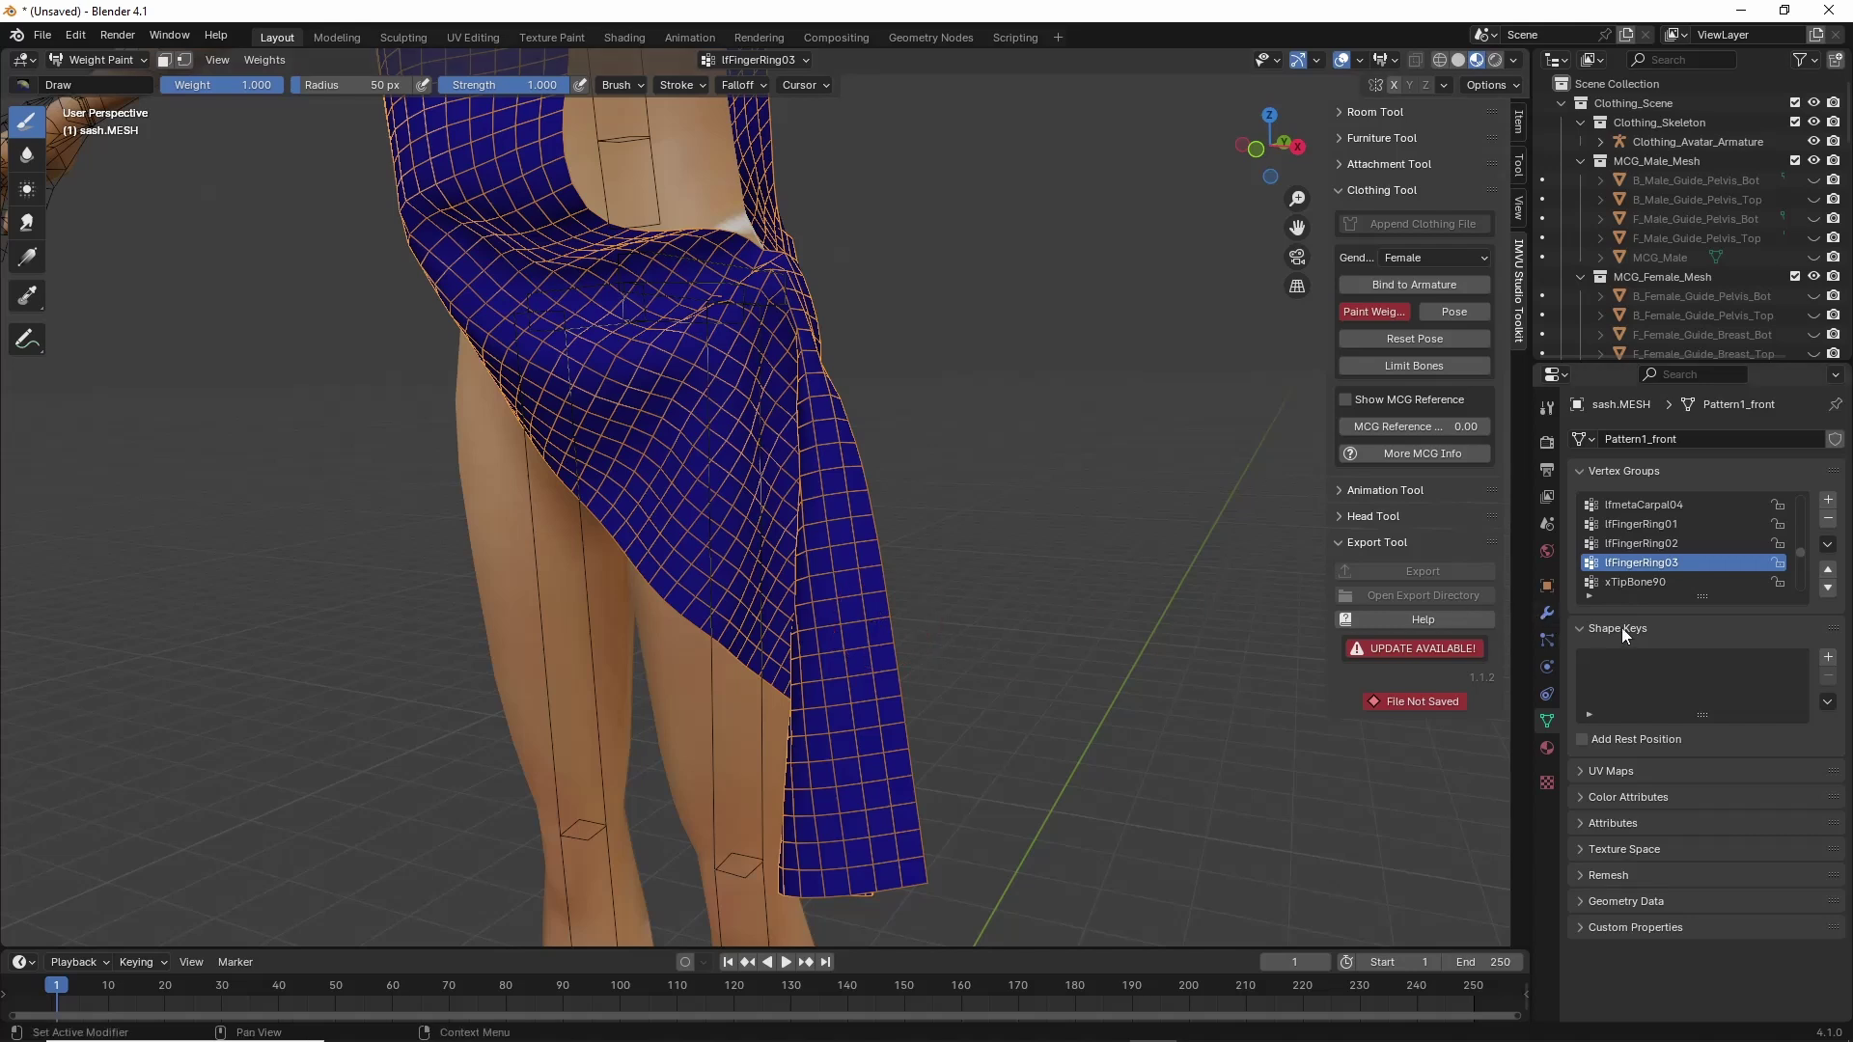
# Check the lower drape's weights for the left-hand vertex groups from xTipBone90 up to lfFingerIndex03.
pyautogui.click(1637, 579)
pyautogui.click(1636, 560)
pyautogui.click(1636, 543)
pyautogui.click(1636, 523)
pyautogui.click(1633, 506)
pyautogui.scroll(2, 1647, 527)
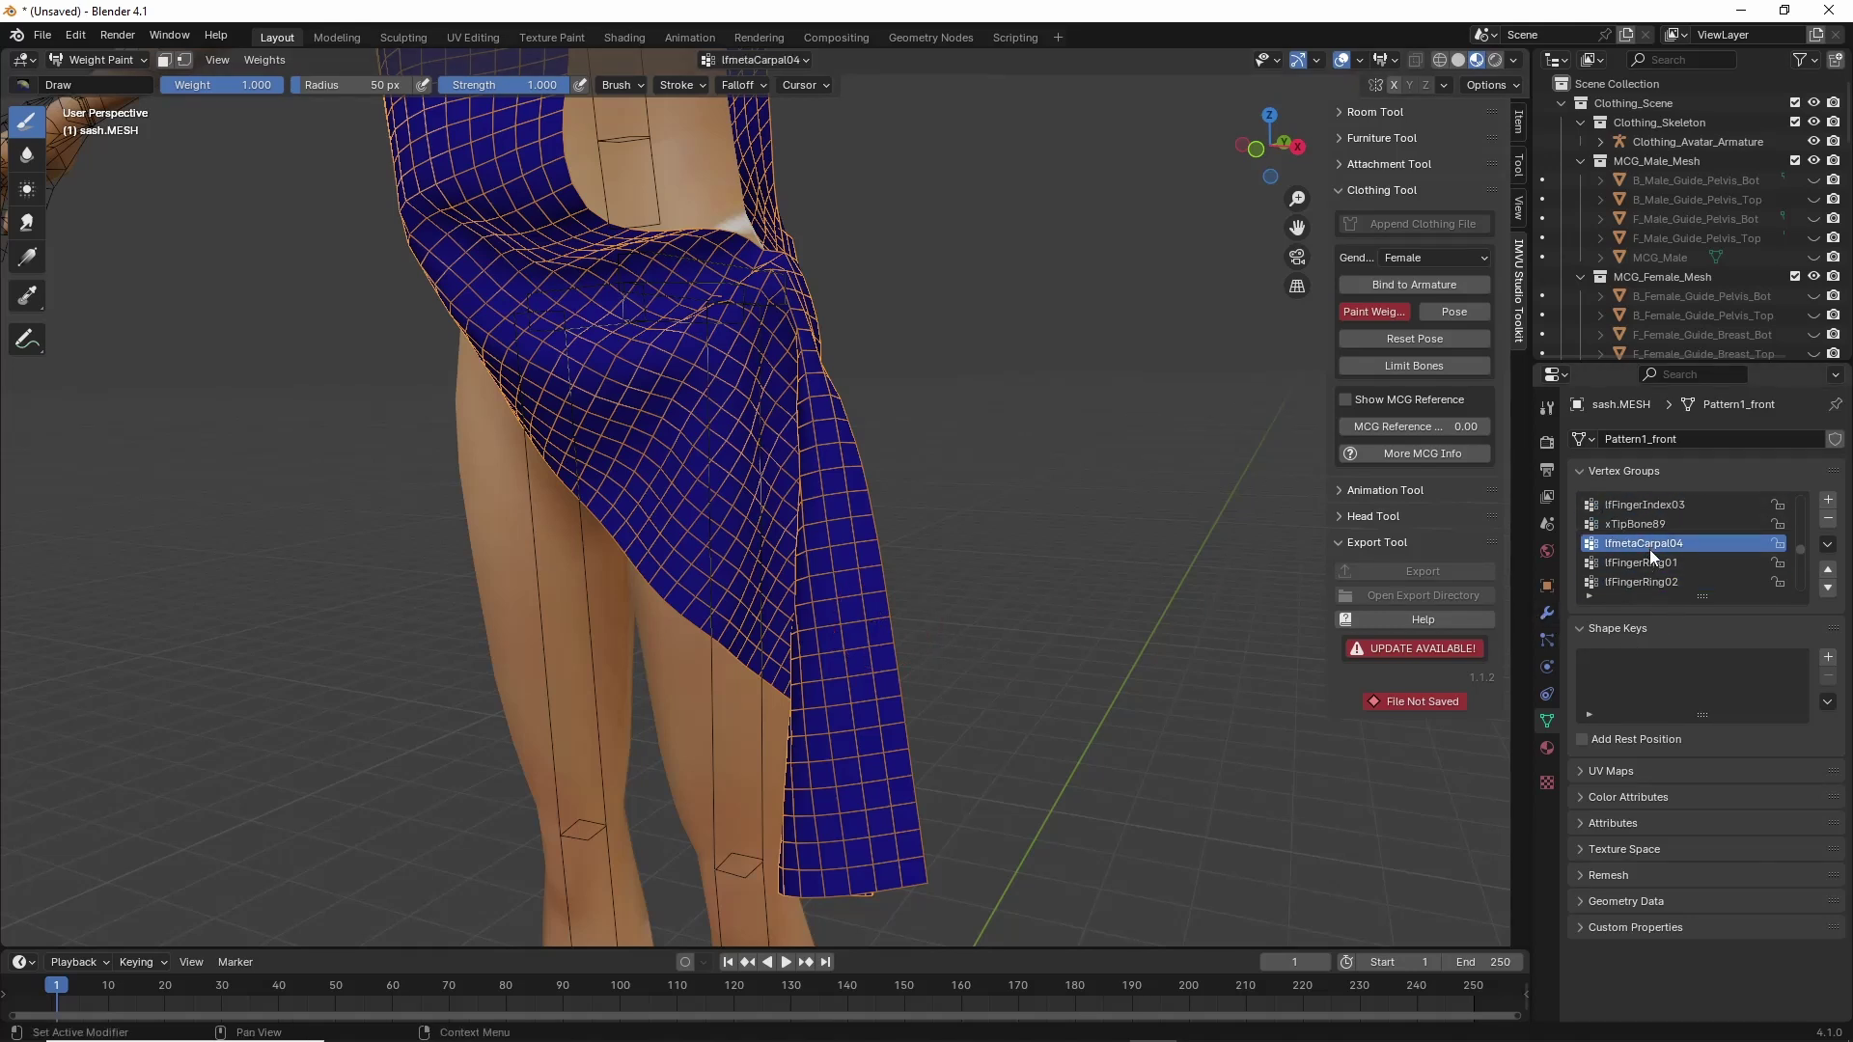
pyautogui.click(1642, 524)
pyautogui.click(1646, 507)
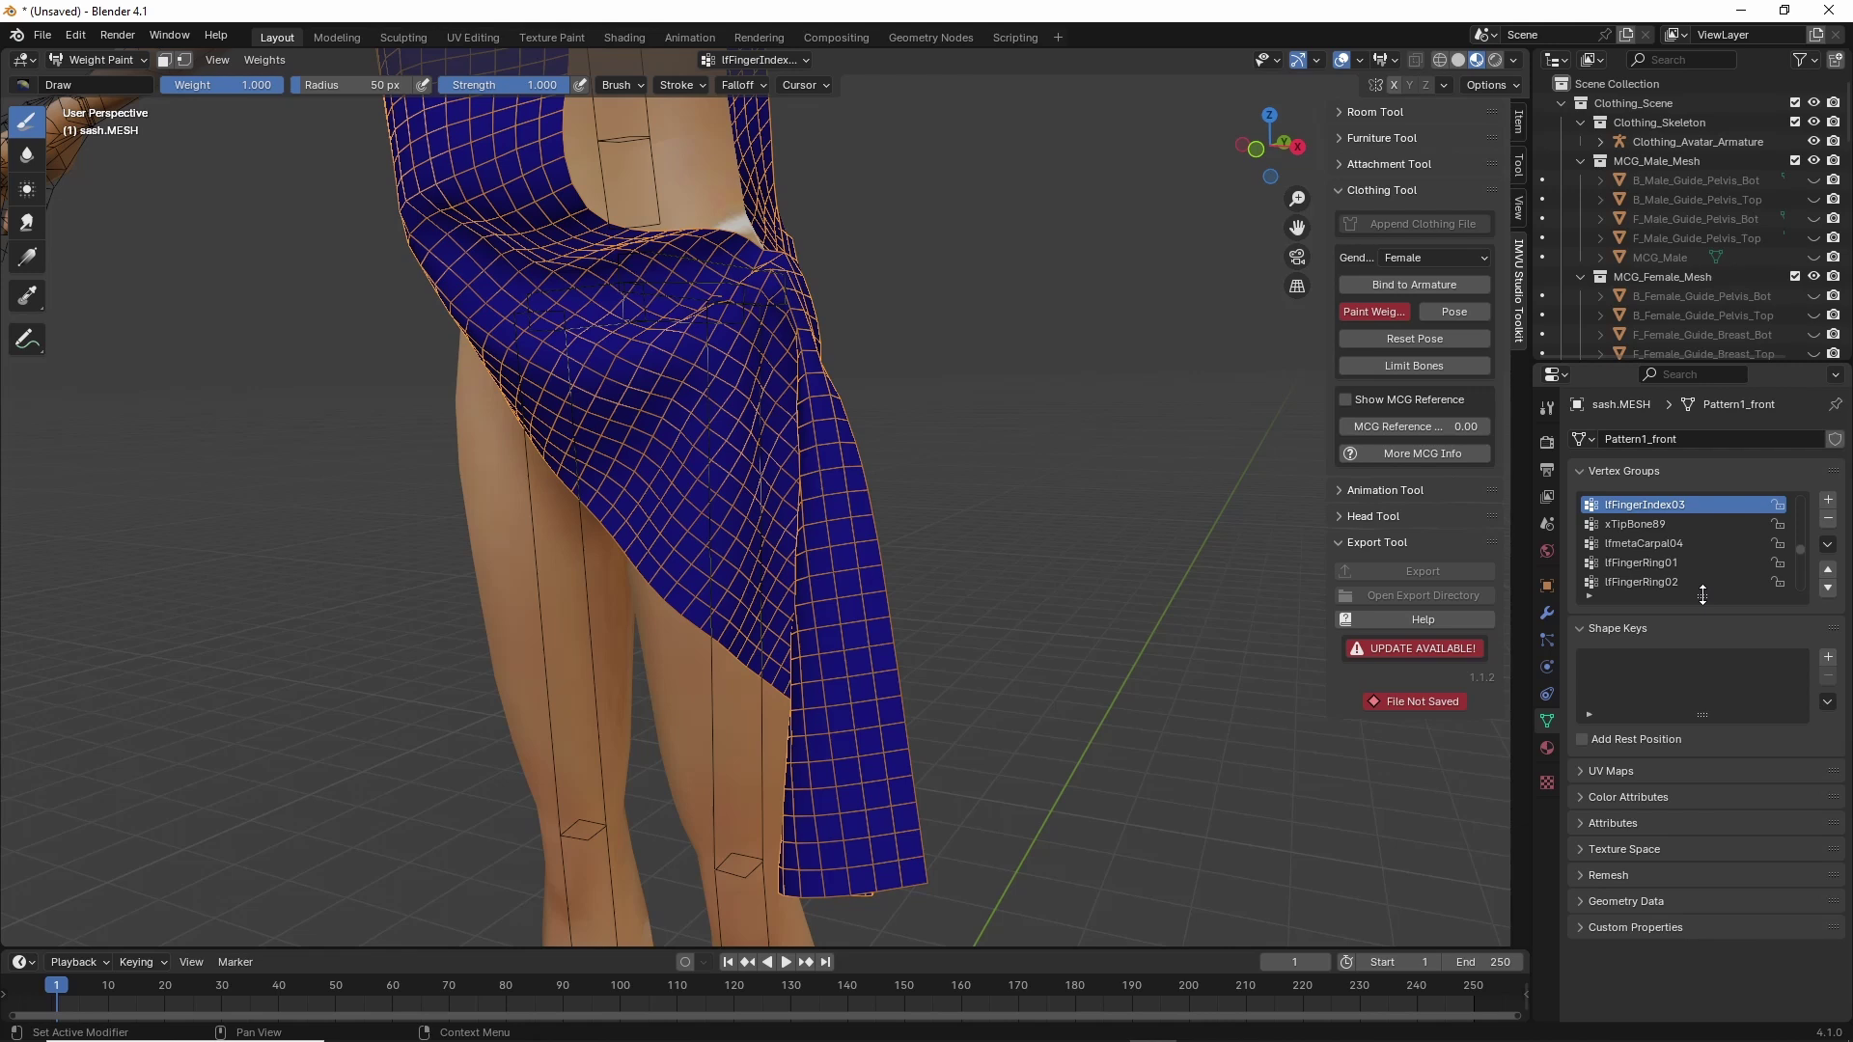
# Enlarge the vertex group list and check the sash's weights from lfFingerIndex02 up to lfFingerPinky03.
pyautogui.moveTo(1702, 593); pyautogui.dragTo(1697, 734)
pyautogui.scroll(5, 1679, 651)
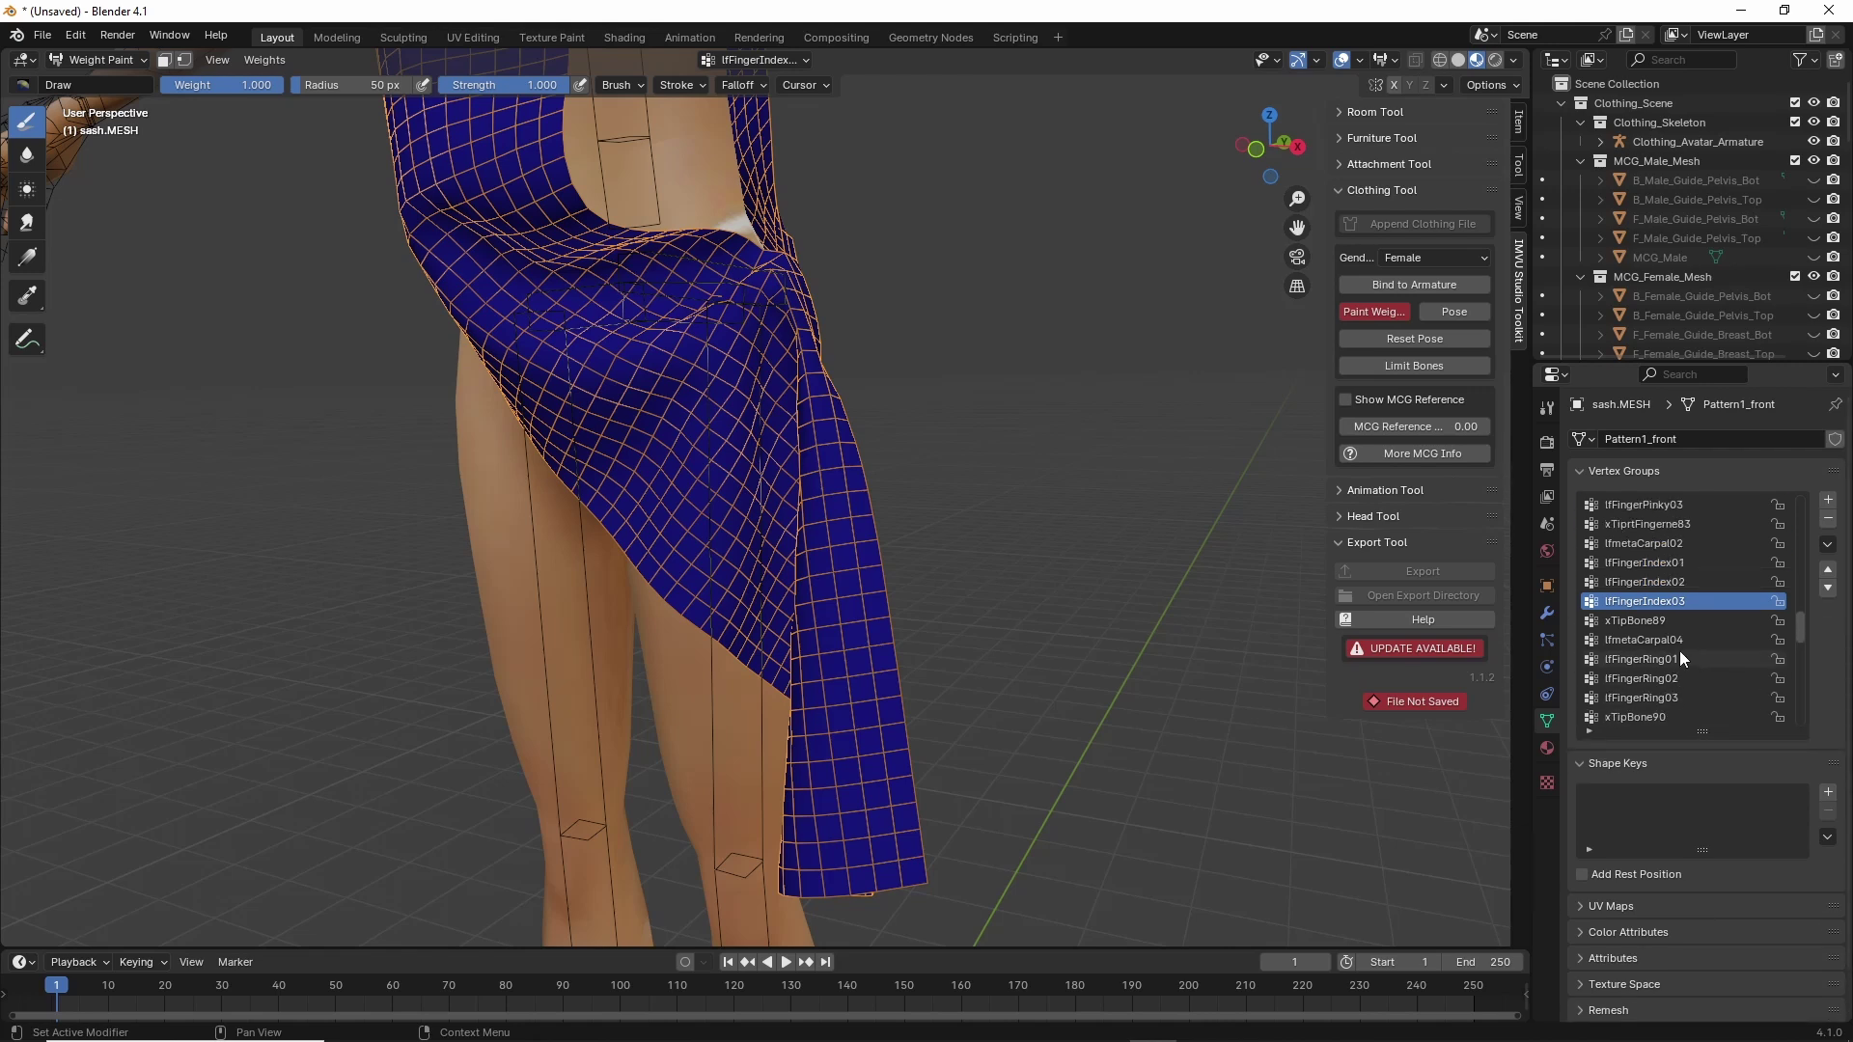
pyautogui.click(1643, 581)
pyautogui.click(1641, 565)
pyautogui.click(1643, 542)
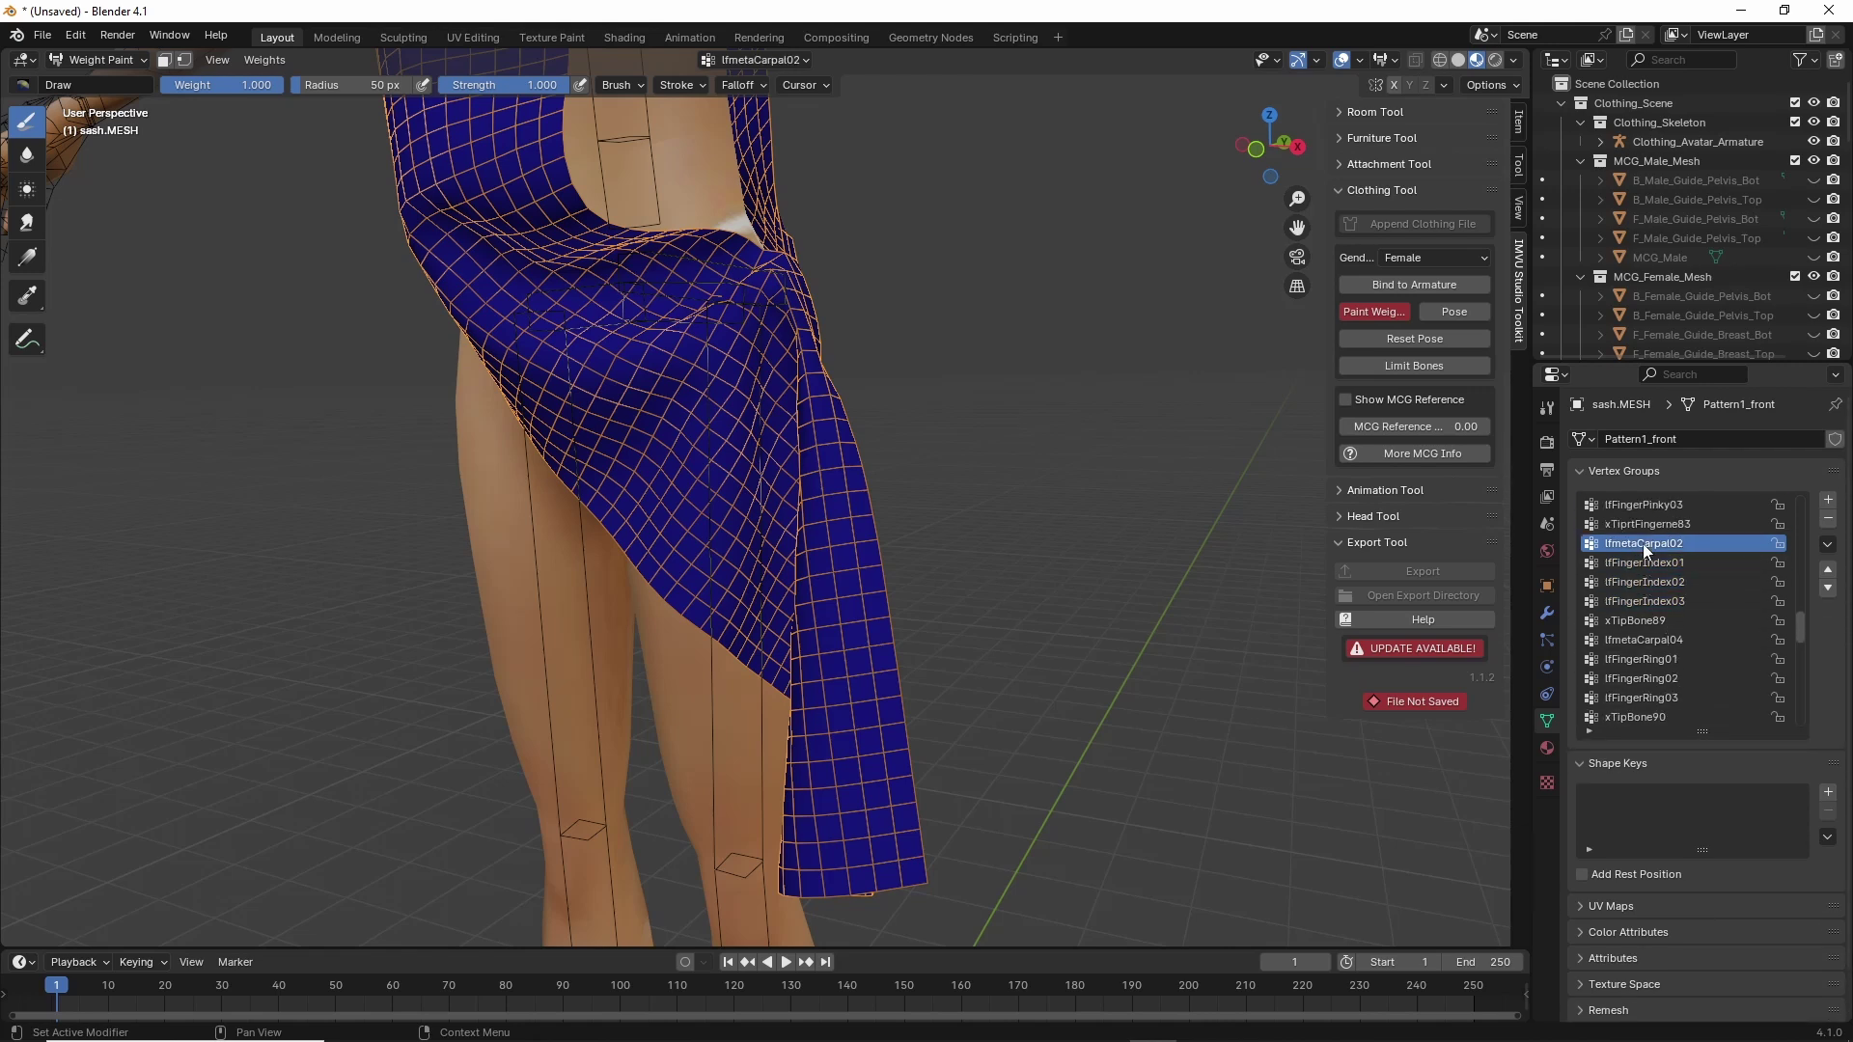
pyautogui.click(1643, 522)
pyautogui.click(1644, 504)
# Check the sash's weights for lfFingerPinky02, lfFingerPinky01, lfmetaCarpal05 and xTipBone88.
pyautogui.scroll(2, 1660, 589)
pyautogui.scroll(3, 1665, 604)
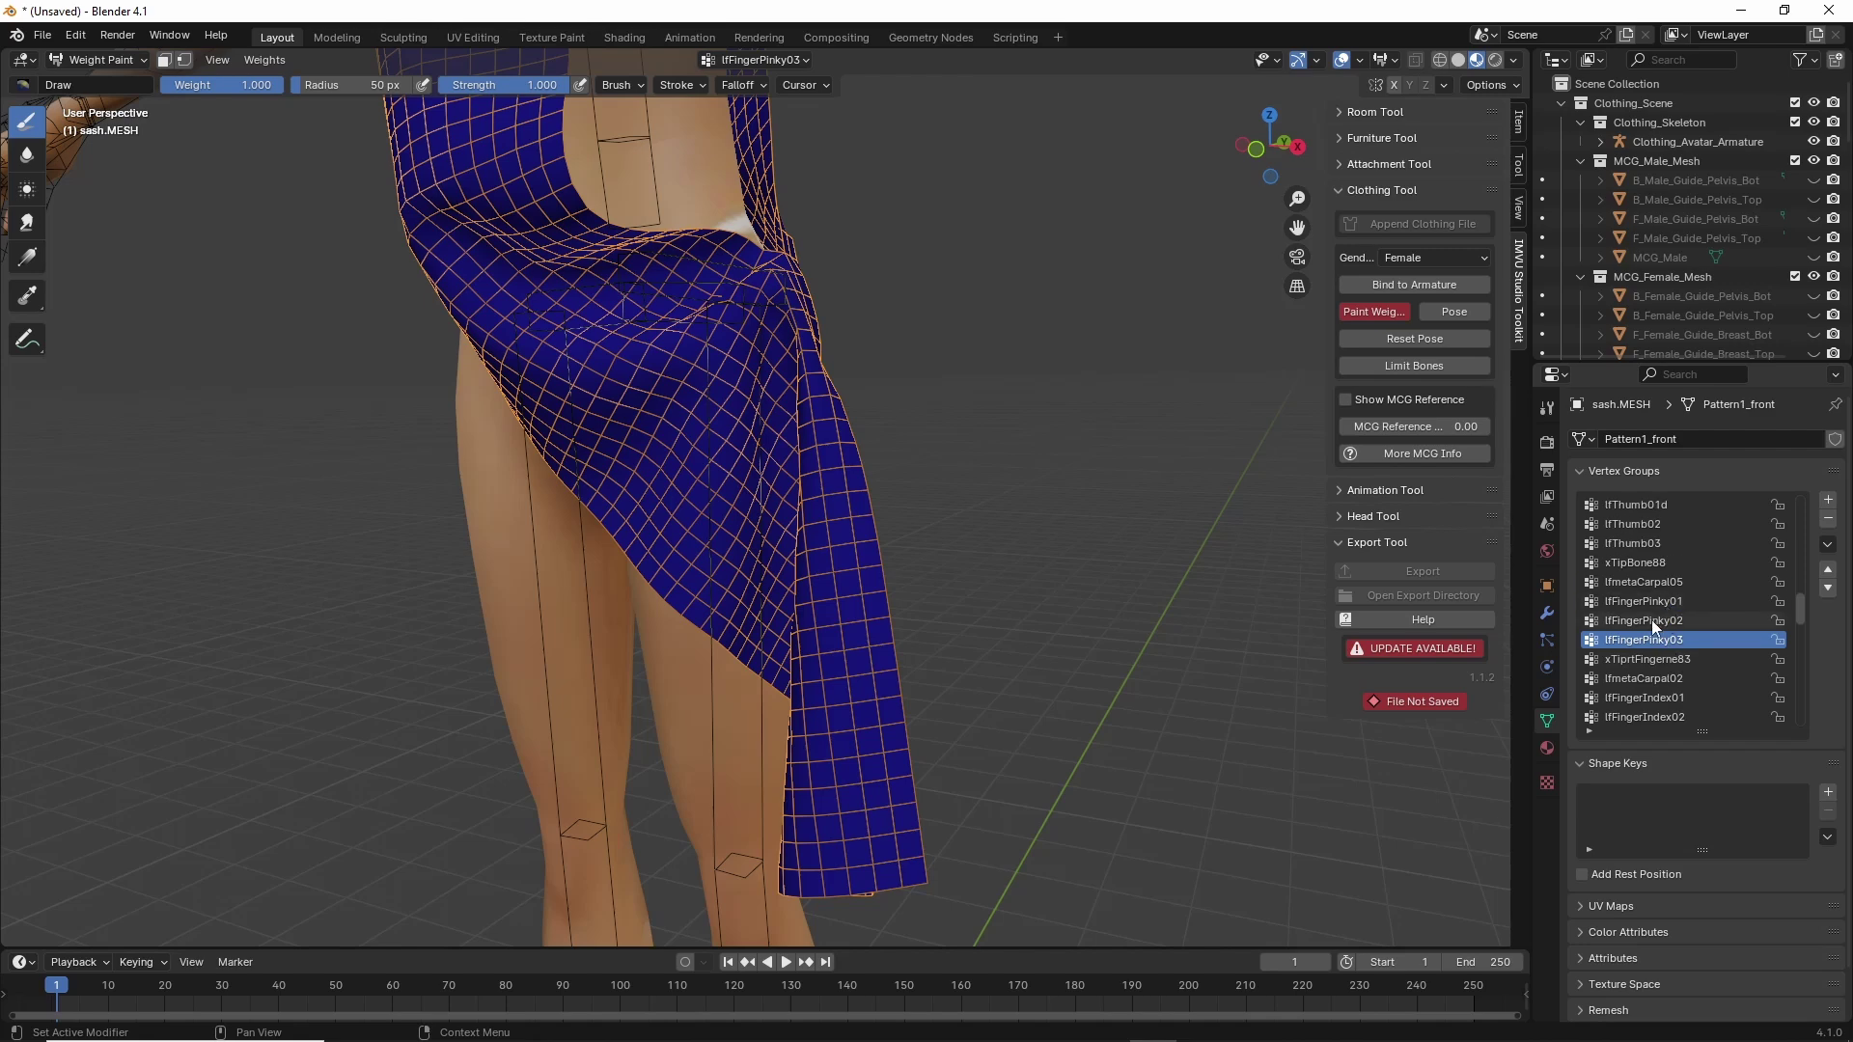
pyautogui.click(1640, 618)
pyautogui.click(1640, 603)
pyautogui.click(1641, 583)
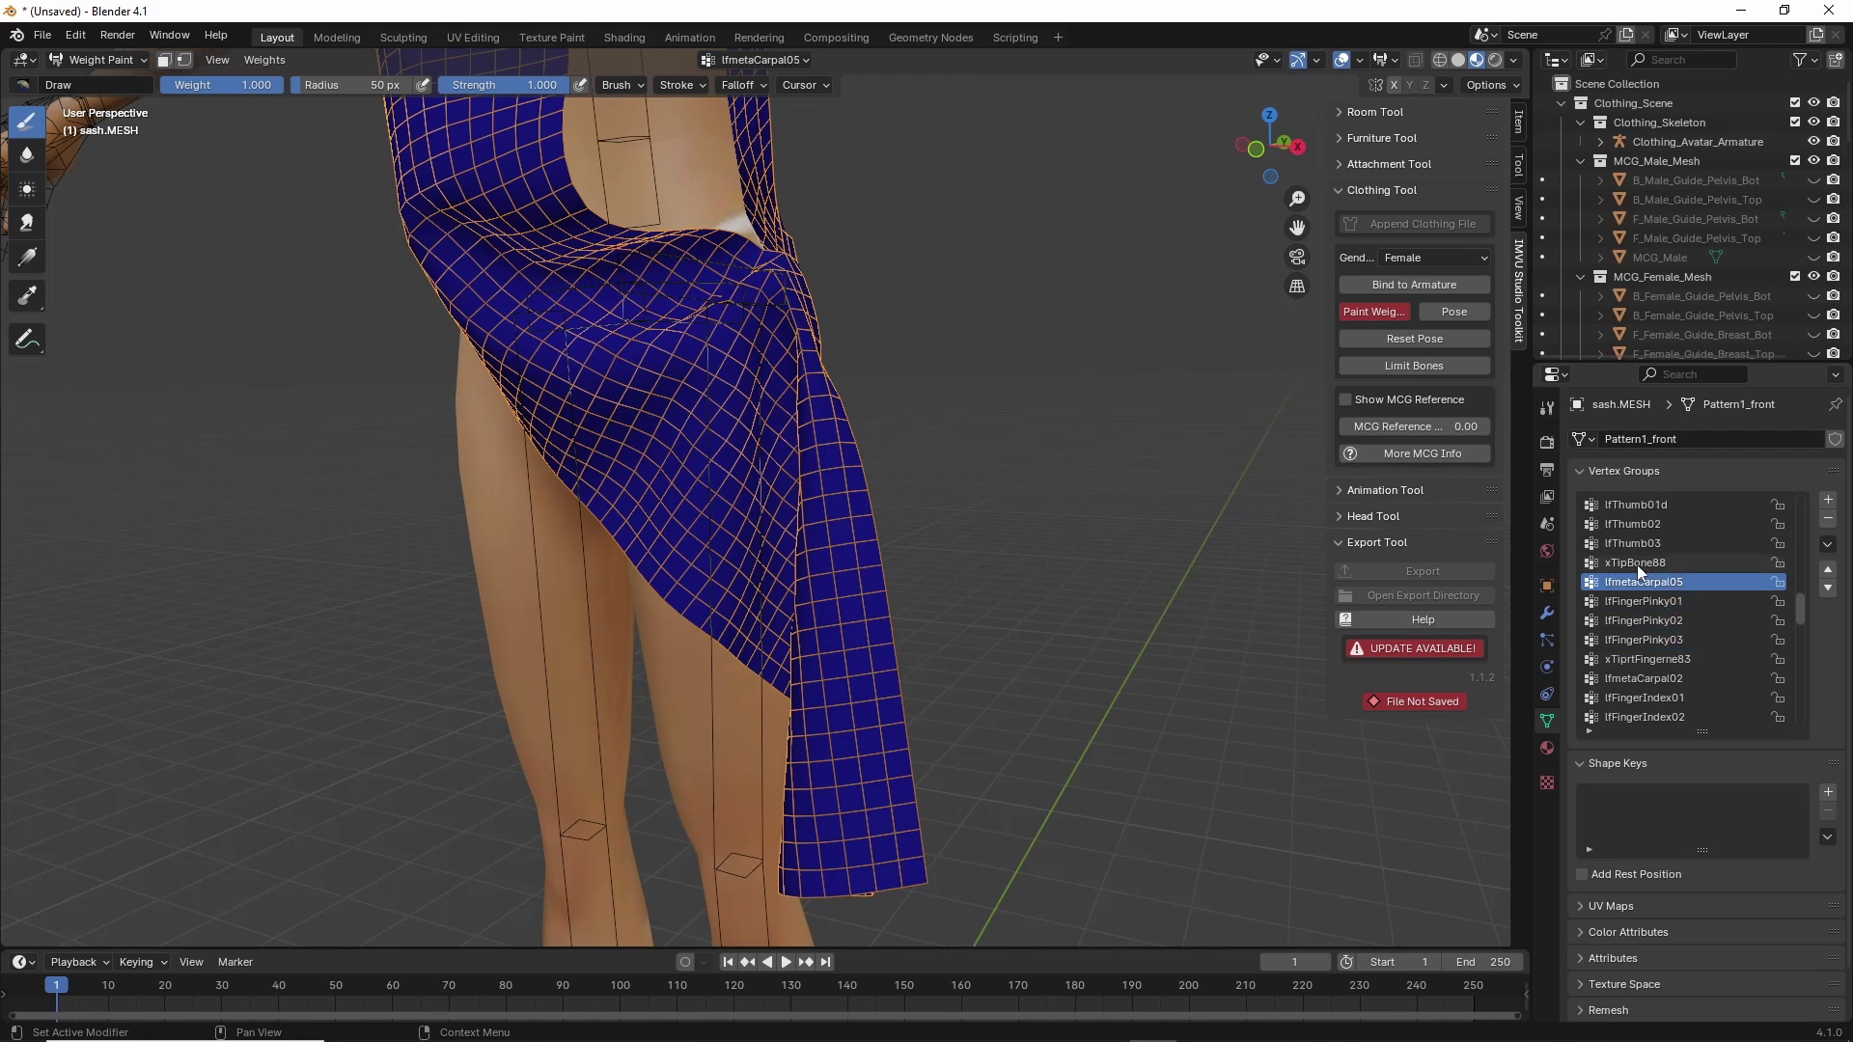
pyautogui.click(1636, 562)
pyautogui.click(1642, 582)
# Compare the xTipBone88 and lfmetaCarpal05 weights on the sash's hanging tail, ending with xTipBone88 selected.
pyautogui.scroll(4, 943, 762)
pyautogui.scroll(-5, 943, 762)
pyautogui.scroll(3, 926, 743)
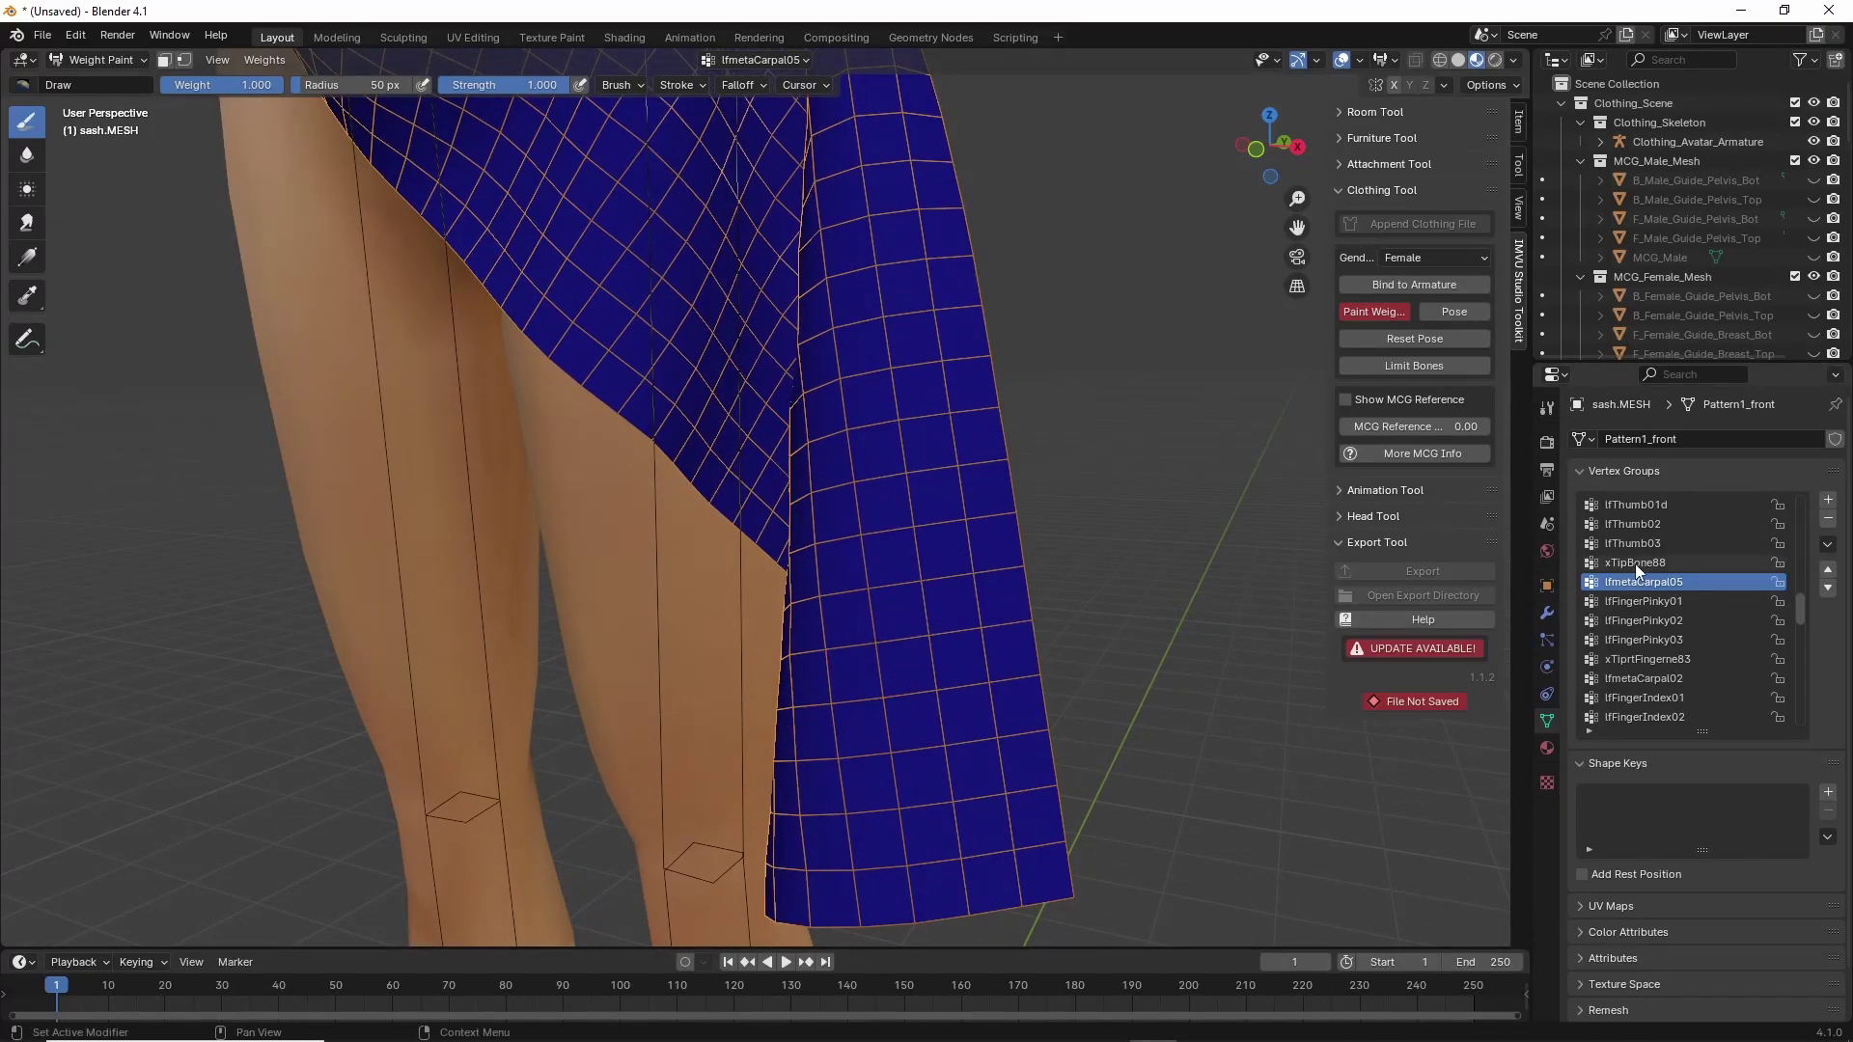
pyautogui.click(1635, 563)
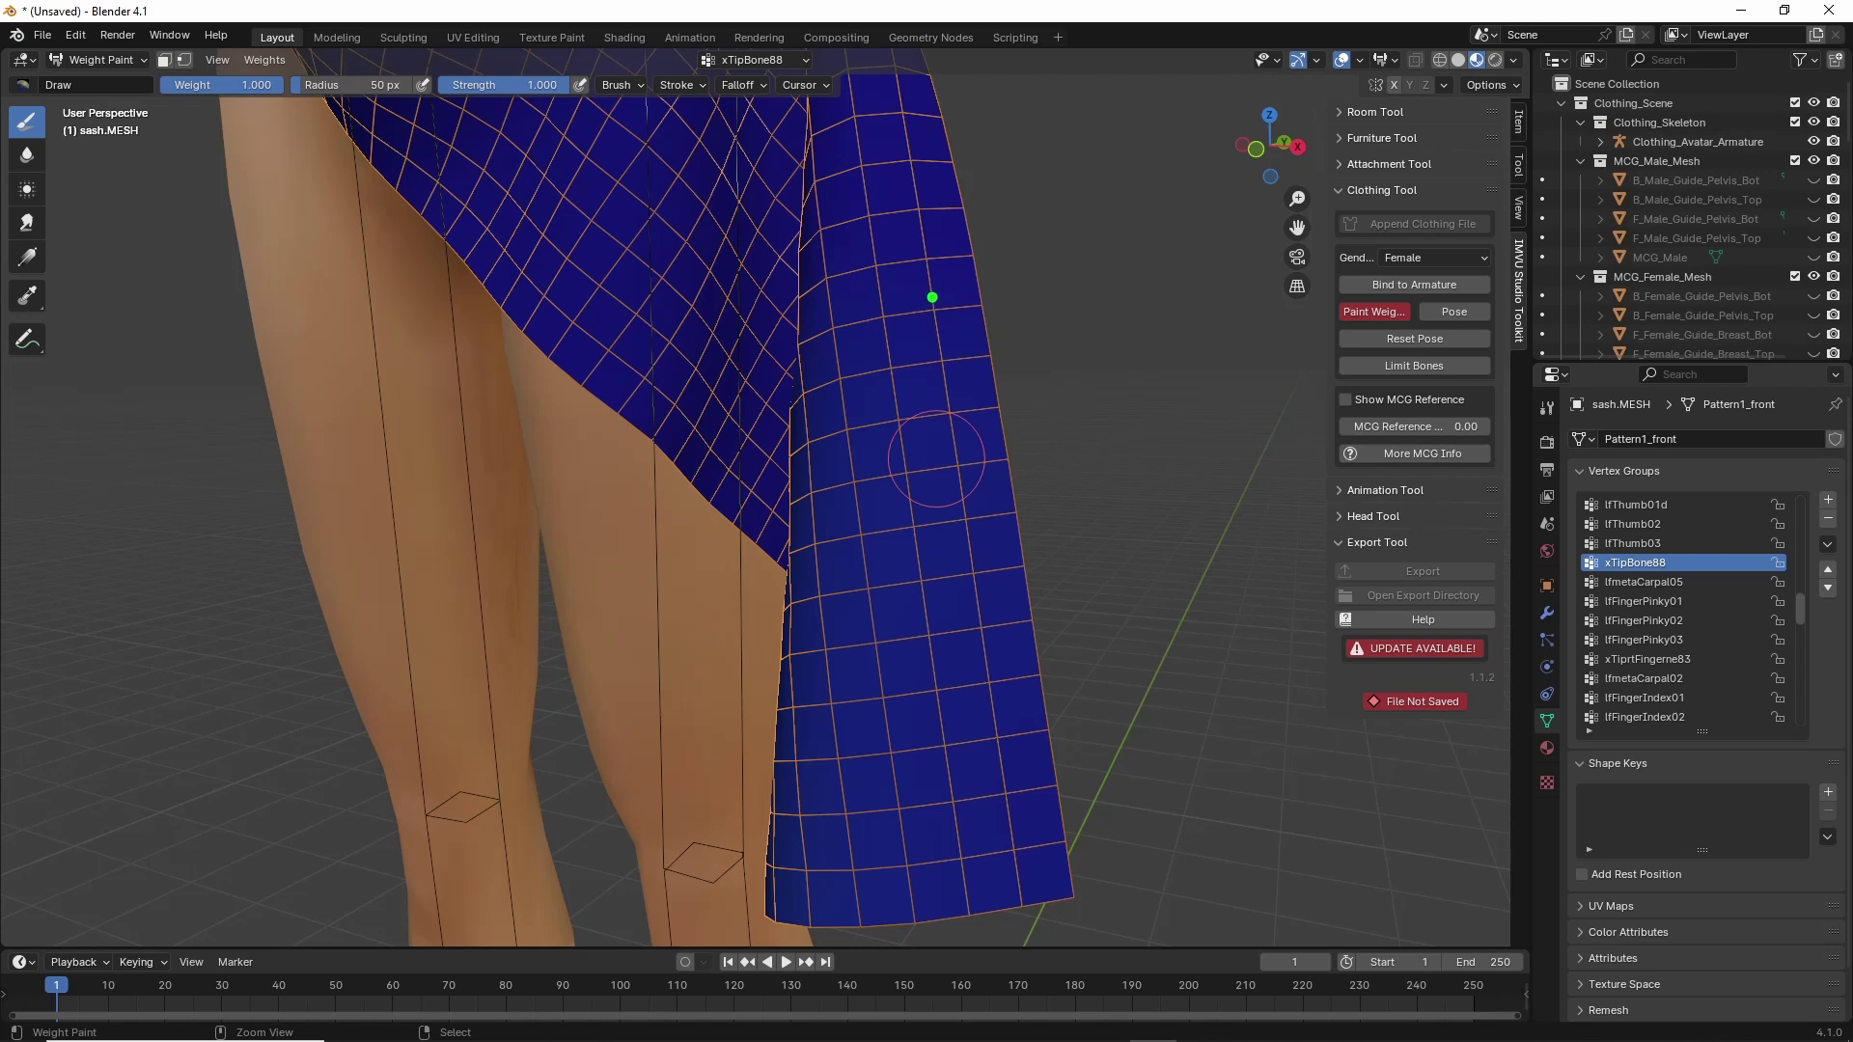
pyautogui.moveTo(932, 297); pyautogui.dragTo(984, 903)
pyautogui.press('Escape')
pyautogui.click(1636, 581)
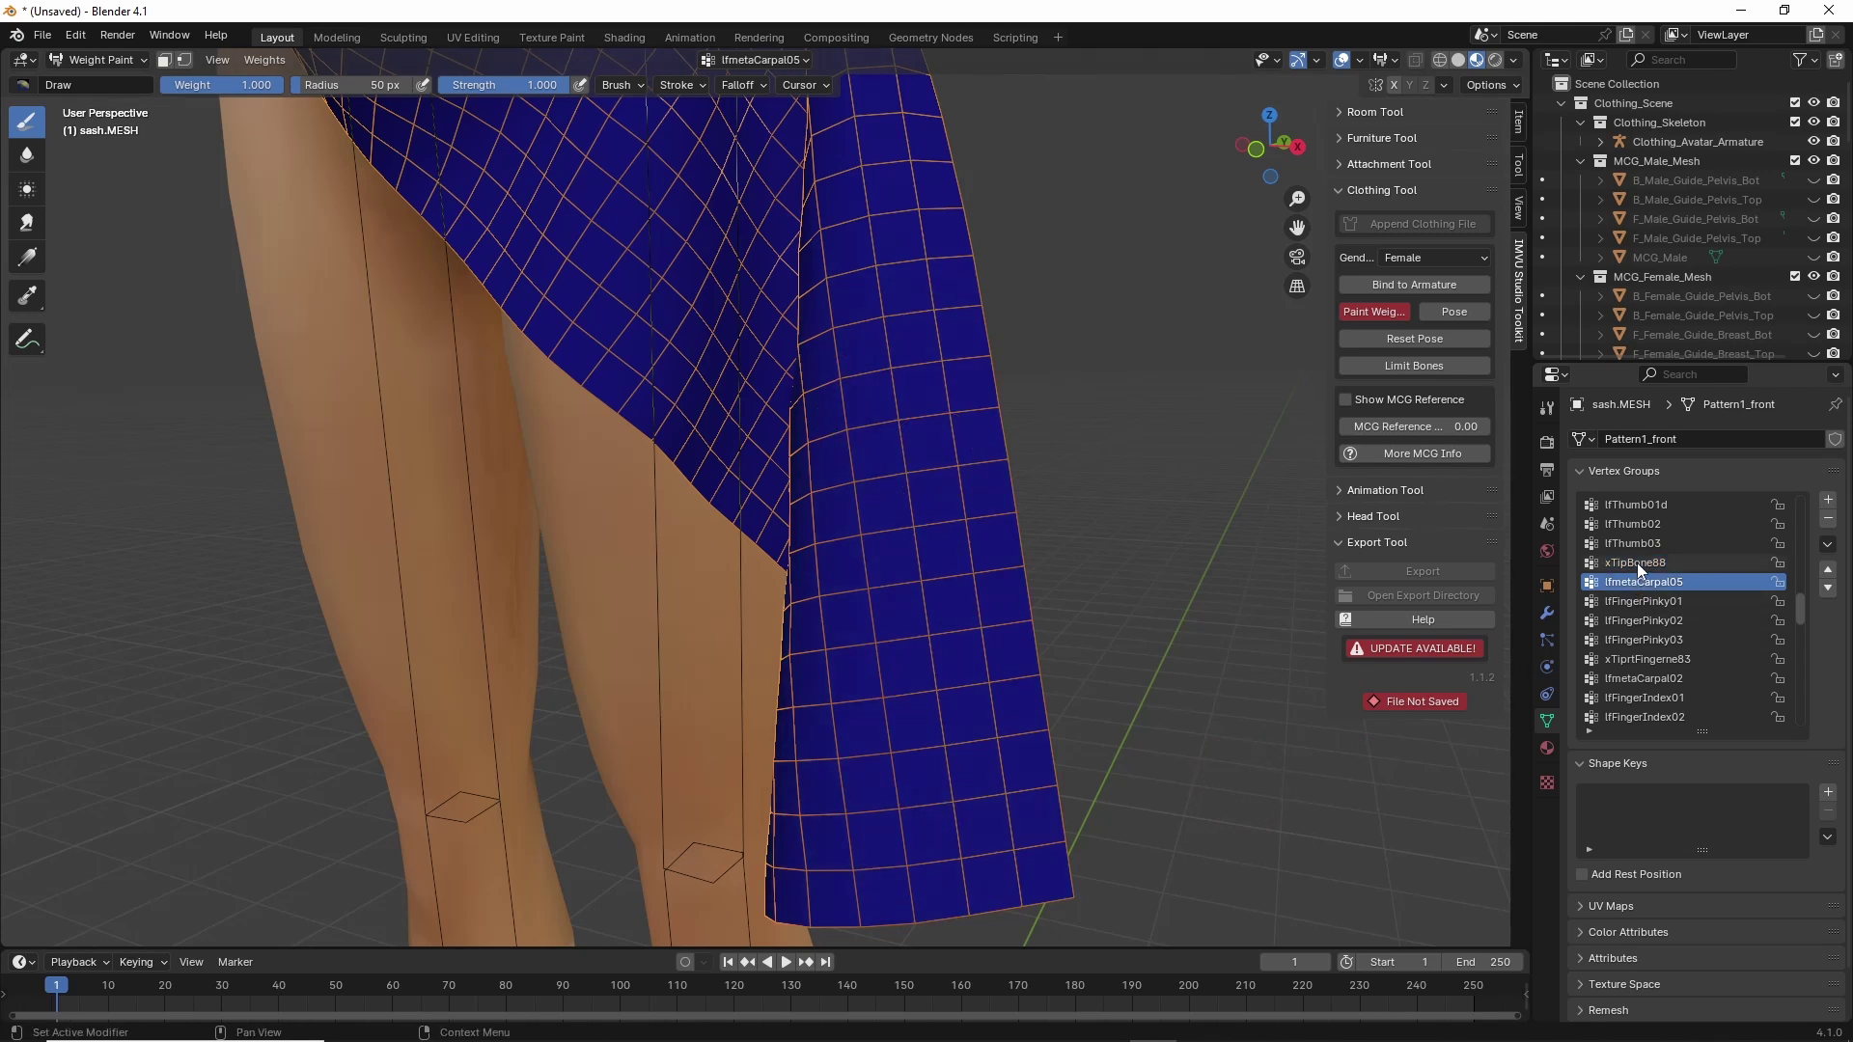
pyautogui.moveTo(1595, 606); pyautogui.dragTo(1696, 600)
pyautogui.moveTo(834, 123)
pyautogui.mouseDown()
pyautogui.moveTo(851, 663)
pyautogui.moveTo(907, 880)
pyautogui.mouseUp()
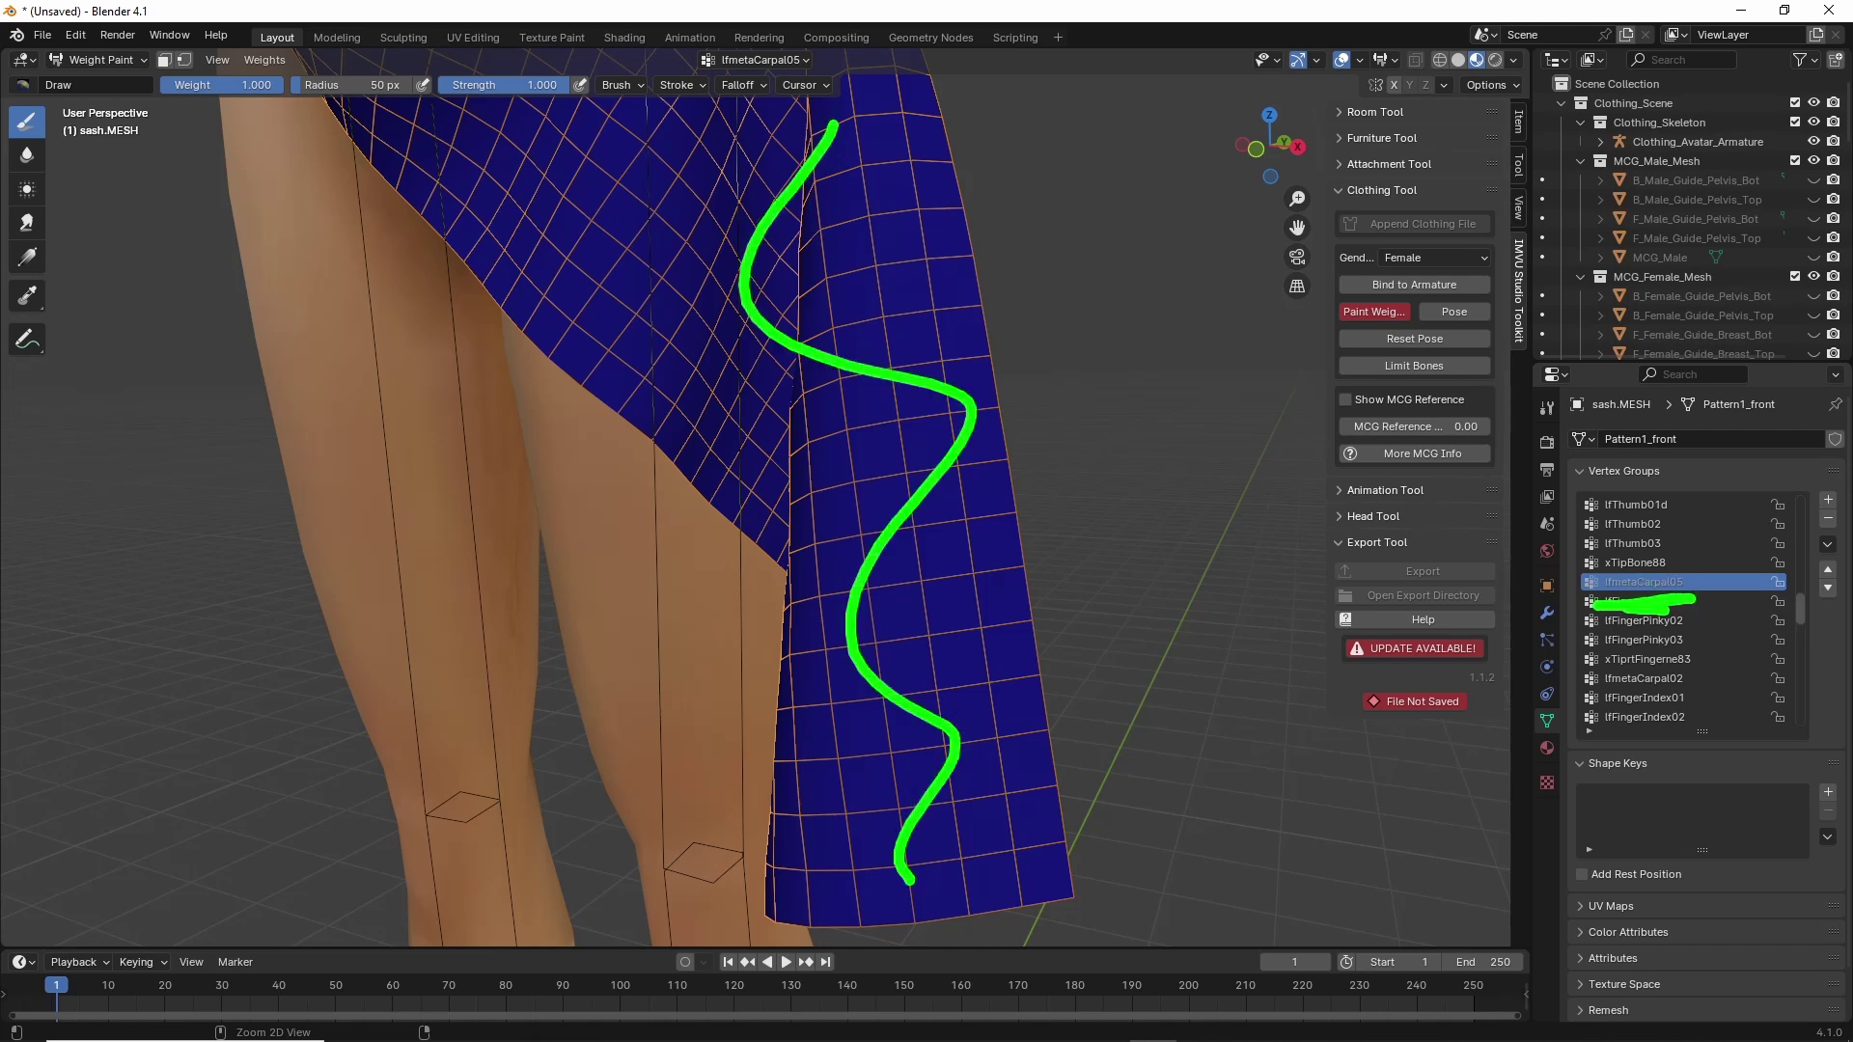
pyautogui.click(1631, 563)
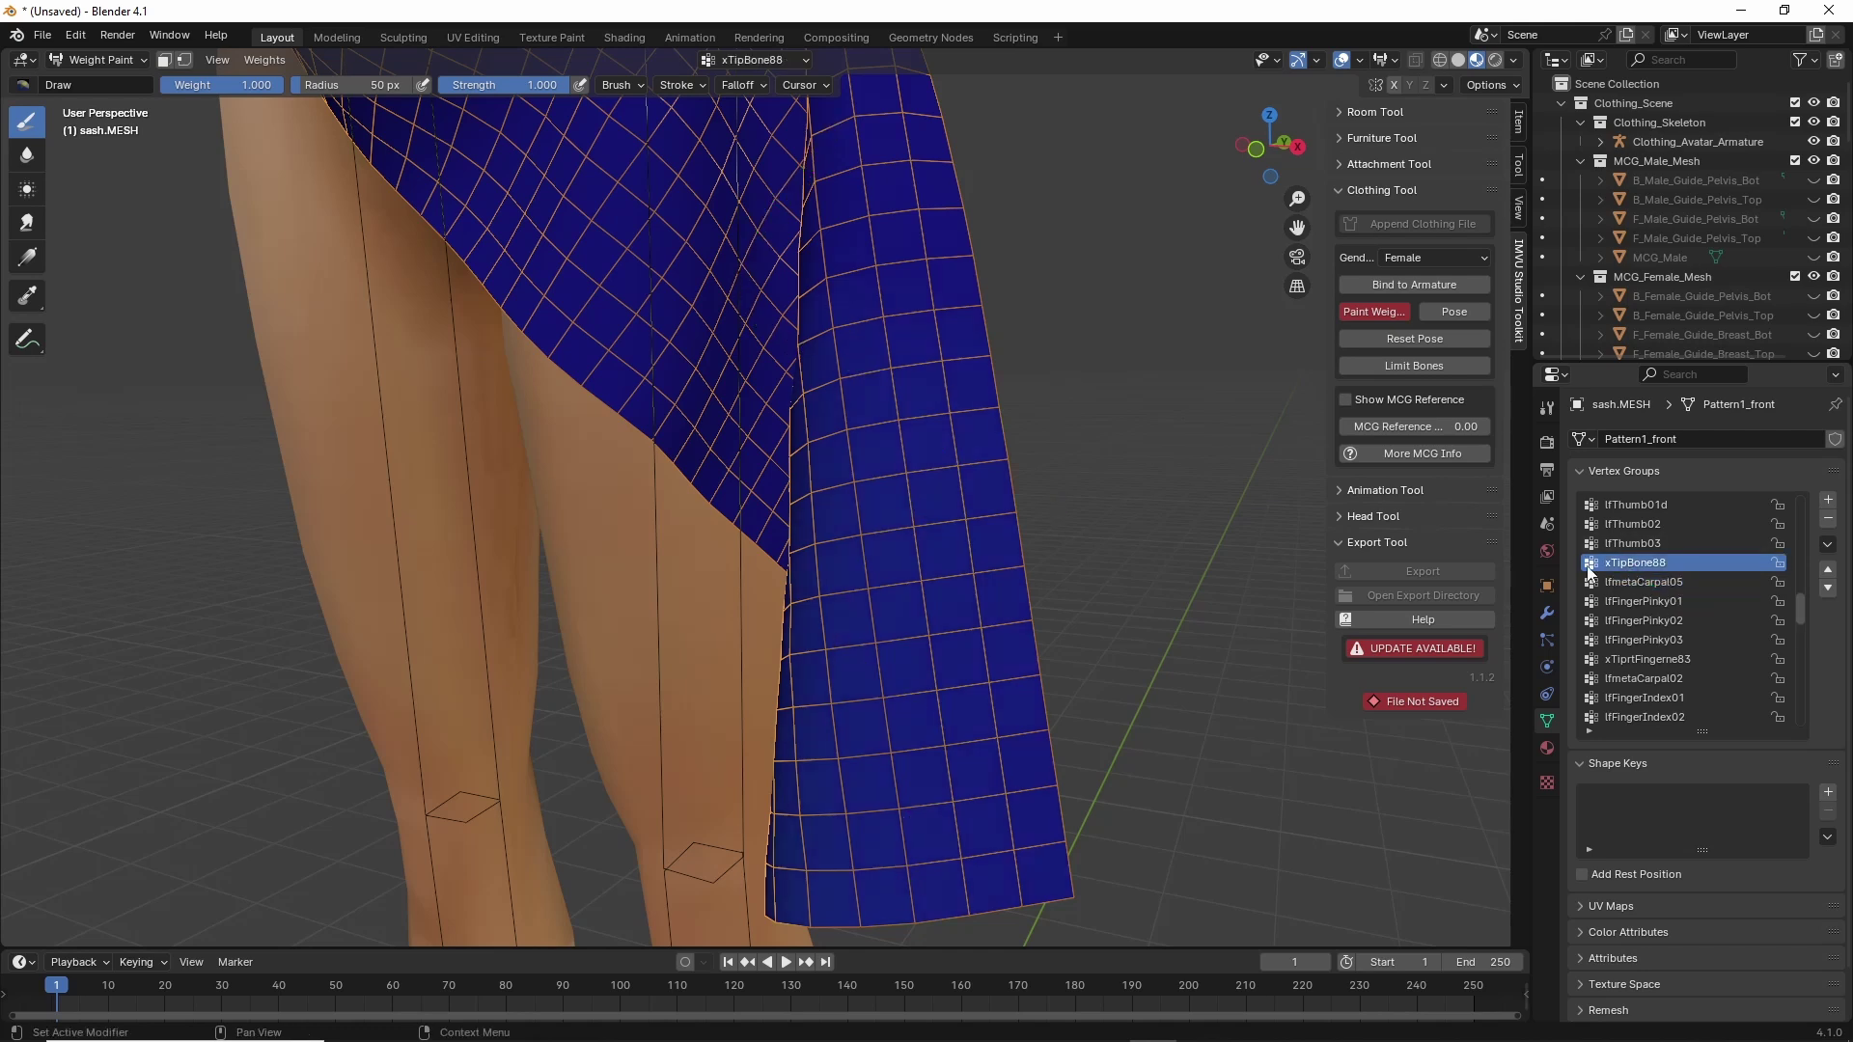
pyautogui.scroll(-2, 965, 569)
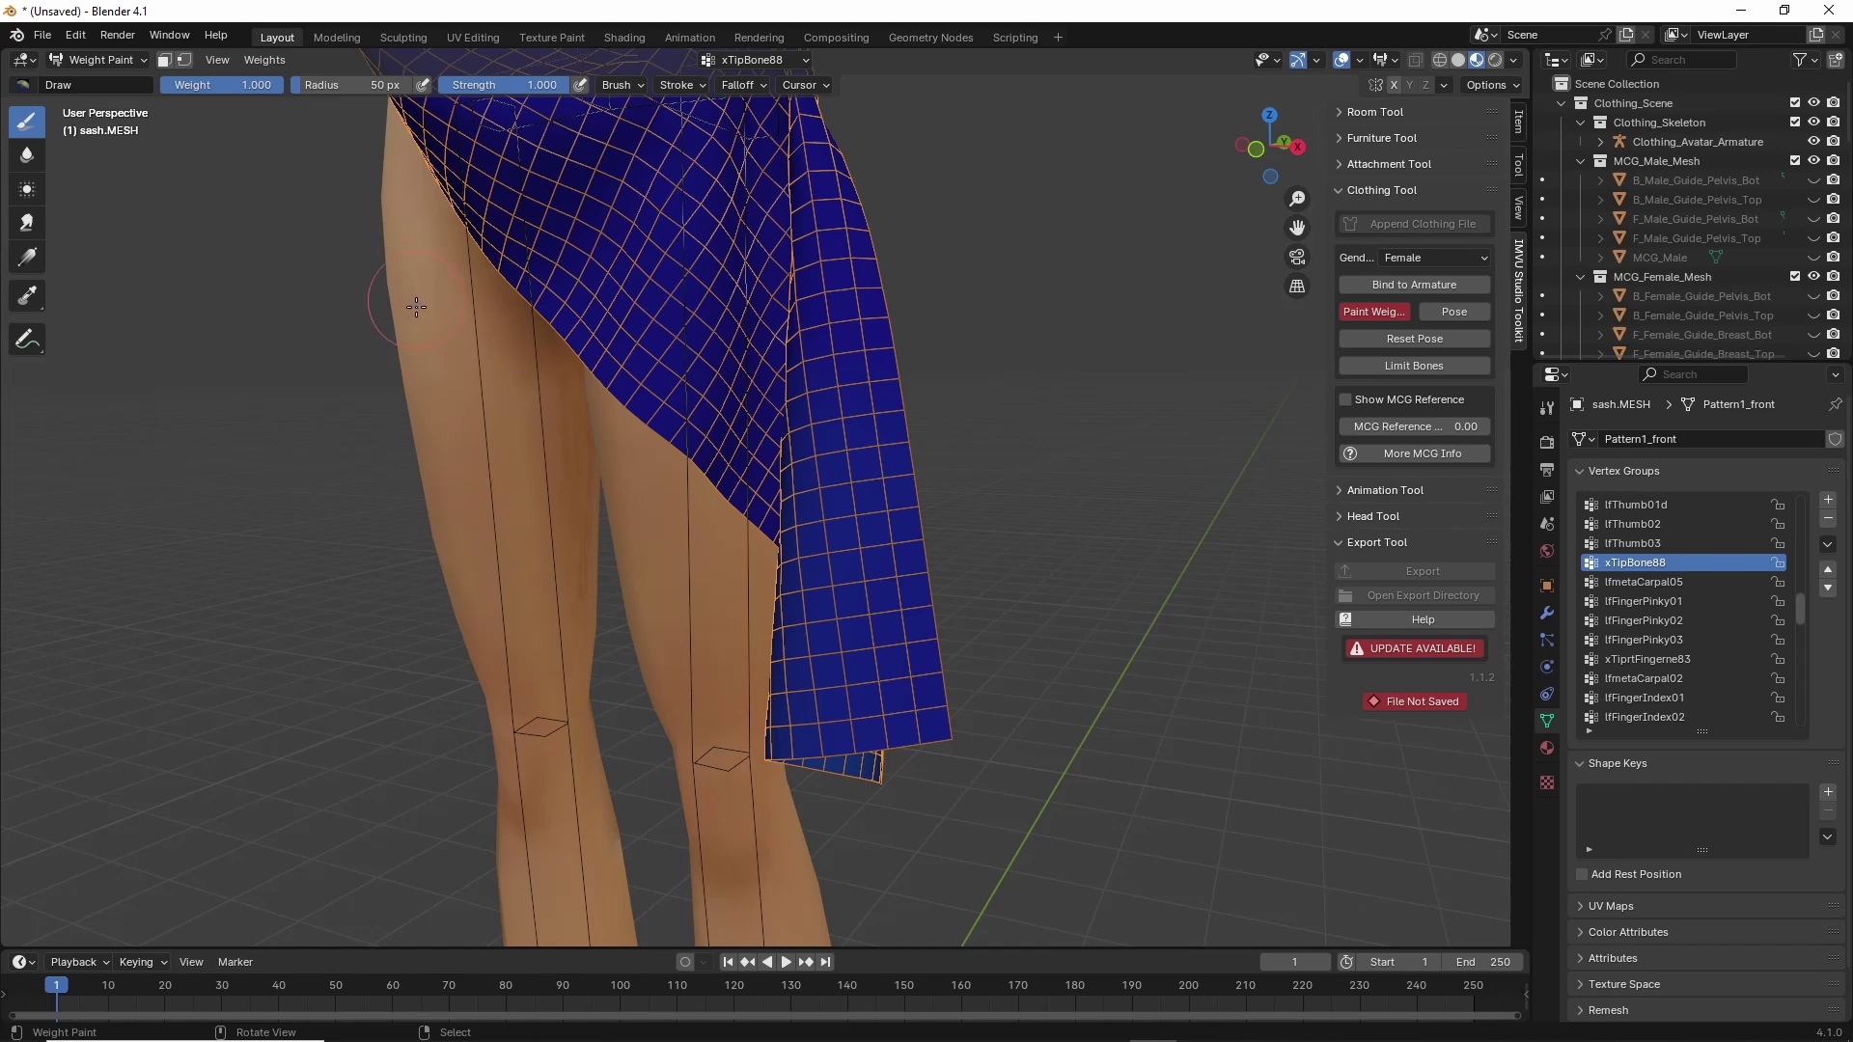
# Set the brush weight to 0 and erase the xTipBone88 weights from the inner side of the sash's hanging tail.
pyautogui.moveTo(862, 461); pyautogui.dragTo(910, 461, button='middle')
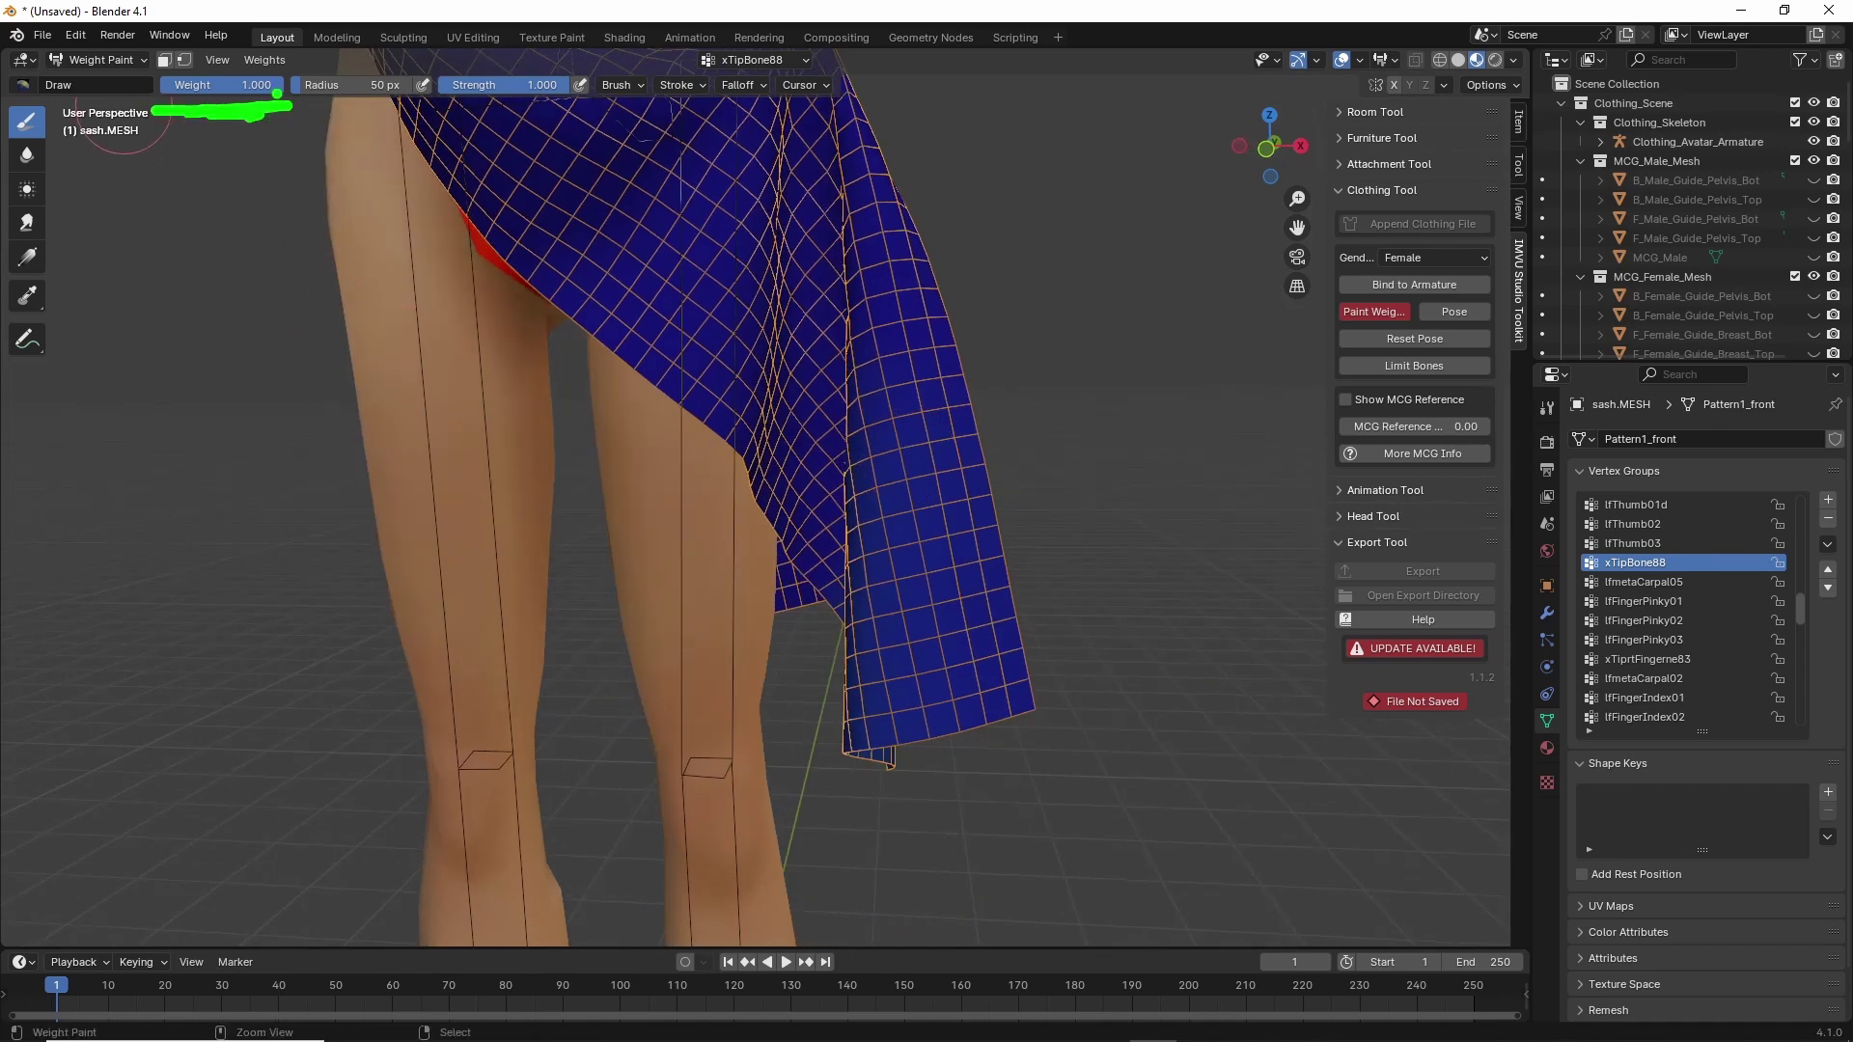
pyautogui.moveTo(278, 87); pyautogui.dragTo(162, 89)
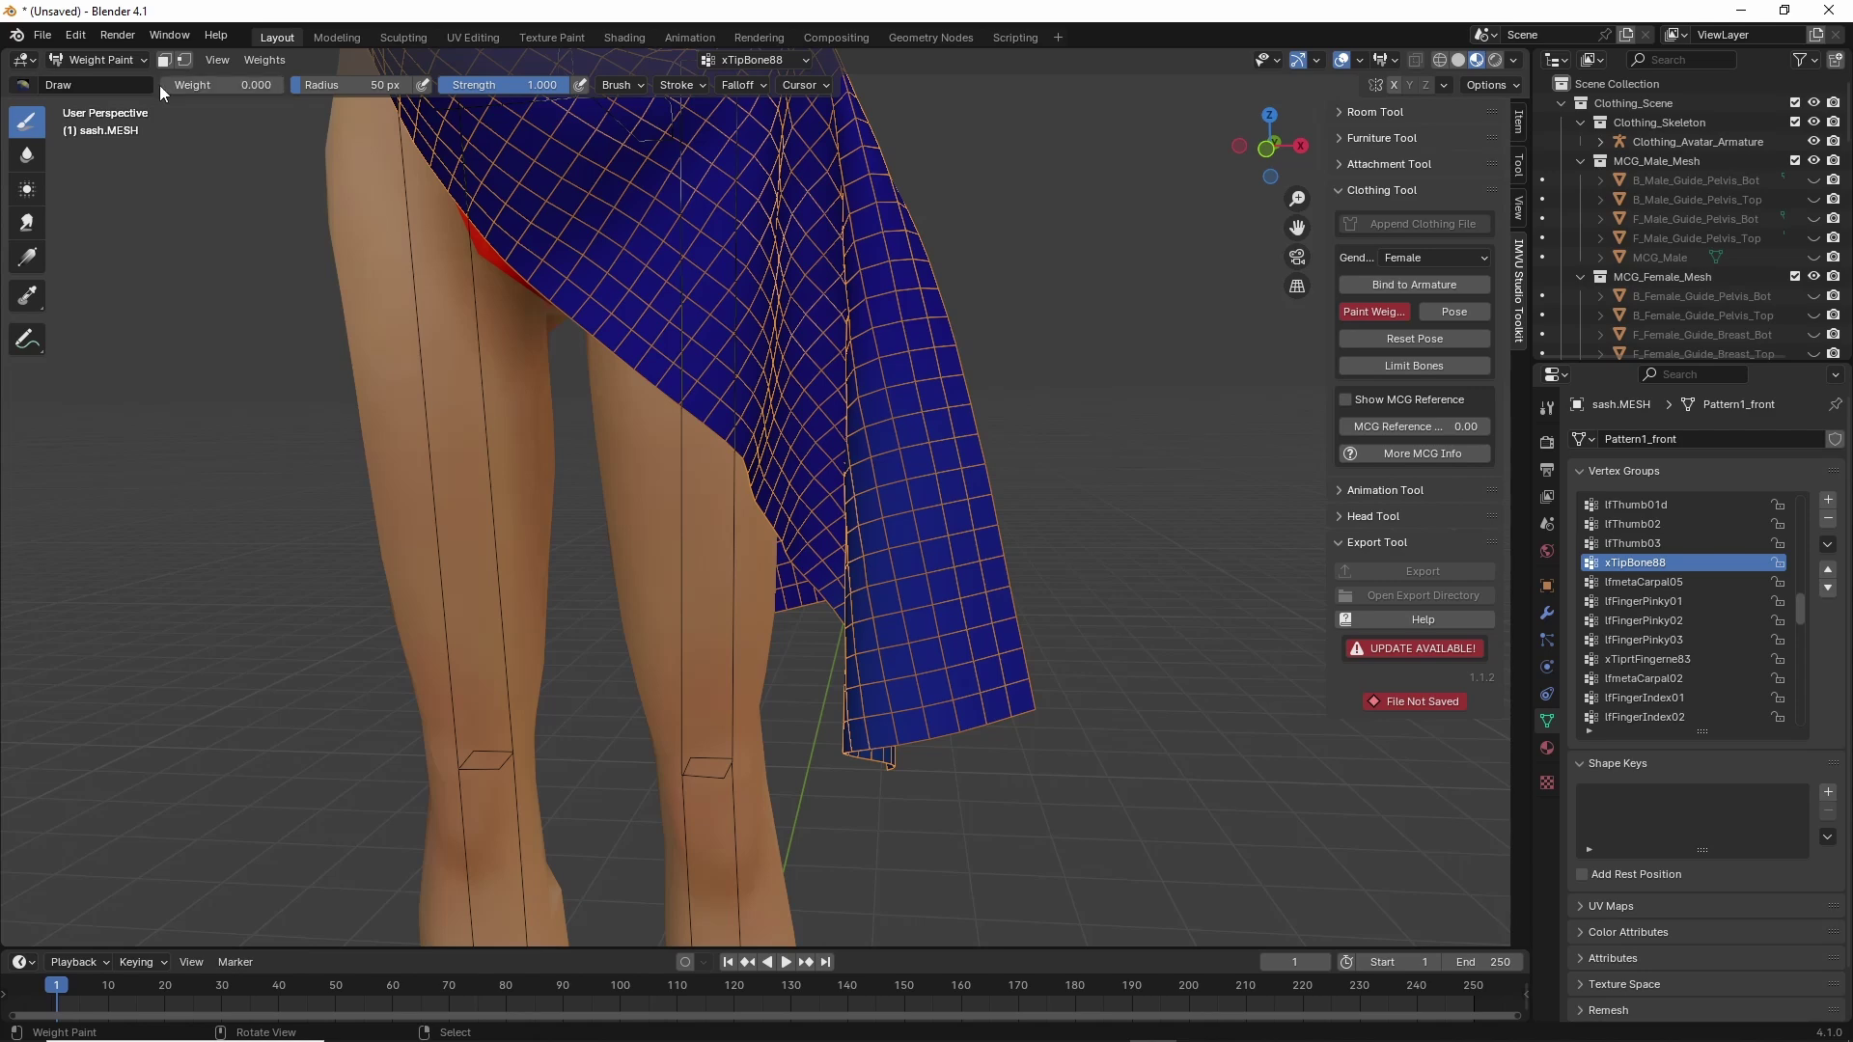
pyautogui.moveTo(725, 404); pyautogui.dragTo(737, 469, button='middle')
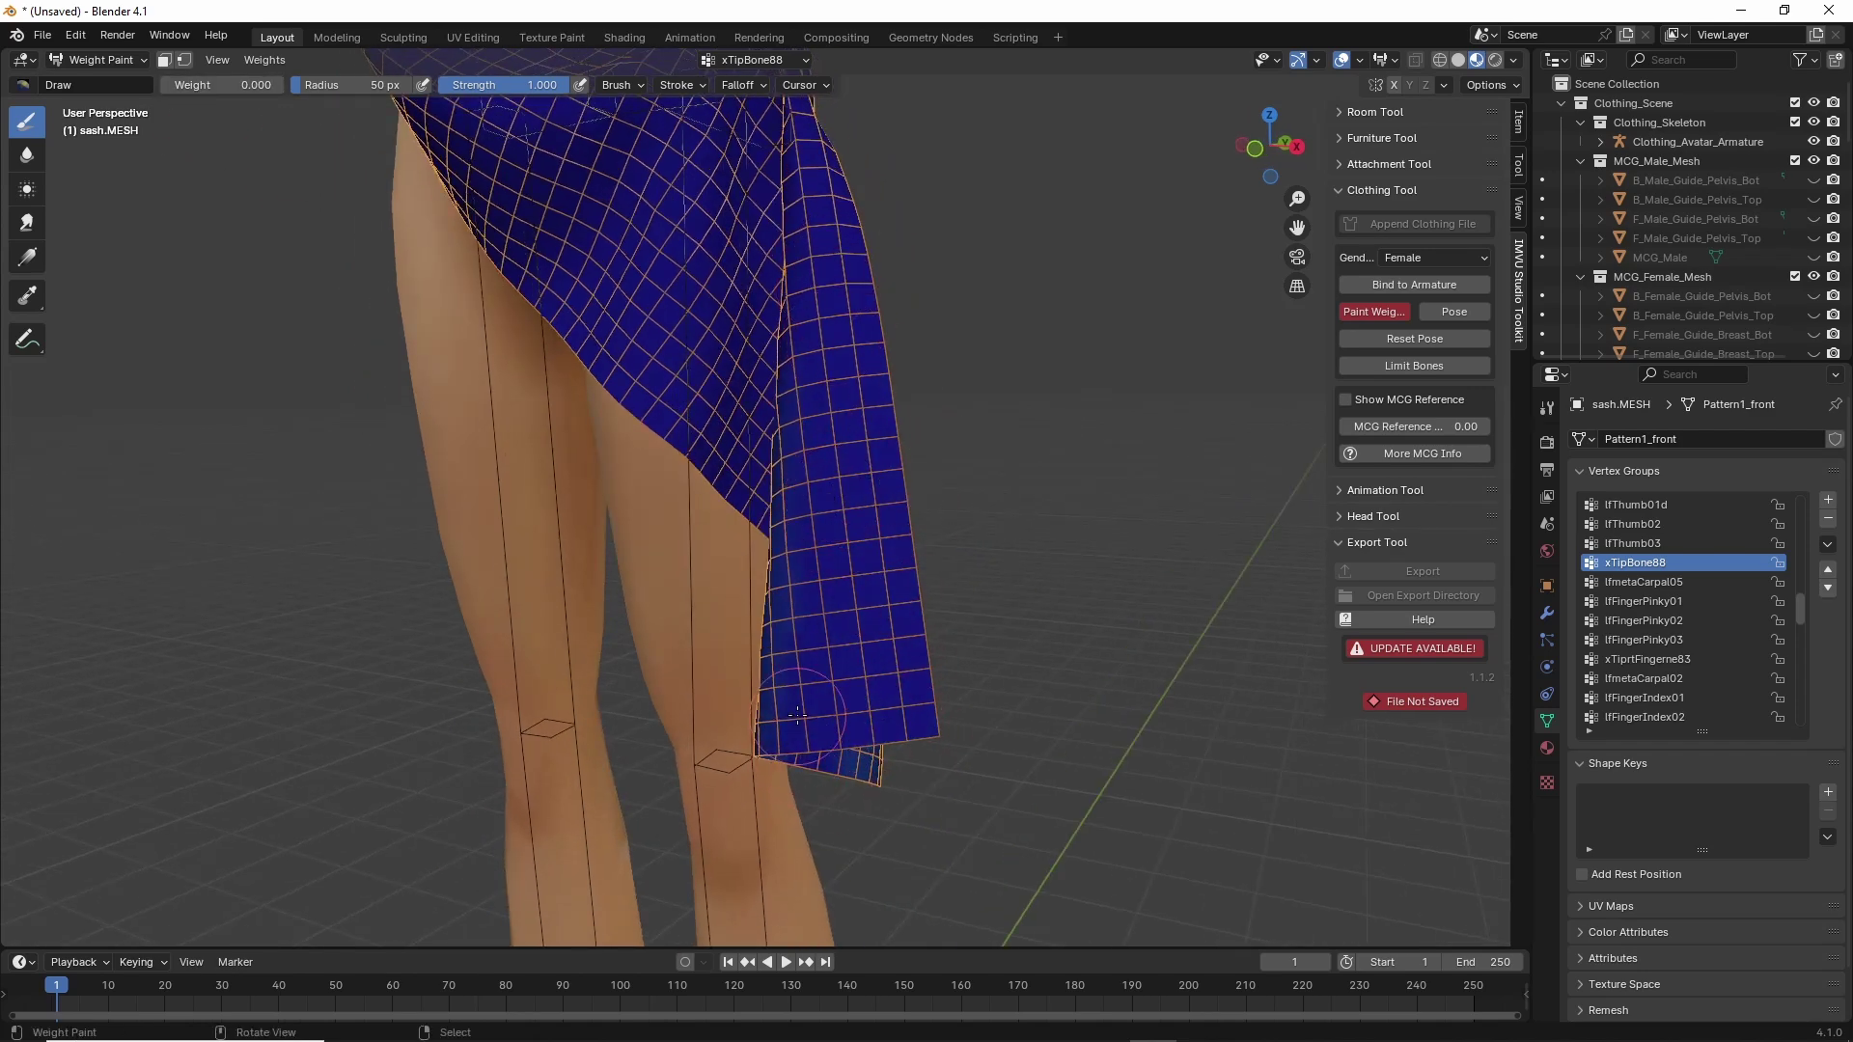
pyautogui.moveTo(797, 715); pyautogui.dragTo(896, 736, button='middle')
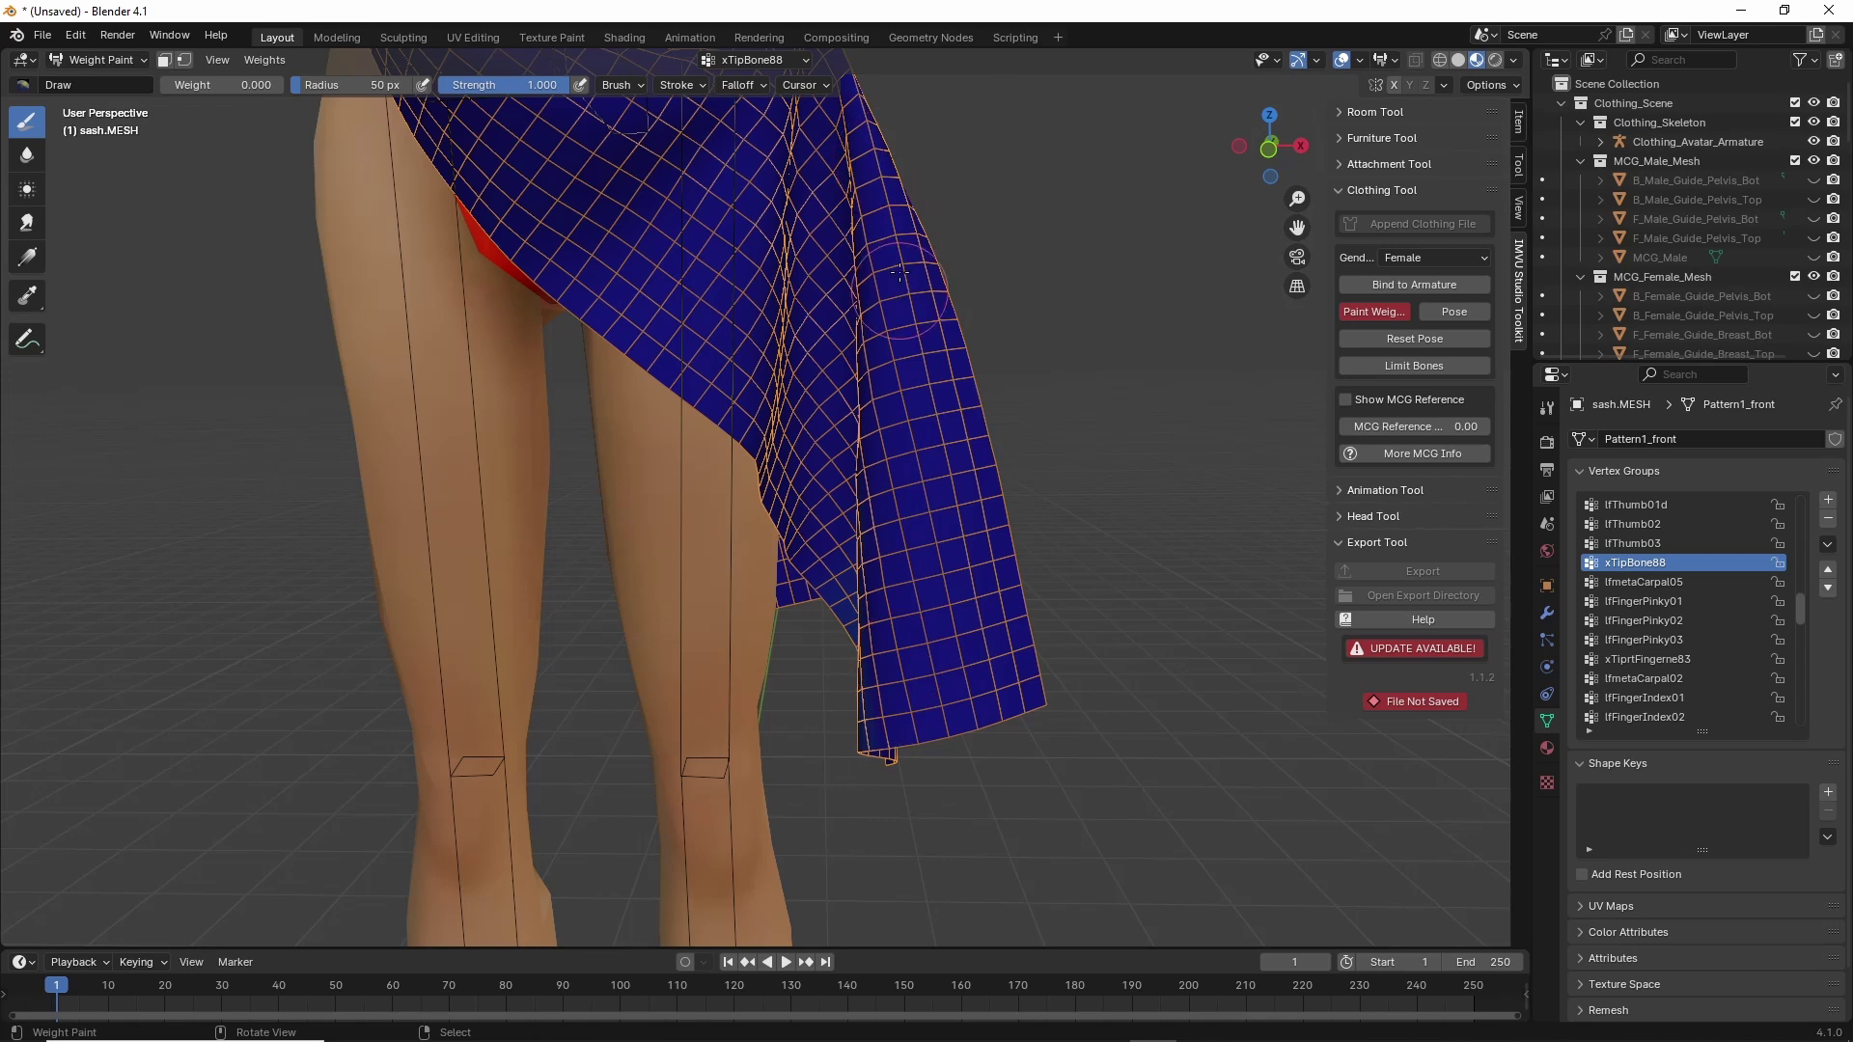
pyautogui.moveTo(884, 663); pyautogui.dragTo(984, 672, button='middle')
pyautogui.scroll(3, 984, 680)
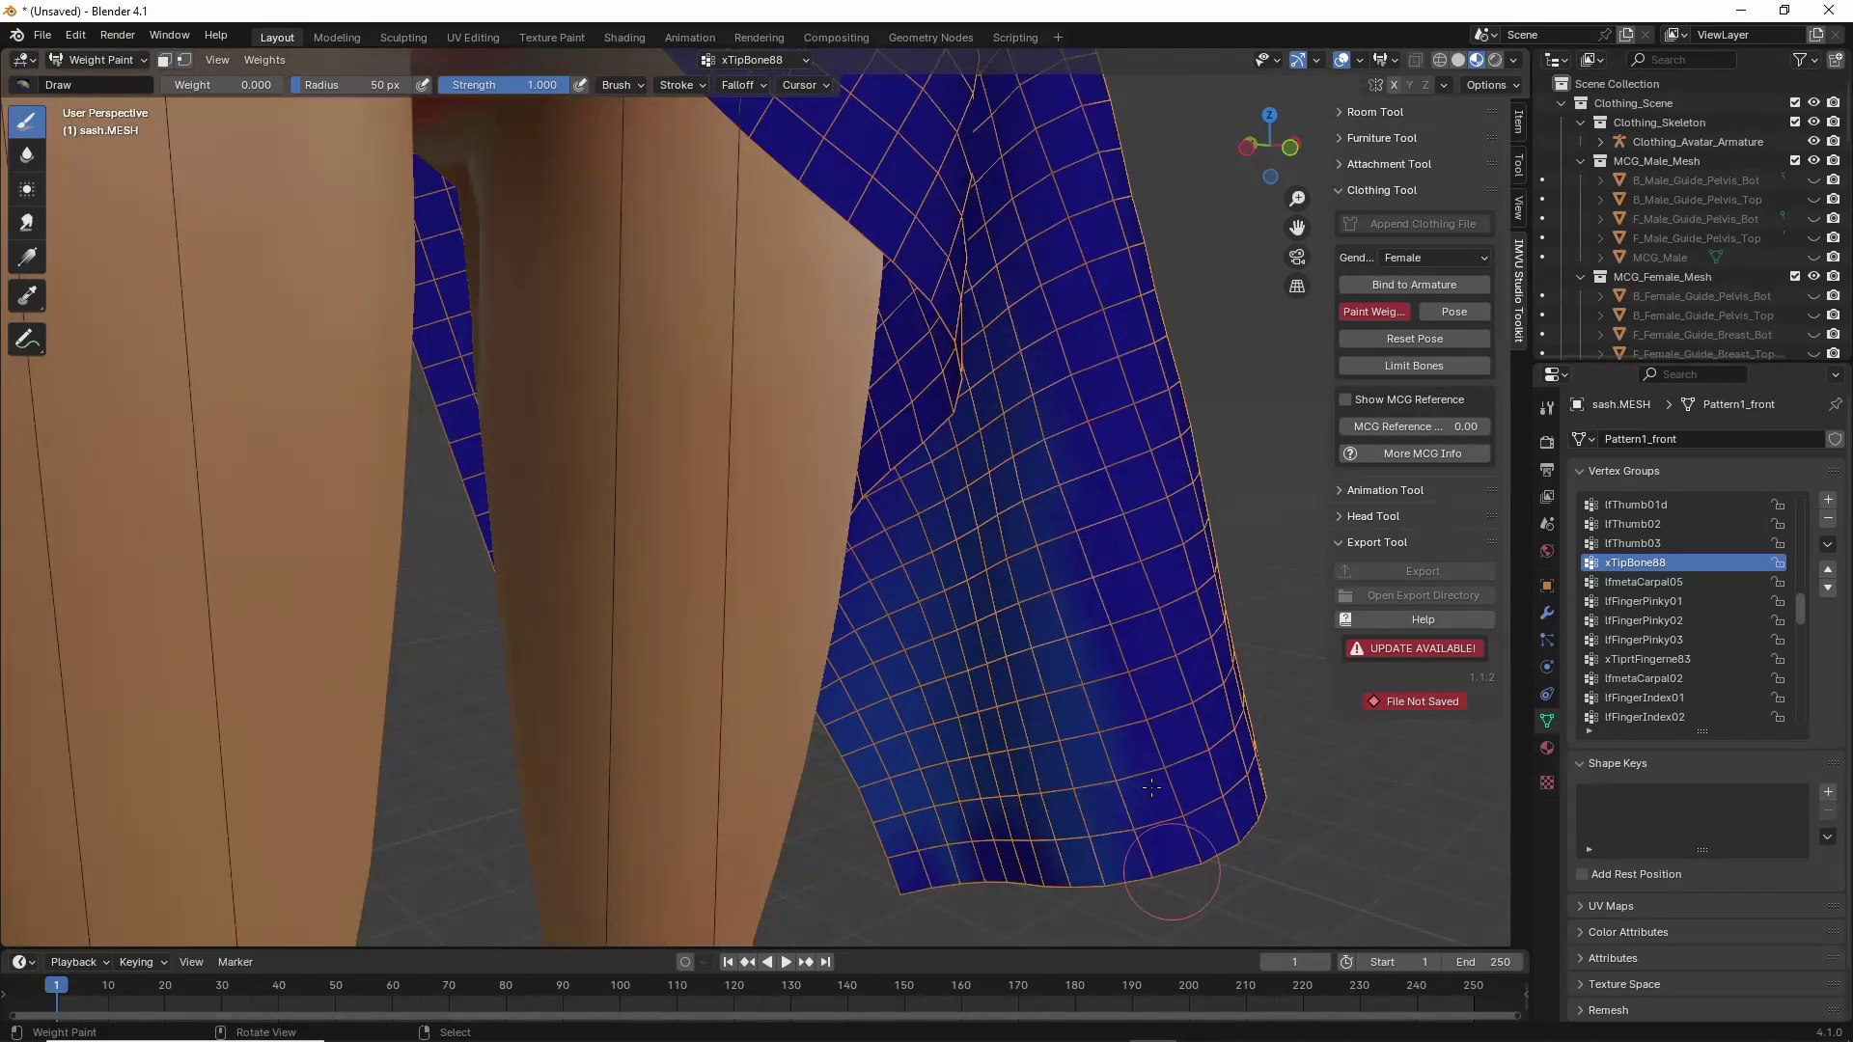
pyautogui.moveTo(1151, 787)
pyautogui.mouseDown()
pyautogui.moveTo(1052, 675)
pyautogui.moveTo(927, 676)
pyautogui.moveTo(965, 849)
pyautogui.moveTo(923, 896)
pyautogui.moveTo(854, 666)
pyautogui.moveTo(903, 849)
pyautogui.moveTo(1129, 849)
pyautogui.moveTo(882, 587)
pyautogui.mouseUp()
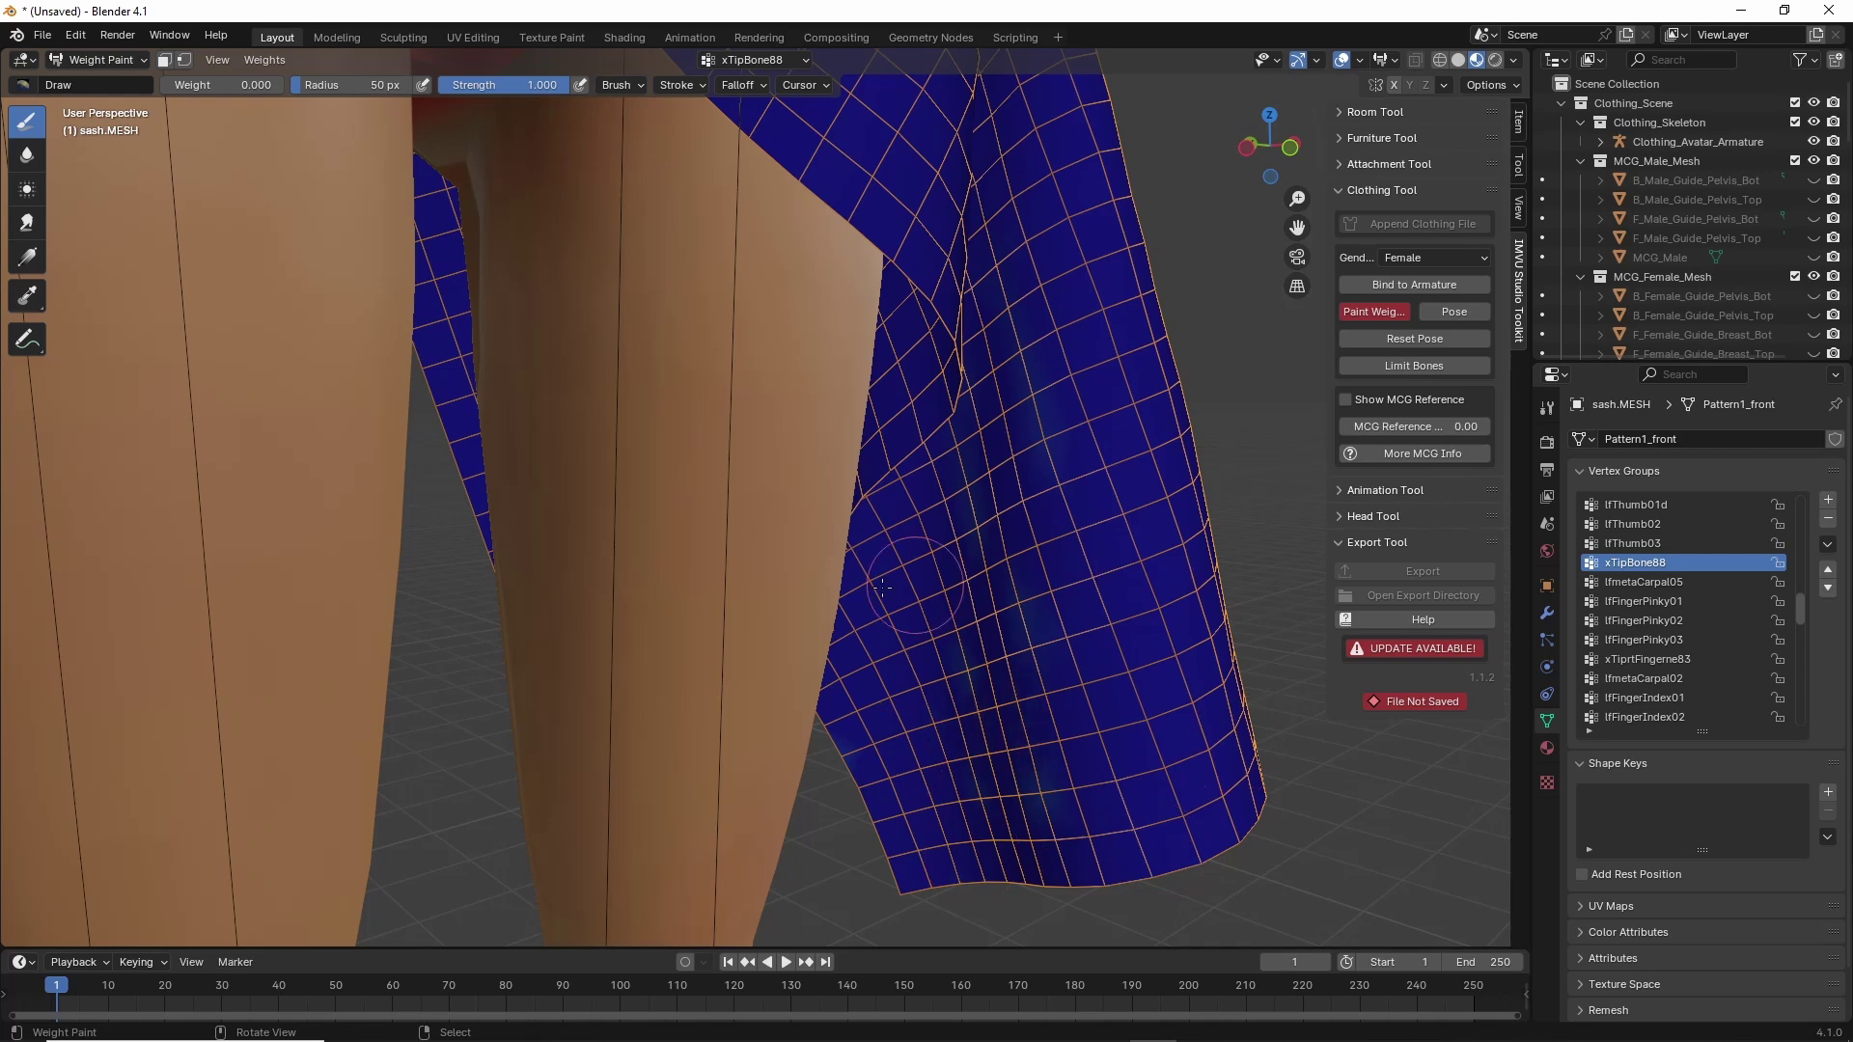
# Examine the sash's xTipBone88 weights around the front, side and back of the hanging tail and drape.
pyautogui.moveTo(882, 586); pyautogui.dragTo(902, 695, button='middle')
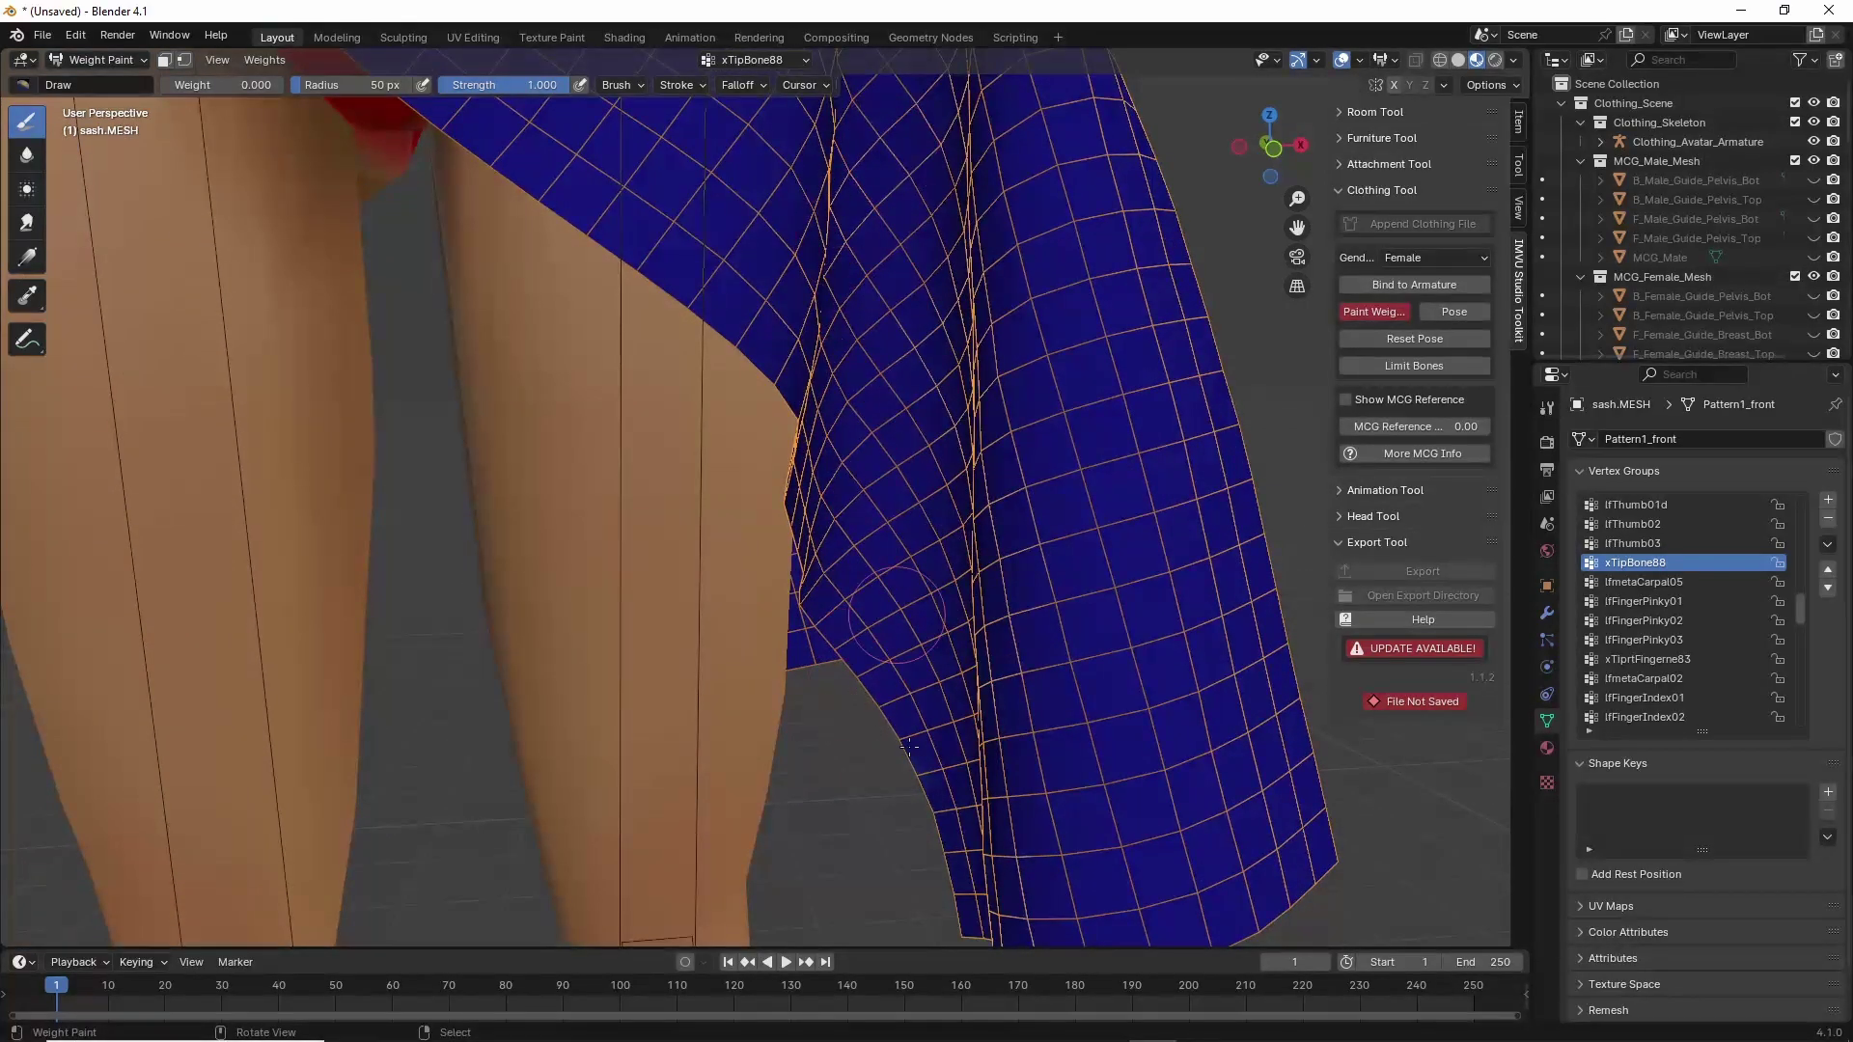
pyautogui.scroll(-2, 897, 648)
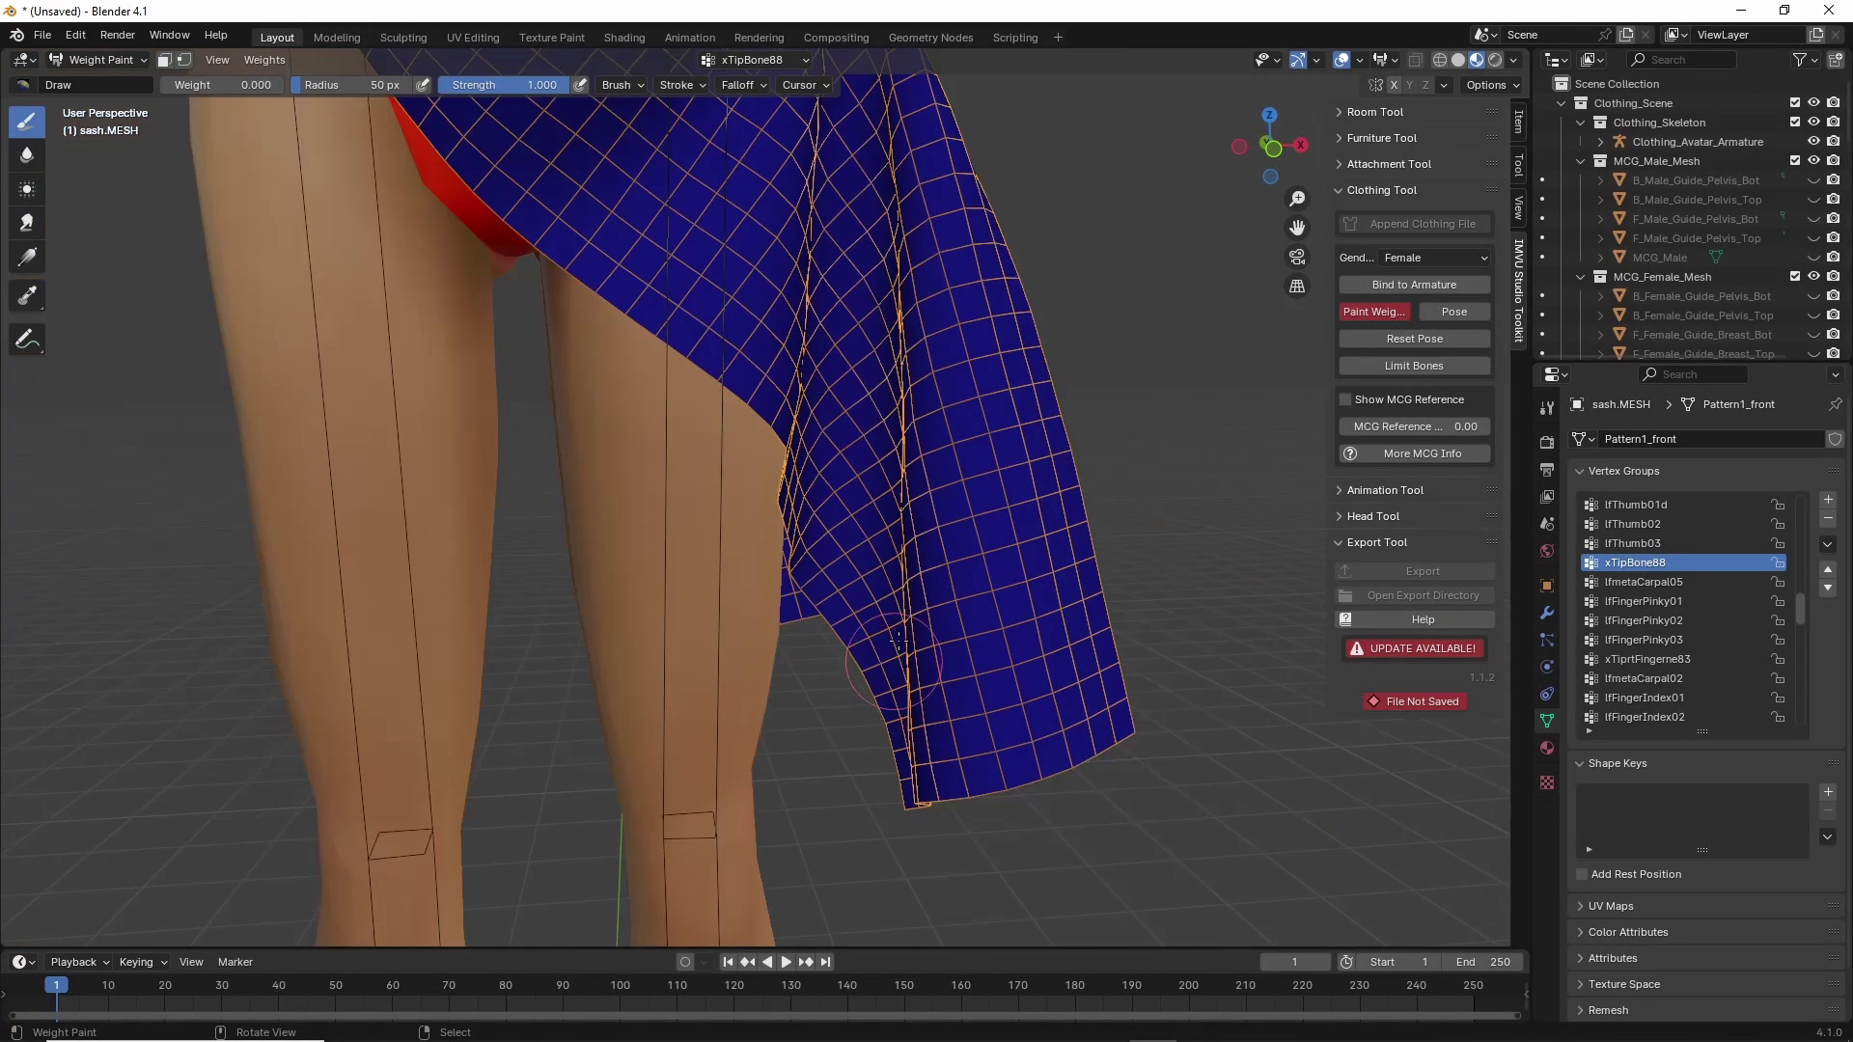
pyautogui.moveTo(821, 676)
pyautogui.mouseDown(button='middle')
pyautogui.moveTo(796, 386)
pyautogui.moveTo(661, 437)
pyautogui.mouseUp(button='middle')
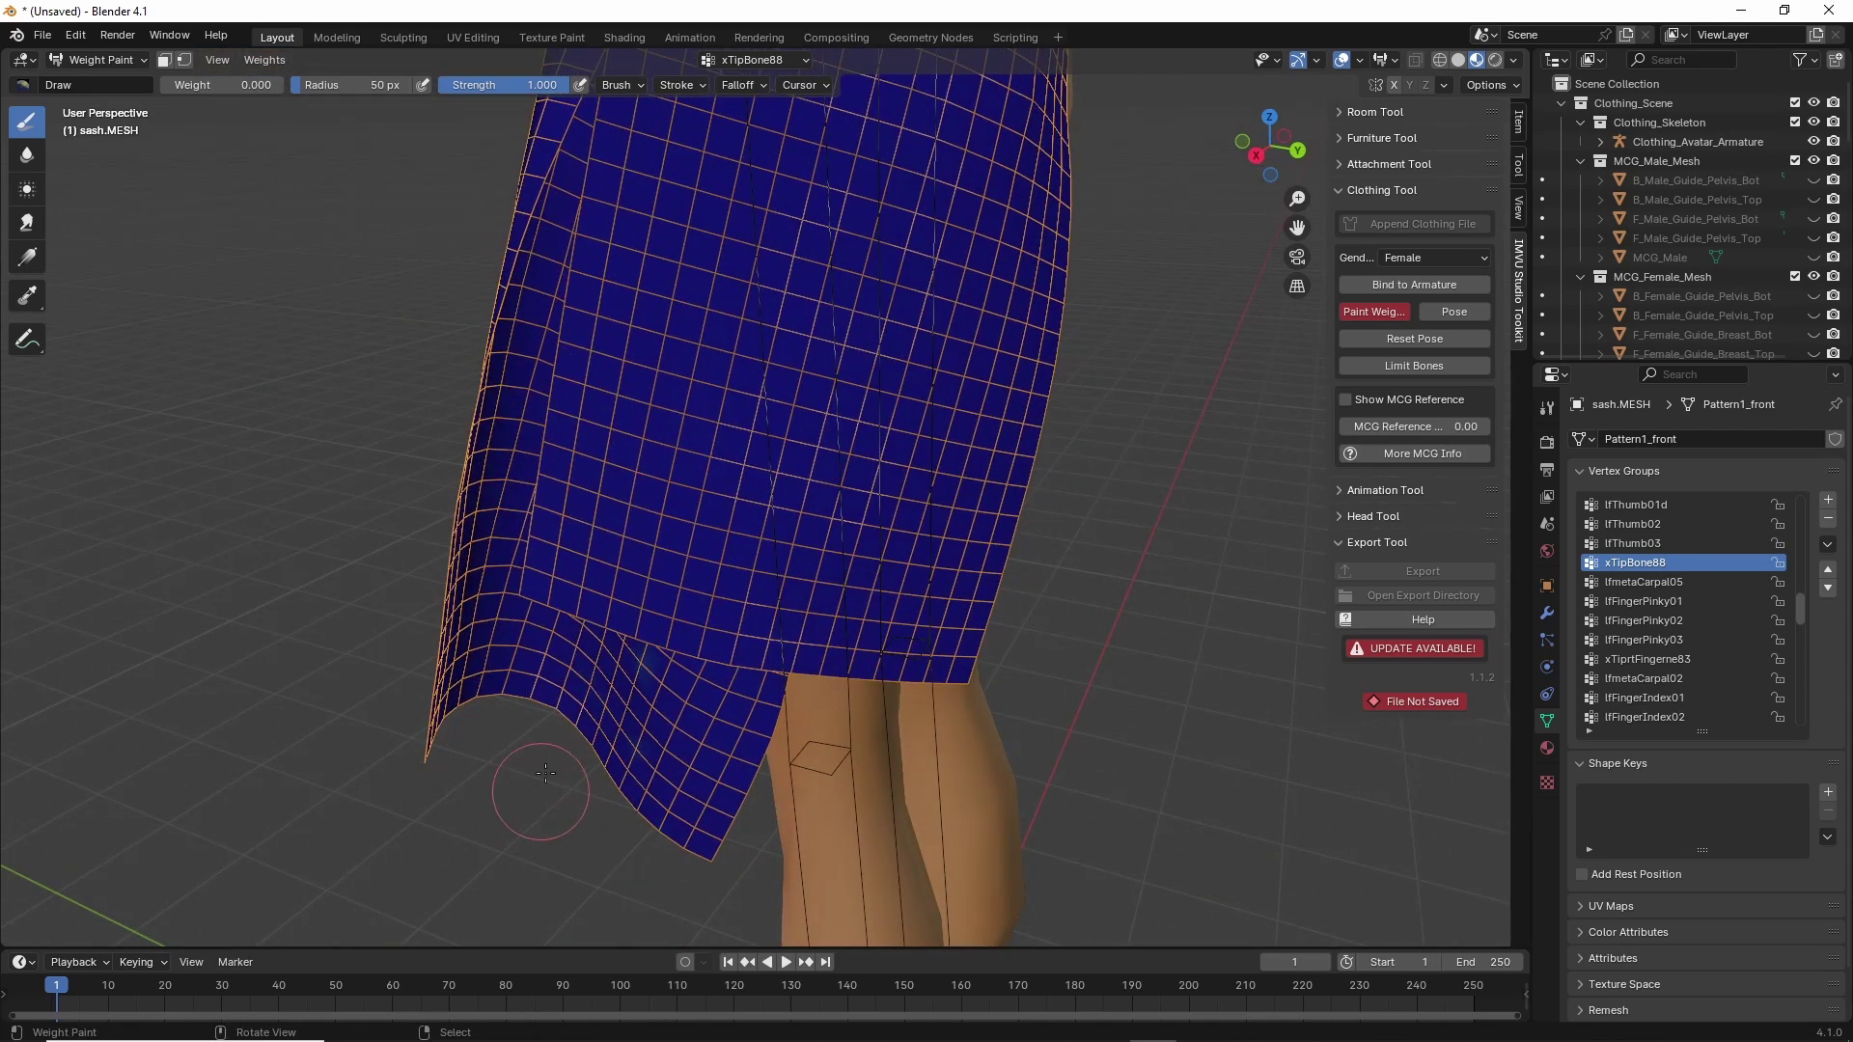
pyautogui.moveTo(545, 773); pyautogui.dragTo(603, 828, button='middle')
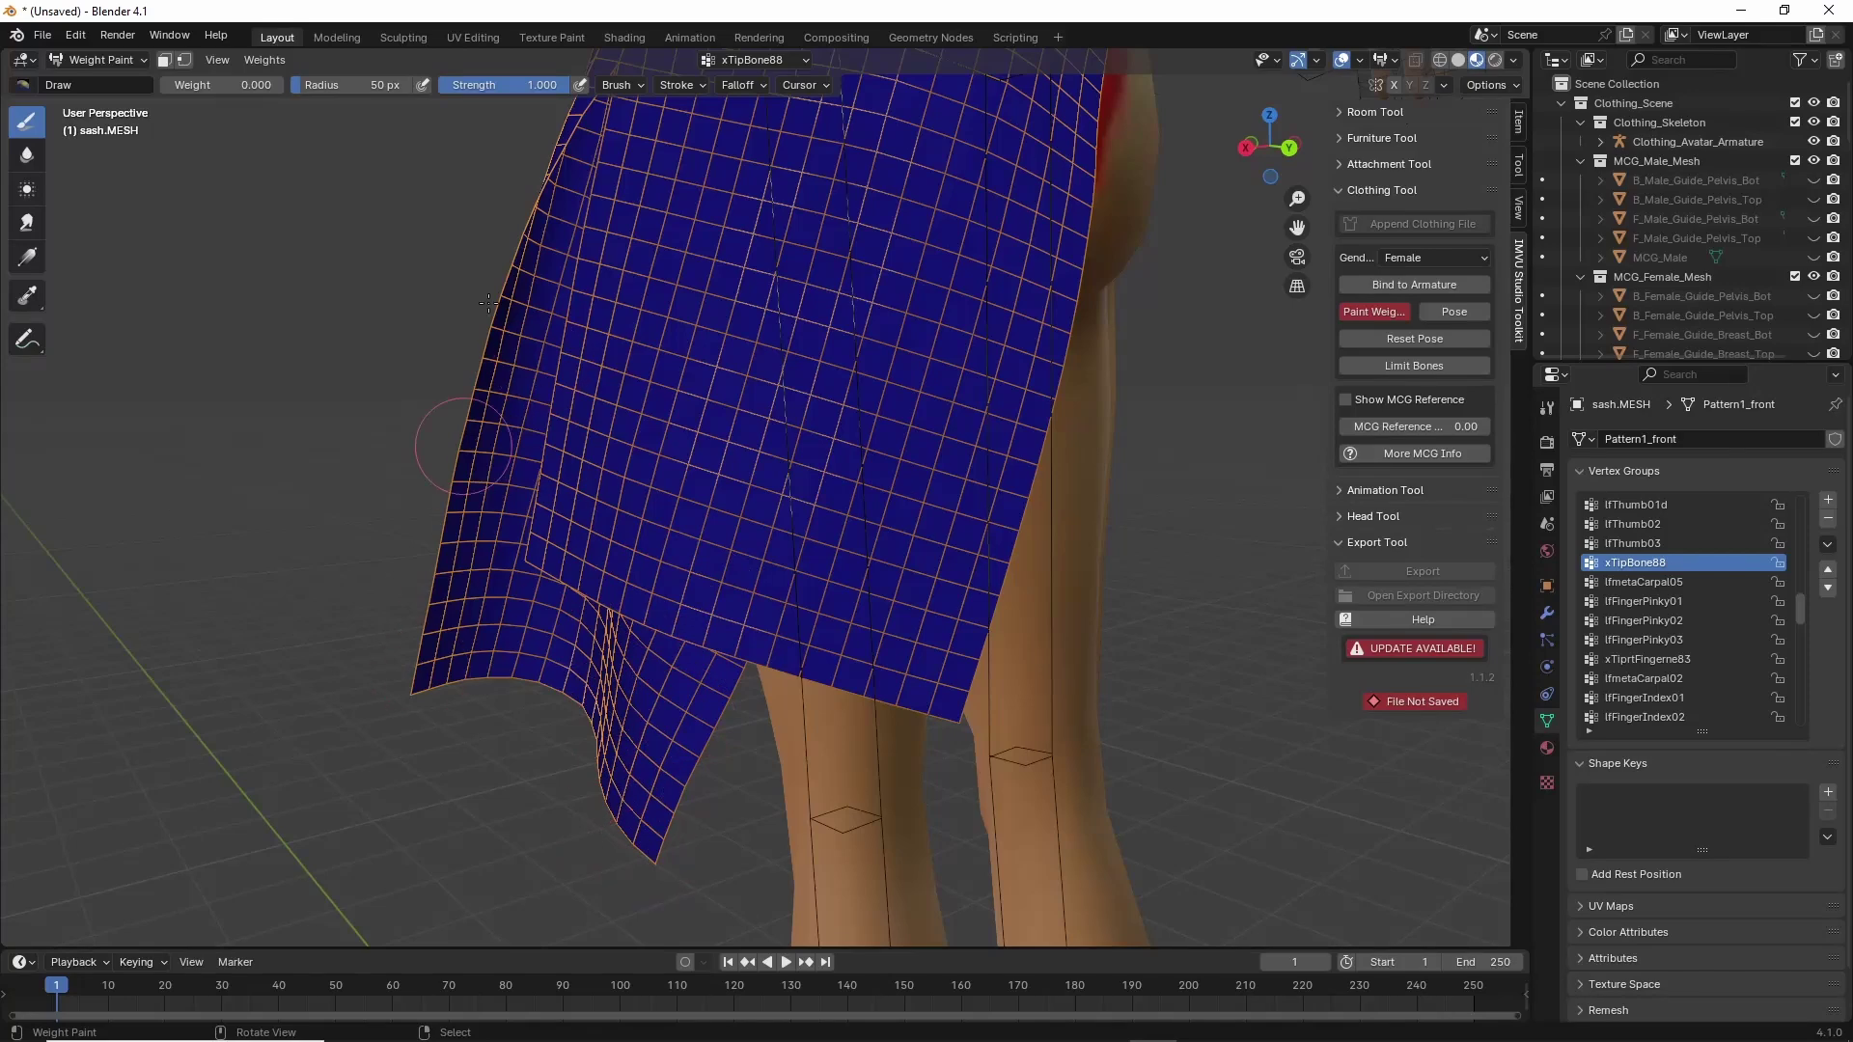
pyautogui.moveTo(444, 676); pyautogui.dragTo(844, 372, button='middle')
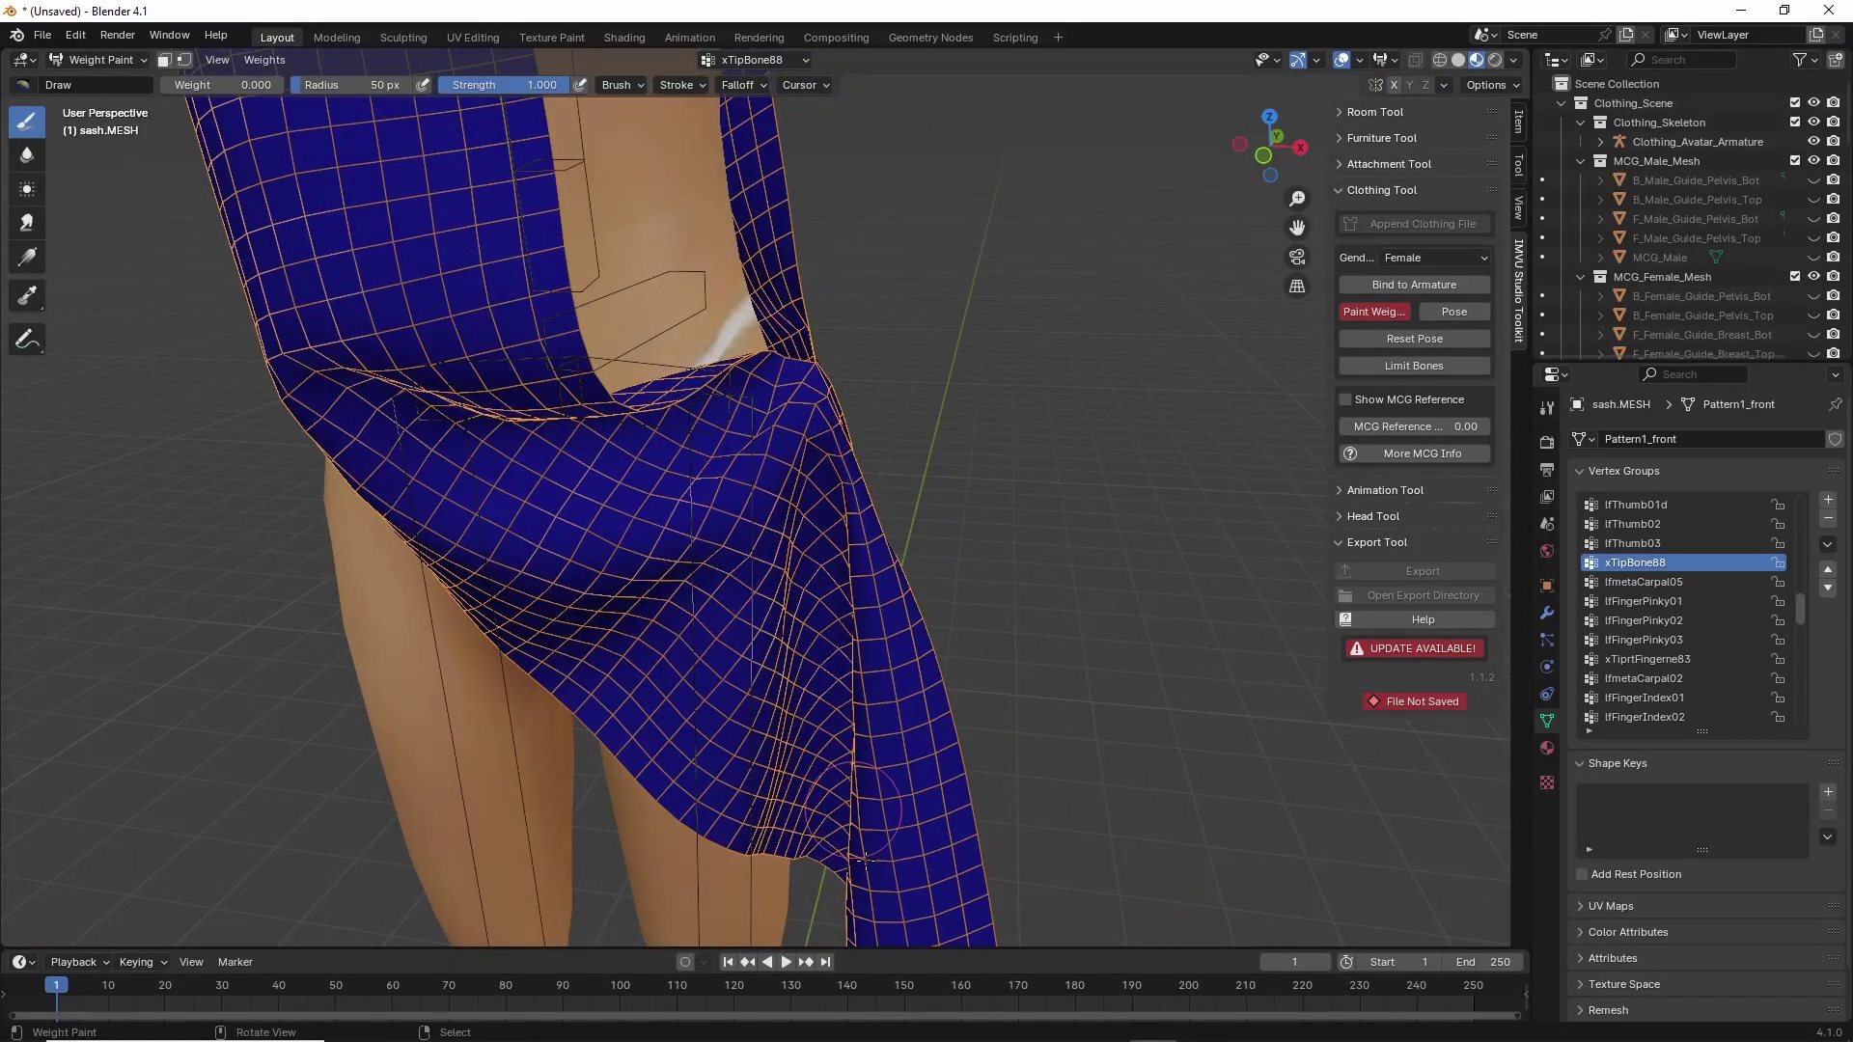
pyautogui.moveTo(927, 748); pyautogui.dragTo(944, 106, button='middle')
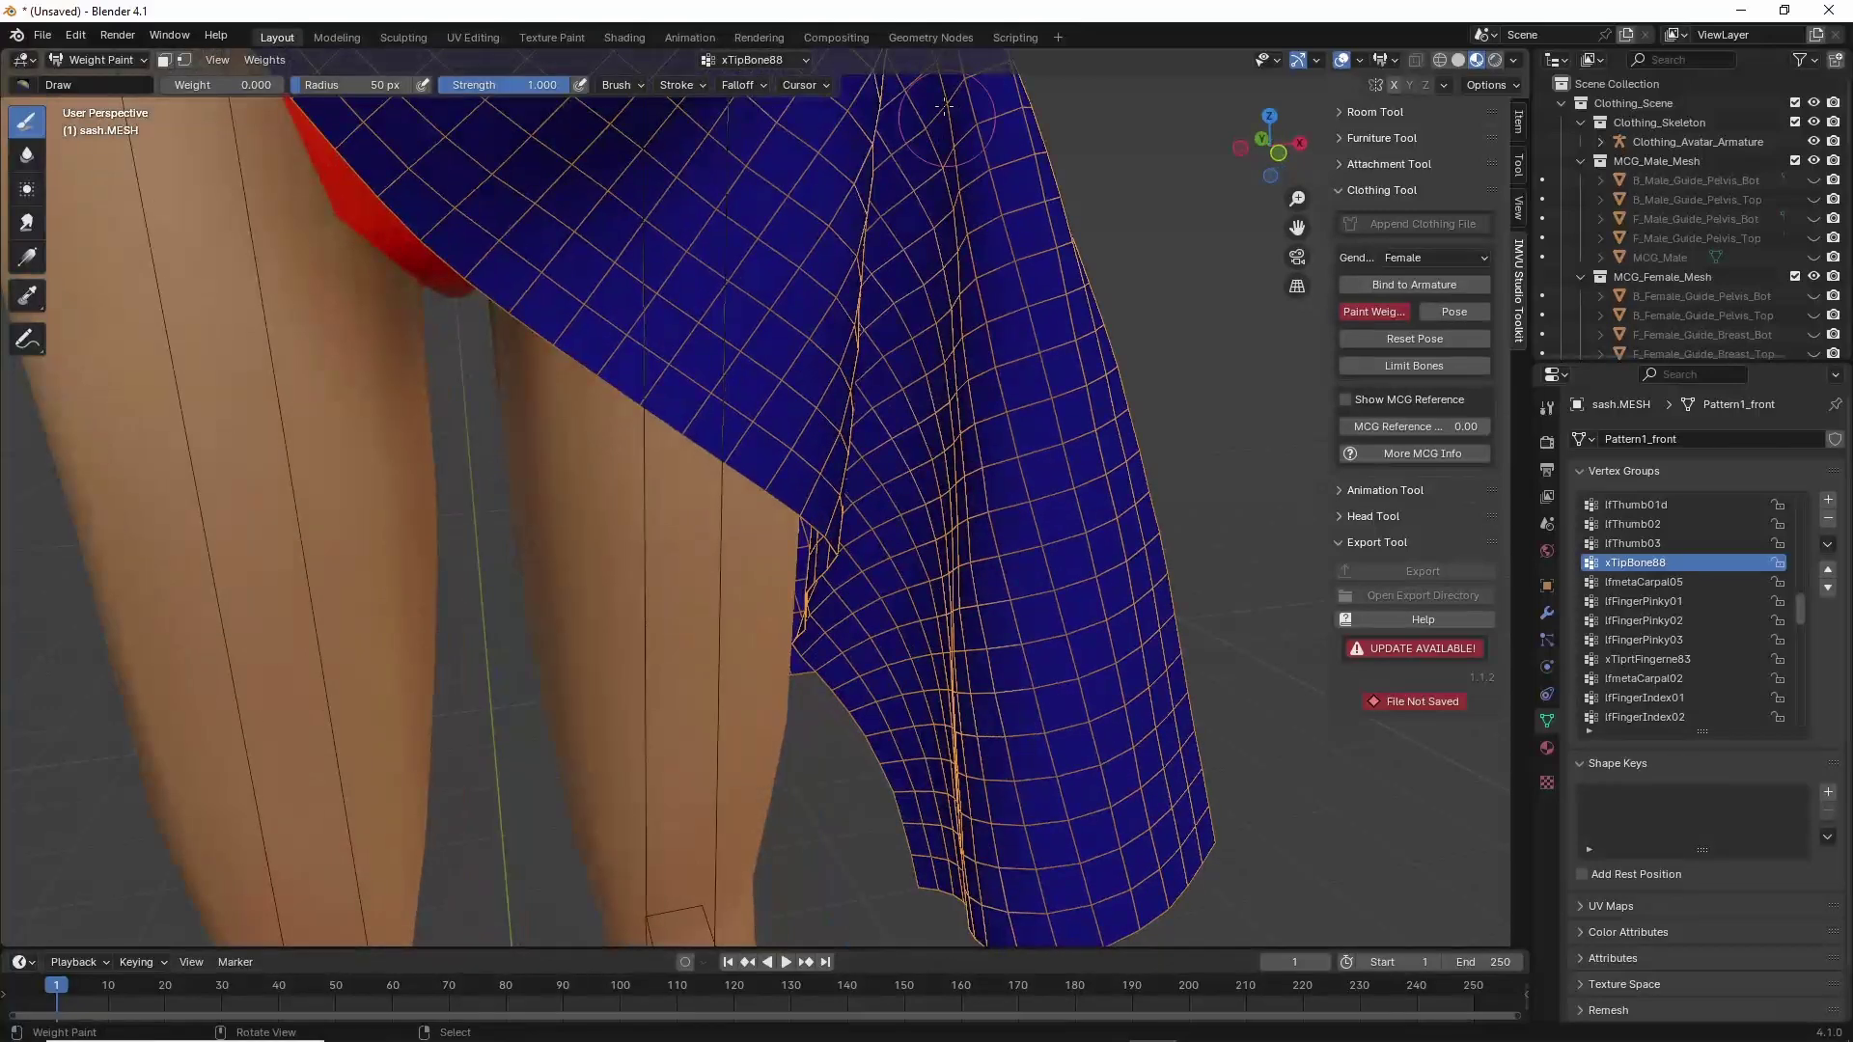
pyautogui.scroll(-2, 949, 569)
pyautogui.keyDown('shift'); pyautogui.moveTo(950, 541); pyautogui.dragTo(933, 748, button='middle'); pyautogui.keyUp('shift')
pyautogui.hotkey('ctrl', '2')
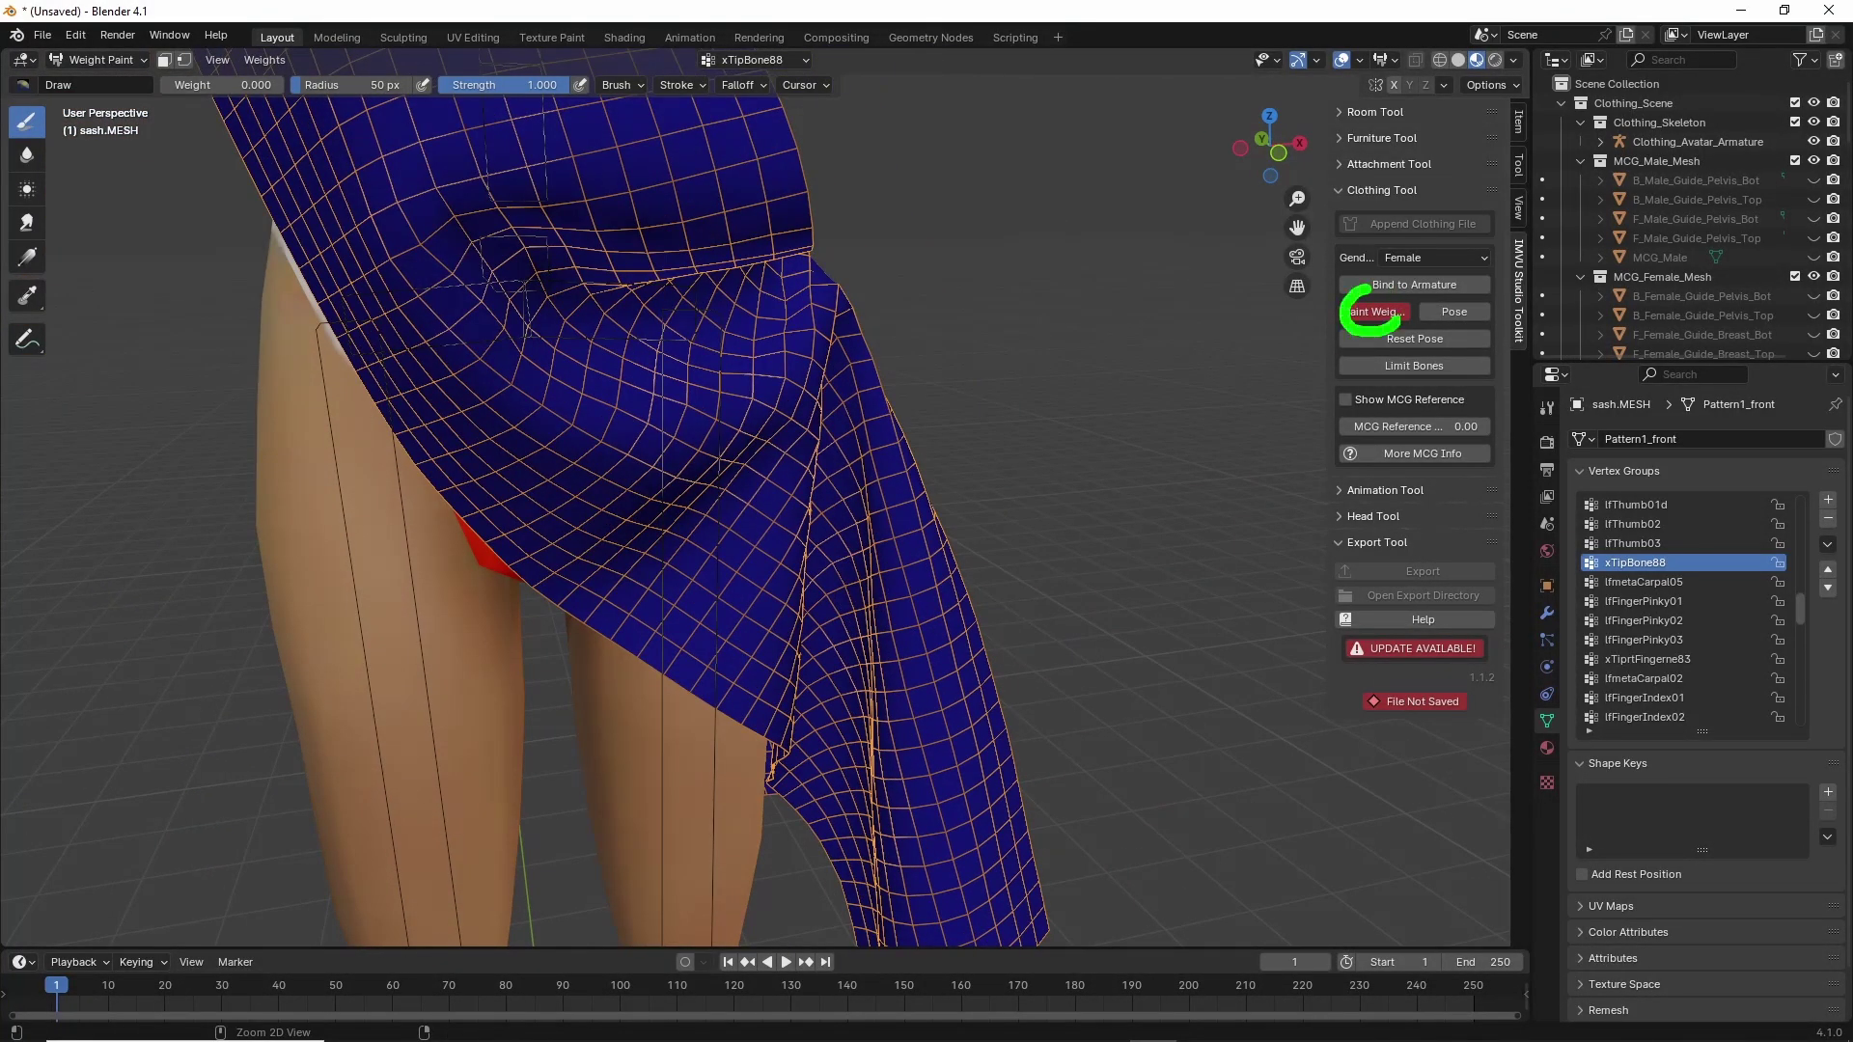
# Switch the armature to pose mode and test-move the left elbow bone, cancelling the move.
pyautogui.click(1377, 305)
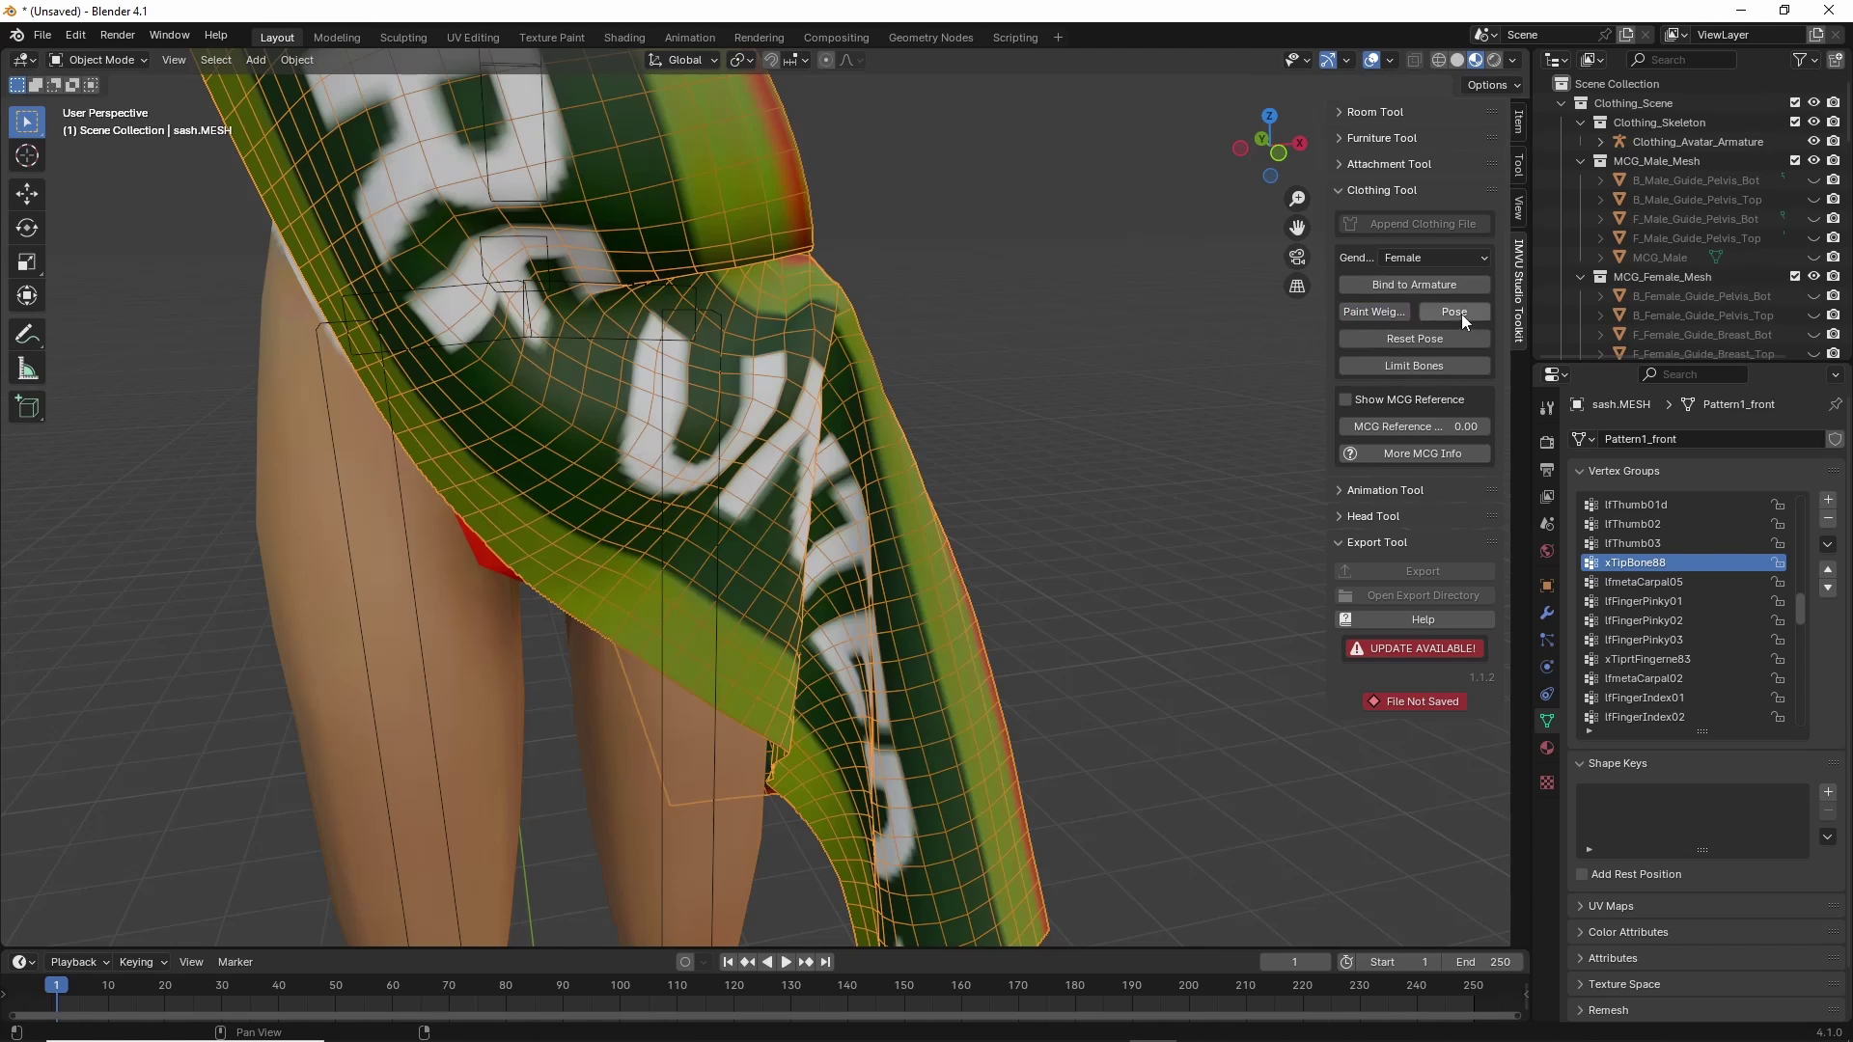
pyautogui.click(1462, 315)
pyautogui.scroll(-2, 1108, 554)
pyautogui.keyDown('shift'); pyautogui.moveTo(915, 283); pyautogui.dragTo(825, 498, button='middle'); pyautogui.keyUp('shift')
pyautogui.scroll(-2, 824, 498)
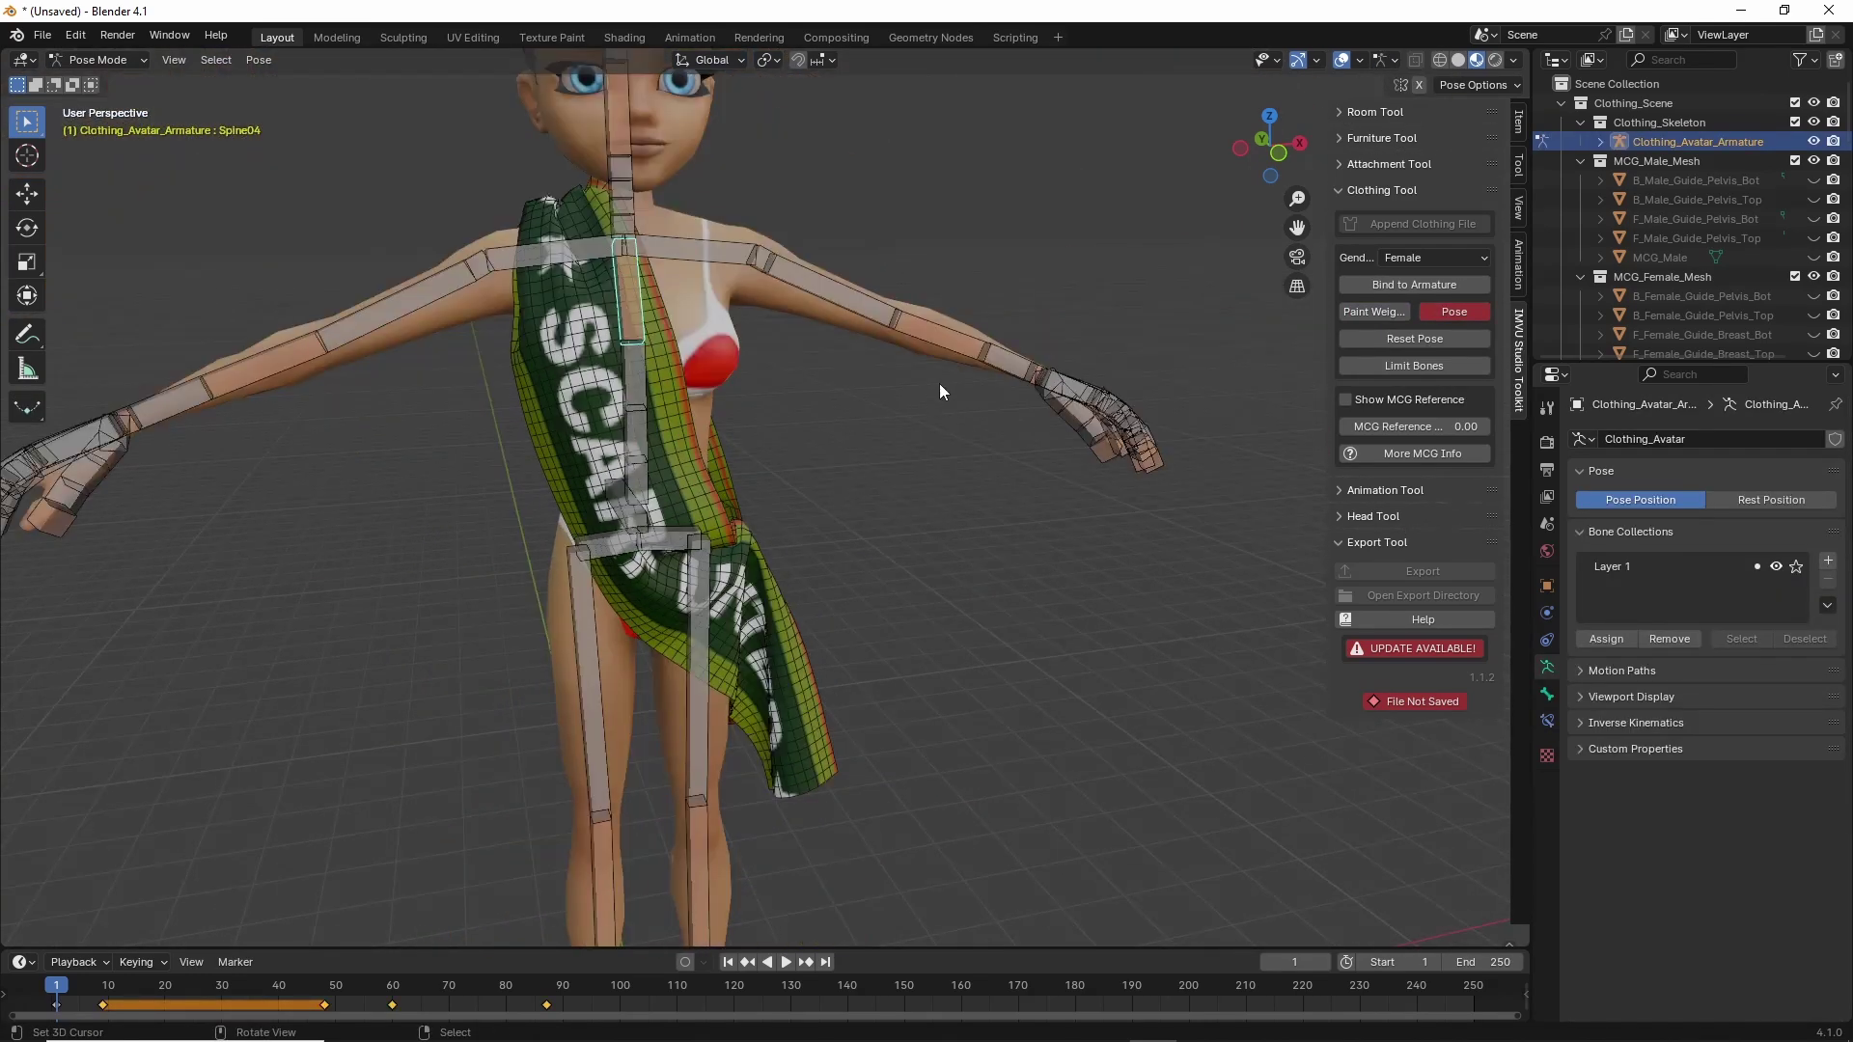
pyautogui.click(942, 342)
pyautogui.press('g')
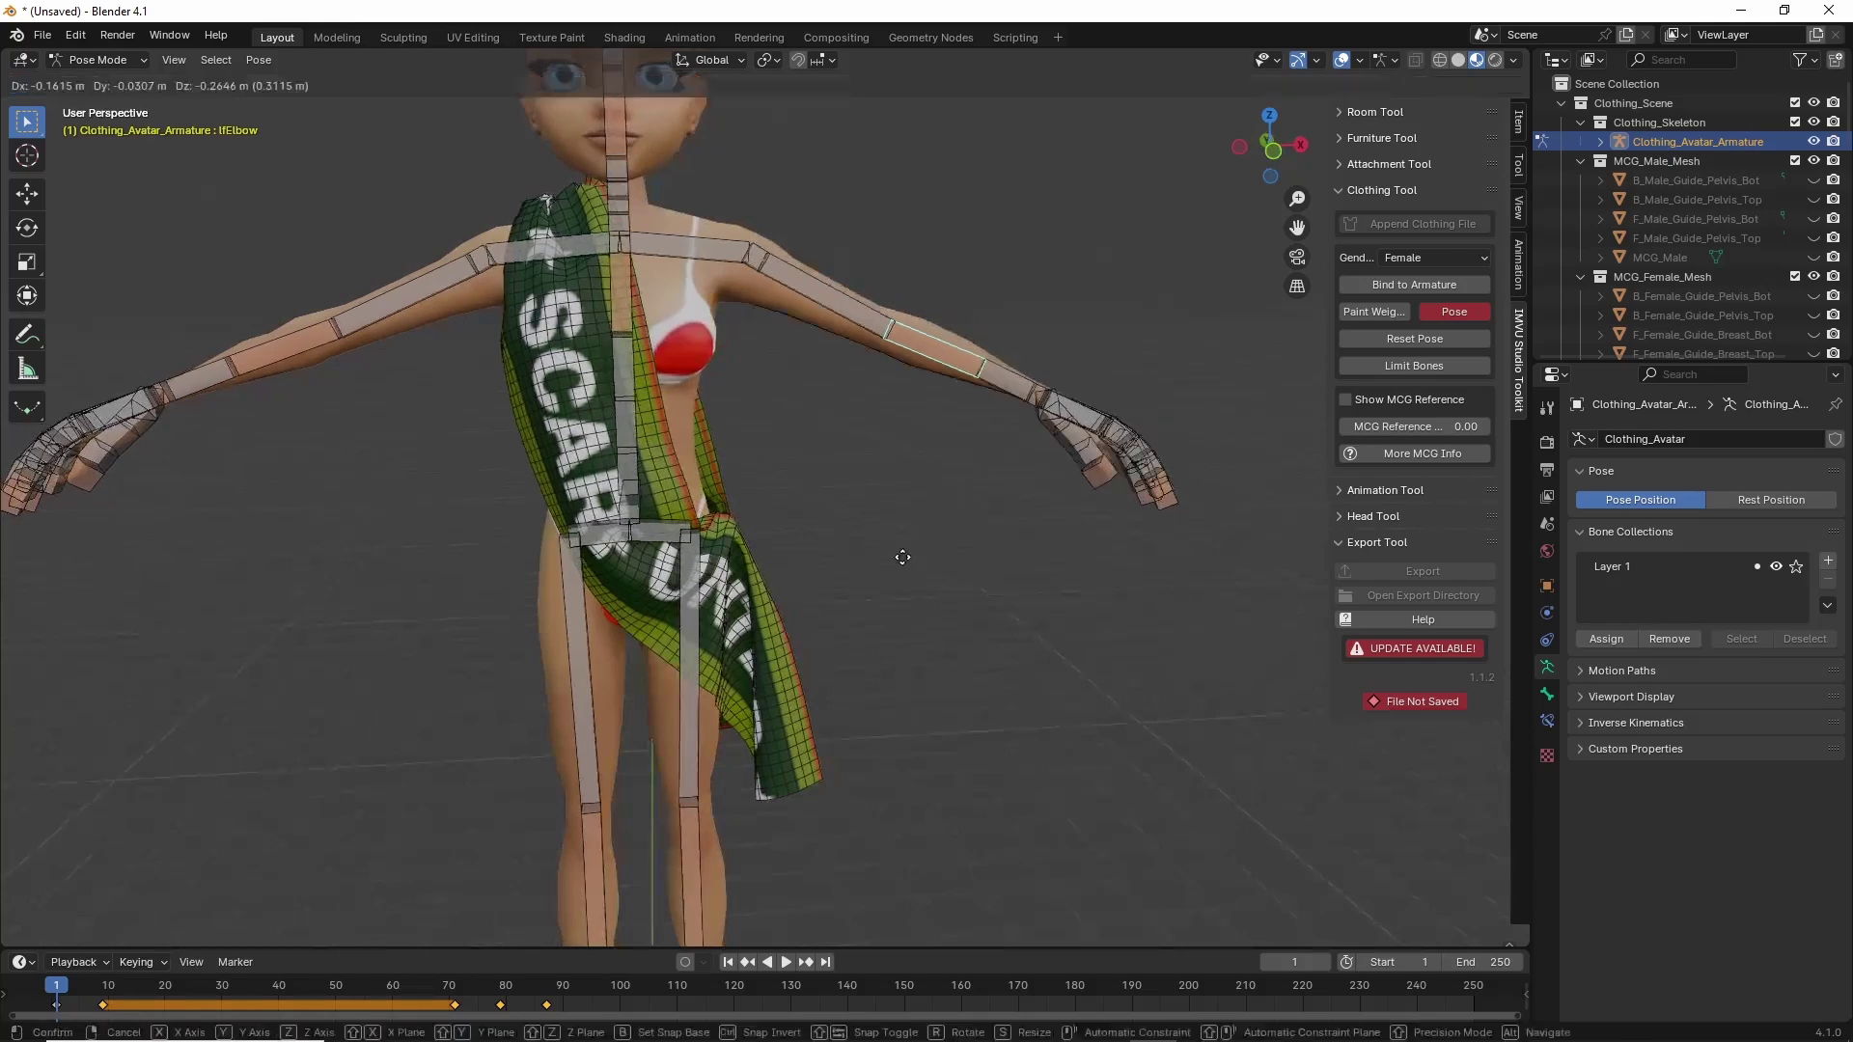
pyautogui.press('Escape')
# Test-move the left elbow bone again while examining the lower sash and its hanging tail up close.
pyautogui.scroll(3, 714, 801)
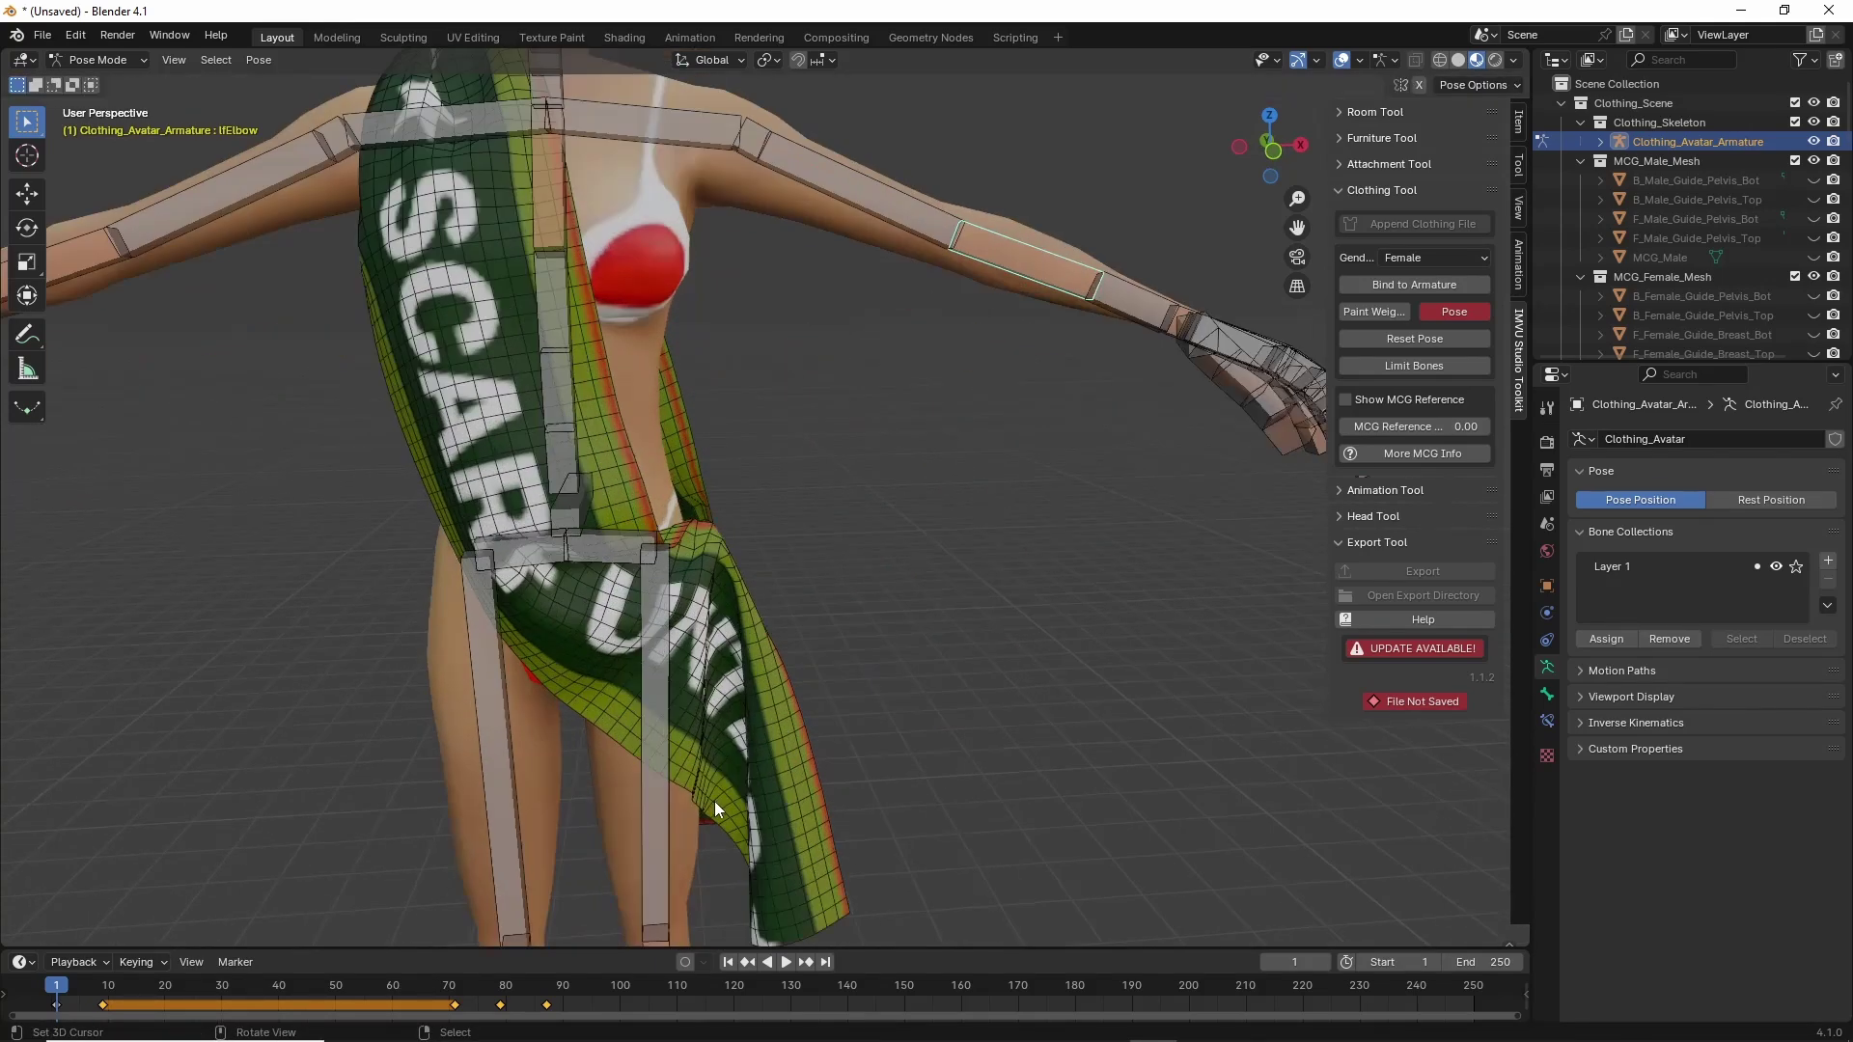
pyautogui.moveTo(714, 801); pyautogui.dragTo(747, 716, button='middle')
pyautogui.press('g')
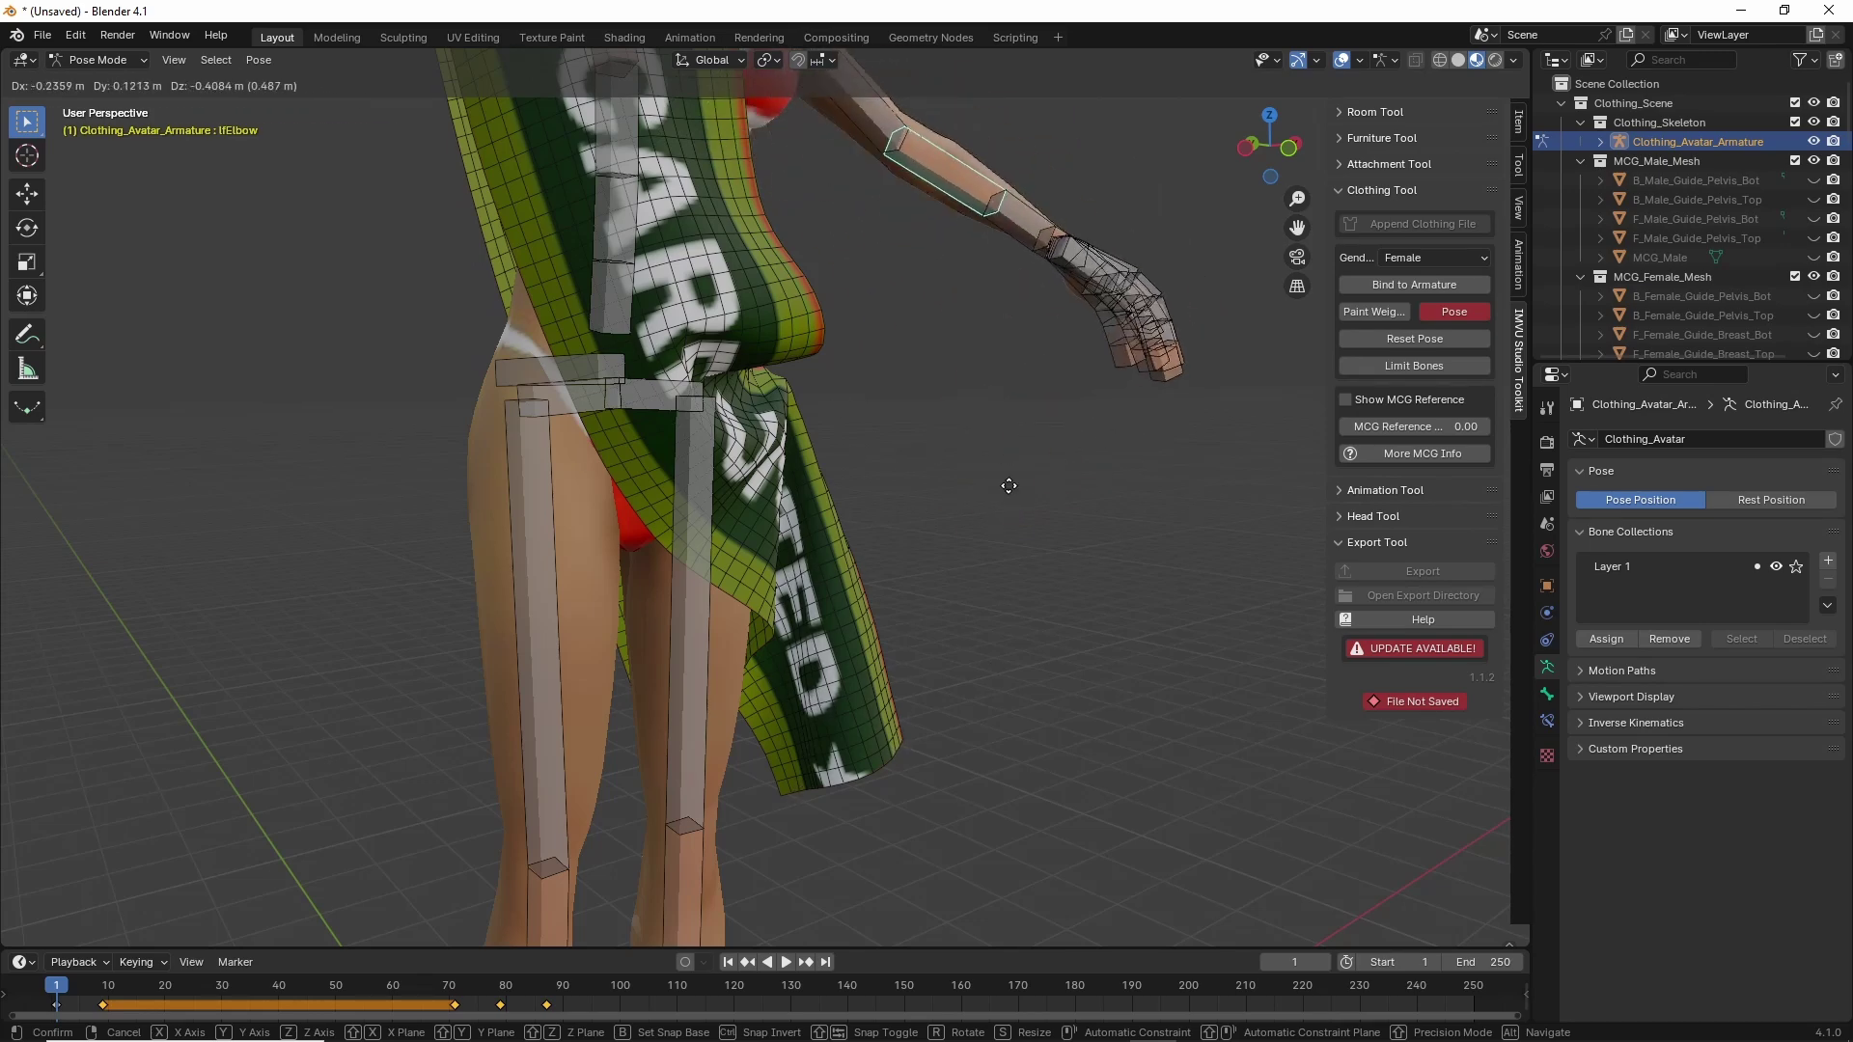
pyautogui.click(906, 556)
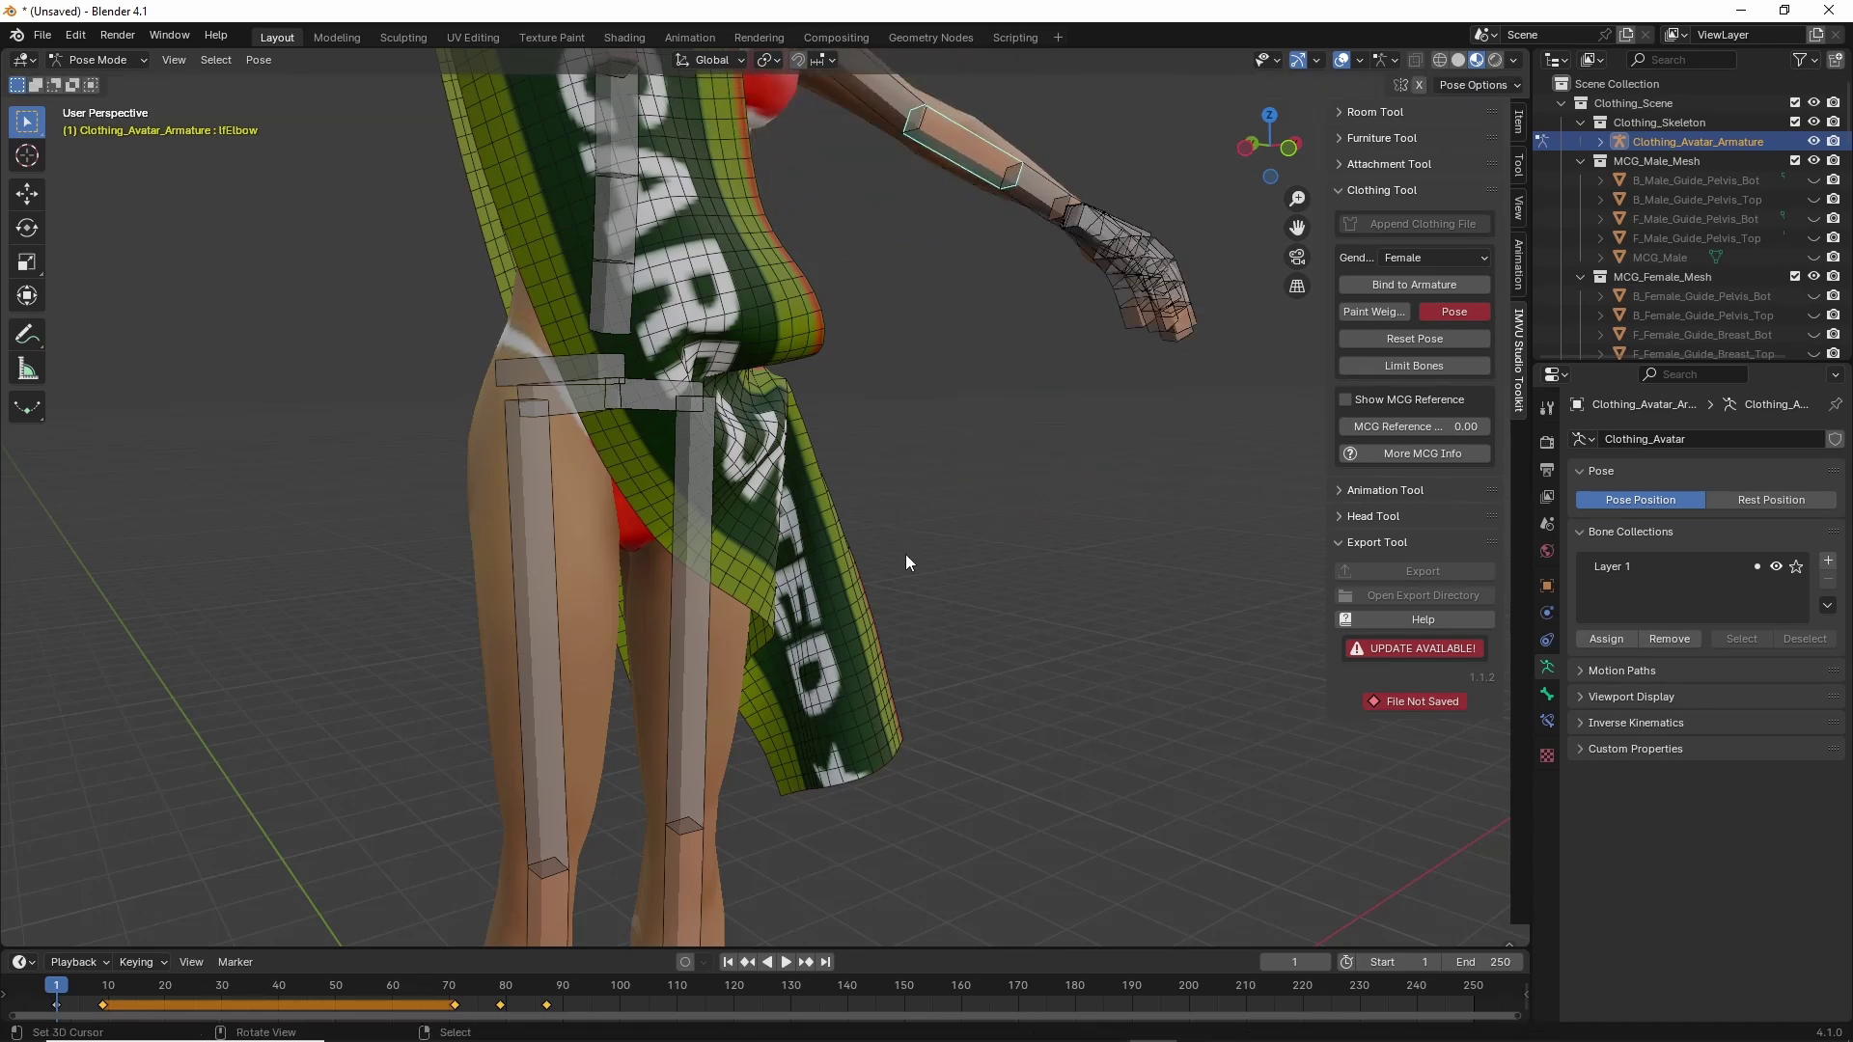
pyautogui.scroll(4, 948, 710)
pyautogui.press('g')
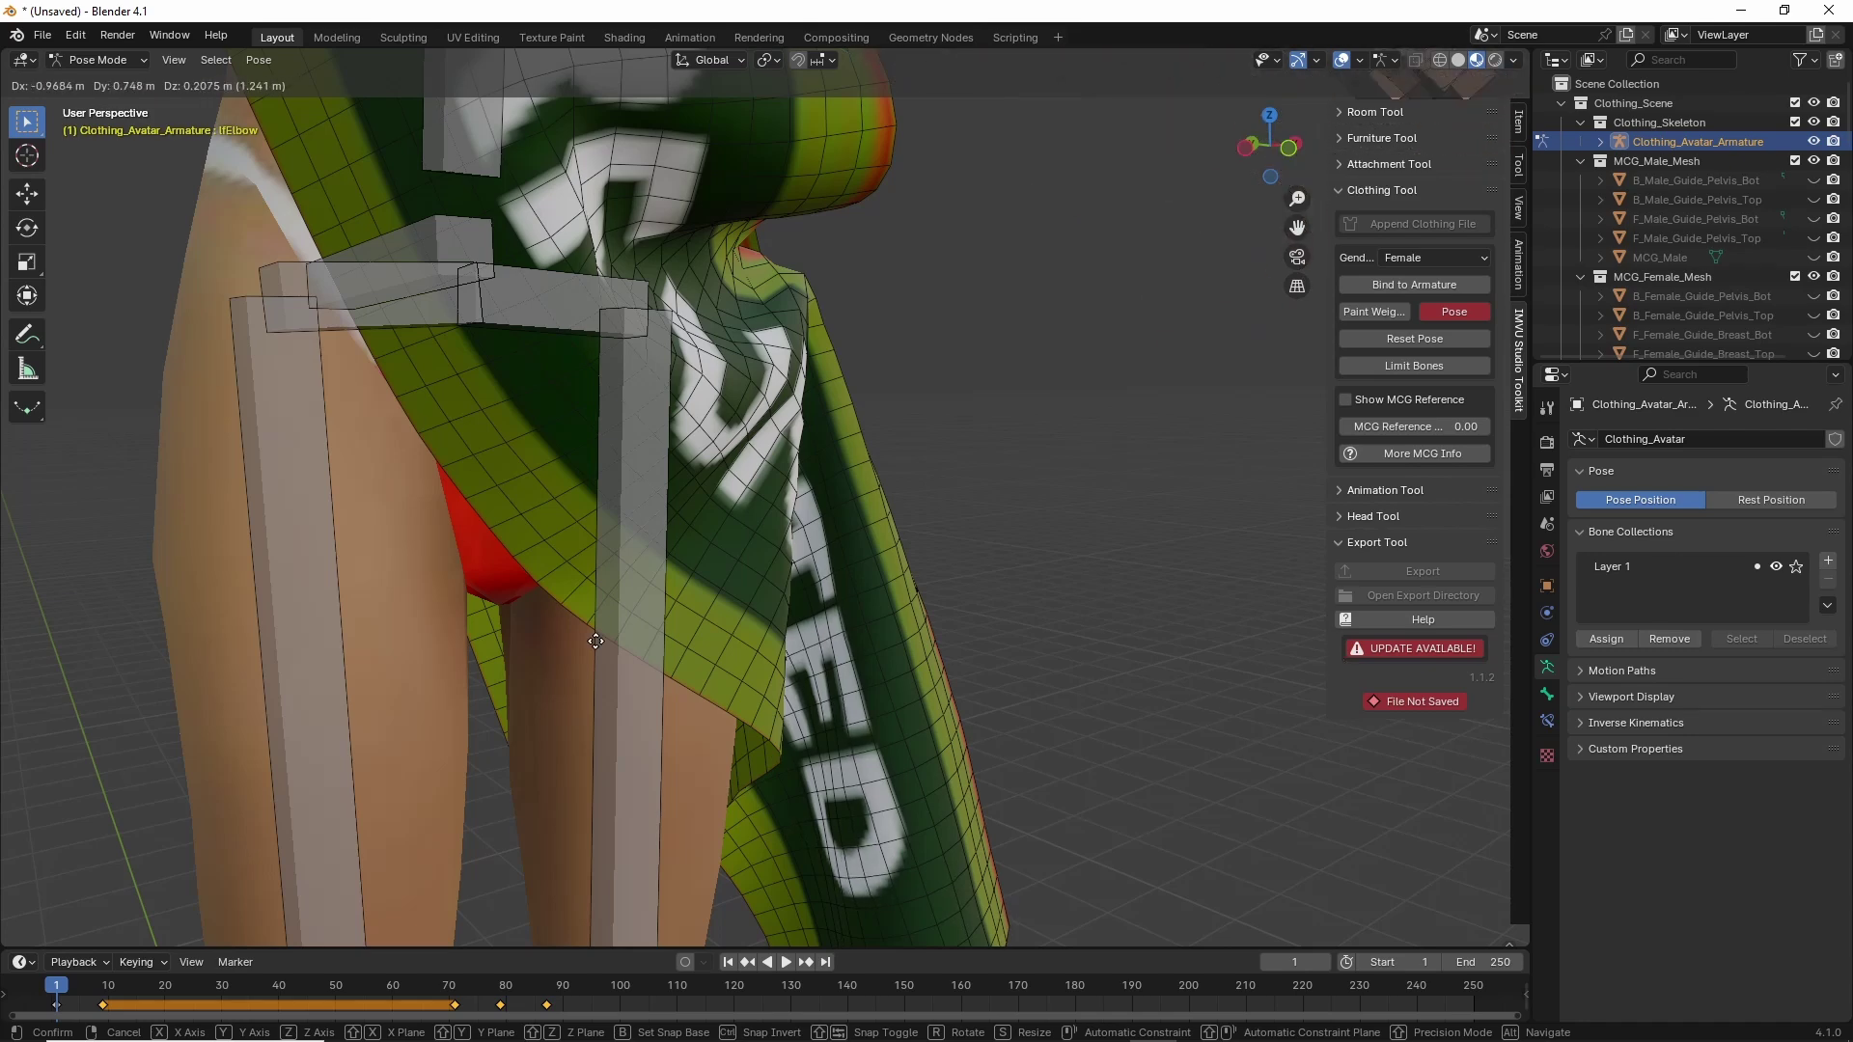
pyautogui.click(969, 618)
pyautogui.scroll(-4, 969, 618)
pyautogui.moveTo(969, 618); pyautogui.dragTo(895, 593, button='middle')
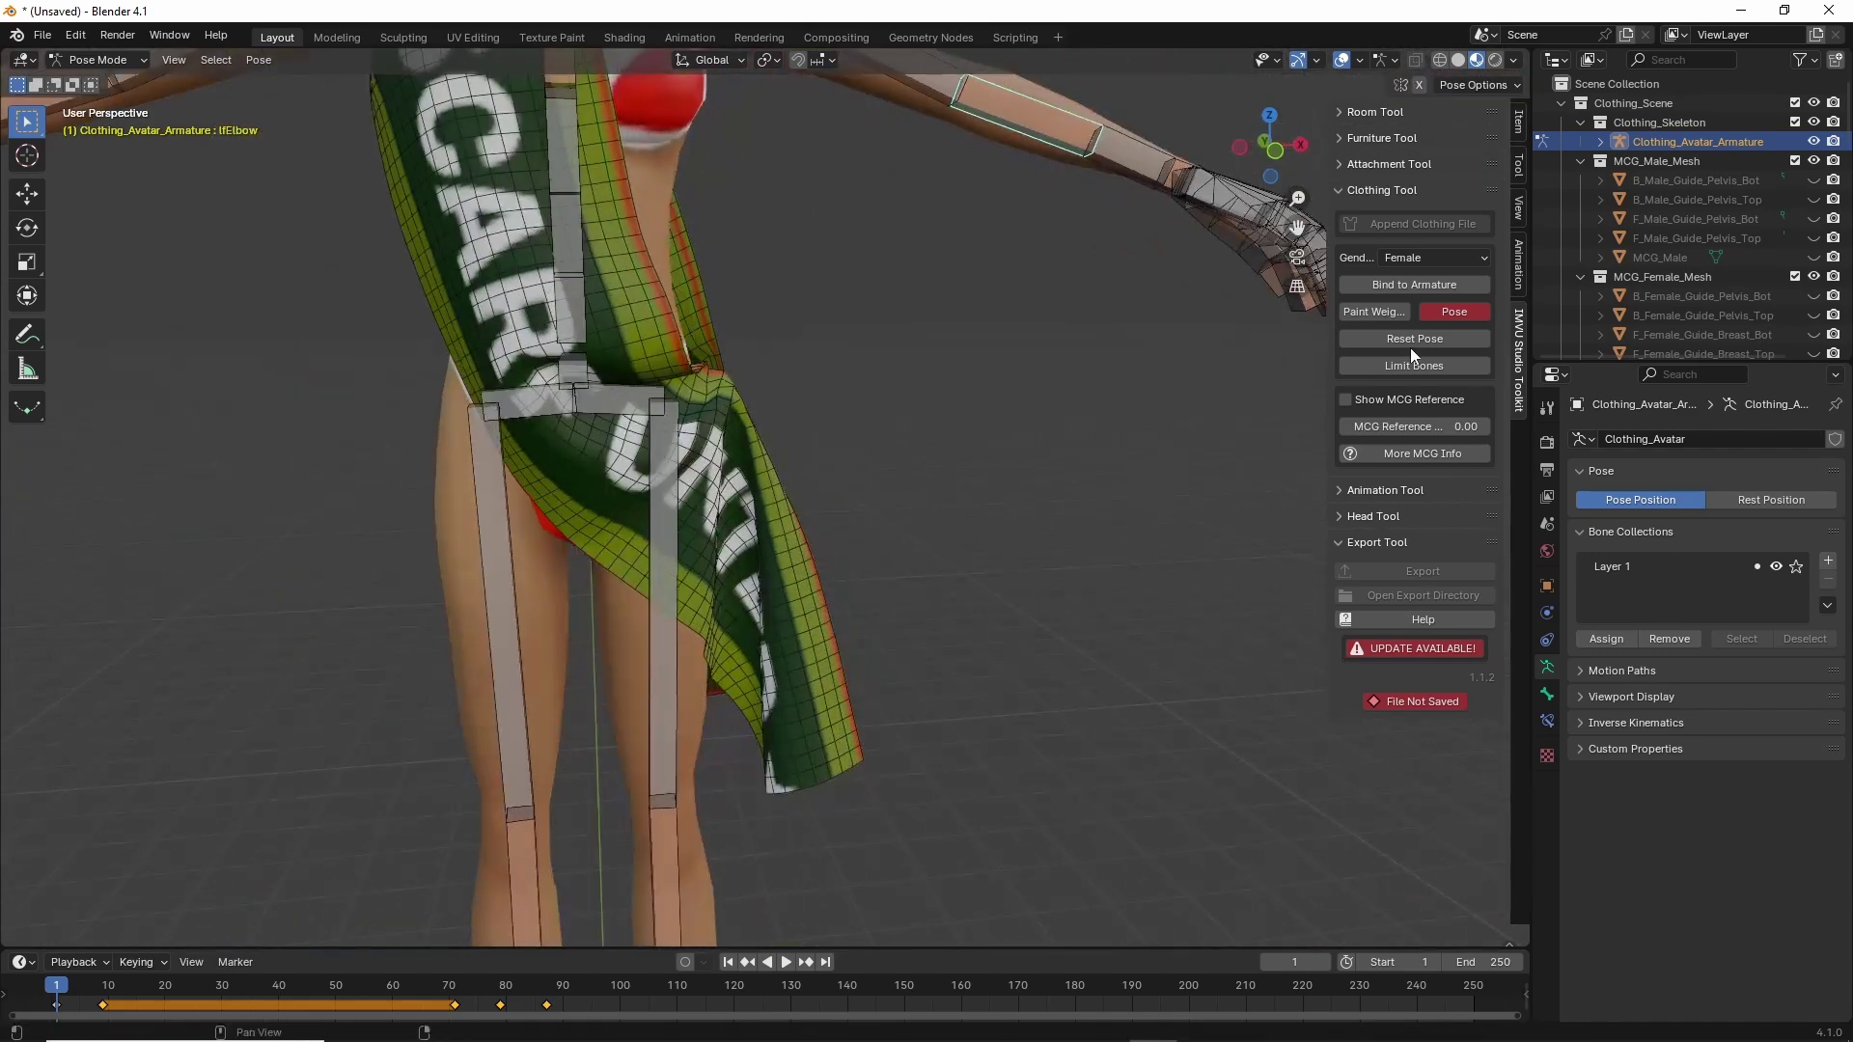
# Leave pose mode, return the sash to weight painting and recheck the xTipBone88 weights on its tail.
pyautogui.click(1458, 312)
pyautogui.click(841, 584)
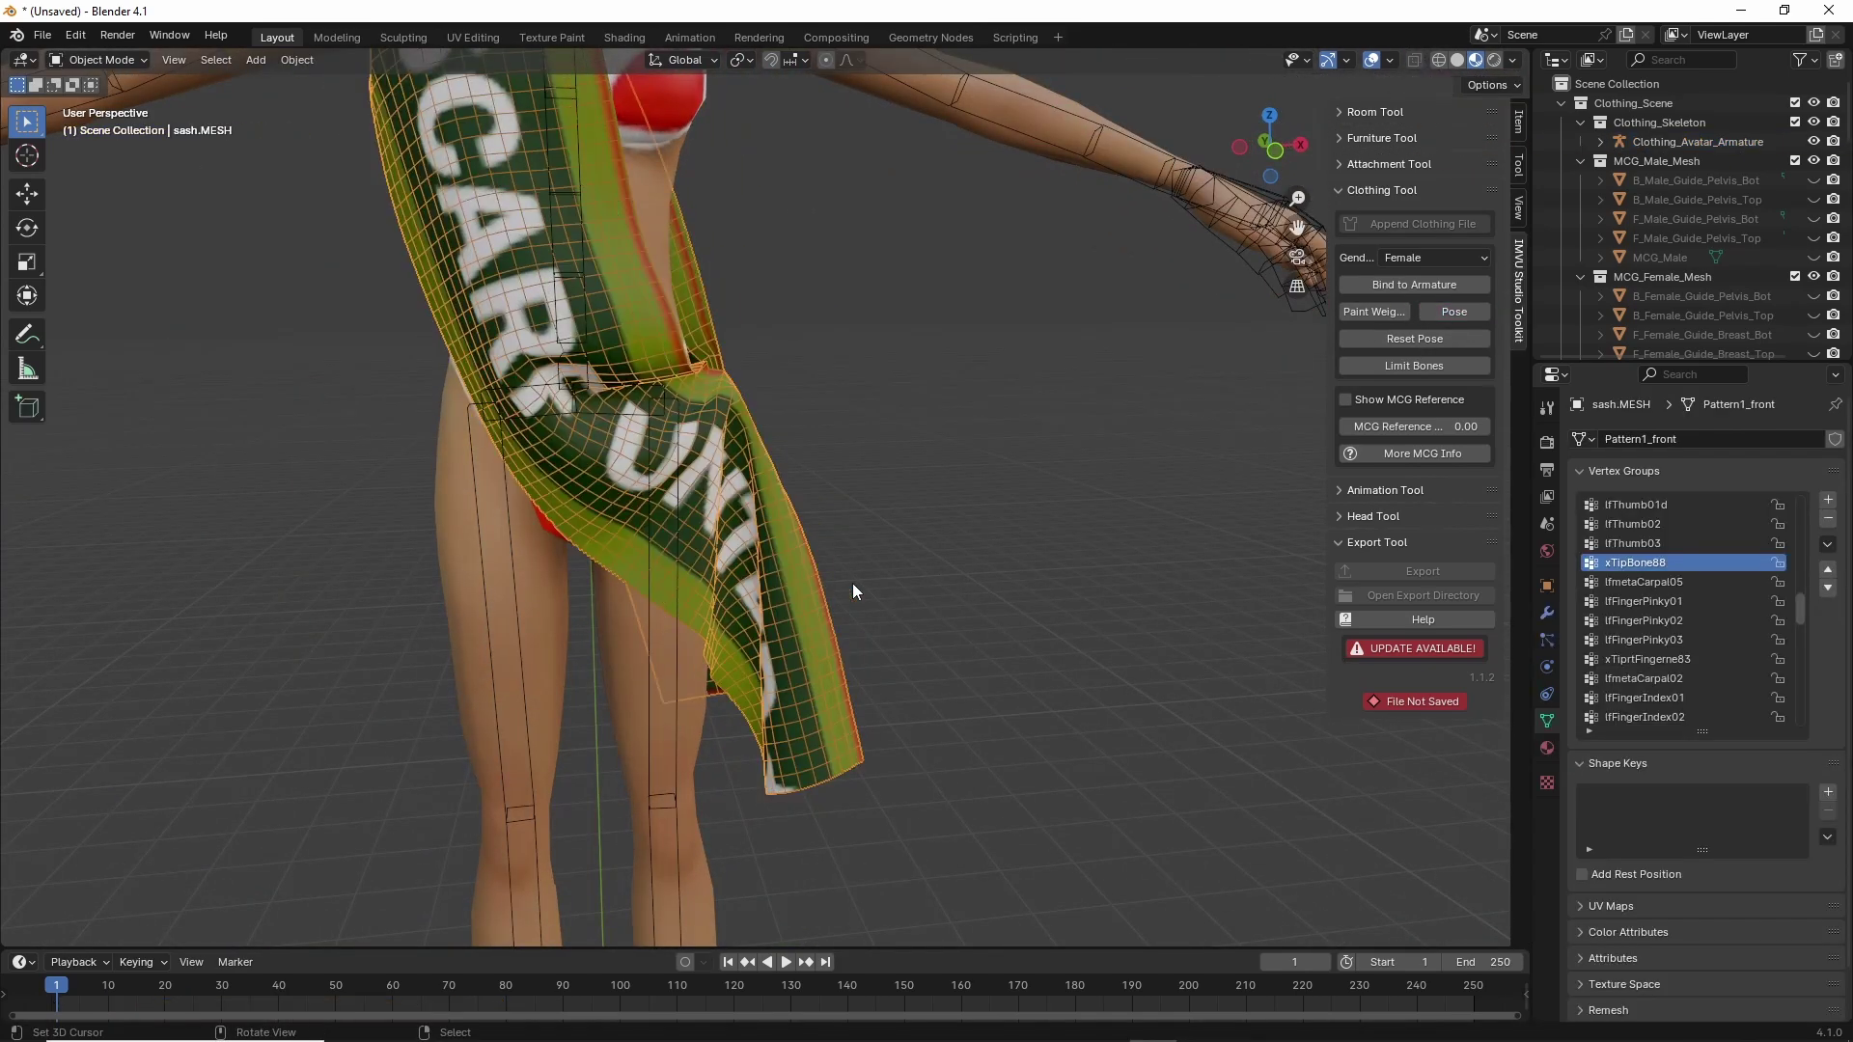
pyautogui.click(1370, 313)
pyautogui.moveTo(812, 773); pyautogui.dragTo(819, 675, button='middle')
pyautogui.scroll(6, 816, 703)
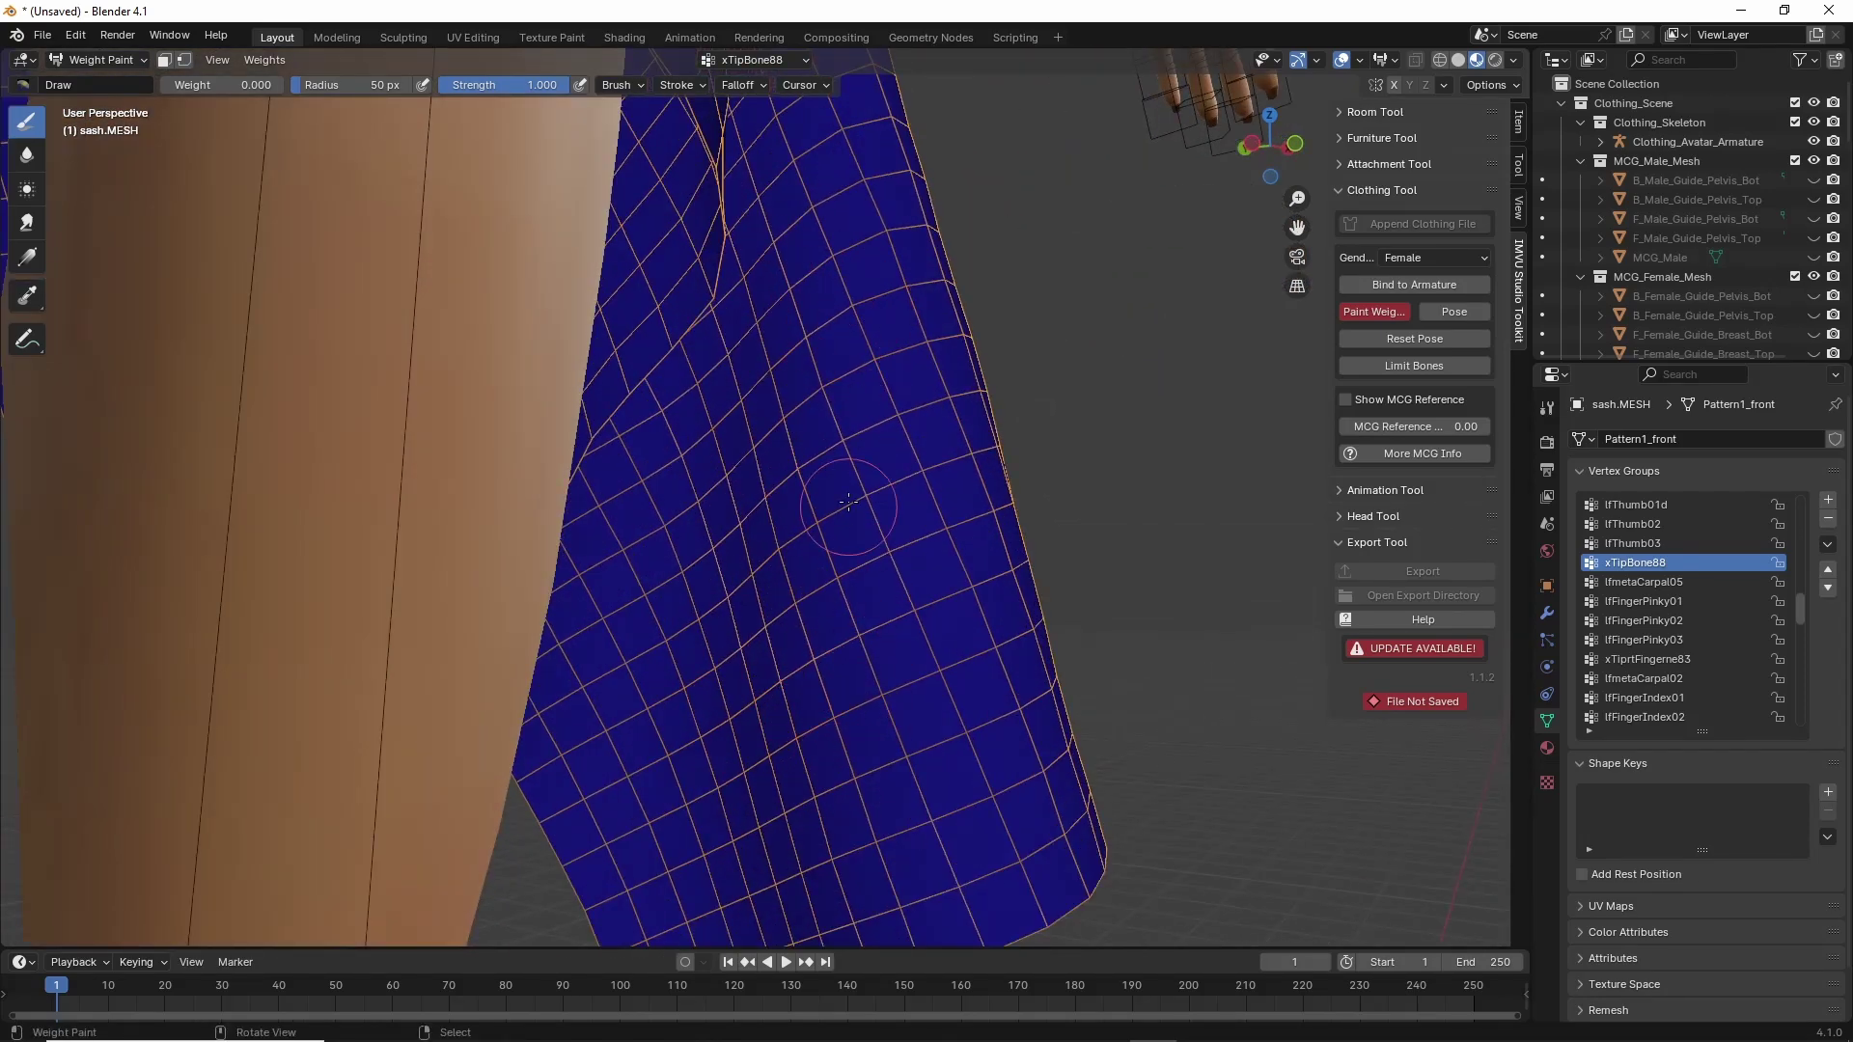
pyautogui.scroll(-6, 1034, 436)
pyautogui.keyDown('shift'); pyautogui.moveTo(1029, 259); pyautogui.dragTo(1071, 526, button='middle'); pyautogui.keyUp('shift')
pyautogui.moveTo(1072, 526); pyautogui.dragTo(991, 550, button='middle')
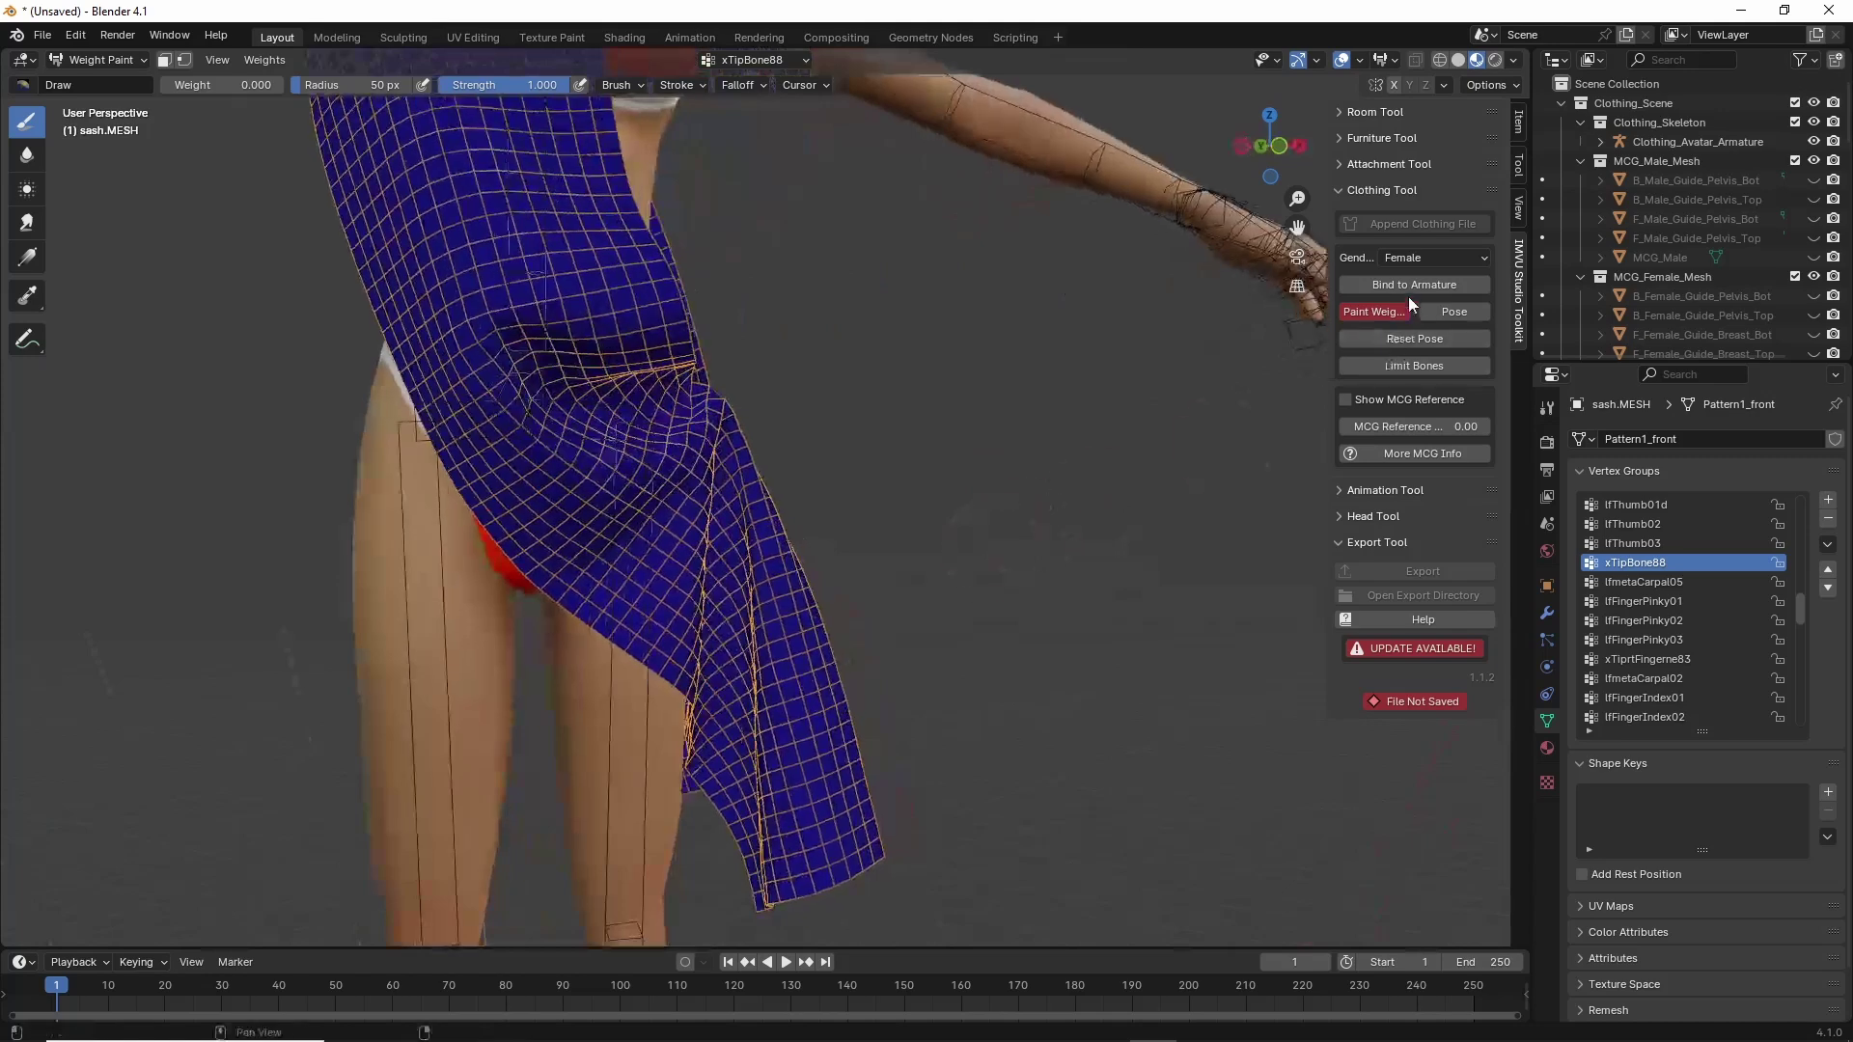
# Return the armature to pose mode and move the left elbow bone to bend the arm in beside the torso.
pyautogui.click(1388, 315)
pyautogui.click(1450, 310)
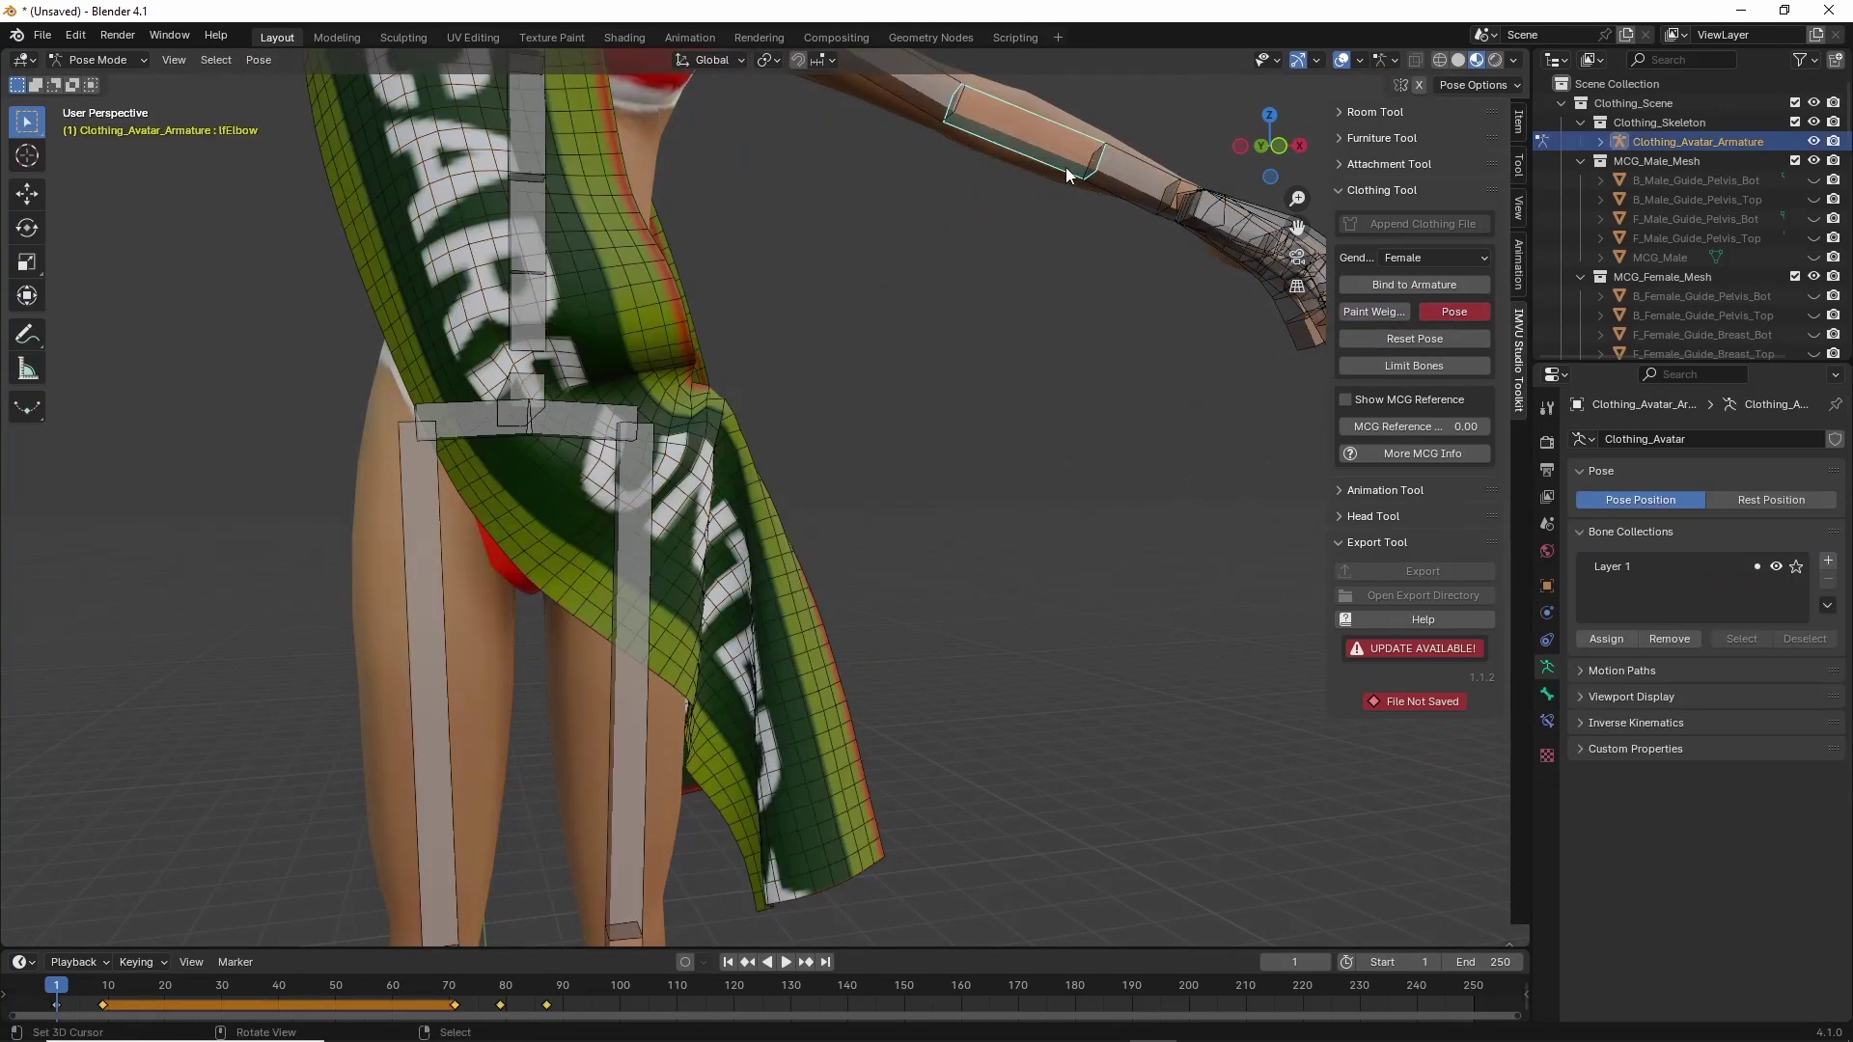
pyautogui.press('g')
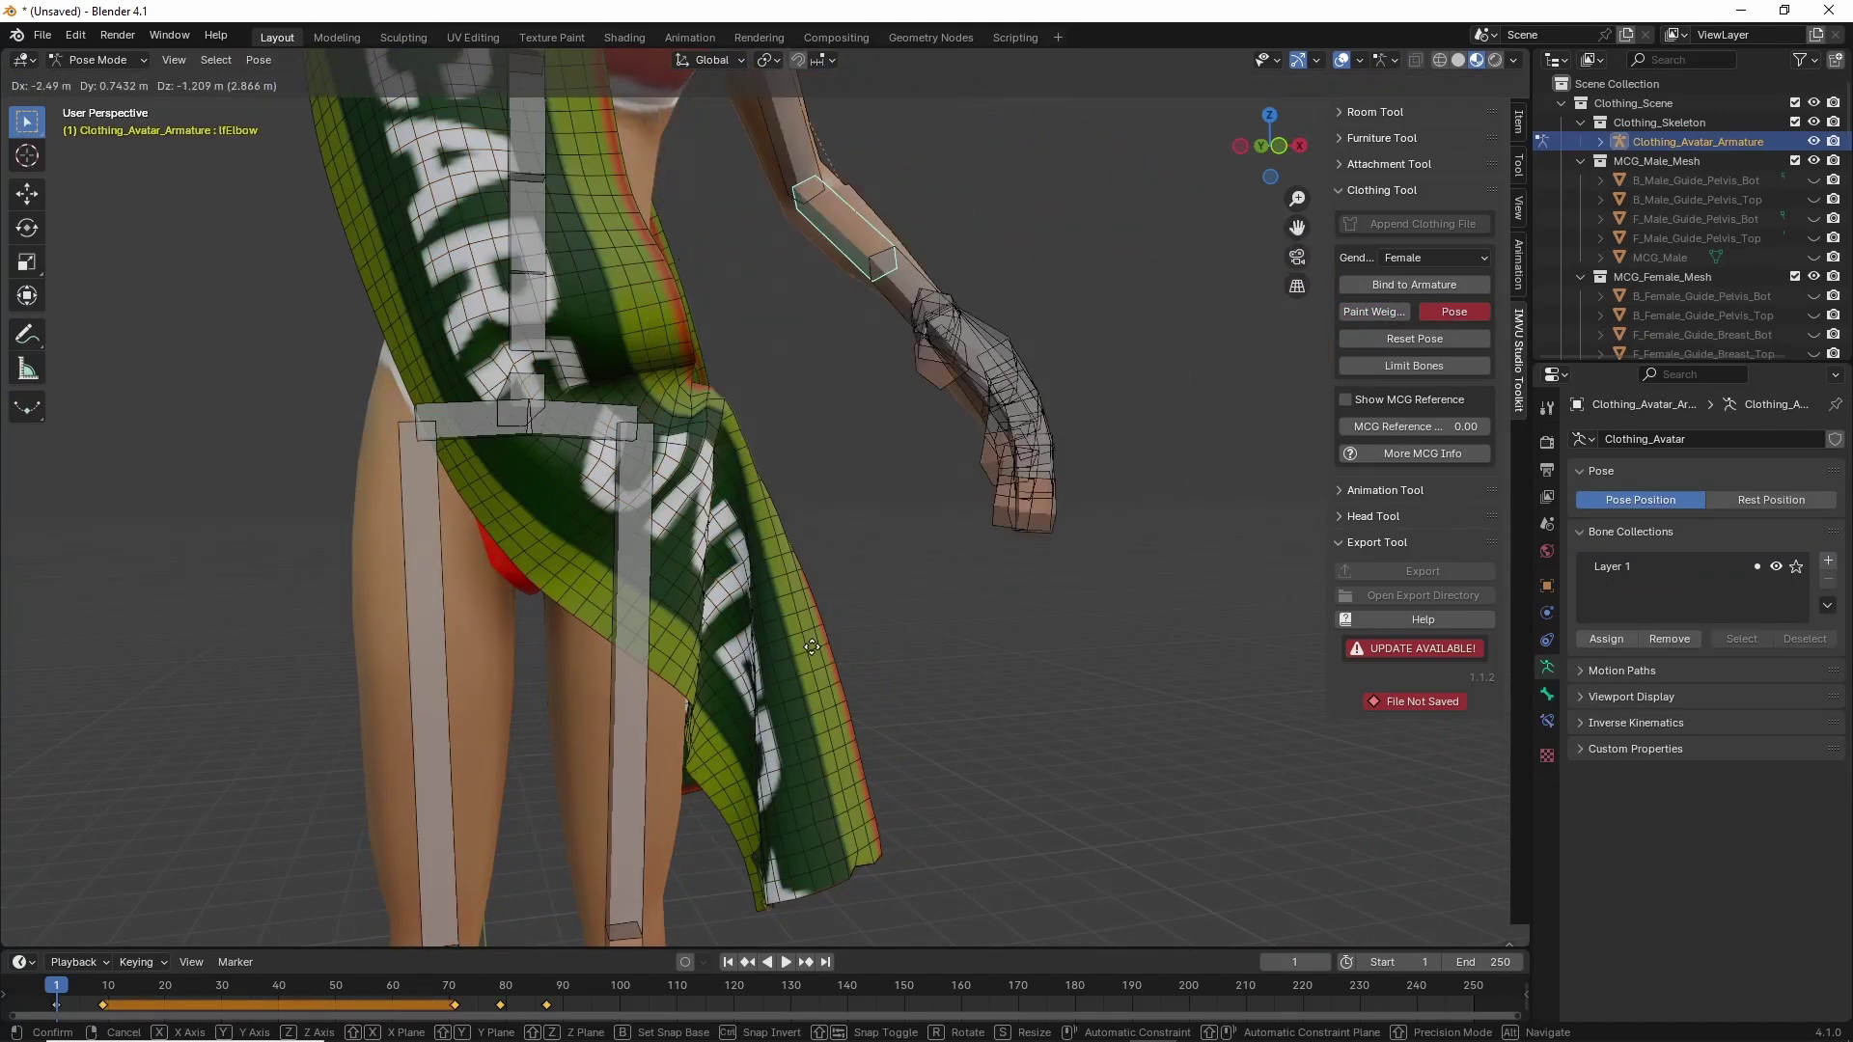
pyautogui.click(543, 565)
pyautogui.keyDown('shift'); pyautogui.moveTo(1292, 523); pyautogui.dragTo(1282, 451, button='middle'); pyautogui.keyUp('shift')
# Leave pose mode with the arm bent and reopen the sash for weight painting.
pyautogui.click(1450, 315)
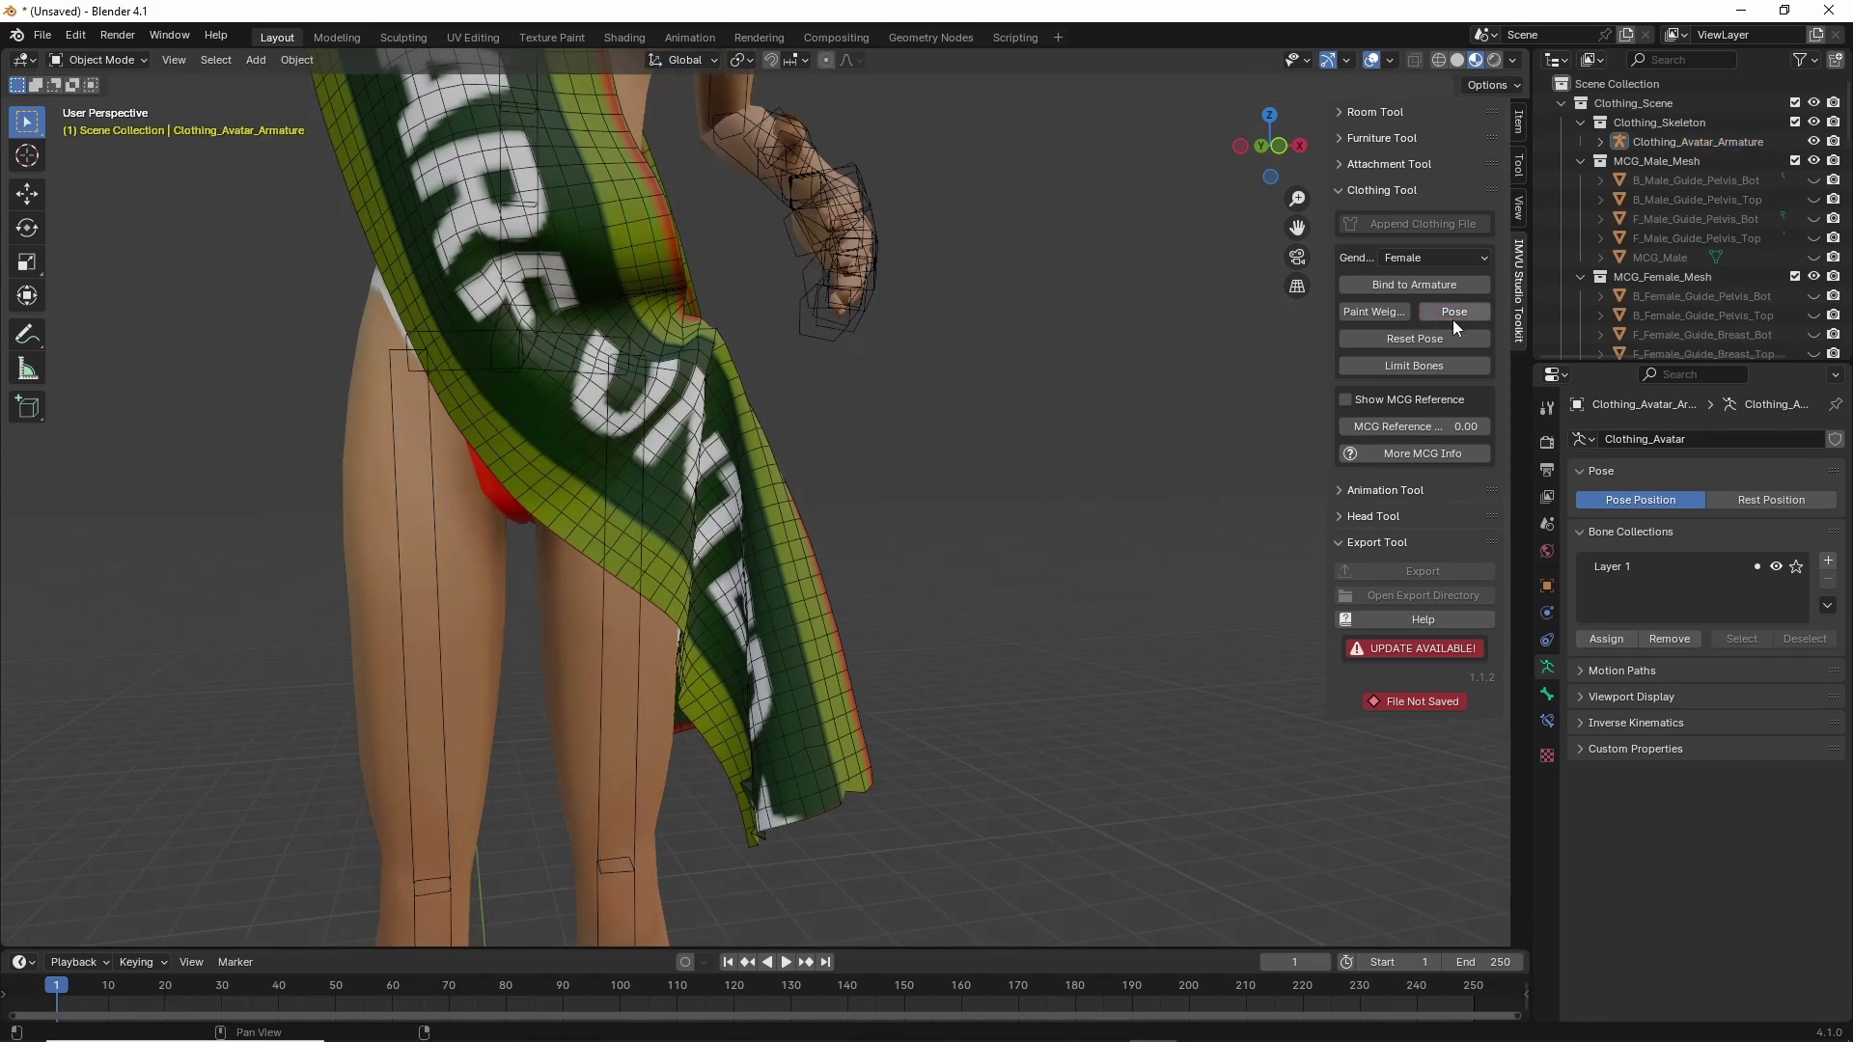
pyautogui.click(825, 663)
pyautogui.click(1370, 312)
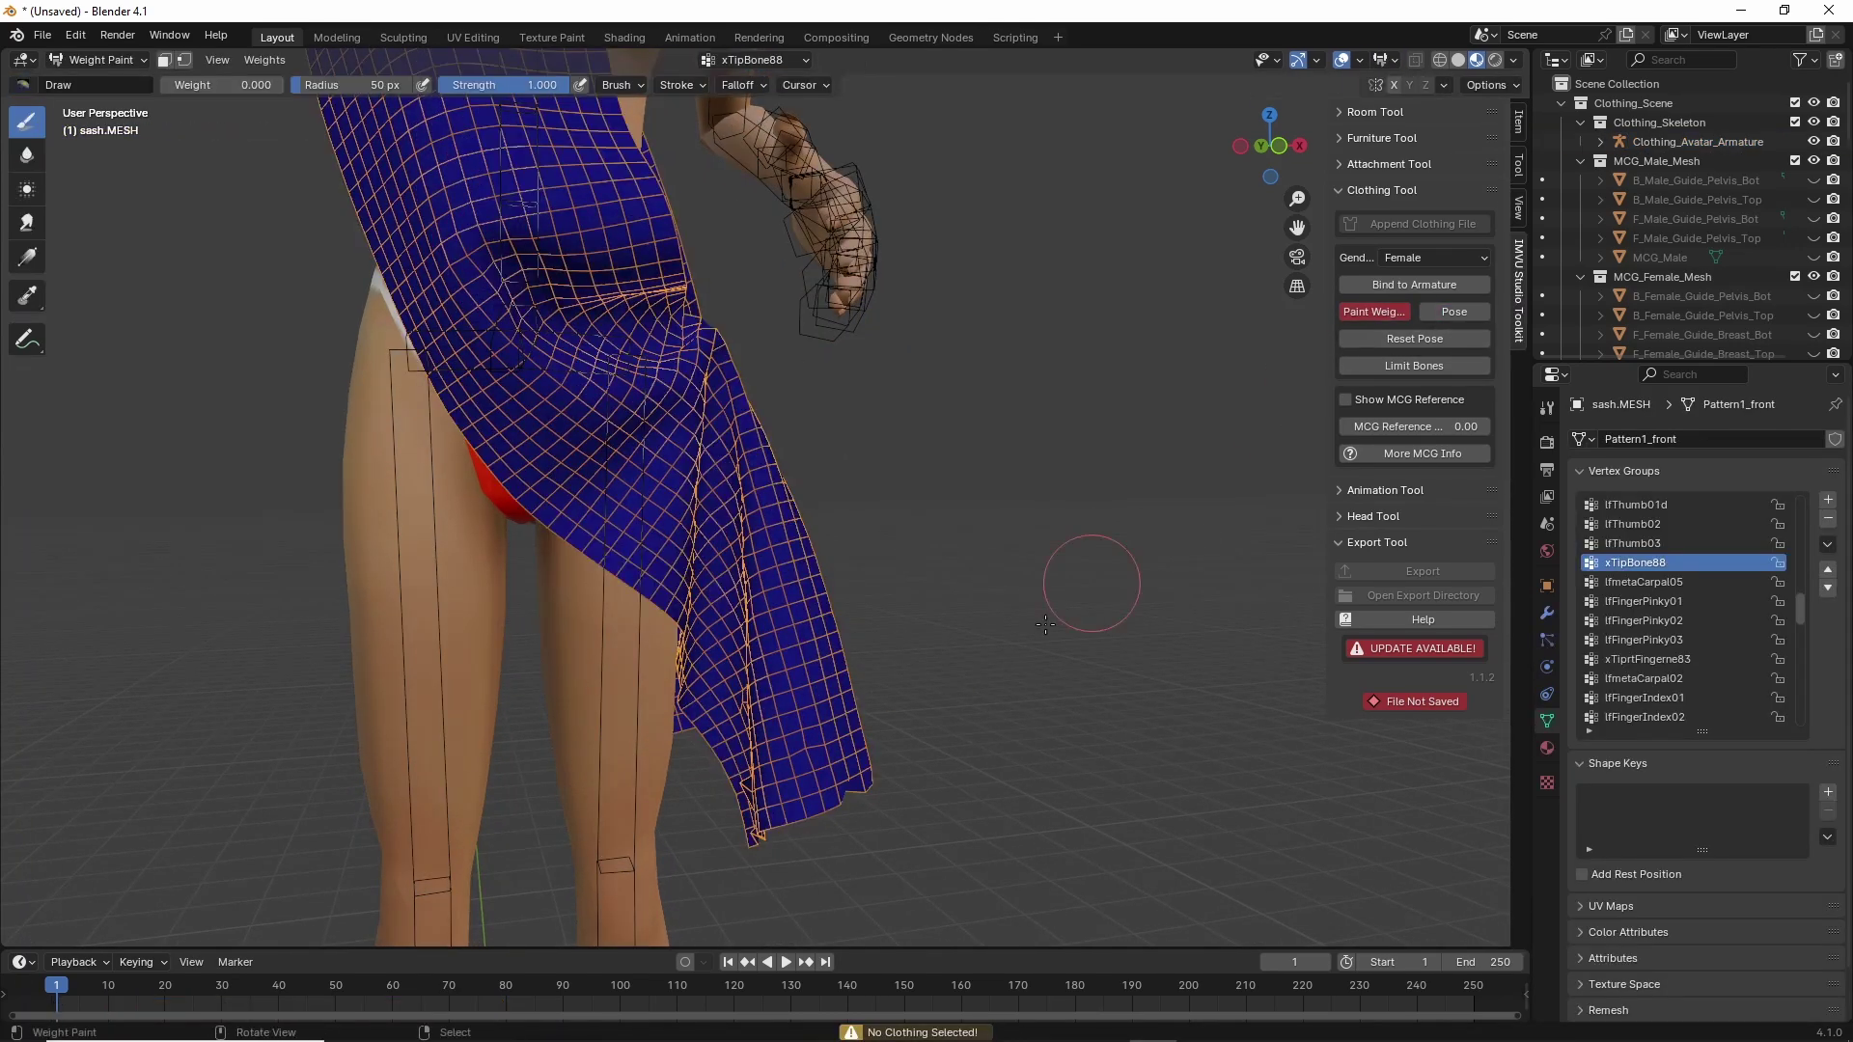
# Erase the stray xTipBone88 weights at the distorted vertices on the inner side of the sash's tail.
pyautogui.scroll(-2, 869, 558)
pyautogui.scroll(5, 869, 677)
pyautogui.moveTo(884, 675); pyautogui.dragTo(970, 714, button='middle')
pyautogui.scroll(1, 963, 673)
pyautogui.moveTo(970, 714)
pyautogui.keyDown('shift'); pyautogui.mouseDown(button='middle')
pyautogui.moveTo(980, 730)
pyautogui.moveTo(907, 668)
pyautogui.mouseUp(button='middle'); pyautogui.keyUp('shift')
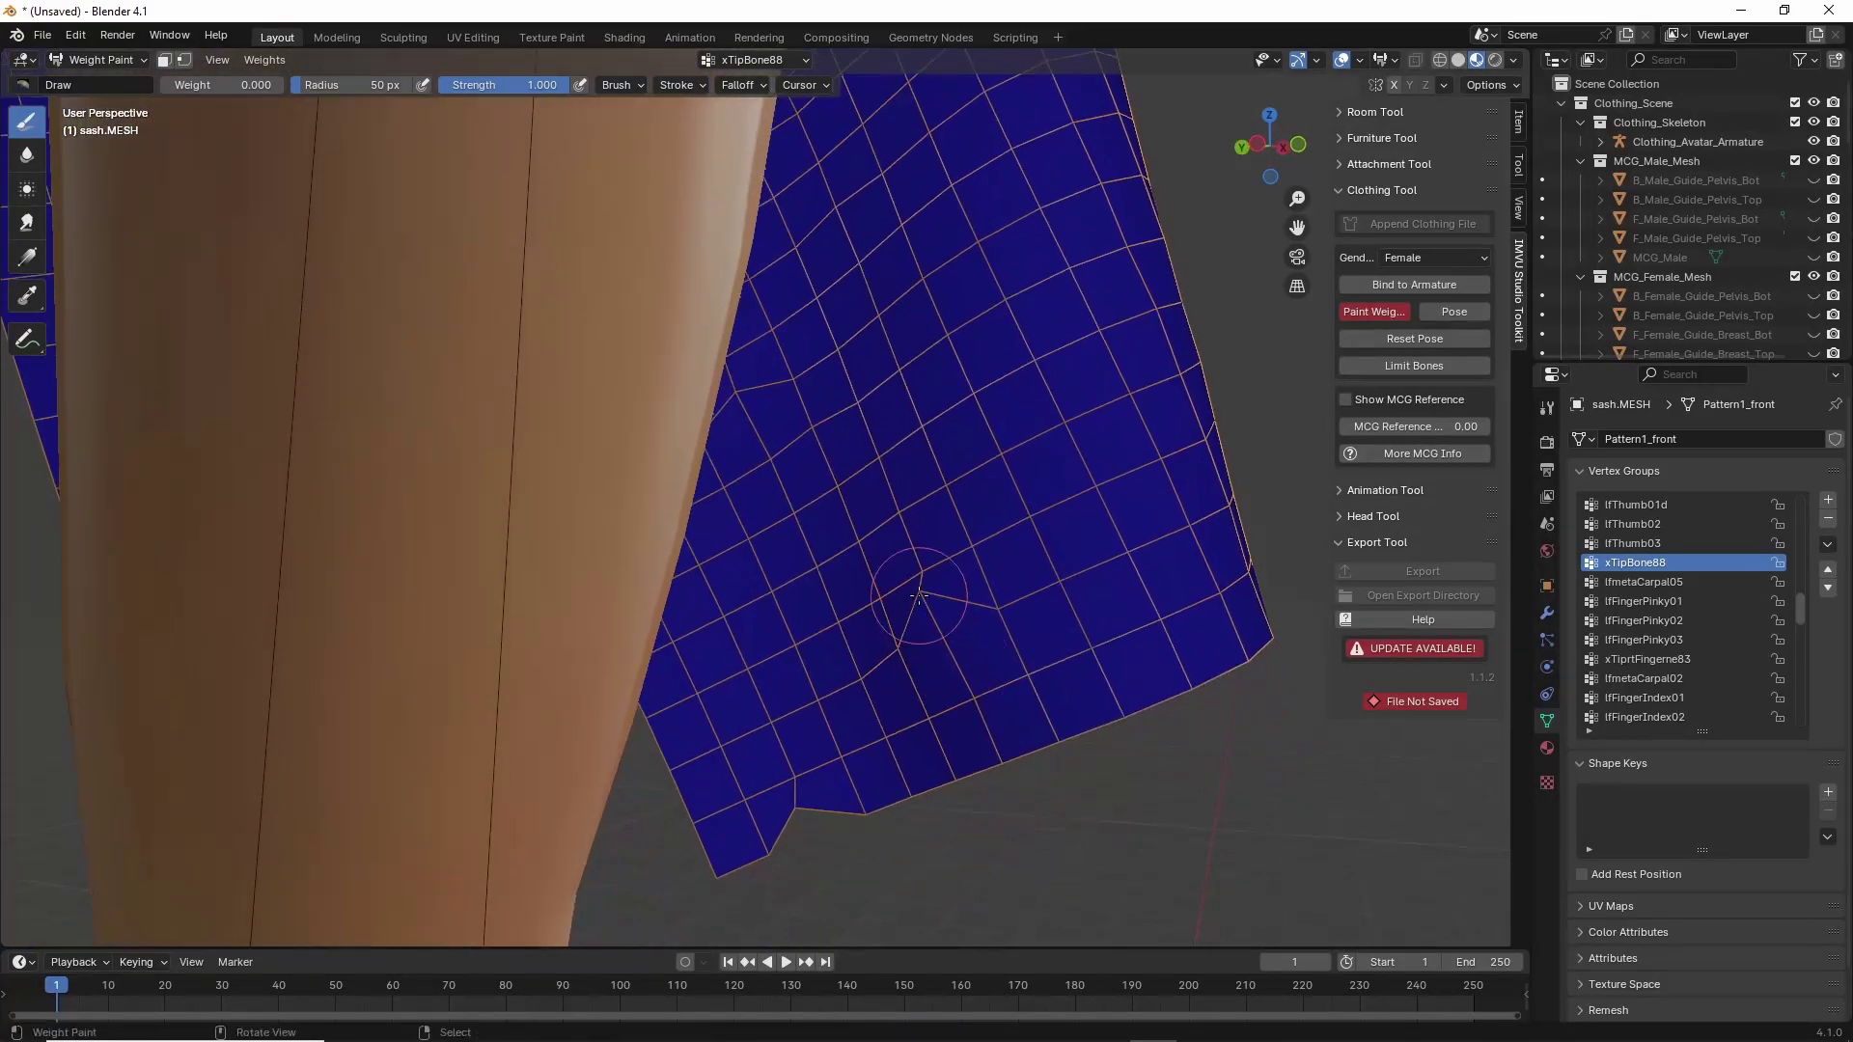
pyautogui.moveTo(843, 695)
pyautogui.mouseDown()
pyautogui.moveTo(819, 787)
pyautogui.moveTo(836, 691)
pyautogui.moveTo(889, 669)
pyautogui.moveTo(936, 683)
pyautogui.mouseUp()
pyautogui.moveTo(916, 567); pyautogui.dragTo(926, 557, button='middle')
pyautogui.moveTo(732, 410); pyautogui.dragTo(740, 371)
# Erase the remaining xTipBone88 weights along the outer face, lower hem and side edges of the sash's tail.
pyautogui.moveTo(738, 623); pyautogui.dragTo(705, 612, button='middle')
pyautogui.moveTo(969, 598); pyautogui.dragTo(703, 681, button='middle')
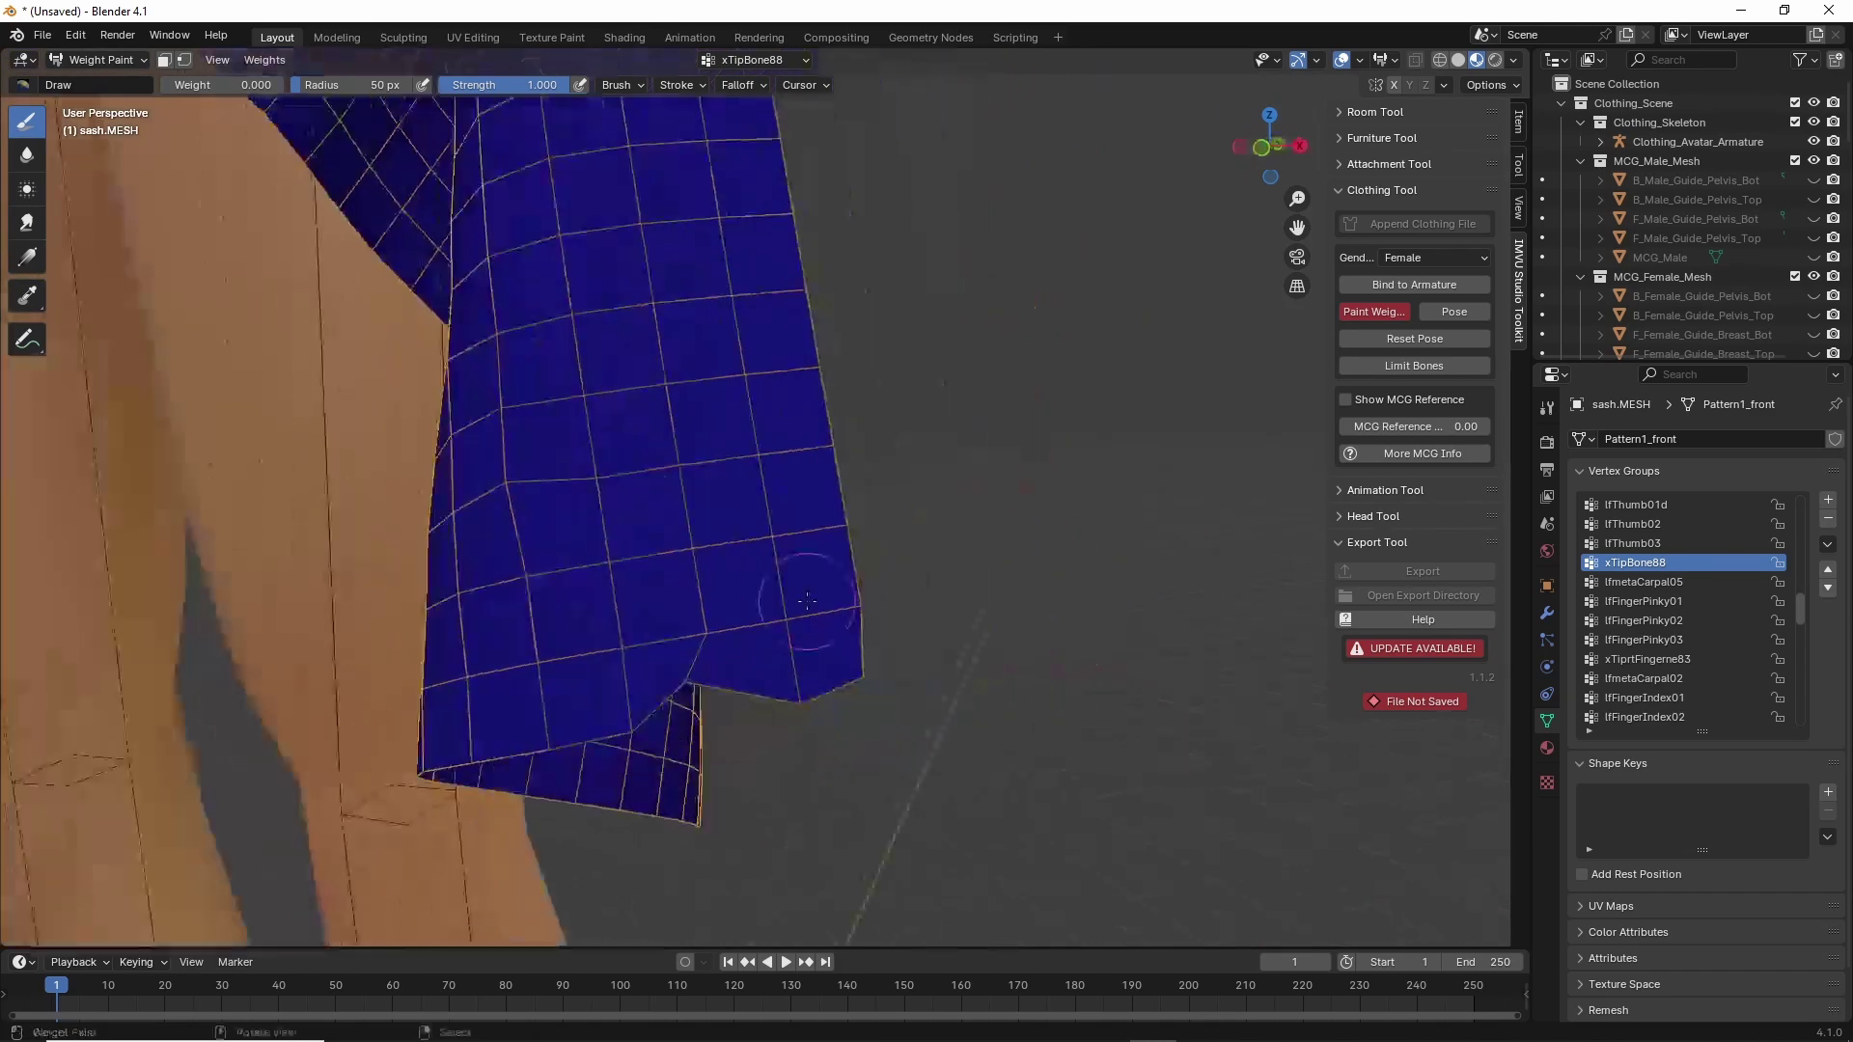
pyautogui.moveTo(741, 752)
pyautogui.mouseDown()
pyautogui.moveTo(869, 776)
pyautogui.moveTo(855, 639)
pyautogui.mouseUp()
pyautogui.moveTo(861, 709); pyautogui.dragTo(823, 301)
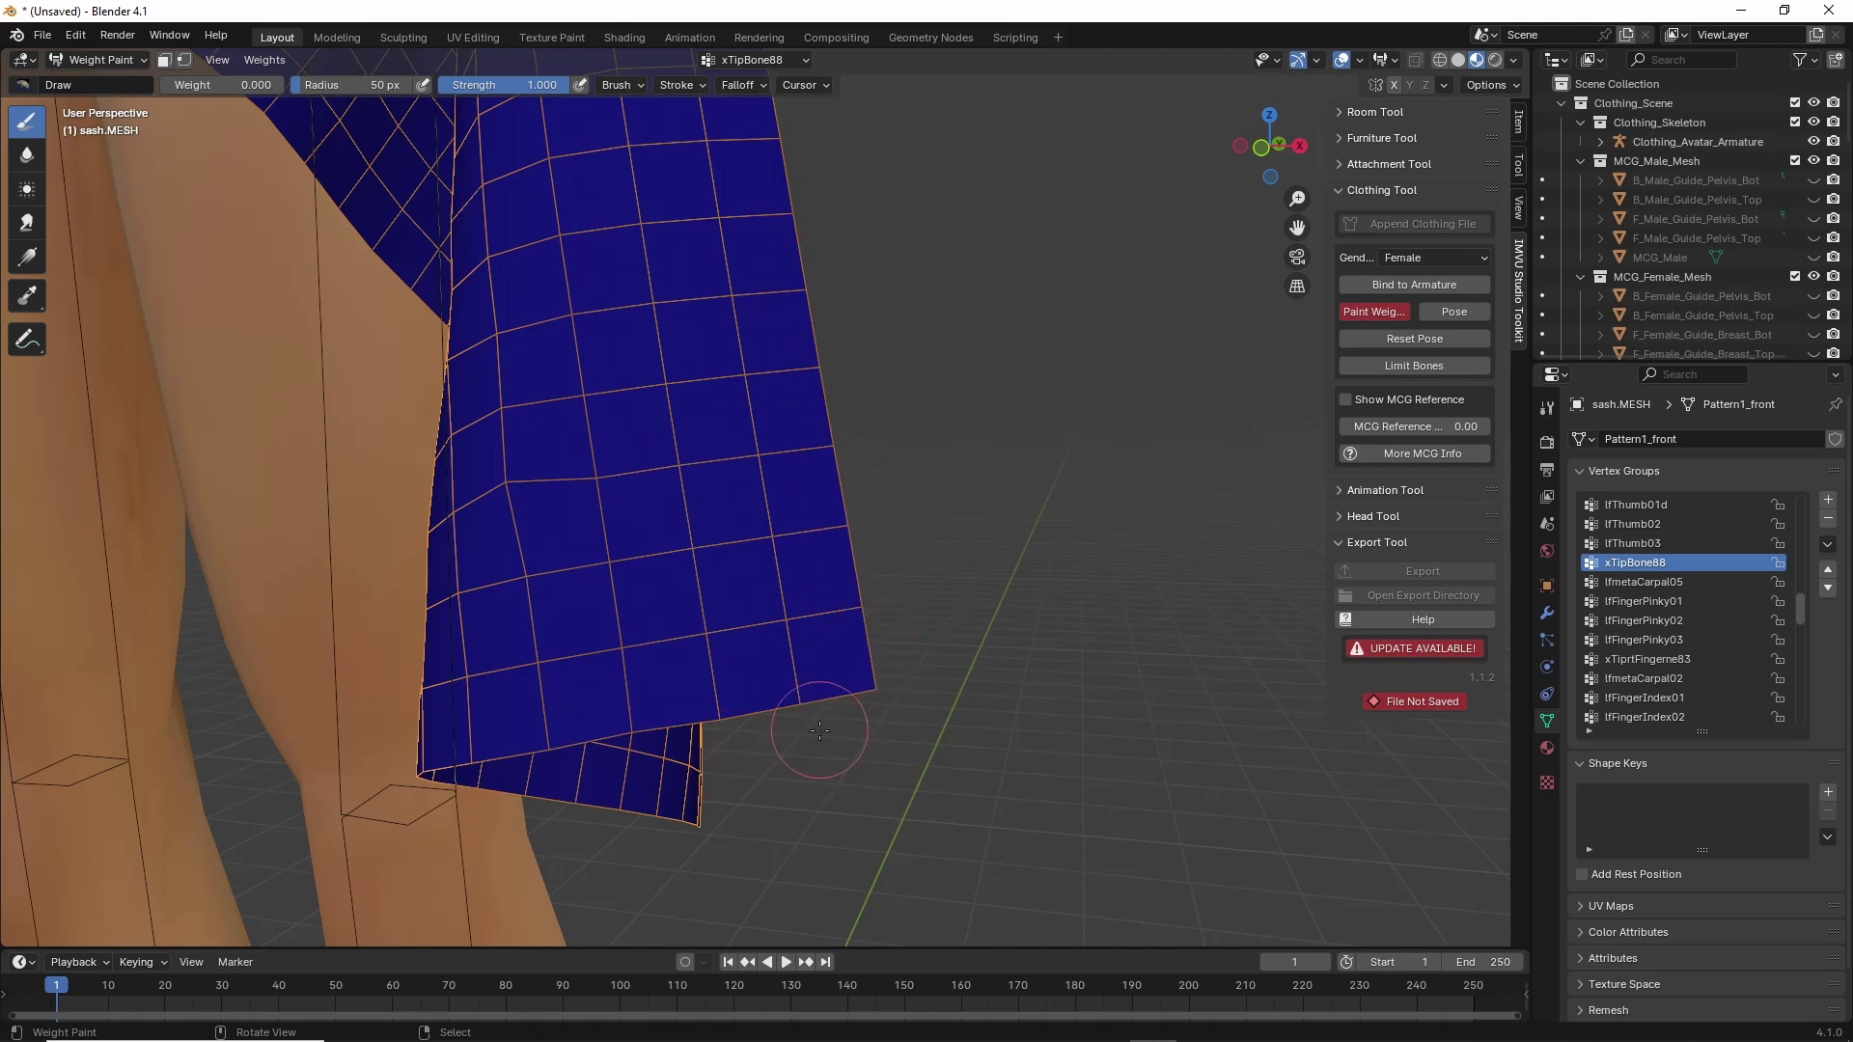
pyautogui.moveTo(546, 564)
pyautogui.mouseDown()
pyautogui.moveTo(506, 555)
pyautogui.moveTo(495, 217)
pyautogui.mouseUp()
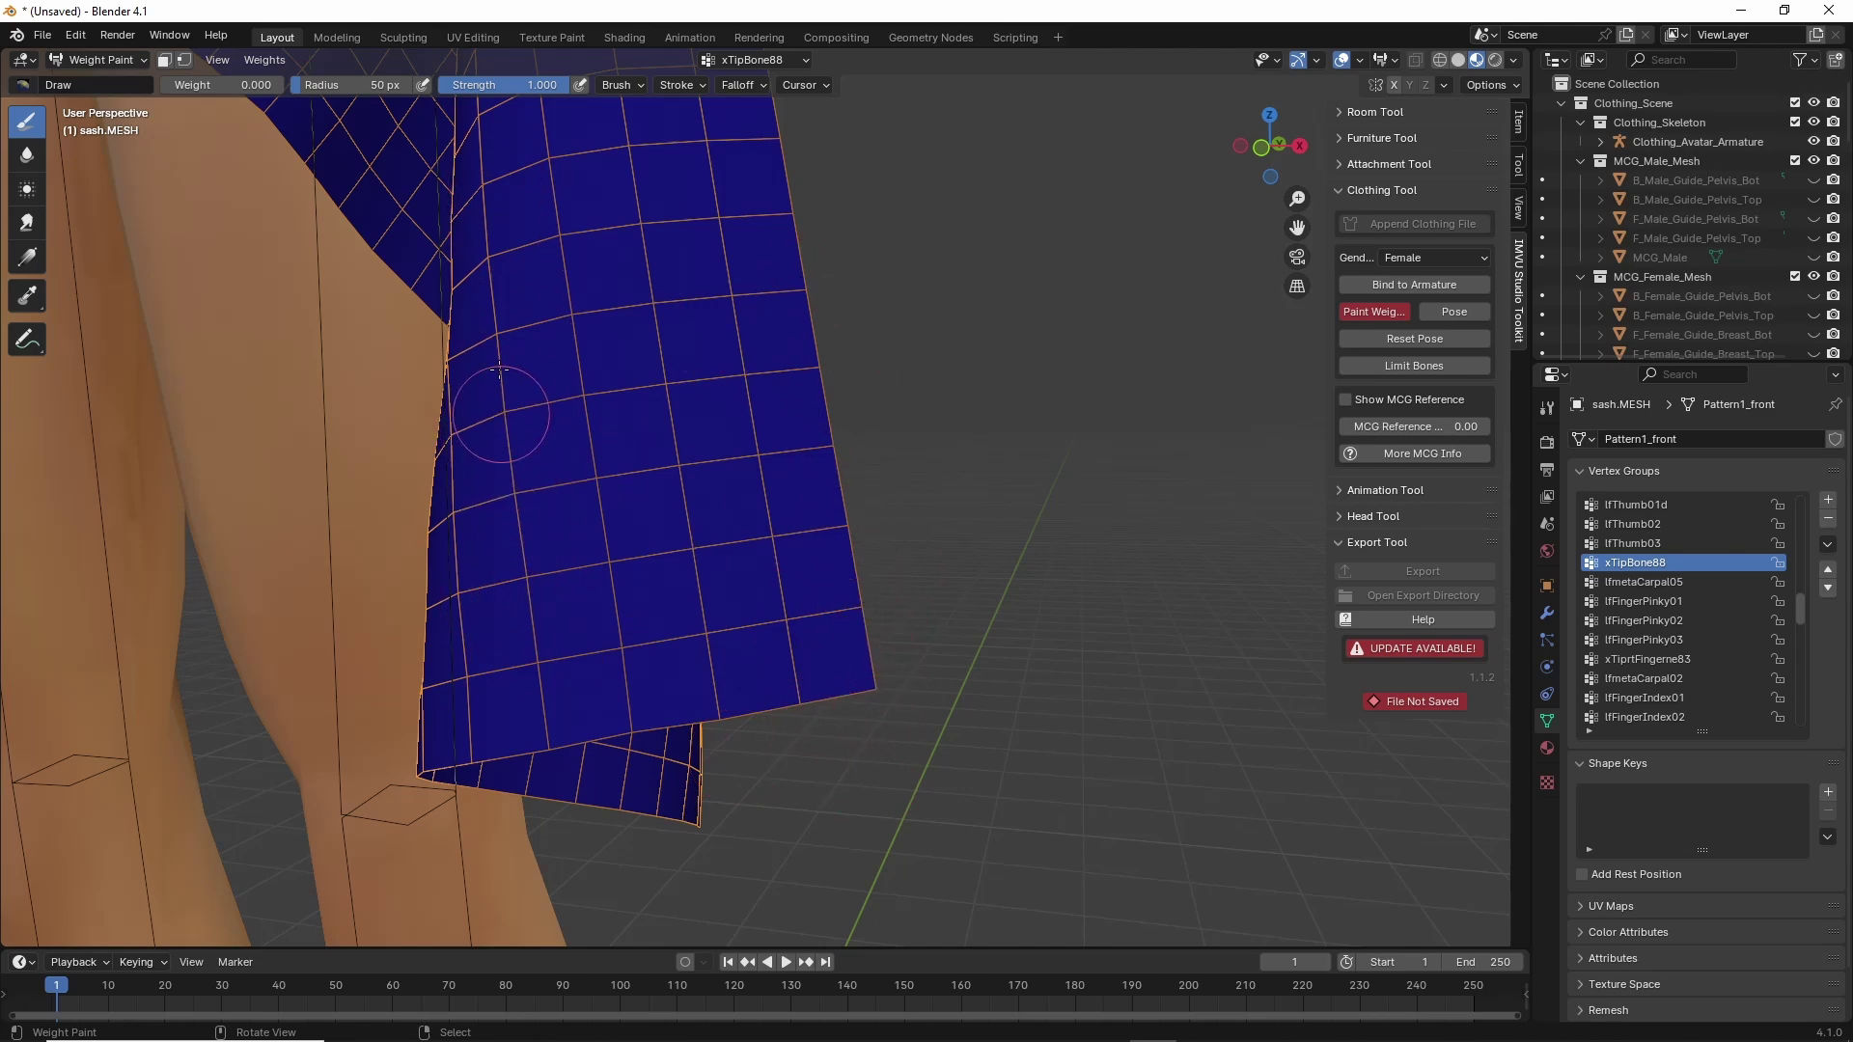
pyautogui.moveTo(518, 424); pyautogui.dragTo(705, 343, button='middle')
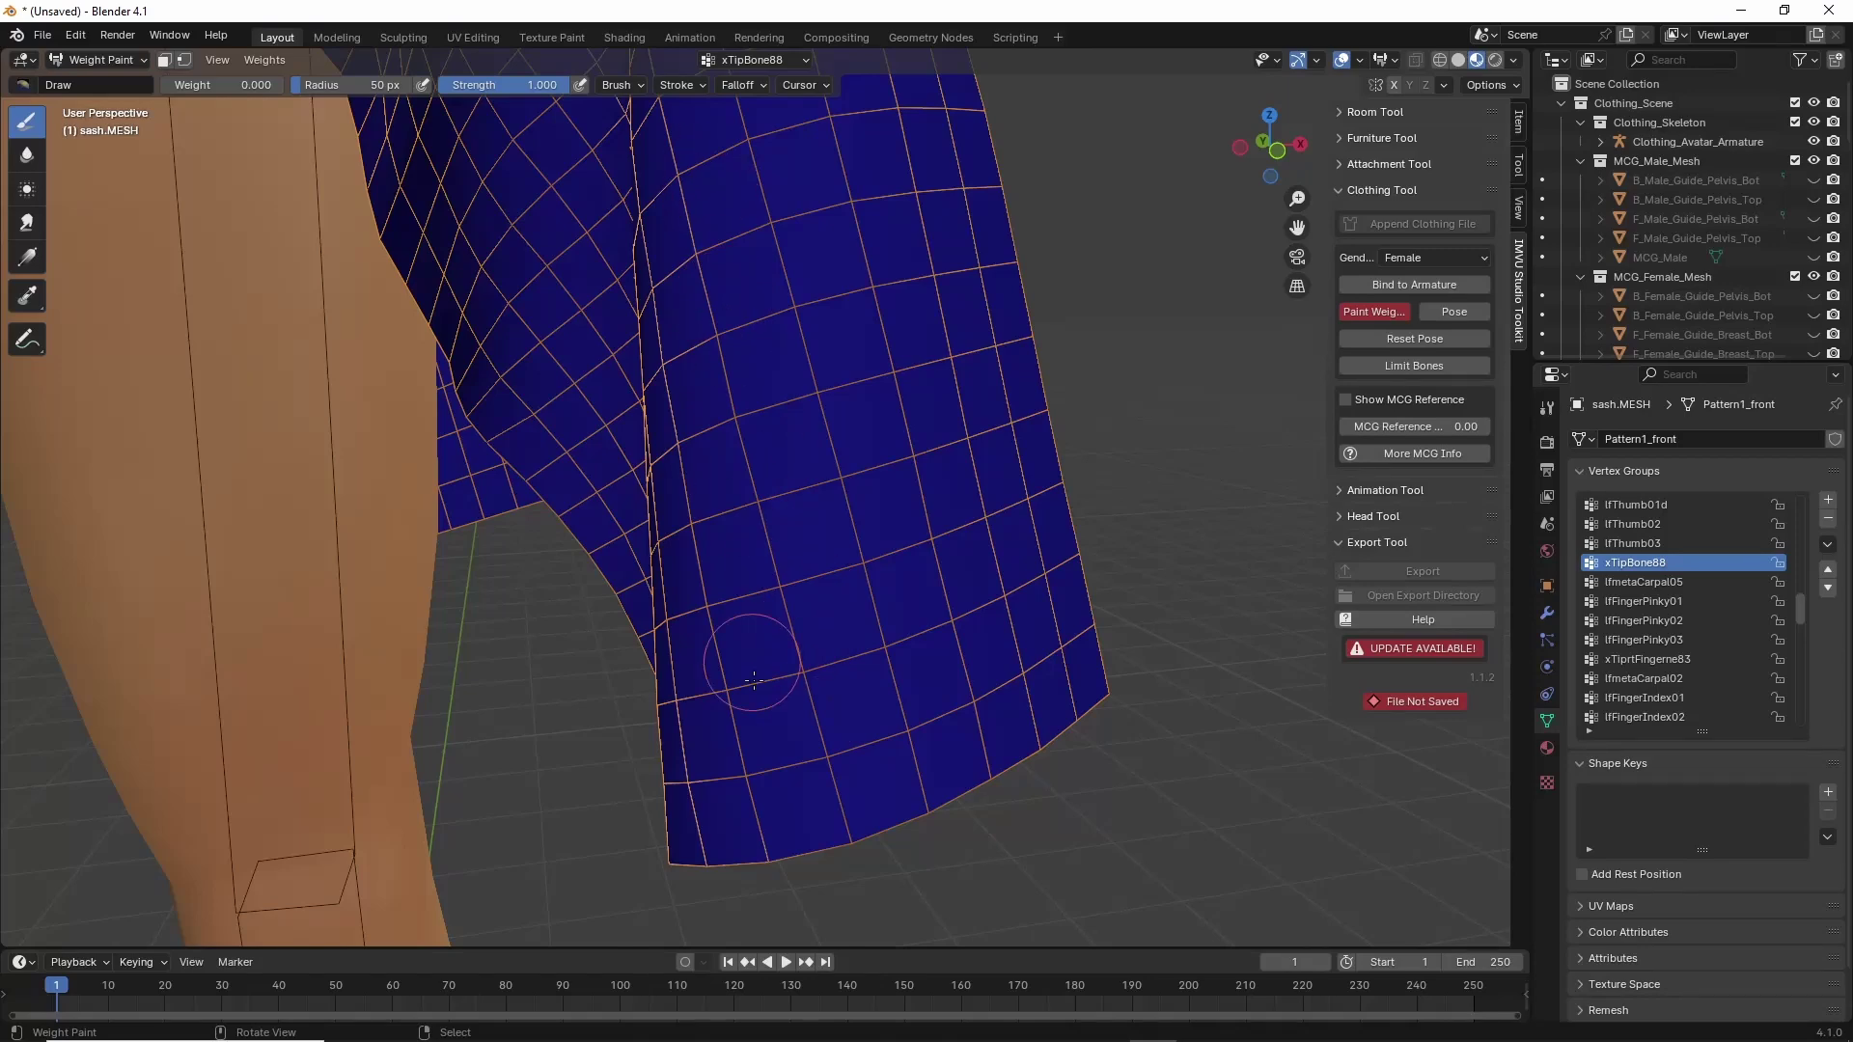
pyautogui.moveTo(730, 666); pyautogui.dragTo(806, 569, button='middle')
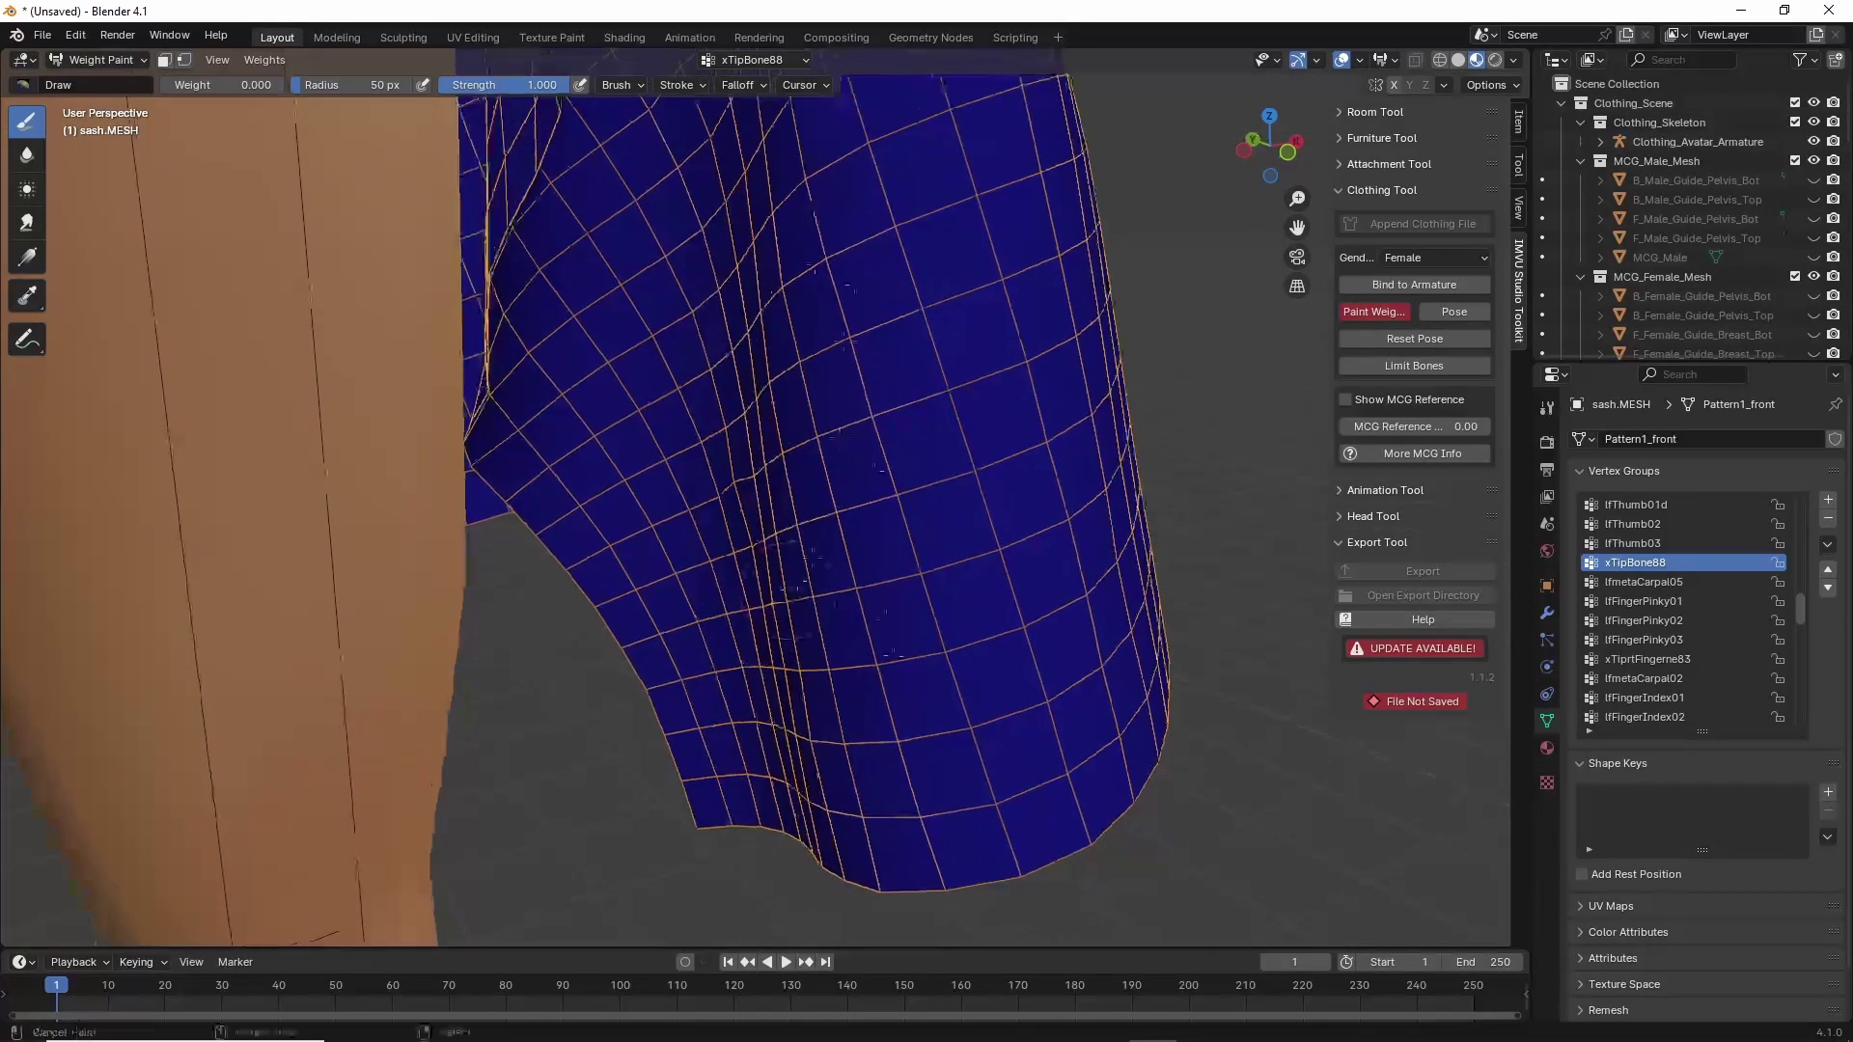
pyautogui.moveTo(744, 414); pyautogui.dragTo(782, 289, button='middle')
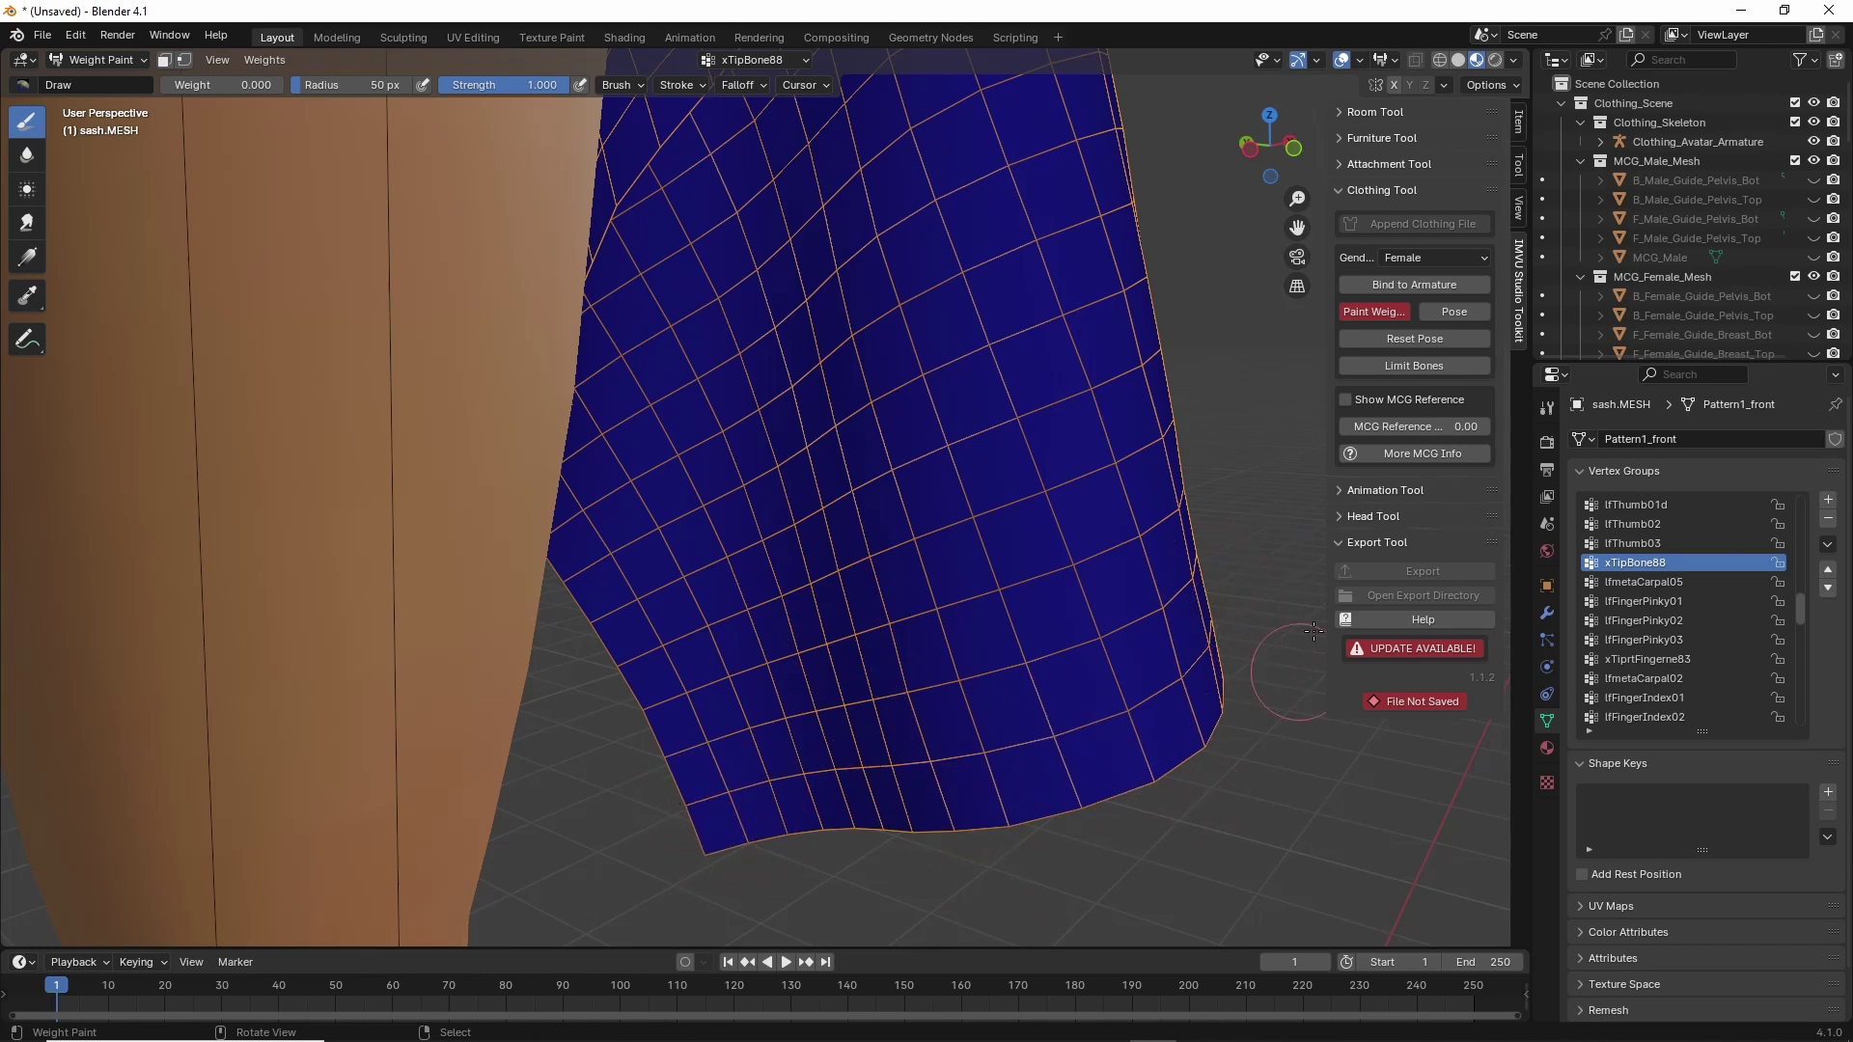
# Examine the front folds and side edges of the sash's tail for leftover xTipBone88 weights.
pyautogui.moveTo(1152, 555); pyautogui.dragTo(1069, 559, button='middle')
pyautogui.scroll(-3, 1013, 558)
pyautogui.keyDown('shift'); pyautogui.moveTo(896, 430); pyautogui.dragTo(990, 732, button='middle'); pyautogui.keyUp('shift')
pyautogui.scroll(2, 811, 569)
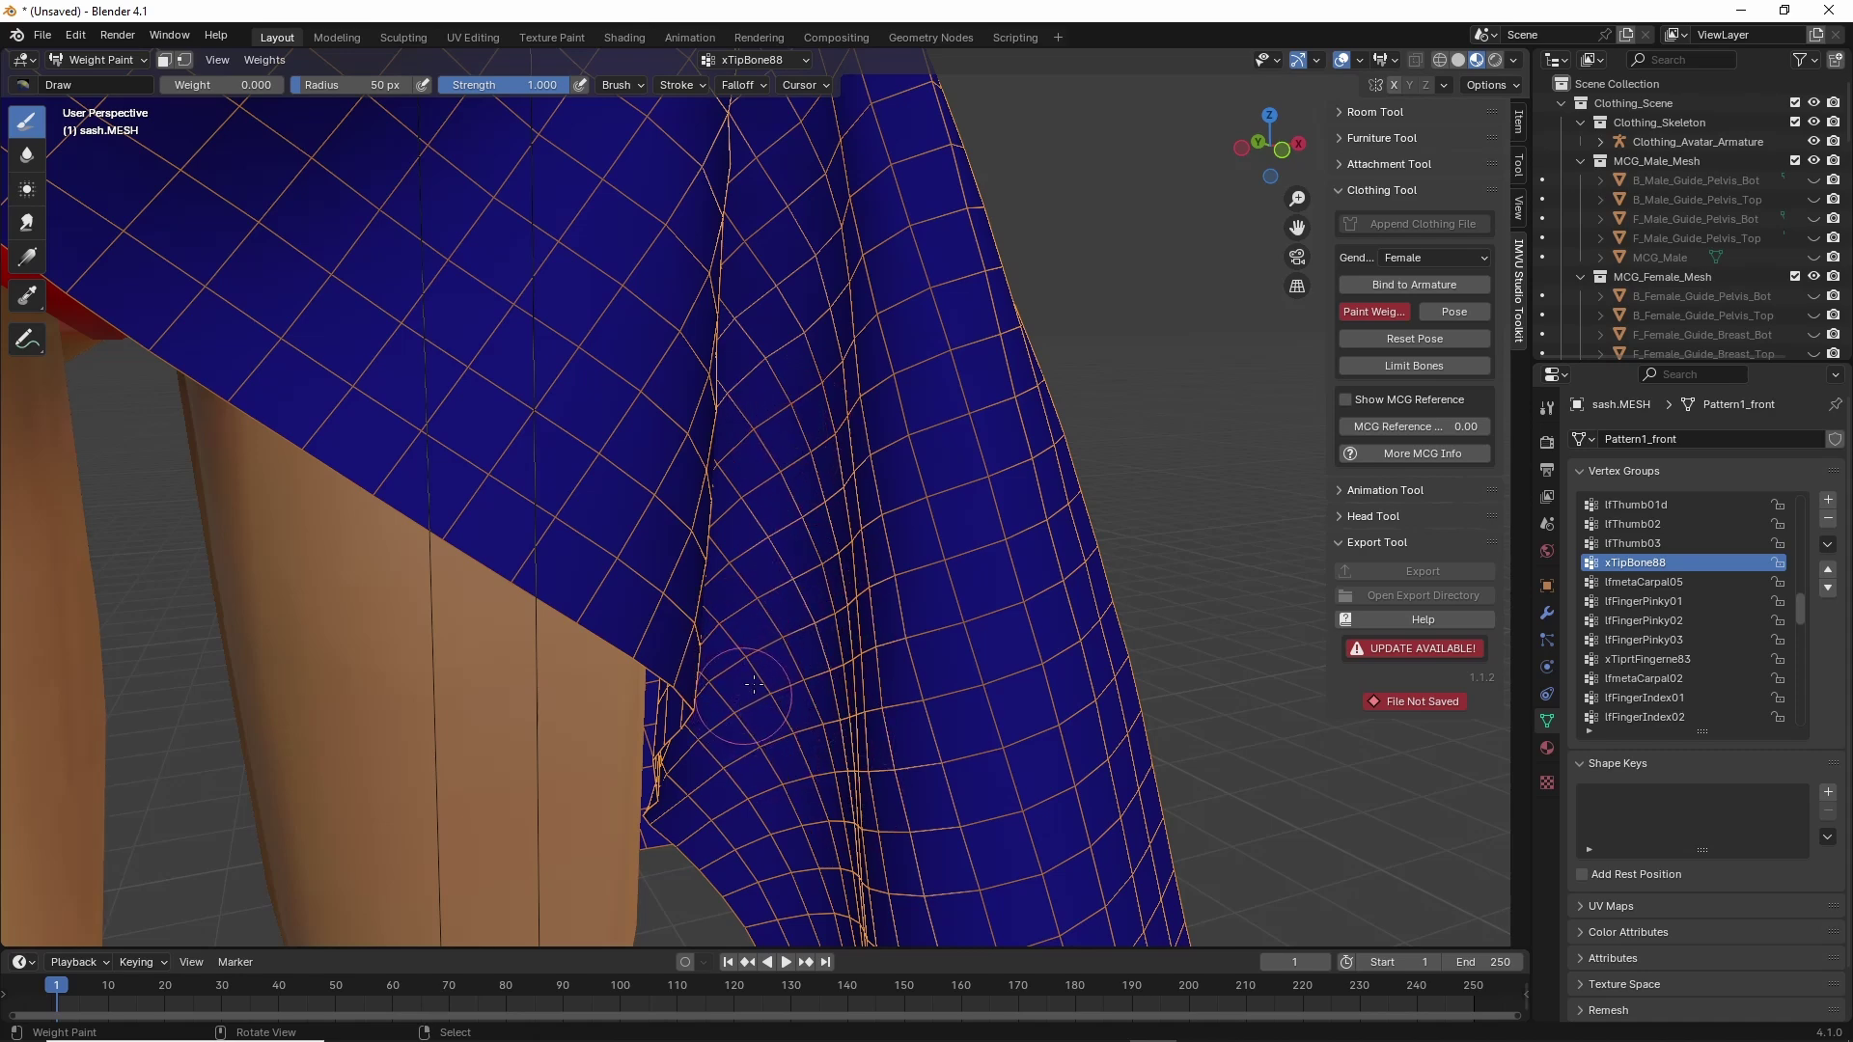
pyautogui.moveTo(754, 686); pyautogui.dragTo(838, 474, button='middle')
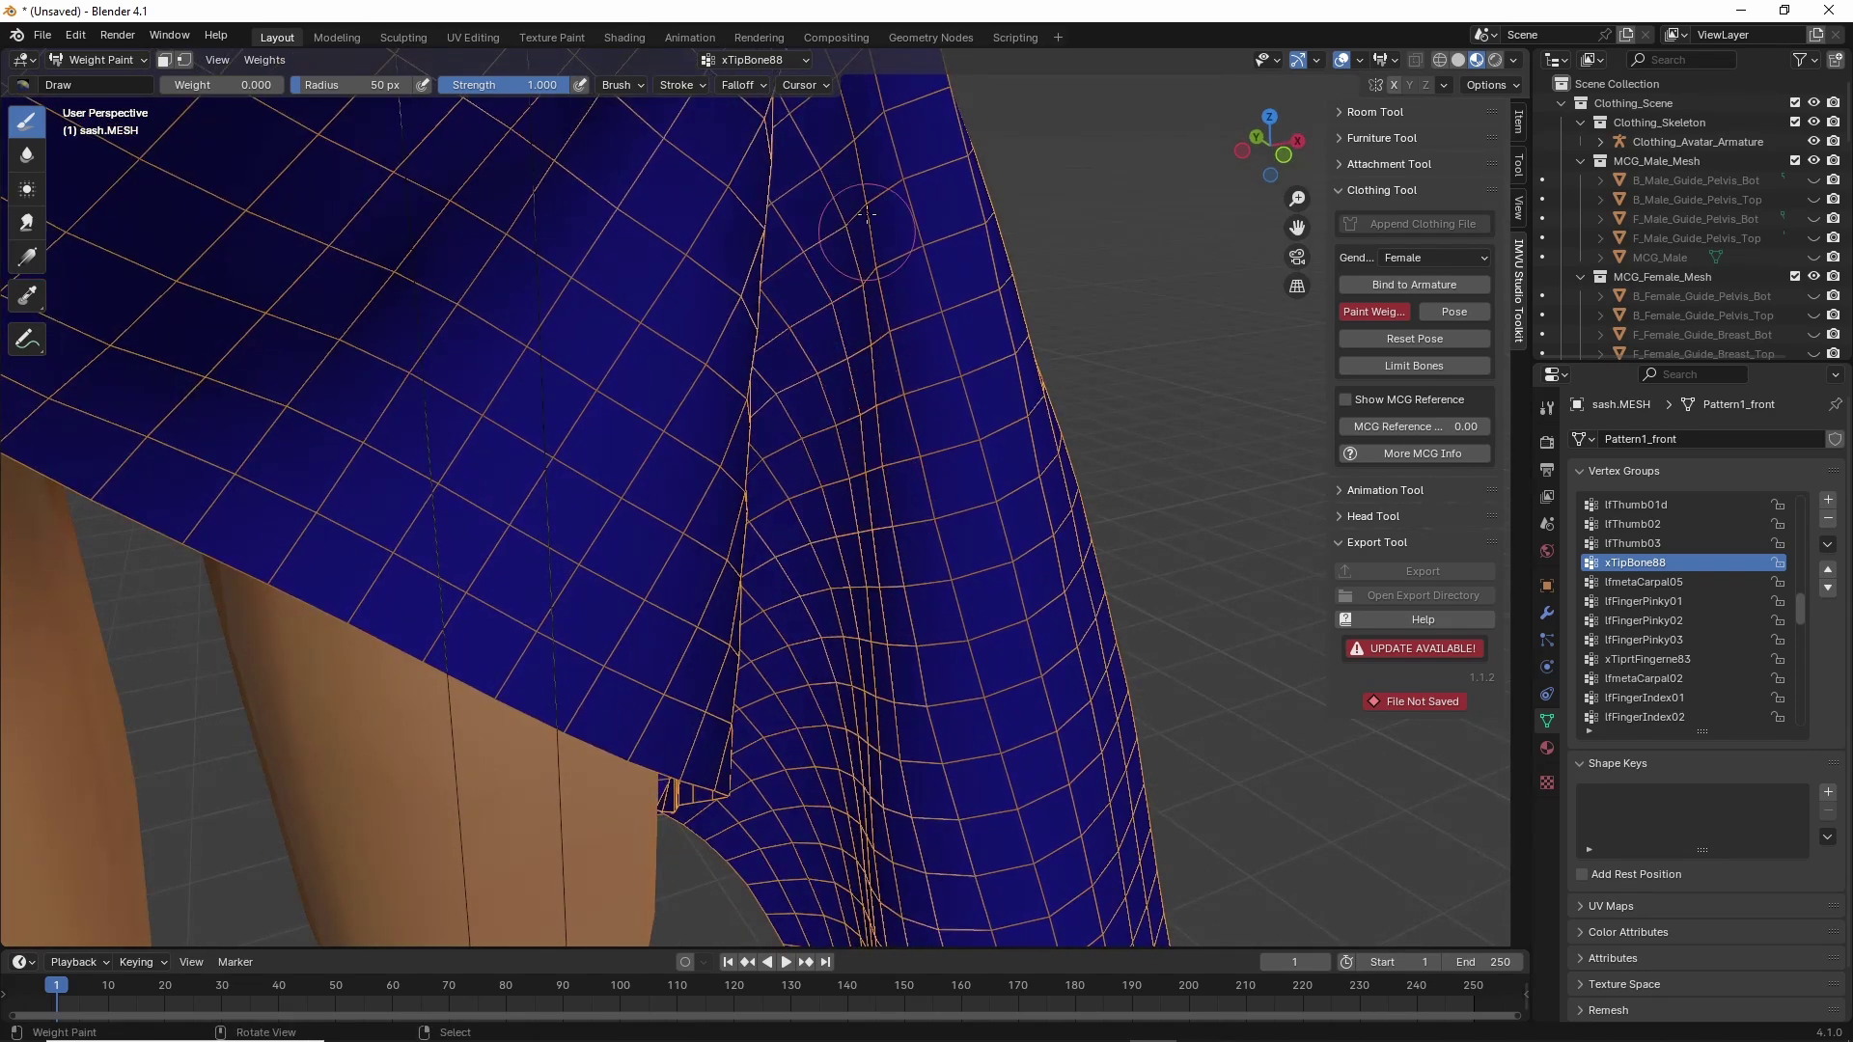
pyautogui.moveTo(868, 203); pyautogui.dragTo(781, 309, button='middle')
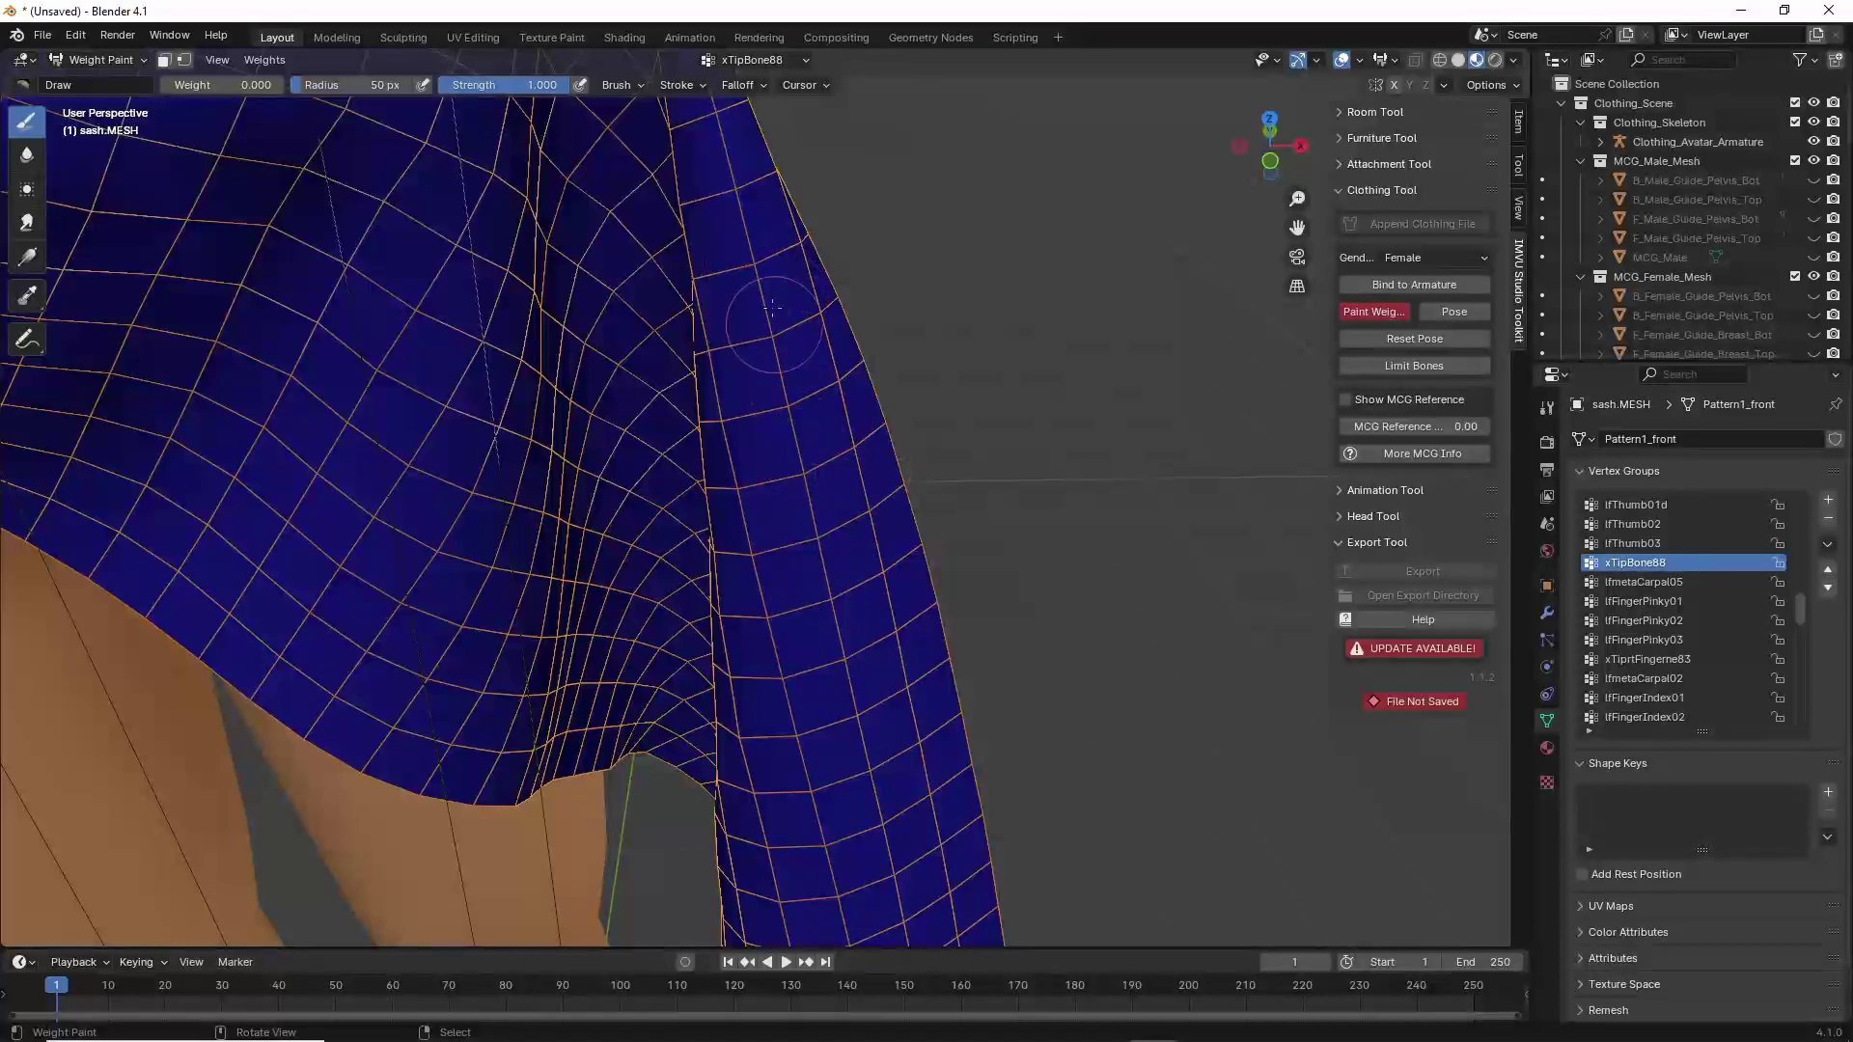
pyautogui.moveTo(747, 383); pyautogui.dragTo(743, 395, button='middle')
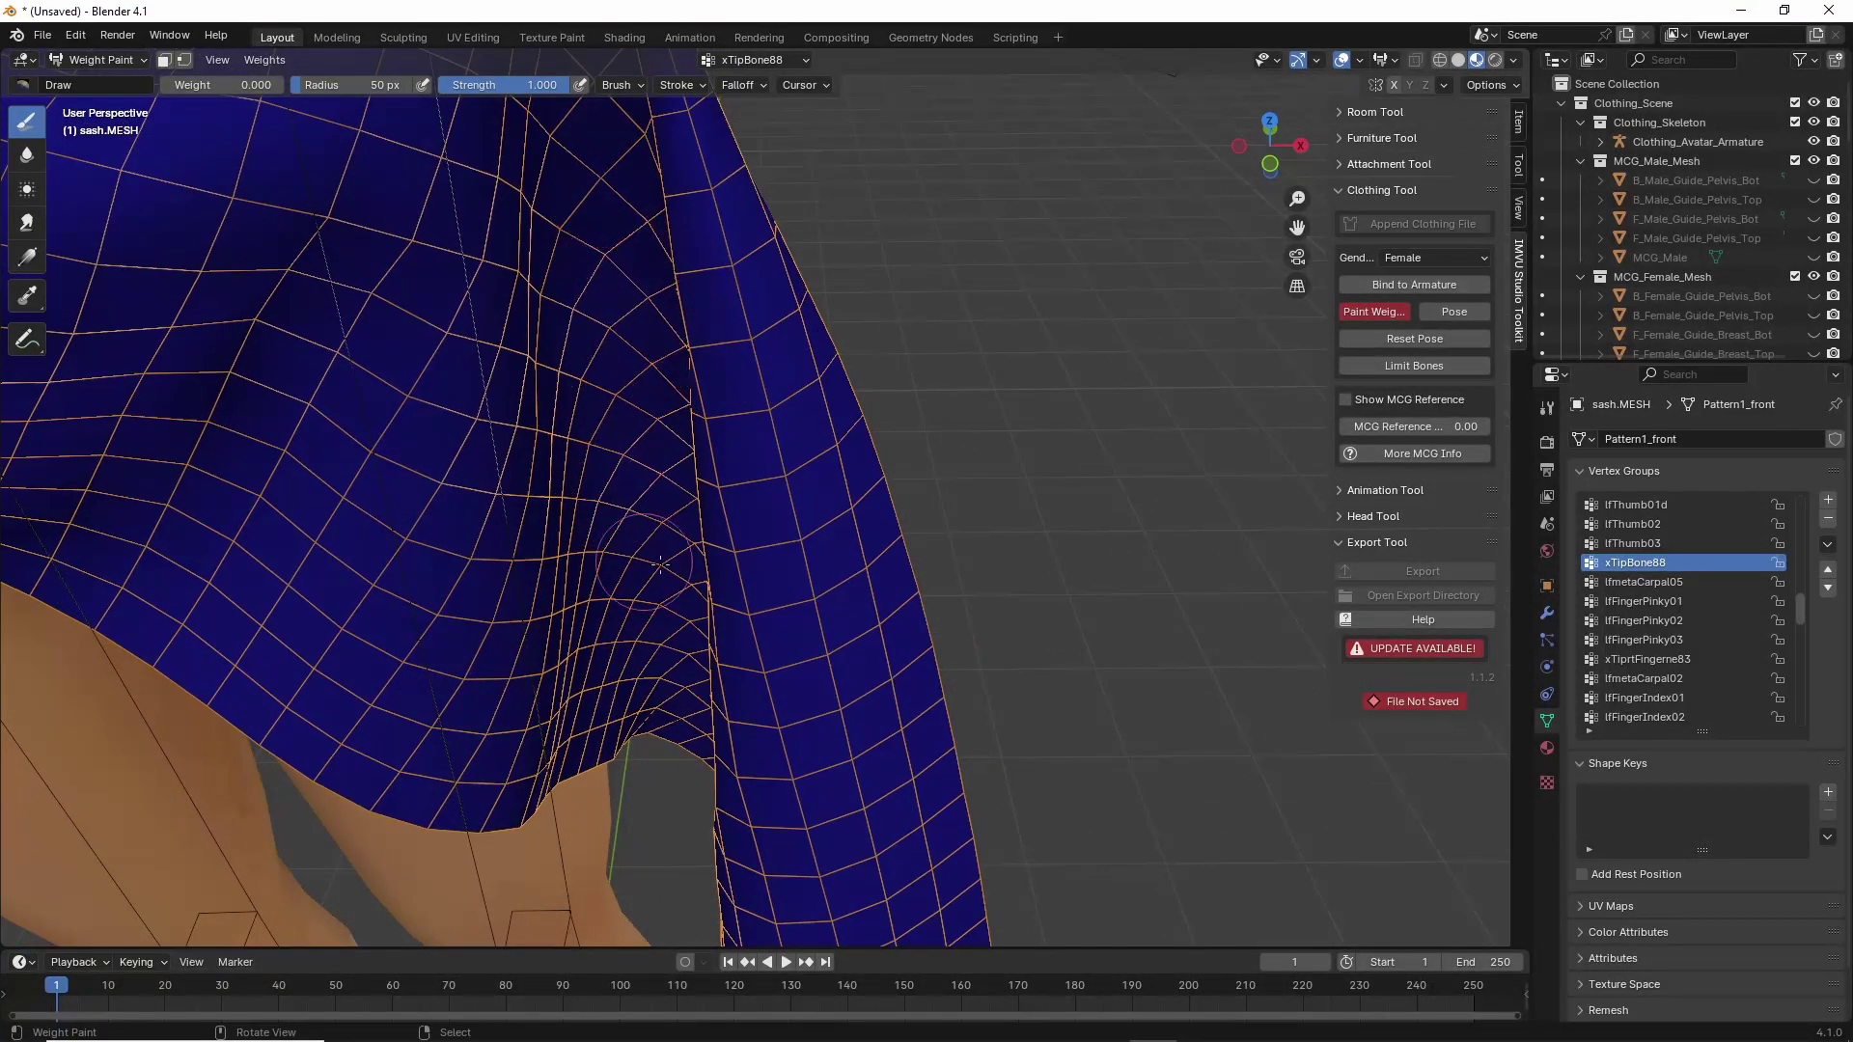
pyautogui.moveTo(712, 533); pyautogui.dragTo(807, 498, button='middle')
pyautogui.scroll(3, 868, 357)
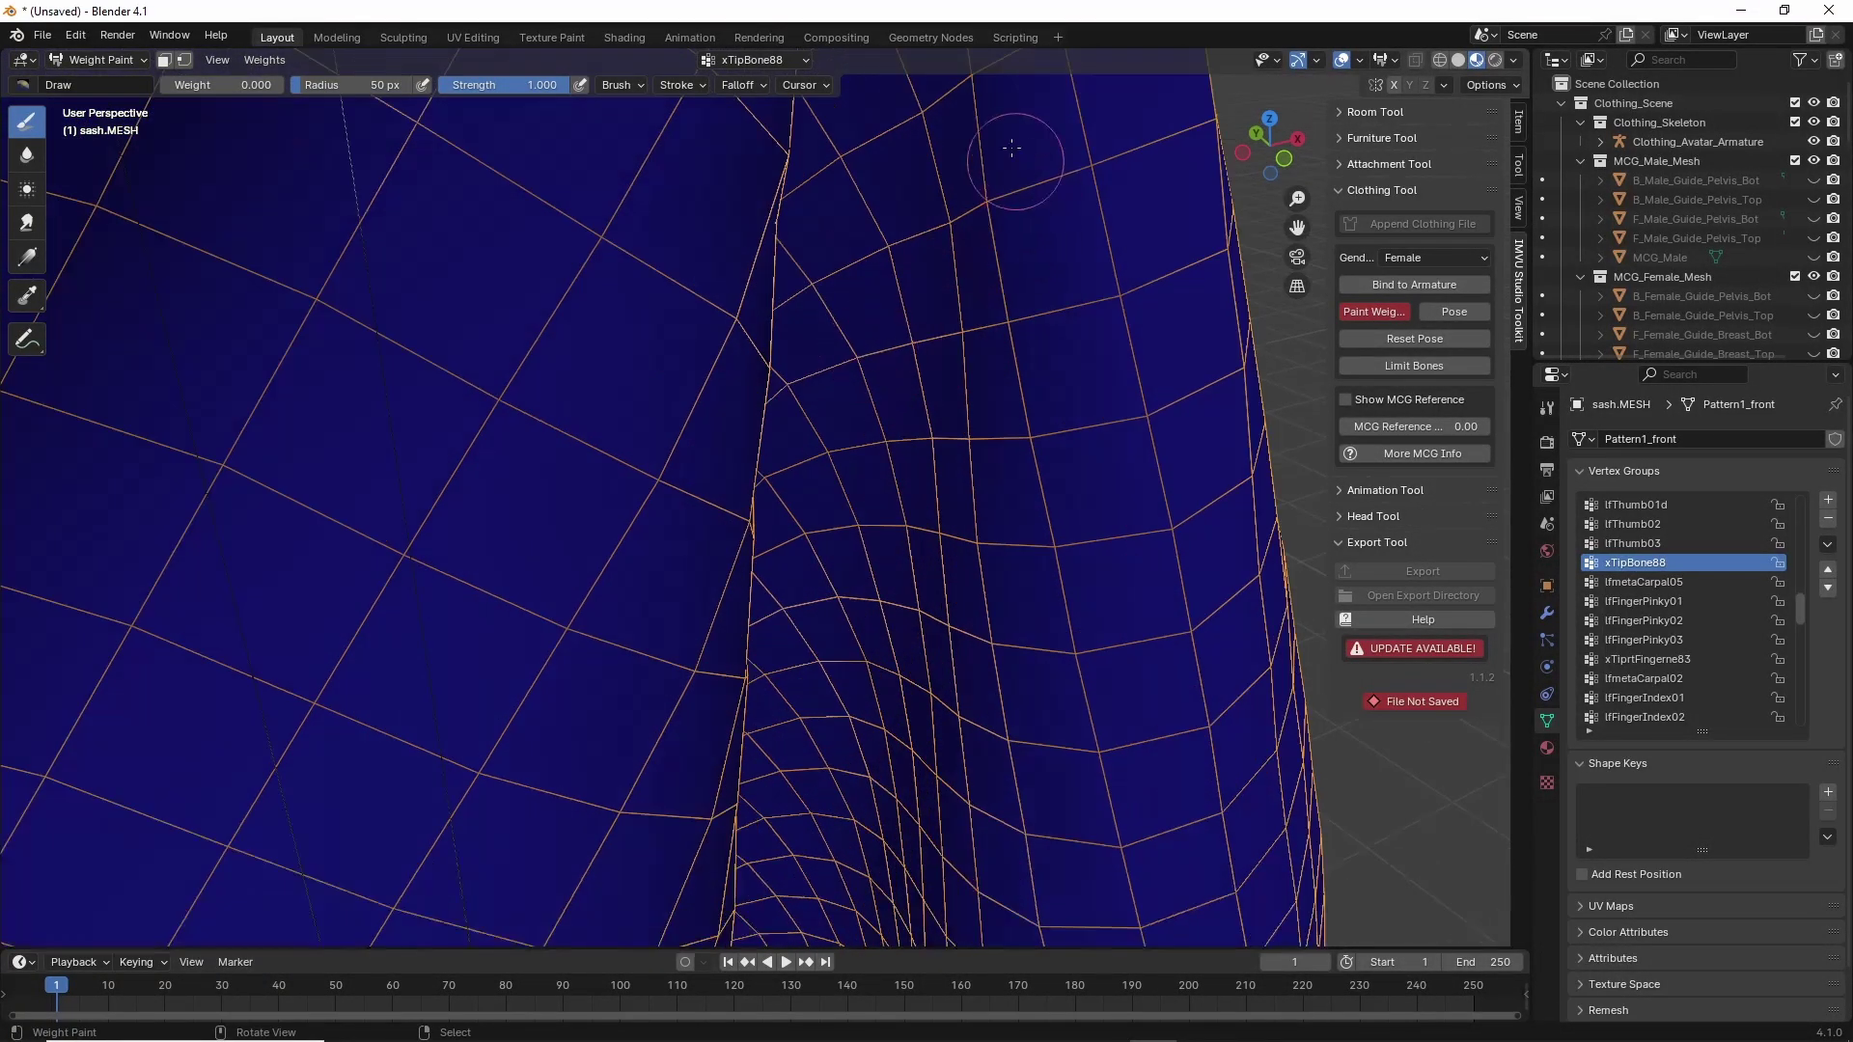
pyautogui.scroll(-3, 909, 516)
pyautogui.scroll(2, 891, 302)
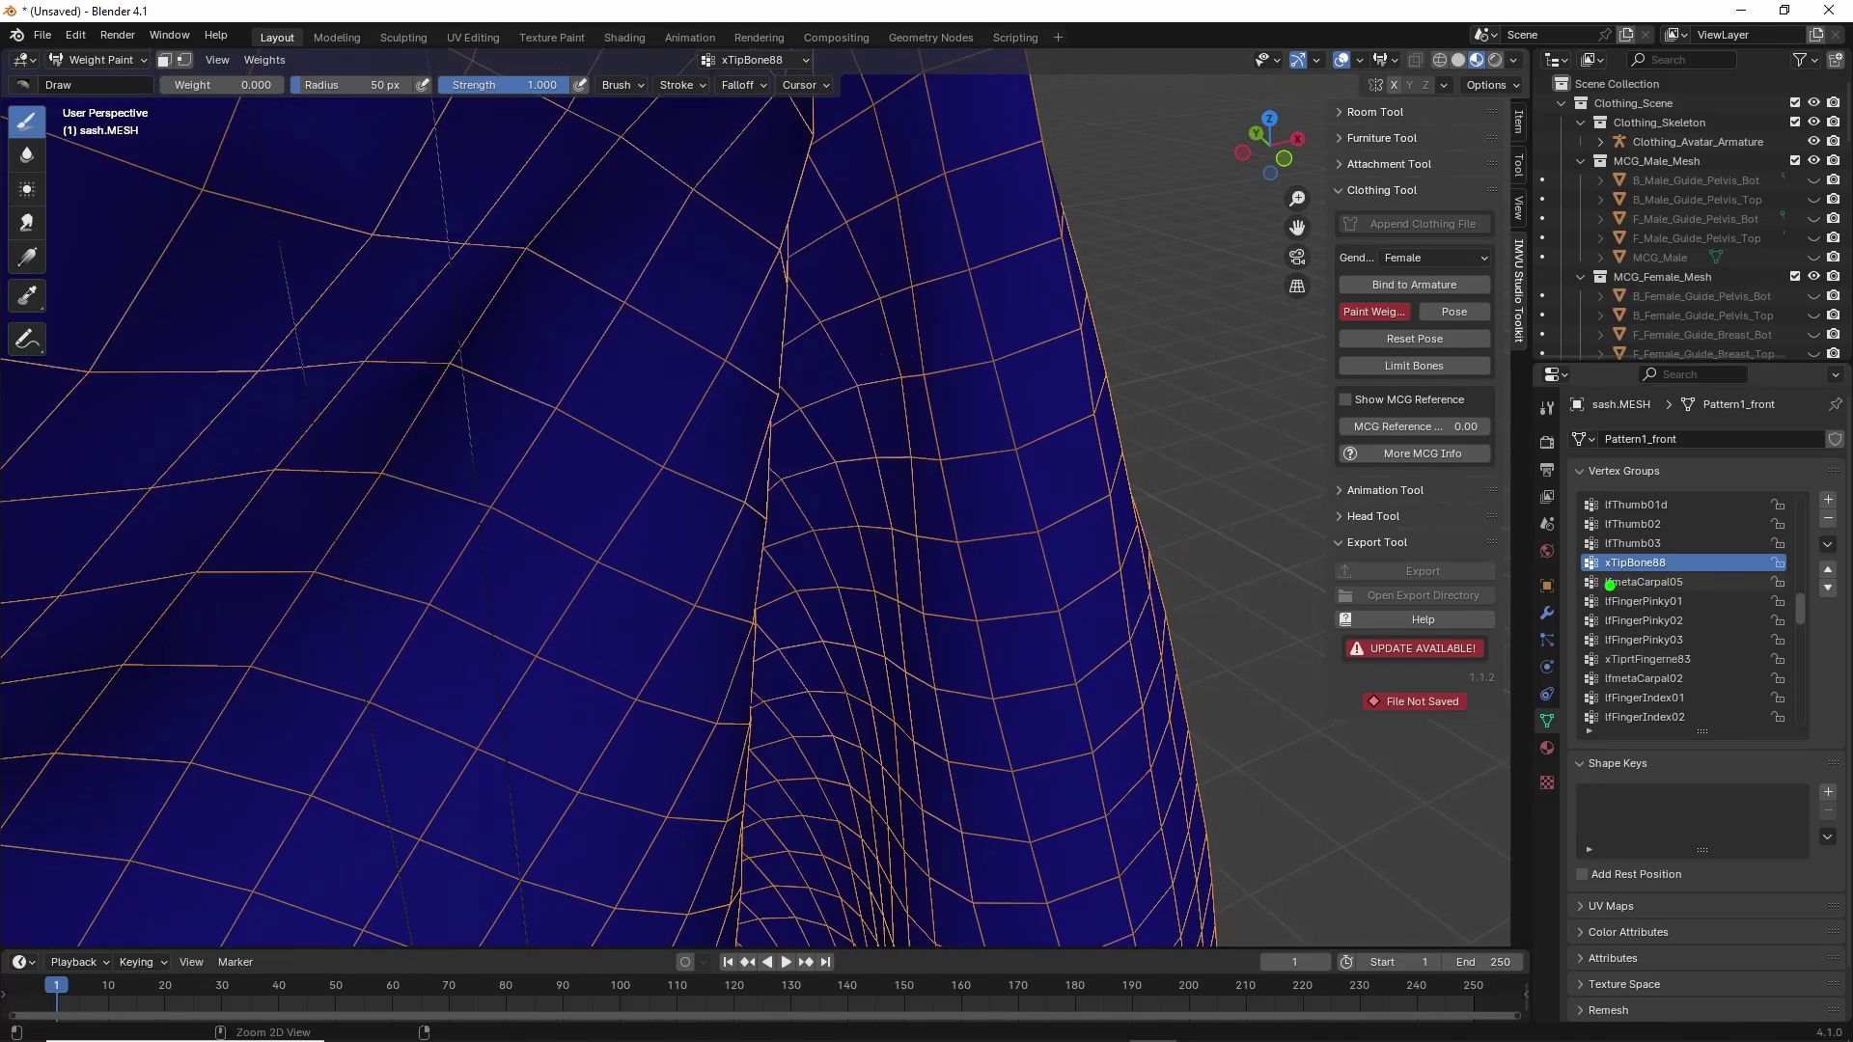
pyautogui.moveTo(1531, 565); pyautogui.dragTo(1194, 582)
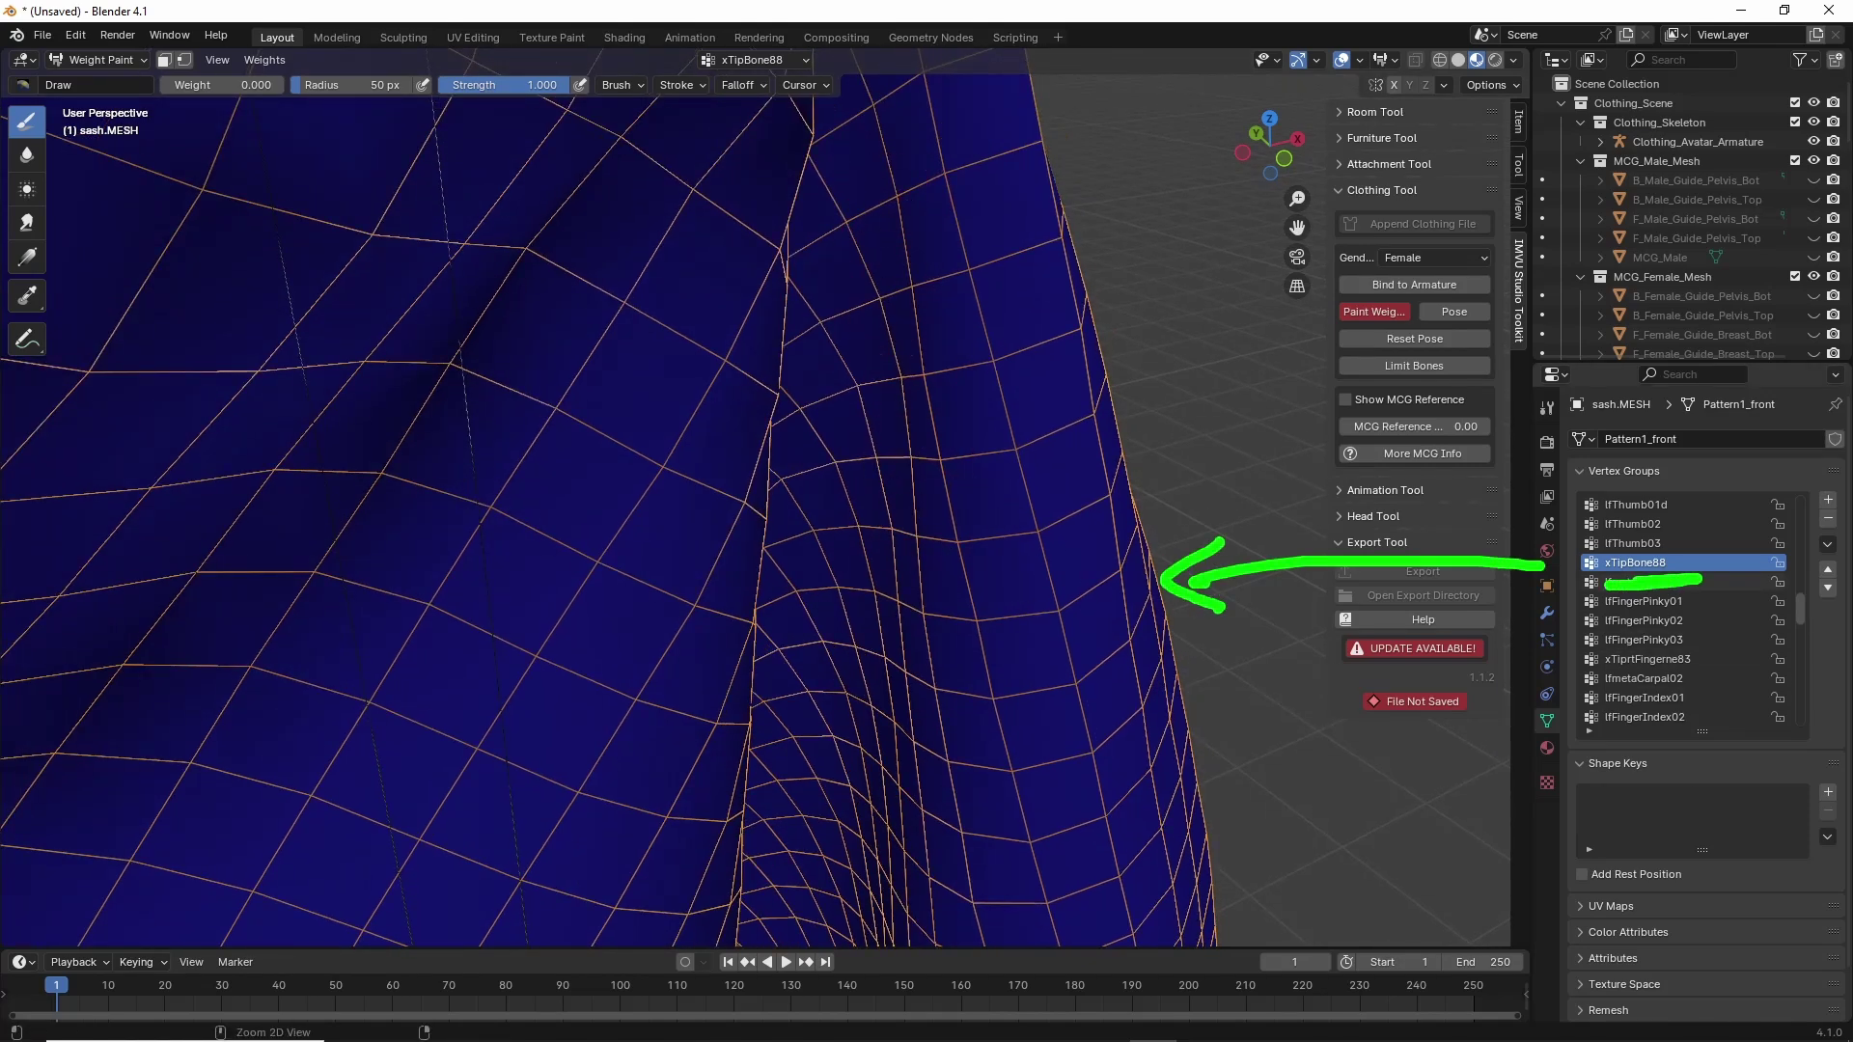
pyautogui.press('Escape')
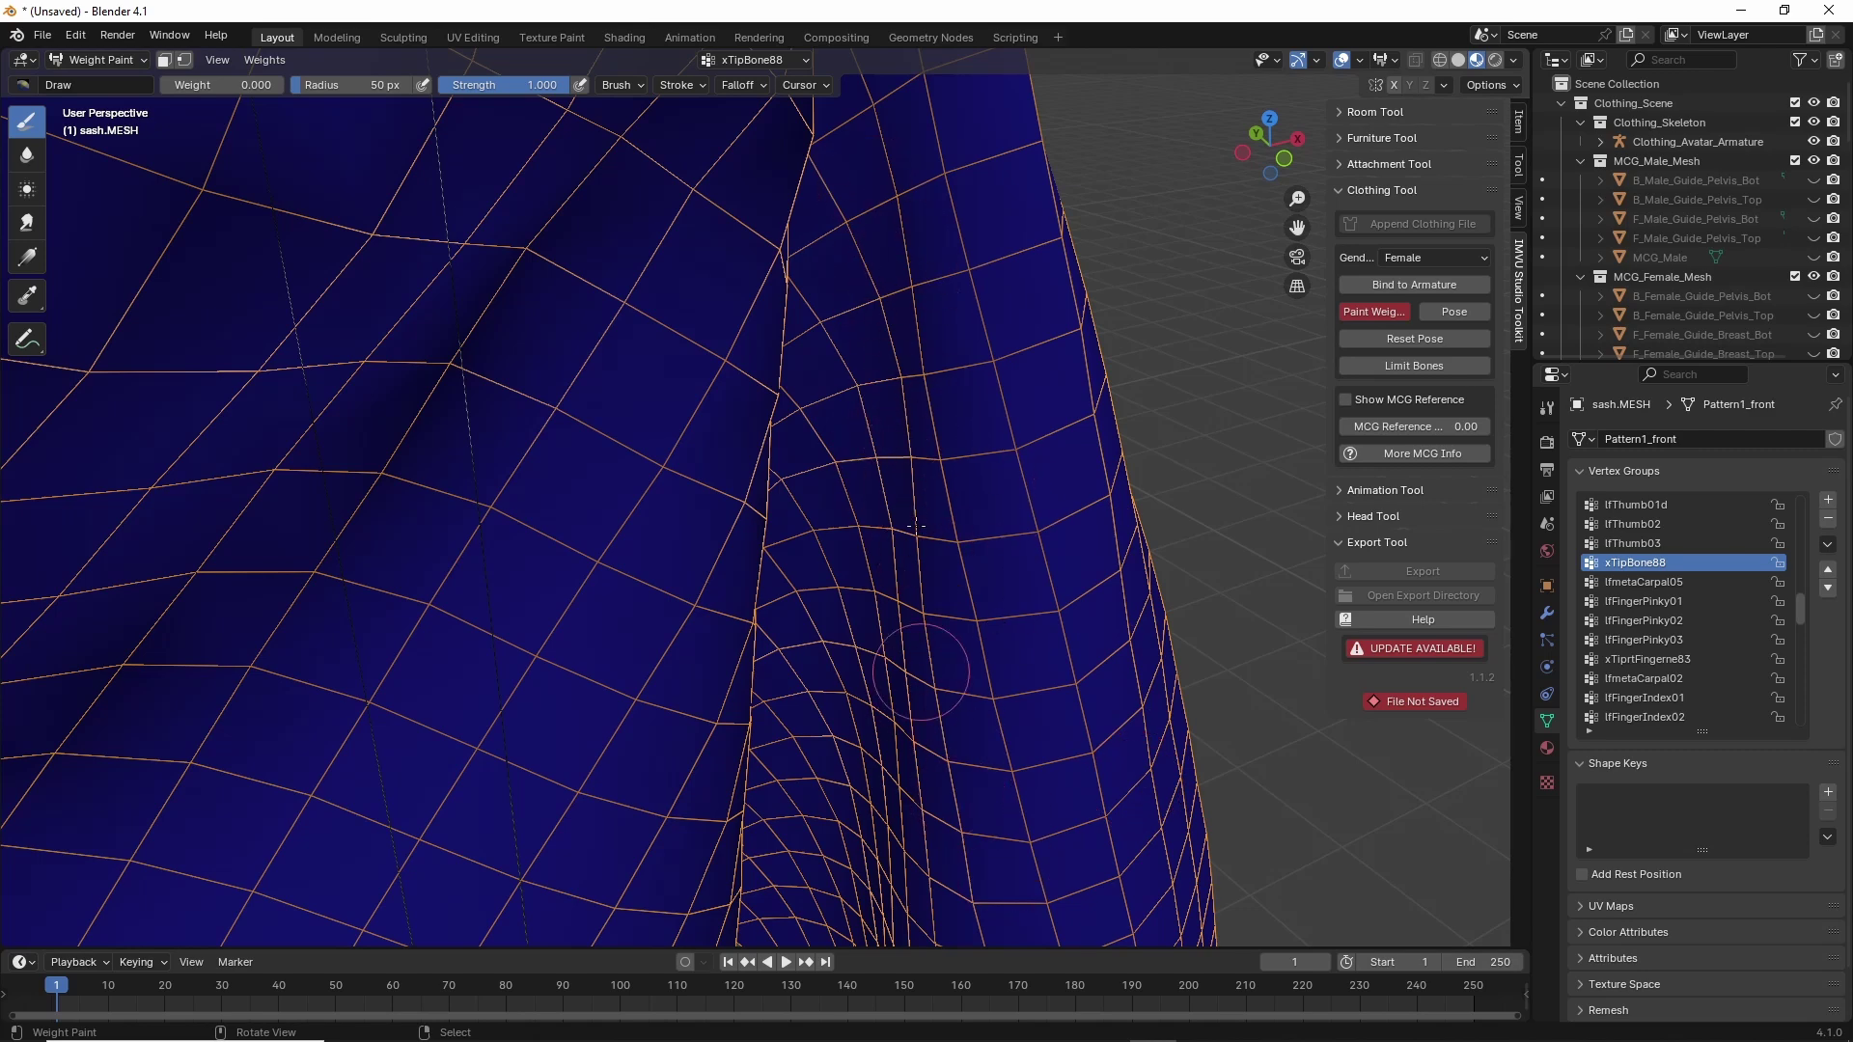
pyautogui.moveTo(959, 394); pyautogui.dragTo(986, 888)
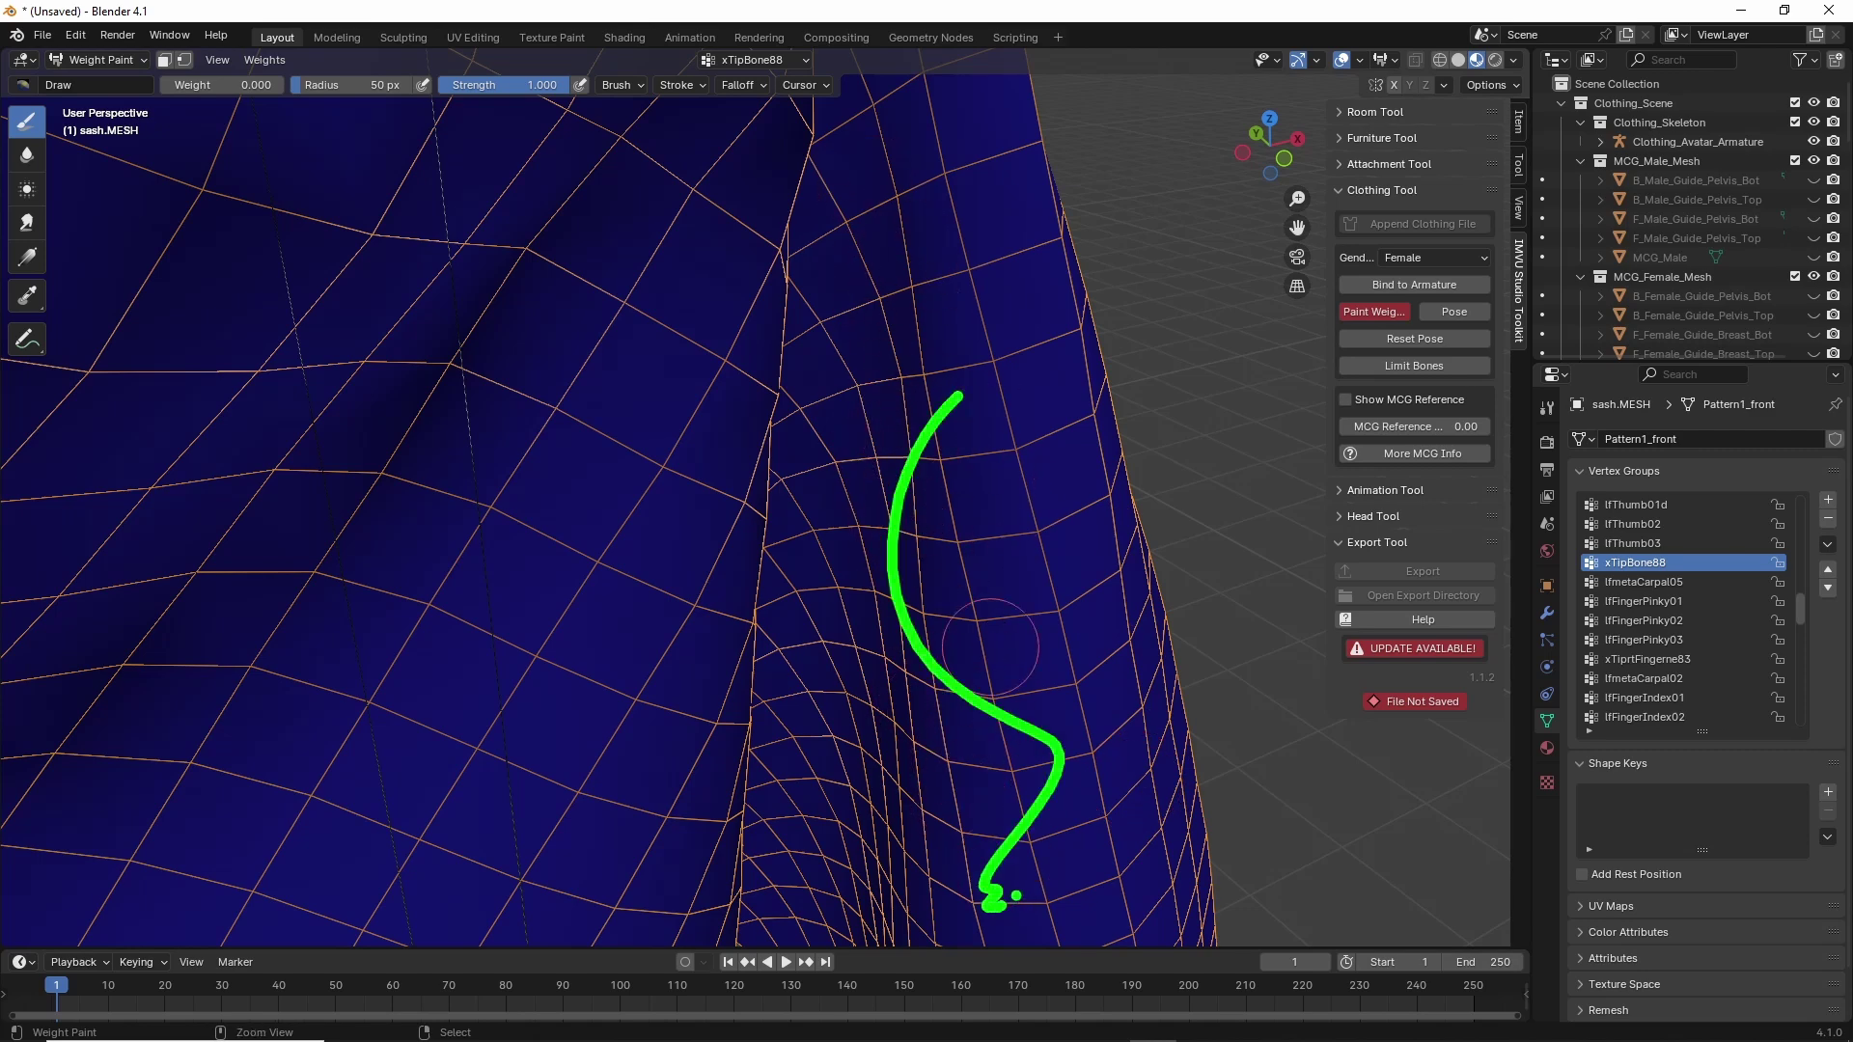
pyautogui.press('Escape')
# Check the lower hem and outer side of the sash's tail for remaining xTipBone88 weights.
pyautogui.scroll(-3, 923, 847)
pyautogui.moveTo(971, 825); pyautogui.dragTo(898, 810, button='middle')
pyautogui.keyDown('shift'); pyautogui.moveTo(800, 772); pyautogui.dragTo(770, 467, button='middle'); pyautogui.keyUp('shift')
pyautogui.moveTo(822, 678); pyautogui.dragTo(874, 661, button='middle')
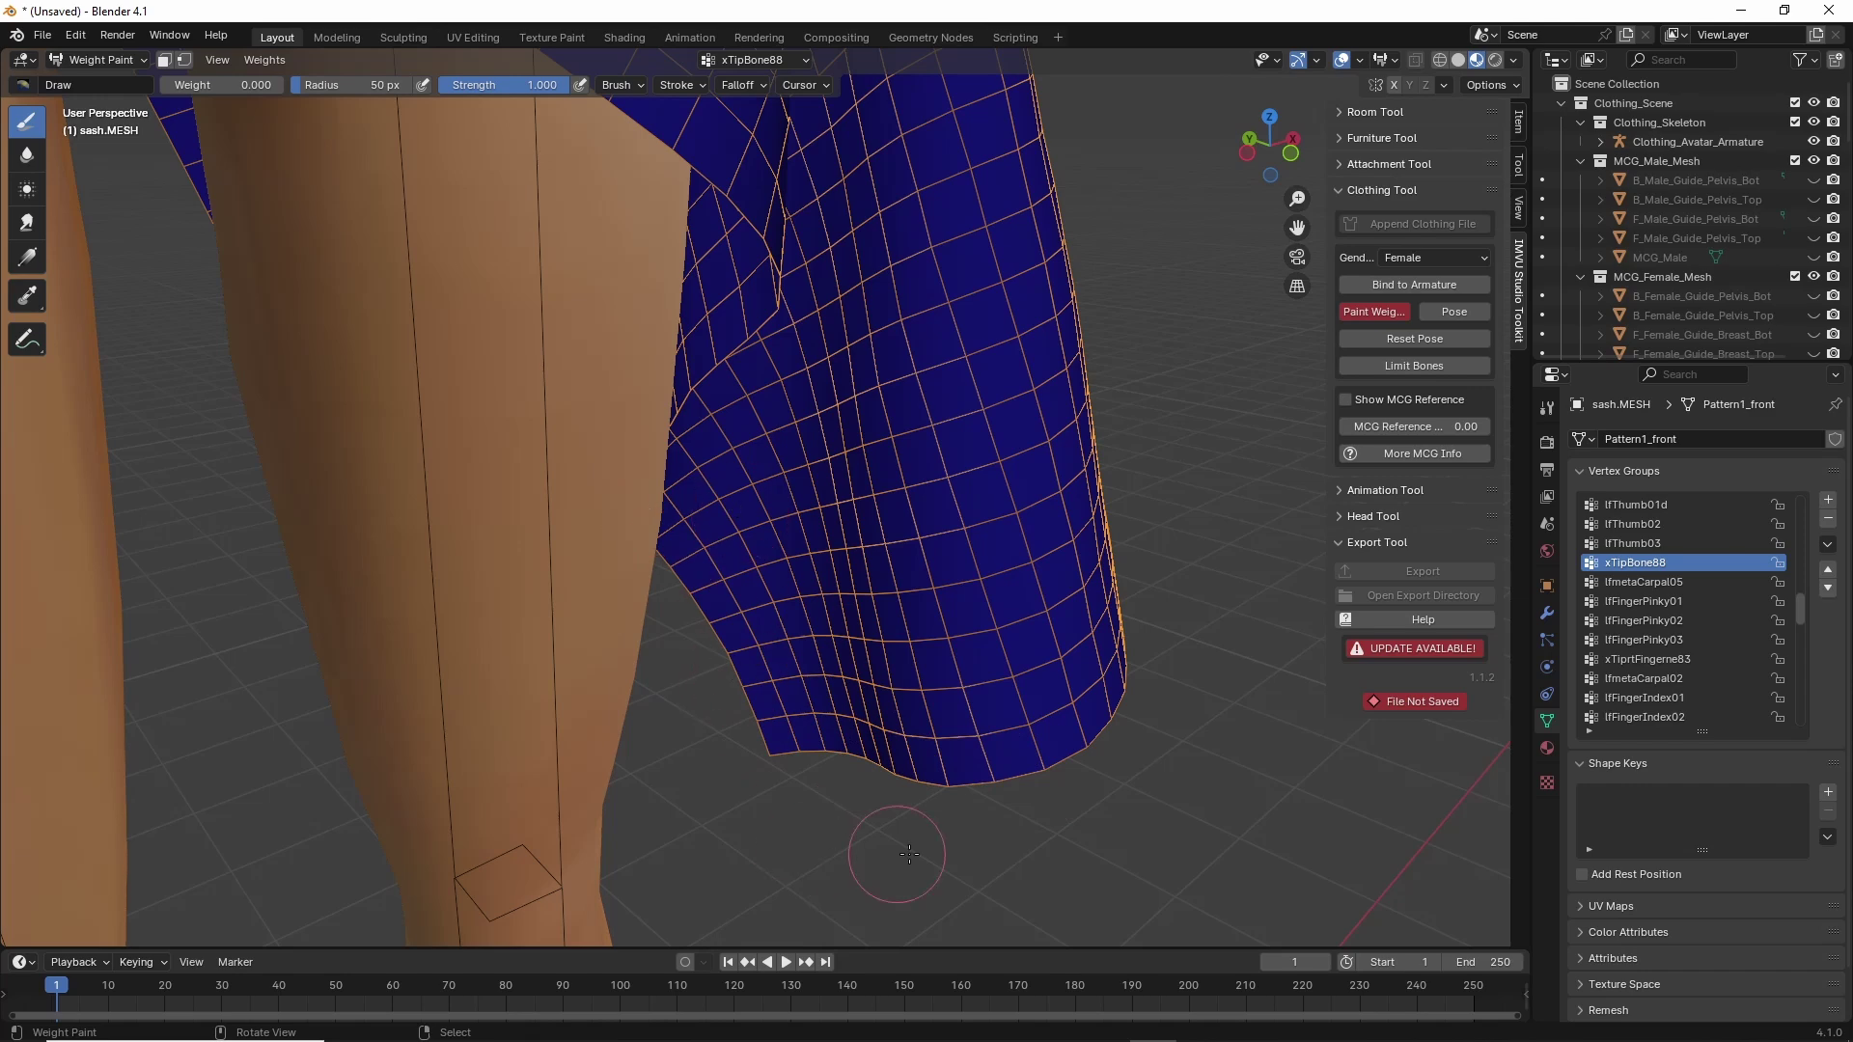
pyautogui.moveTo(1055, 620); pyautogui.dragTo(728, 444, button='middle')
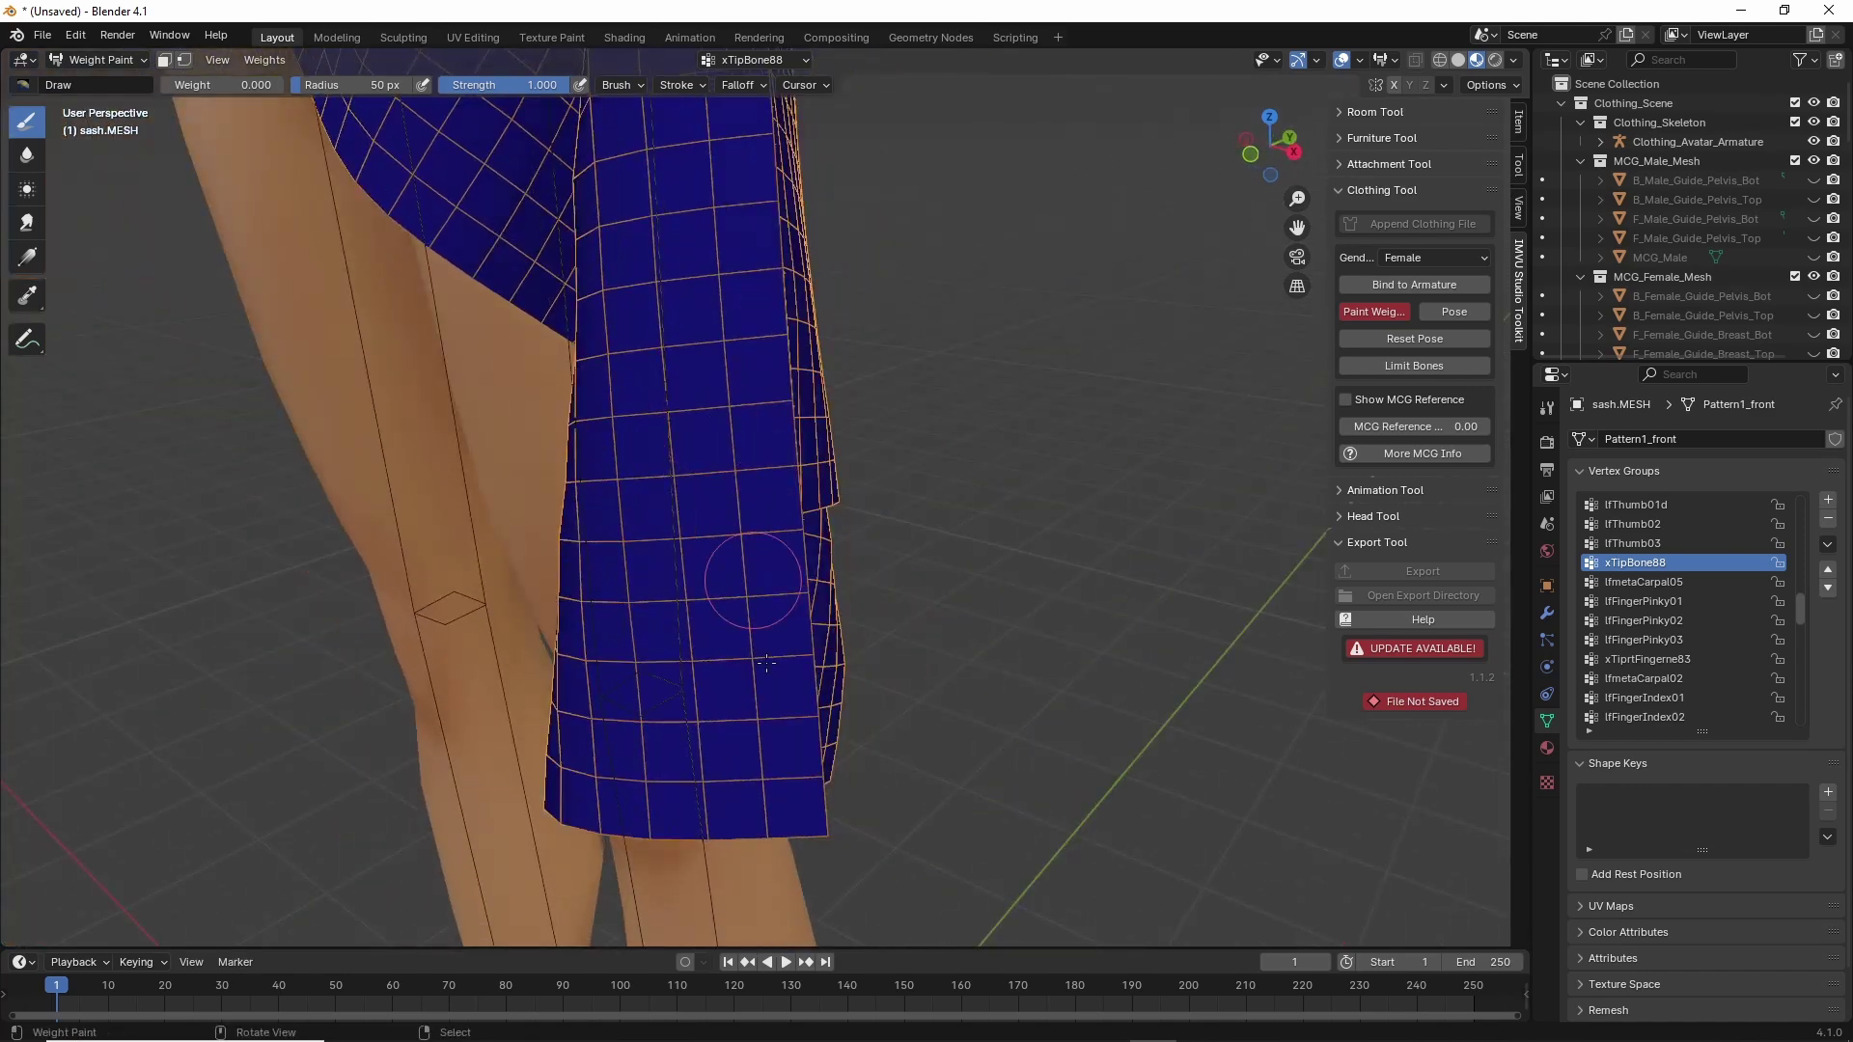
pyautogui.moveTo(744, 537); pyautogui.dragTo(792, 594, button='middle')
pyautogui.scroll(-1, 791, 594)
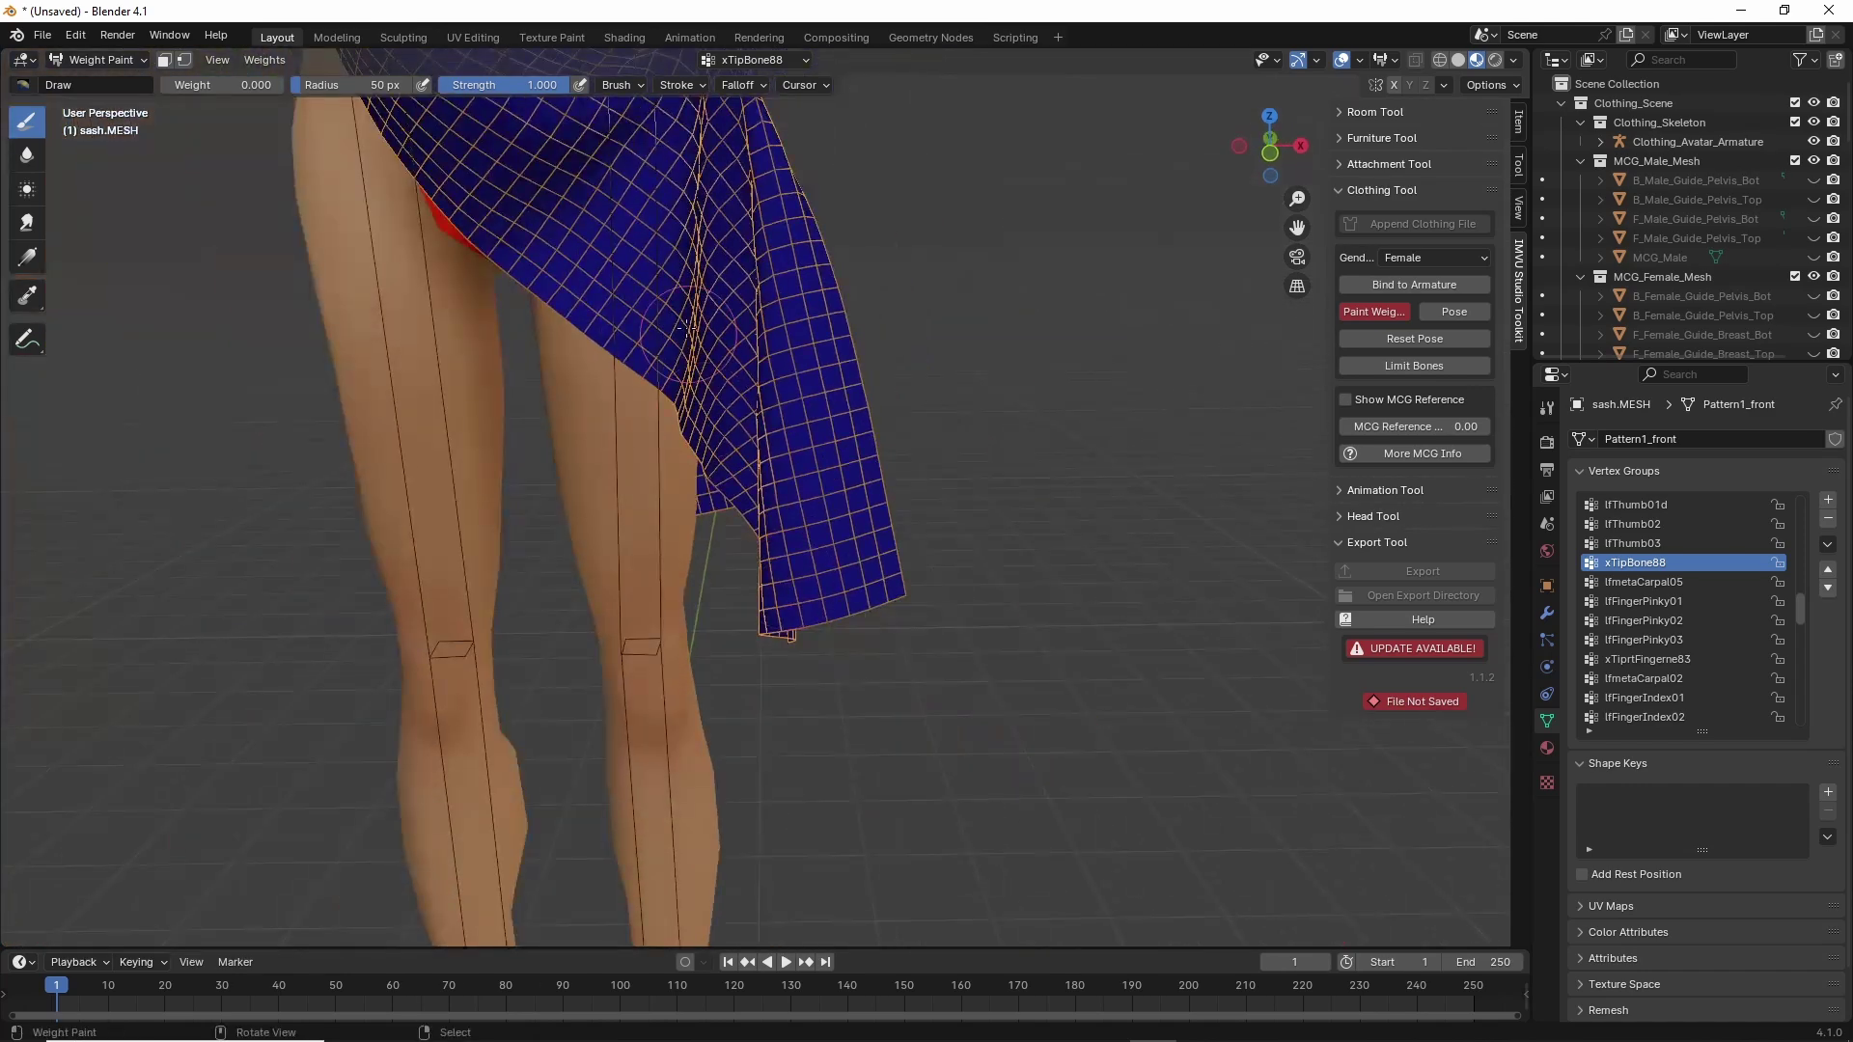
pyautogui.moveTo(689, 333)
pyautogui.keyDown('shift'); pyautogui.mouseDown(button='middle')
pyautogui.moveTo(803, 611)
pyautogui.moveTo(820, 610)
pyautogui.mouseUp(button='middle'); pyautogui.keyUp('shift')
pyautogui.scroll(-1, 803, 611)
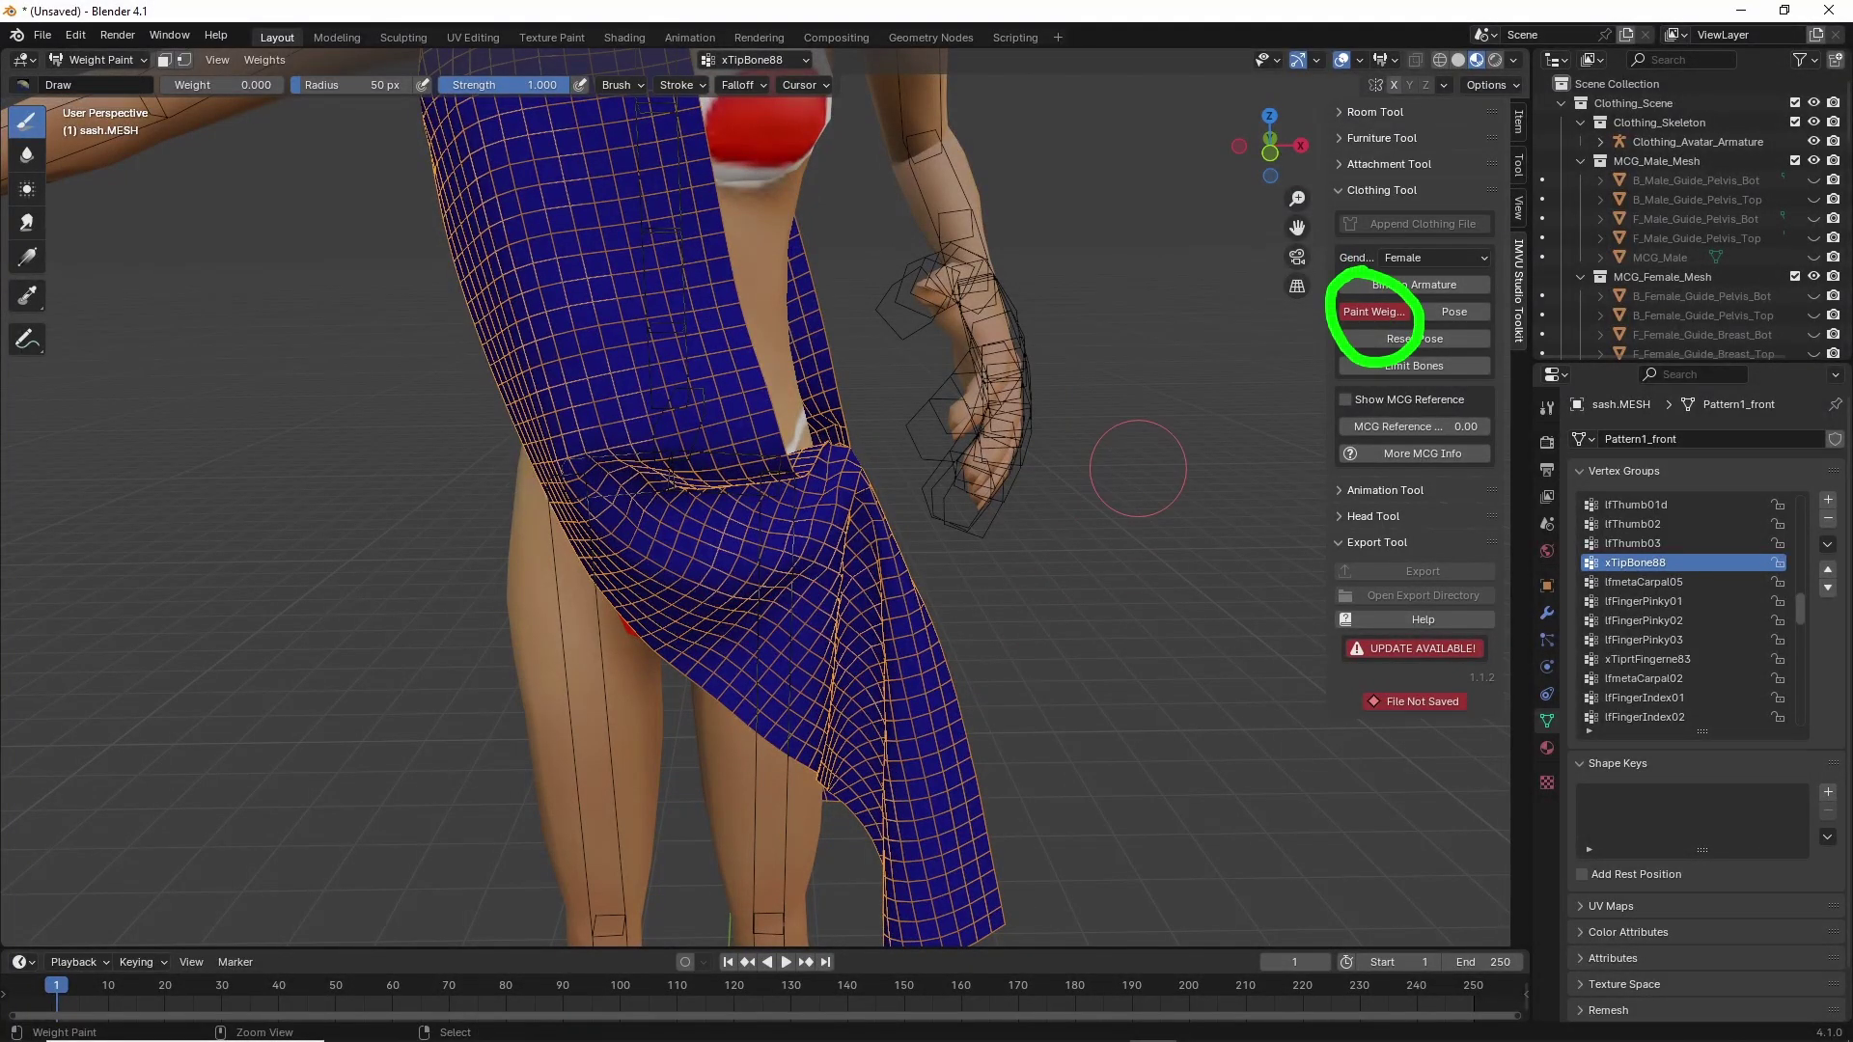
# Leave weight painting, put the sash in Edit Mode and deselect all its vertices.
pyautogui.click(1372, 314)
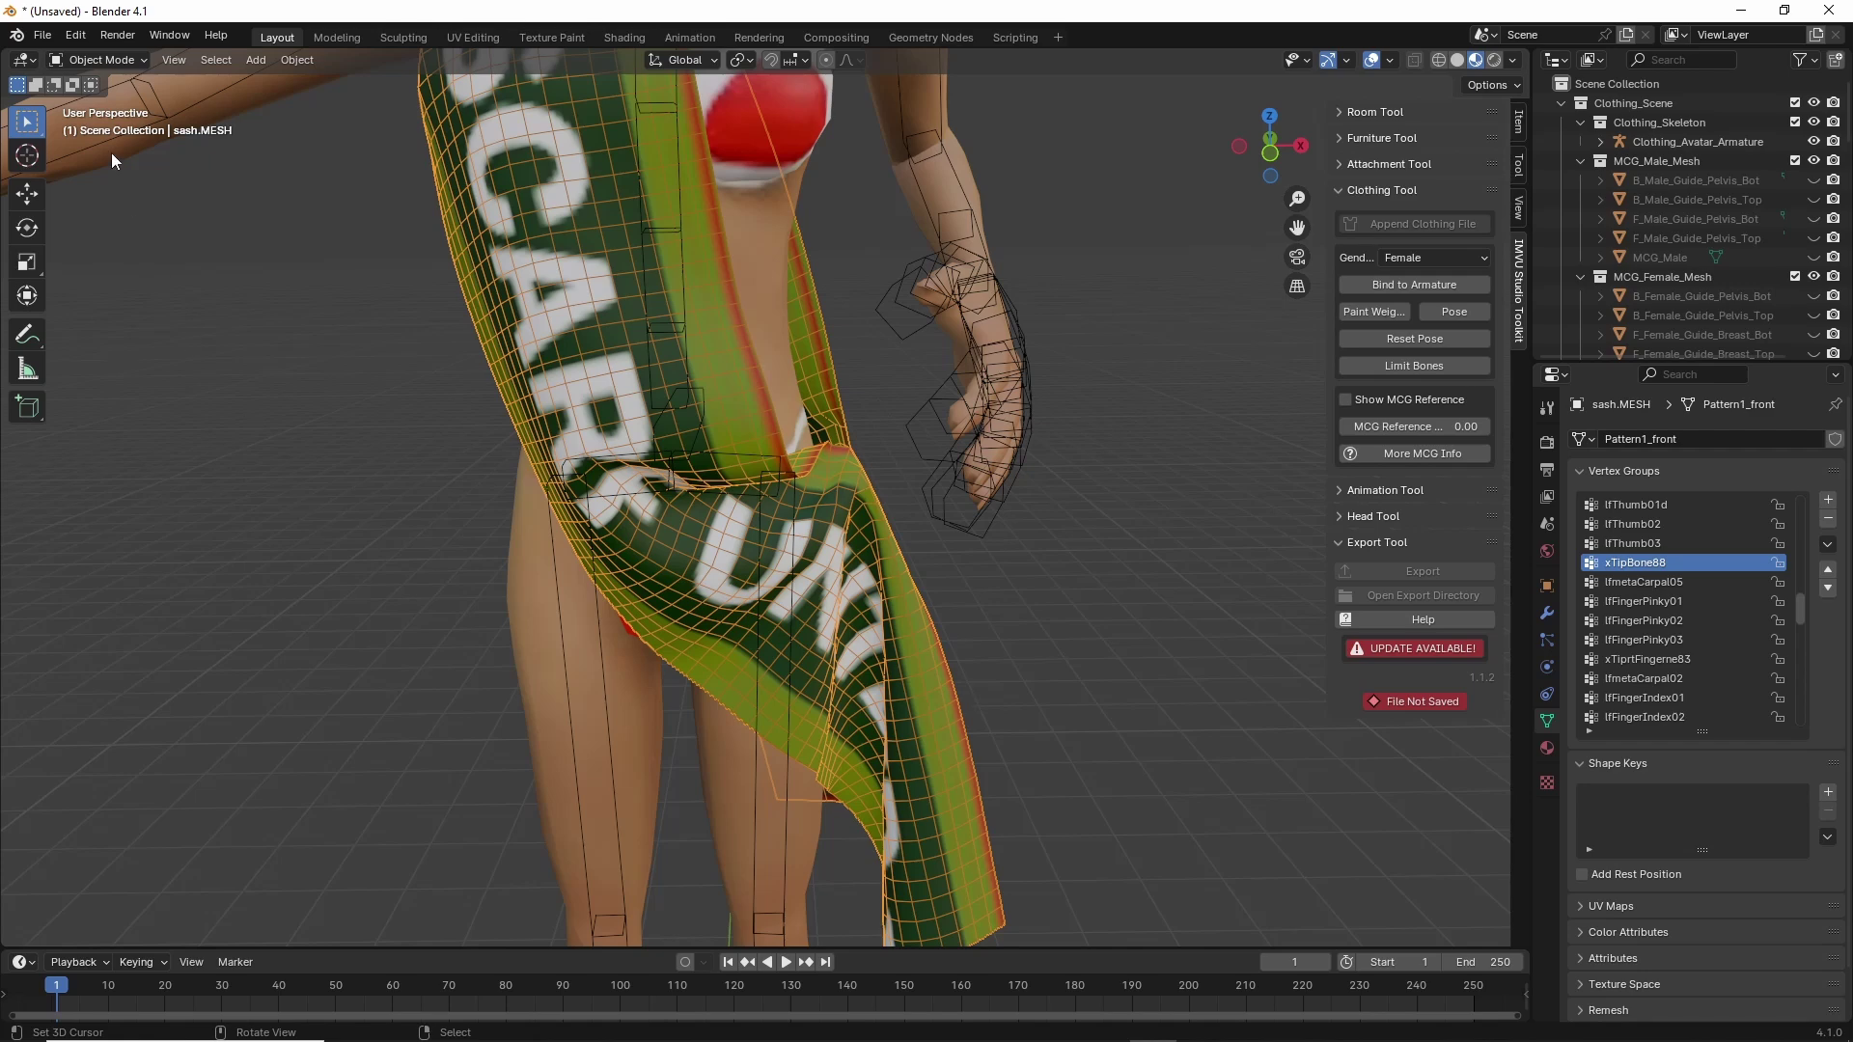
pyautogui.click(108, 61)
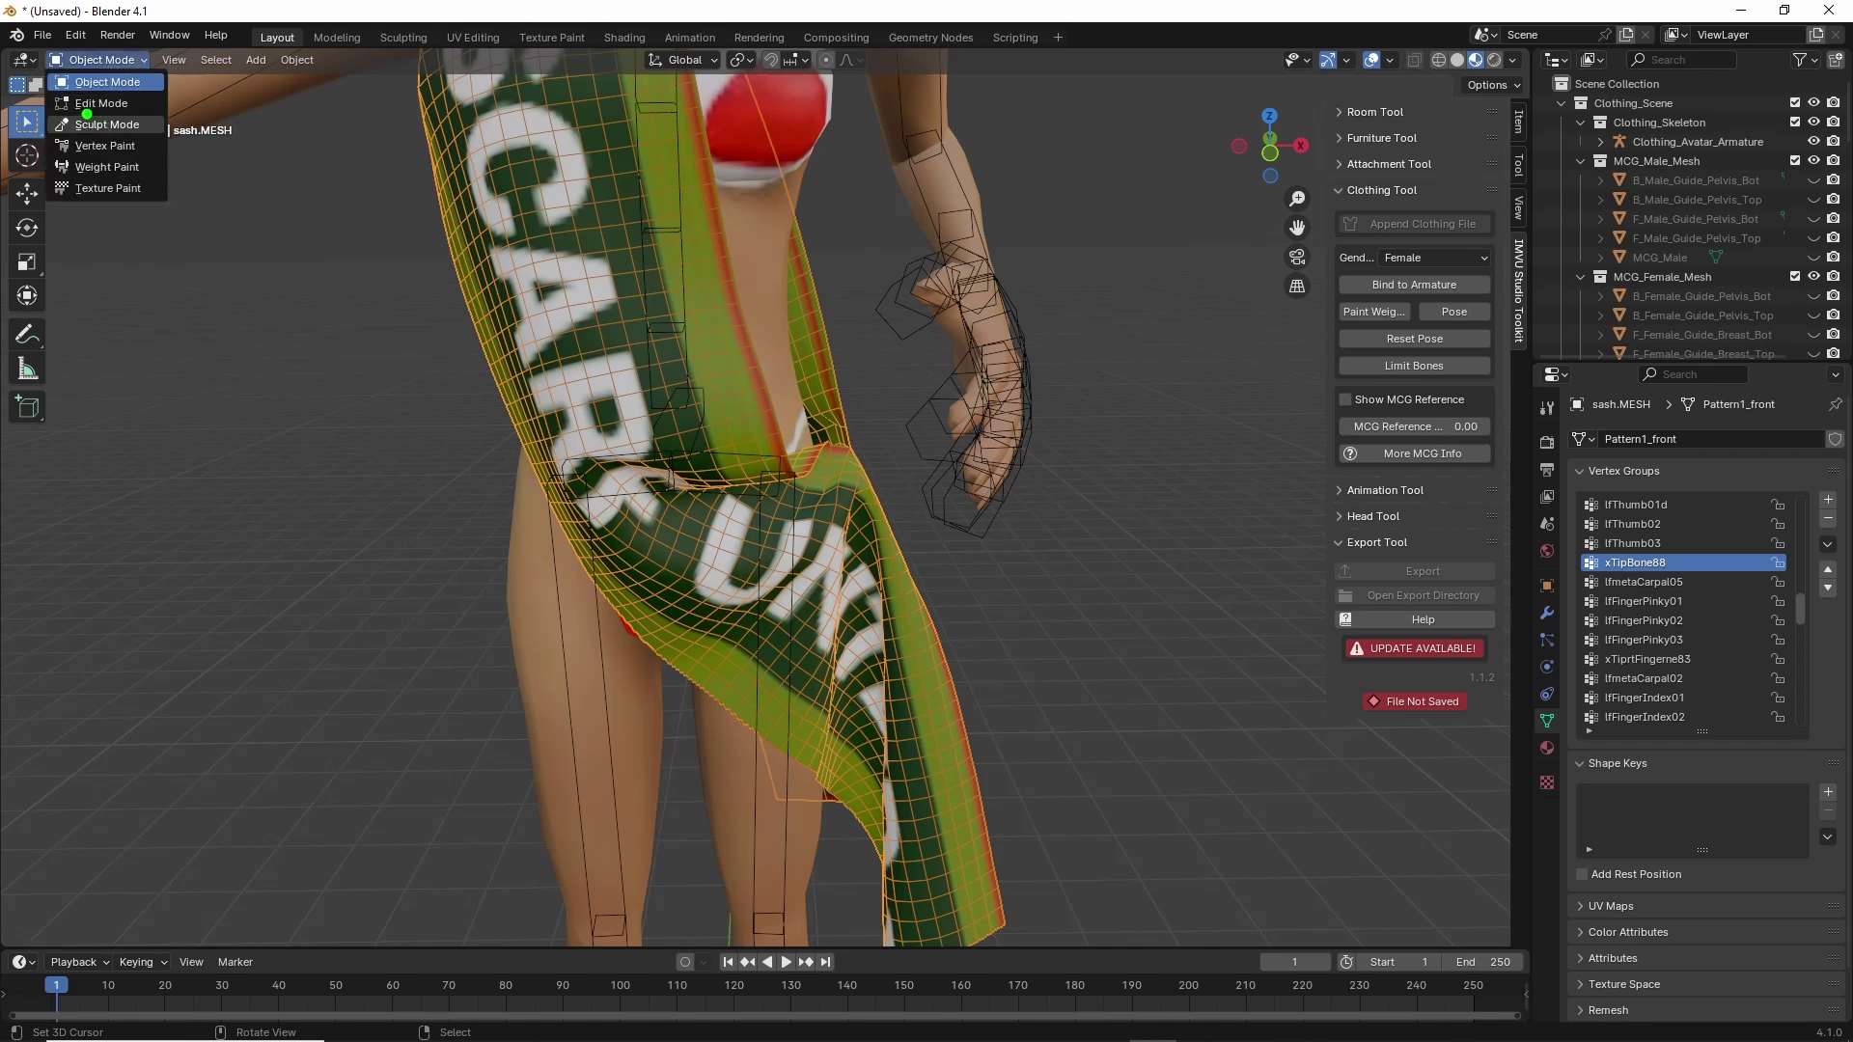
pyautogui.click(98, 103)
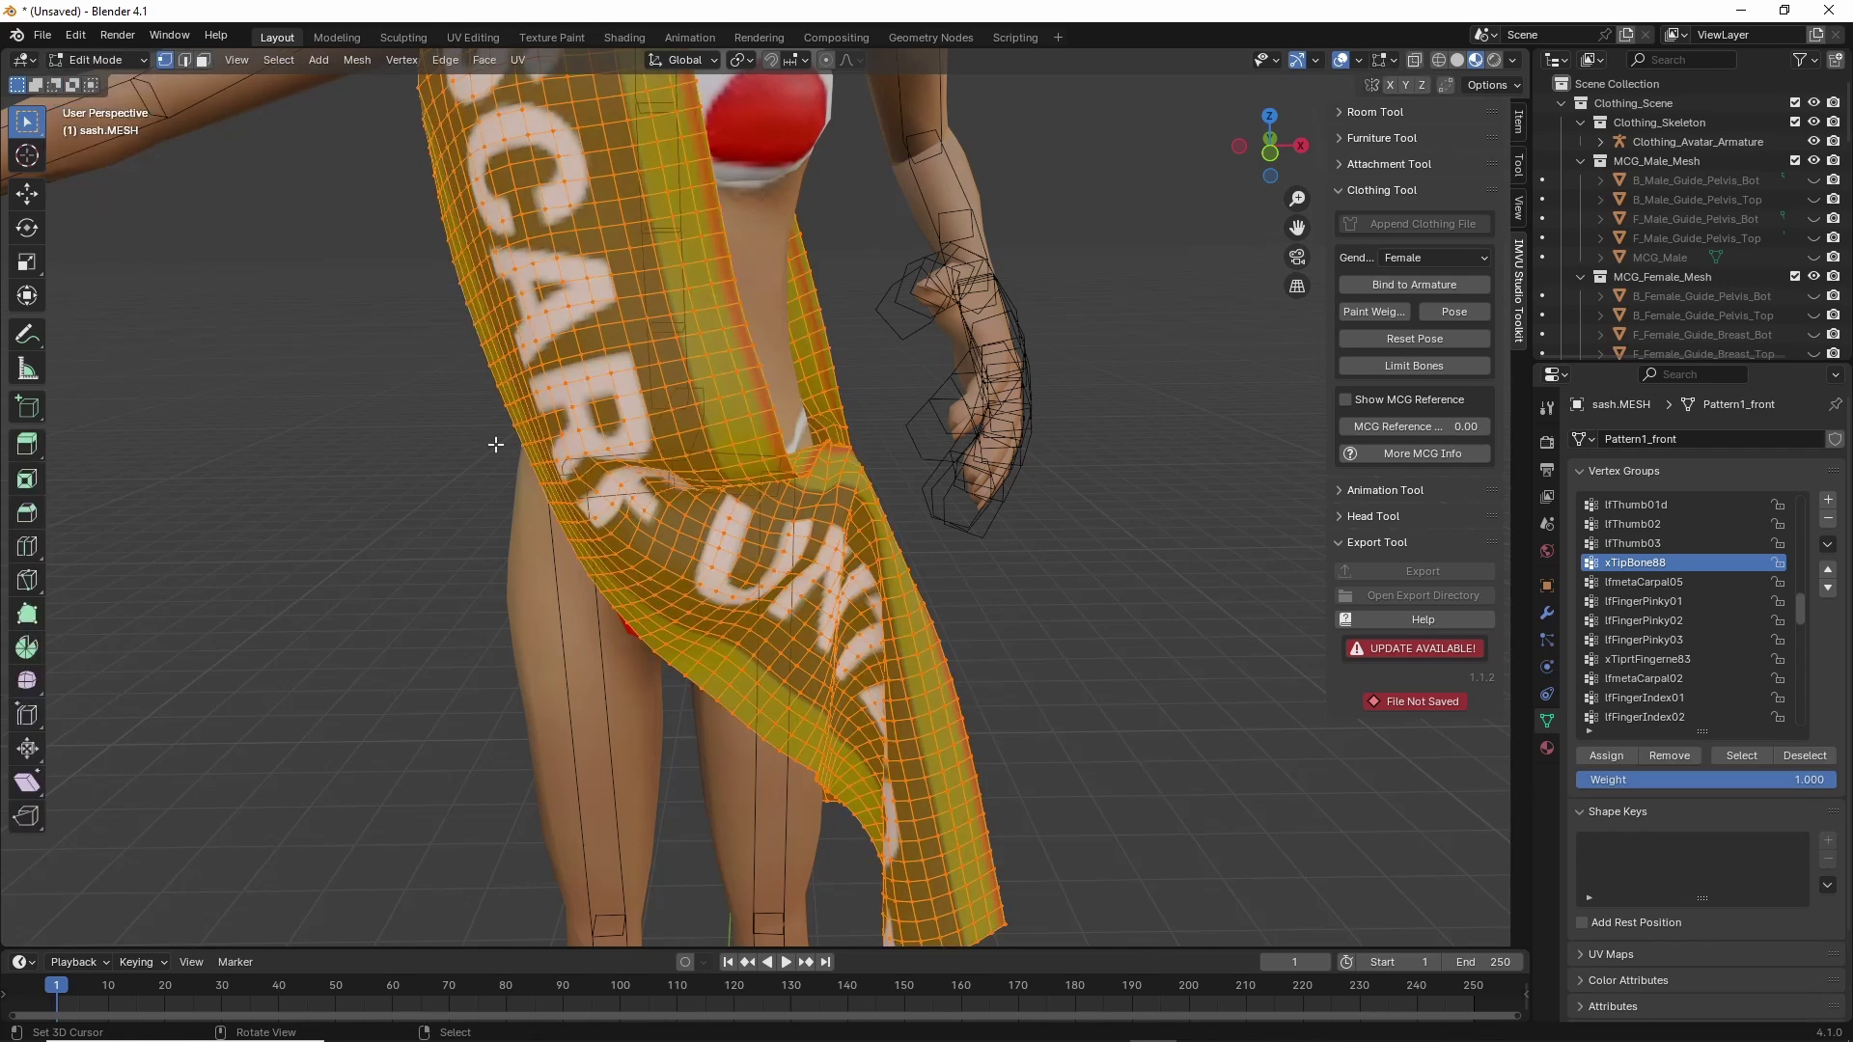
pyautogui.moveTo(495, 444); pyautogui.dragTo(533, 420, button='middle')
pyautogui.scroll(-3, 583, 433)
pyautogui.click(279, 61)
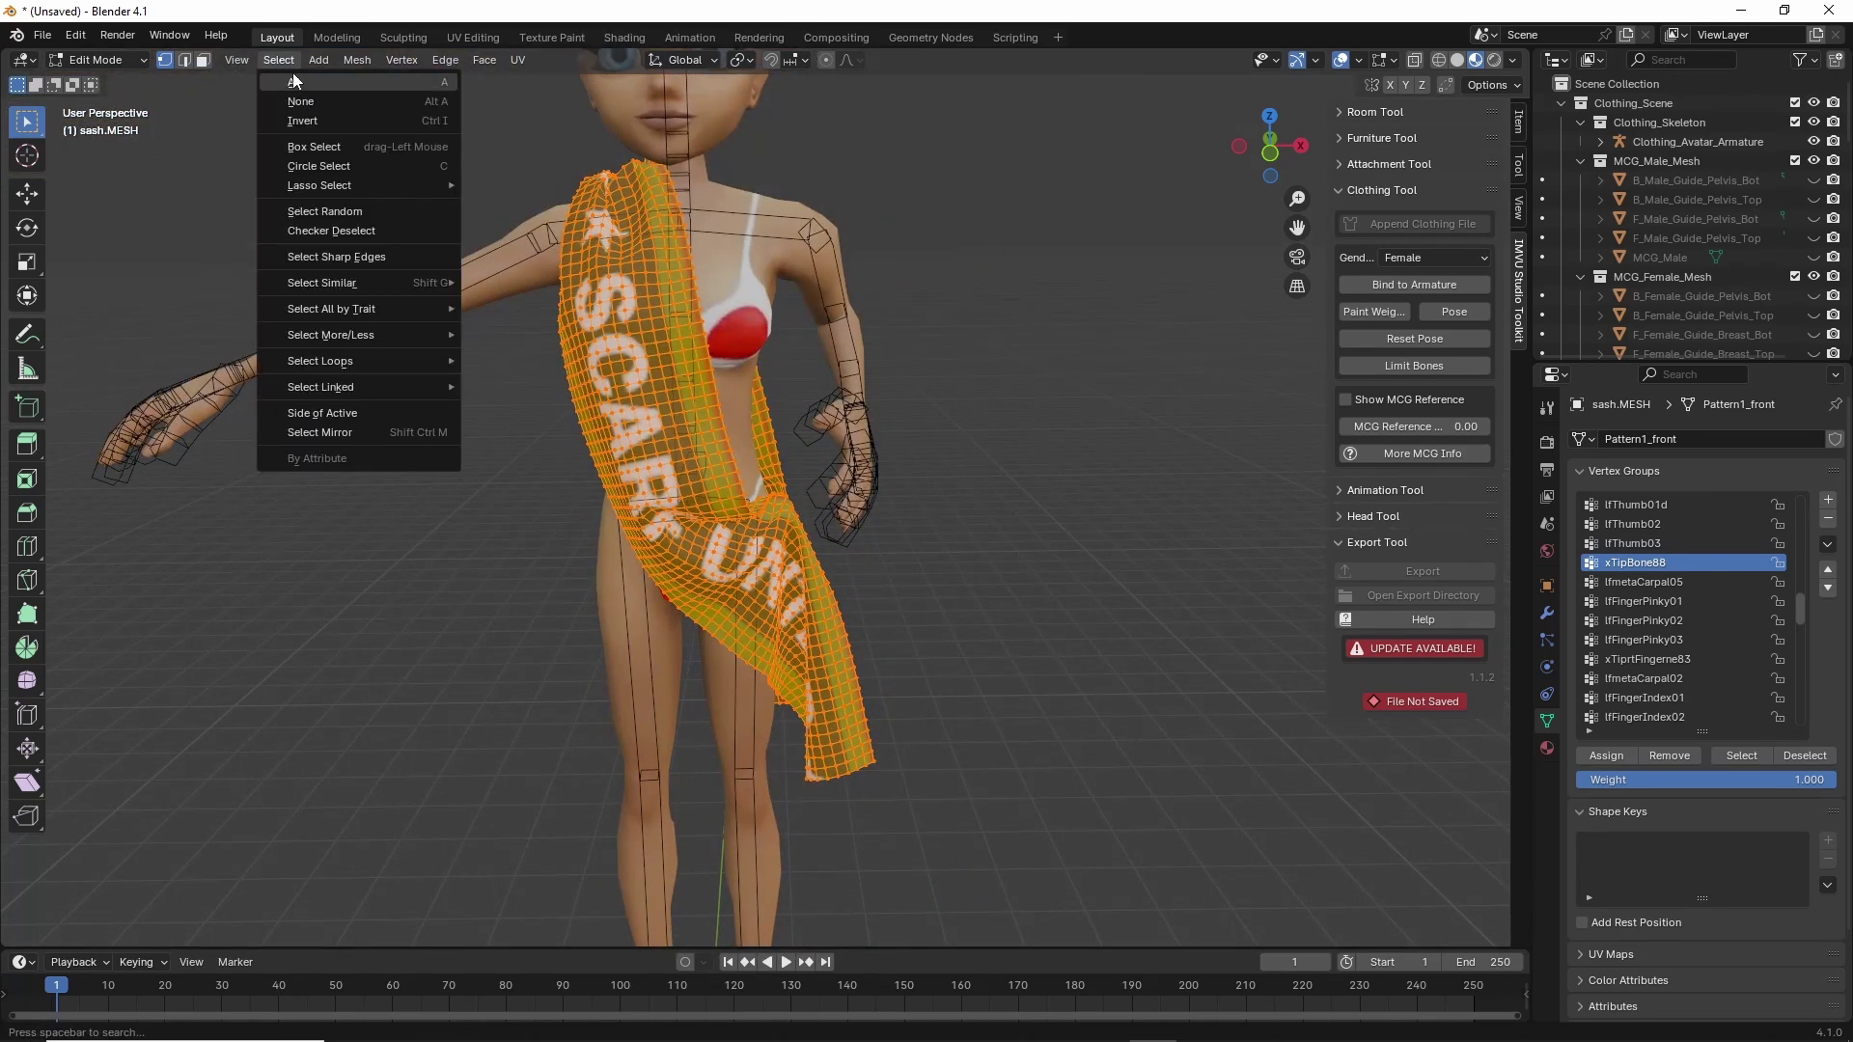
pyautogui.click(301, 102)
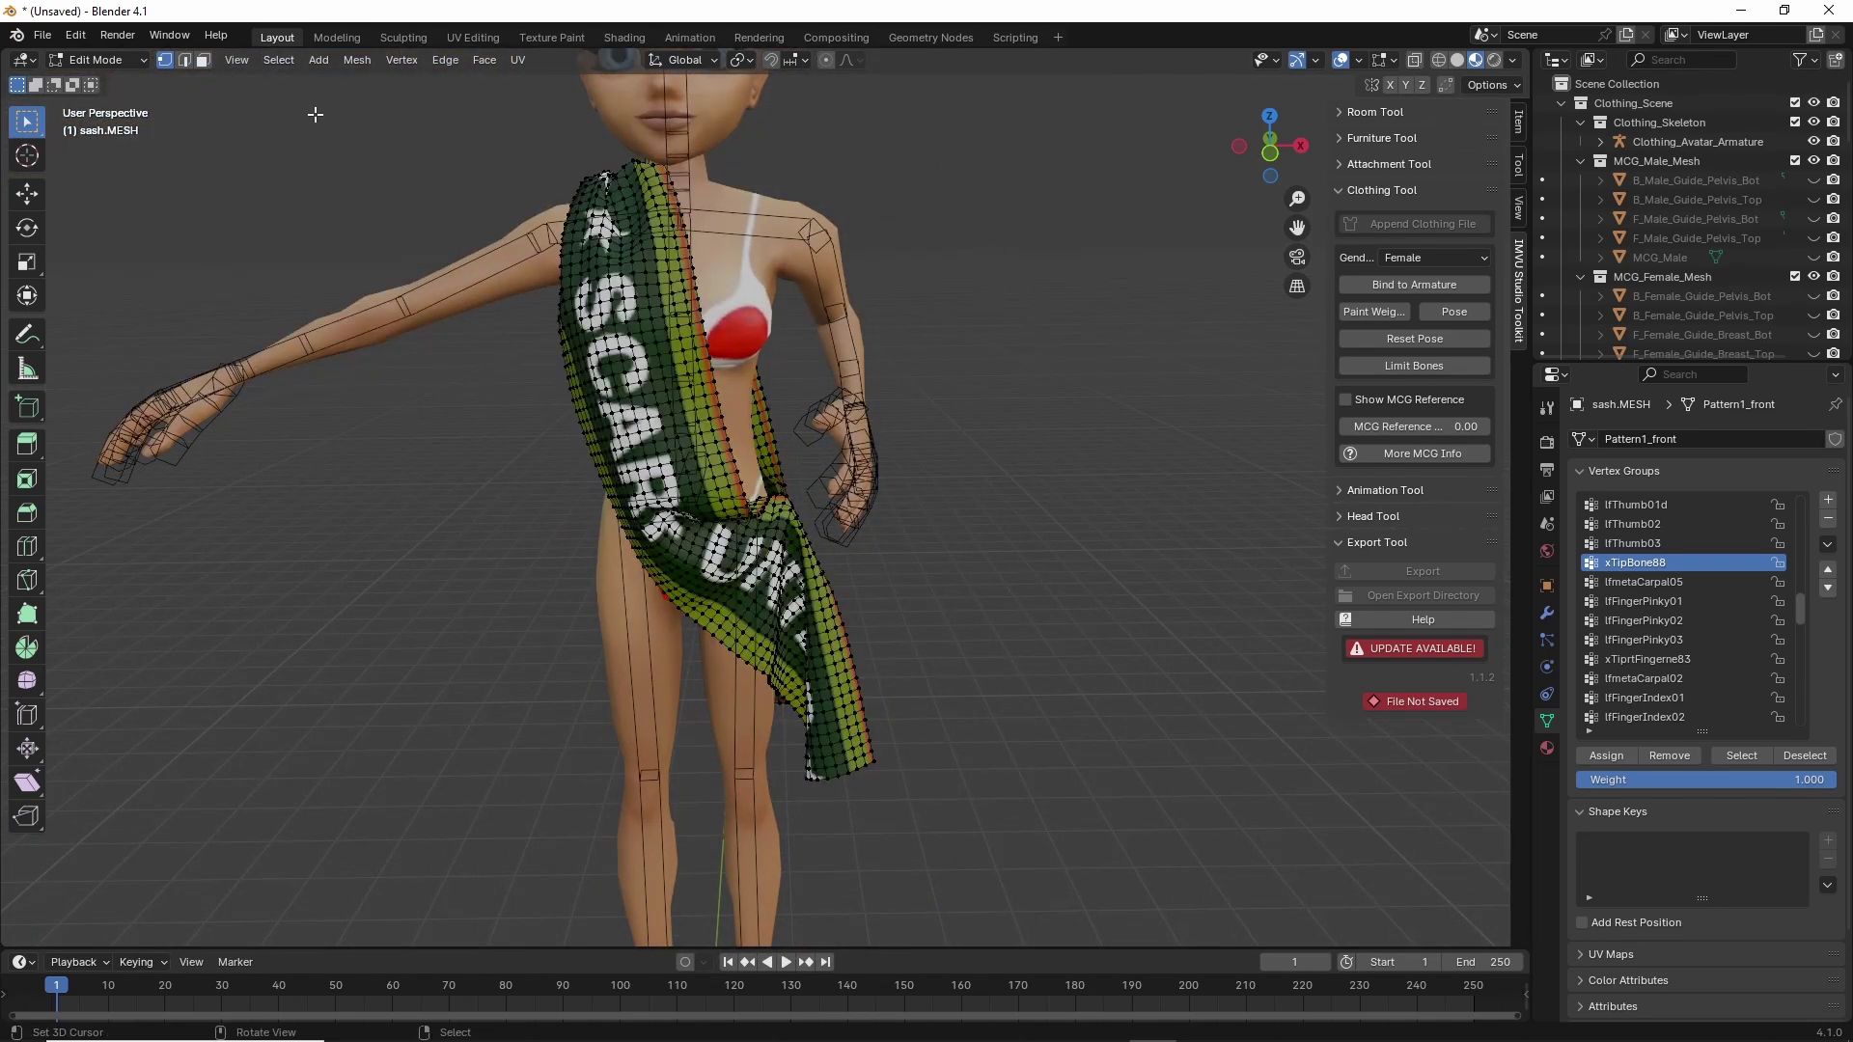
pyautogui.scroll(5, 893, 579)
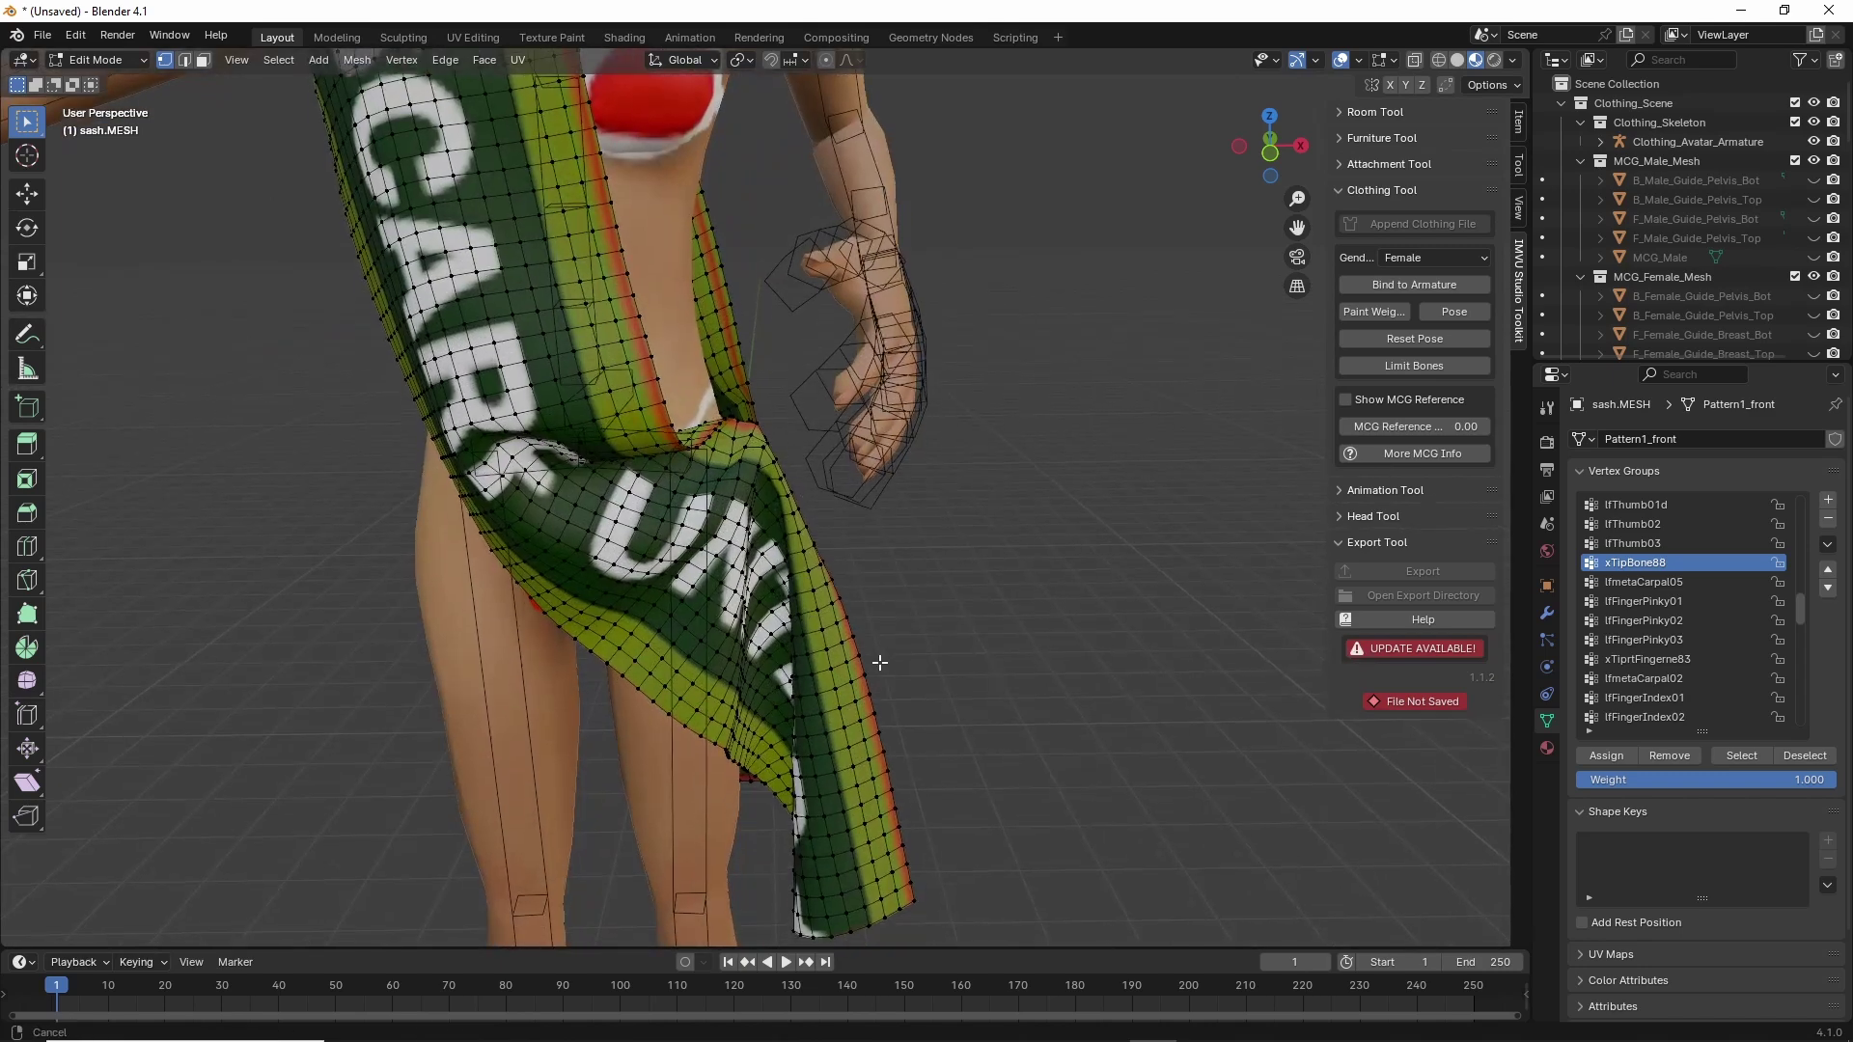
# Select the vertices assigned to the xTipBone88 vertex group and remove them from that group.
pyautogui.moveTo(1567, 482)
pyautogui.mouseDown()
pyautogui.moveTo(1569, 719)
pyautogui.moveTo(1548, 692)
pyautogui.mouseUp()
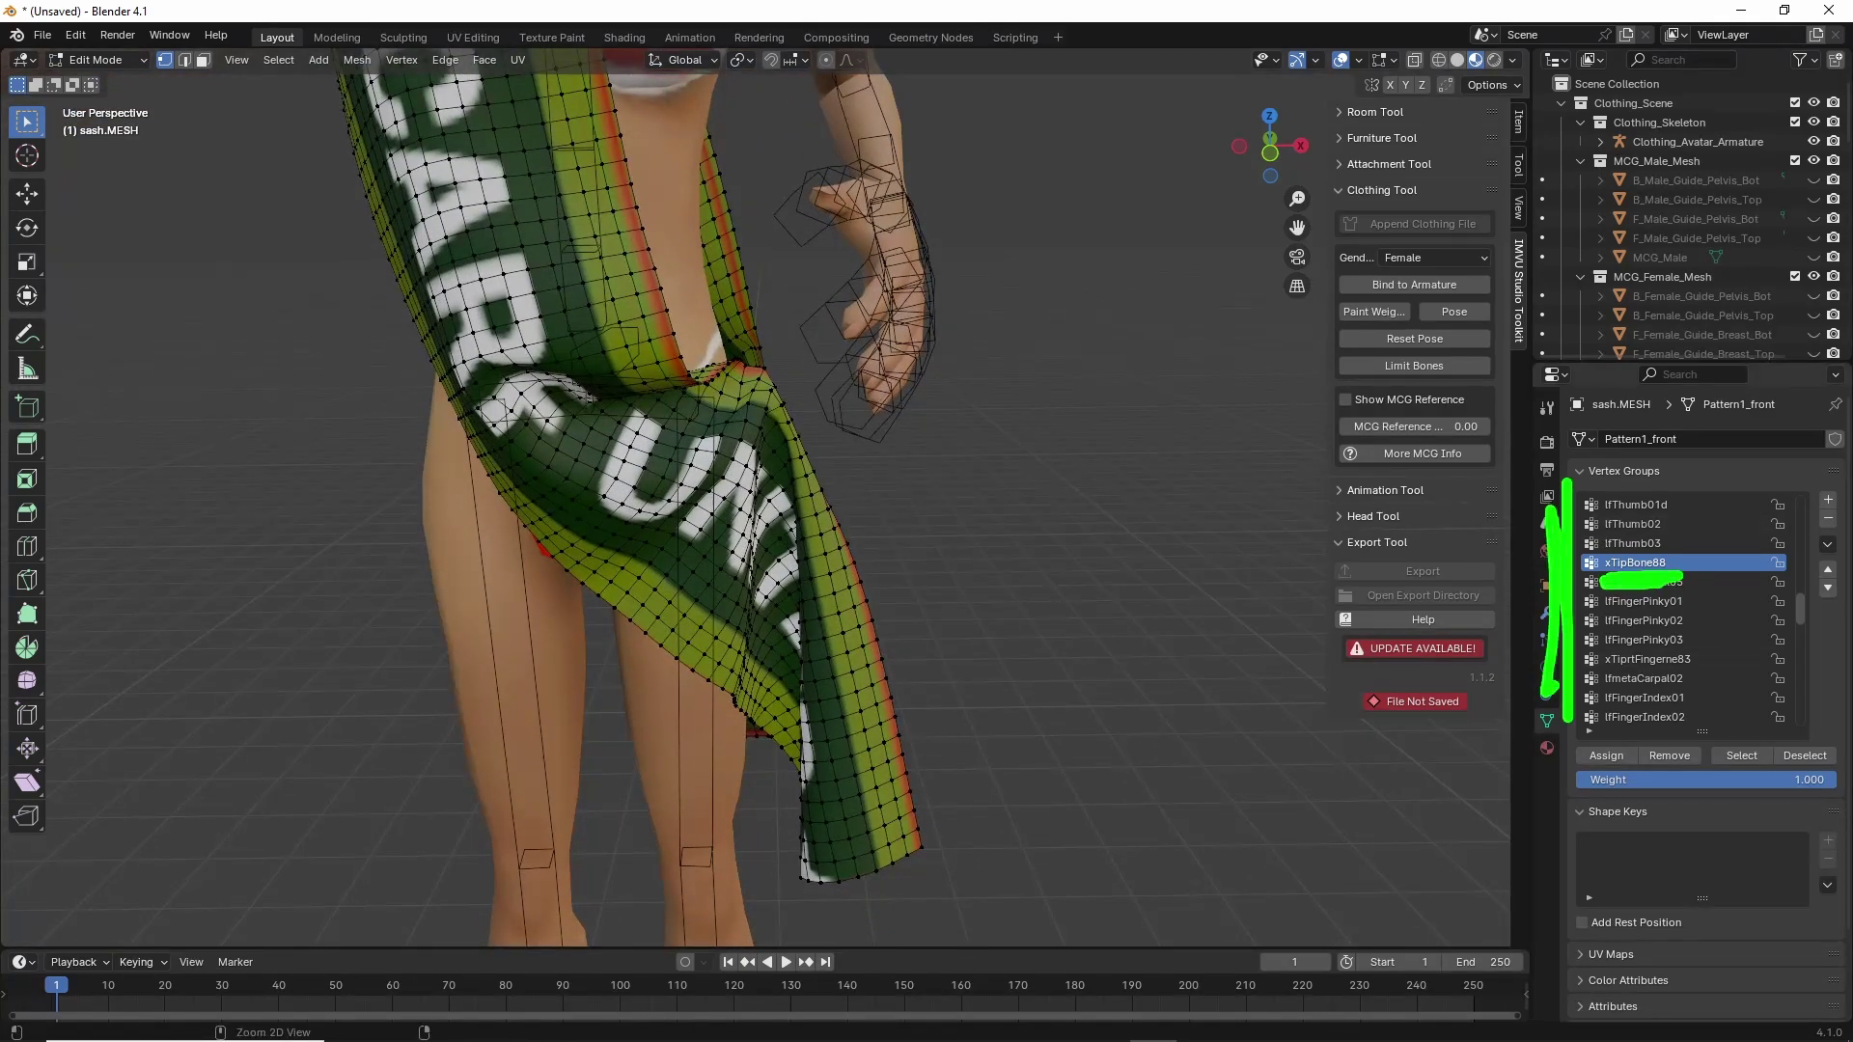
pyautogui.press('Escape')
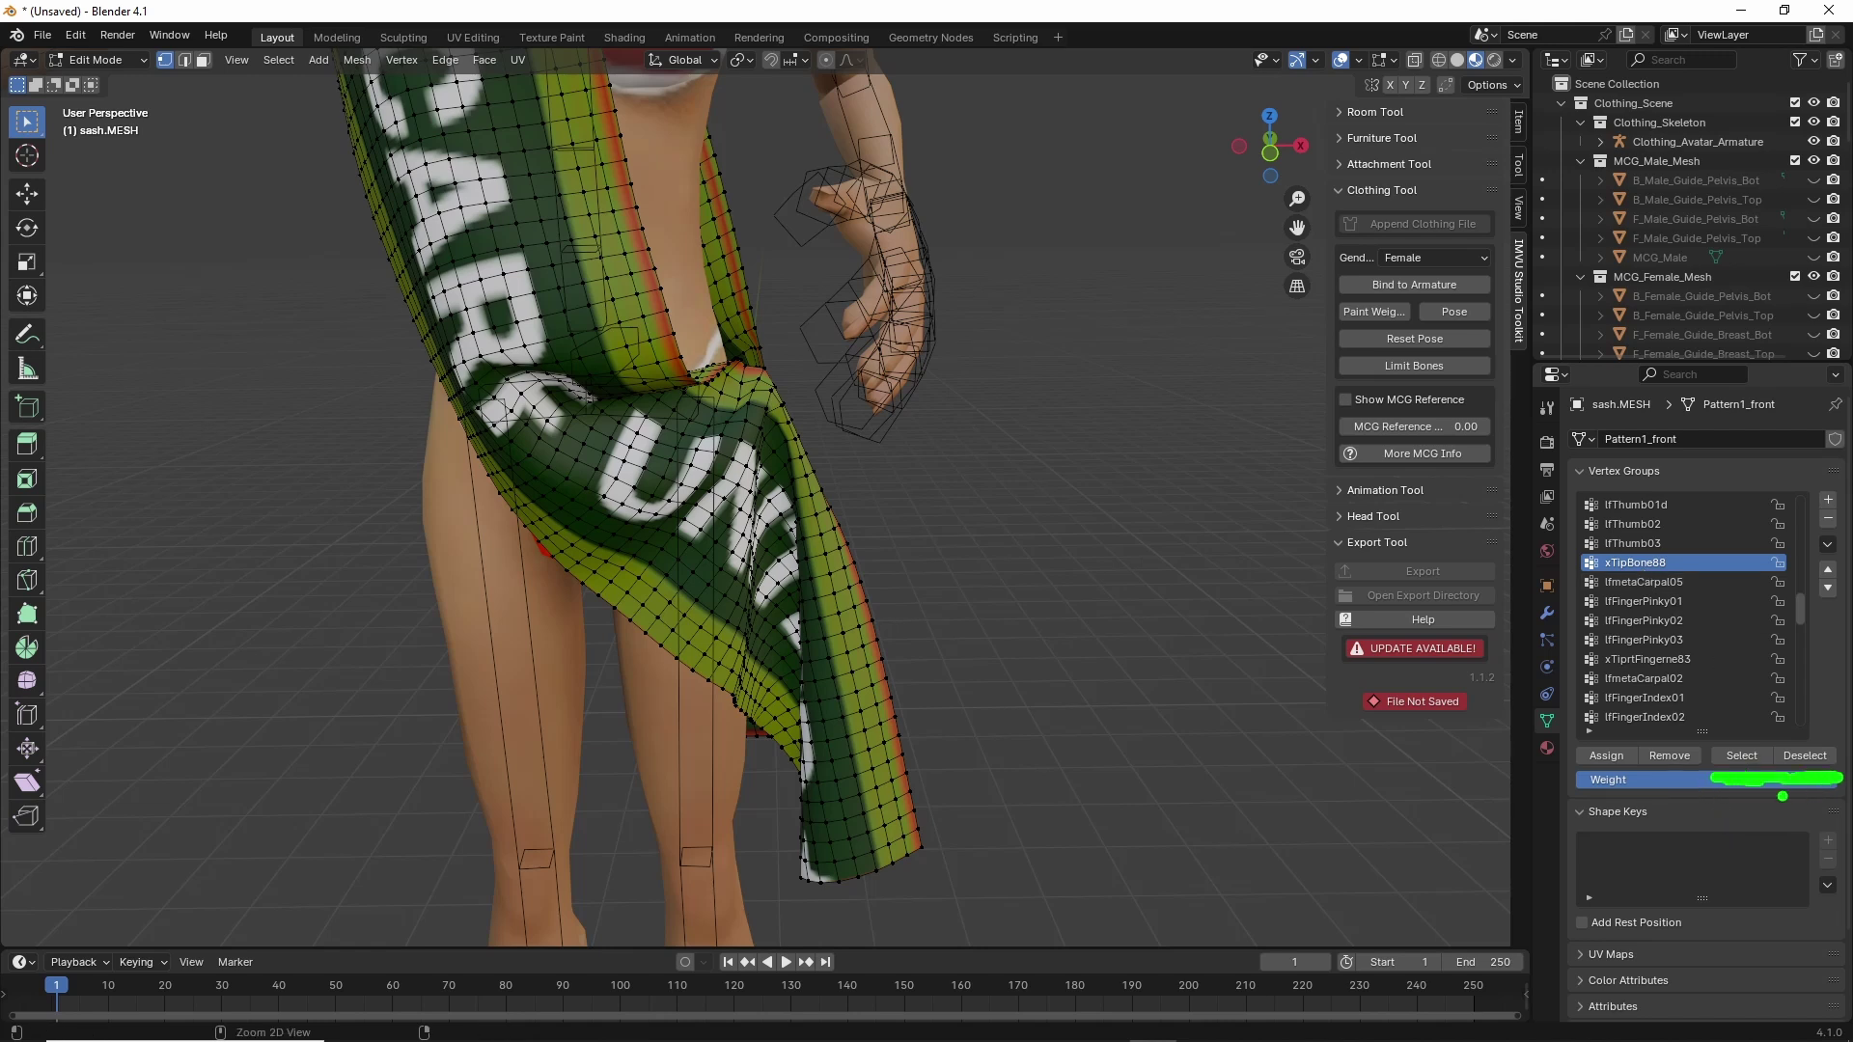
pyautogui.click(1741, 755)
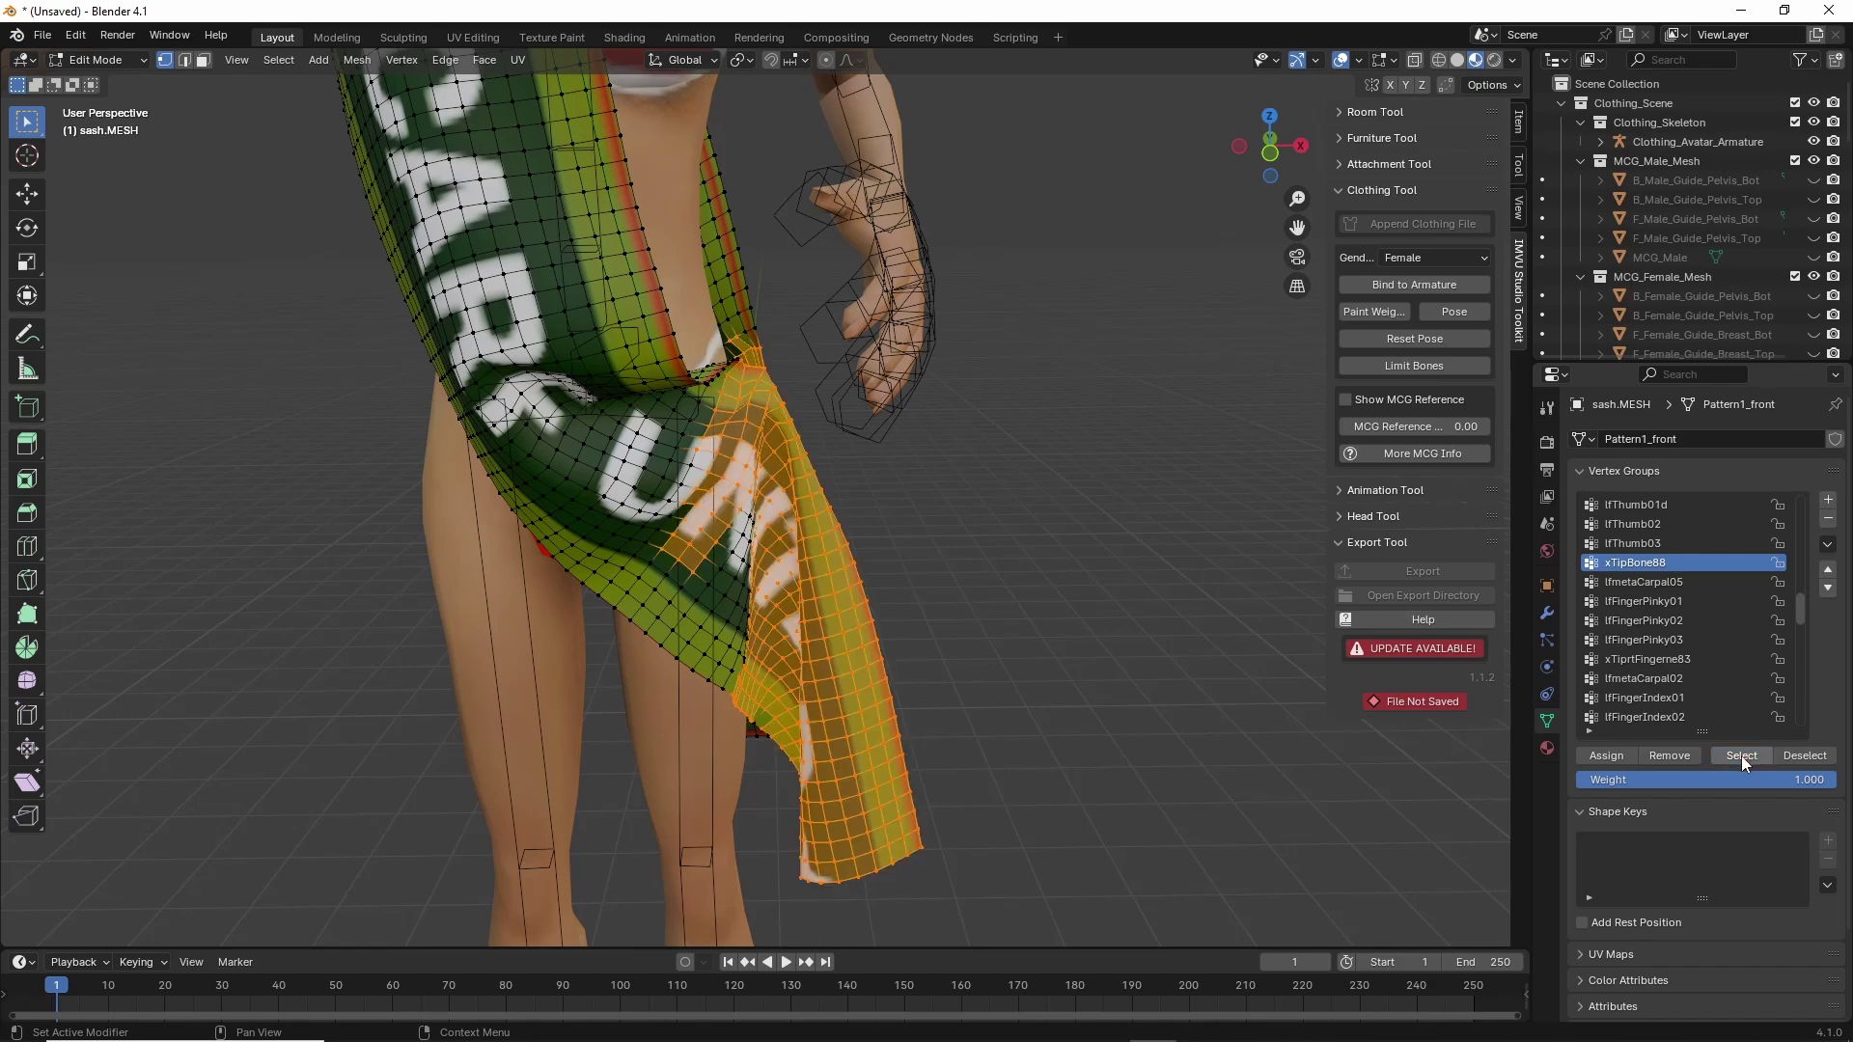
pyautogui.moveTo(869, 713)
pyautogui.mouseDown(button='middle')
pyautogui.moveTo(626, 710)
pyautogui.moveTo(857, 675)
pyautogui.moveTo(865, 696)
pyautogui.mouseUp(button='middle')
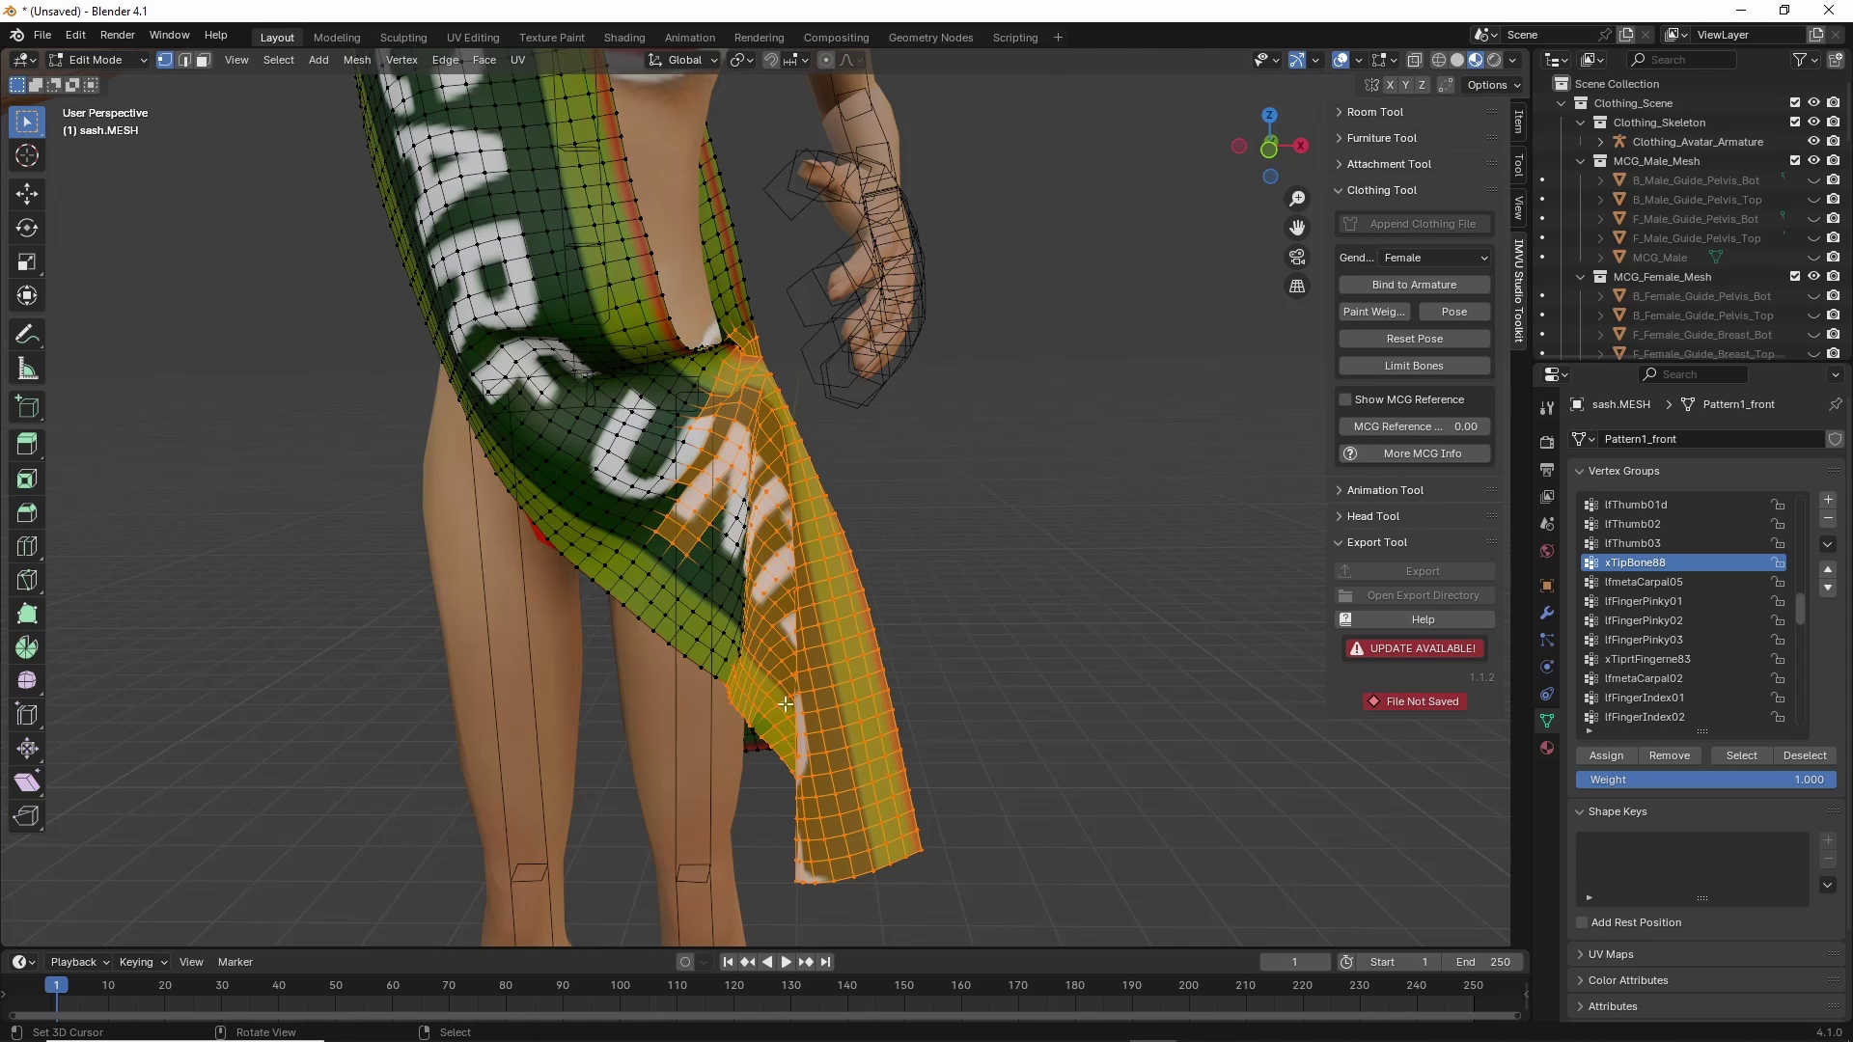
pyautogui.moveTo(791, 650)
pyautogui.mouseDown(button='middle')
pyautogui.moveTo(761, 650)
pyautogui.moveTo(804, 646)
pyautogui.mouseUp(button='middle')
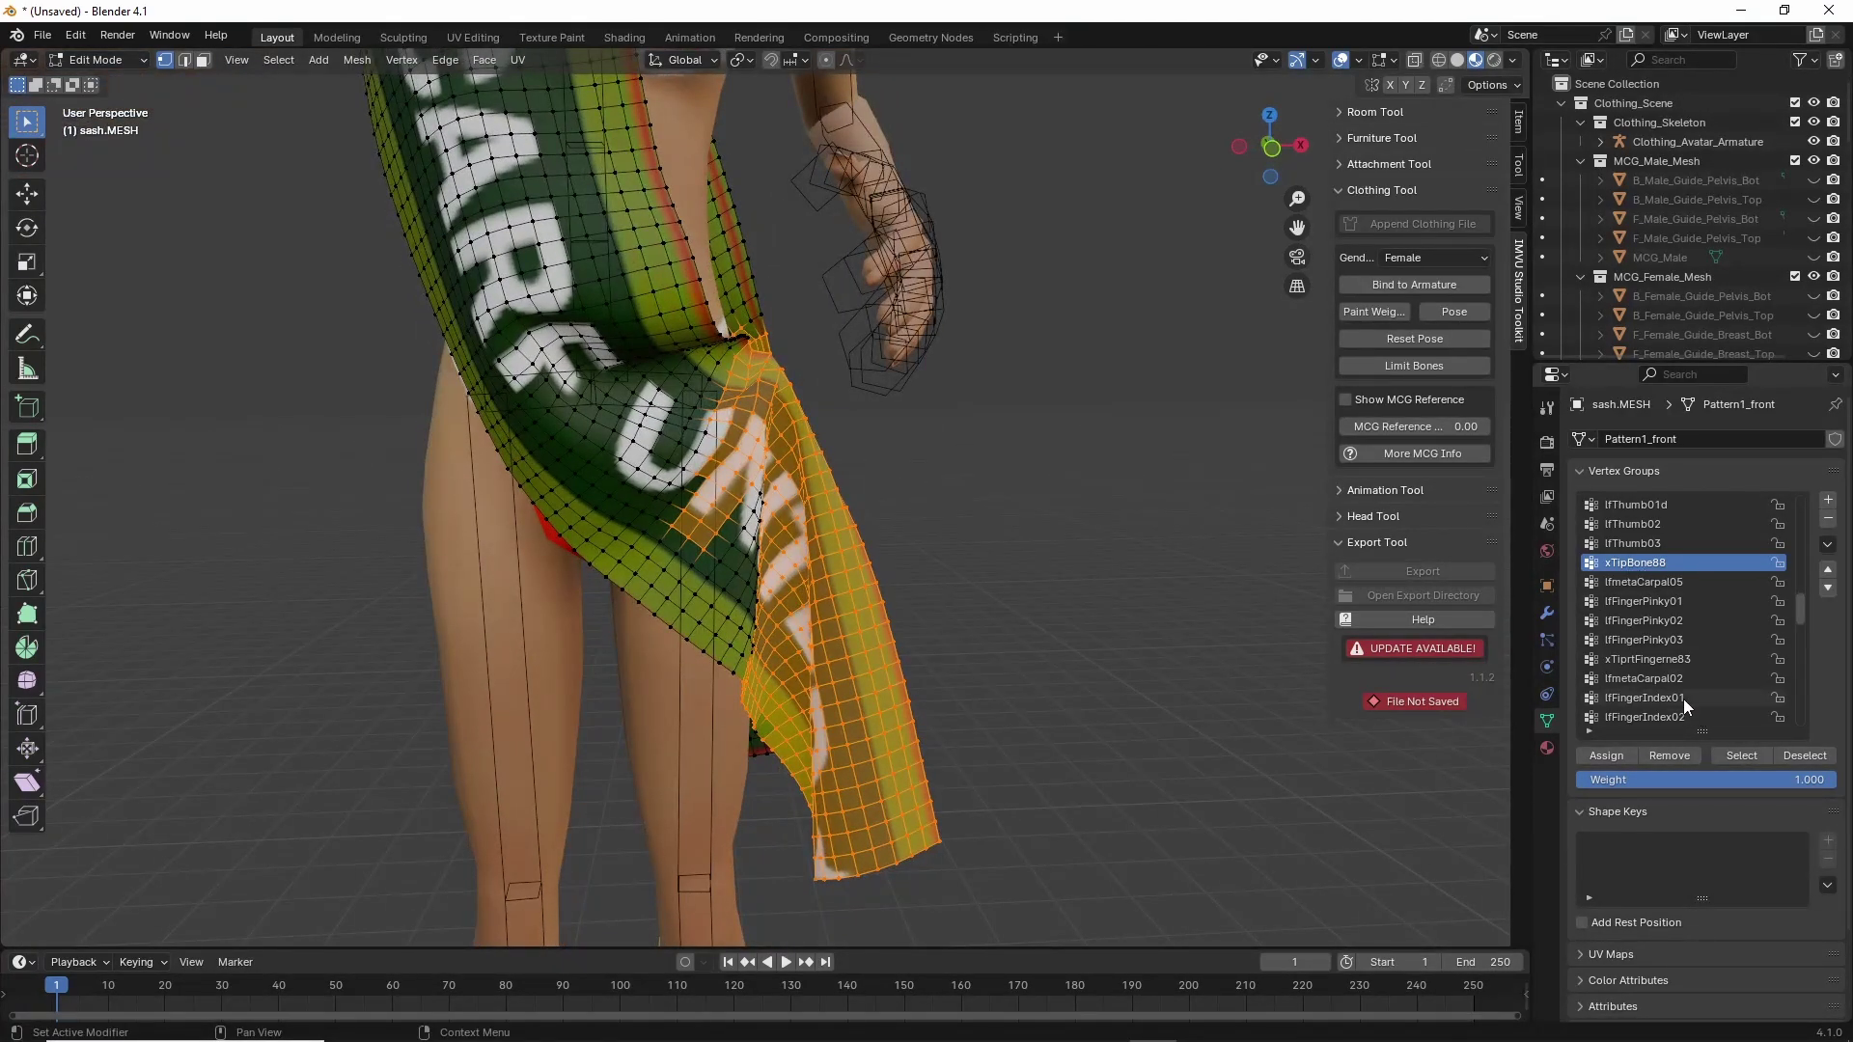
pyautogui.click(1675, 756)
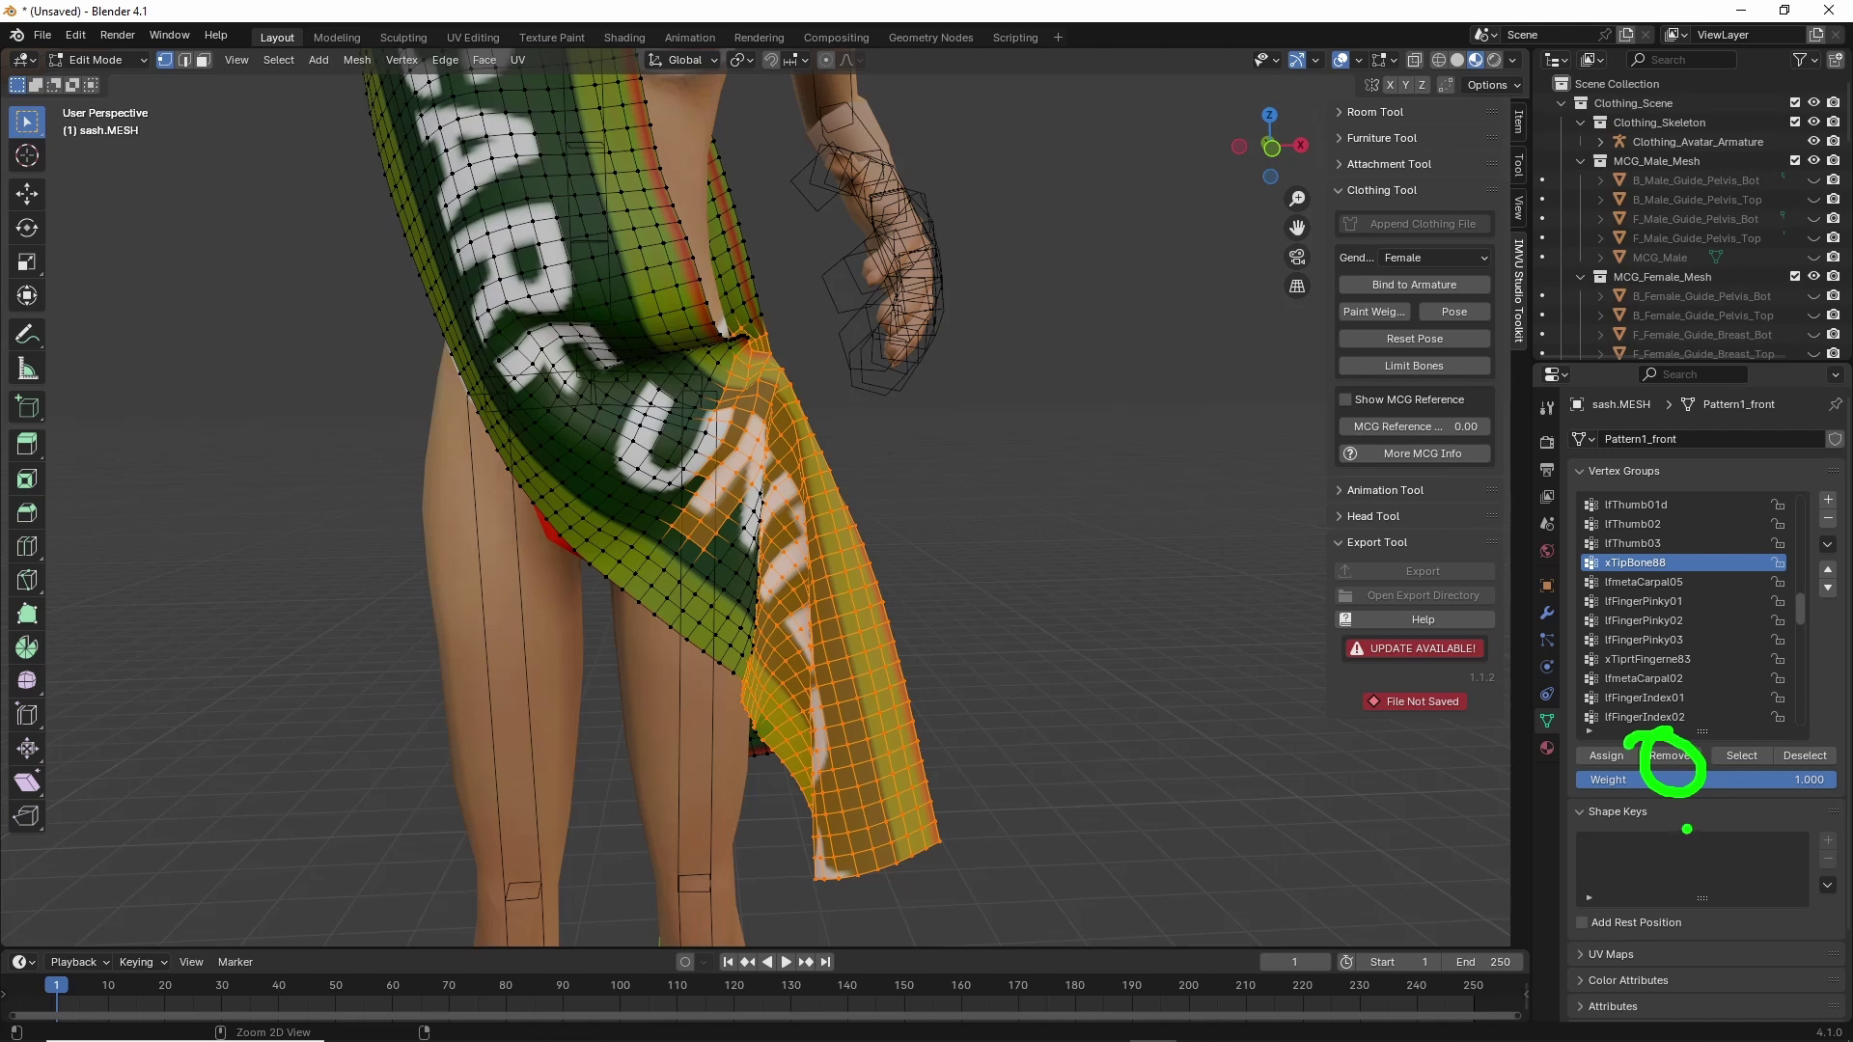
pyautogui.click(1670, 756)
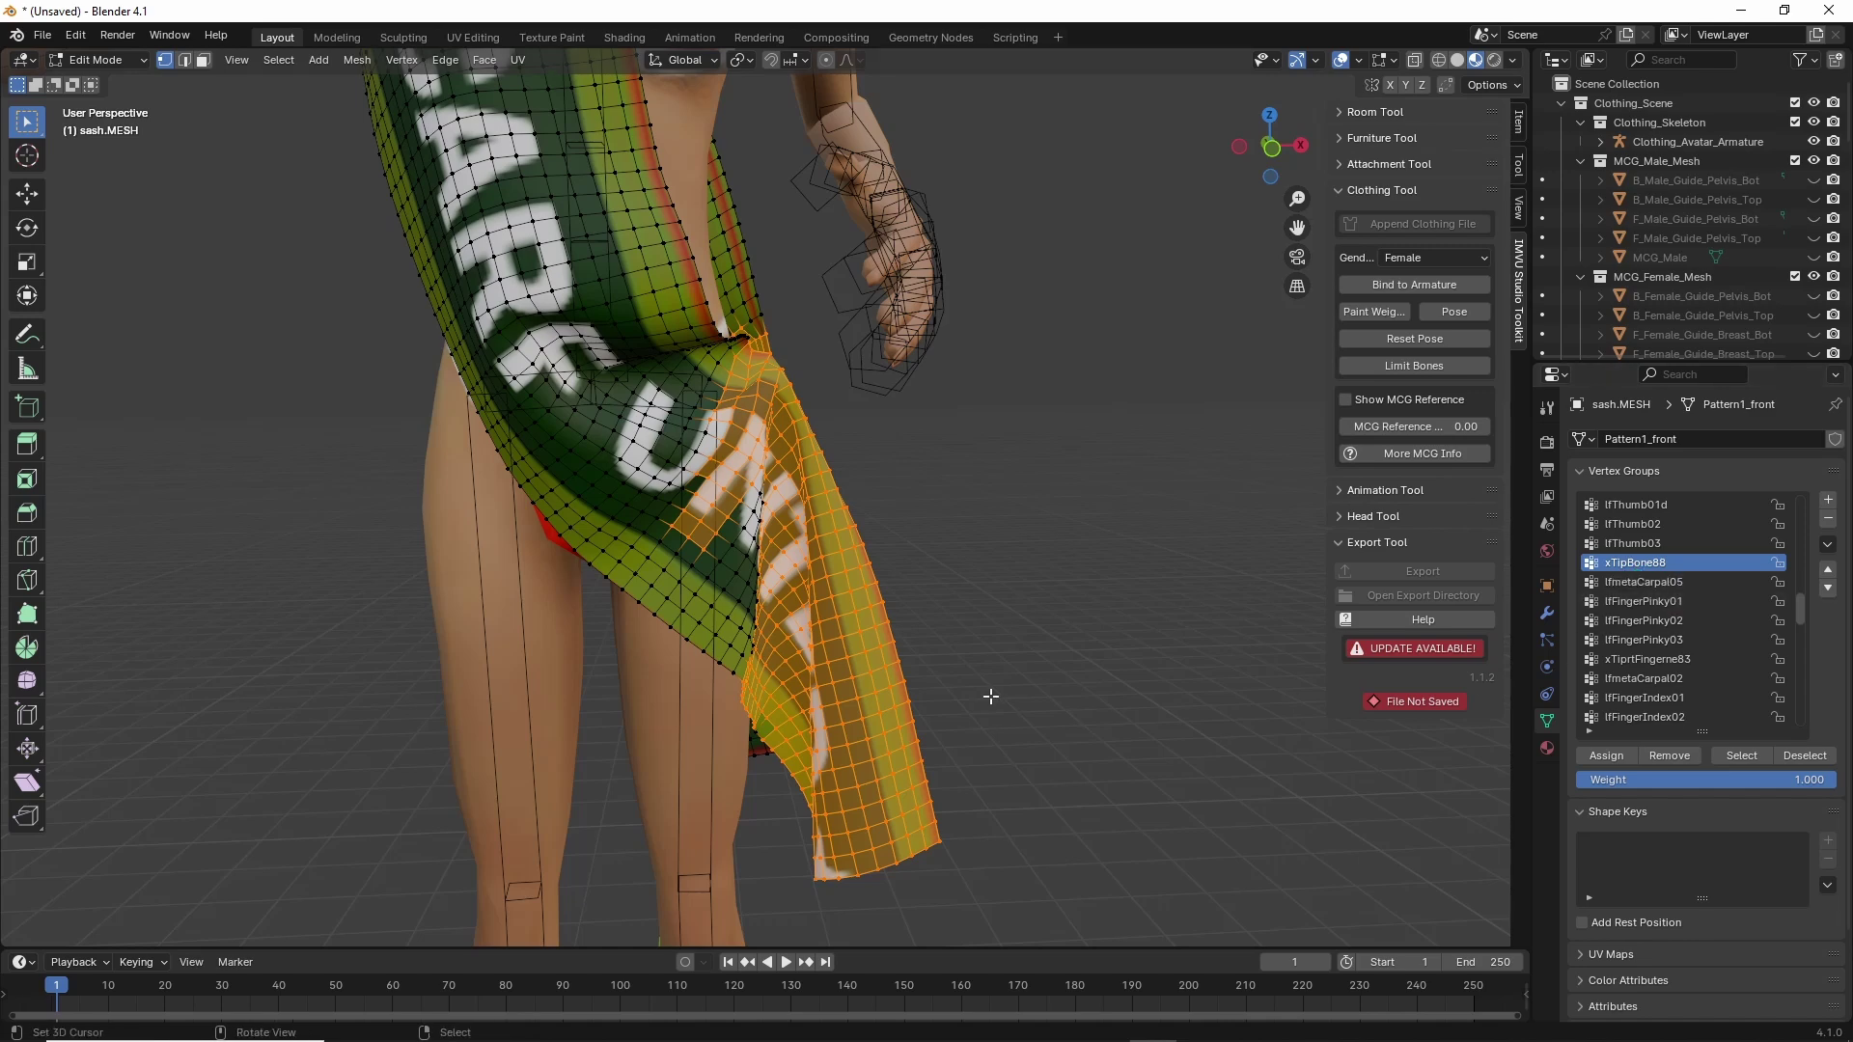
# Clear the mesh selection and check the xTipBone88 group for any vertices still assigned to it.
pyautogui.click(277, 61)
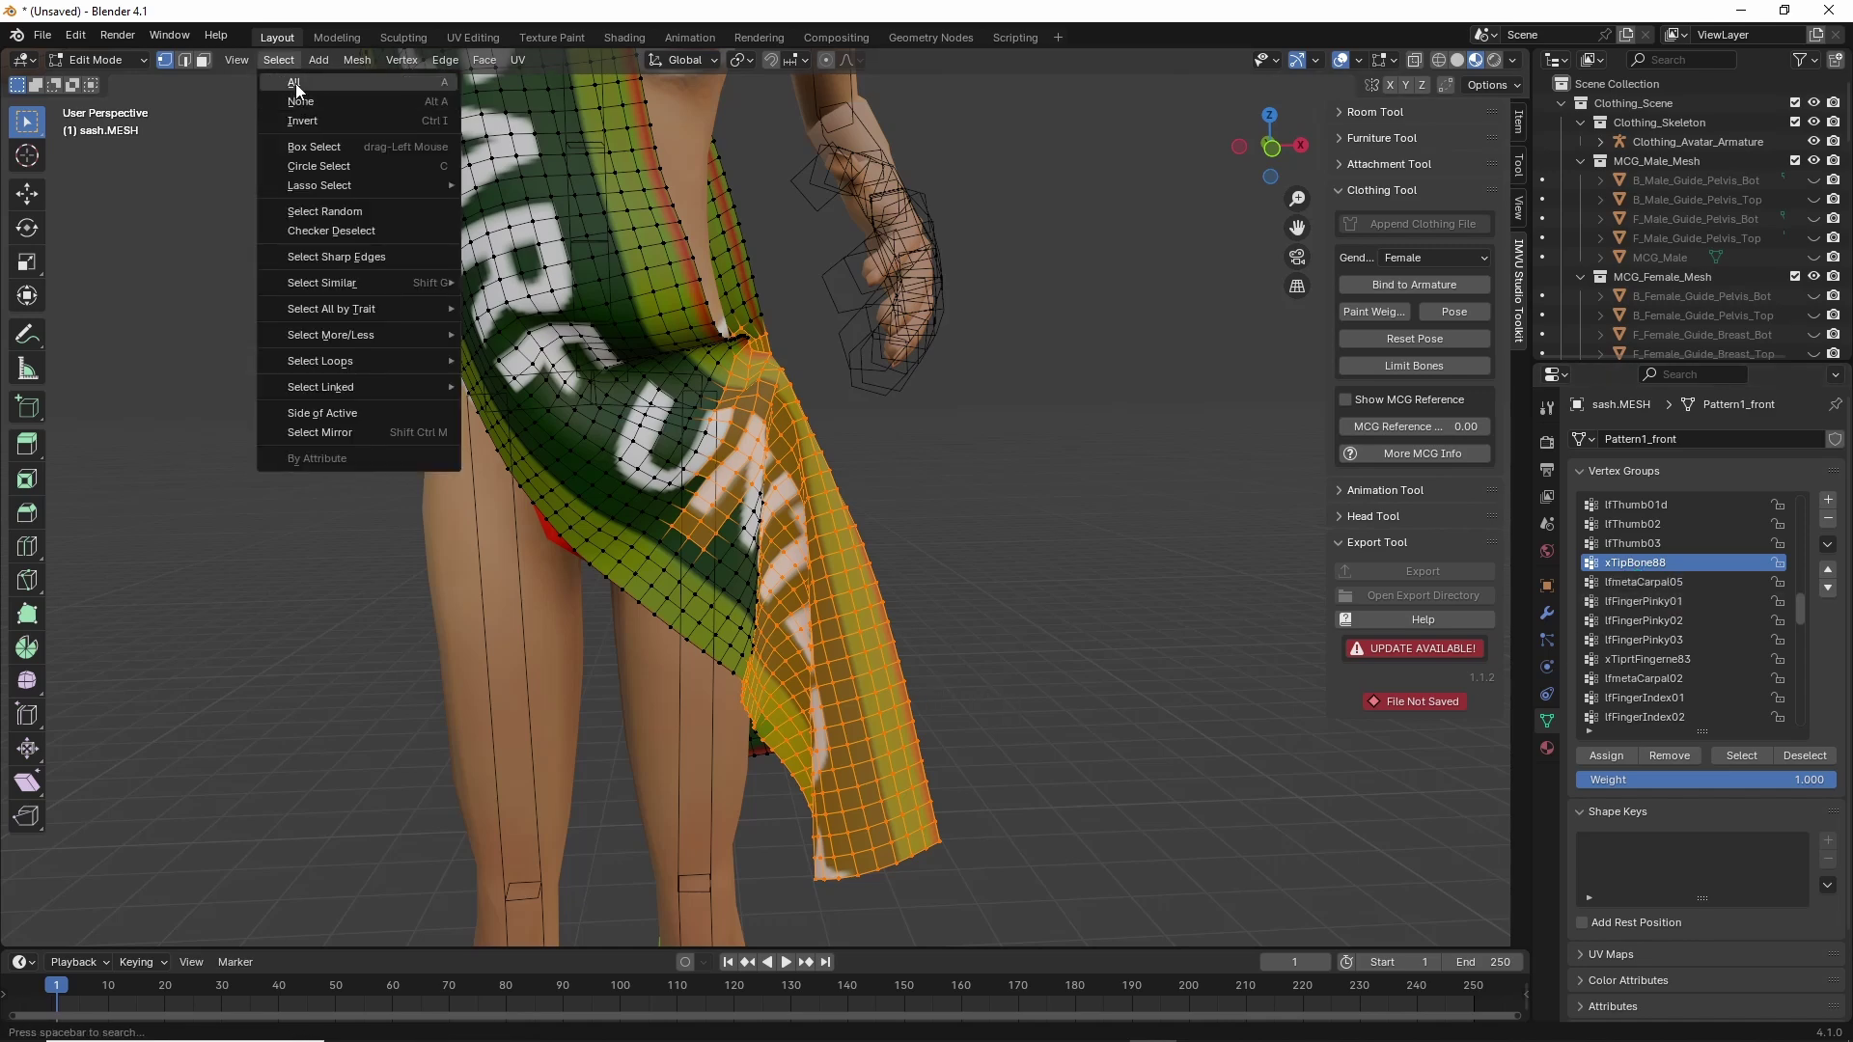
pyautogui.click(296, 84)
pyautogui.click(277, 61)
pyautogui.click(295, 102)
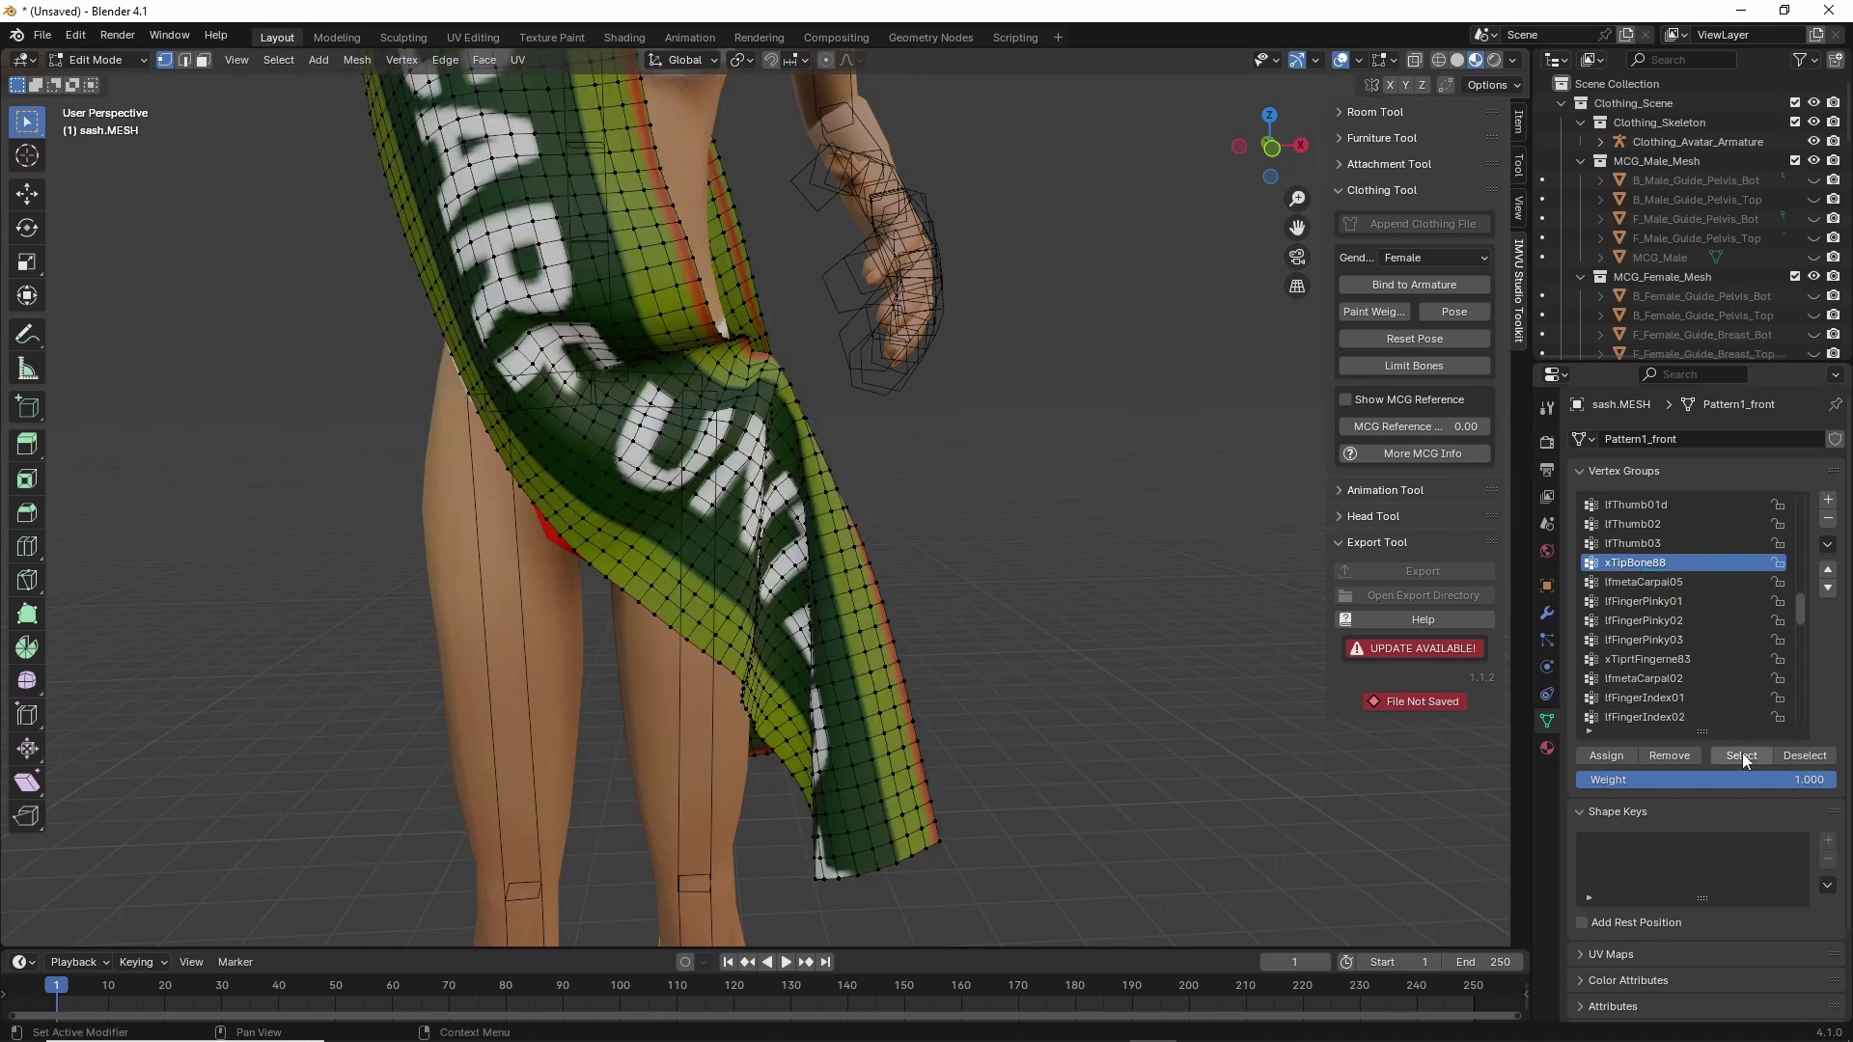
pyautogui.moveTo(898, 612)
pyautogui.mouseDown(button='middle')
pyautogui.moveTo(789, 614)
pyautogui.moveTo(907, 611)
pyautogui.moveTo(875, 609)
pyautogui.mouseUp(button='middle')
pyautogui.scroll(-1, 875, 609)
pyautogui.keyDown('shift'); pyautogui.moveTo(743, 465); pyautogui.dragTo(839, 529, button='middle'); pyautogui.keyUp('shift')
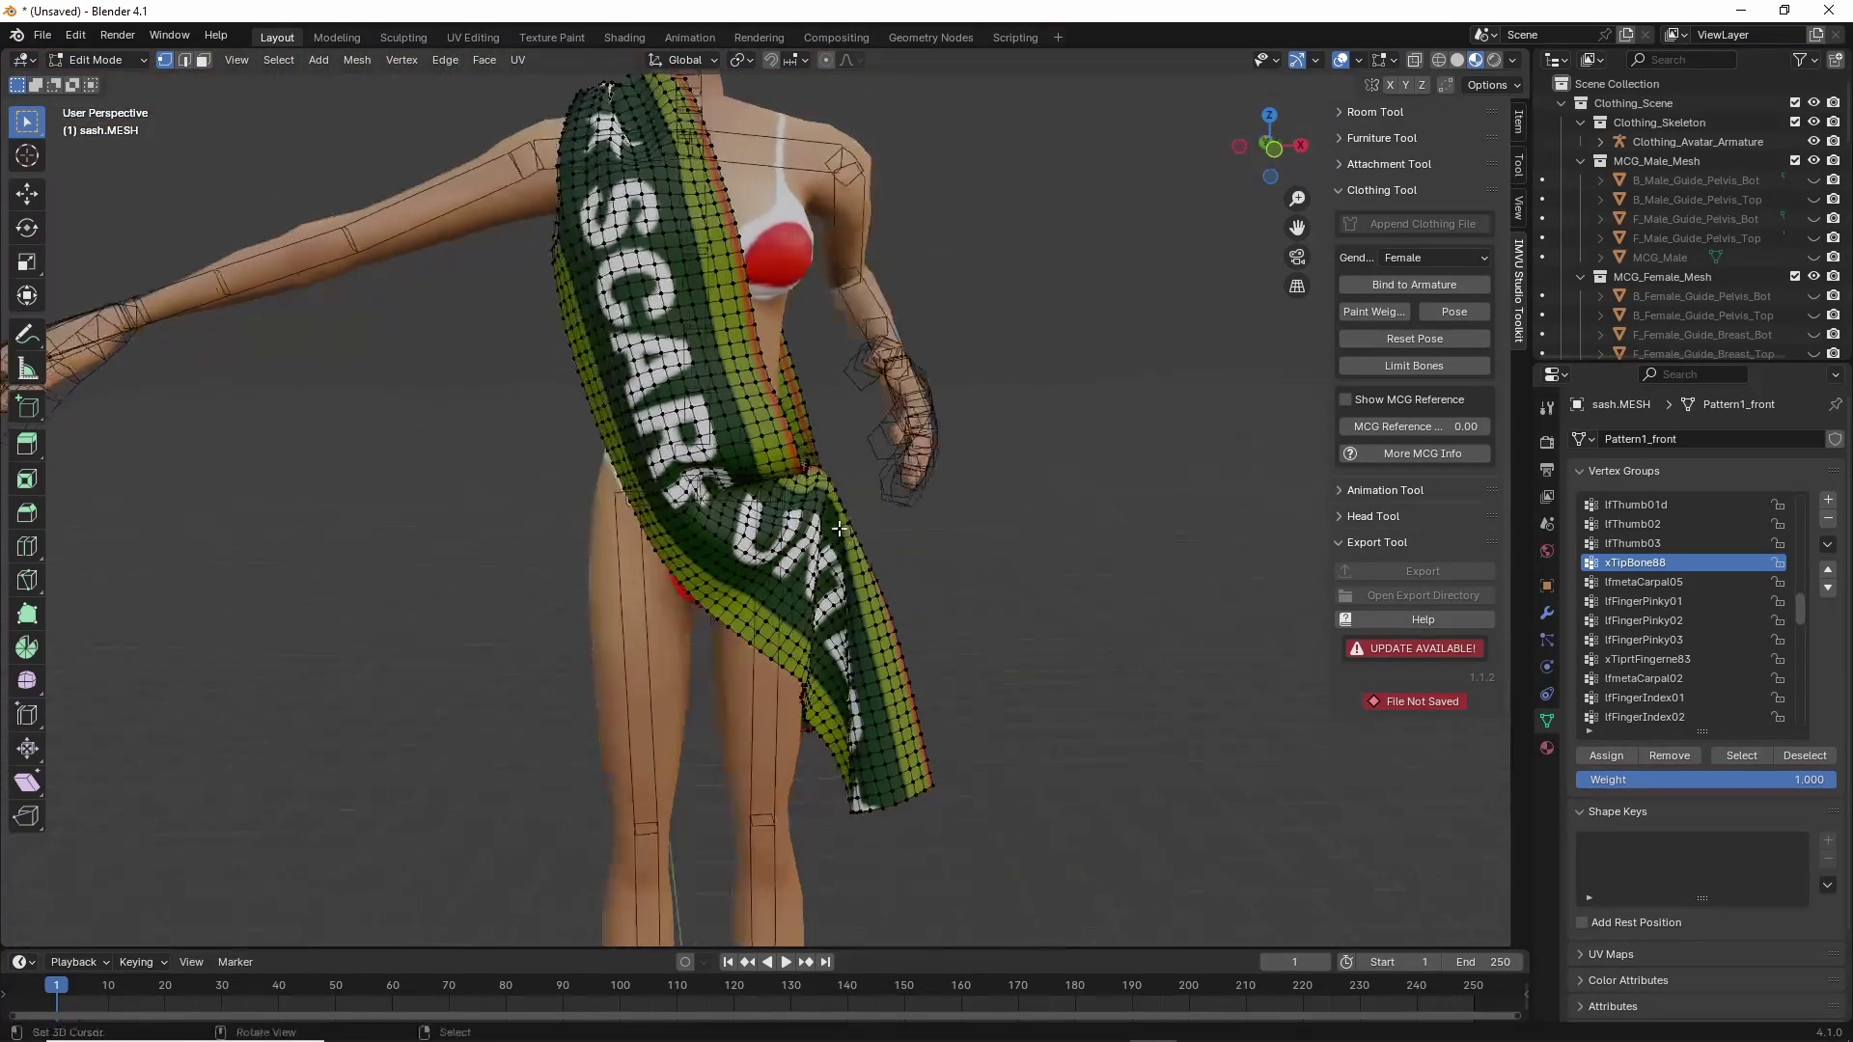
# Return the sash to Object Mode and reopen the armature for posing.
pyautogui.click(109, 62)
pyautogui.click(106, 83)
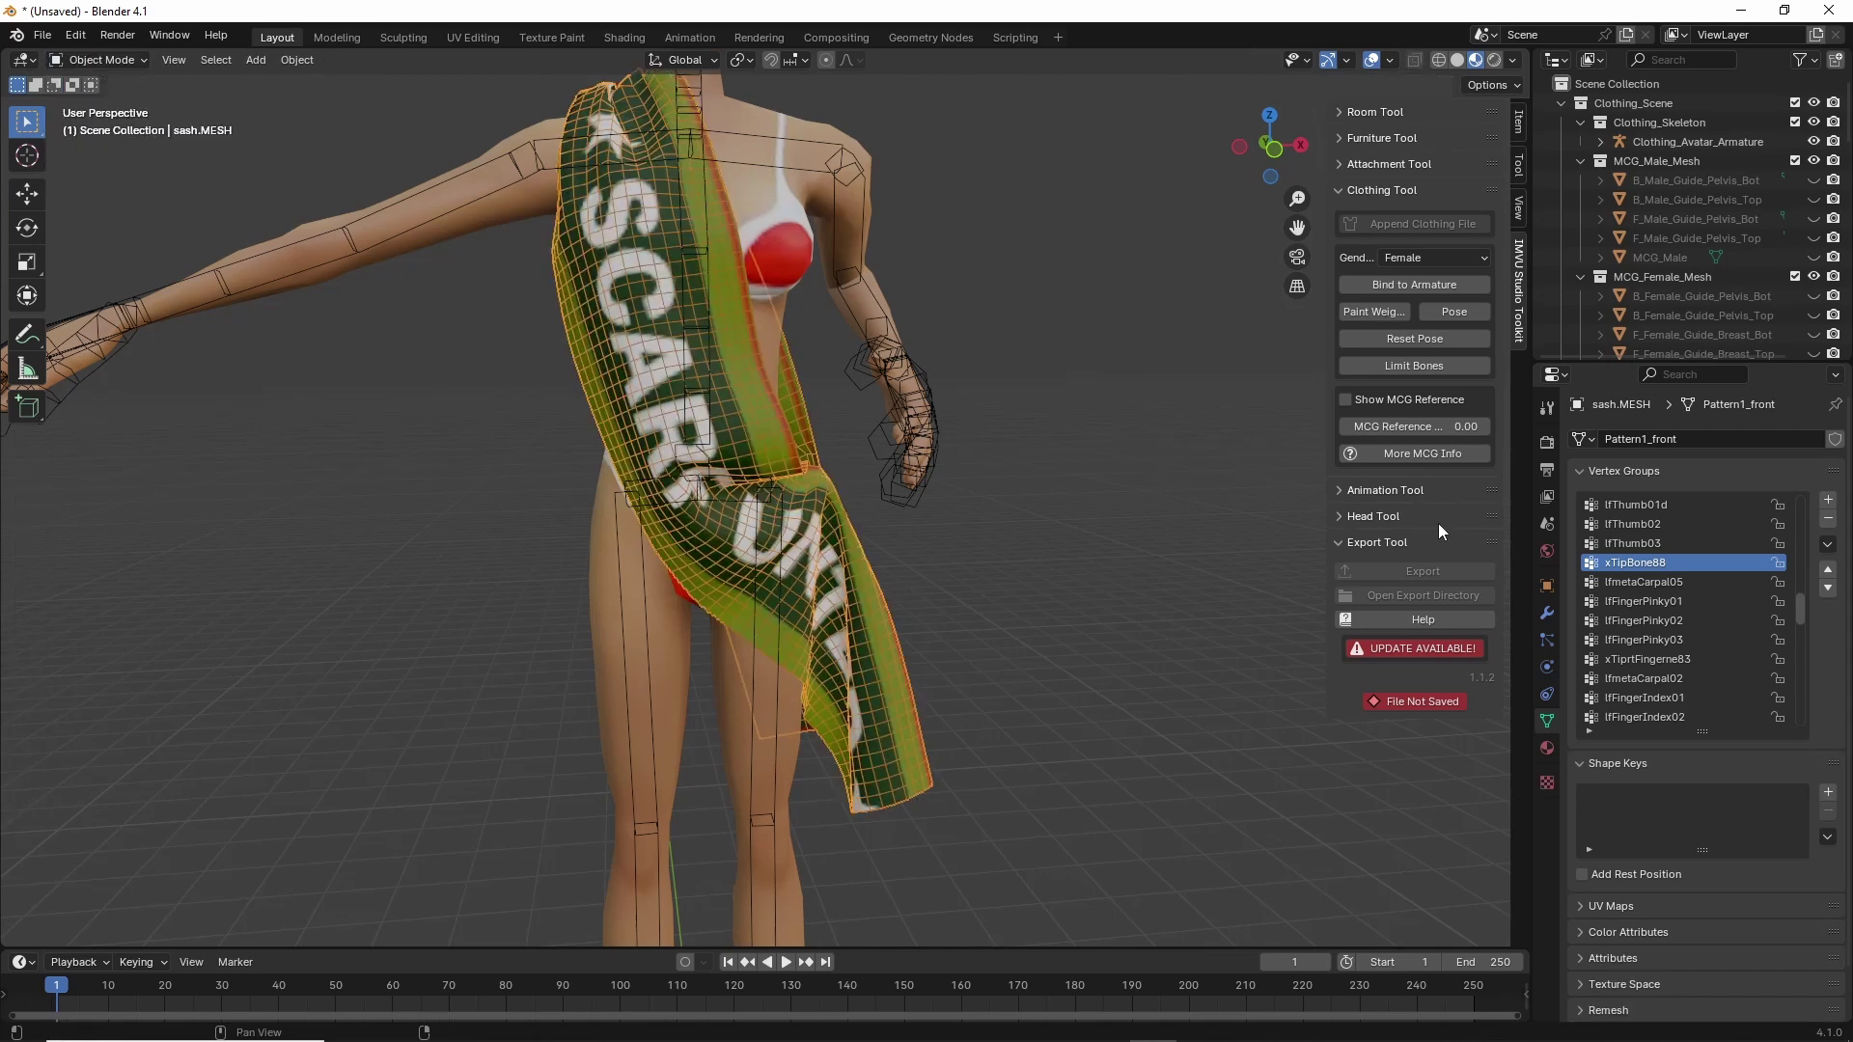
pyautogui.click(1453, 311)
# Test the sash's deformation by moving the left elbow bone in several directions, checking the tail from the front, side and back.
pyautogui.press('g')
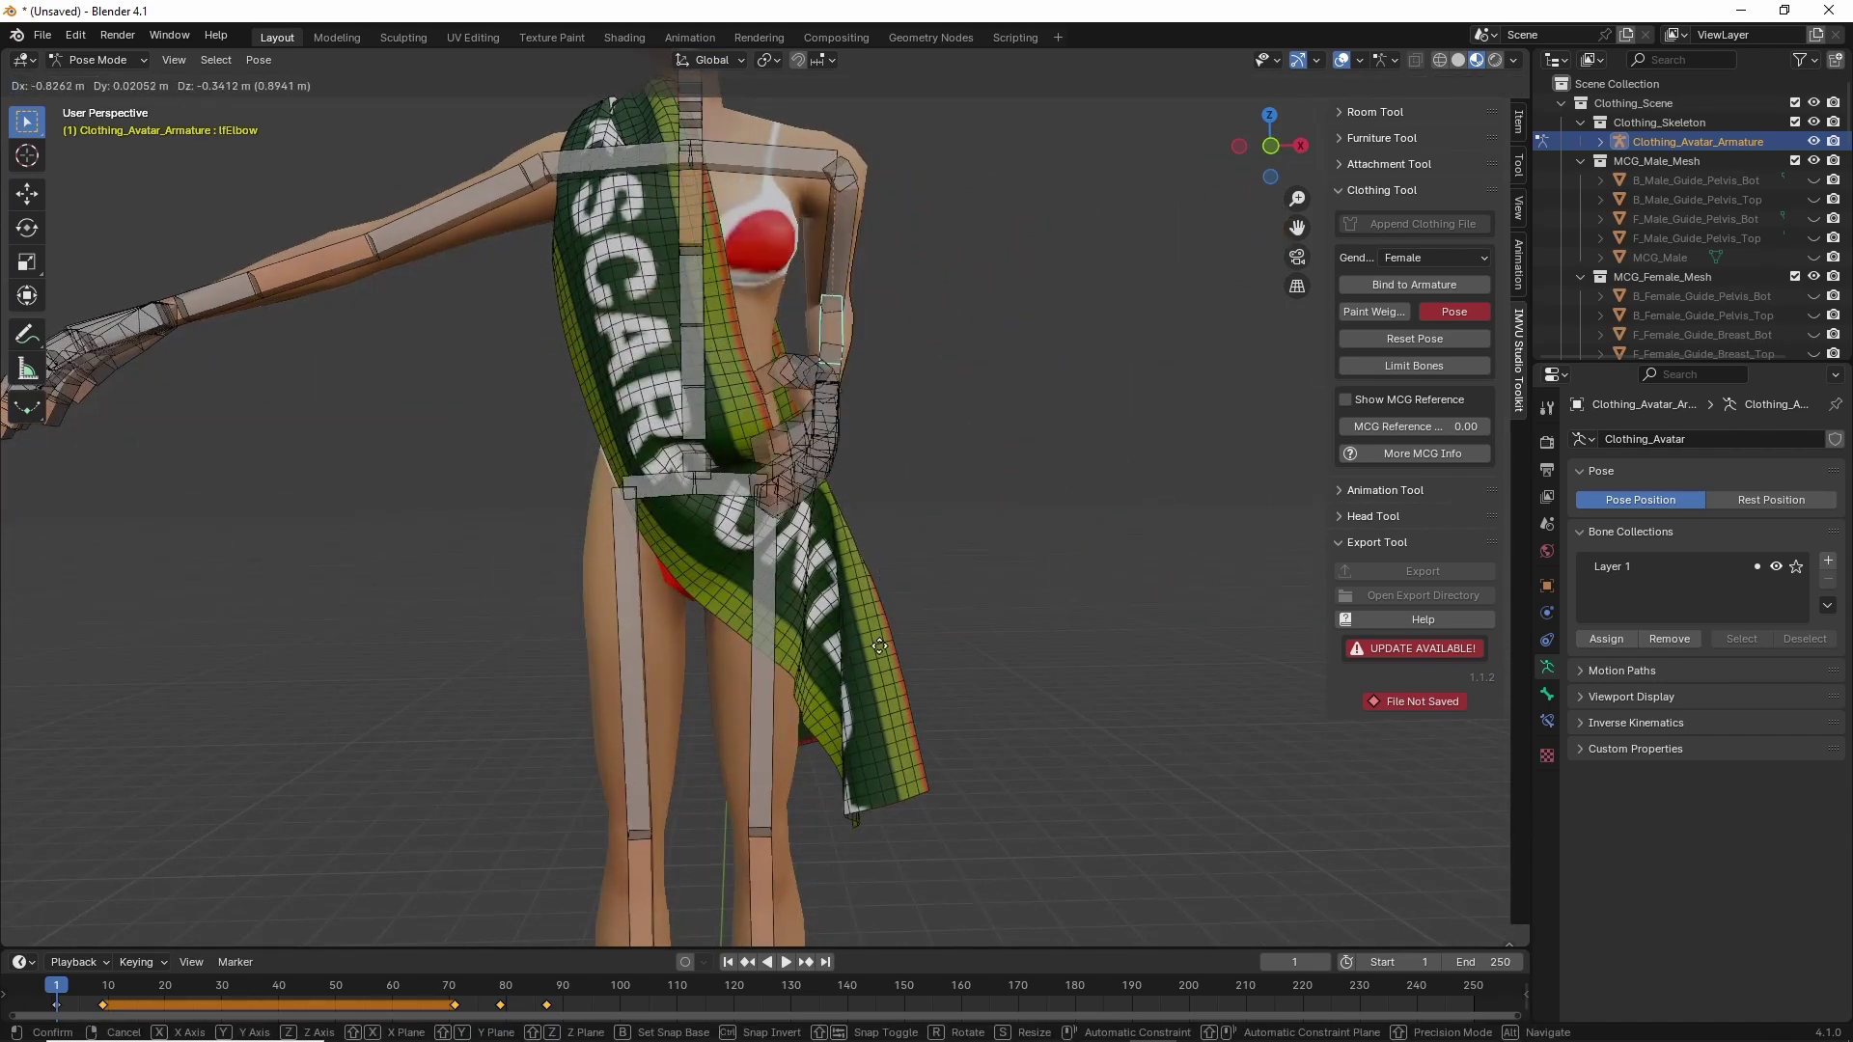
pyautogui.click(774, 669)
pyautogui.moveTo(774, 669); pyautogui.dragTo(862, 680, button='middle')
pyautogui.press('g')
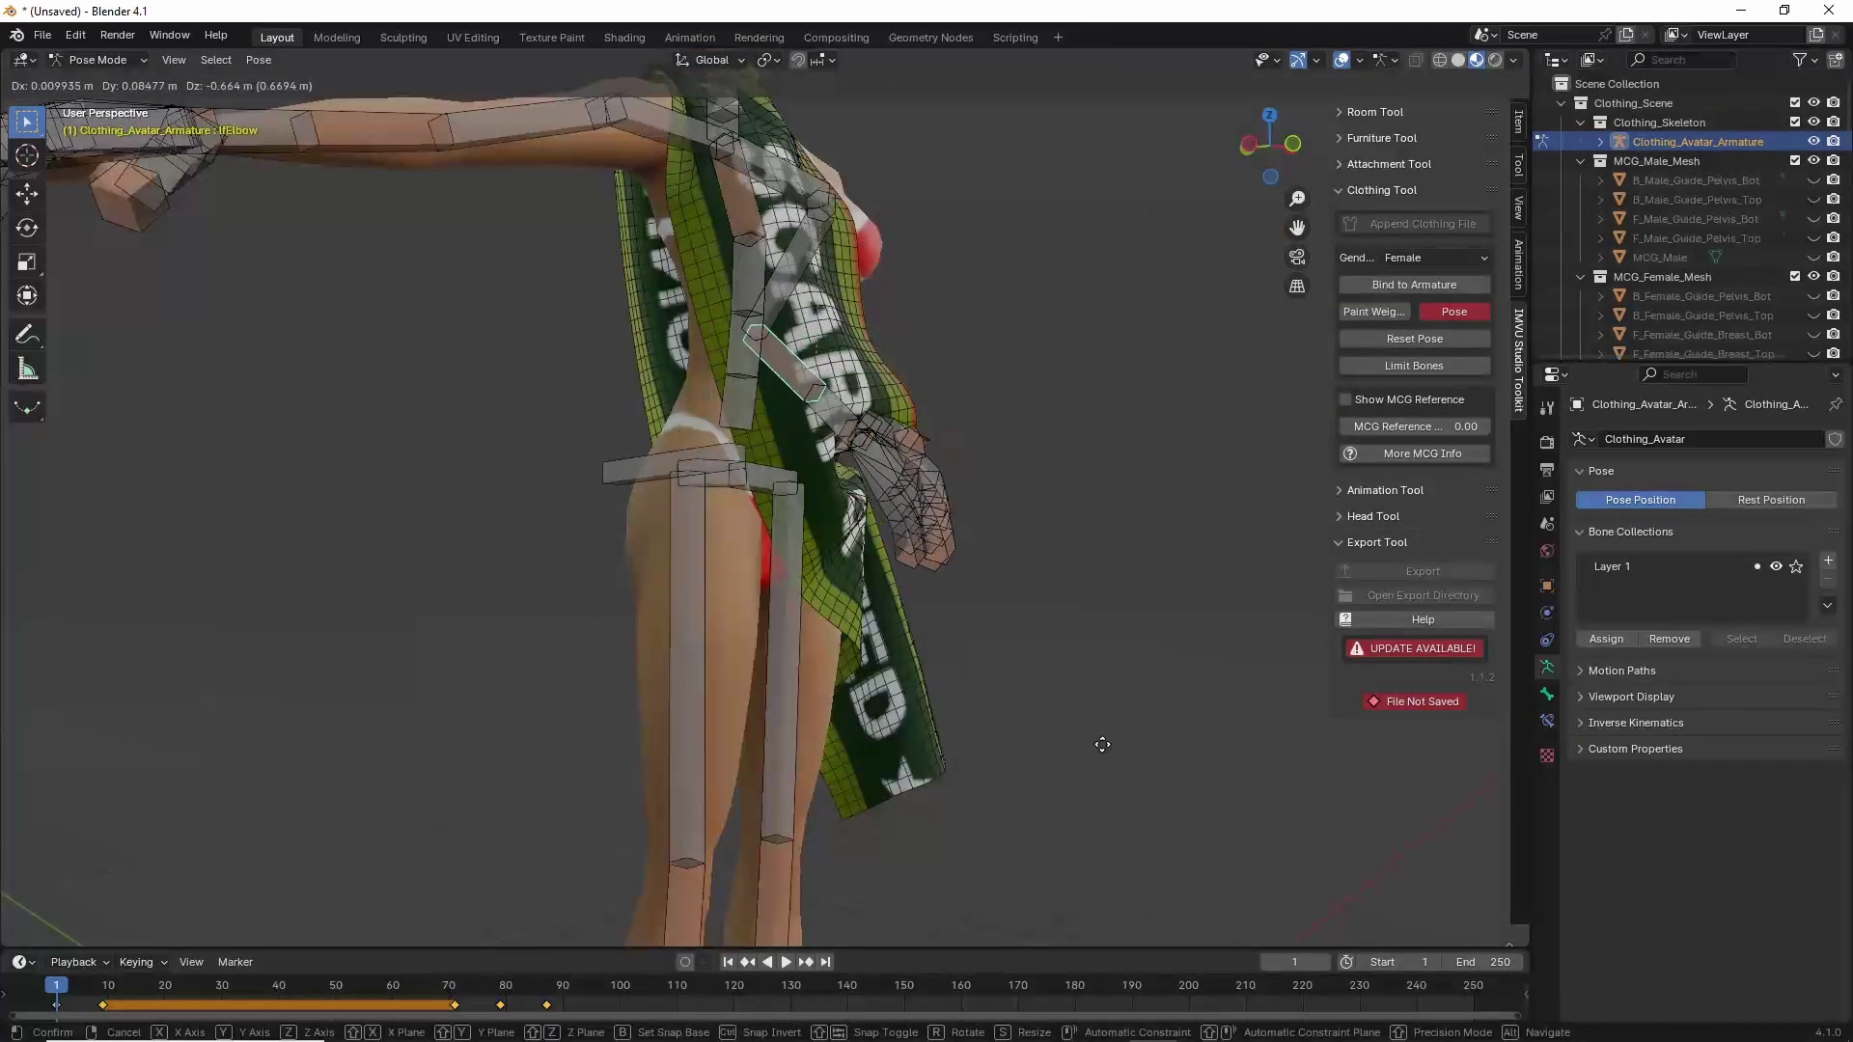
pyautogui.click(1199, 711)
pyautogui.moveTo(1199, 710); pyautogui.dragTo(822, 680, button='middle')
pyautogui.keyDown('ctrl'); pyautogui.moveTo(808, 801); pyautogui.dragTo(791, 541, button='middle'); pyautogui.keyUp('ctrl')
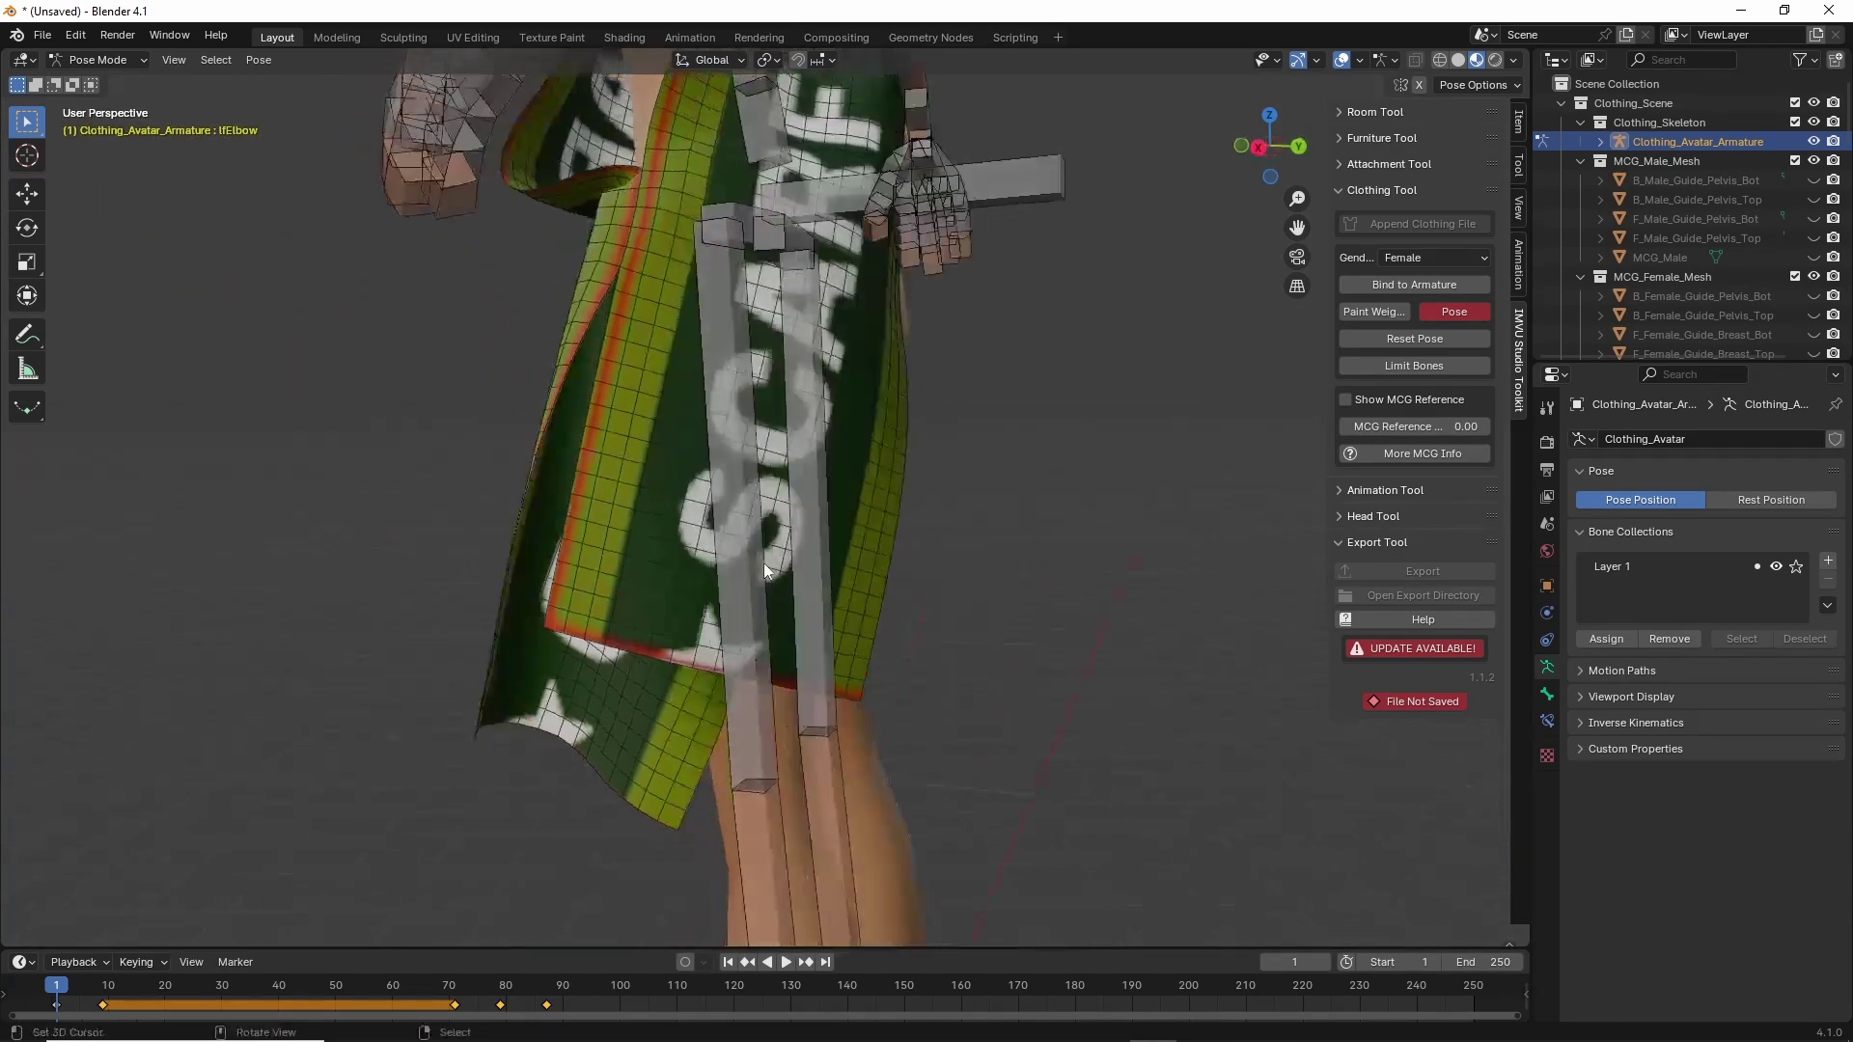
pyautogui.press('g')
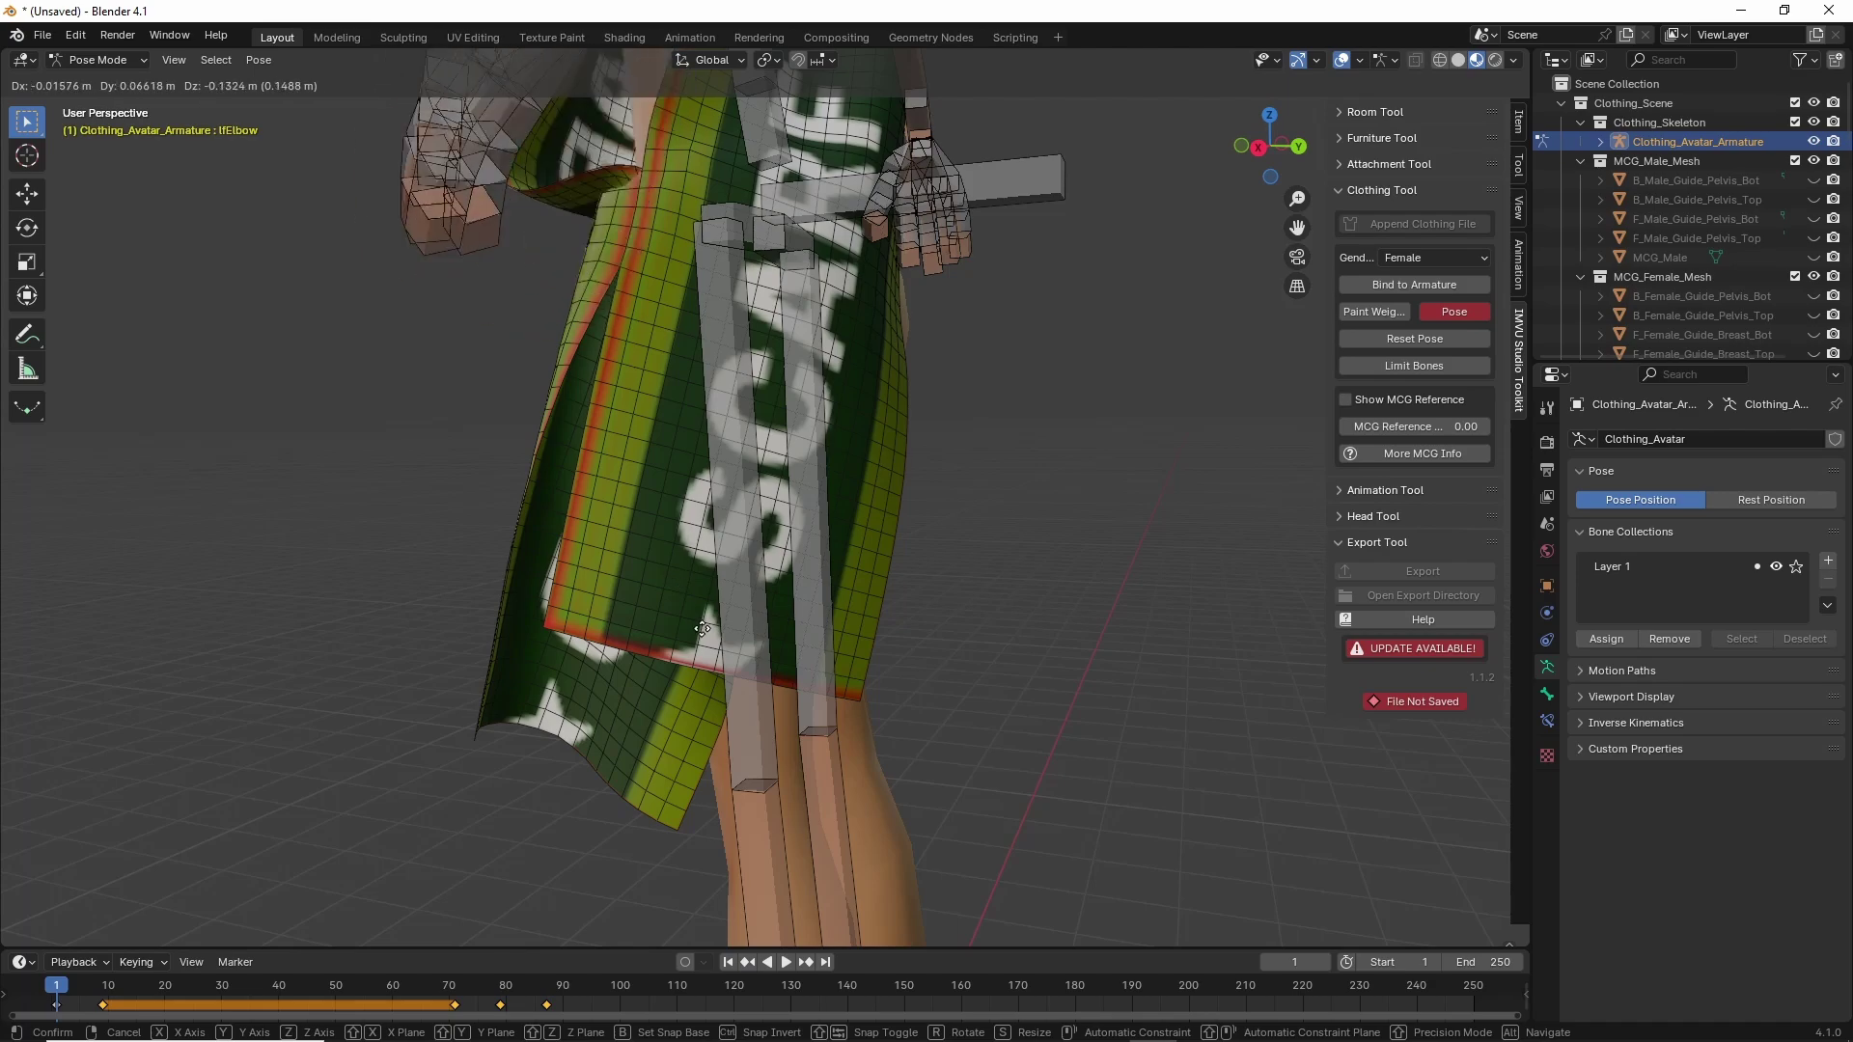
pyautogui.click(745, 618)
pyautogui.moveTo(744, 610); pyautogui.dragTo(819, 512, button='middle')
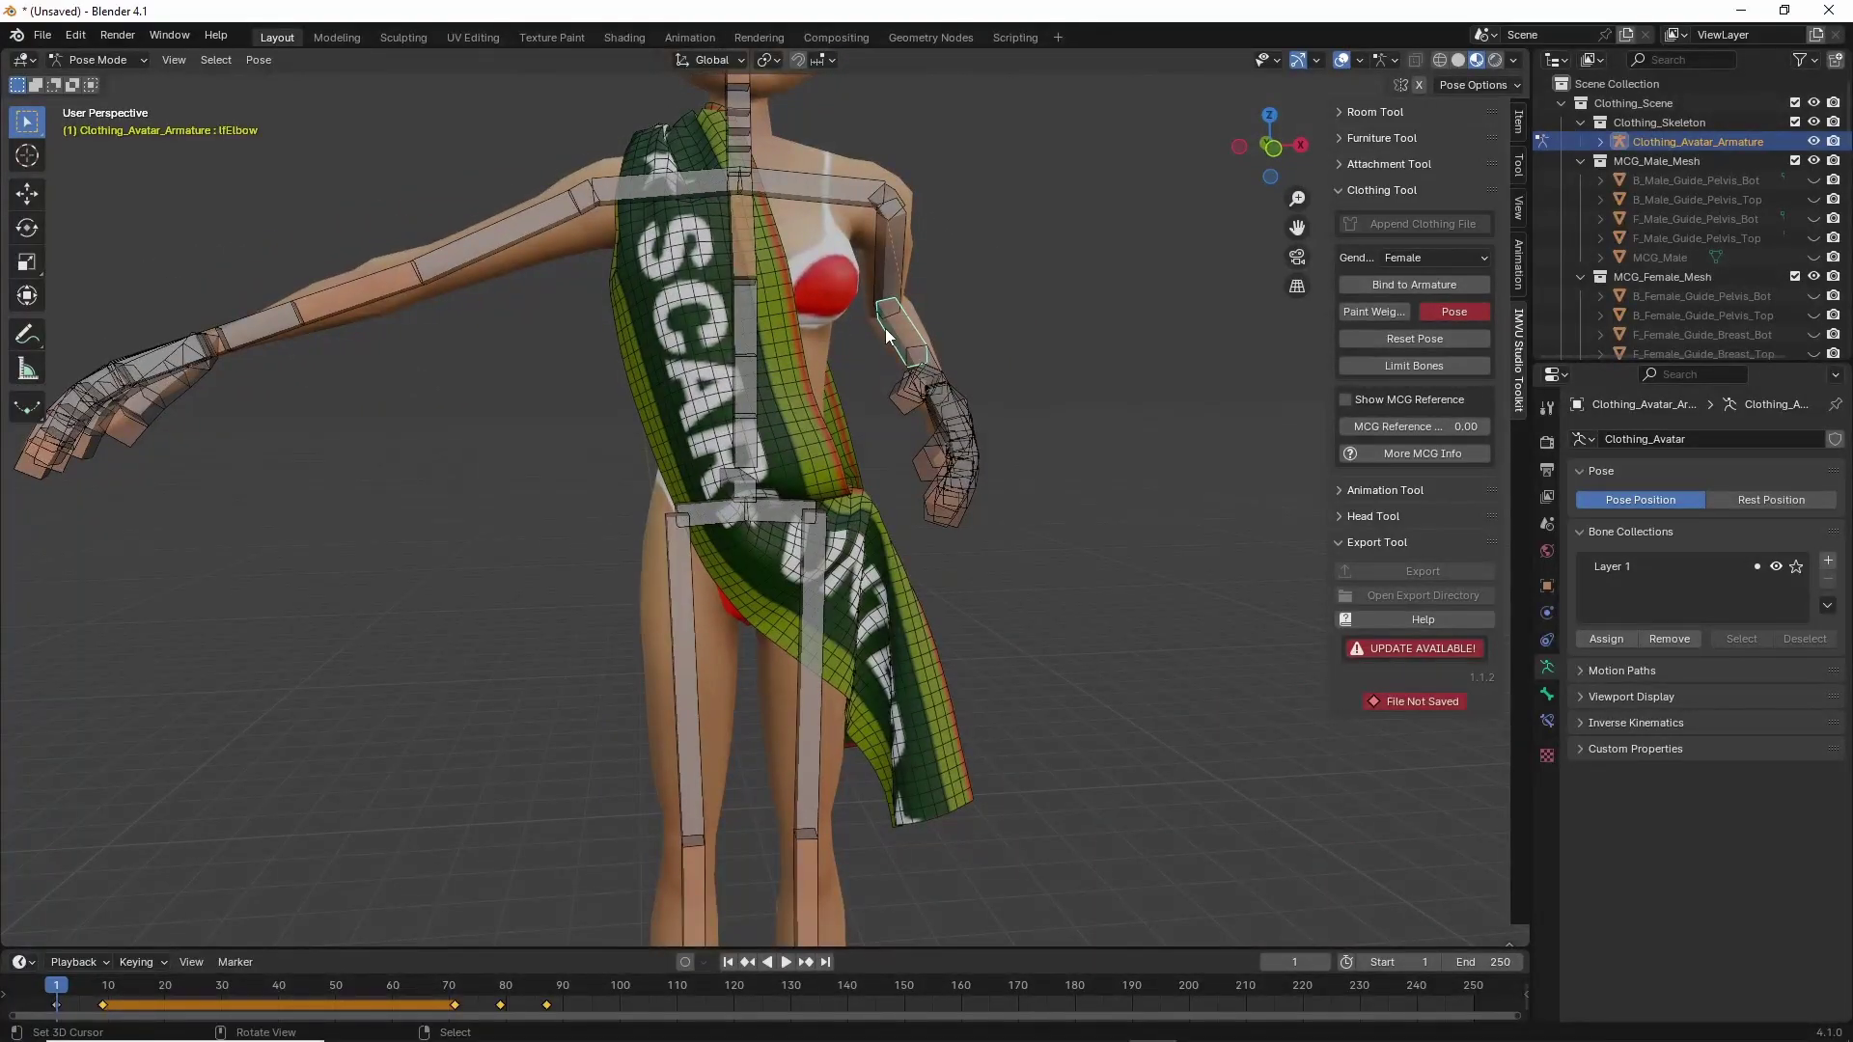
# Test the sash's deformation by moving the upper spine bone Spine04, and cancel the move.
pyautogui.click(742, 220)
pyautogui.press('g')
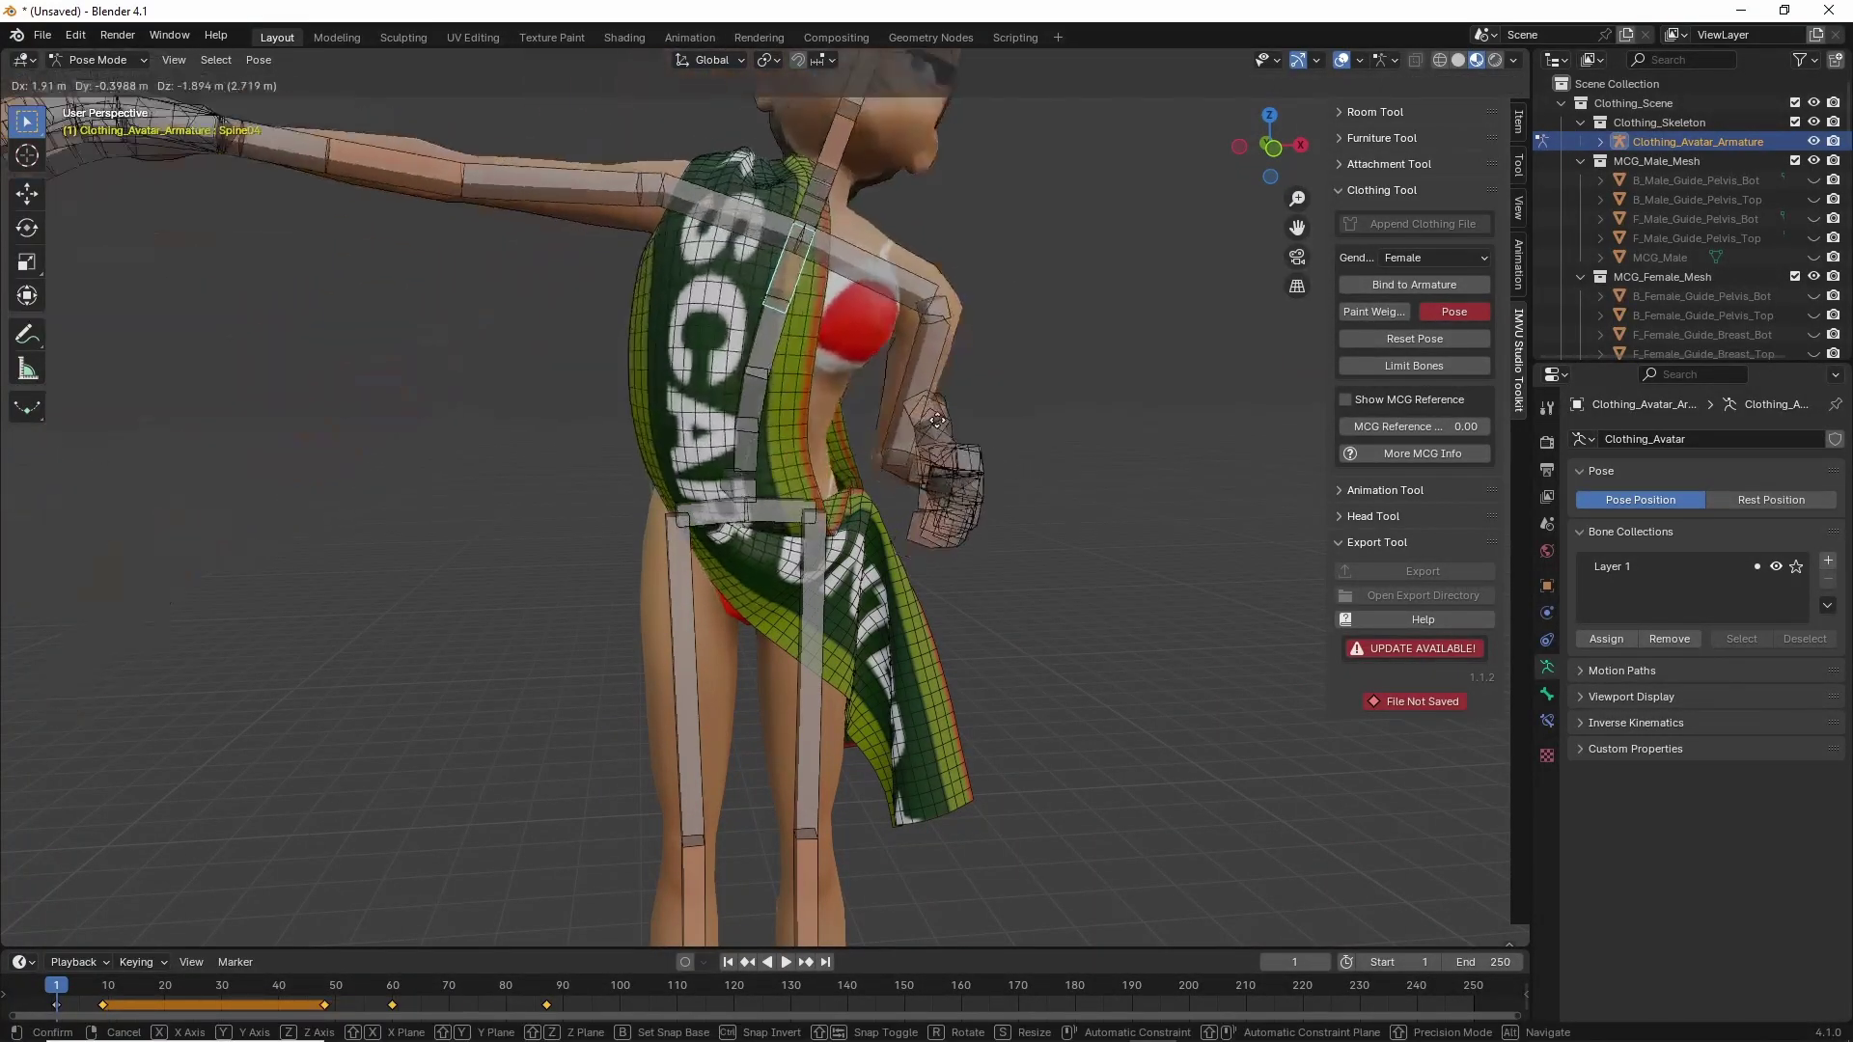
pyautogui.rightClick(534, 324)
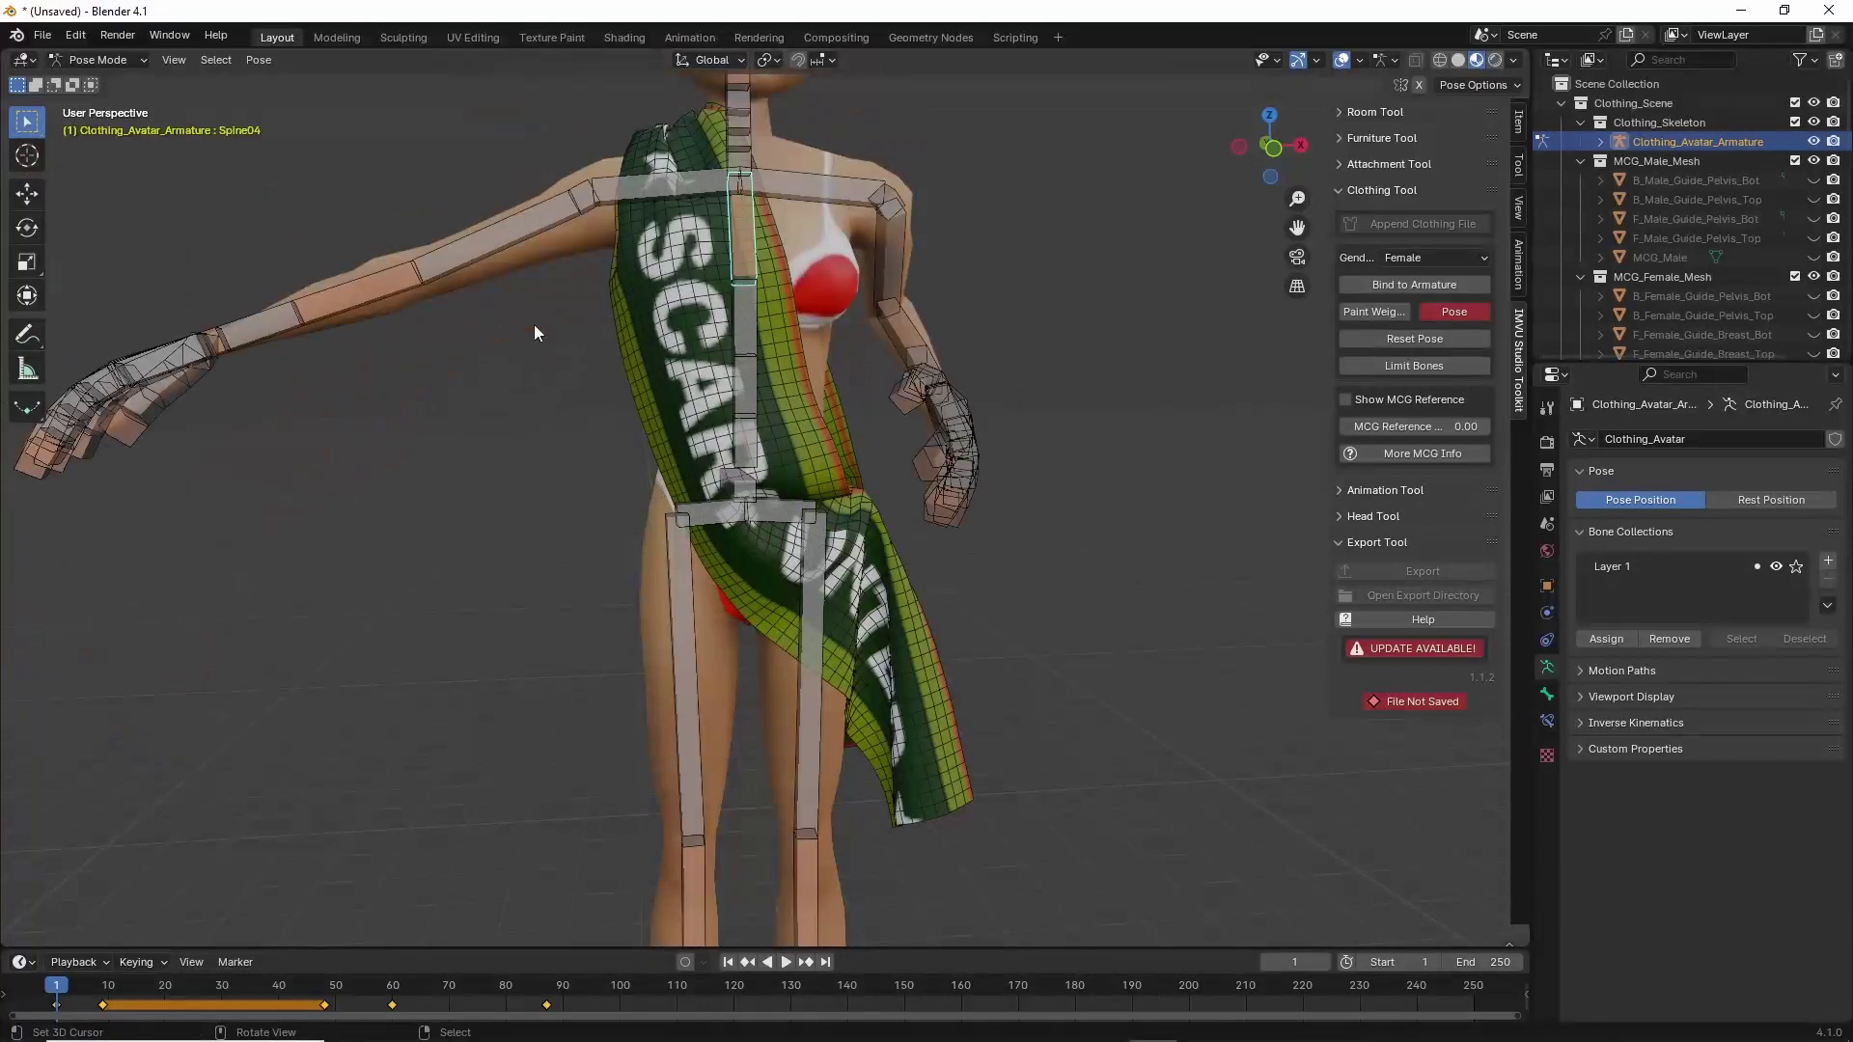
# Move the left calf bone so the knee bends and the thigh lifts forward, and check the sash from the side and back.
pyautogui.keyDown('shift'); pyautogui.moveTo(592, 635); pyautogui.dragTo(509, 476, button='middle'); pyautogui.keyUp('shift')
pyautogui.click(734, 738)
pyautogui.press('g')
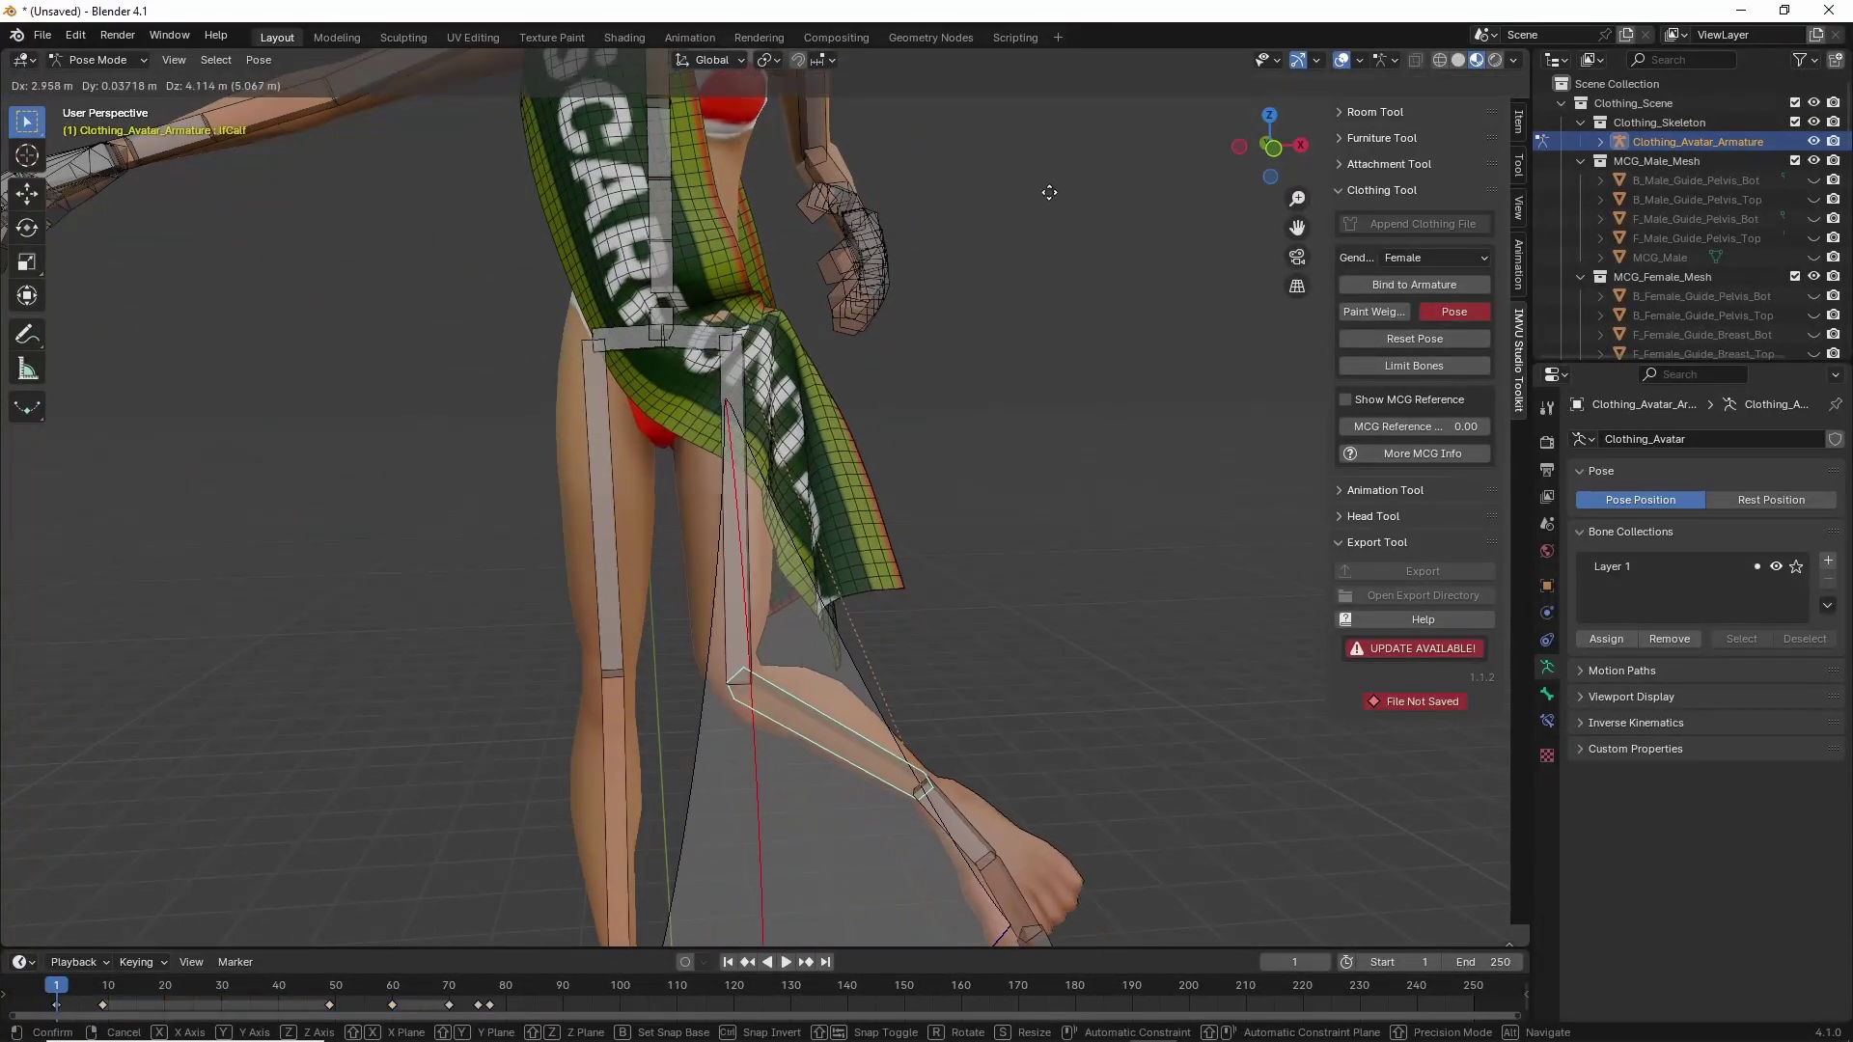
pyautogui.keyDown('alt'); pyautogui.moveTo(998, 594); pyautogui.dragTo(779, 598, button='middle'); pyautogui.keyUp('alt')
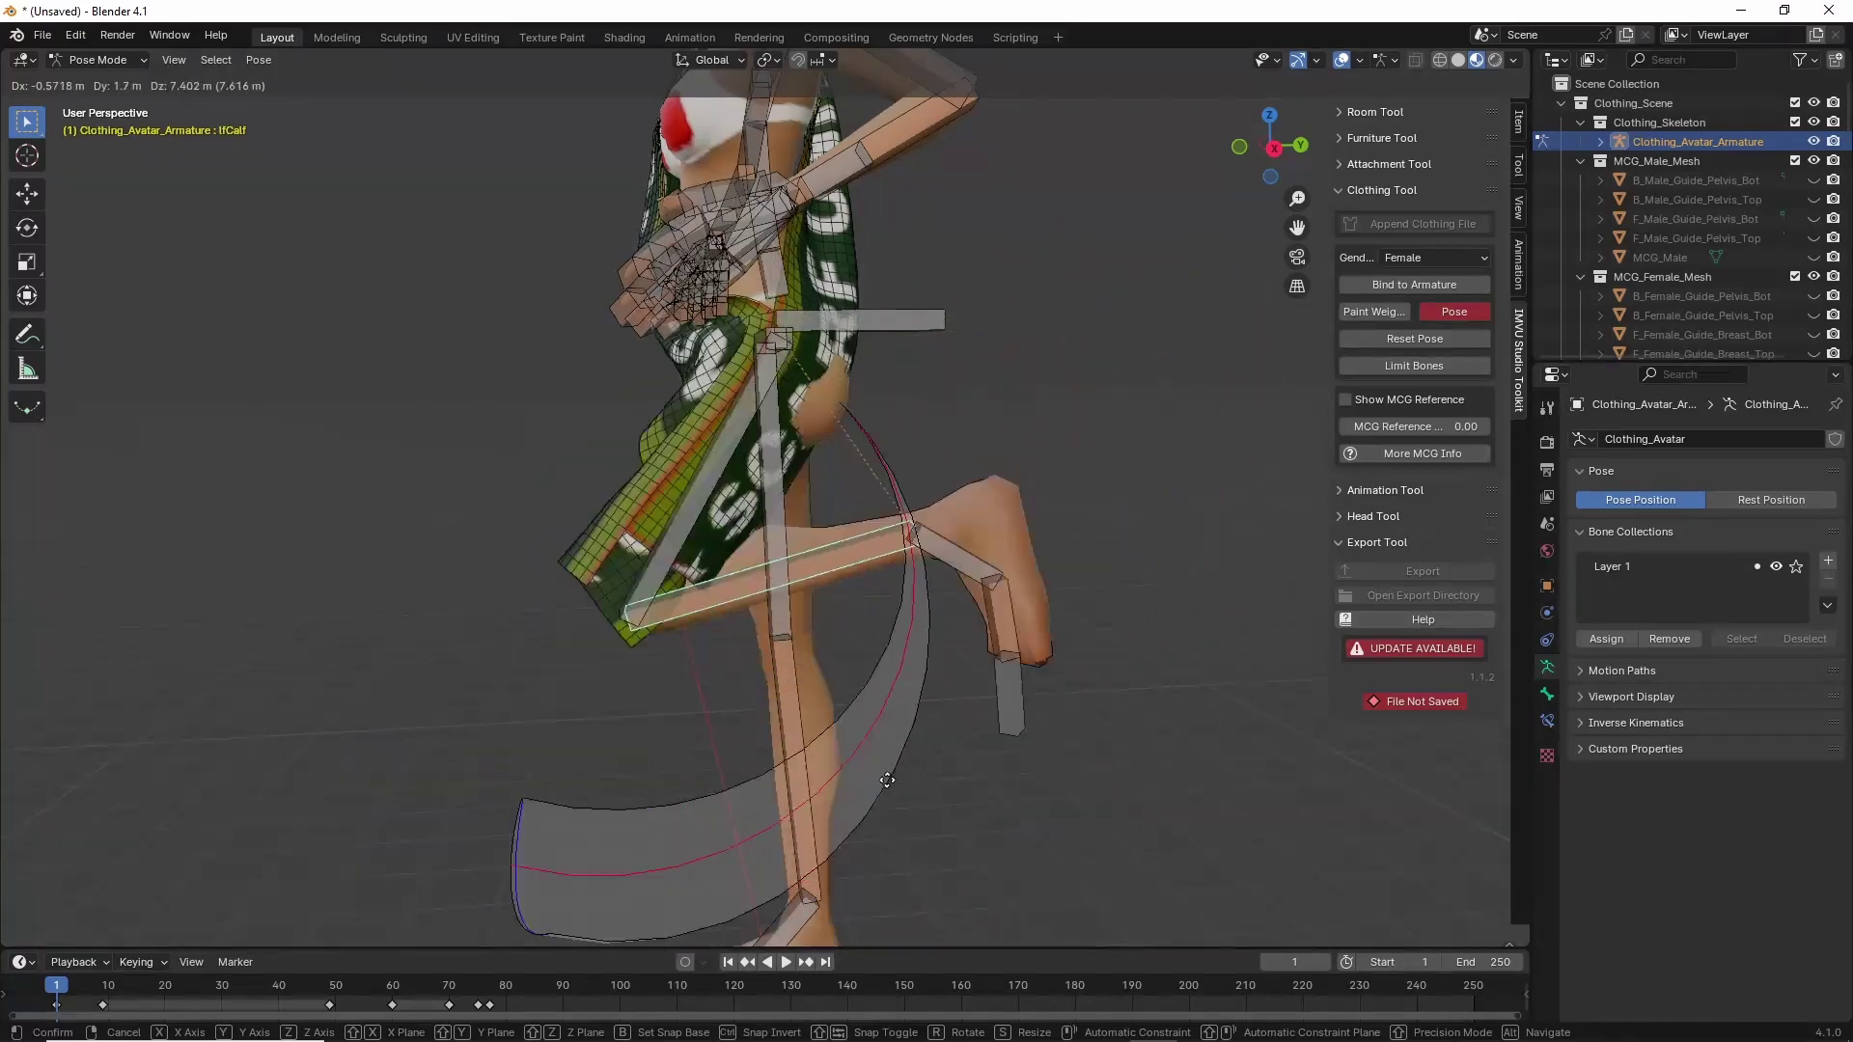
pyautogui.click(943, 859)
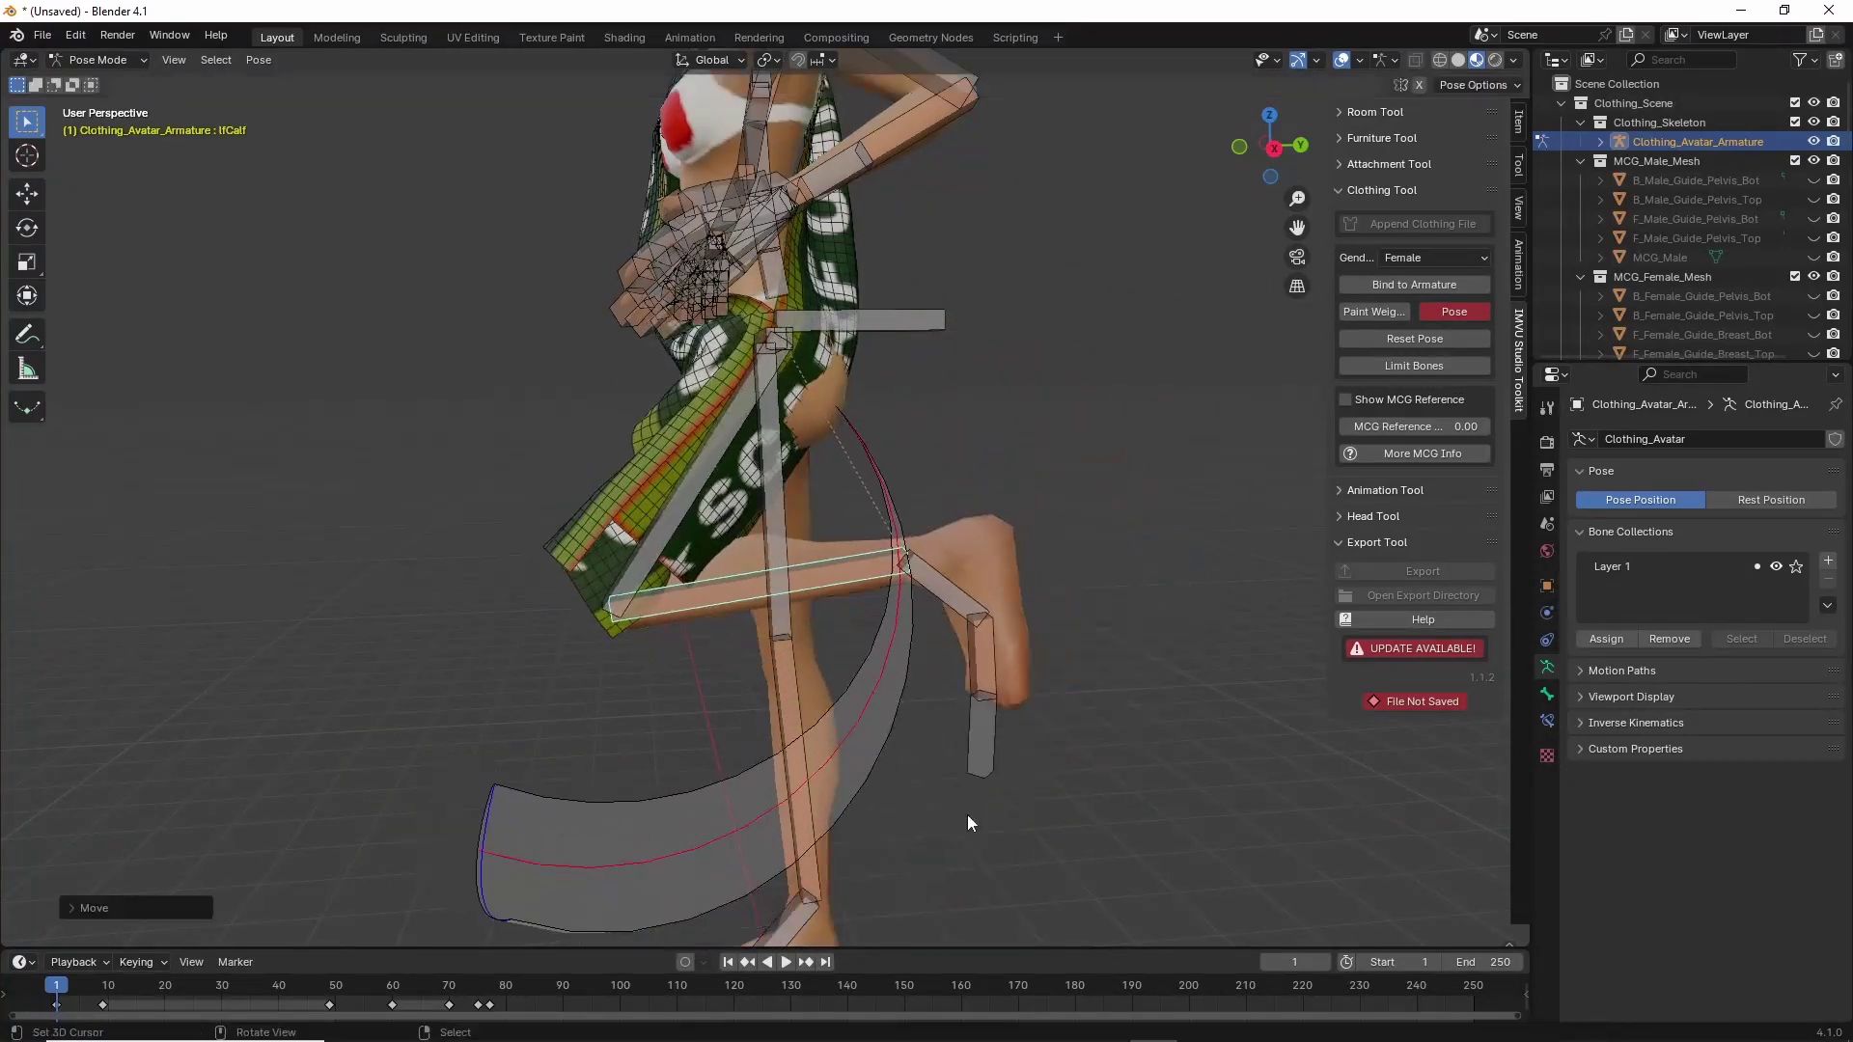
pyautogui.moveTo(967, 814); pyautogui.dragTo(727, 772, button='middle')
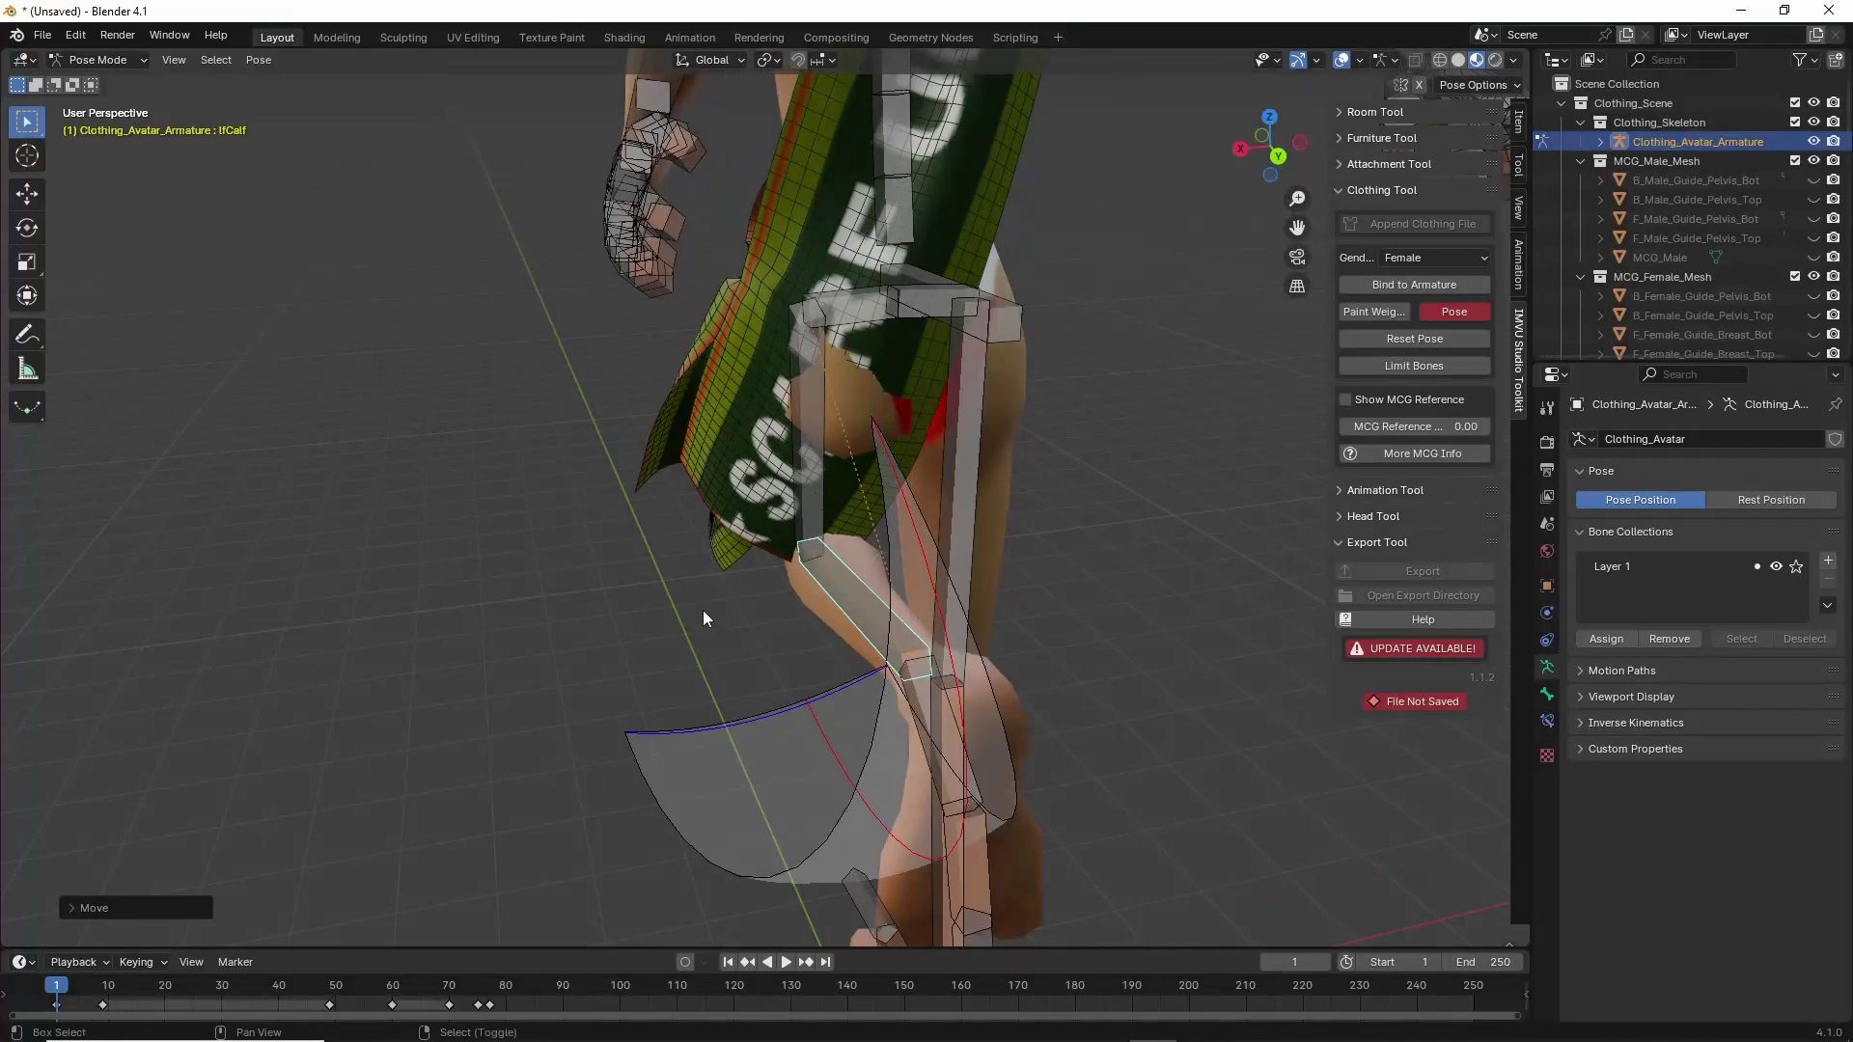
pyautogui.moveTo(704, 618); pyautogui.dragTo(838, 532, button='middle')
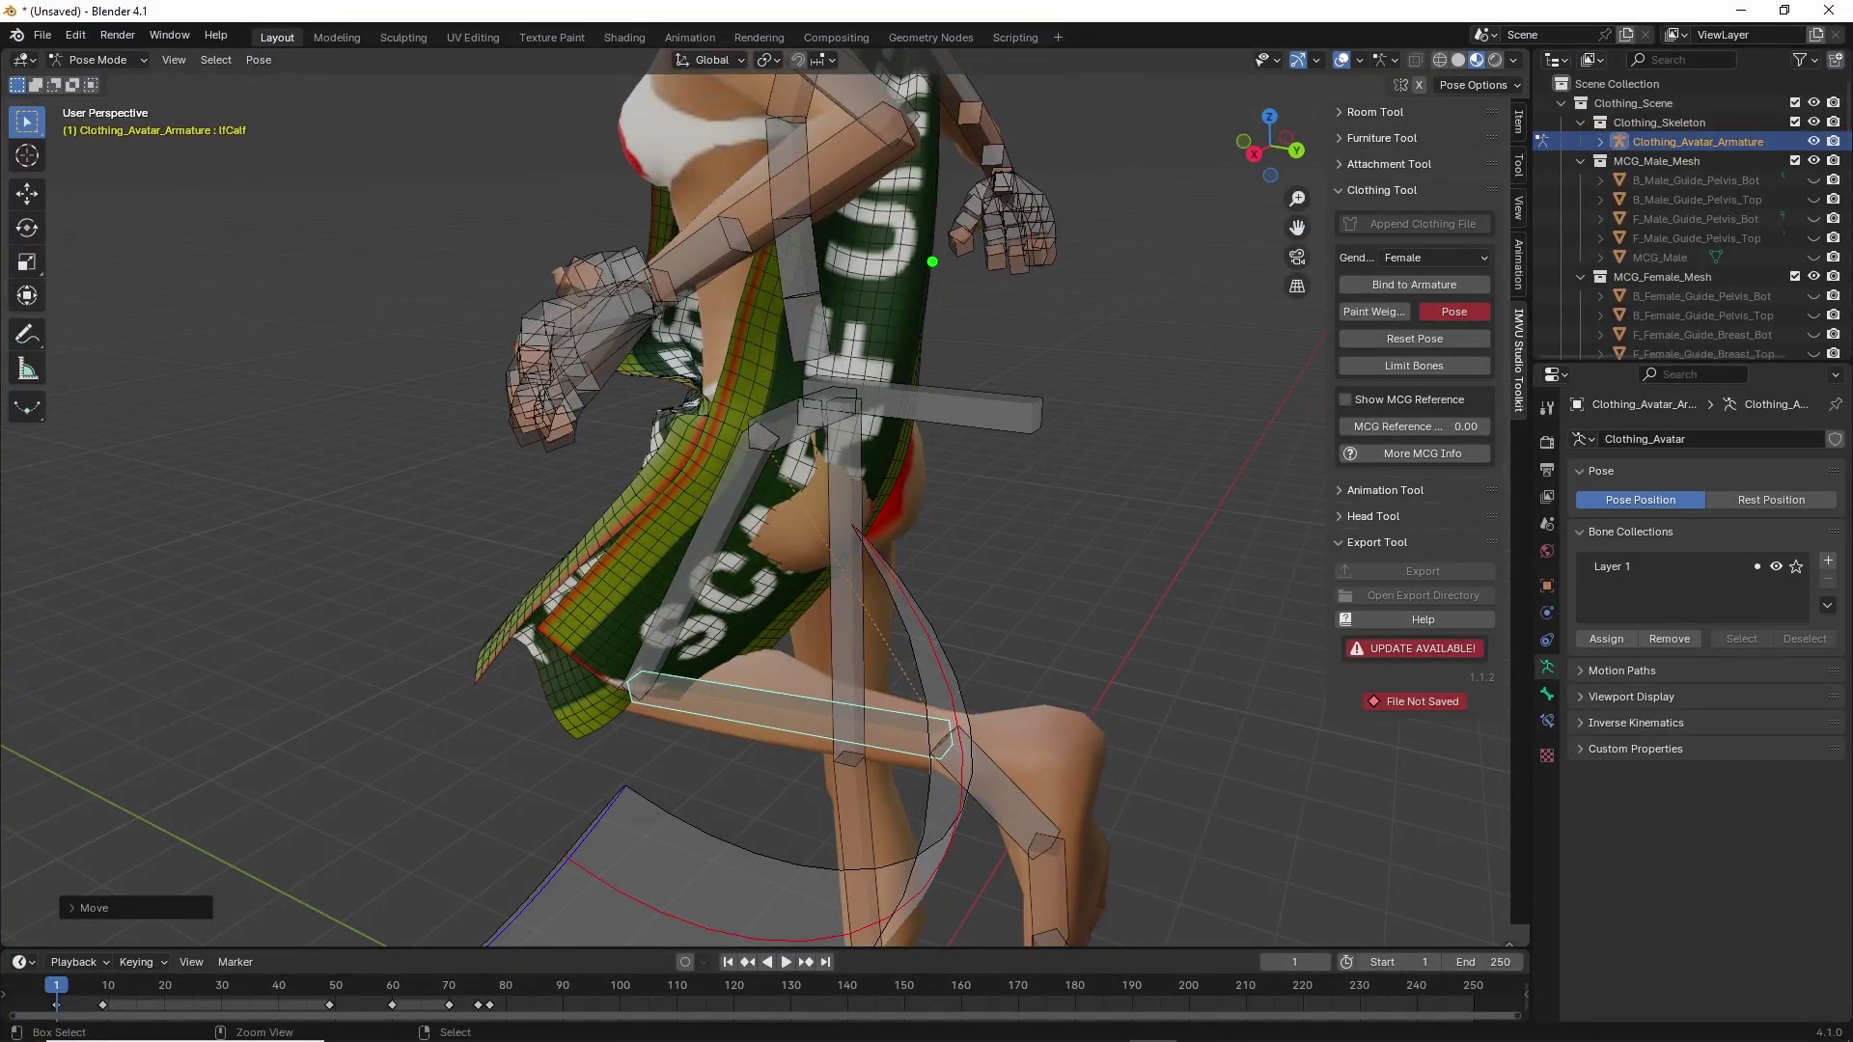
pyautogui.moveTo(933, 261)
pyautogui.mouseDown()
pyautogui.moveTo(889, 538)
pyautogui.moveTo(749, 696)
pyautogui.mouseUp()
pyautogui.moveTo(557, 614); pyautogui.dragTo(726, 376)
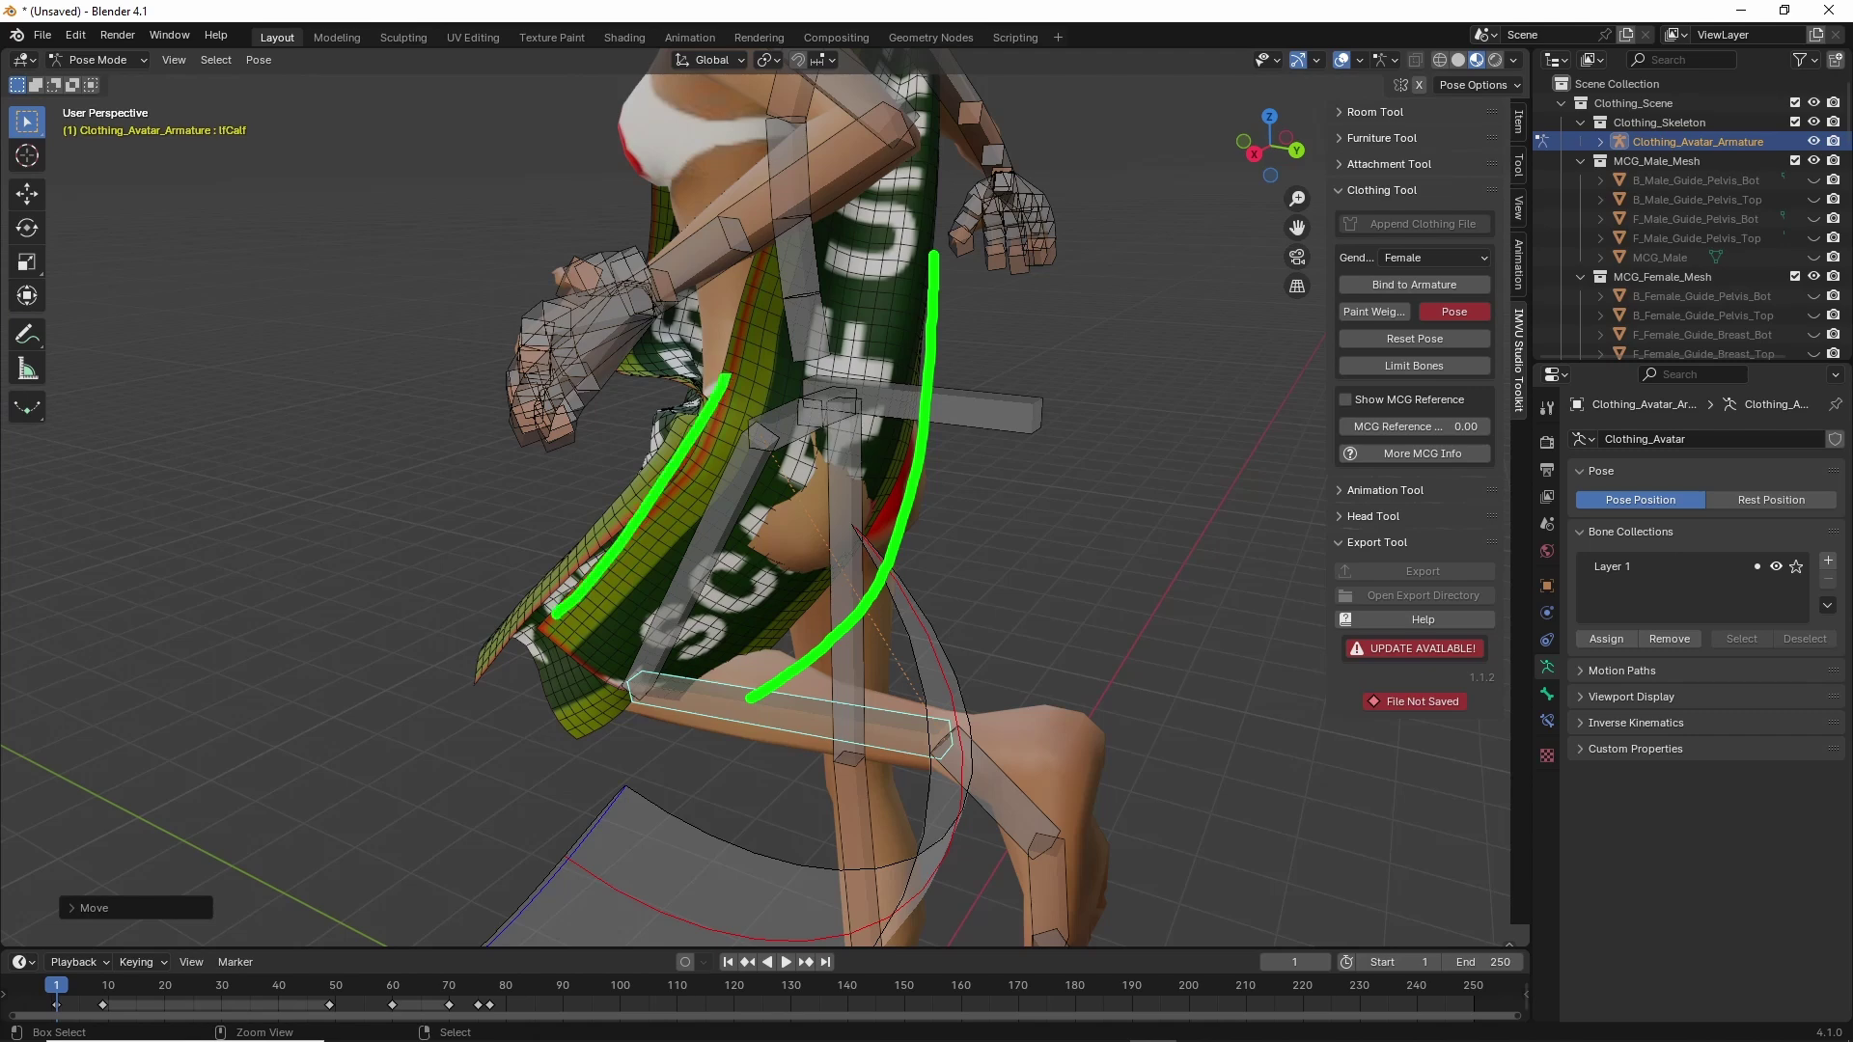
pyautogui.moveTo(791, 434); pyautogui.dragTo(749, 476)
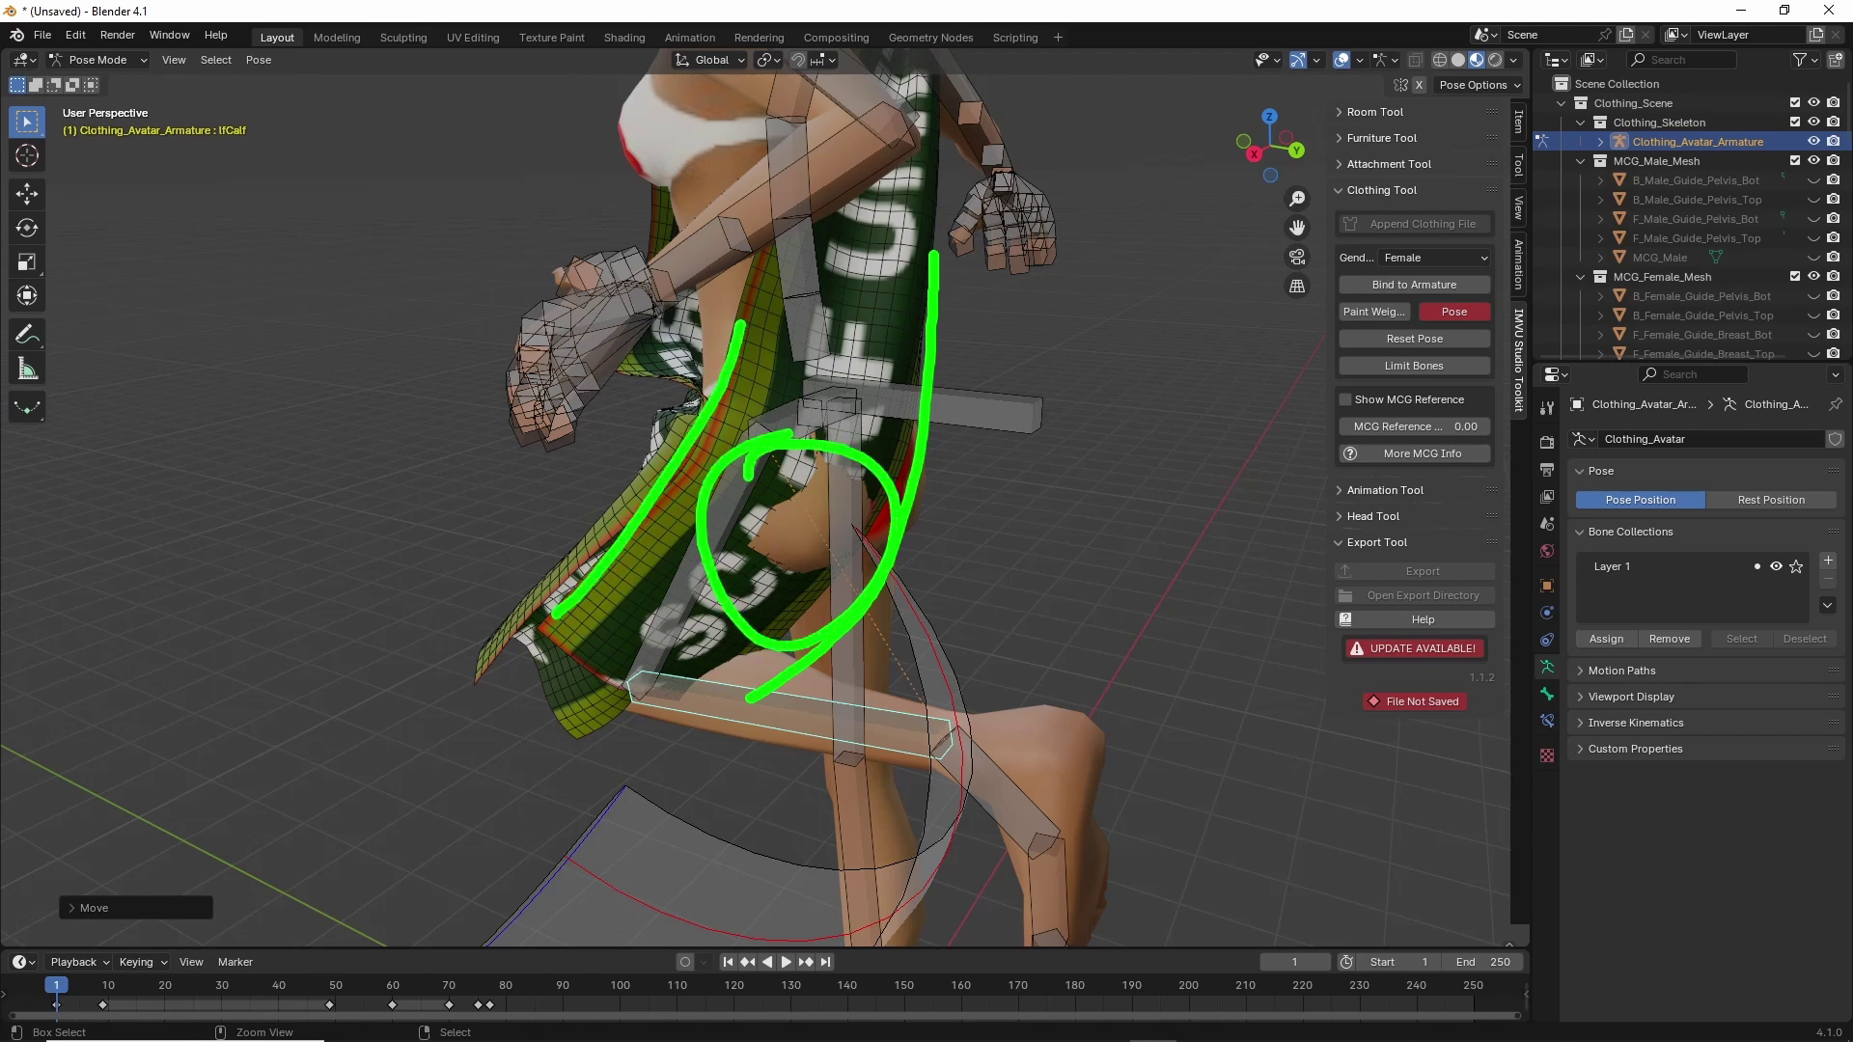
# Identify the bones around the buttock poking through the sash by selecting the left hip and left thigh bones in turn.
pyautogui.moveTo(767, 518)
pyautogui.mouseDown(button='middle')
pyautogui.moveTo(704, 553)
pyautogui.moveTo(733, 401)
pyautogui.mouseUp(button='middle')
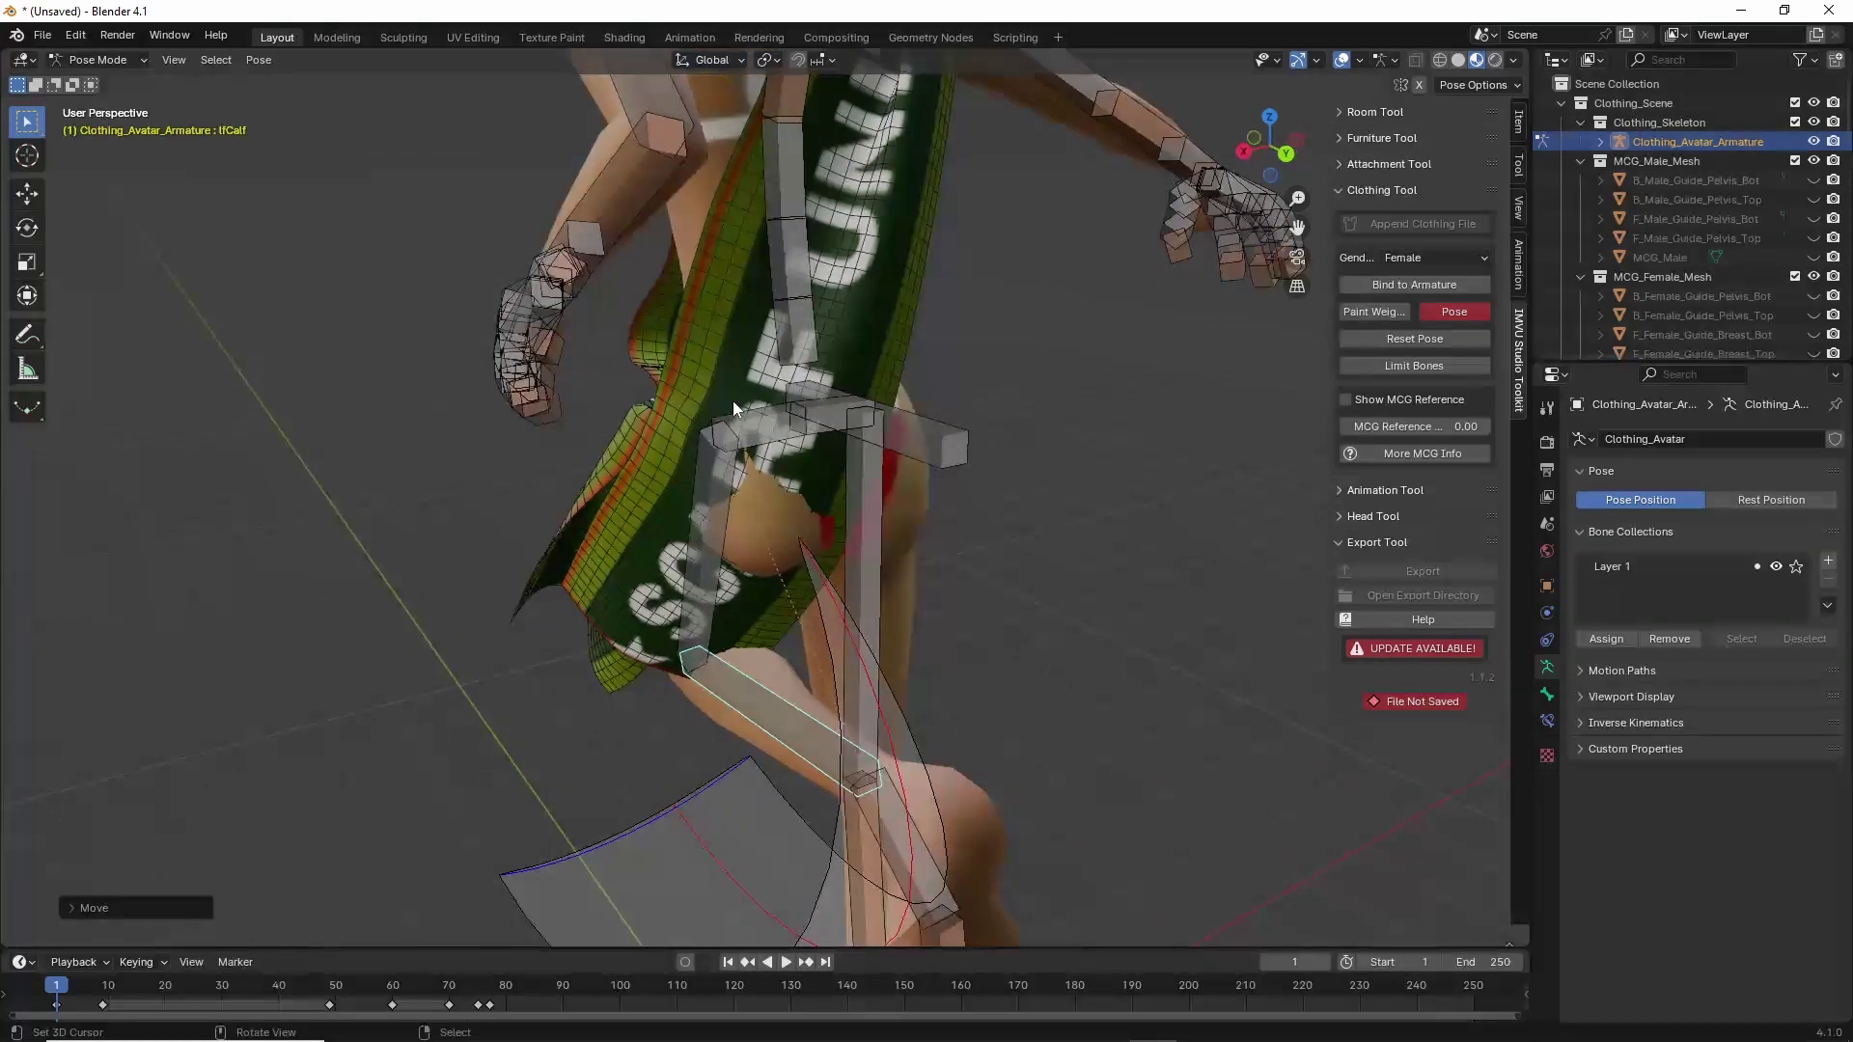
pyautogui.click(714, 446)
pyautogui.rightClick(765, 424)
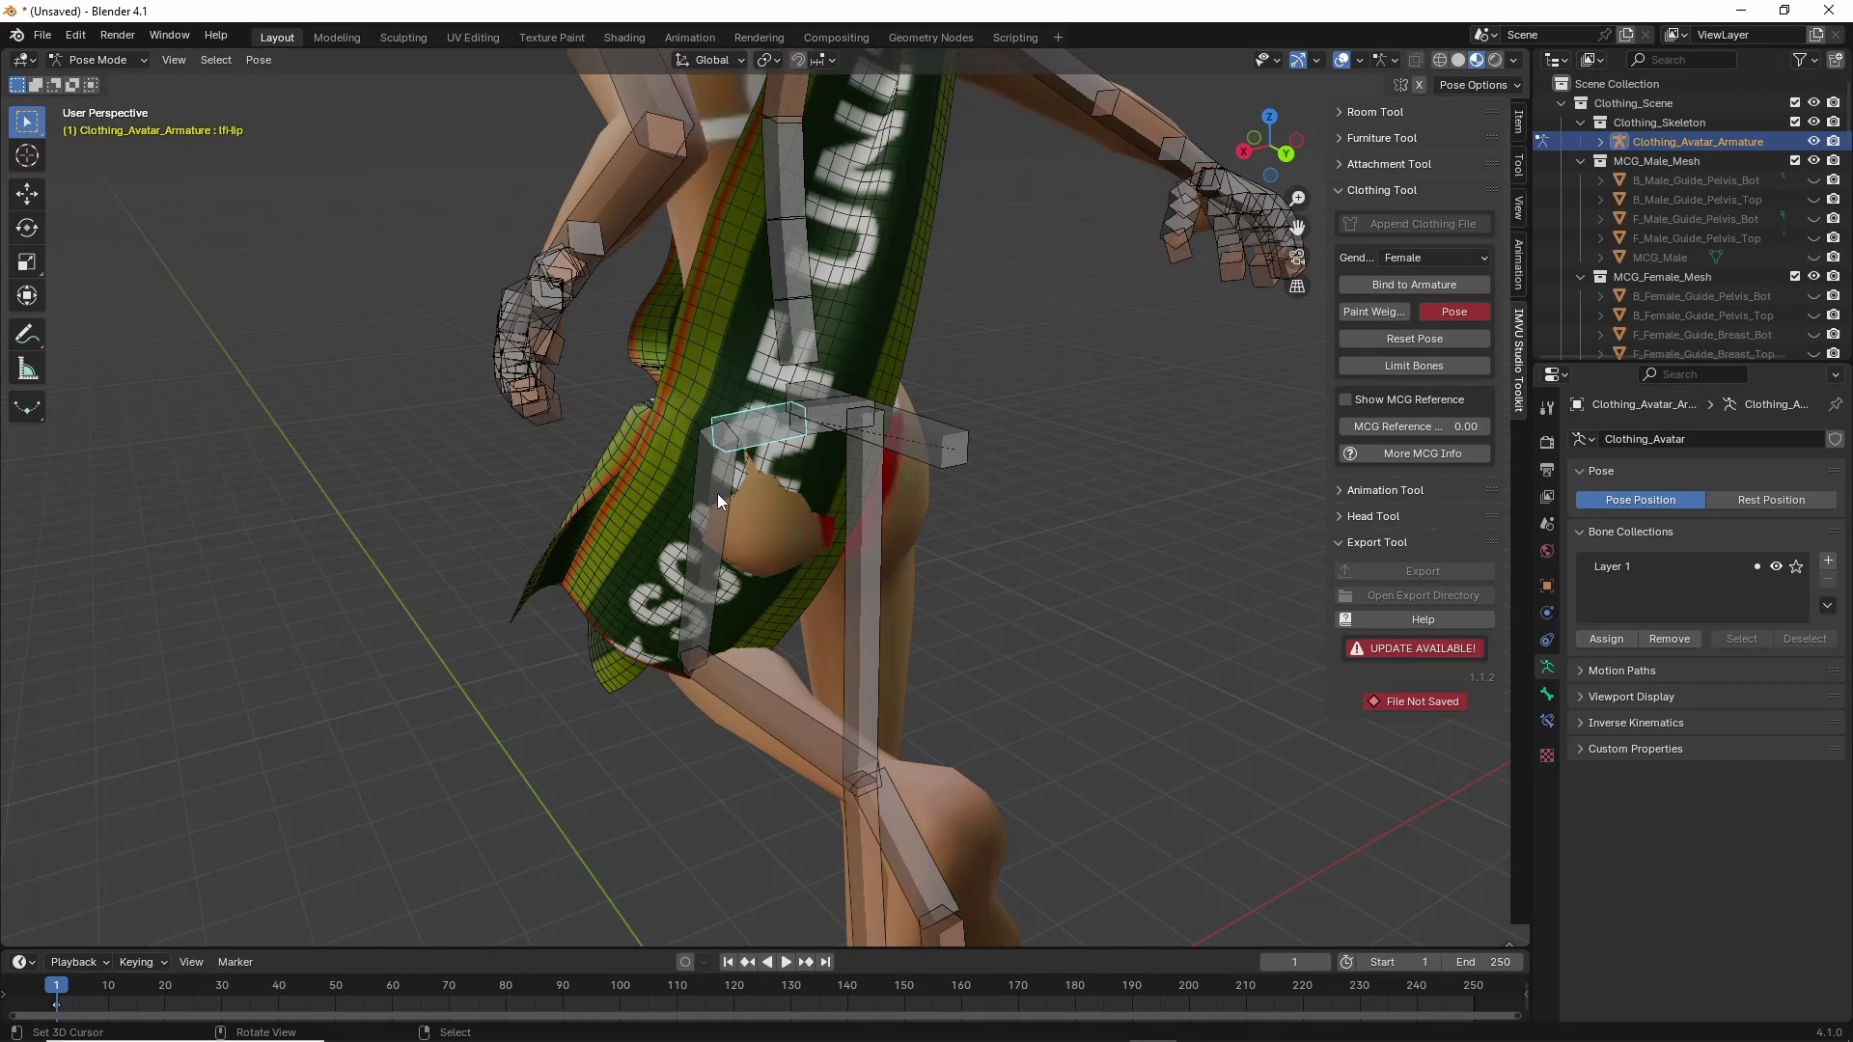
pyautogui.rightClick(716, 492)
pyautogui.rightClick(761, 422)
pyautogui.rightClick(716, 499)
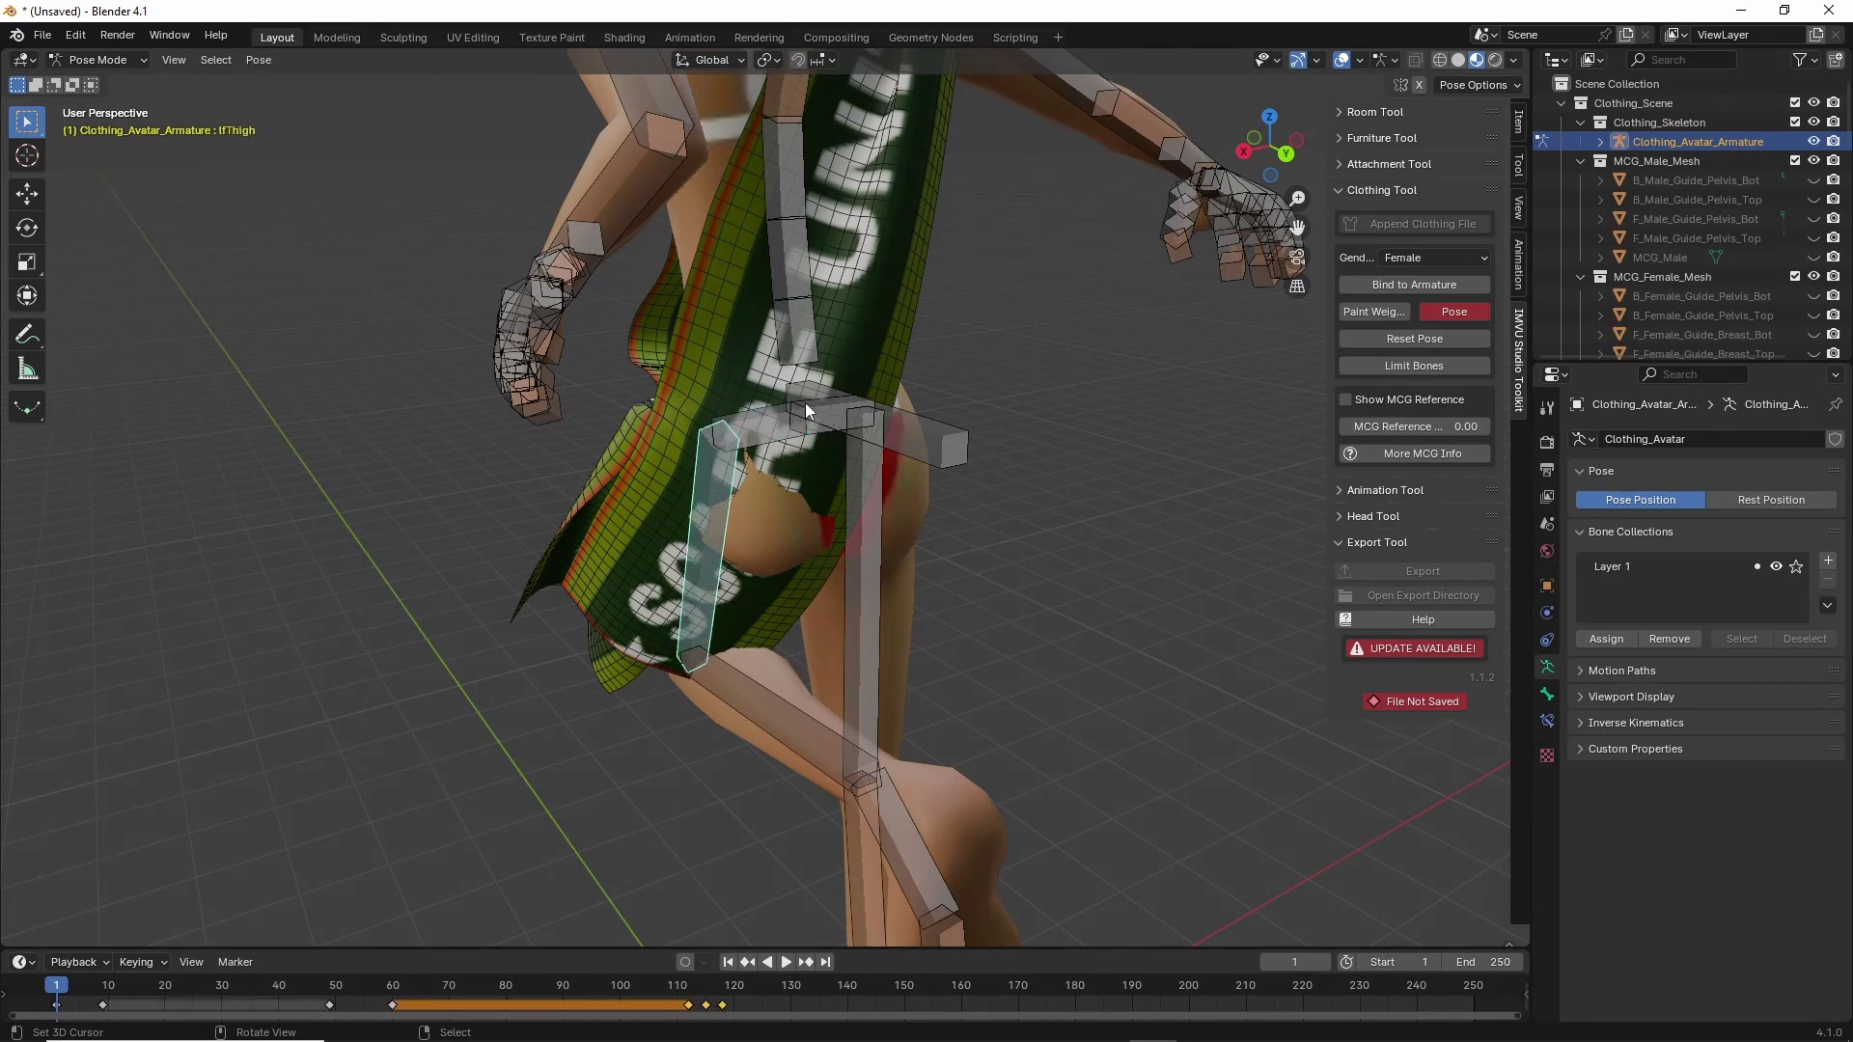
pyautogui.rightClick(790, 428)
pyautogui.rightClick(715, 472)
pyautogui.moveTo(819, 548); pyautogui.dragTo(872, 552, button='middle')
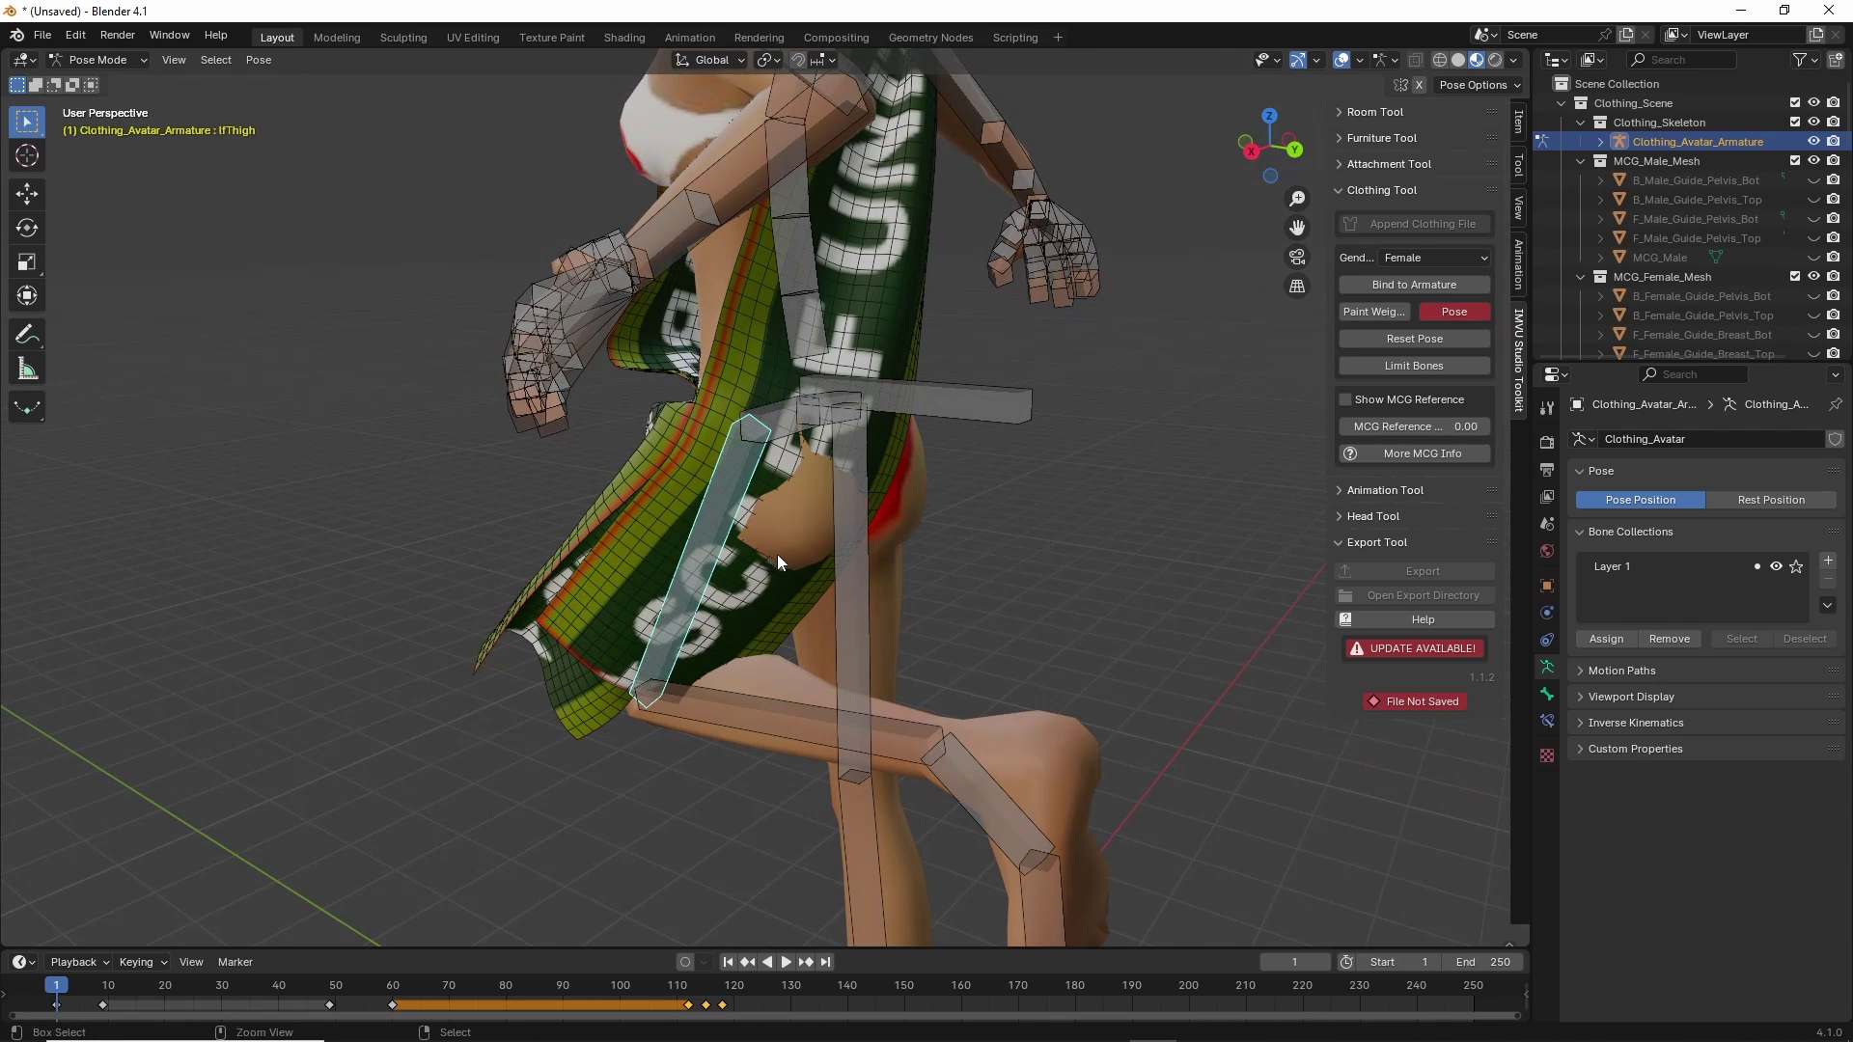
pyautogui.hotkey('ctrl', '2')
pyautogui.moveTo(803, 435)
pyautogui.mouseDown()
pyautogui.moveTo(834, 557)
pyautogui.moveTo(811, 486)
pyautogui.mouseUp()
pyautogui.press('Escape')
pyautogui.moveTo(830, 542); pyautogui.dragTo(791, 542, button='middle')
pyautogui.scroll(1, 790, 543)
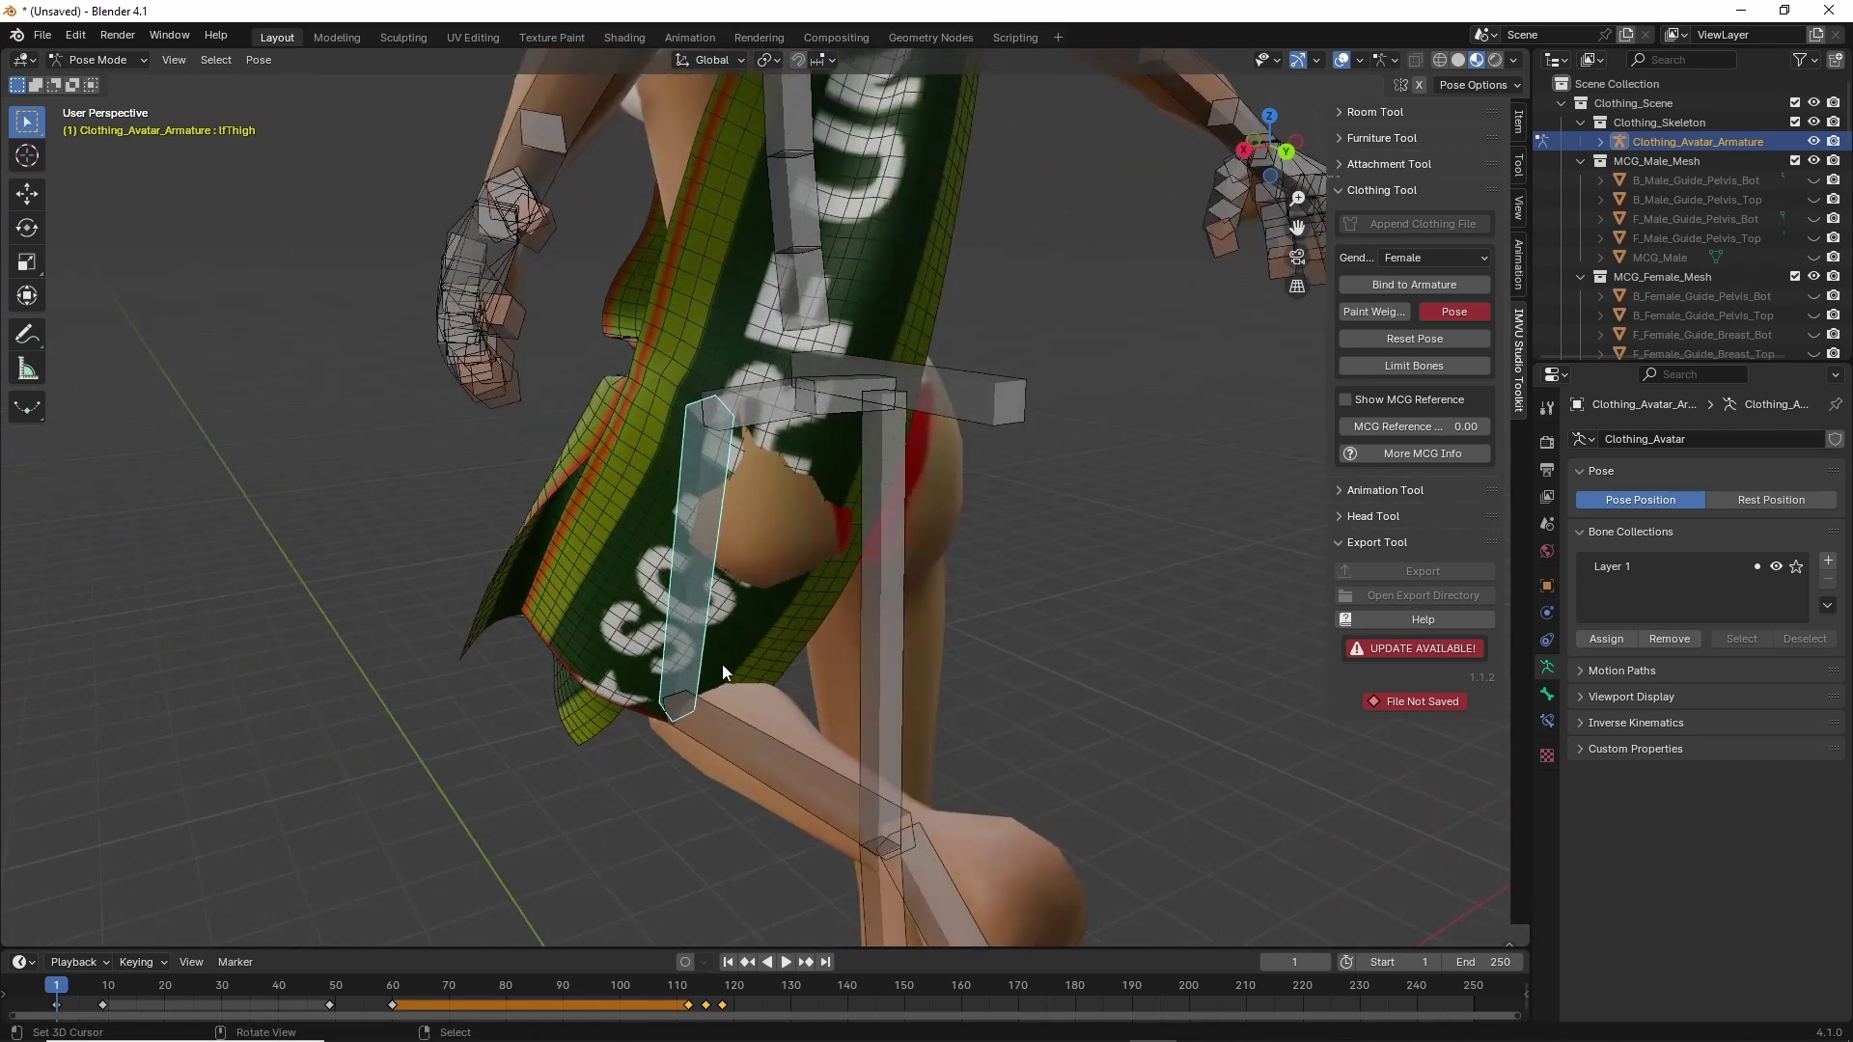
# Leave posing of the armature and open the sash mesh for weight painting.
pyautogui.click(1458, 311)
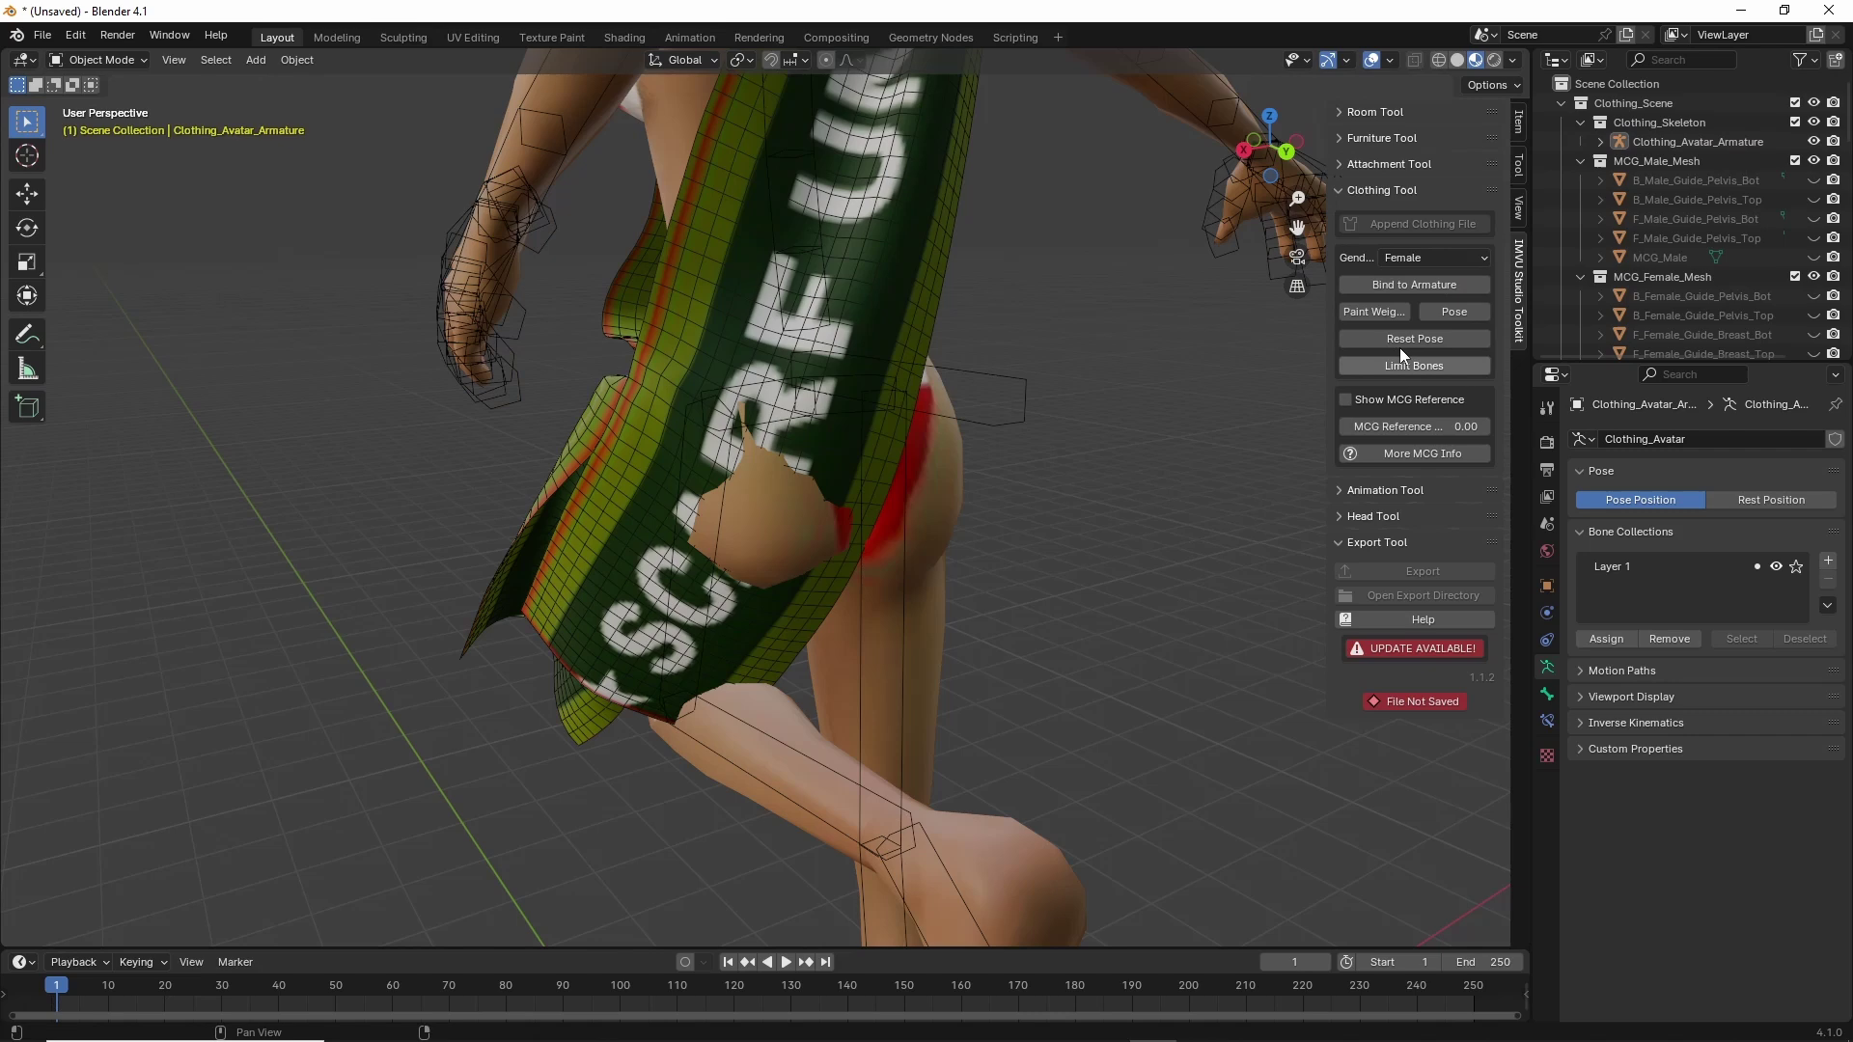
pyautogui.click(861, 275)
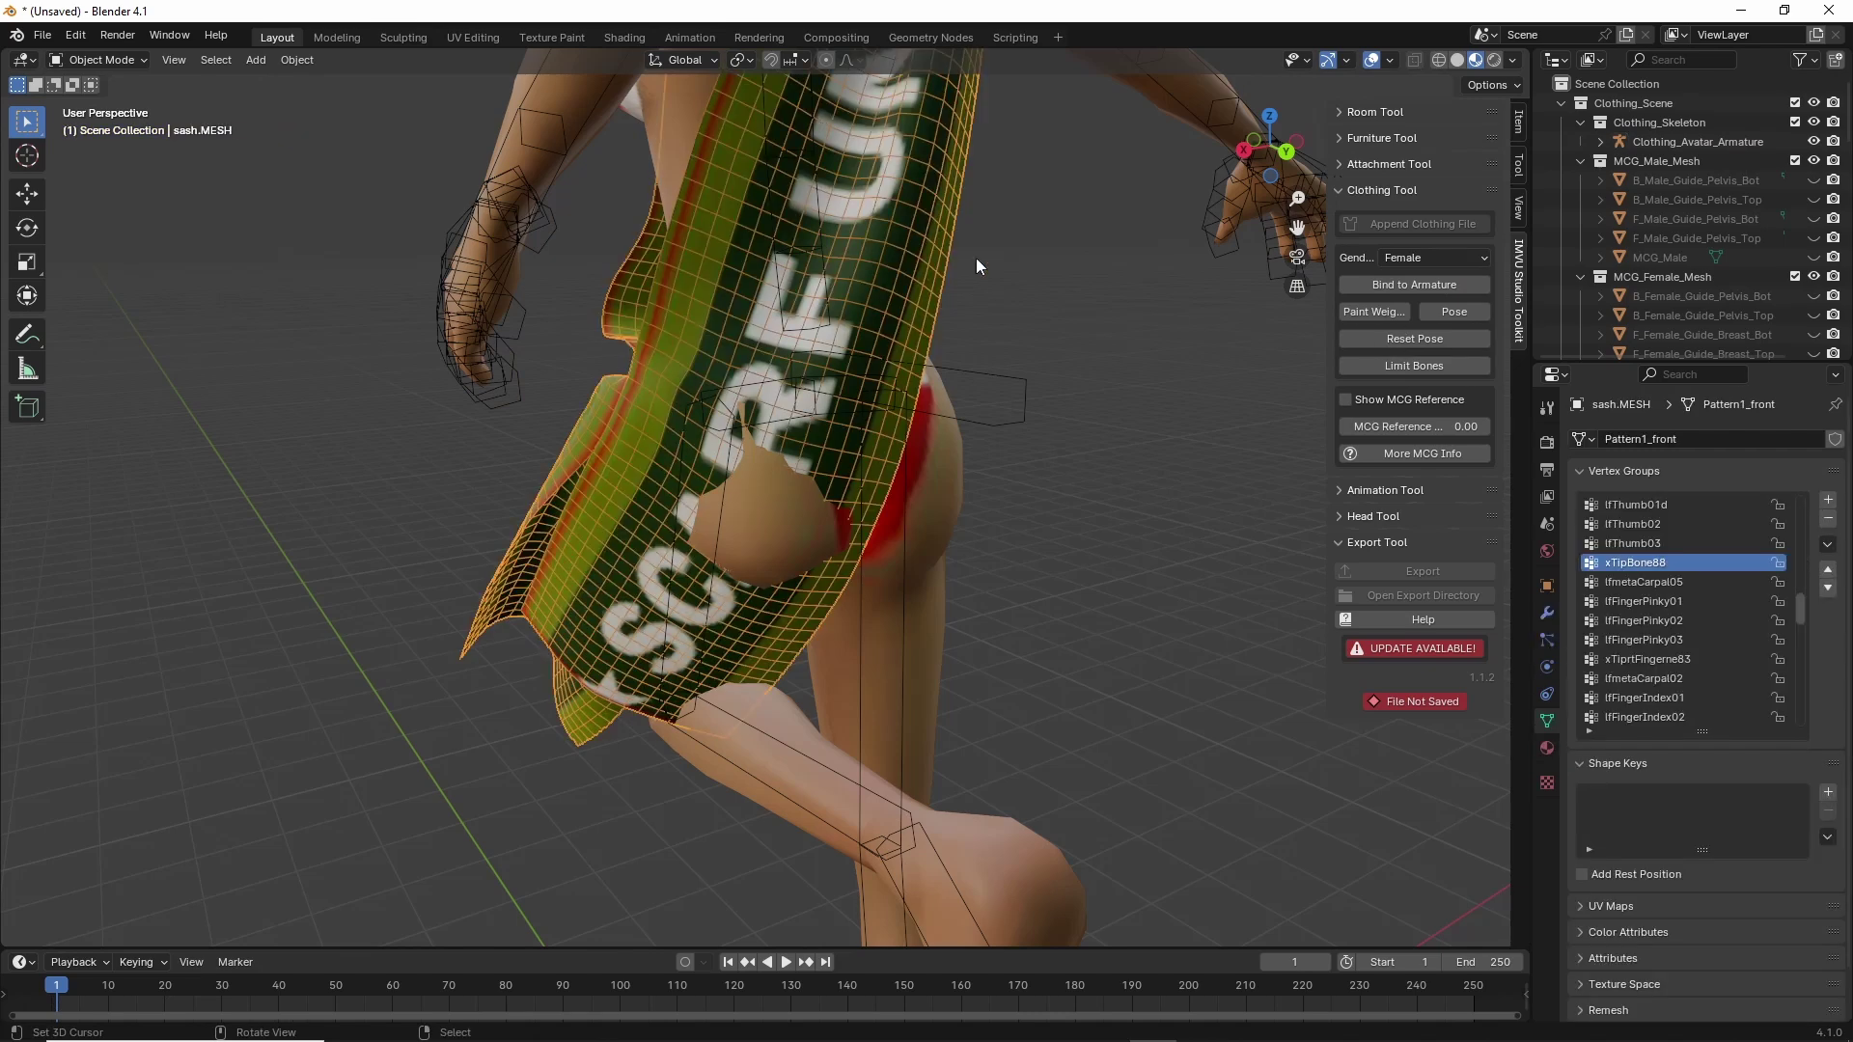
pyautogui.click(1370, 311)
# Examine the sash's weight distribution for the rtThigh, lfThigh and lfHip vertex groups.
pyautogui.scroll(1, 844, 649)
pyautogui.scroll(10, 1662, 604)
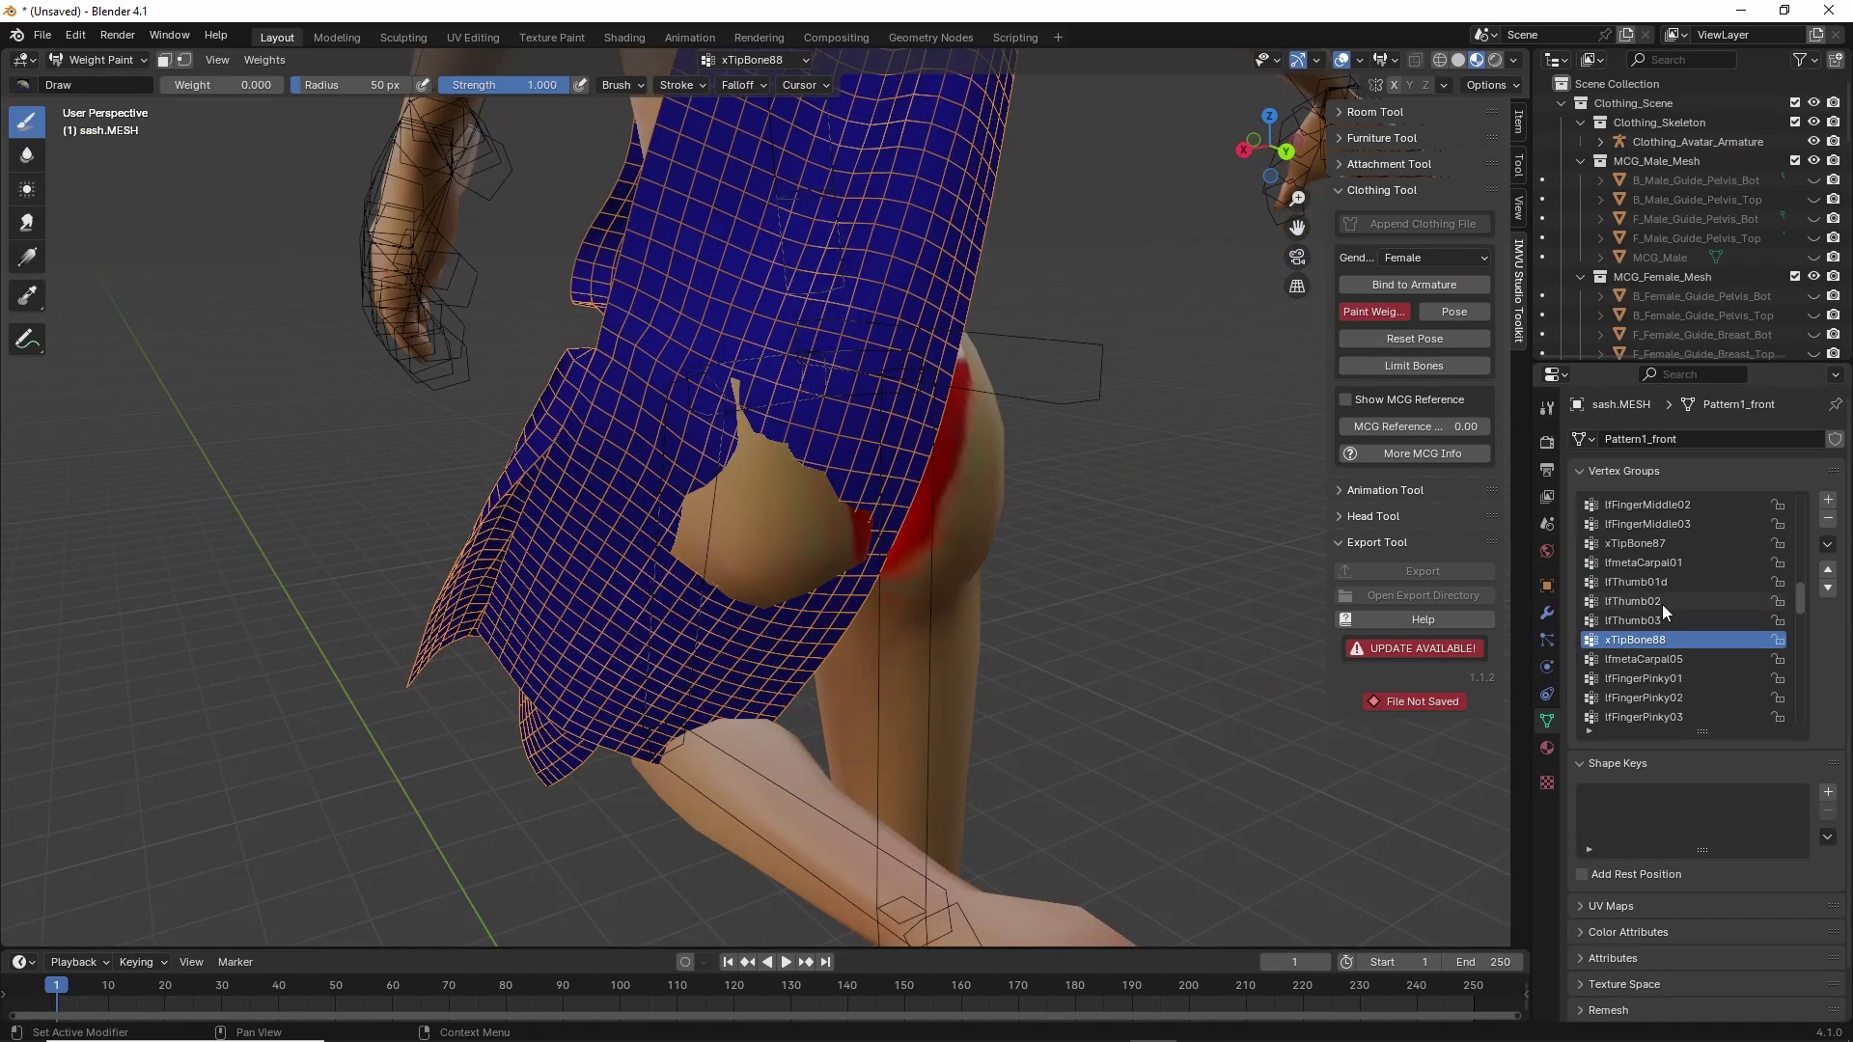
pyautogui.scroll(8, 1662, 603)
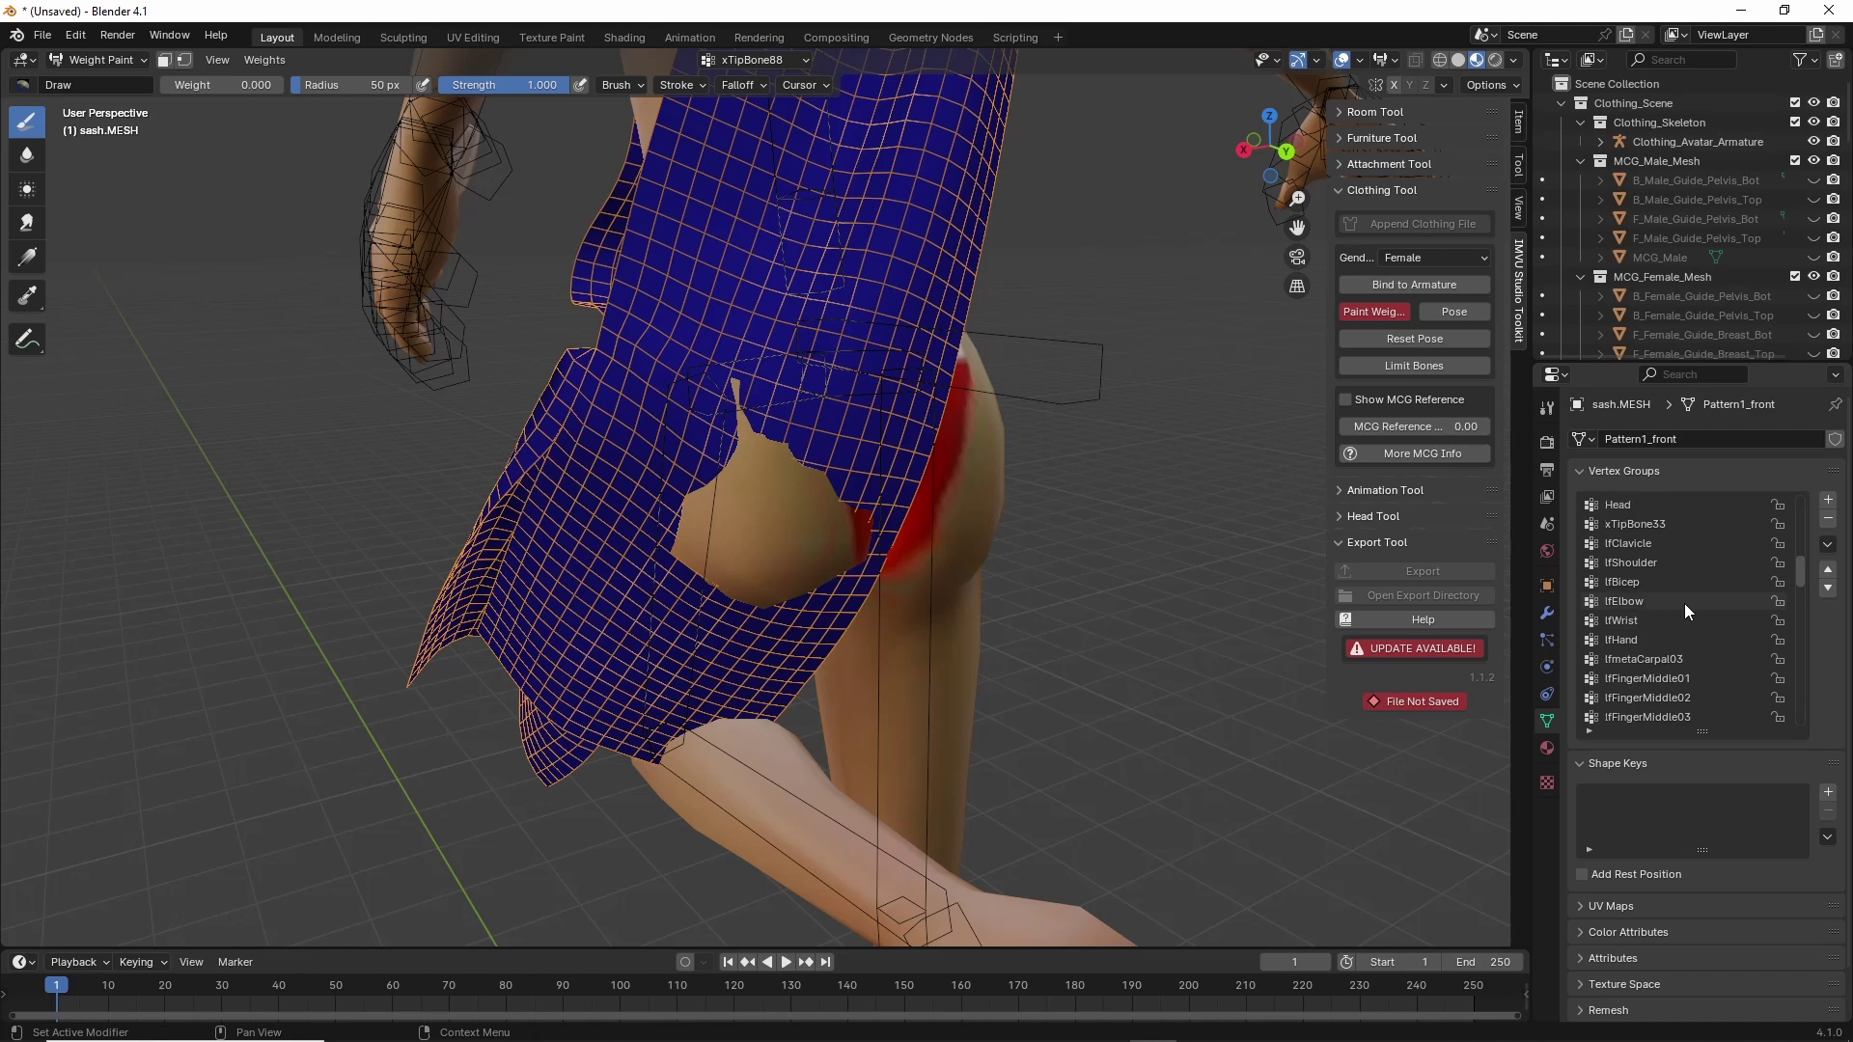
pyautogui.scroll(5, 1675, 592)
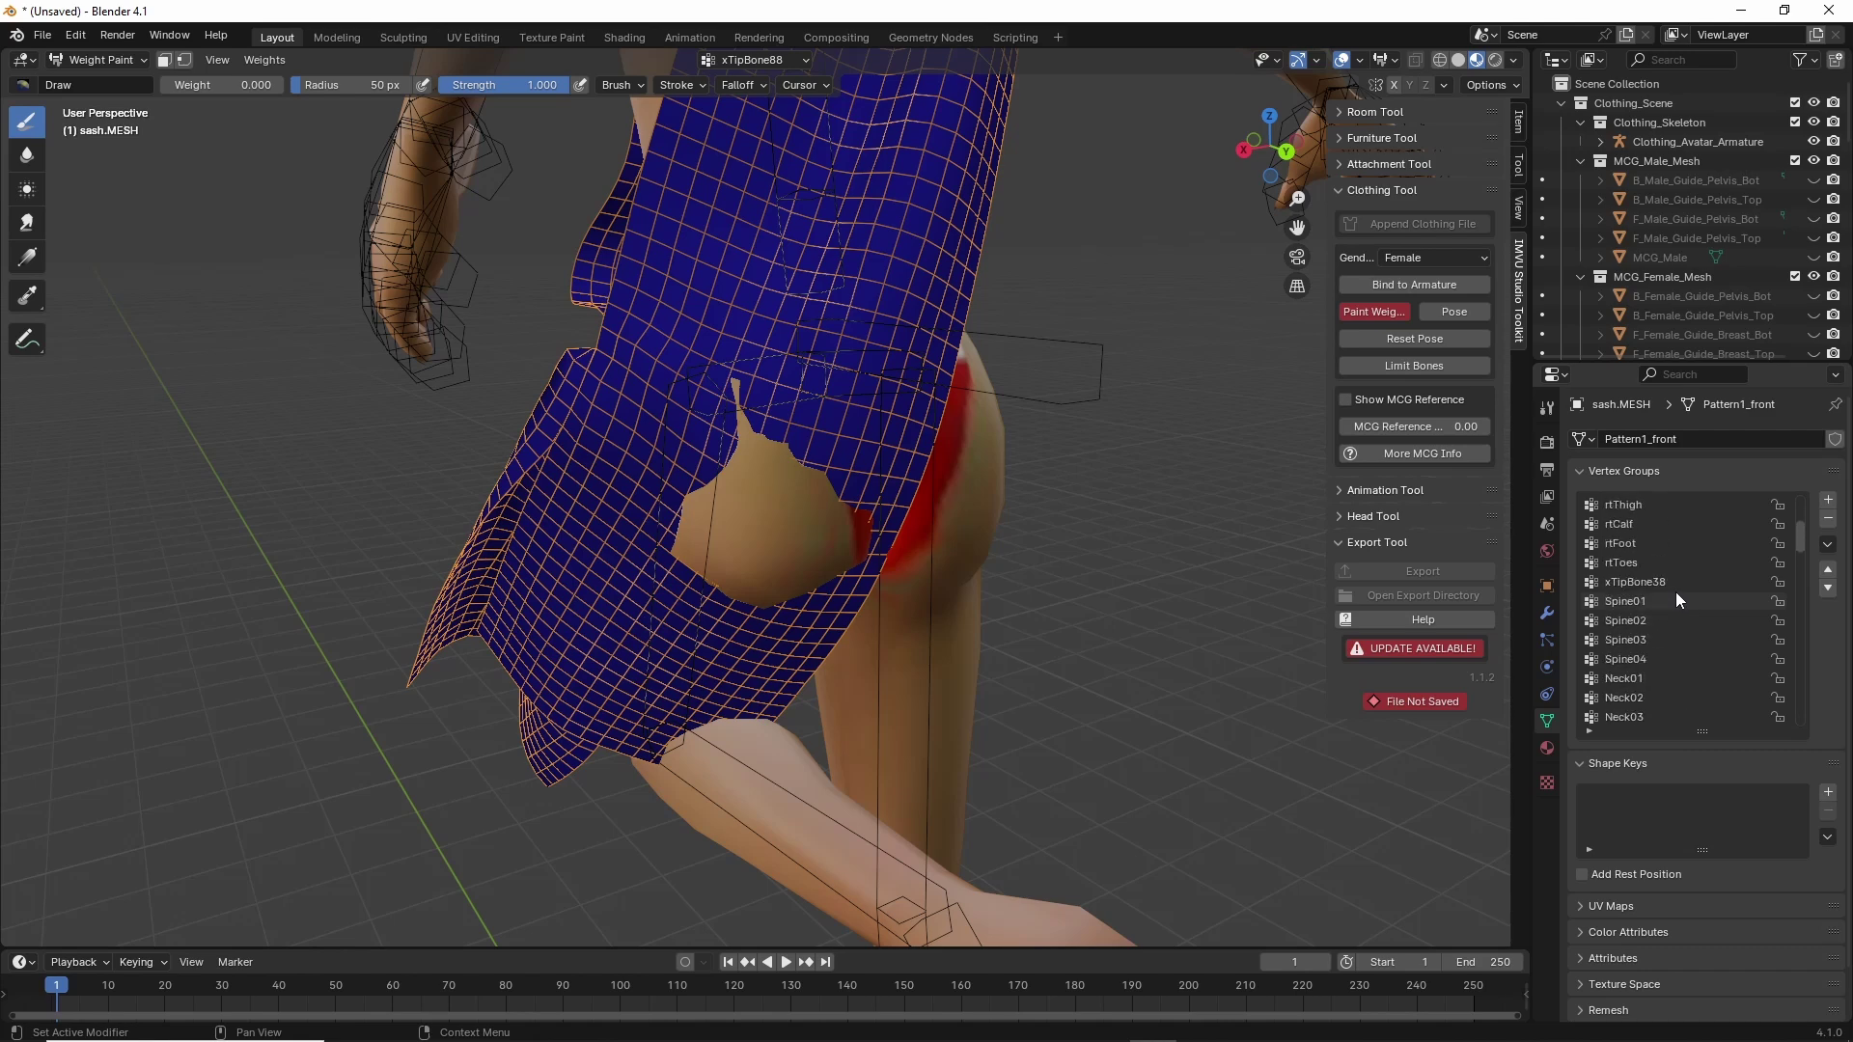
pyautogui.click(1634, 564)
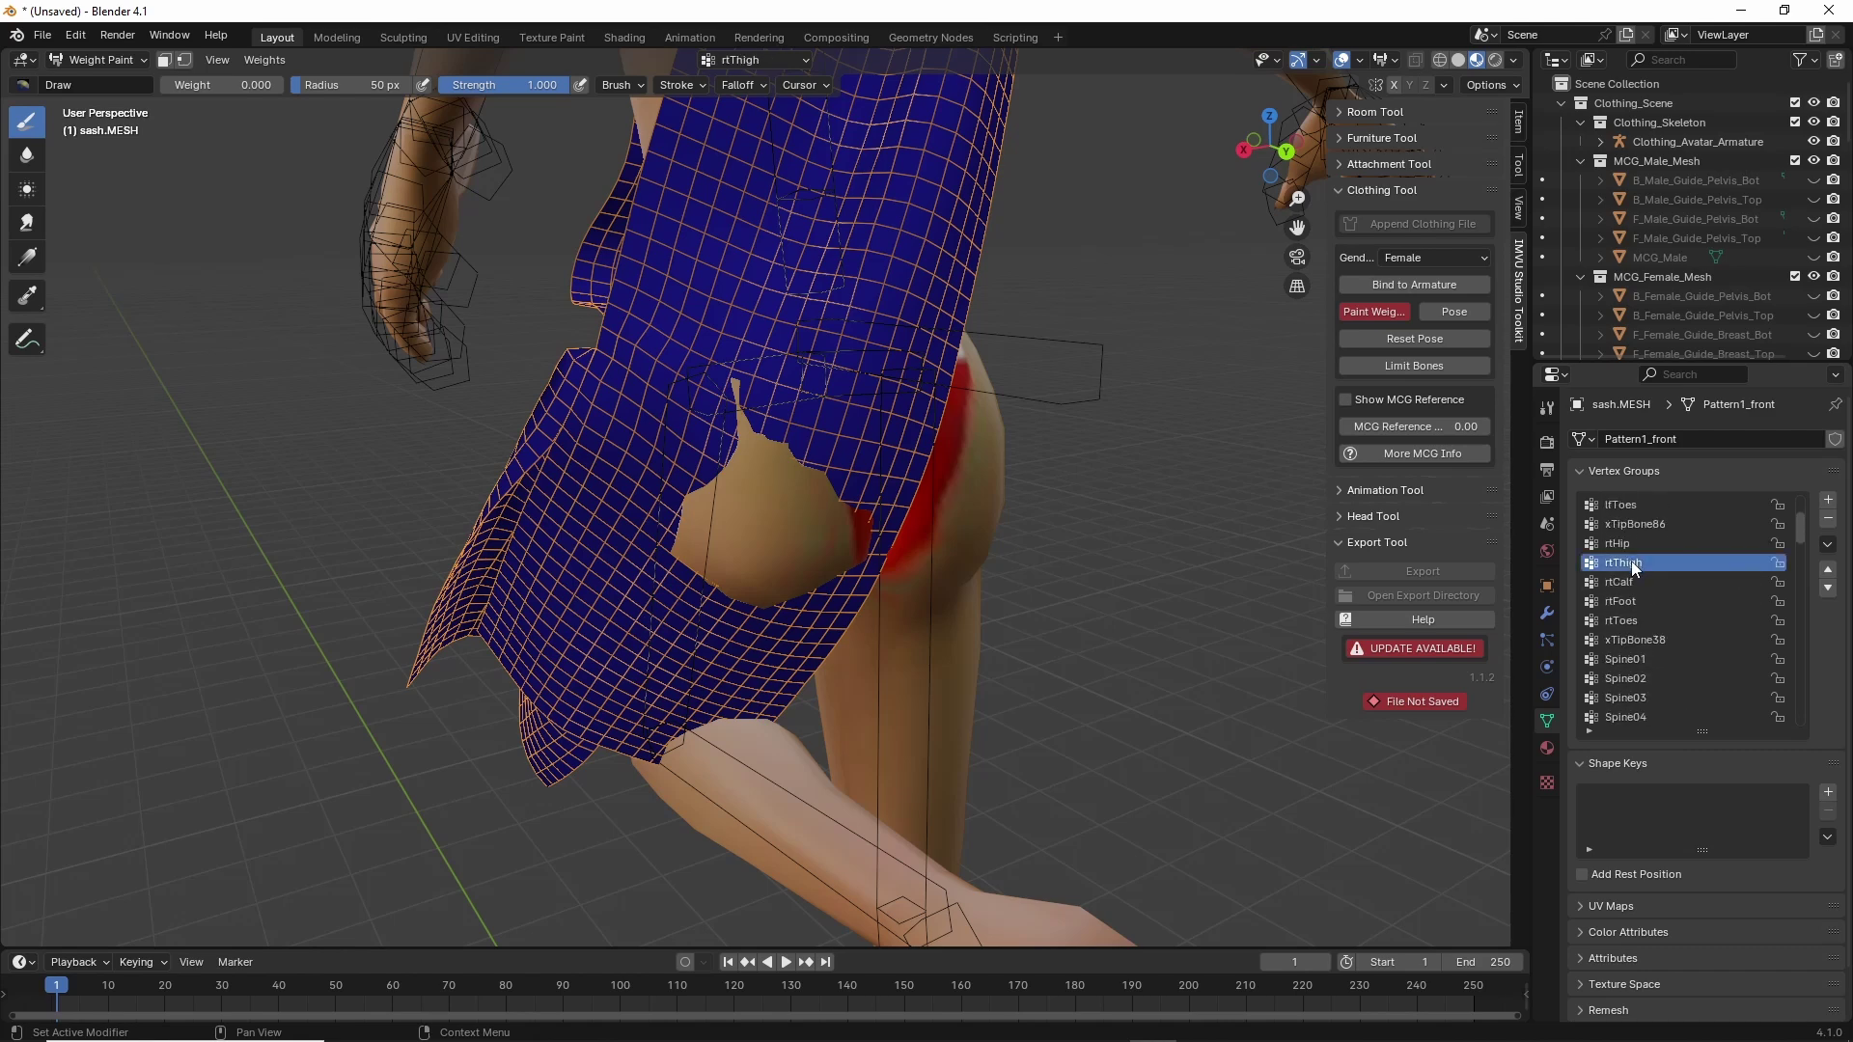
pyautogui.scroll(6, 1641, 572)
pyautogui.click(1625, 565)
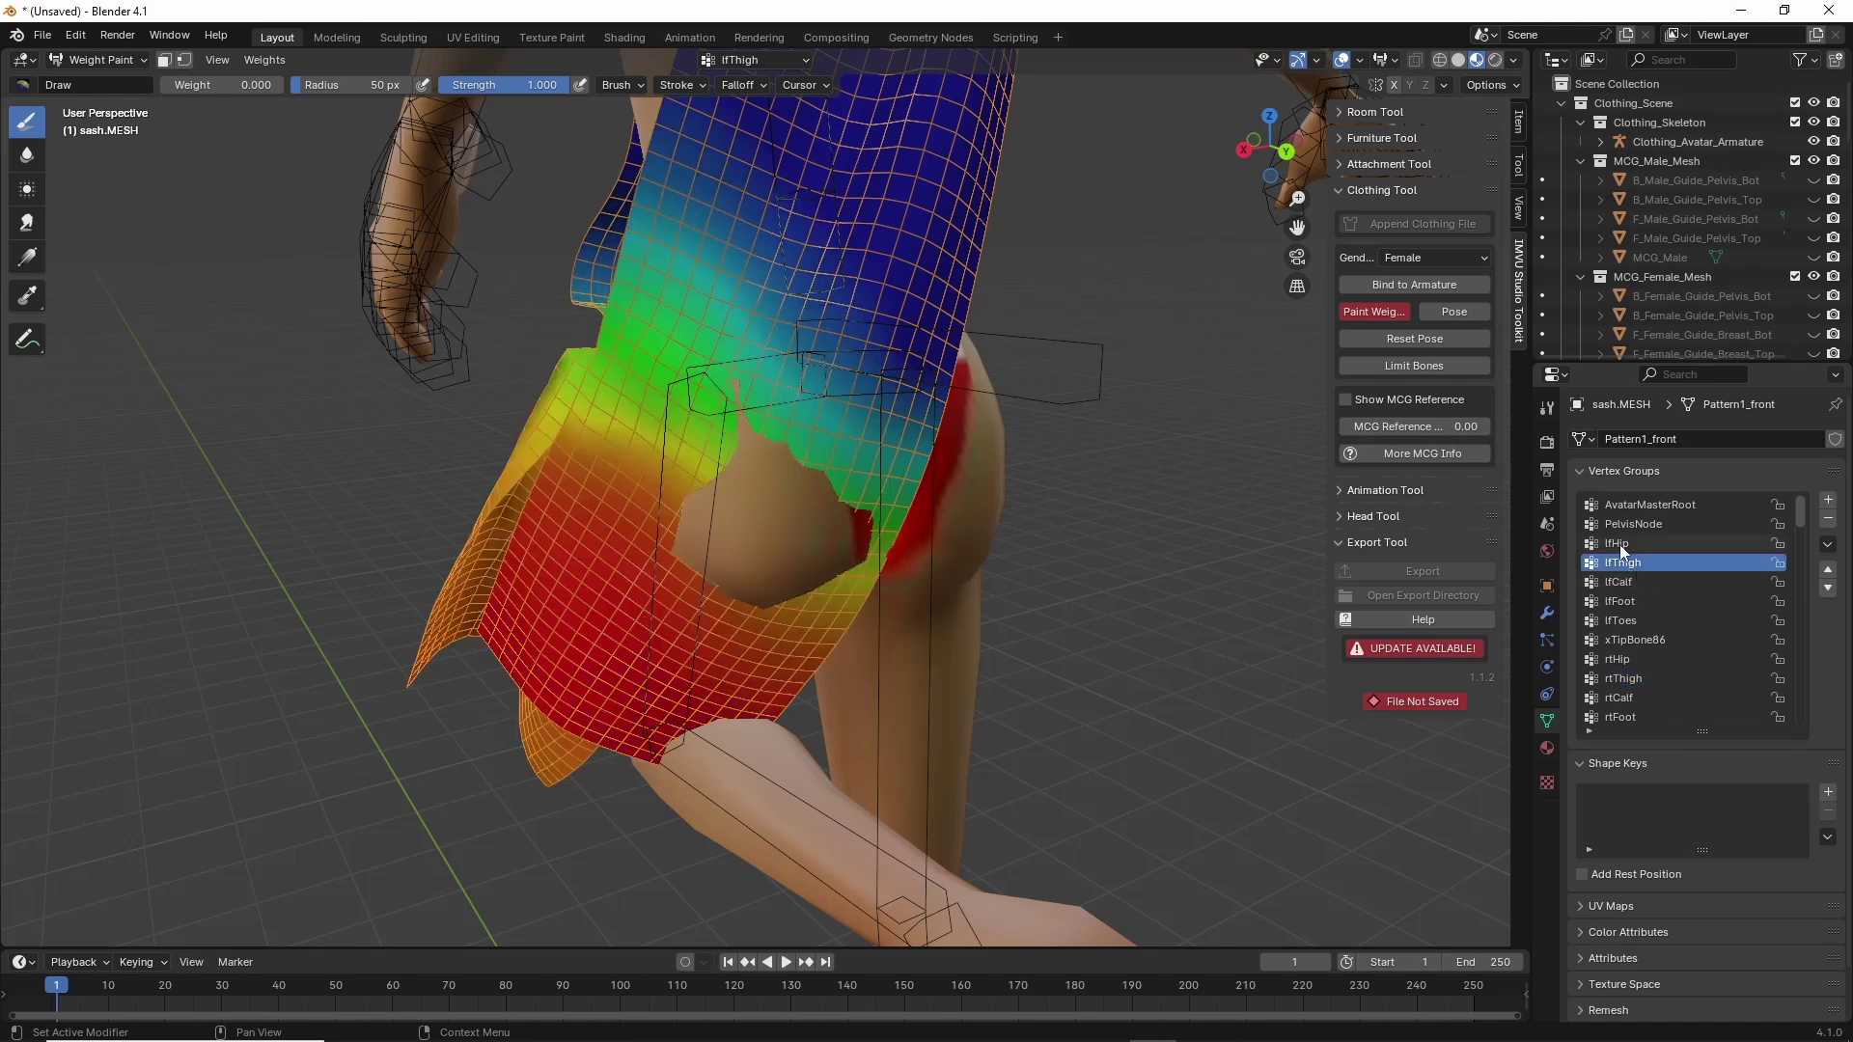
pyautogui.click(1619, 546)
pyautogui.moveTo(1061, 600); pyautogui.dragTo(874, 608, button='middle')
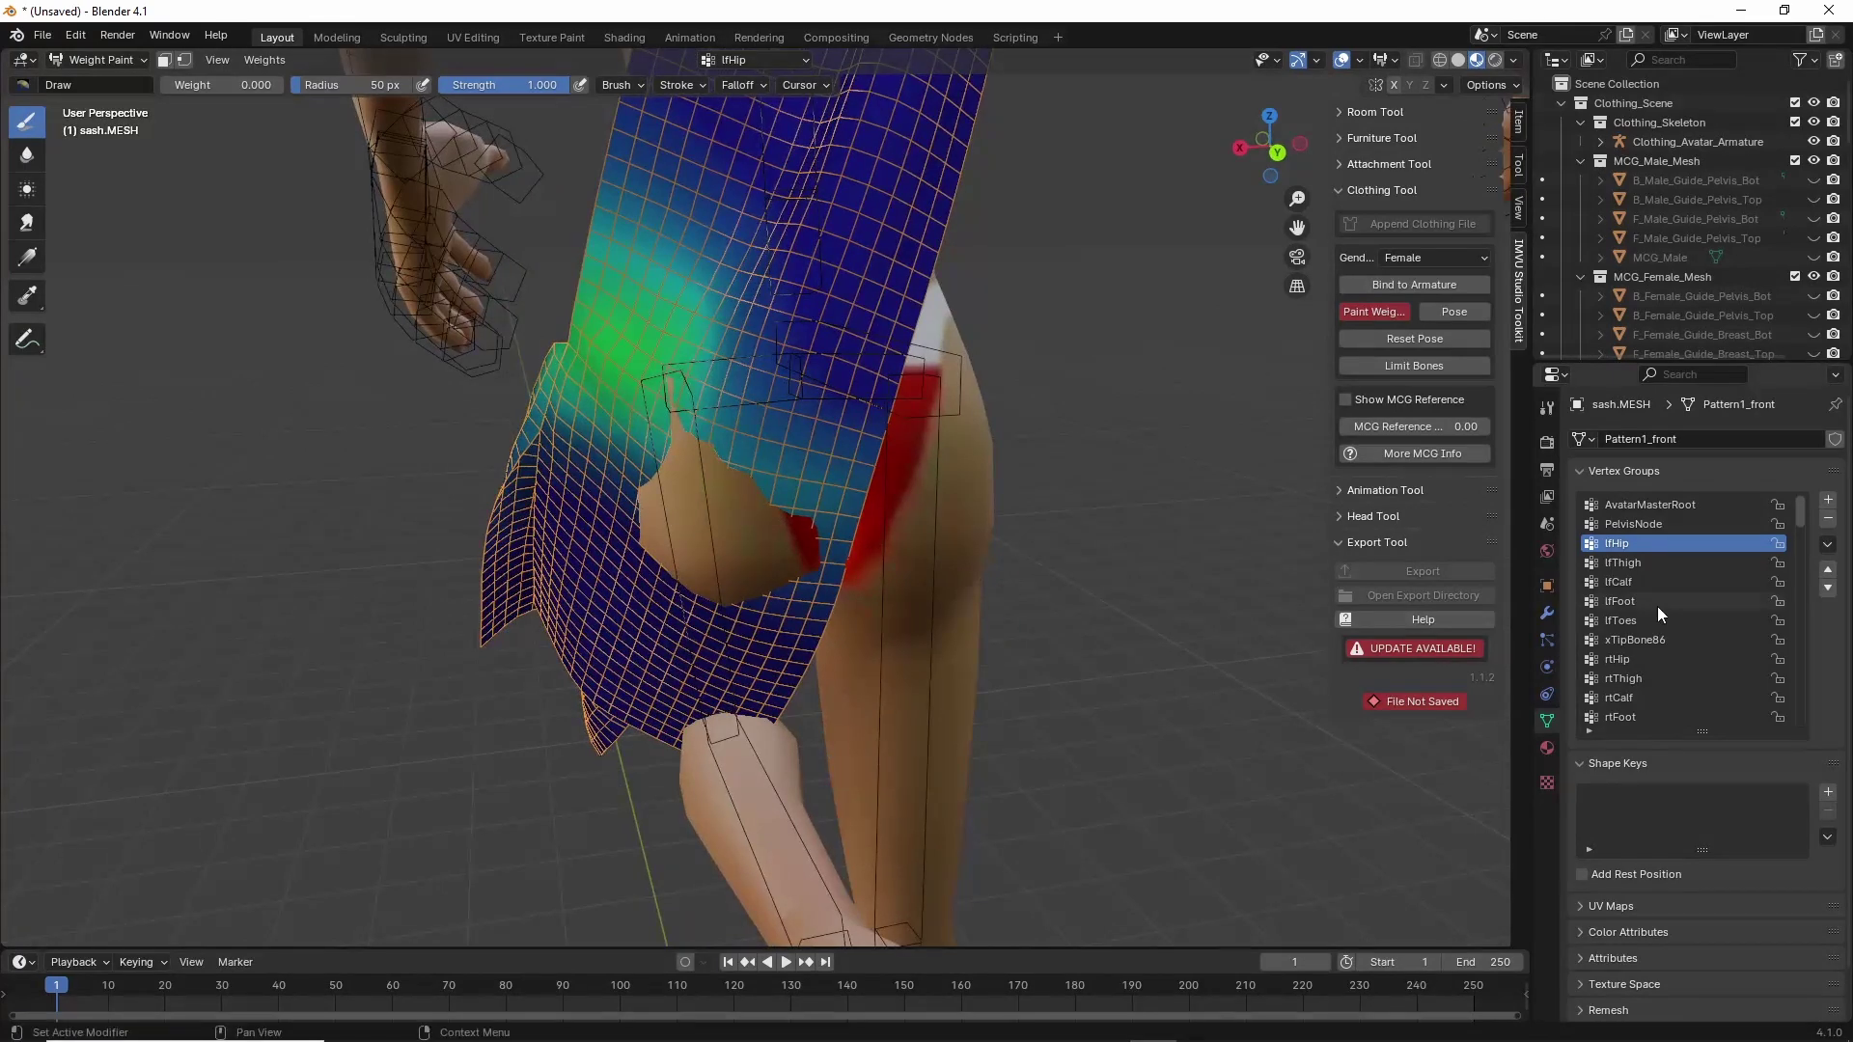
# Try painting the PelvisNode group at weight 1.000 over the area where the left buttock pokes through, and undo it.
pyautogui.click(1630, 525)
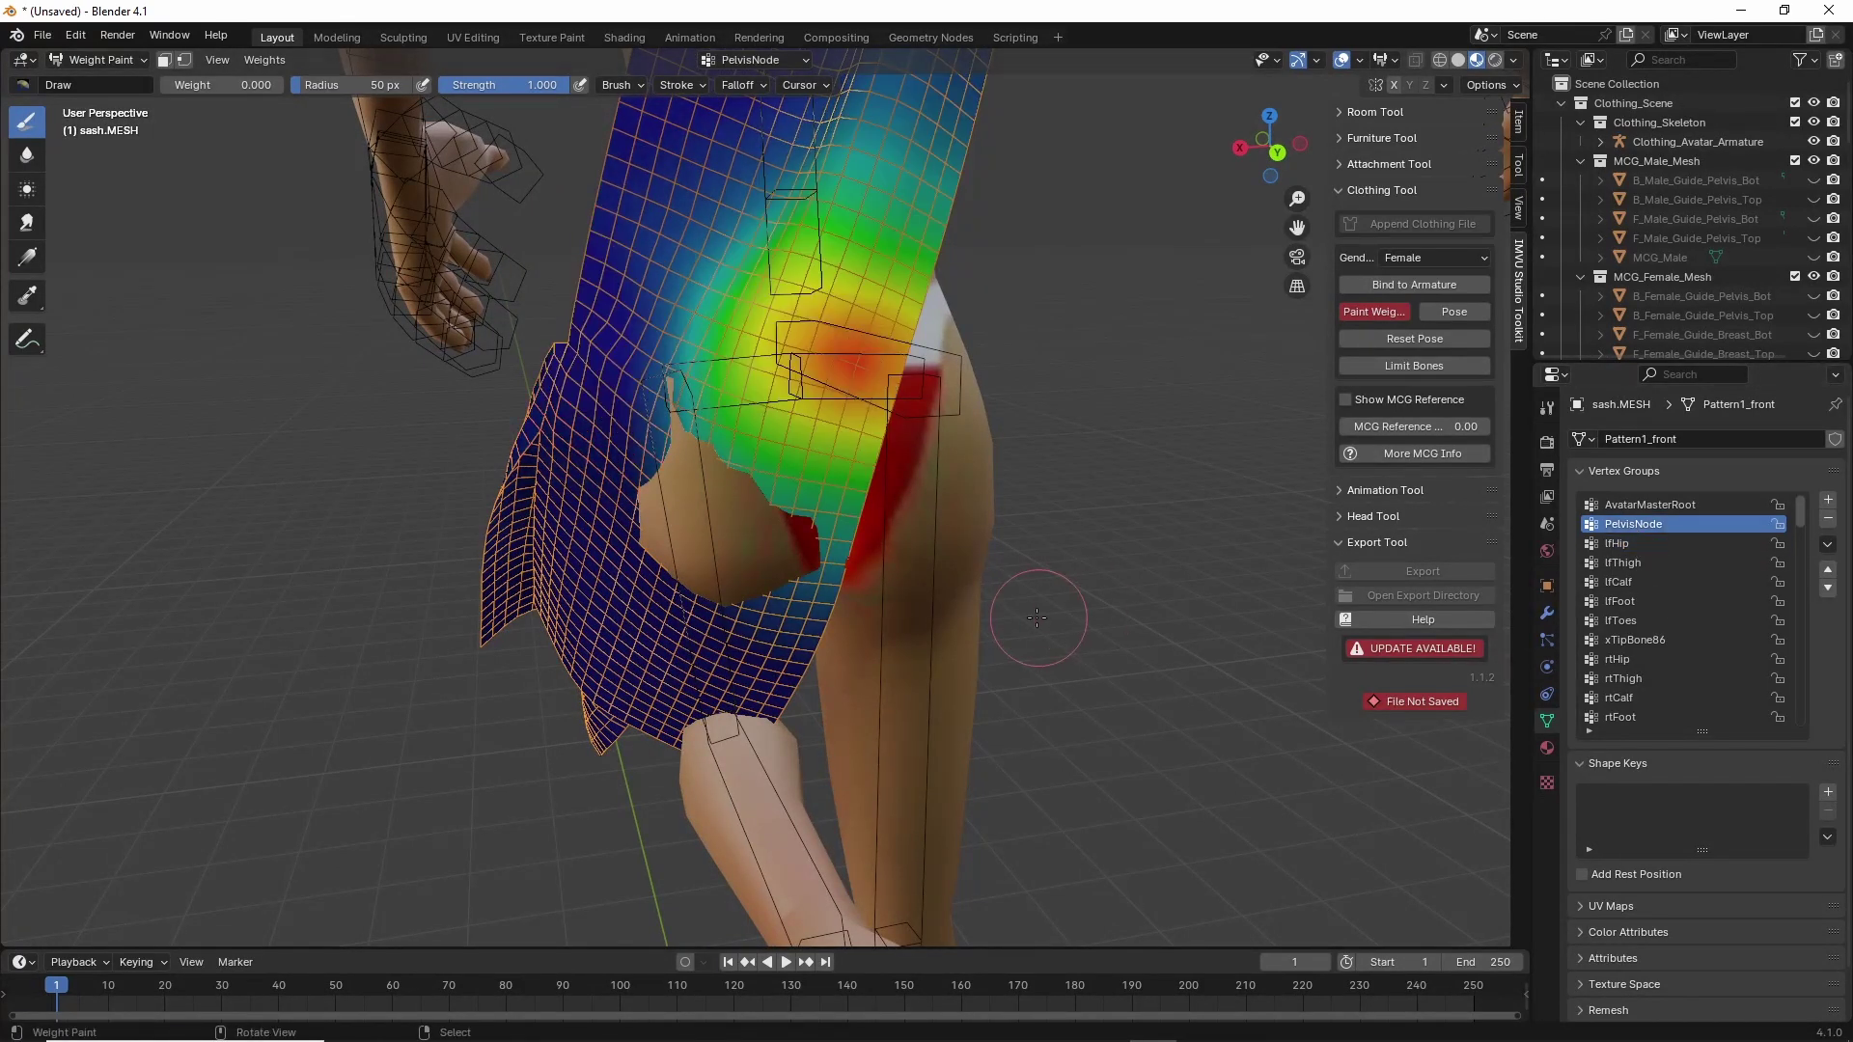
pyautogui.moveTo(1038, 621)
pyautogui.mouseDown(button='middle')
pyautogui.moveTo(1008, 623)
pyautogui.moveTo(1058, 627)
pyautogui.mouseUp(button='middle')
pyautogui.scroll(2, 1057, 627)
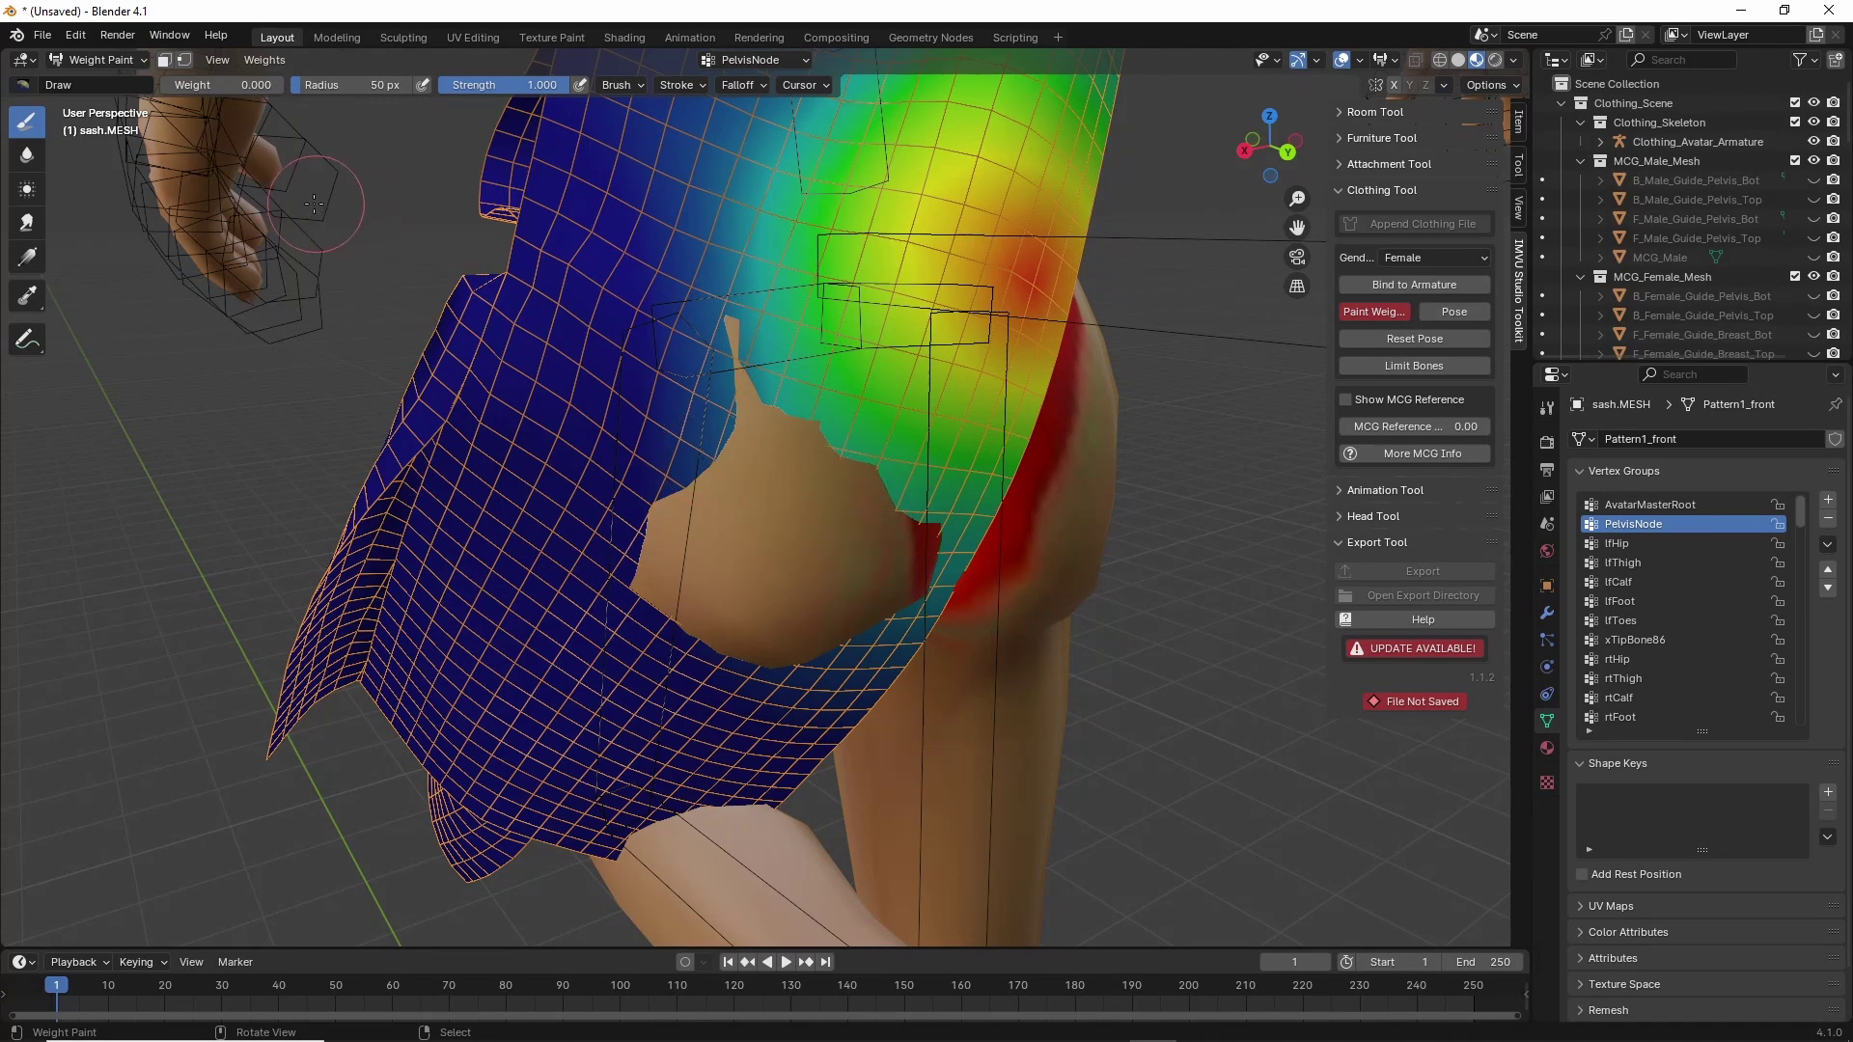
pyautogui.moveTo(924, 565)
pyautogui.mouseDown()
pyautogui.moveTo(931, 540)
pyautogui.moveTo(870, 687)
pyautogui.mouseUp()
pyautogui.moveTo(871, 687); pyautogui.dragTo(759, 696, button='middle')
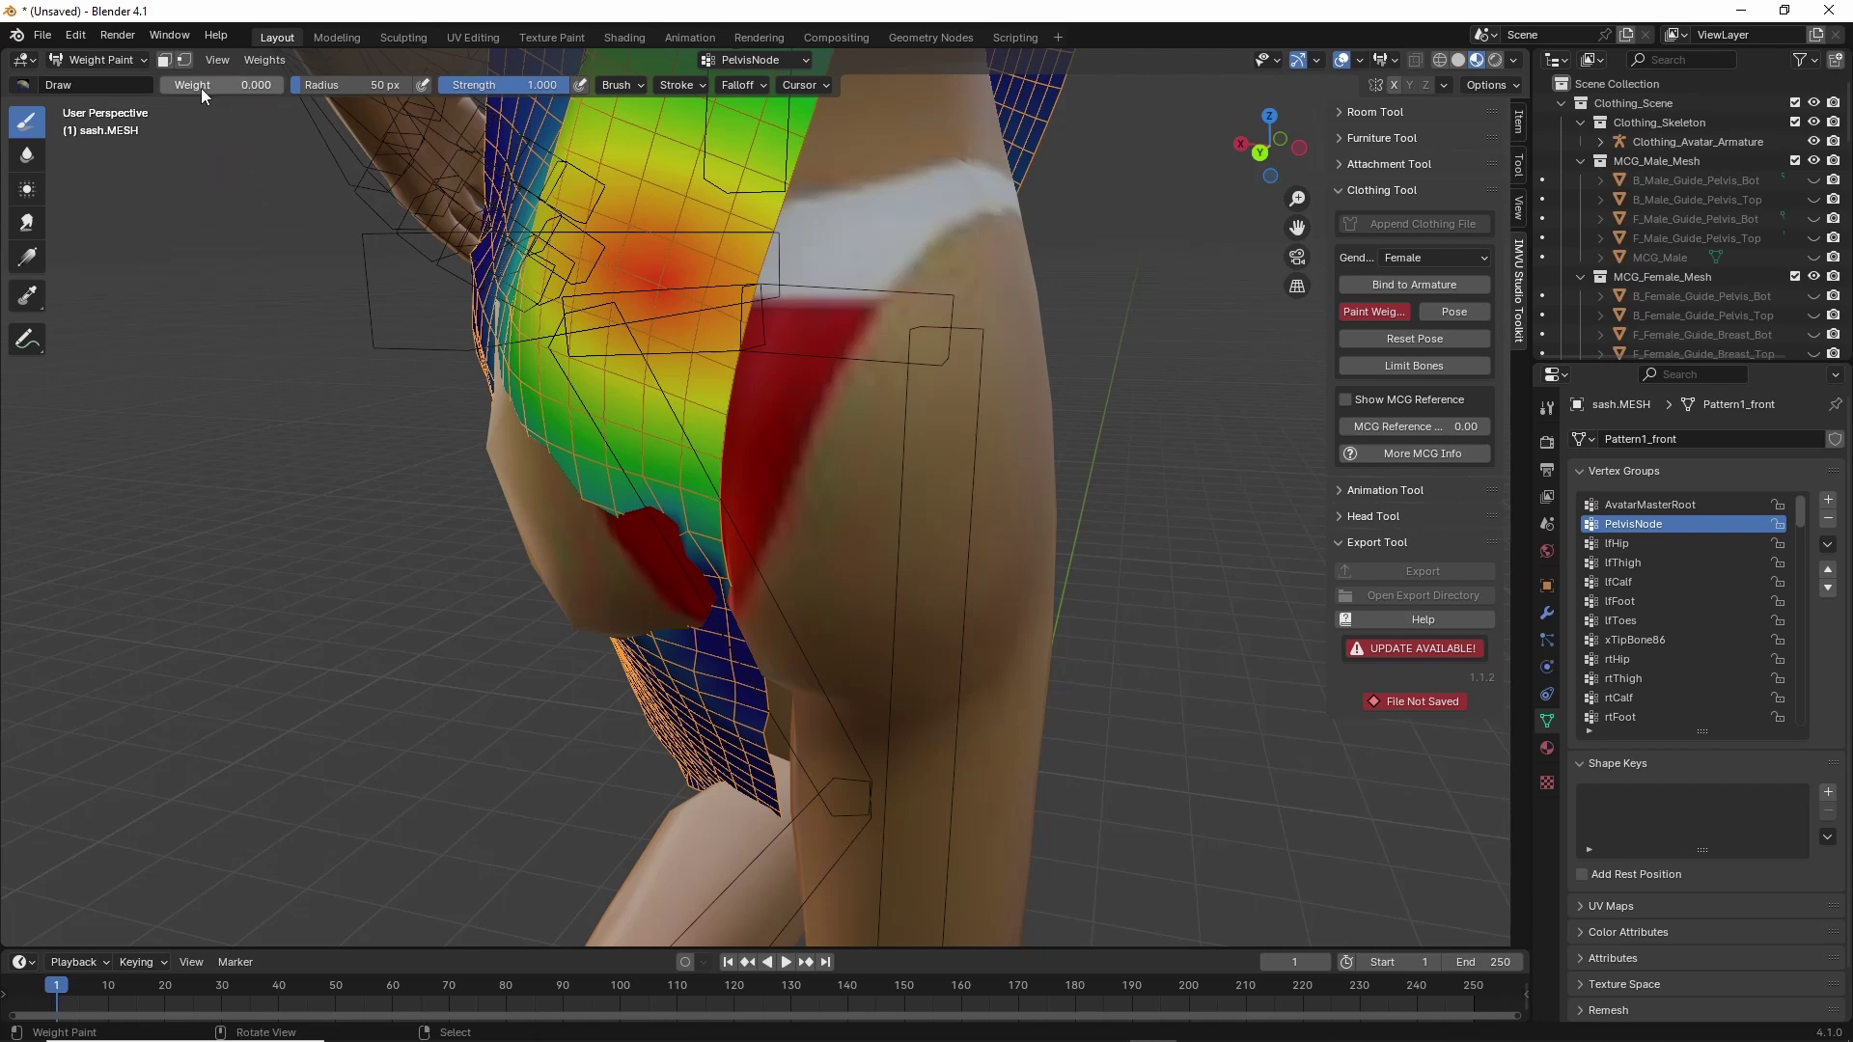
pyautogui.moveTo(445, 521); pyautogui.dragTo(546, 520, button='middle')
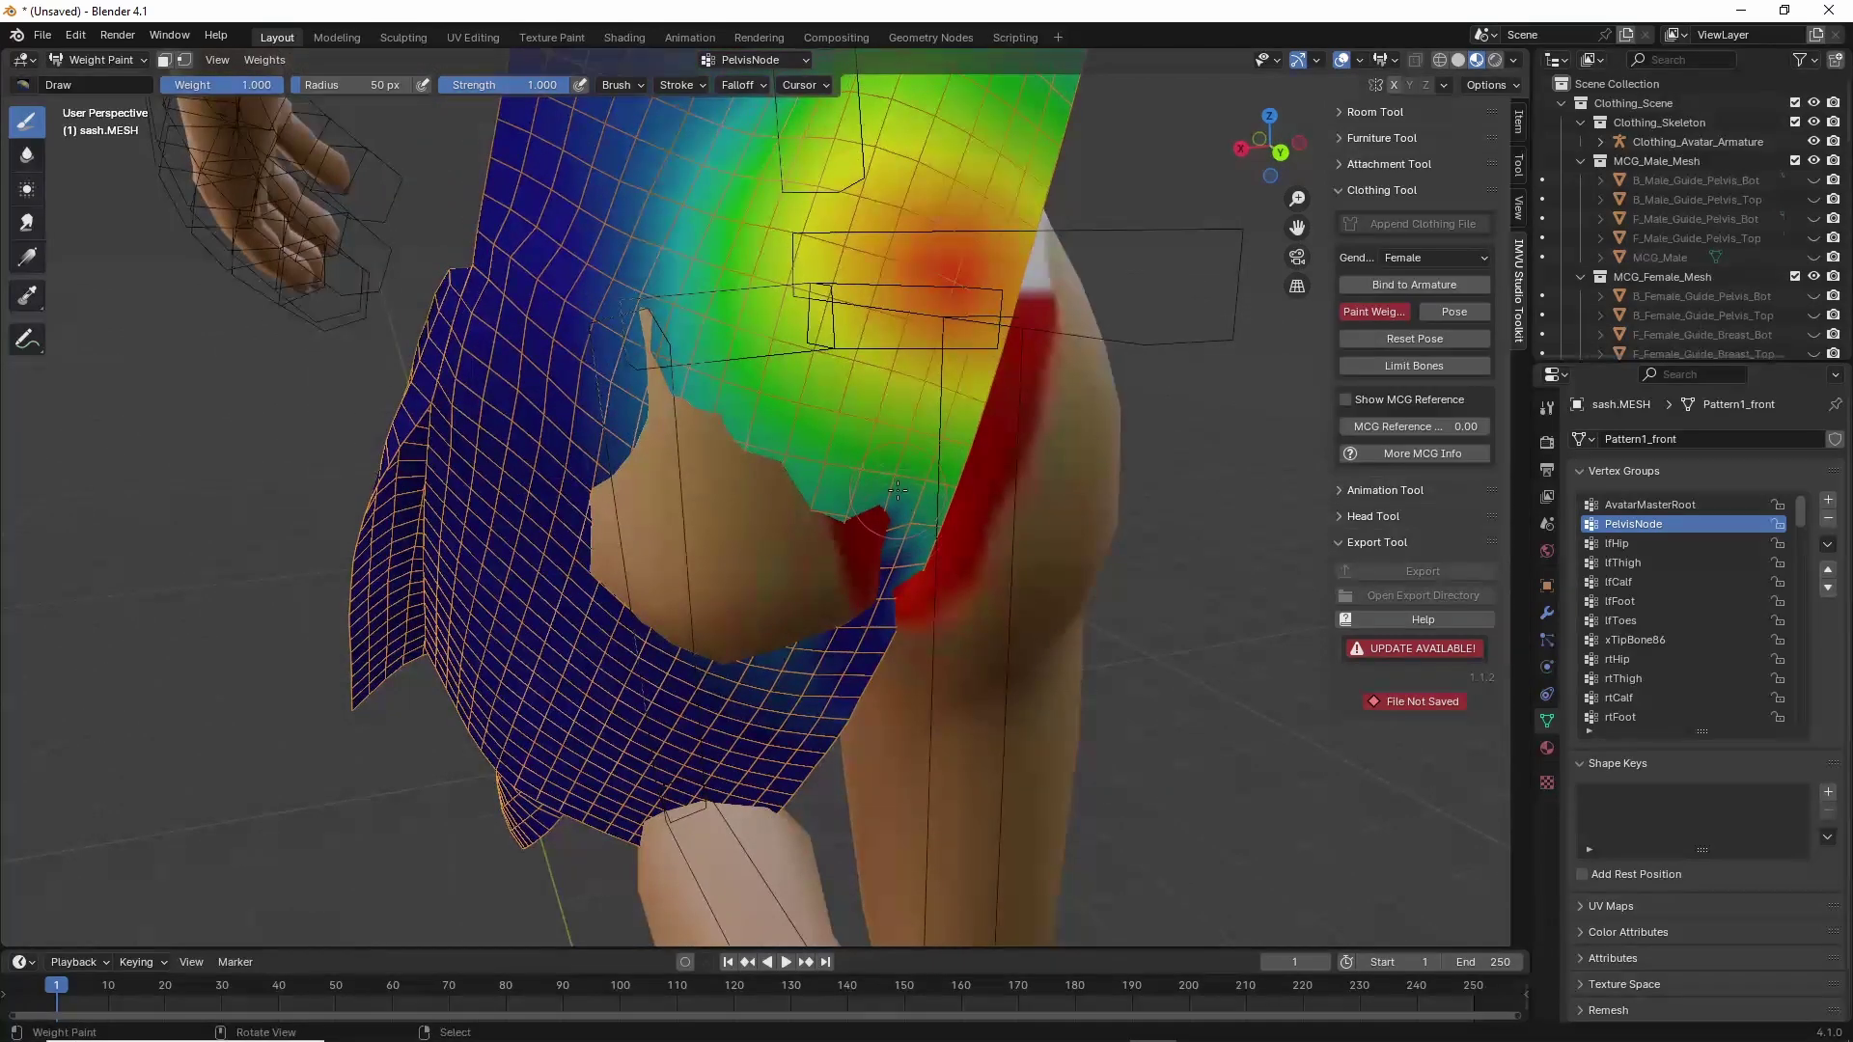
pyautogui.moveTo(905, 577)
pyautogui.mouseDown()
pyautogui.moveTo(877, 600)
pyautogui.moveTo(840, 522)
pyautogui.moveTo(782, 589)
pyautogui.moveTo(743, 579)
pyautogui.moveTo(639, 299)
pyautogui.moveTo(618, 589)
pyautogui.moveTo(695, 657)
pyautogui.moveTo(754, 602)
pyautogui.moveTo(738, 666)
pyautogui.moveTo(811, 695)
pyautogui.moveTo(903, 617)
pyautogui.moveTo(861, 598)
pyautogui.mouseUp()
pyautogui.moveTo(861, 596)
pyautogui.mouseDown(button='middle')
pyautogui.moveTo(994, 593)
pyautogui.moveTo(850, 526)
pyautogui.moveTo(782, 533)
pyautogui.moveTo(780, 641)
pyautogui.mouseUp(button='middle')
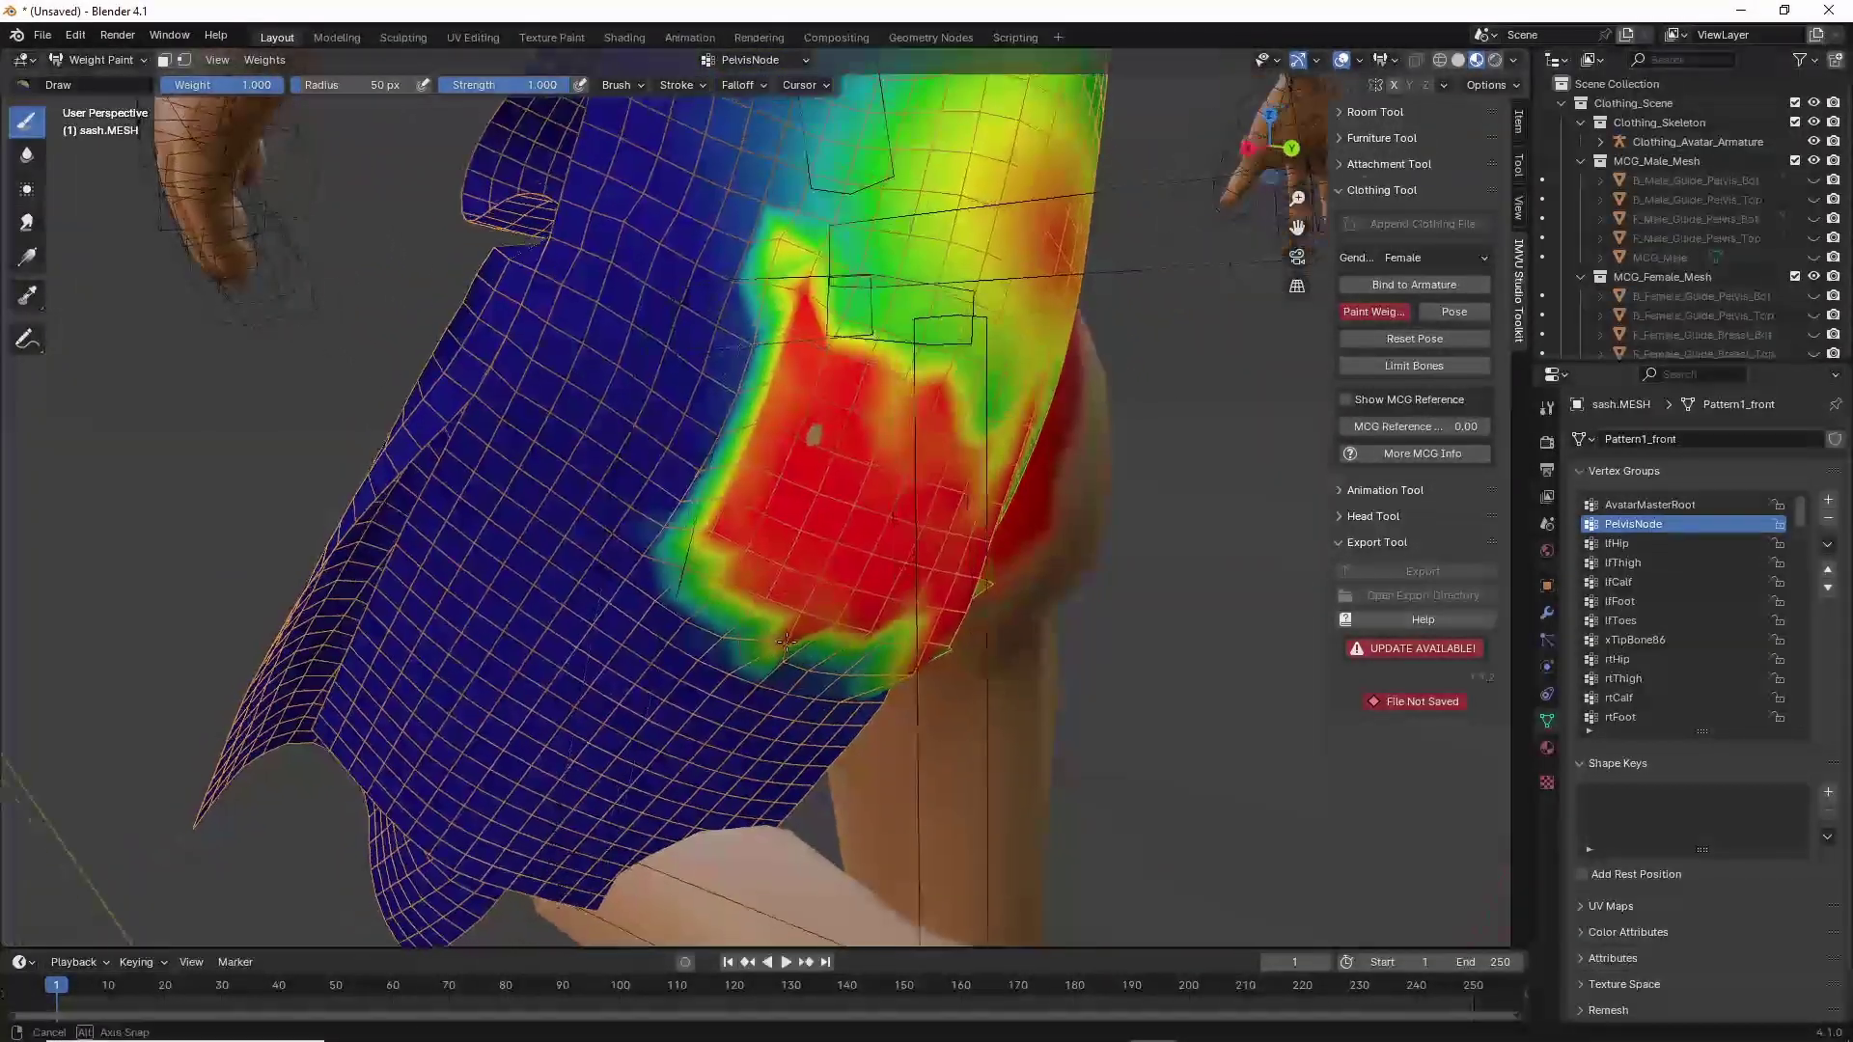
pyautogui.hotkey('ctrl', 'z')
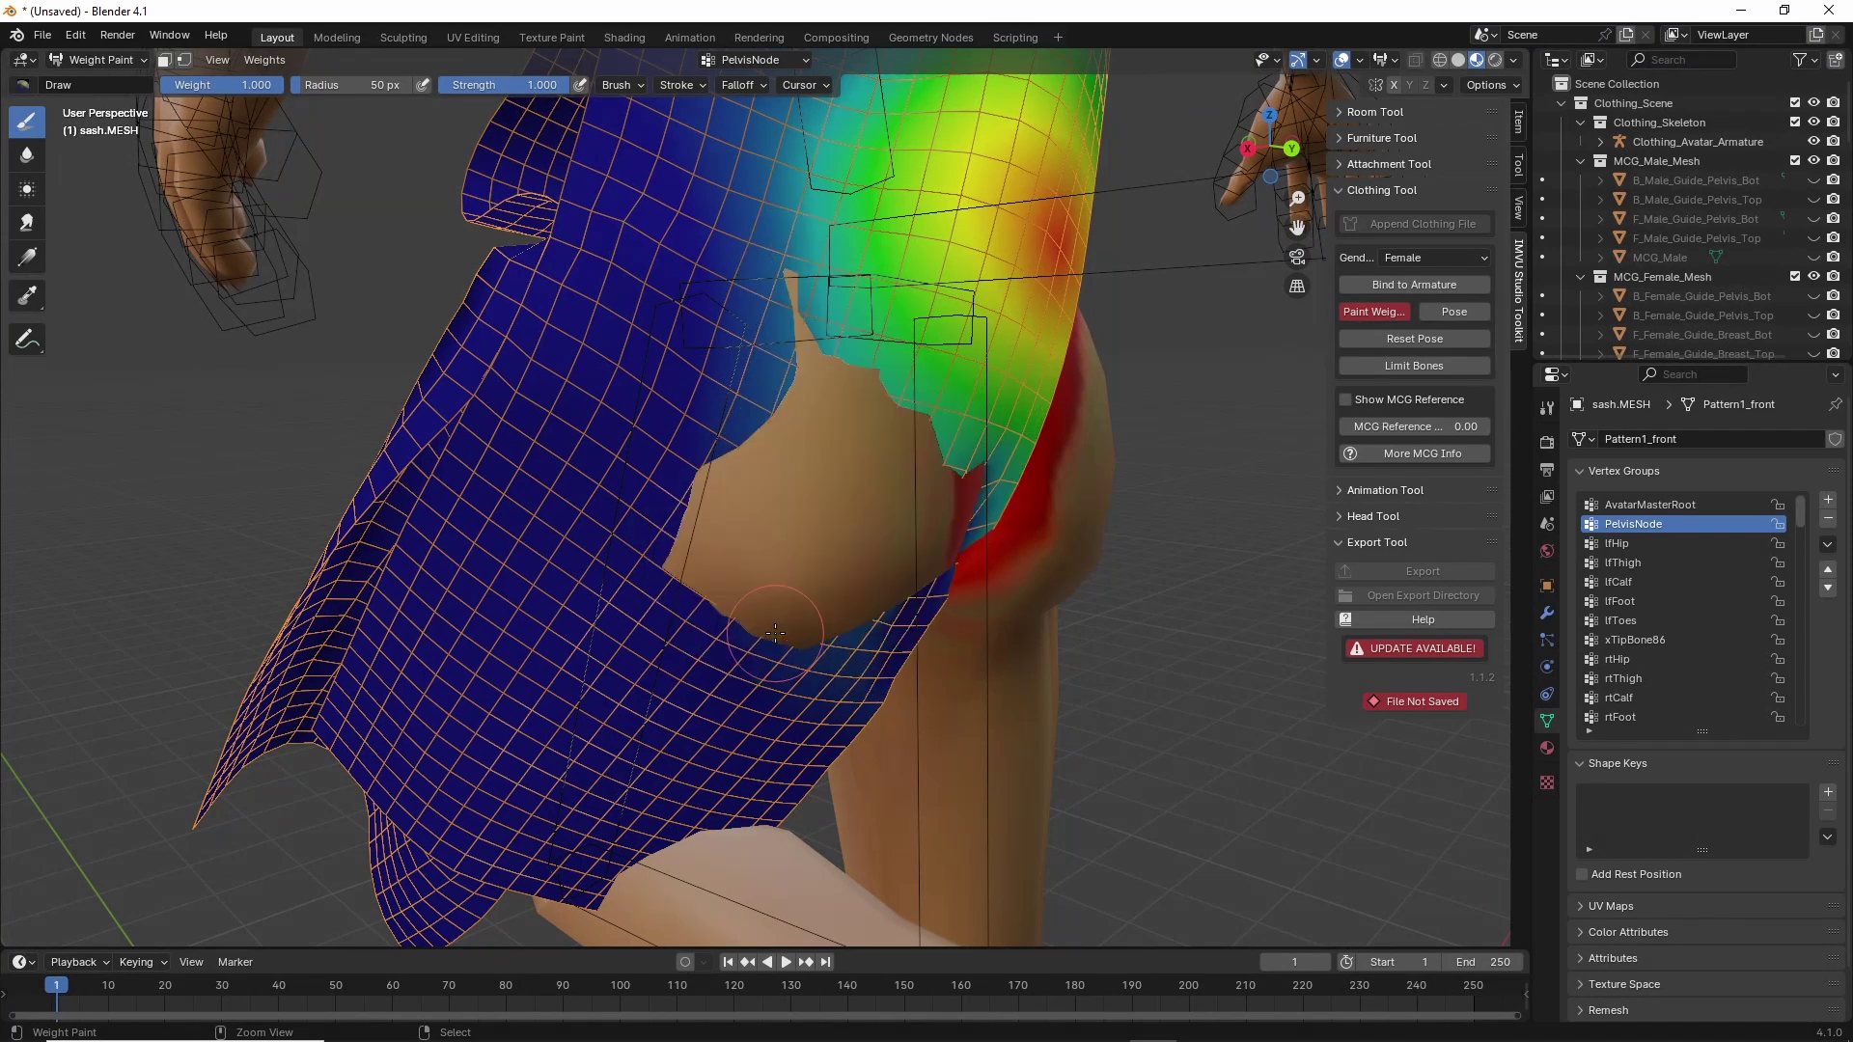
# Paint the lfHip group at weight 0.500 on the sash around the upper and inner edges of the exposed left buttock.
pyautogui.click(1619, 543)
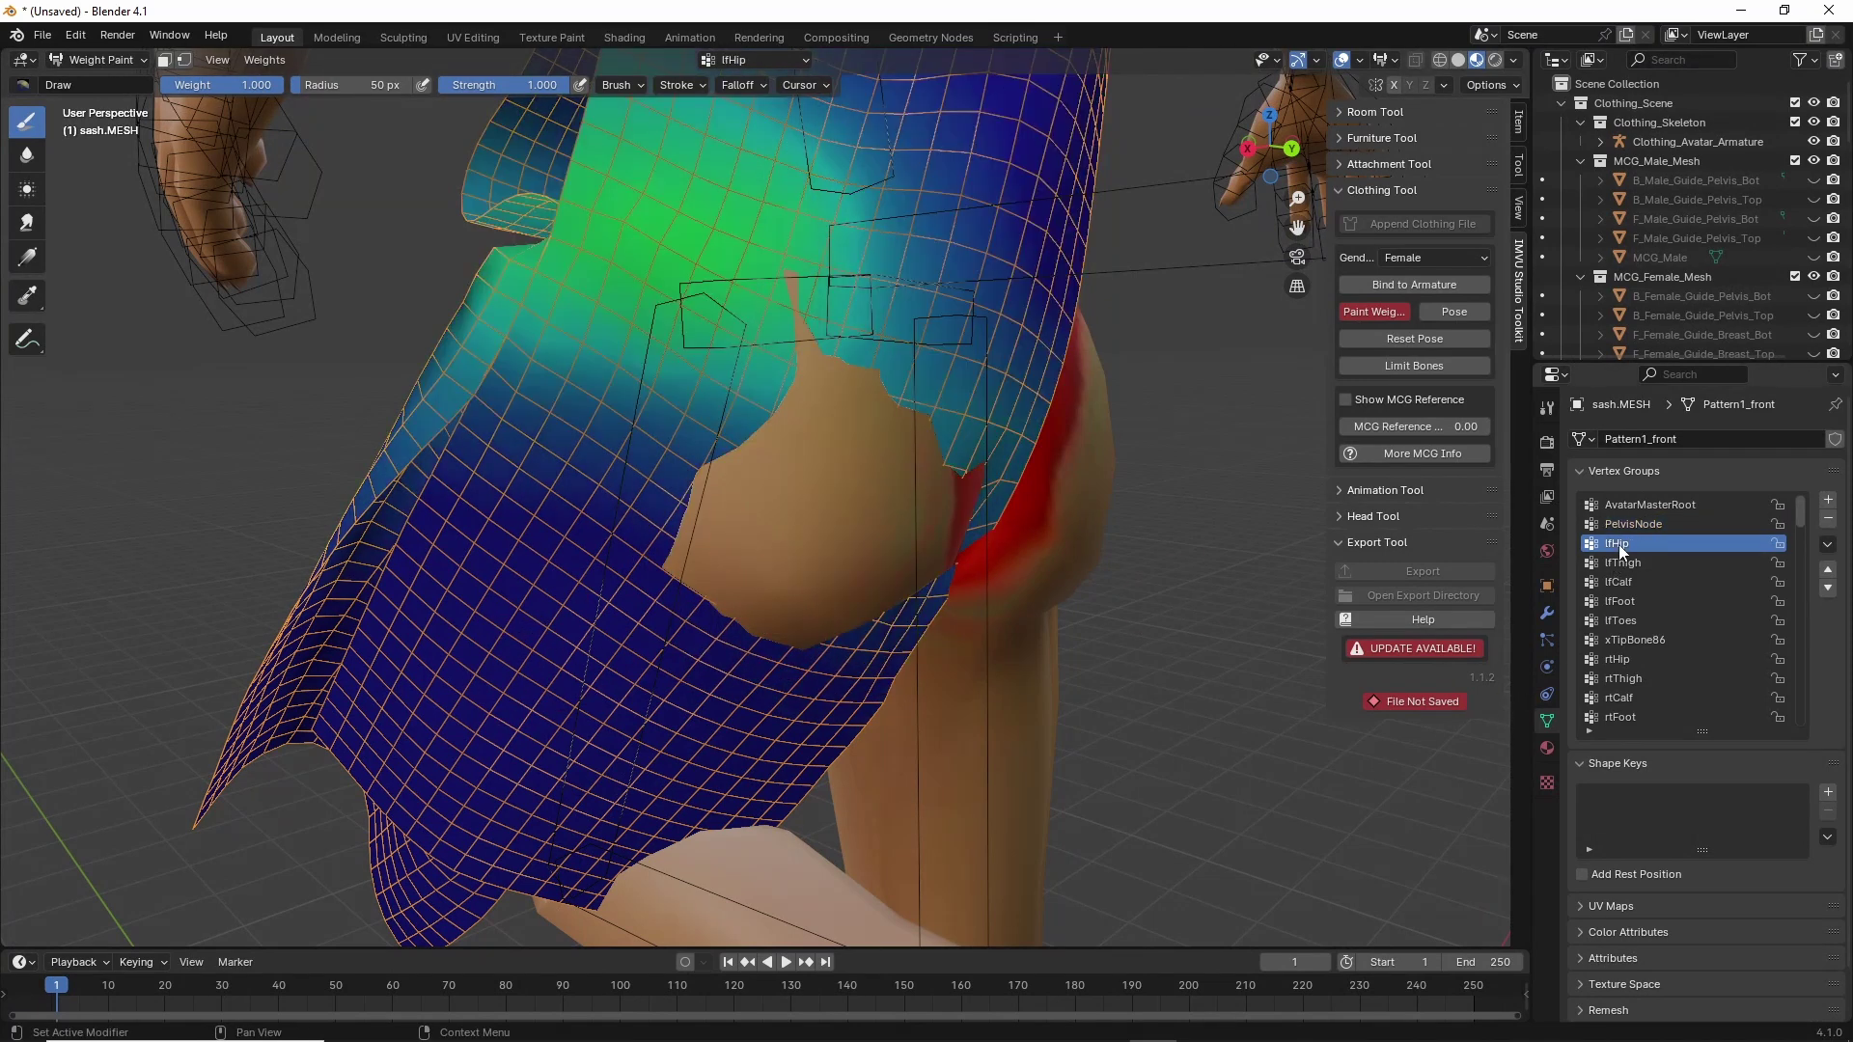
pyautogui.moveTo(884, 496); pyautogui.dragTo(854, 495, button='middle')
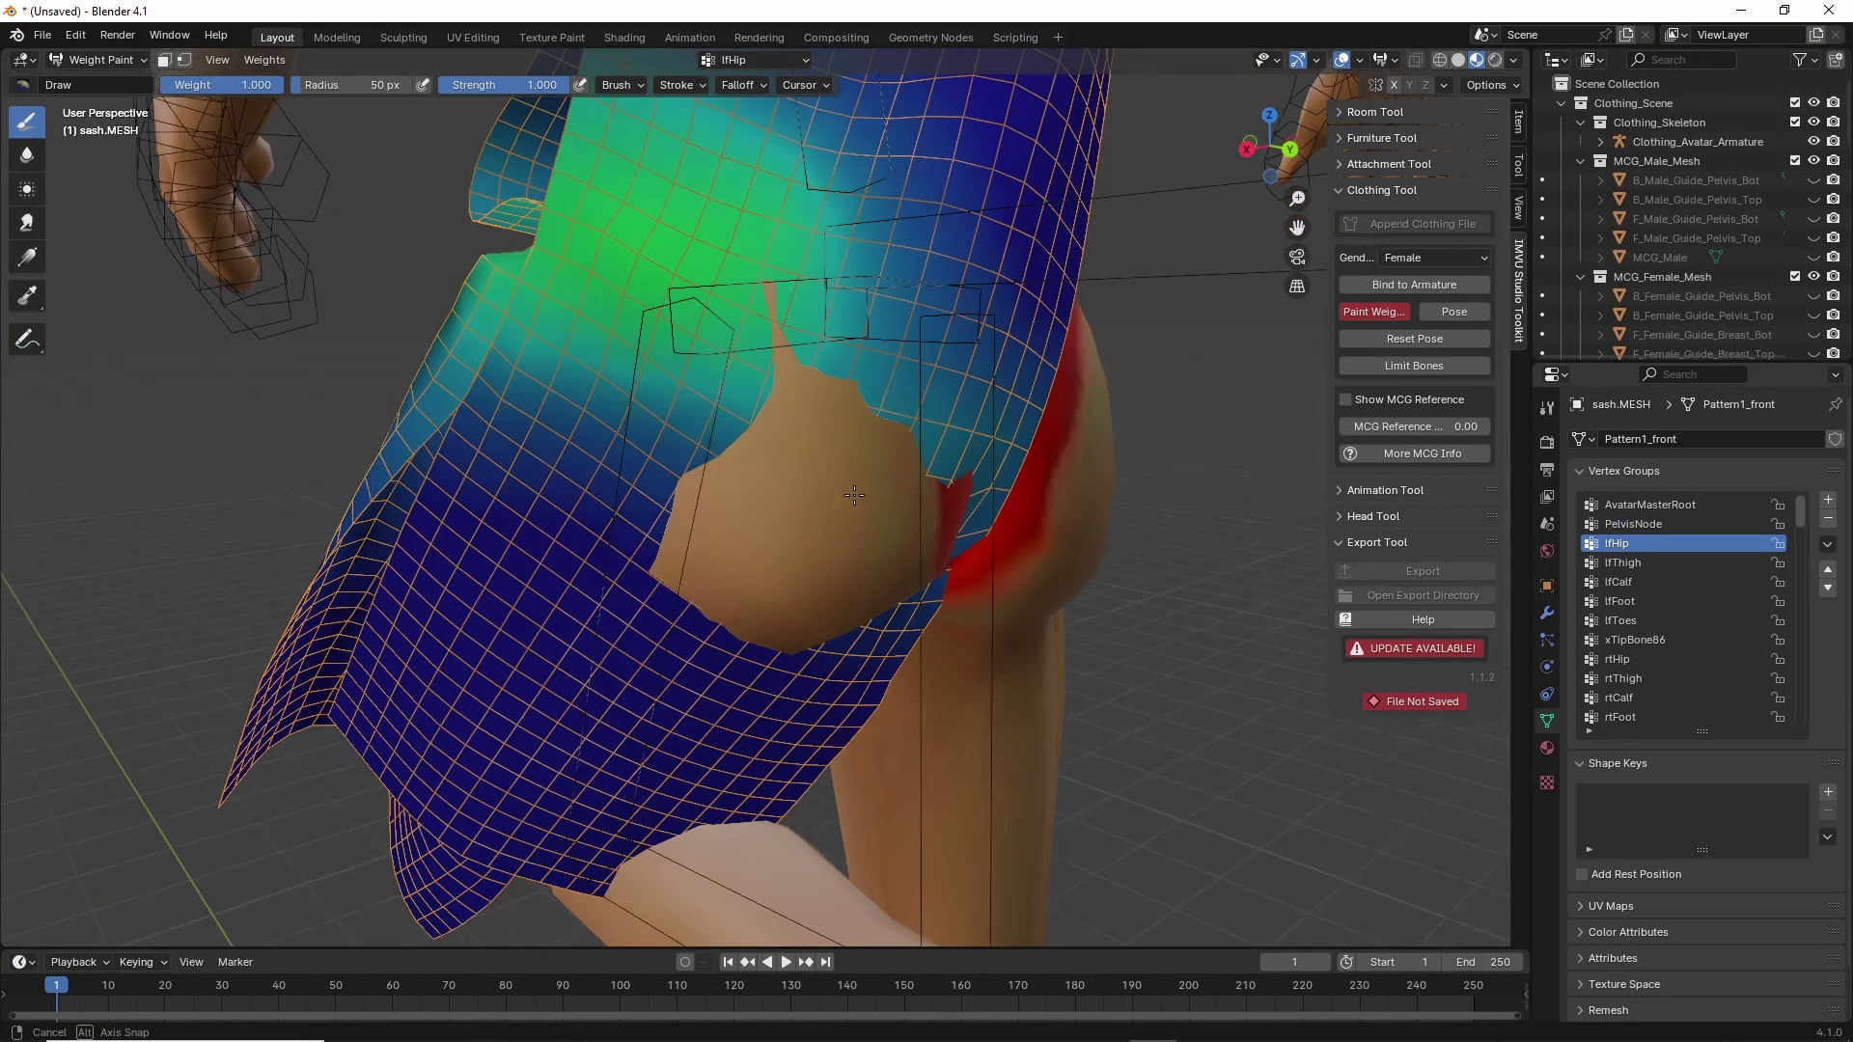
pyautogui.click(222, 85)
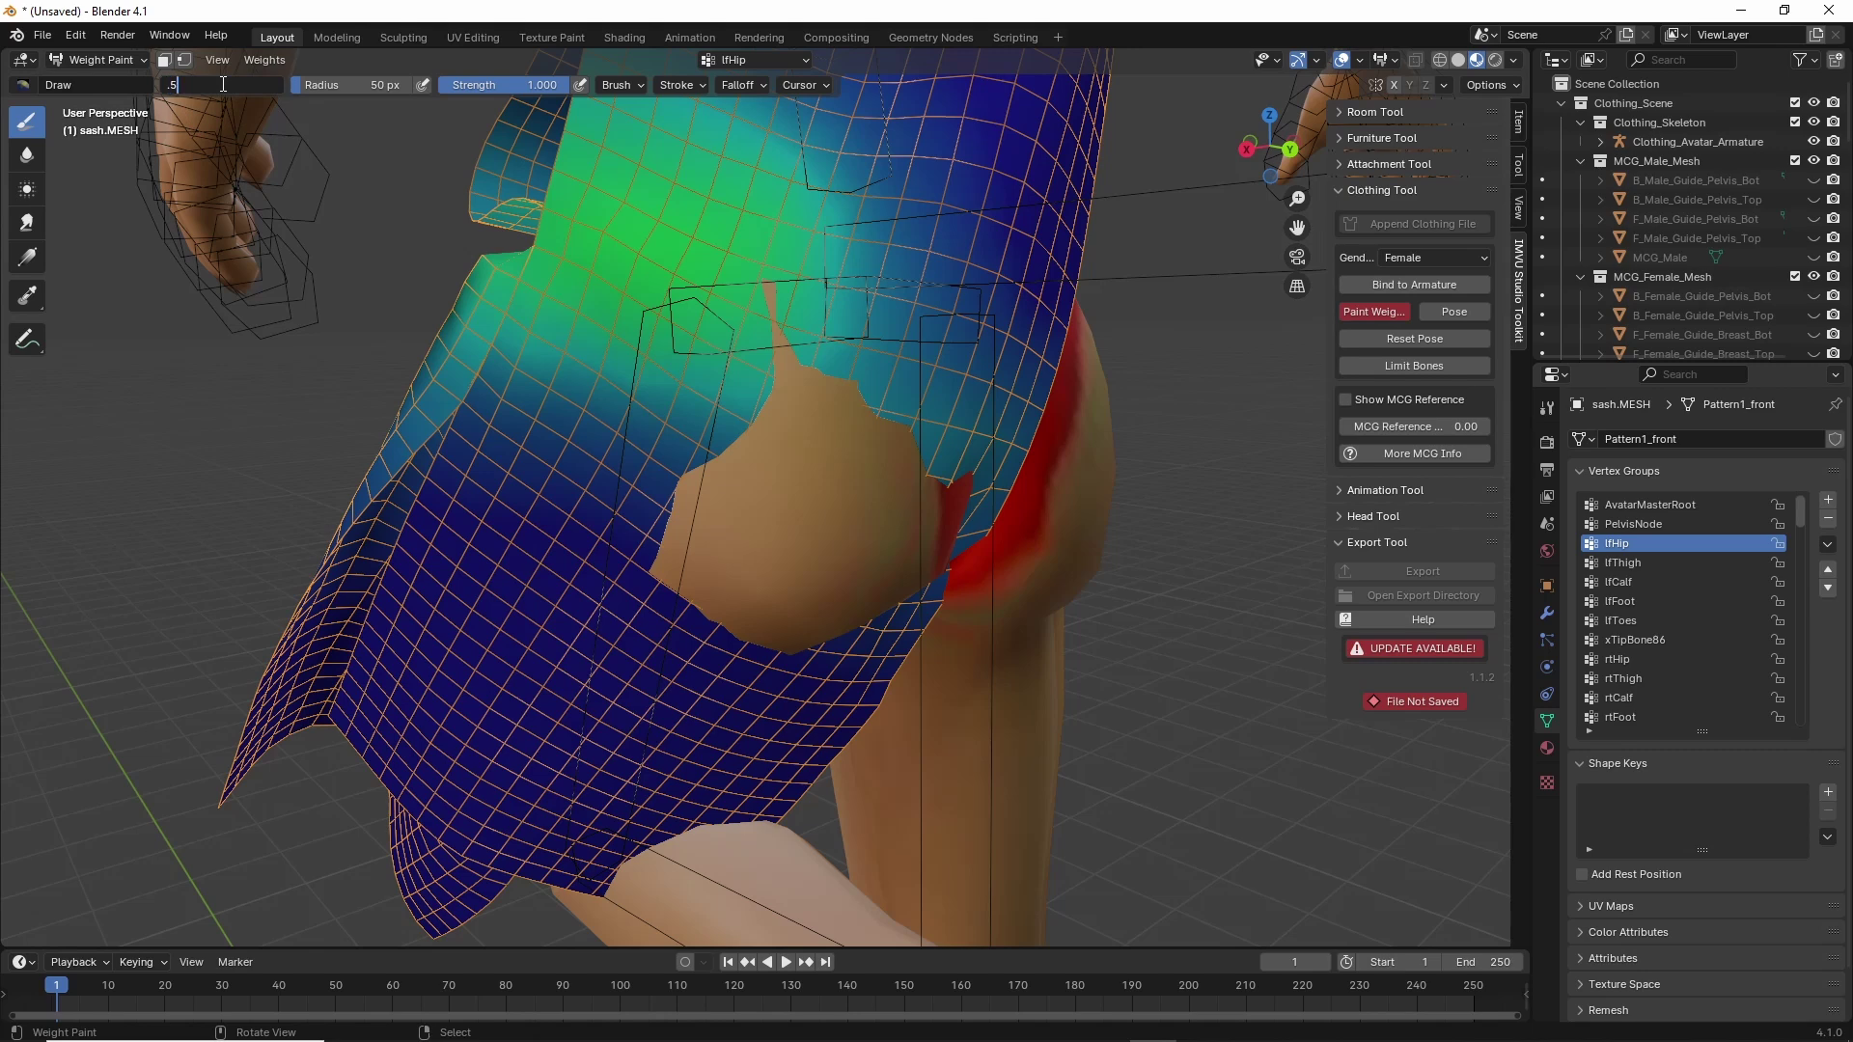
pyautogui.press('Return')
pyautogui.moveTo(763, 287)
pyautogui.mouseDown()
pyautogui.moveTo(830, 328)
pyautogui.moveTo(898, 425)
pyautogui.moveTo(973, 440)
pyautogui.moveTo(948, 484)
pyautogui.mouseUp()
pyautogui.moveTo(948, 484); pyautogui.dragTo(847, 479, button='middle')
pyautogui.moveTo(821, 478)
pyautogui.mouseDown()
pyautogui.moveTo(772, 579)
pyautogui.moveTo(714, 555)
pyautogui.moveTo(668, 482)
pyautogui.mouseUp()
pyautogui.moveTo(552, 387); pyautogui.dragTo(572, 358)
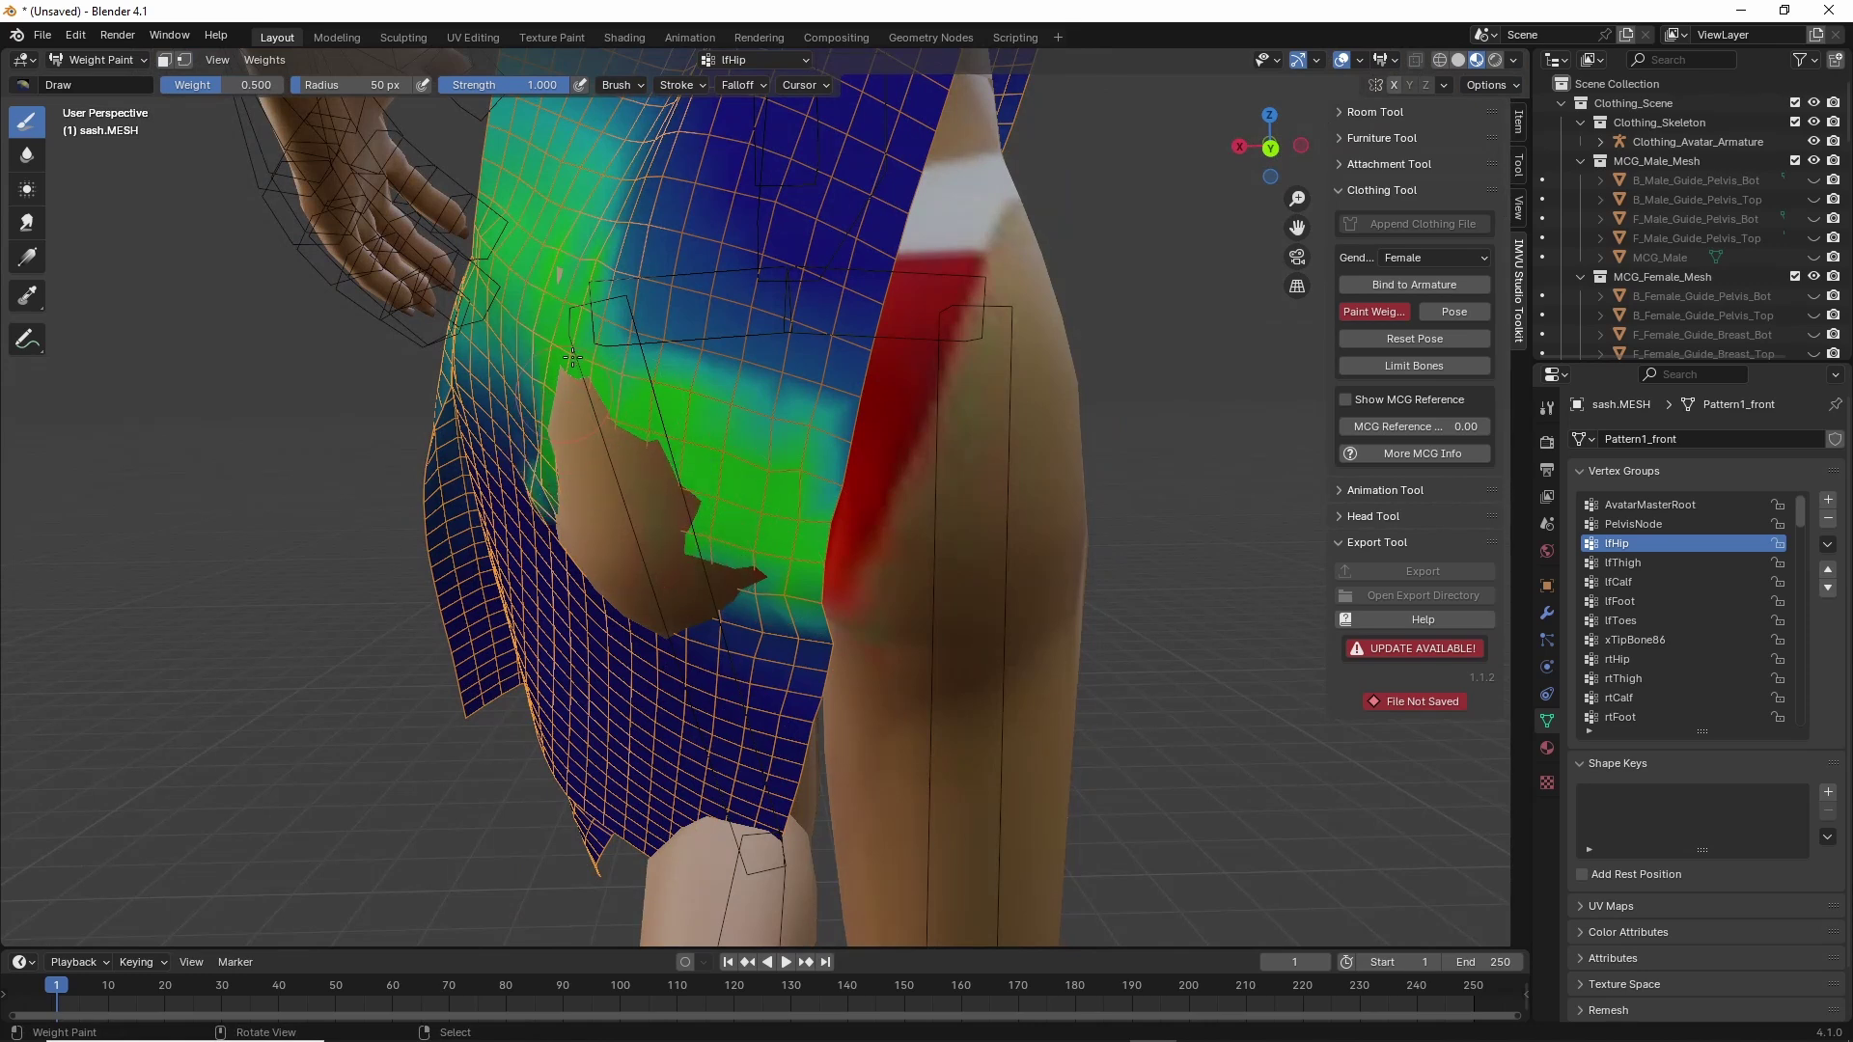
pyautogui.moveTo(562, 464); pyautogui.dragTo(857, 512, button='middle')
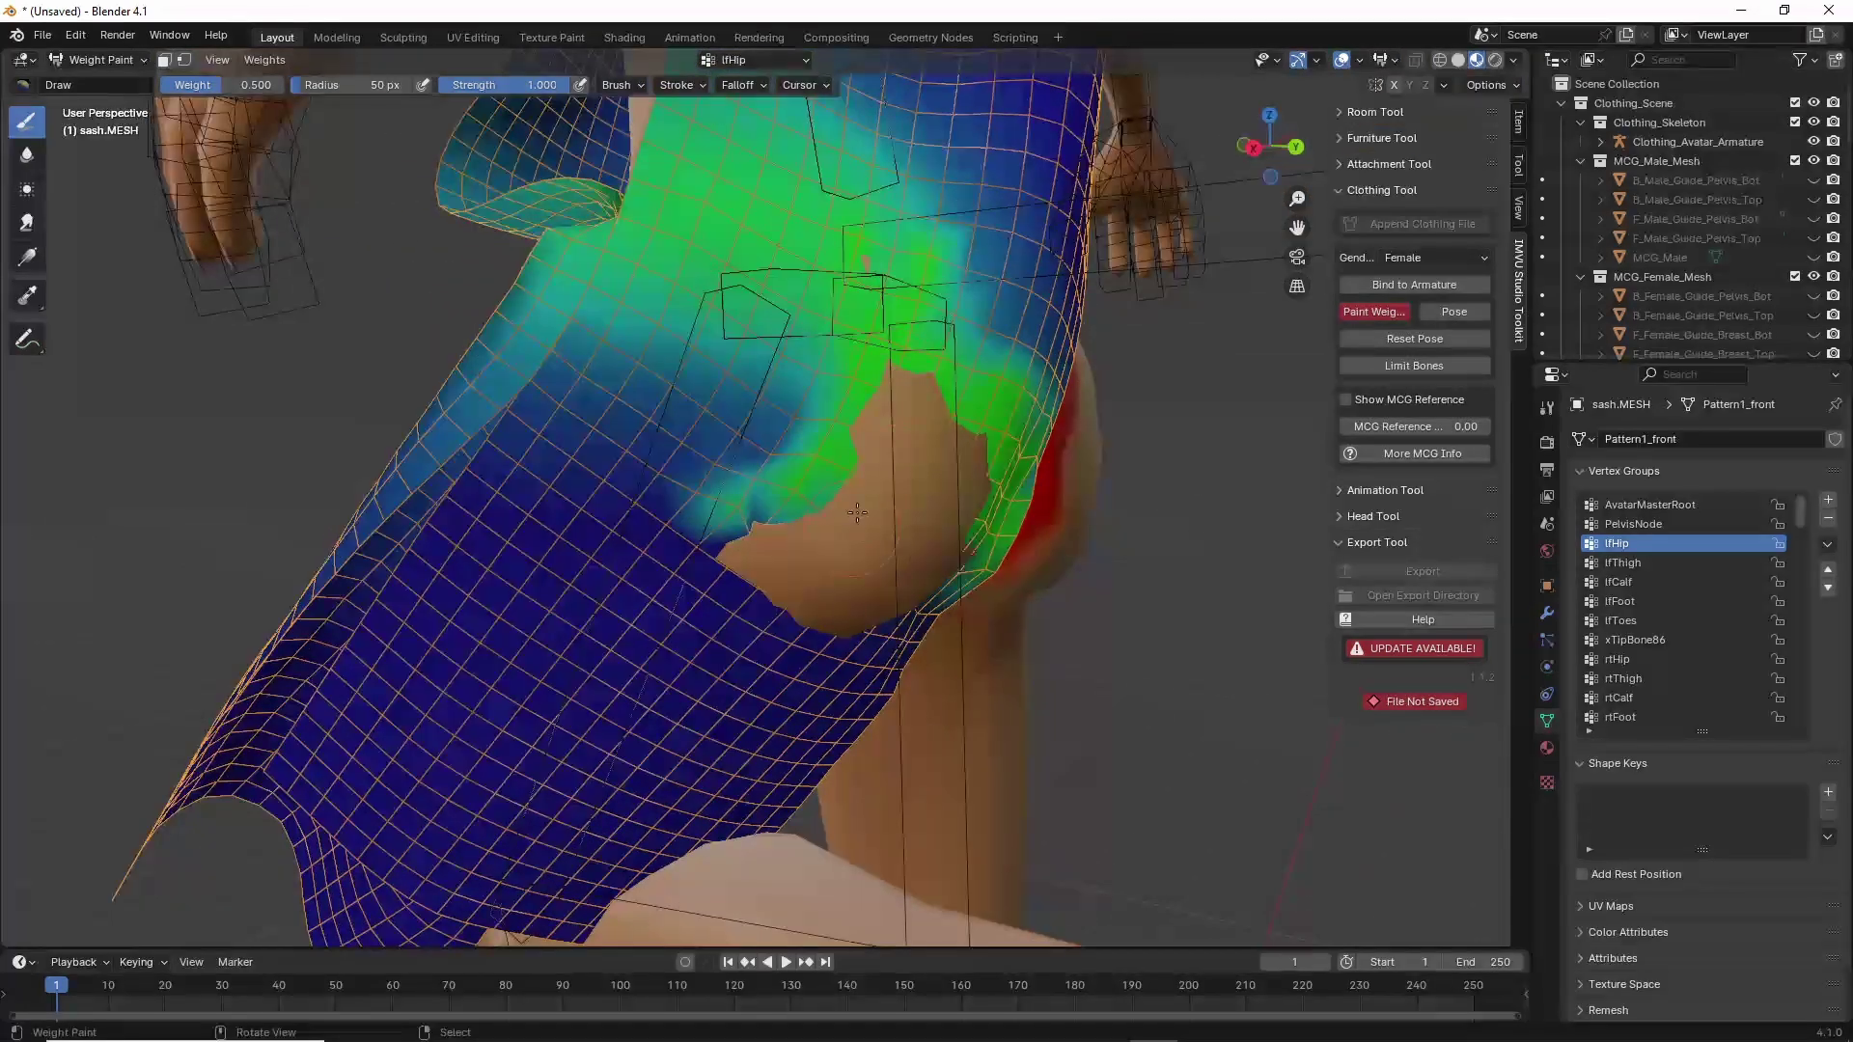
# Paint the lfHip group at weight 0.250 along the outer and lower edges of the exposed left buttock.
pyautogui.click(233, 85)
pyautogui.press('Return')
pyautogui.moveTo(809, 522)
pyautogui.mouseDown()
pyautogui.moveTo(743, 555)
pyautogui.moveTo(843, 557)
pyautogui.moveTo(847, 629)
pyautogui.moveTo(903, 618)
pyautogui.moveTo(944, 565)
pyautogui.mouseUp()
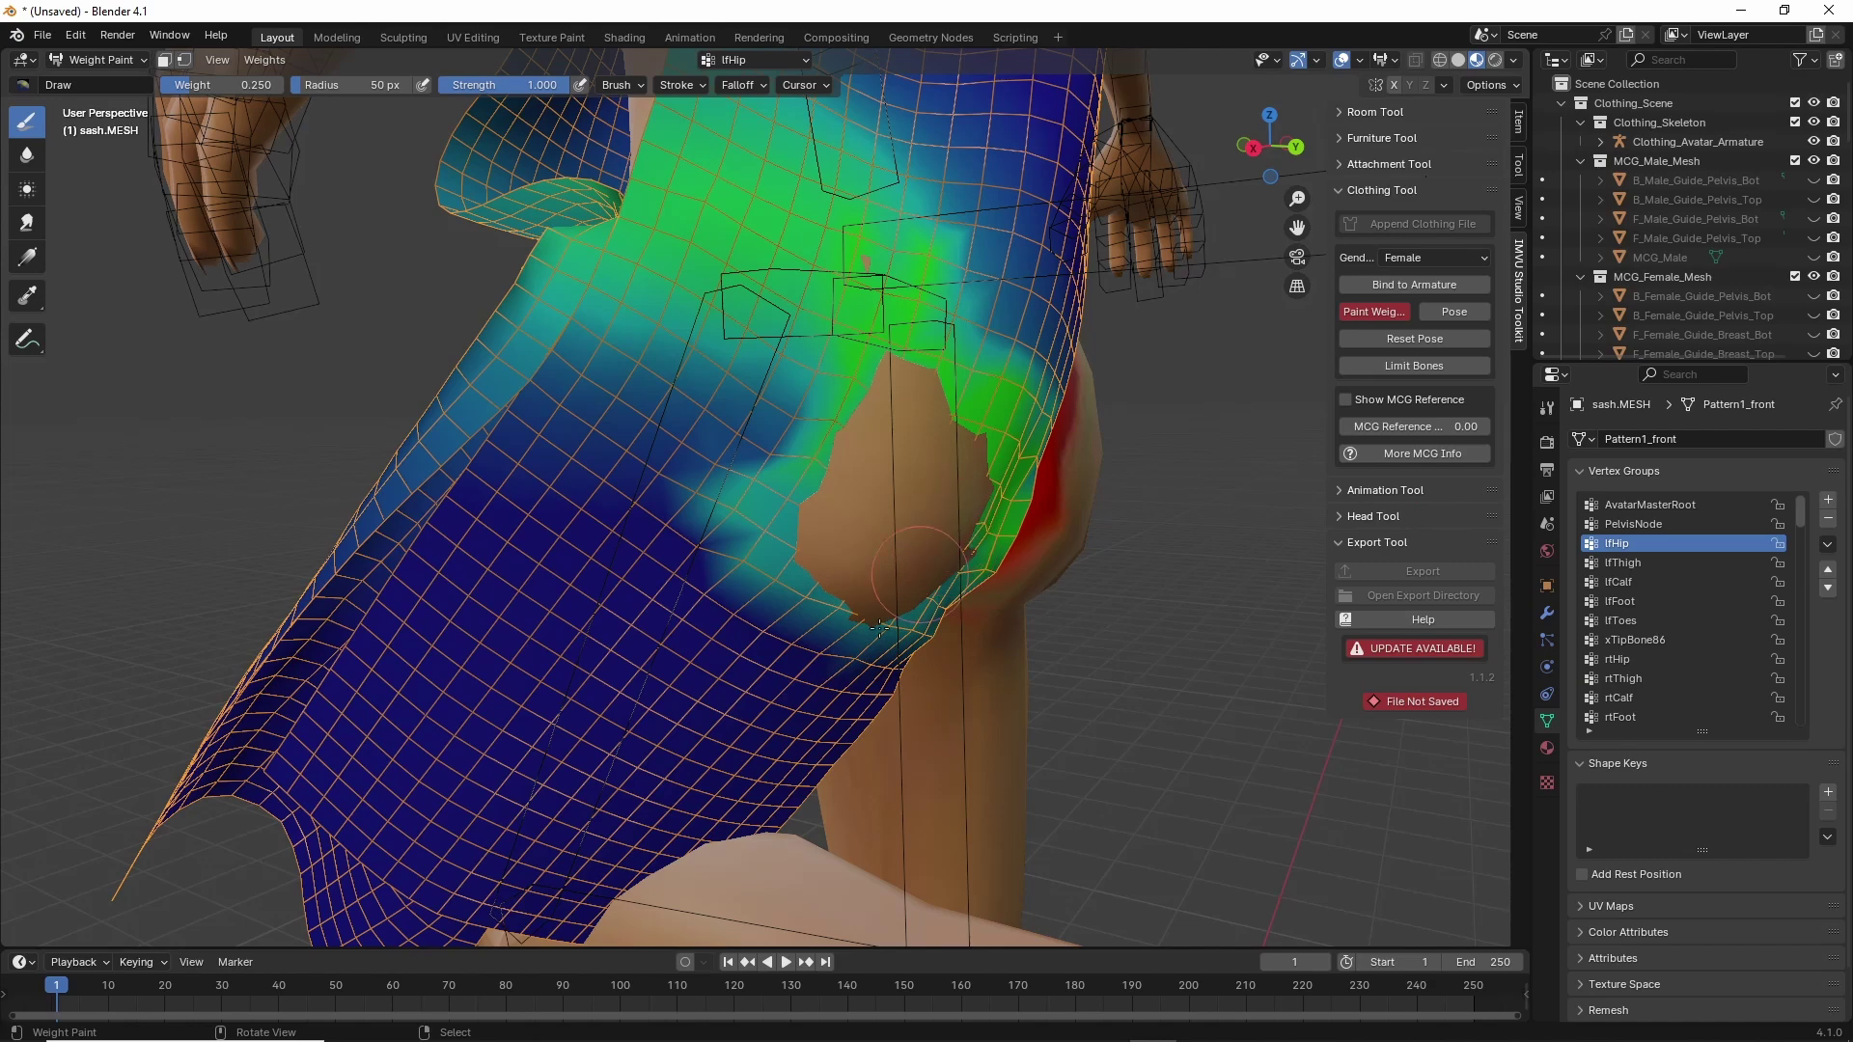
pyautogui.moveTo(879, 628)
pyautogui.mouseDown()
pyautogui.moveTo(811, 613)
pyautogui.moveTo(764, 572)
pyautogui.moveTo(762, 439)
pyautogui.moveTo(734, 372)
pyautogui.moveTo(666, 400)
pyautogui.moveTo(603, 362)
pyautogui.mouseUp()
pyautogui.moveTo(604, 362)
pyautogui.mouseDown(button='middle')
pyautogui.moveTo(782, 562)
pyautogui.moveTo(749, 376)
pyautogui.mouseUp(button='middle')
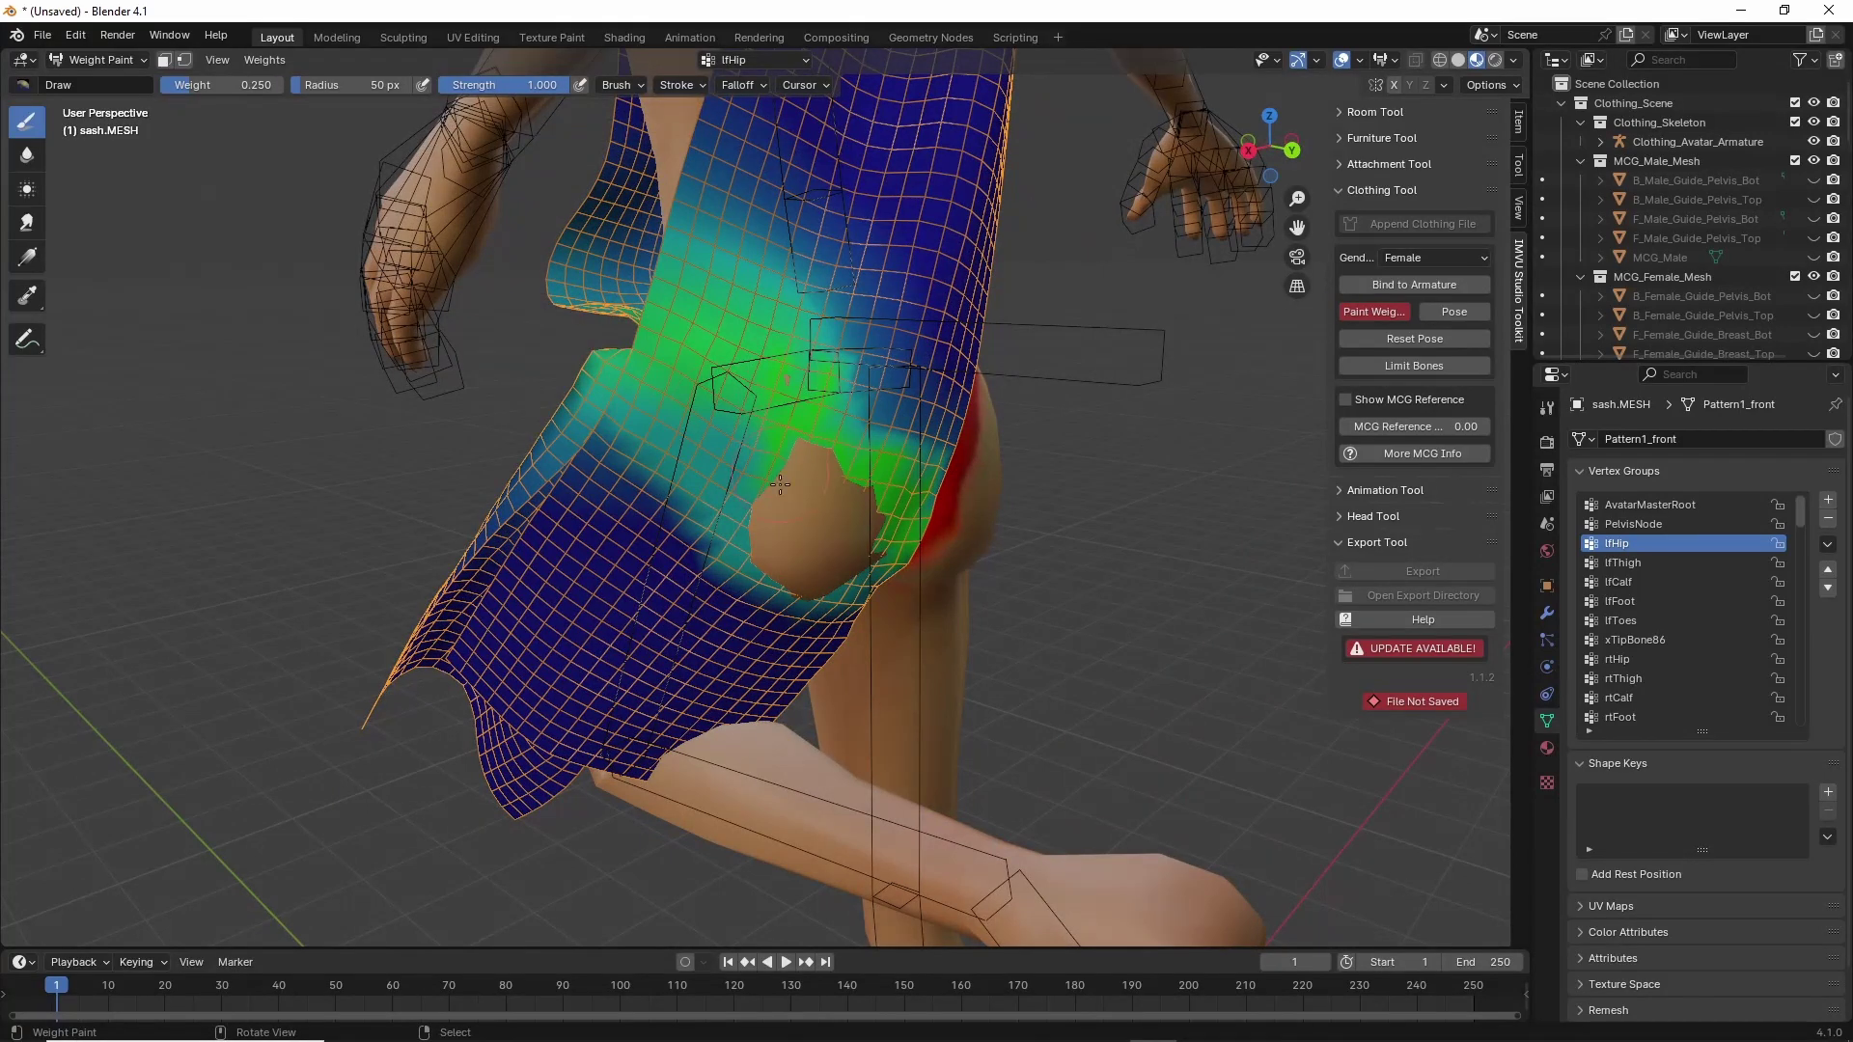
# Paint the lfThigh group at weight 0.250 on the sash over the left buttock, from its outer side to the inner edge.
pyautogui.moveTo(780, 484); pyautogui.dragTo(830, 434, button='middle')
pyautogui.scroll(2, 838, 424)
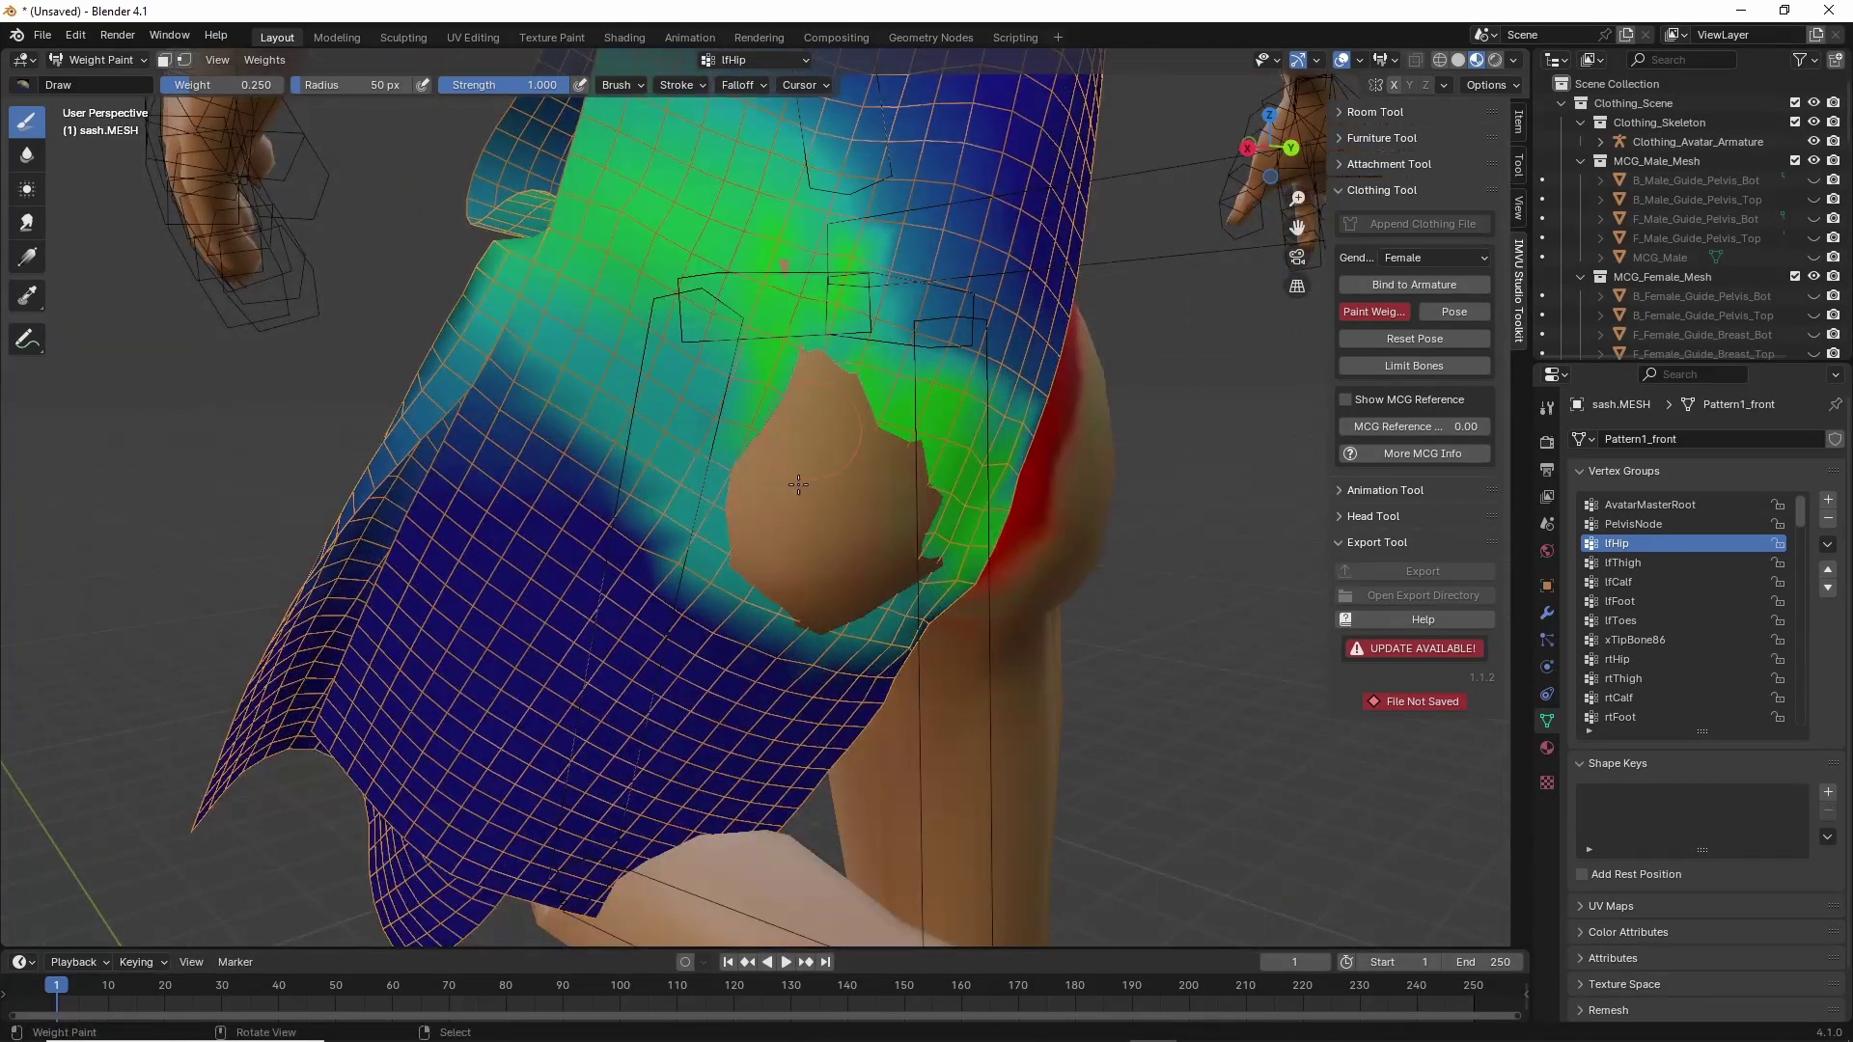
pyautogui.click(1631, 562)
pyautogui.moveTo(817, 390)
pyautogui.mouseDown()
pyautogui.moveTo(840, 378)
pyautogui.moveTo(879, 405)
pyautogui.moveTo(936, 537)
pyautogui.moveTo(941, 618)
pyautogui.moveTo(873, 540)
pyautogui.moveTo(864, 451)
pyautogui.moveTo(799, 437)
pyautogui.moveTo(733, 521)
pyautogui.moveTo(791, 599)
pyautogui.moveTo(869, 617)
pyautogui.moveTo(816, 644)
pyautogui.mouseUp()
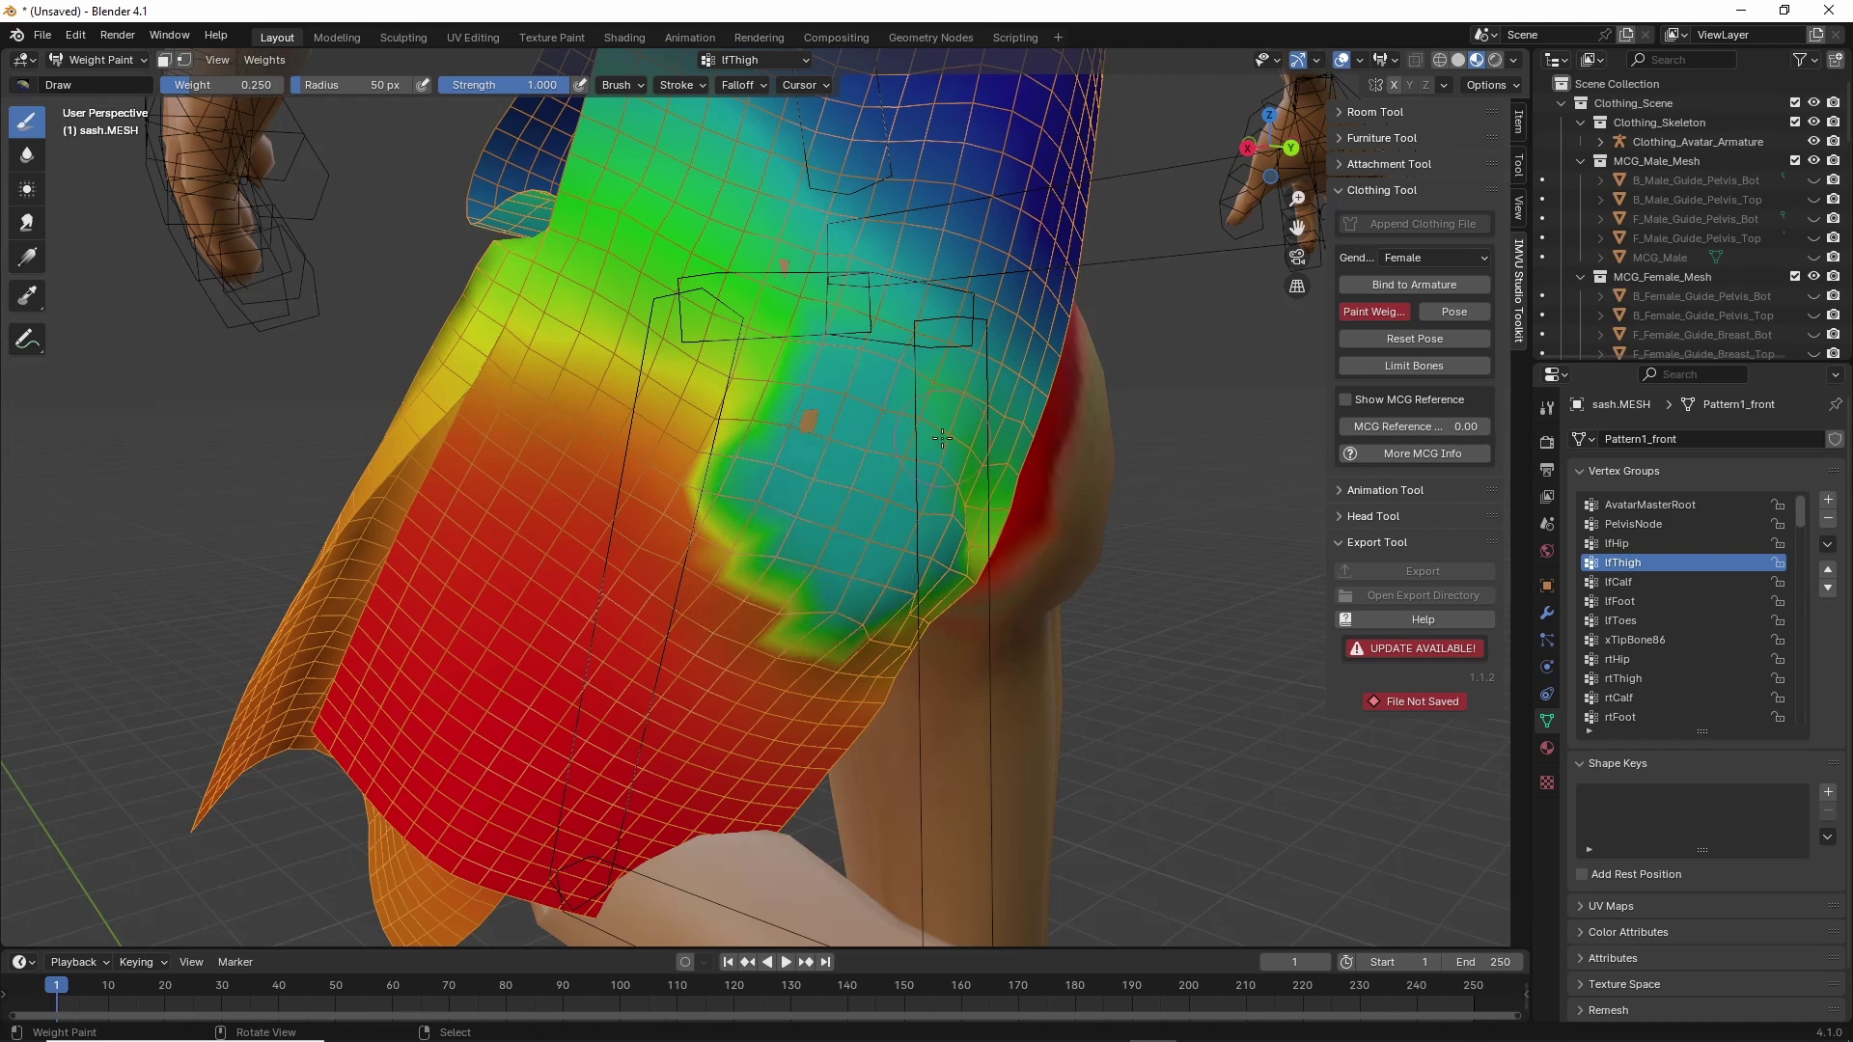
pyautogui.moveTo(942, 439); pyautogui.dragTo(728, 446, button='middle')
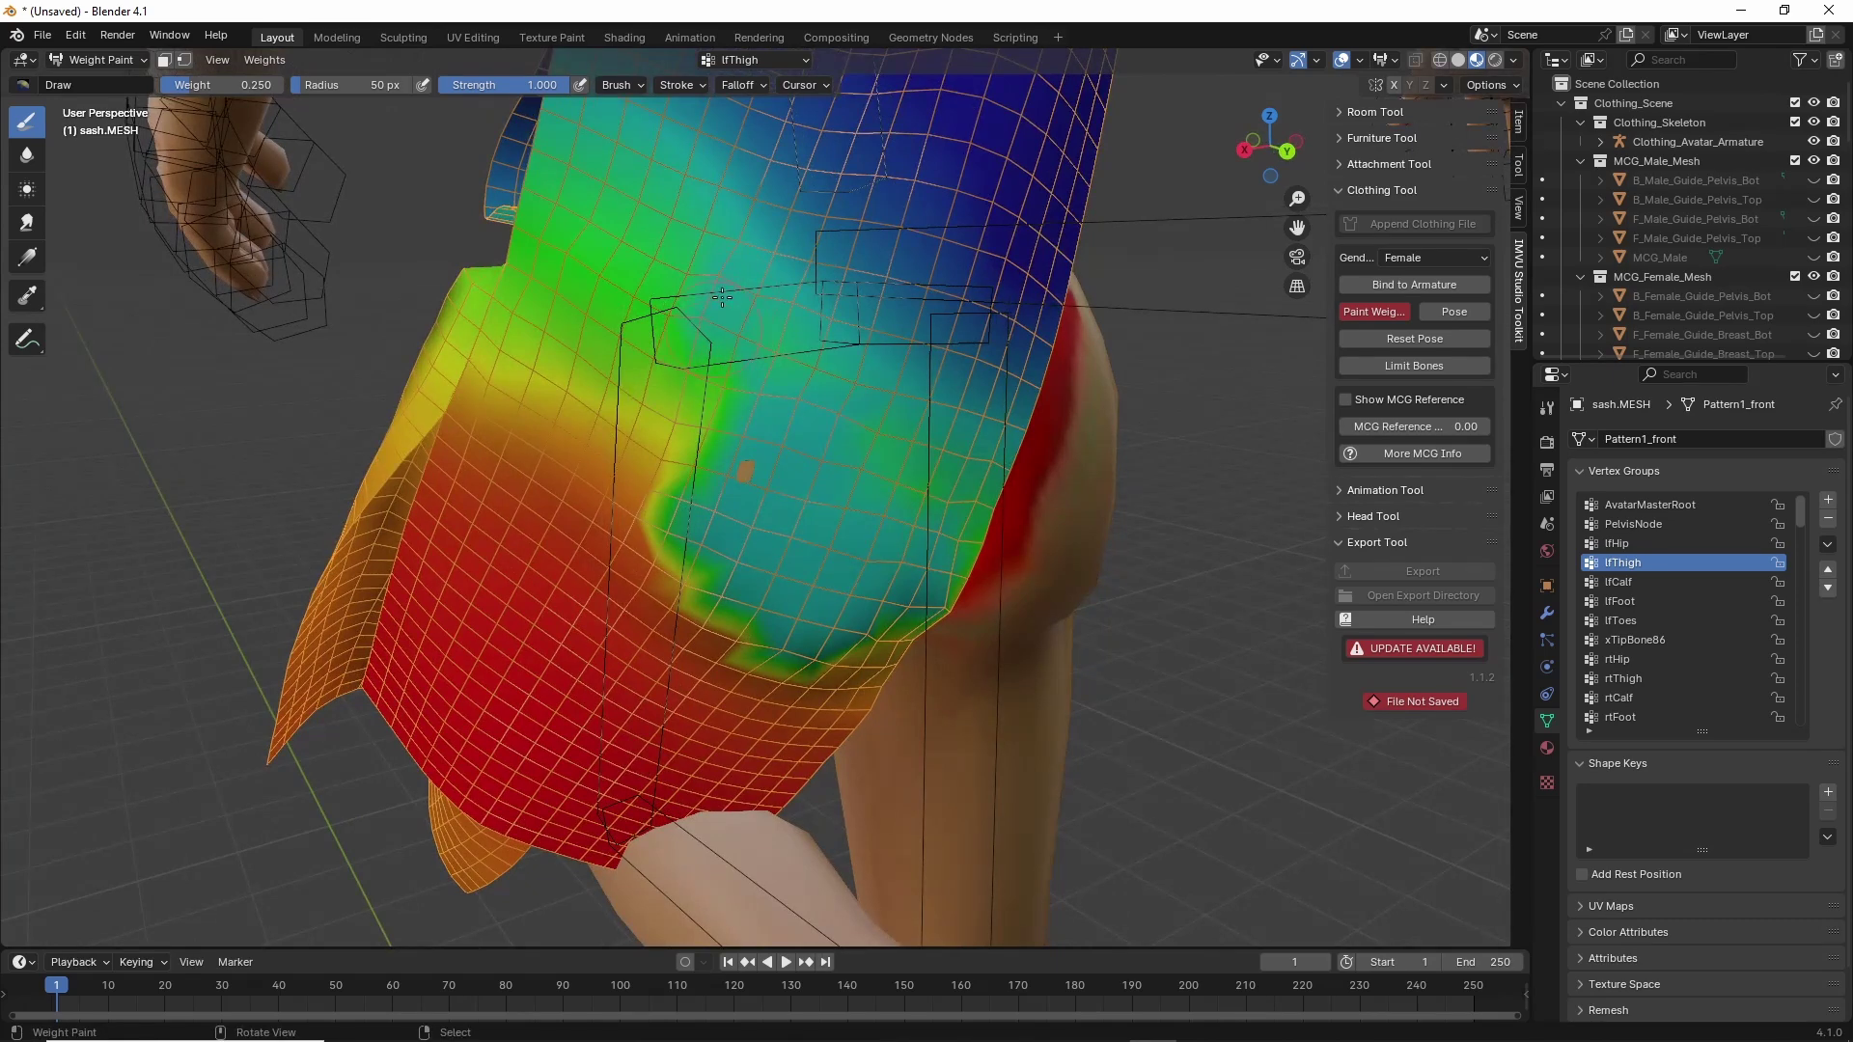
pyautogui.moveTo(754, 346); pyautogui.dragTo(793, 370)
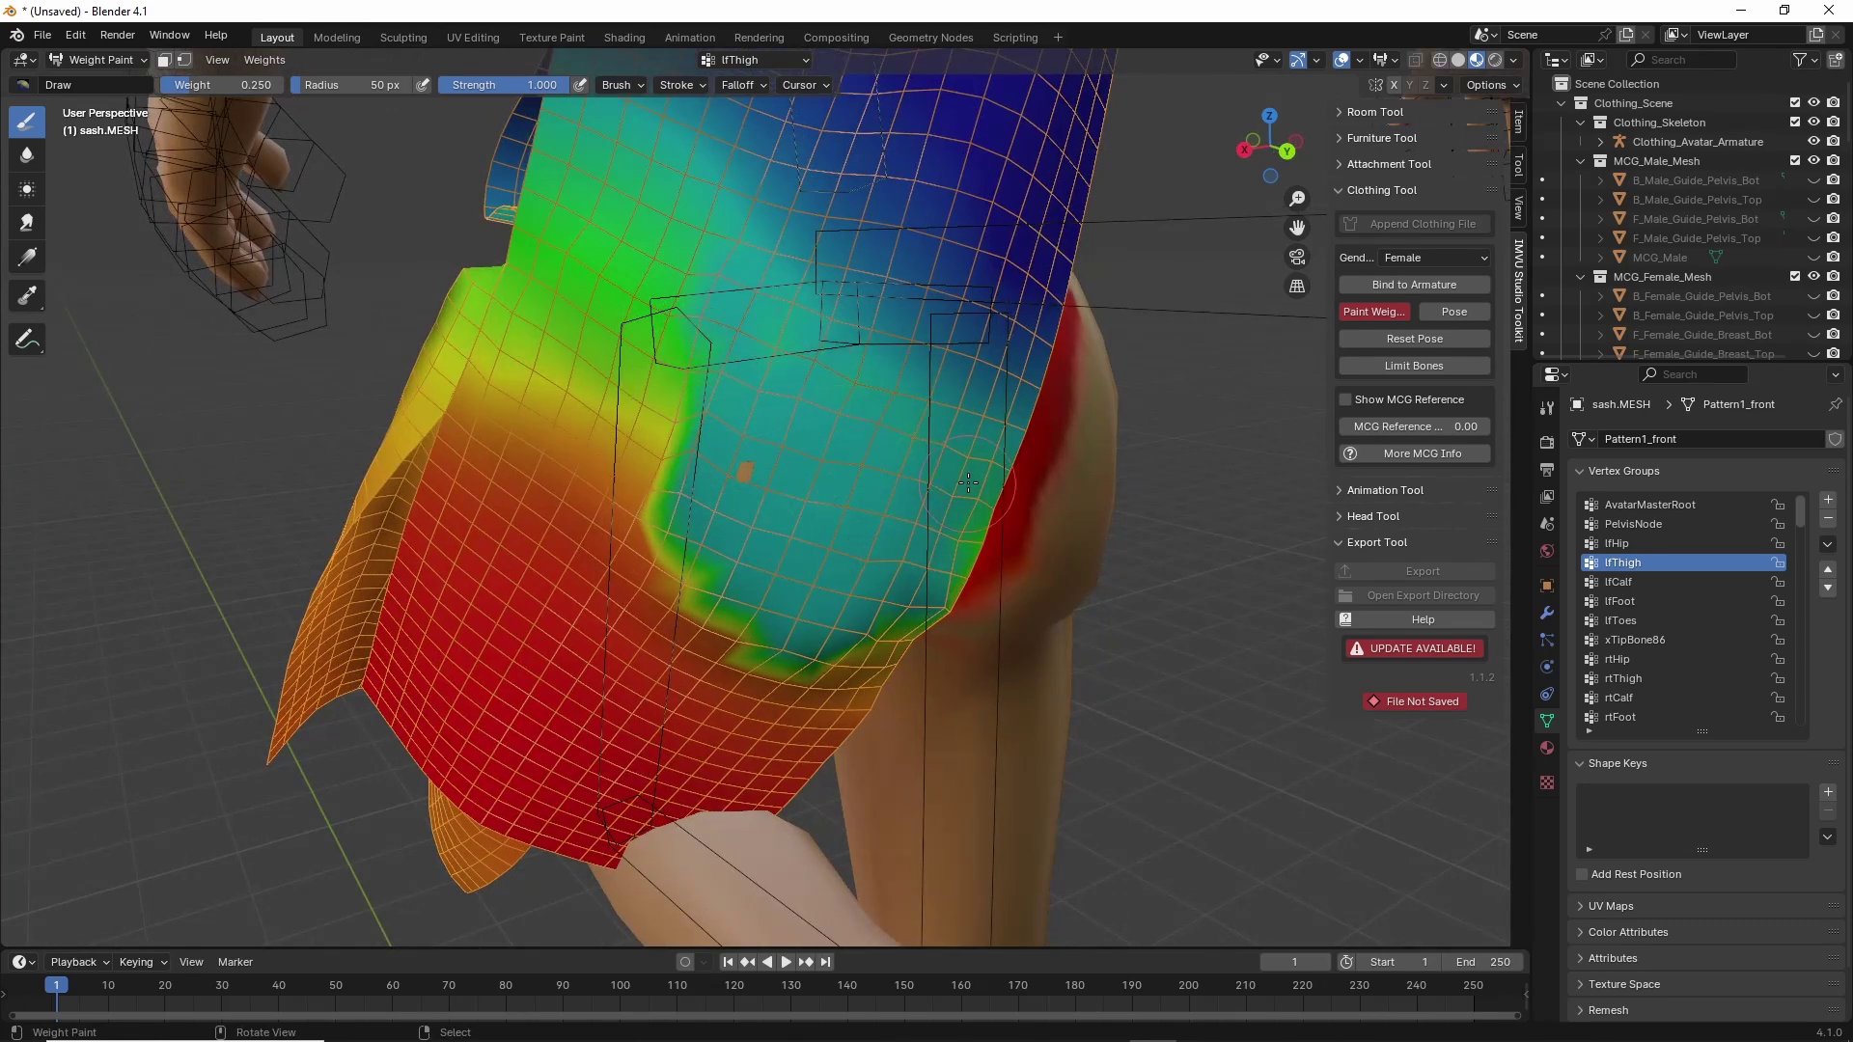
pyautogui.moveTo(968, 483)
pyautogui.mouseDown(button='middle')
pyautogui.moveTo(801, 625)
pyautogui.moveTo(815, 506)
pyautogui.moveTo(825, 560)
pyautogui.mouseUp(button='middle')
pyautogui.moveTo(847, 506)
pyautogui.mouseDown()
pyautogui.moveTo(839, 576)
pyautogui.moveTo(865, 536)
pyautogui.moveTo(777, 560)
pyautogui.moveTo(756, 514)
pyautogui.mouseUp()
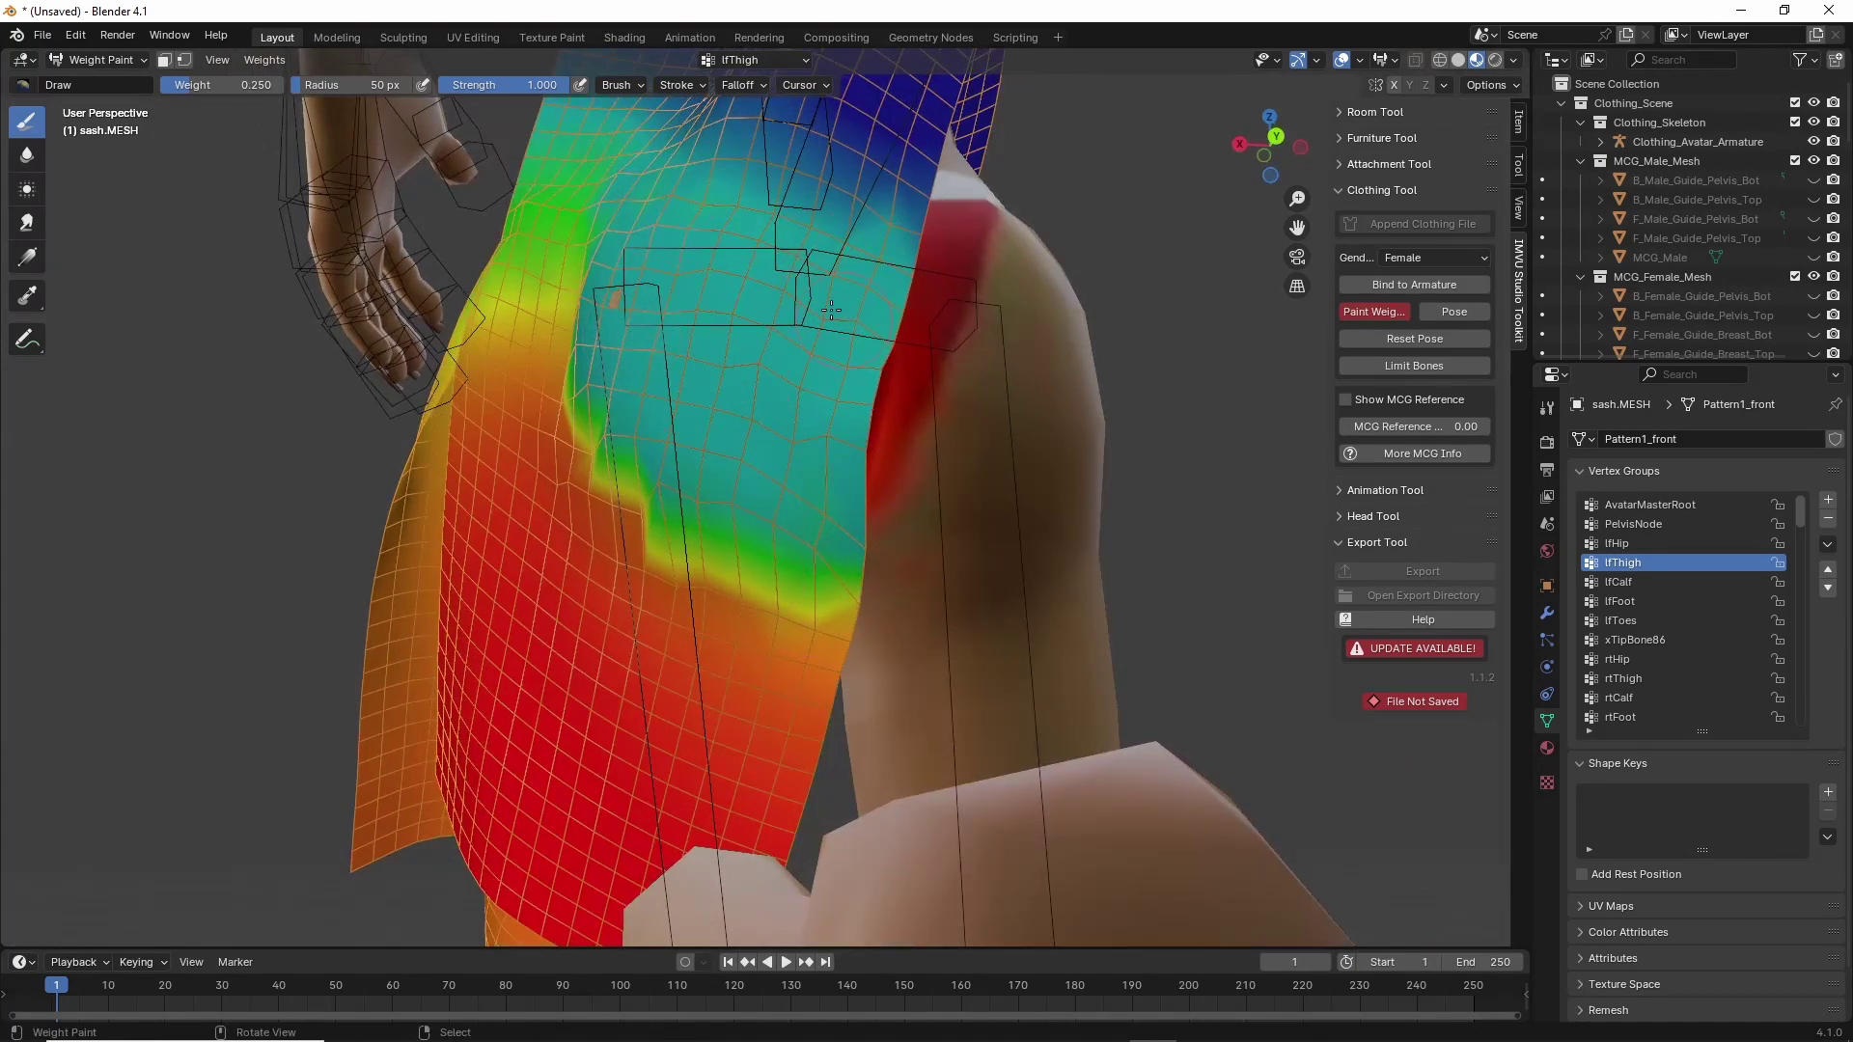
# Paint the lfHip group at weight 0.500 across the sash's left buttock area and down along its inner edge.
pyautogui.moveTo(831, 310); pyautogui.dragTo(801, 415, button='middle')
pyautogui.click(1615, 543)
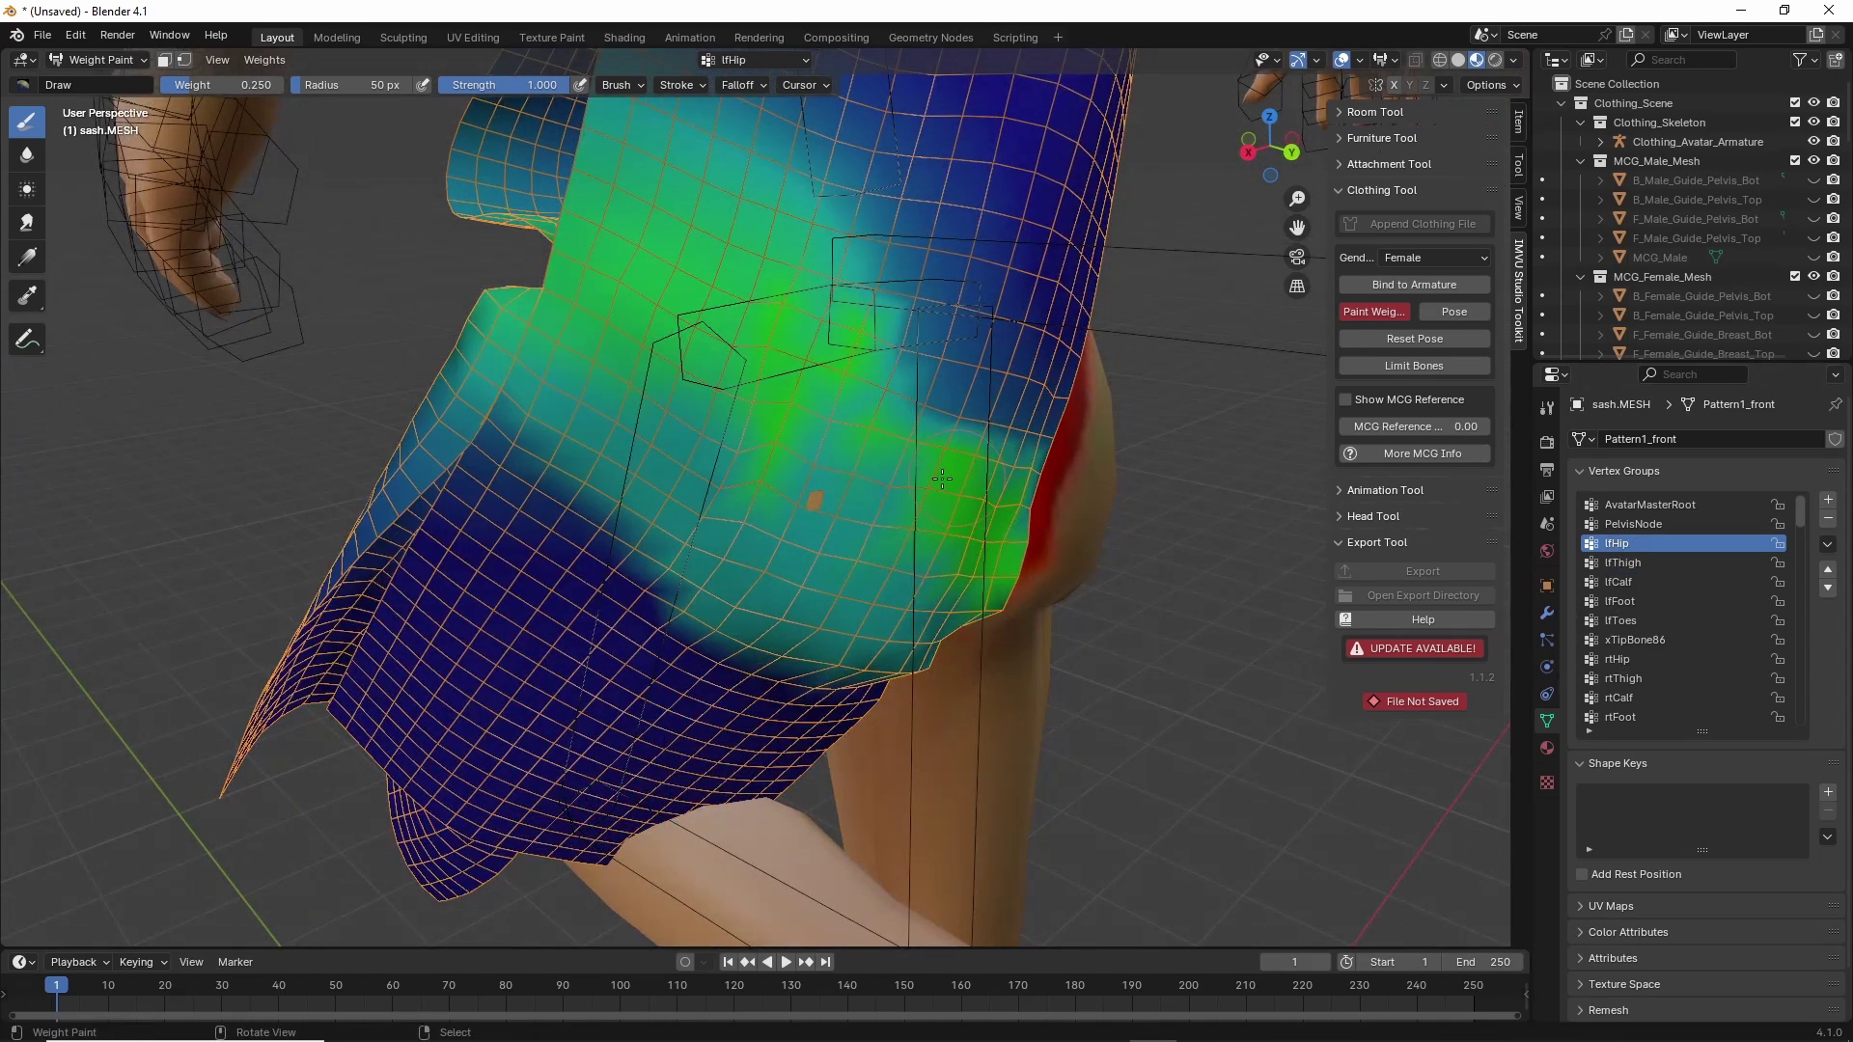
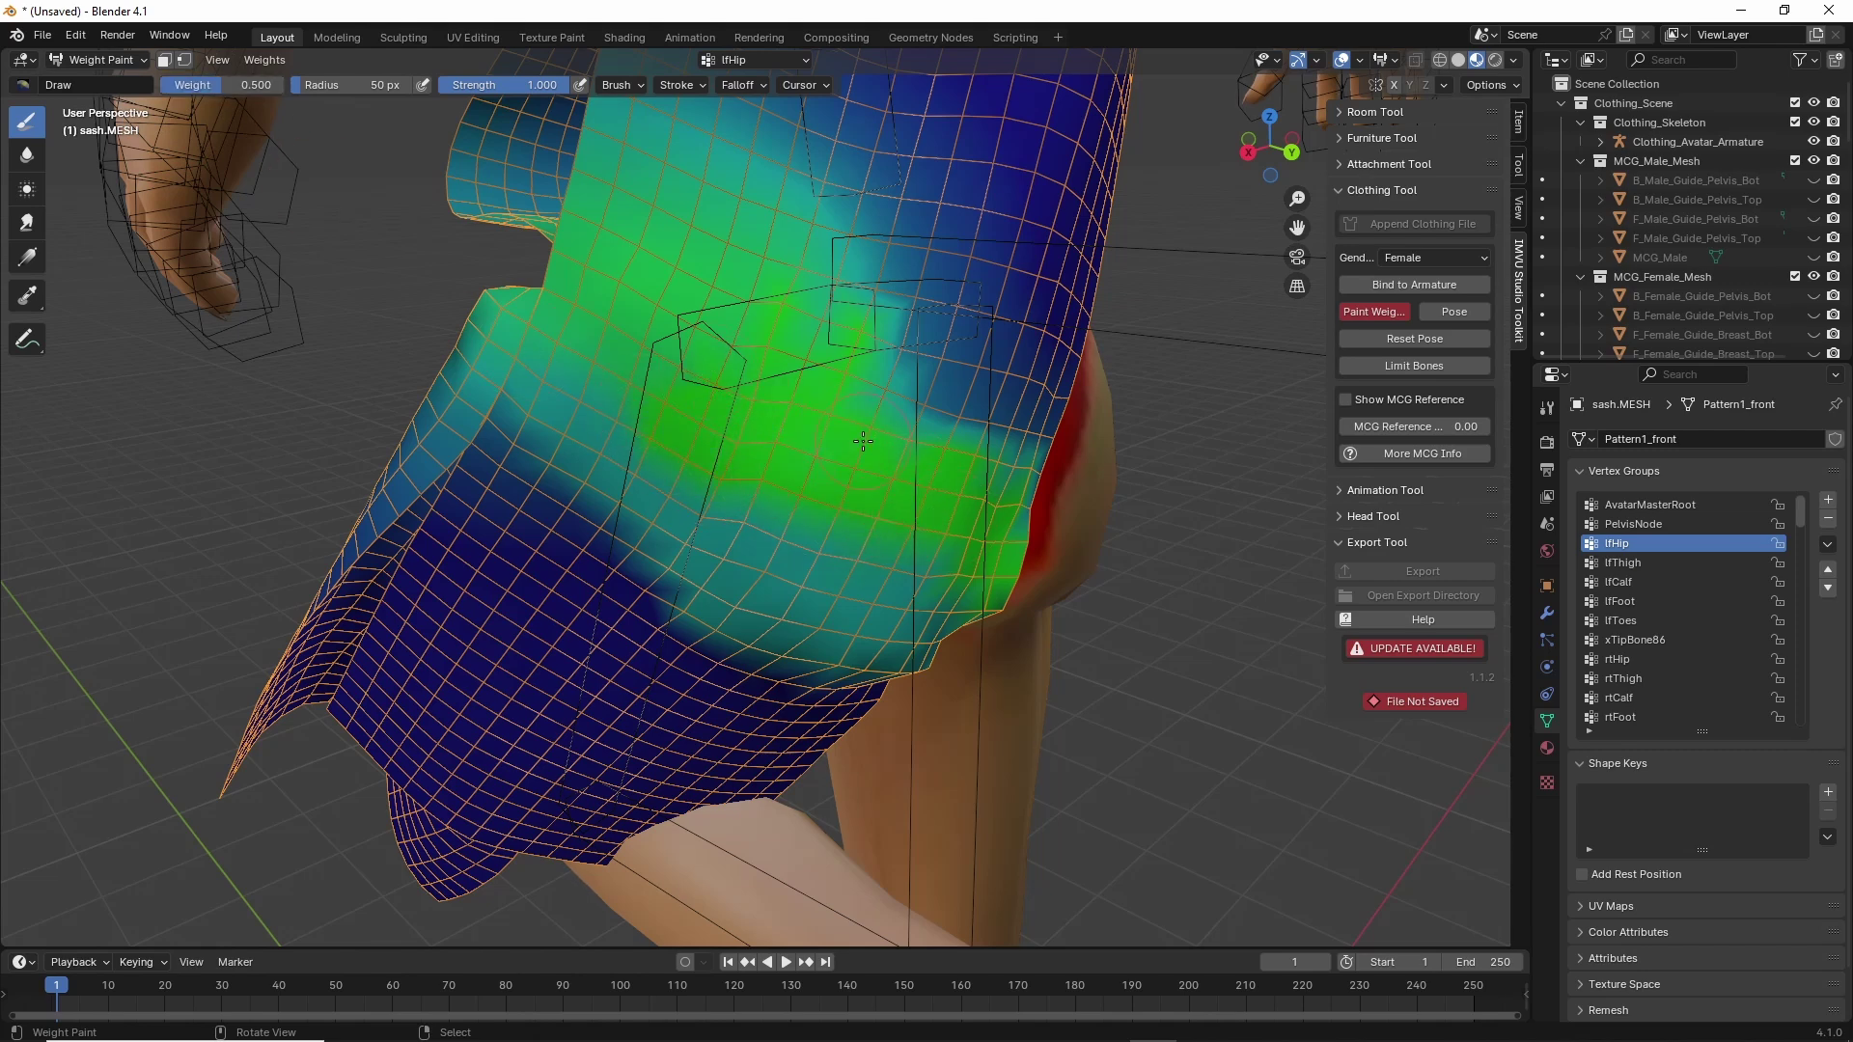
pyautogui.moveTo(863, 441)
pyautogui.mouseDown()
pyautogui.moveTo(1014, 424)
pyautogui.moveTo(955, 386)
pyautogui.moveTo(1073, 441)
pyautogui.mouseUp()
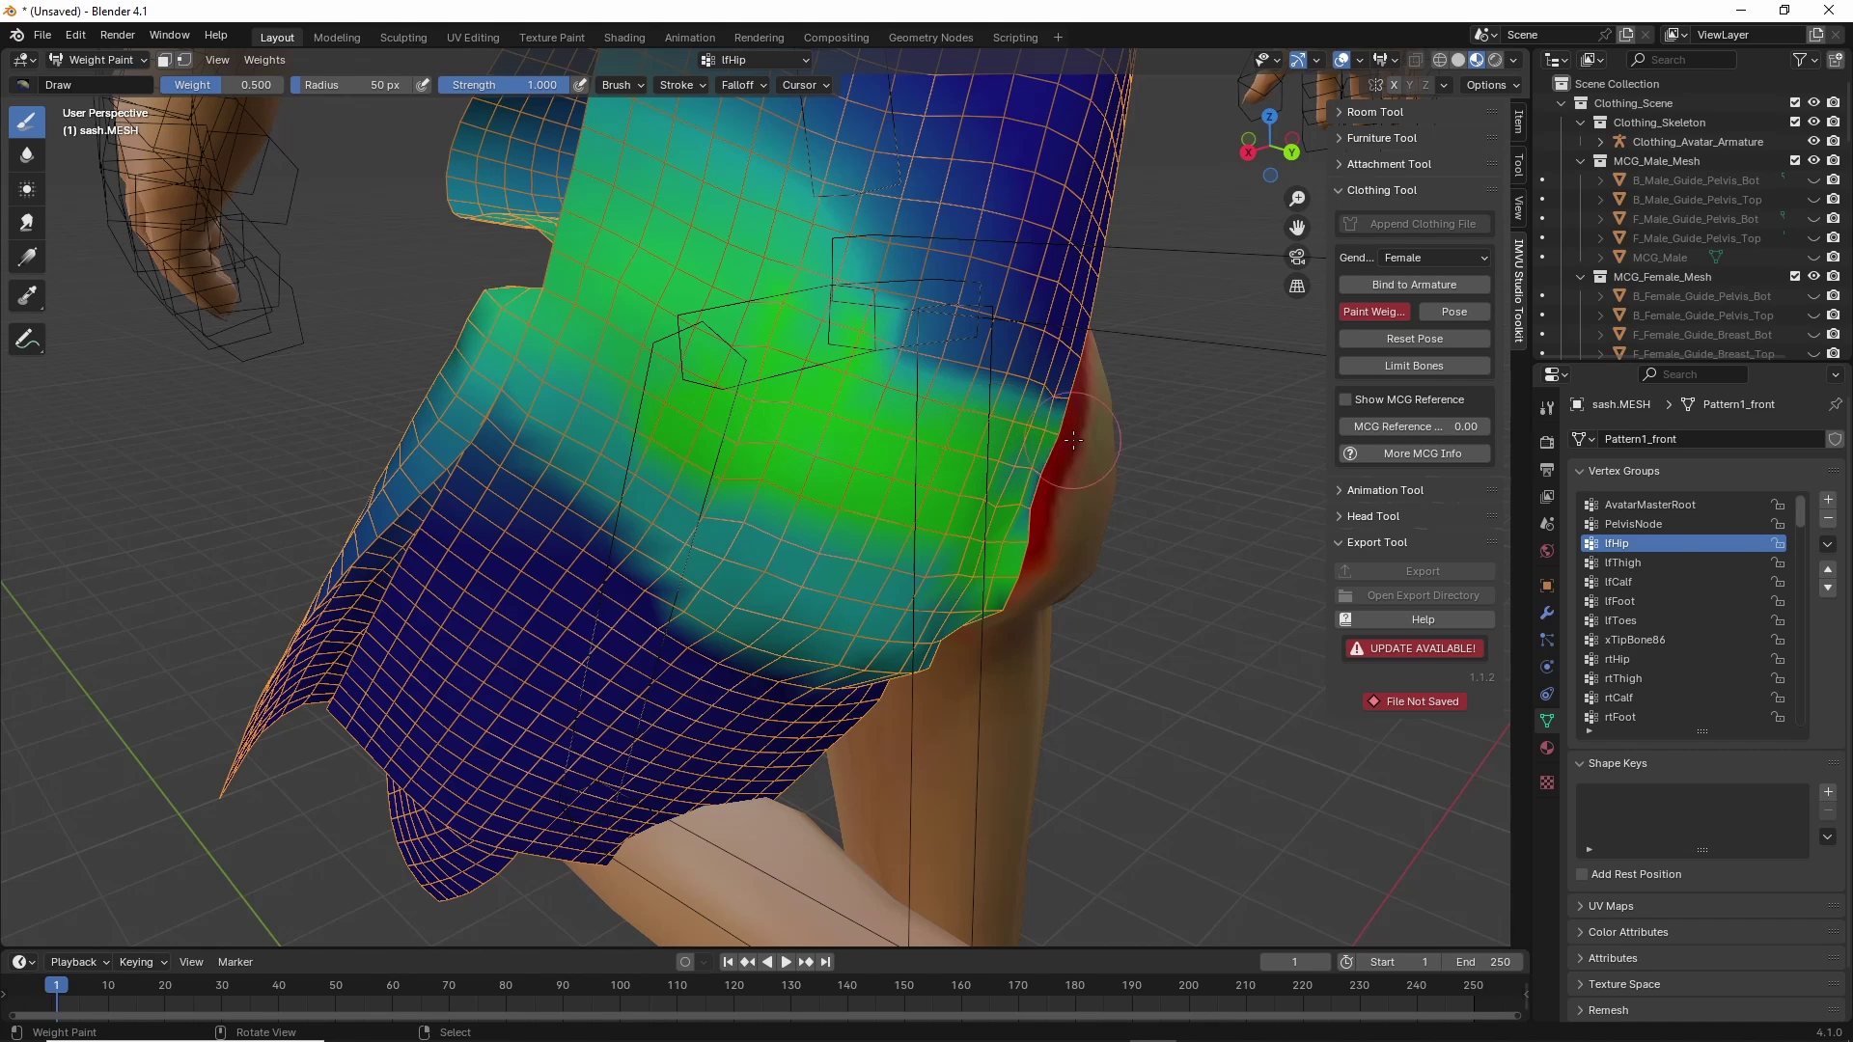
pyautogui.moveTo(1073, 441); pyautogui.dragTo(974, 487, button='middle')
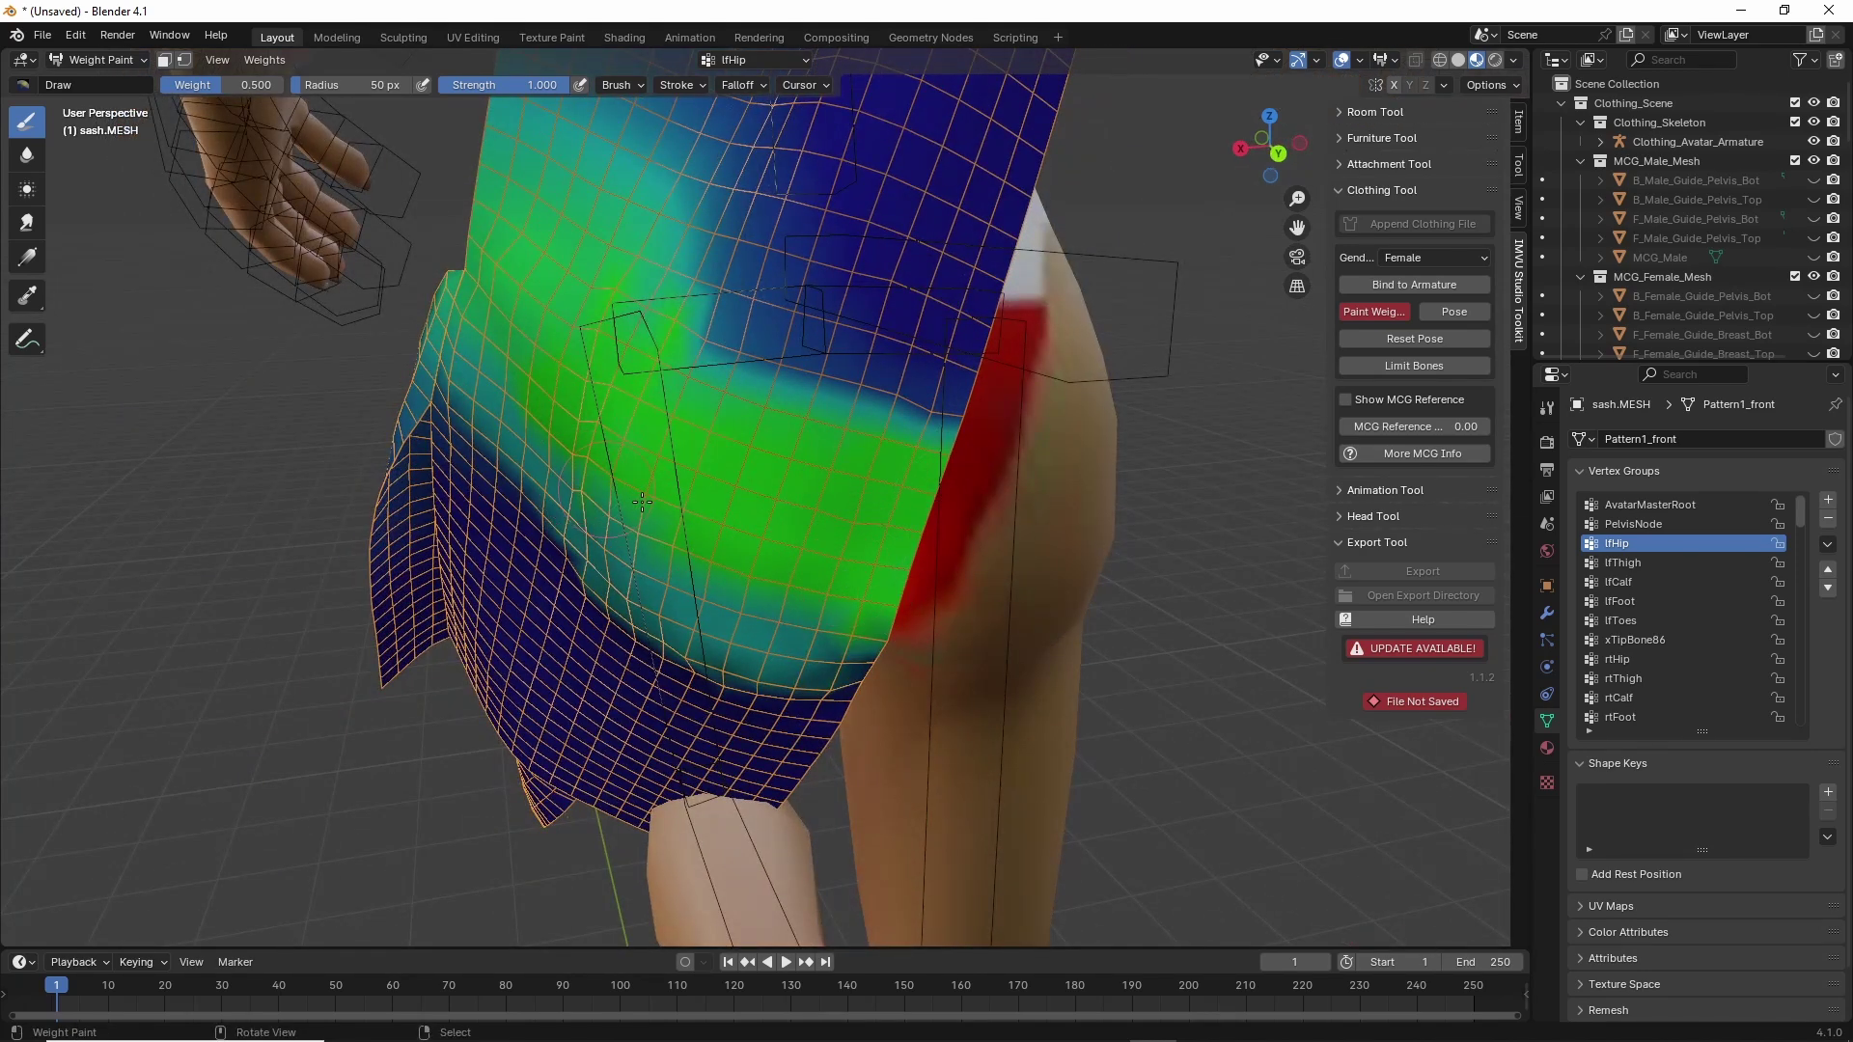
pyautogui.moveTo(587, 445); pyautogui.dragTo(749, 461, button='middle')
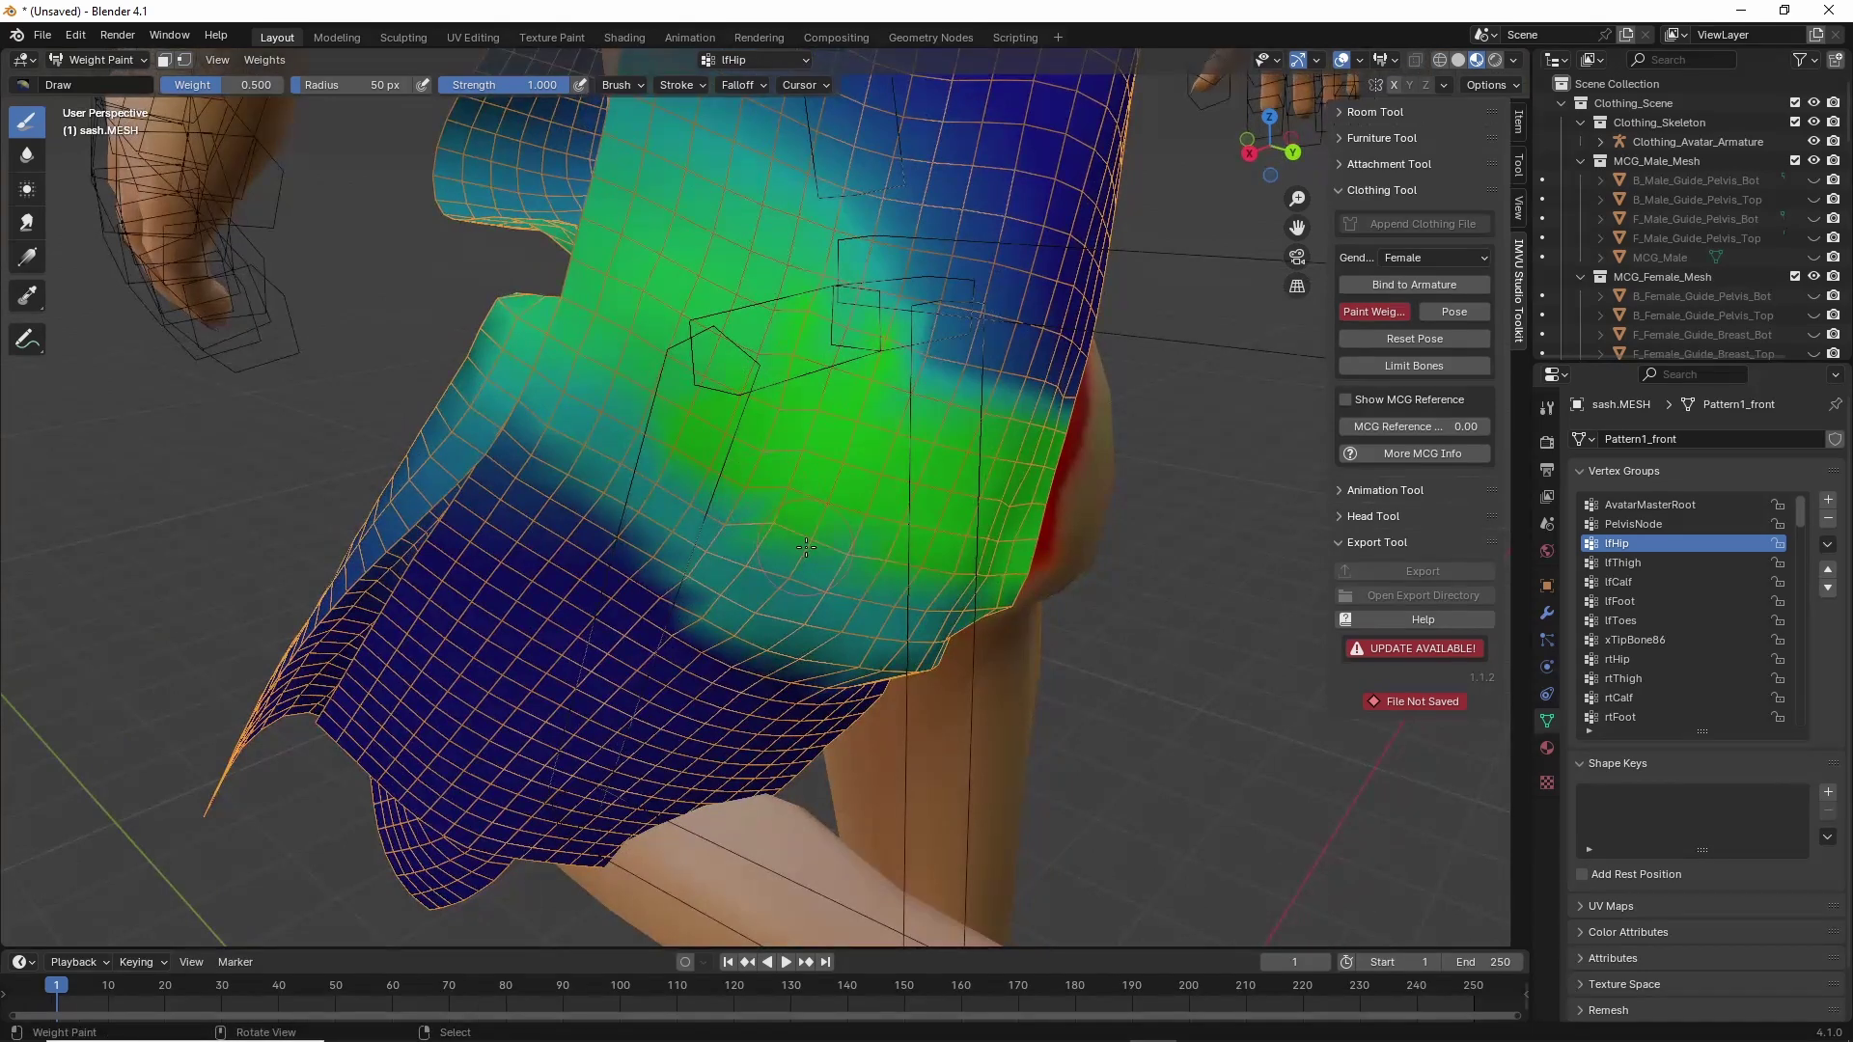
pyautogui.moveTo(994, 561)
pyautogui.mouseDown(button='middle')
pyautogui.moveTo(857, 548)
pyautogui.moveTo(868, 600)
pyautogui.moveTo(820, 611)
pyautogui.mouseUp(button='middle')
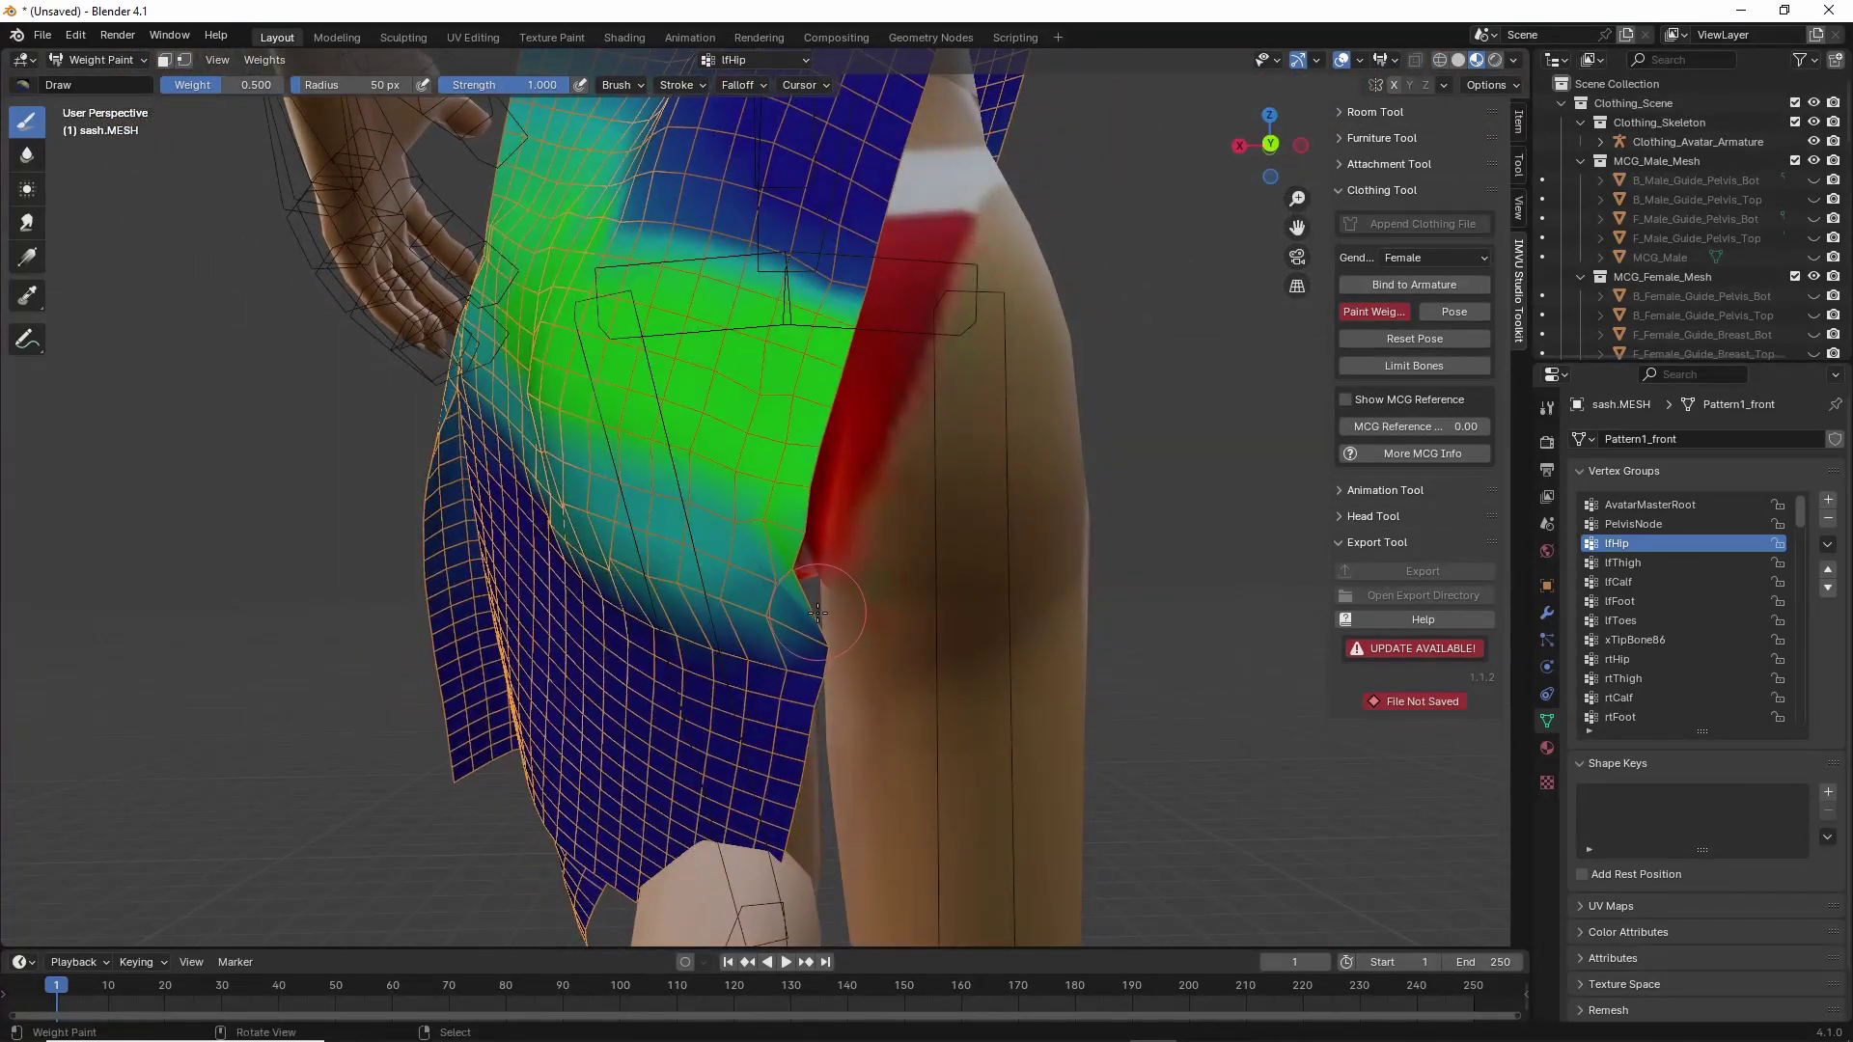
pyautogui.moveTo(819, 641); pyautogui.dragTo(735, 530)
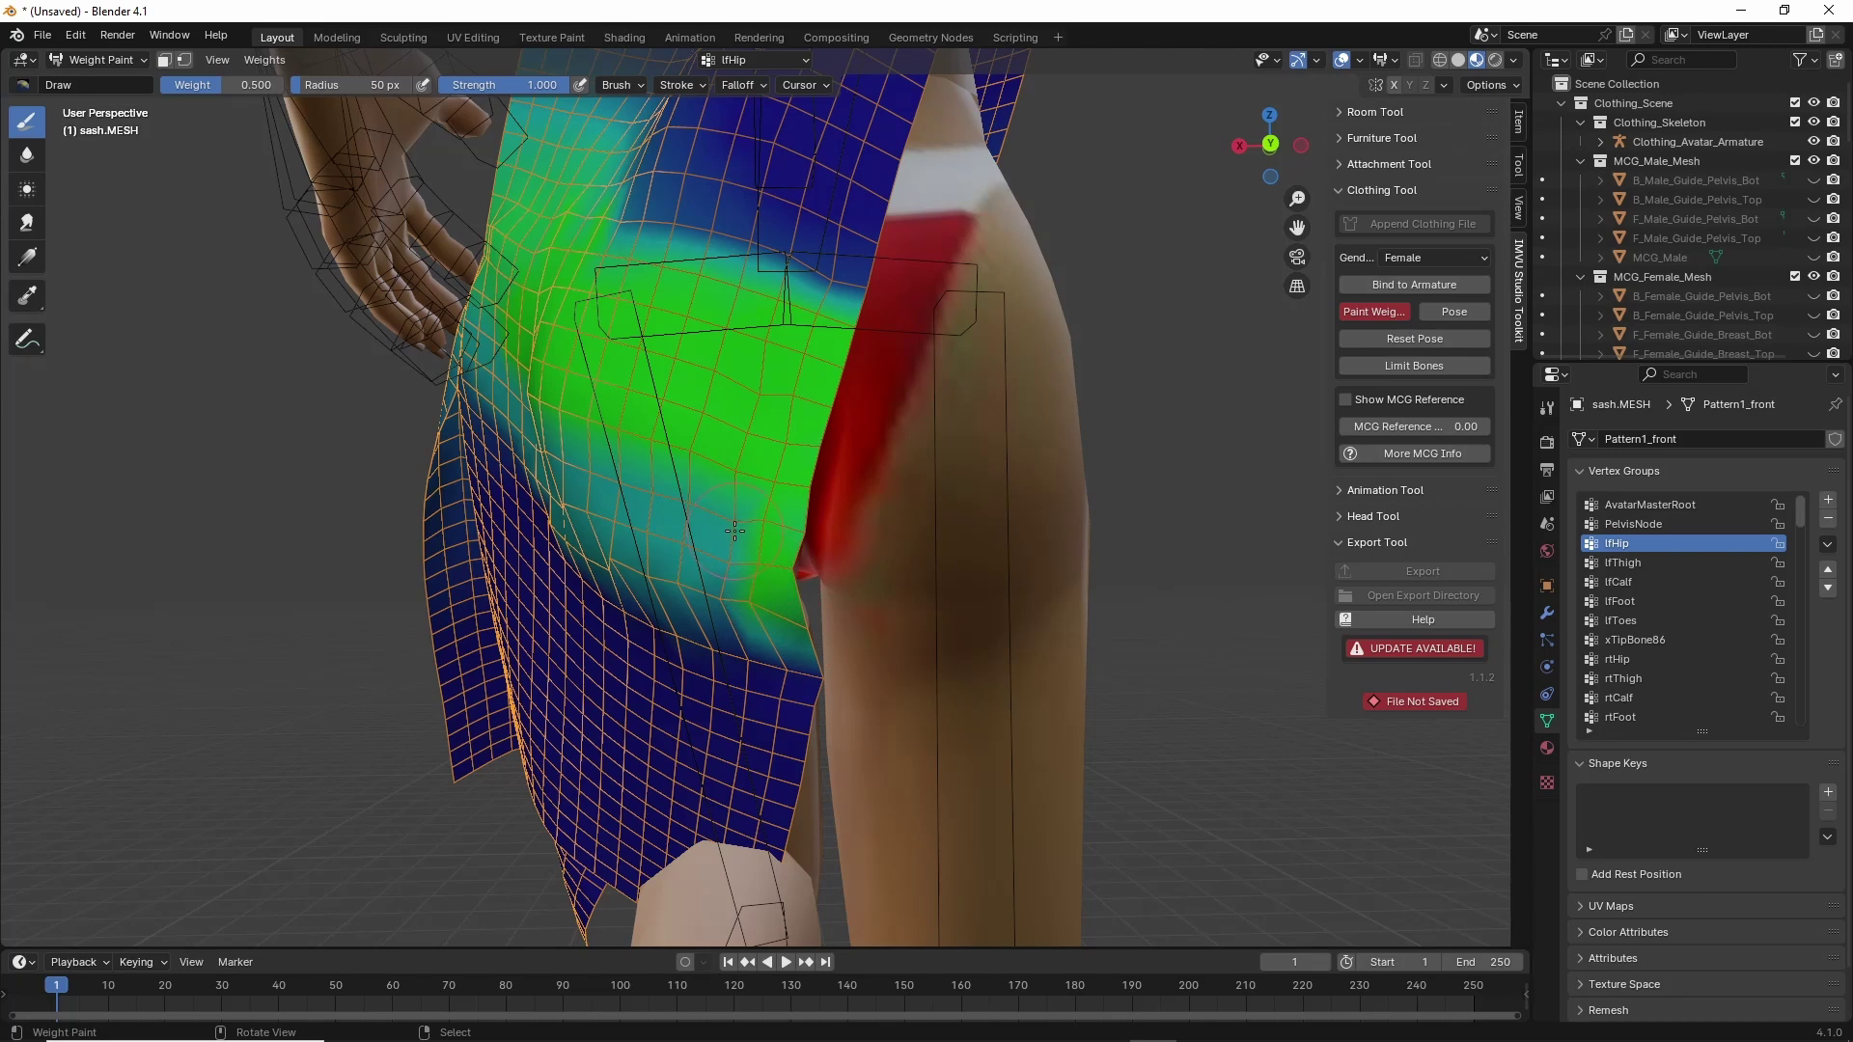
pyautogui.moveTo(756, 609)
pyautogui.mouseDown(button='middle')
pyautogui.moveTo(836, 549)
pyautogui.moveTo(807, 487)
pyautogui.mouseUp(button='middle')
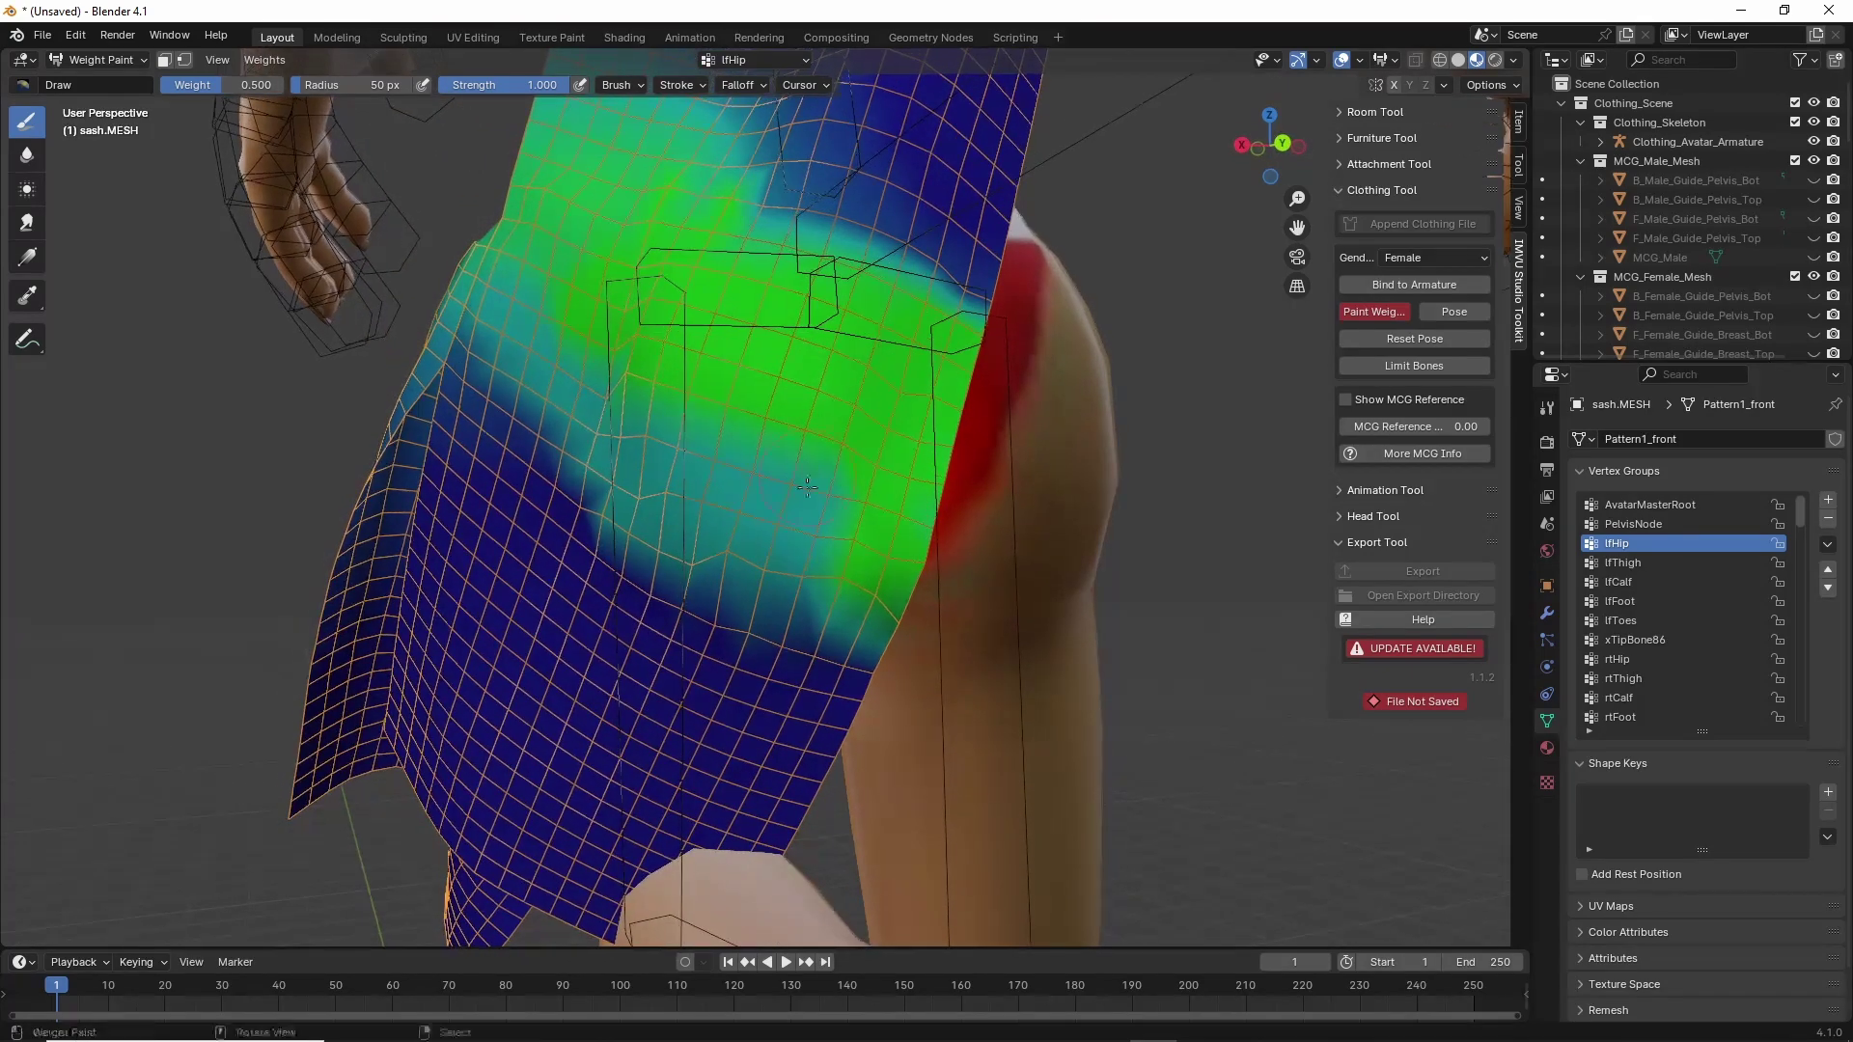
# Set the Draw brush weight to 0.250, and smooth the lfHip weights over the left buttock area with the Blur brush.
pyautogui.click(235, 87)
pyautogui.press('Return')
pyautogui.moveTo(512, 521)
pyautogui.mouseDown(button='middle')
pyautogui.moveTo(636, 538)
pyautogui.moveTo(958, 505)
pyautogui.moveTo(323, 203)
pyautogui.mouseUp(button='middle')
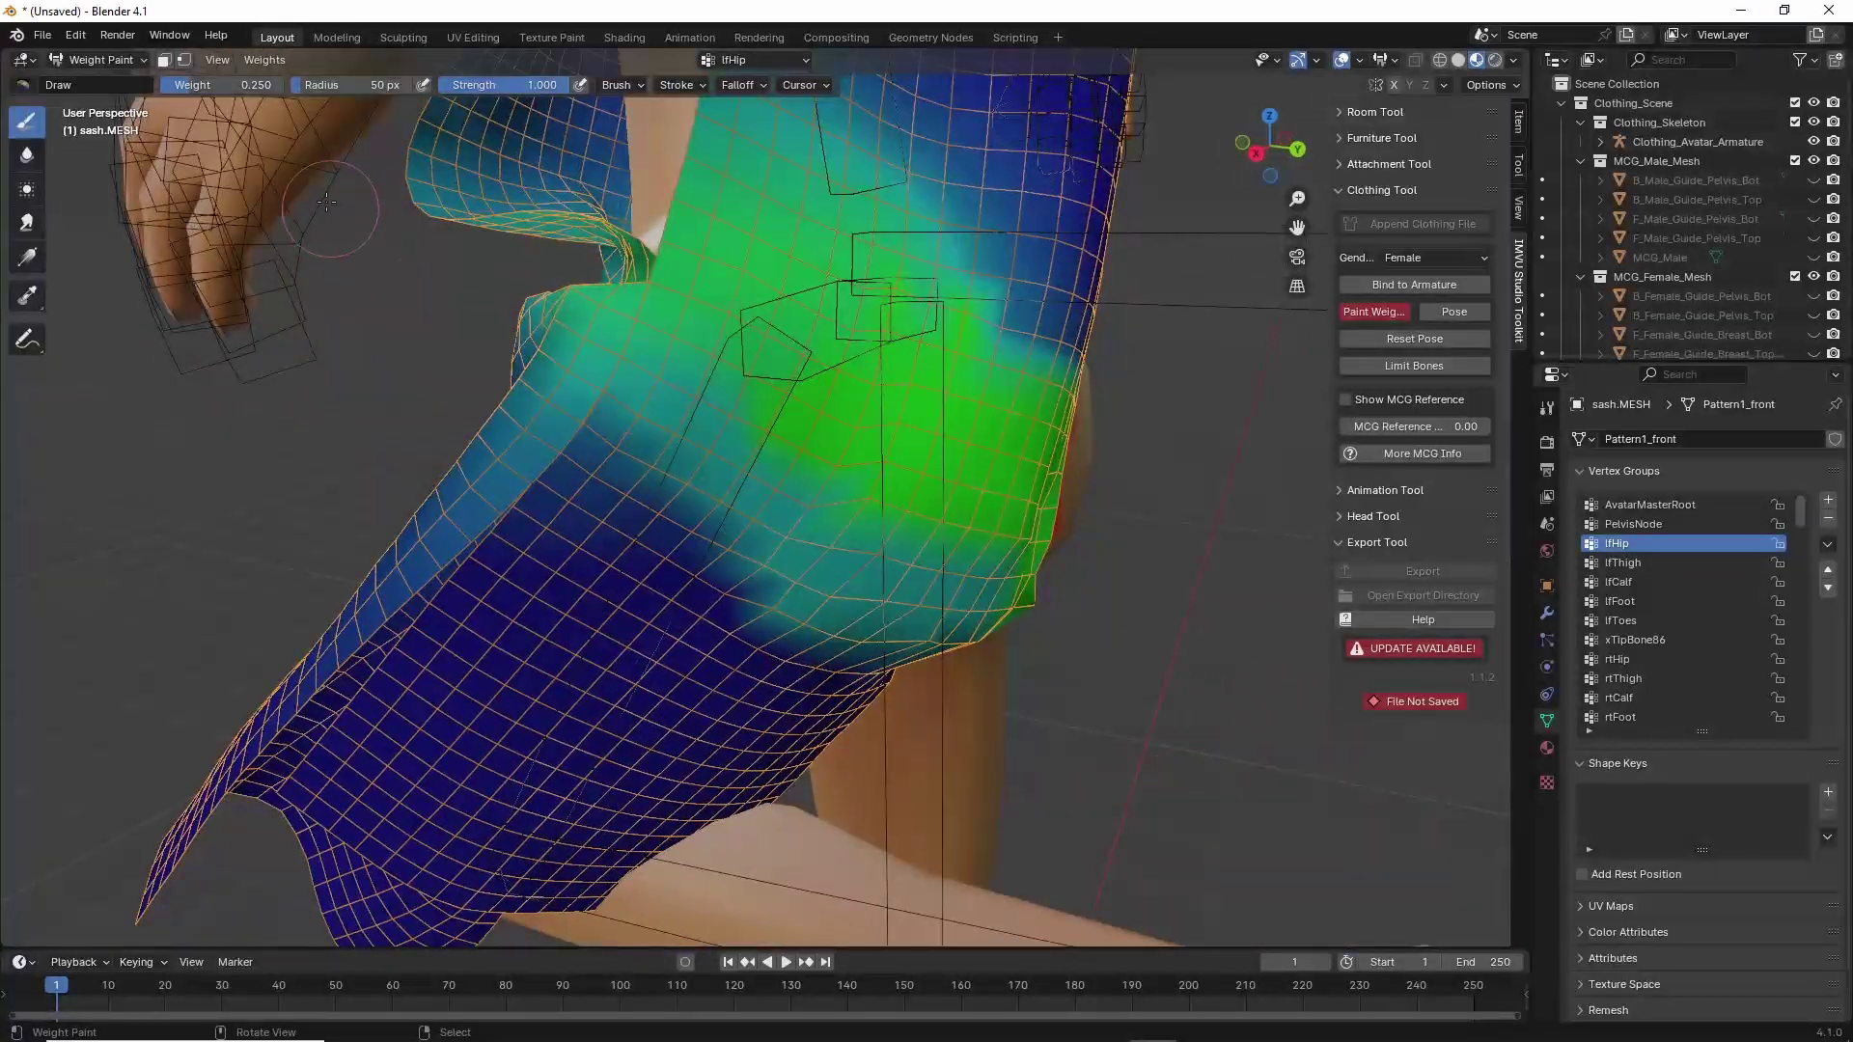
pyautogui.moveTo(6, 130); pyautogui.dragTo(75, 147)
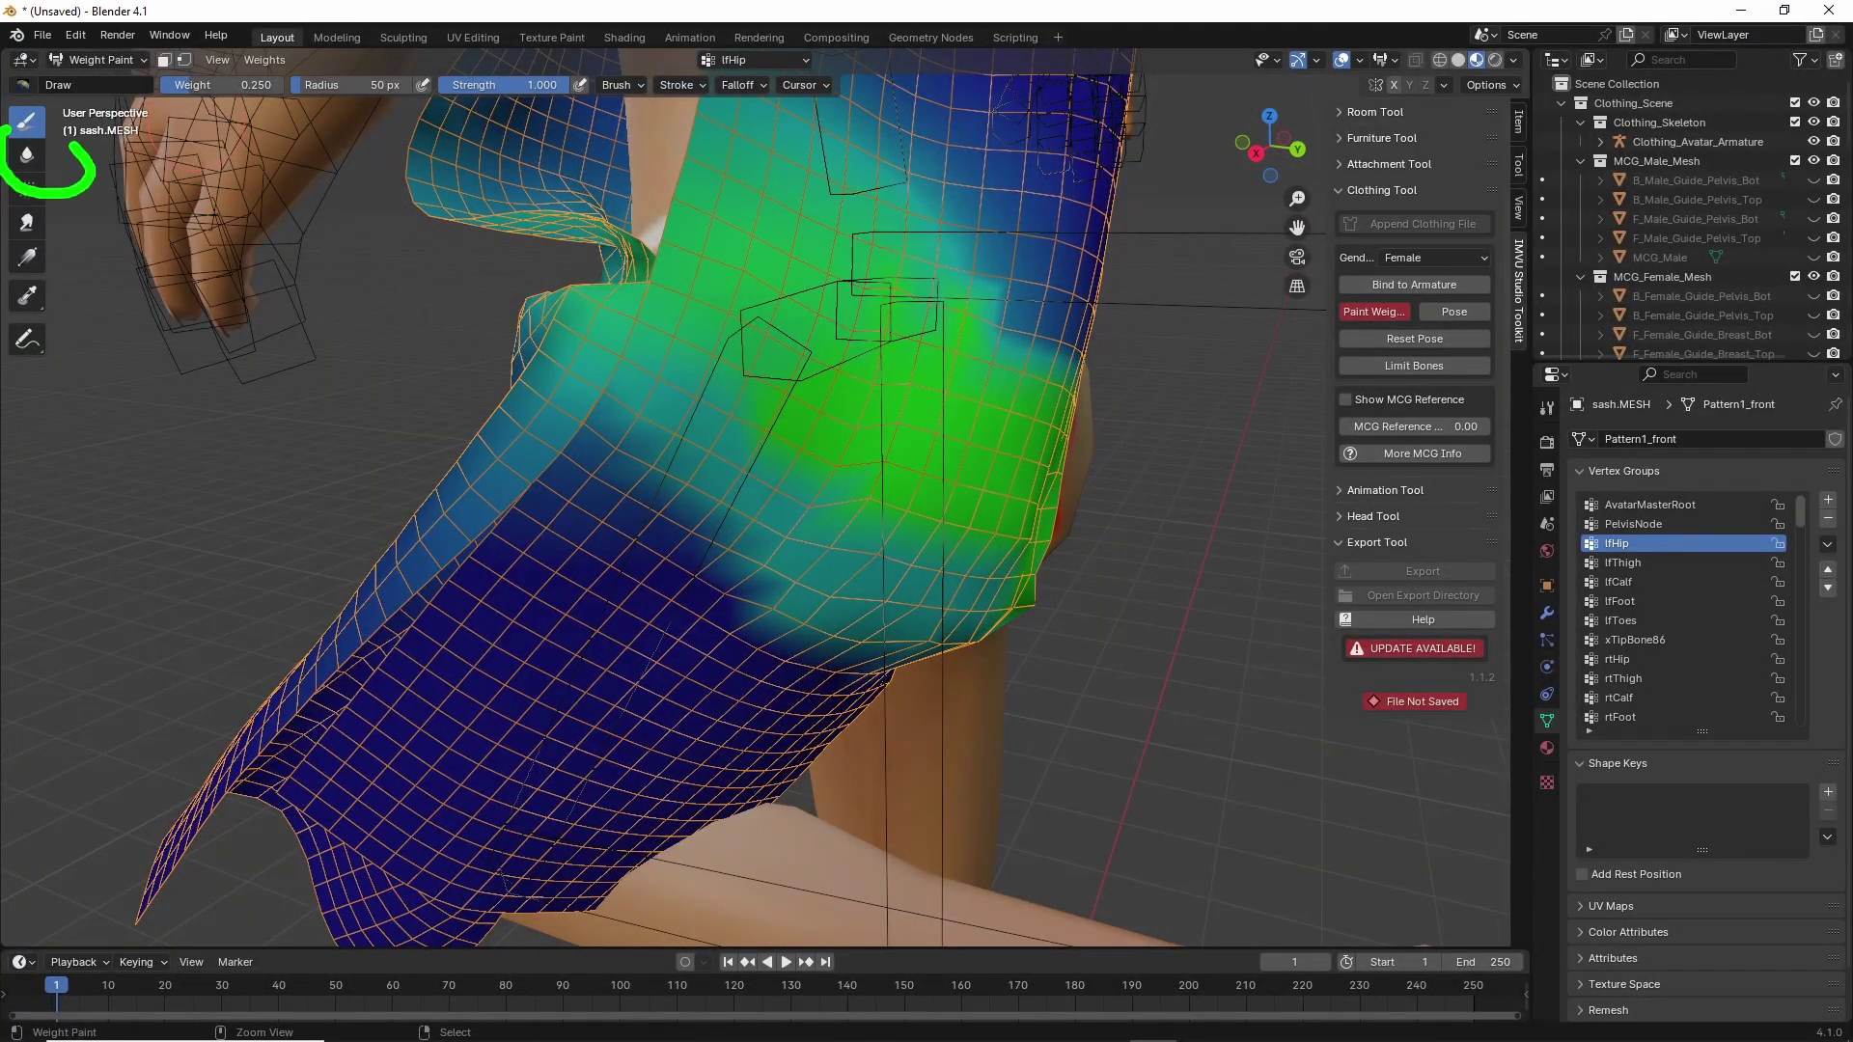
pyautogui.click(28, 155)
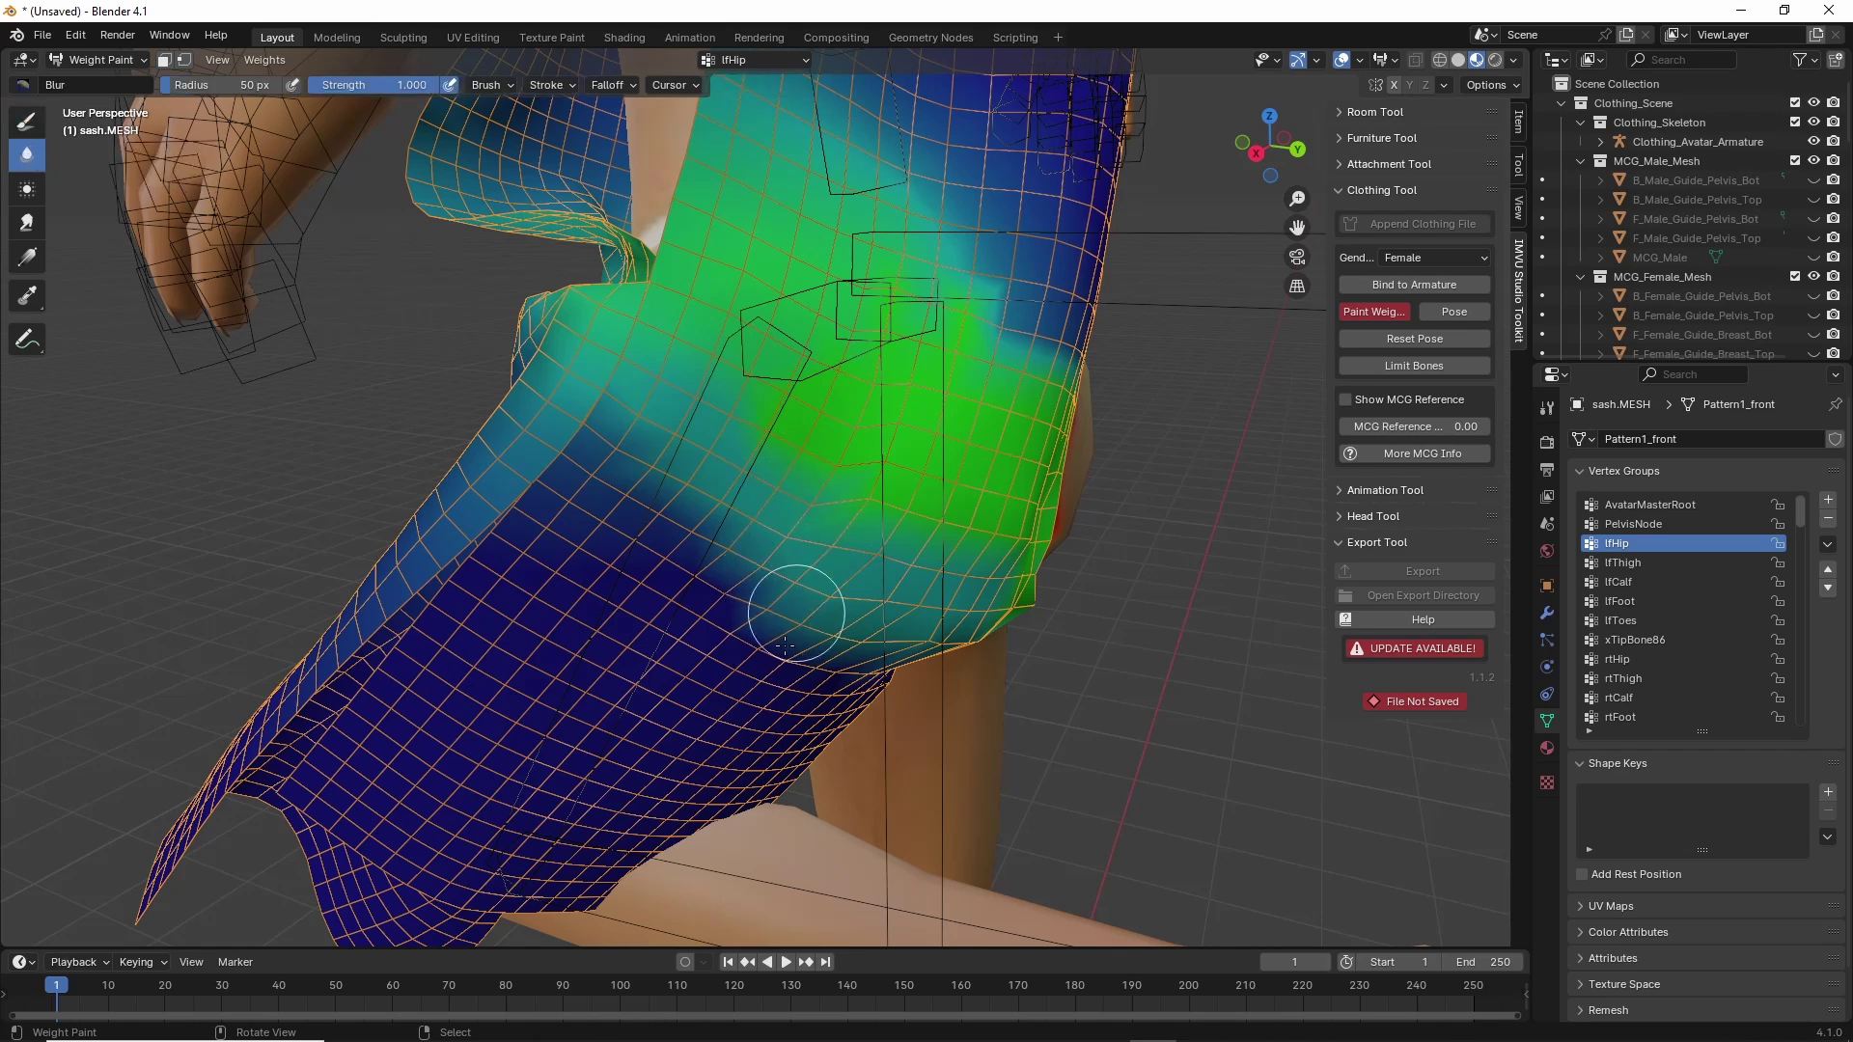
pyautogui.moveTo(885, 611); pyautogui.dragTo(800, 465, button='middle')
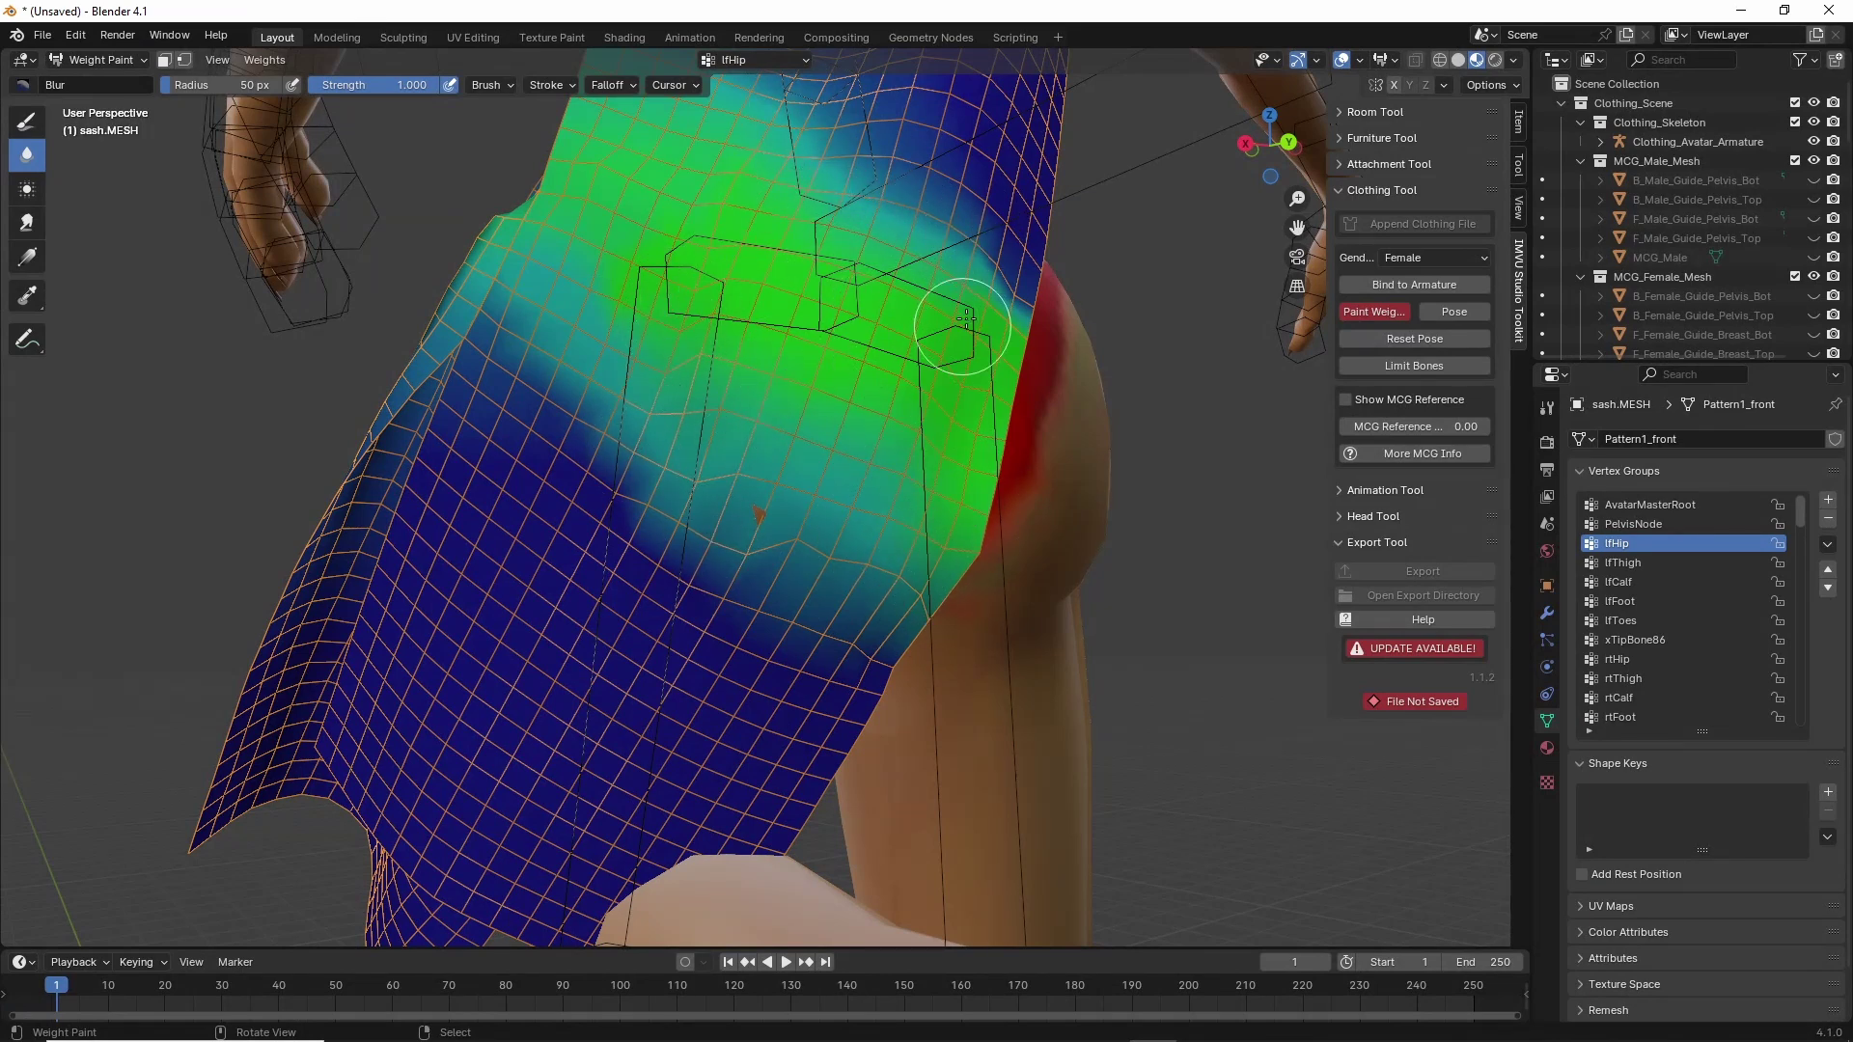
pyautogui.moveTo(965, 391); pyautogui.dragTo(782, 531, button='middle')
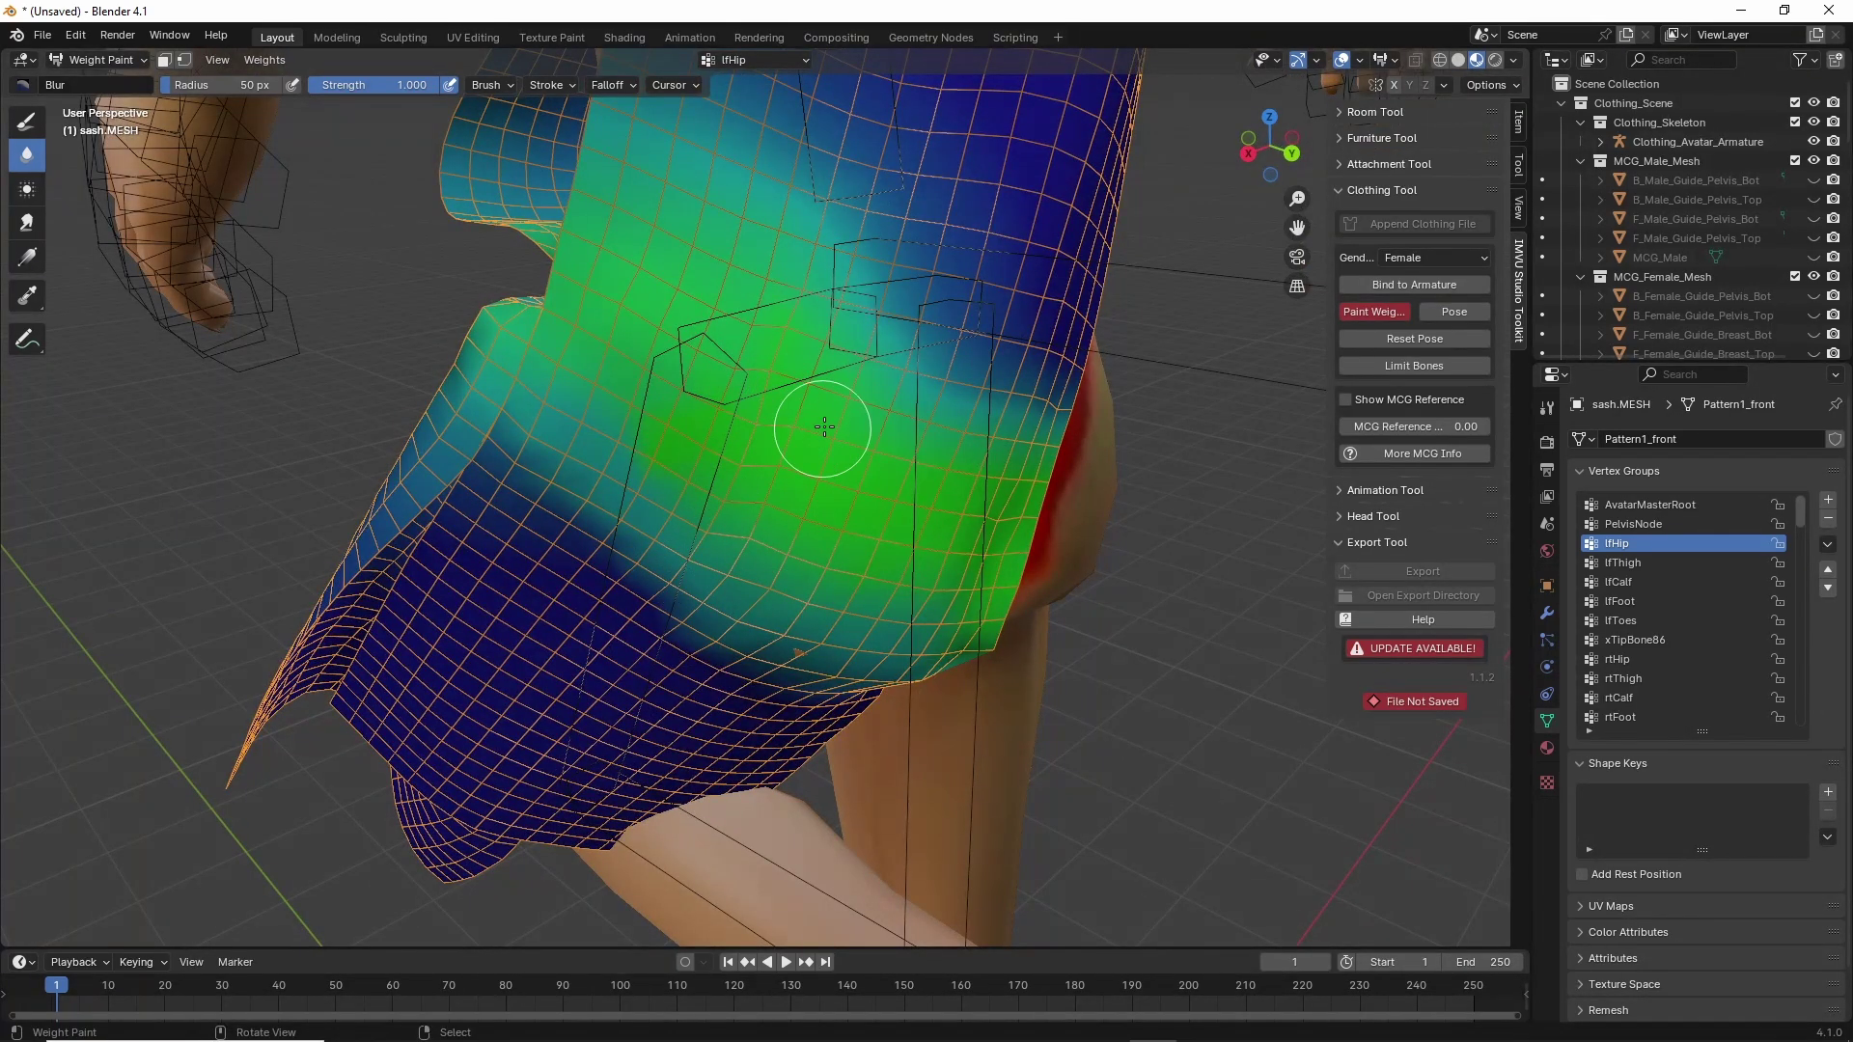
pyautogui.moveTo(824, 428)
pyautogui.mouseDown(button='middle')
pyautogui.moveTo(806, 618)
pyautogui.moveTo(765, 530)
pyautogui.mouseUp(button='middle')
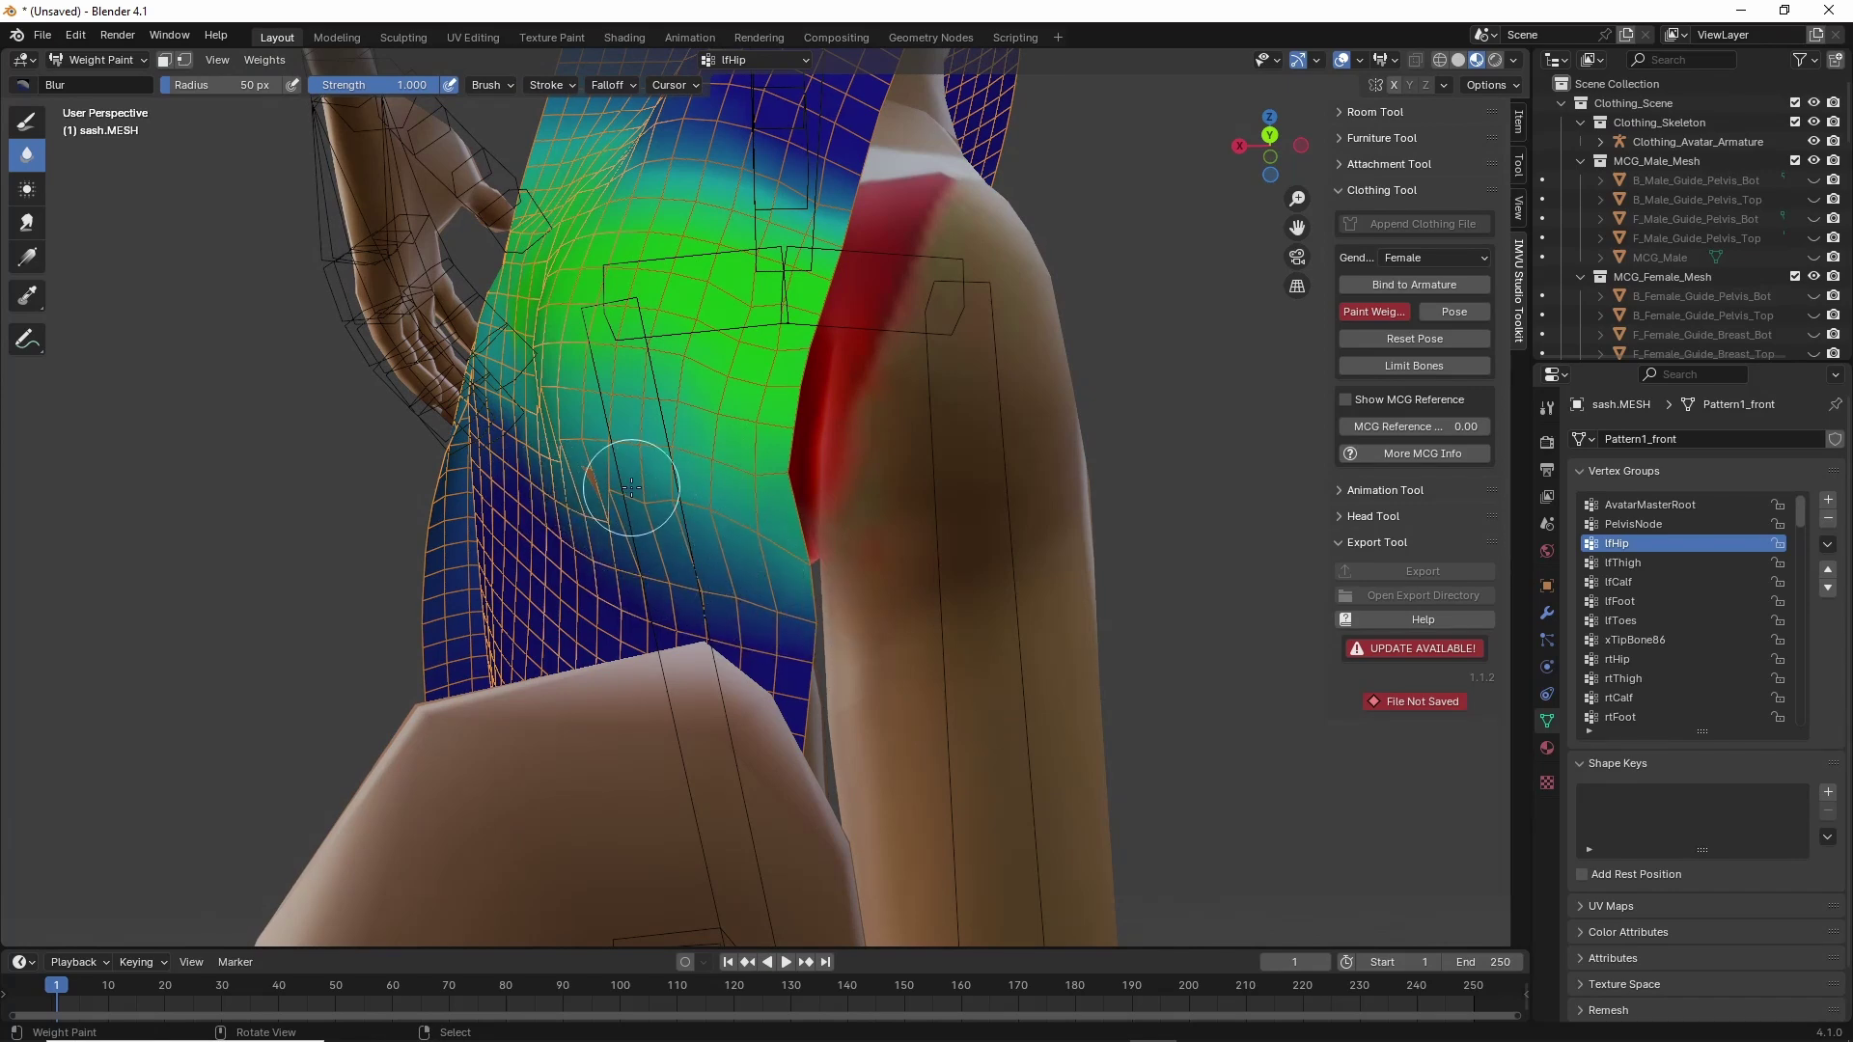
pyautogui.moveTo(632, 487)
pyautogui.mouseDown(button='middle')
pyautogui.moveTo(720, 496)
pyautogui.moveTo(675, 450)
pyautogui.mouseUp(button='middle')
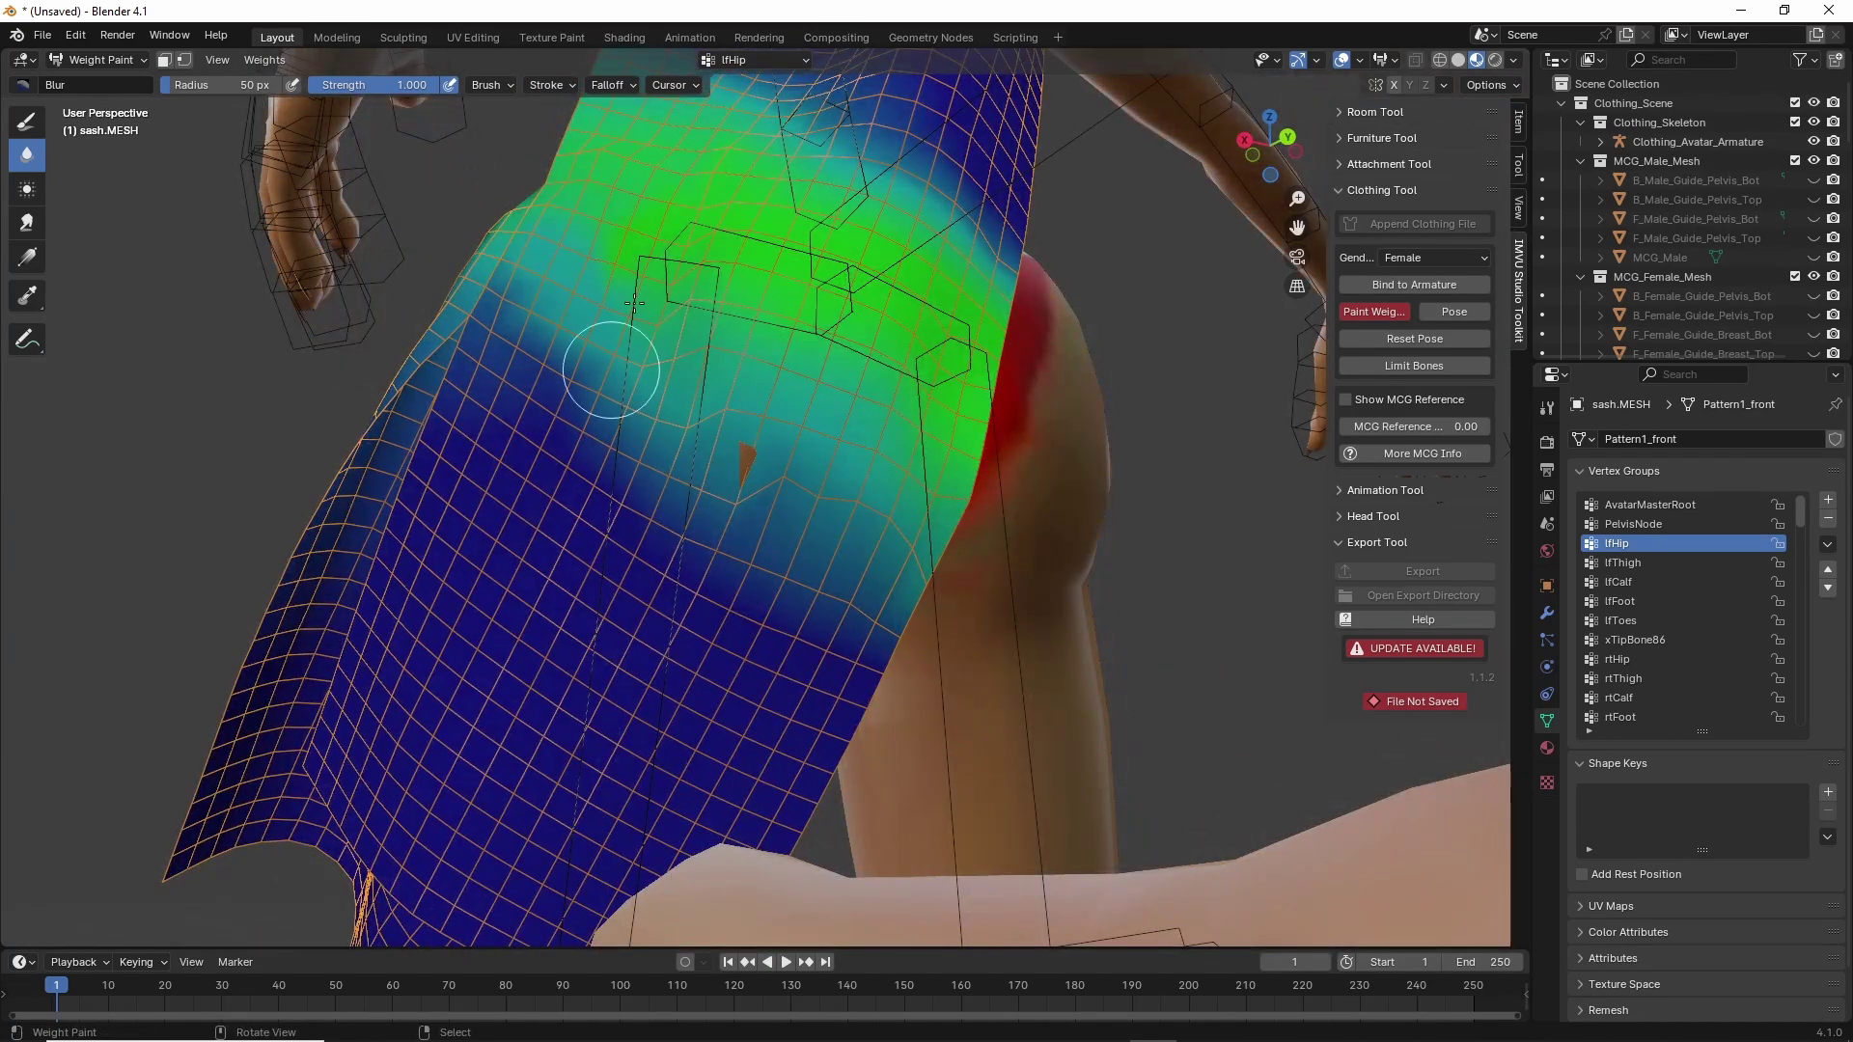
pyautogui.moveTo(814, 396); pyautogui.dragTo(711, 479, button='middle')
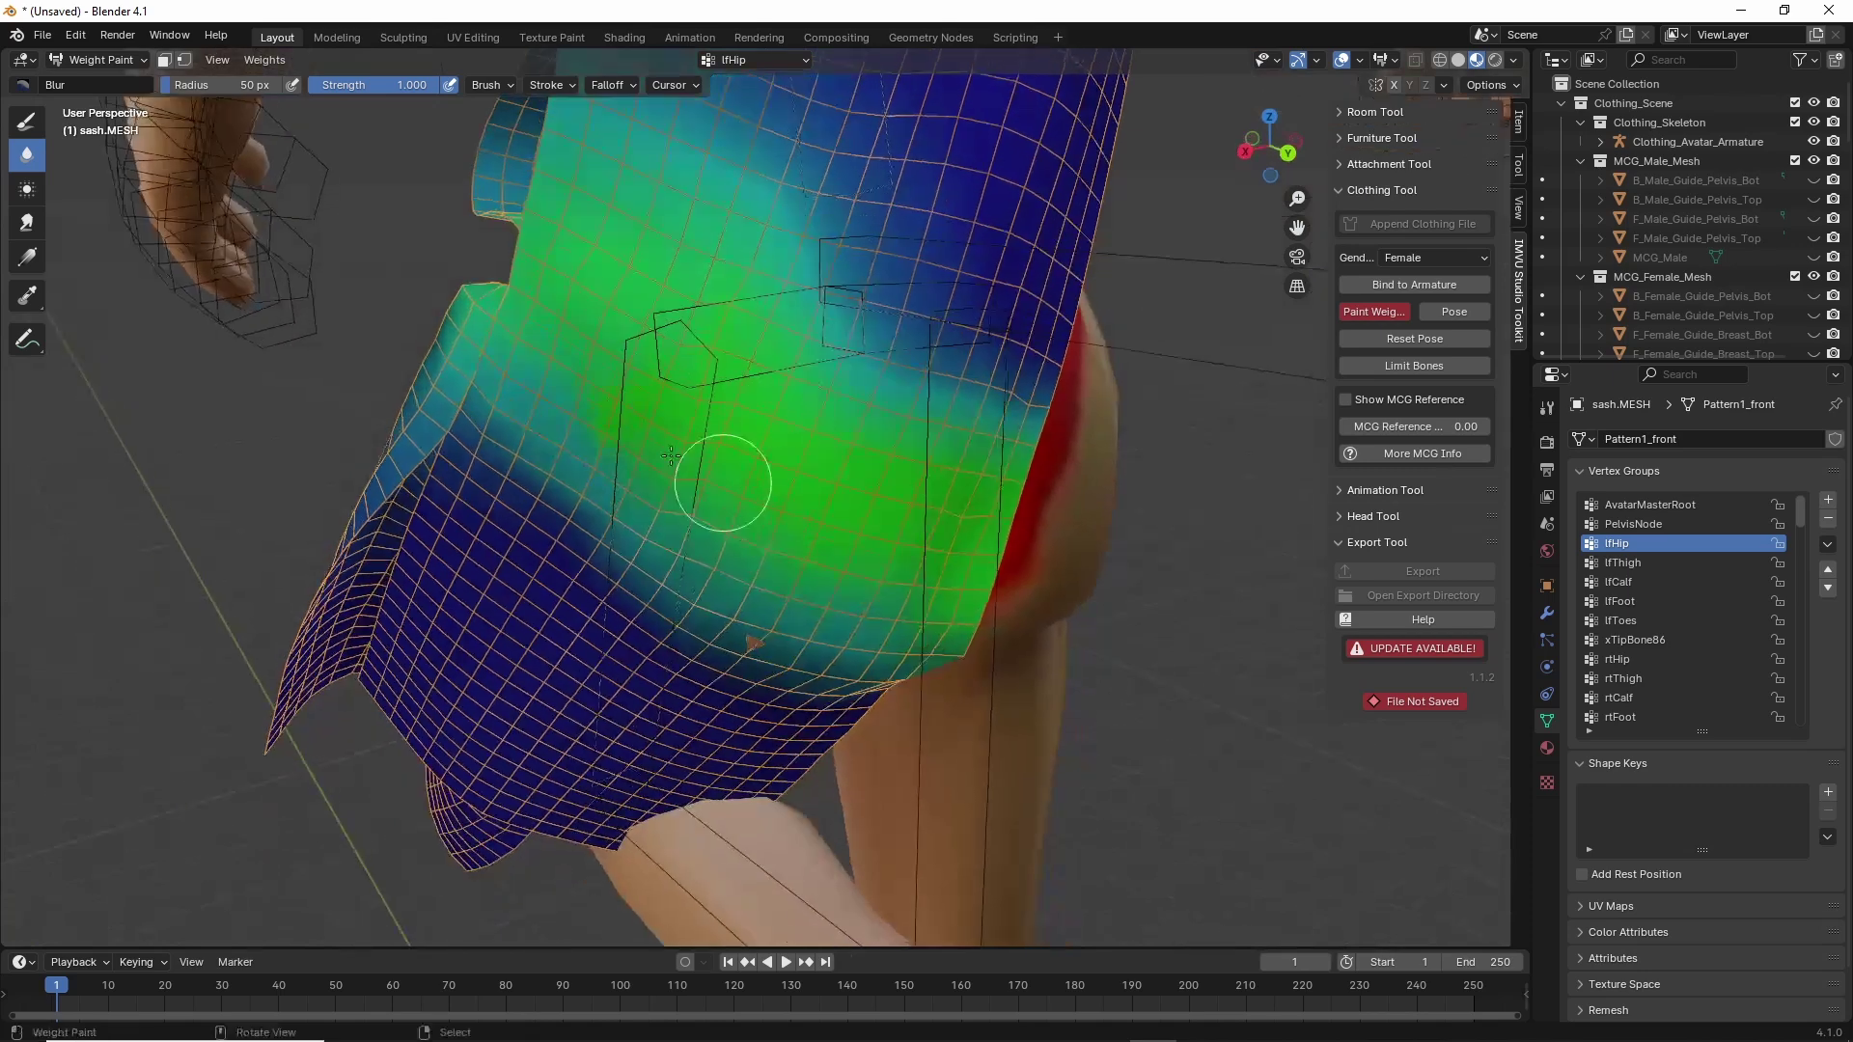
# Blur the lfThigh weights along the border around the outer and lower sides of the left buttock.
pyautogui.click(1621, 563)
pyautogui.moveTo(752, 579); pyautogui.dragTo(707, 613, button='middle')
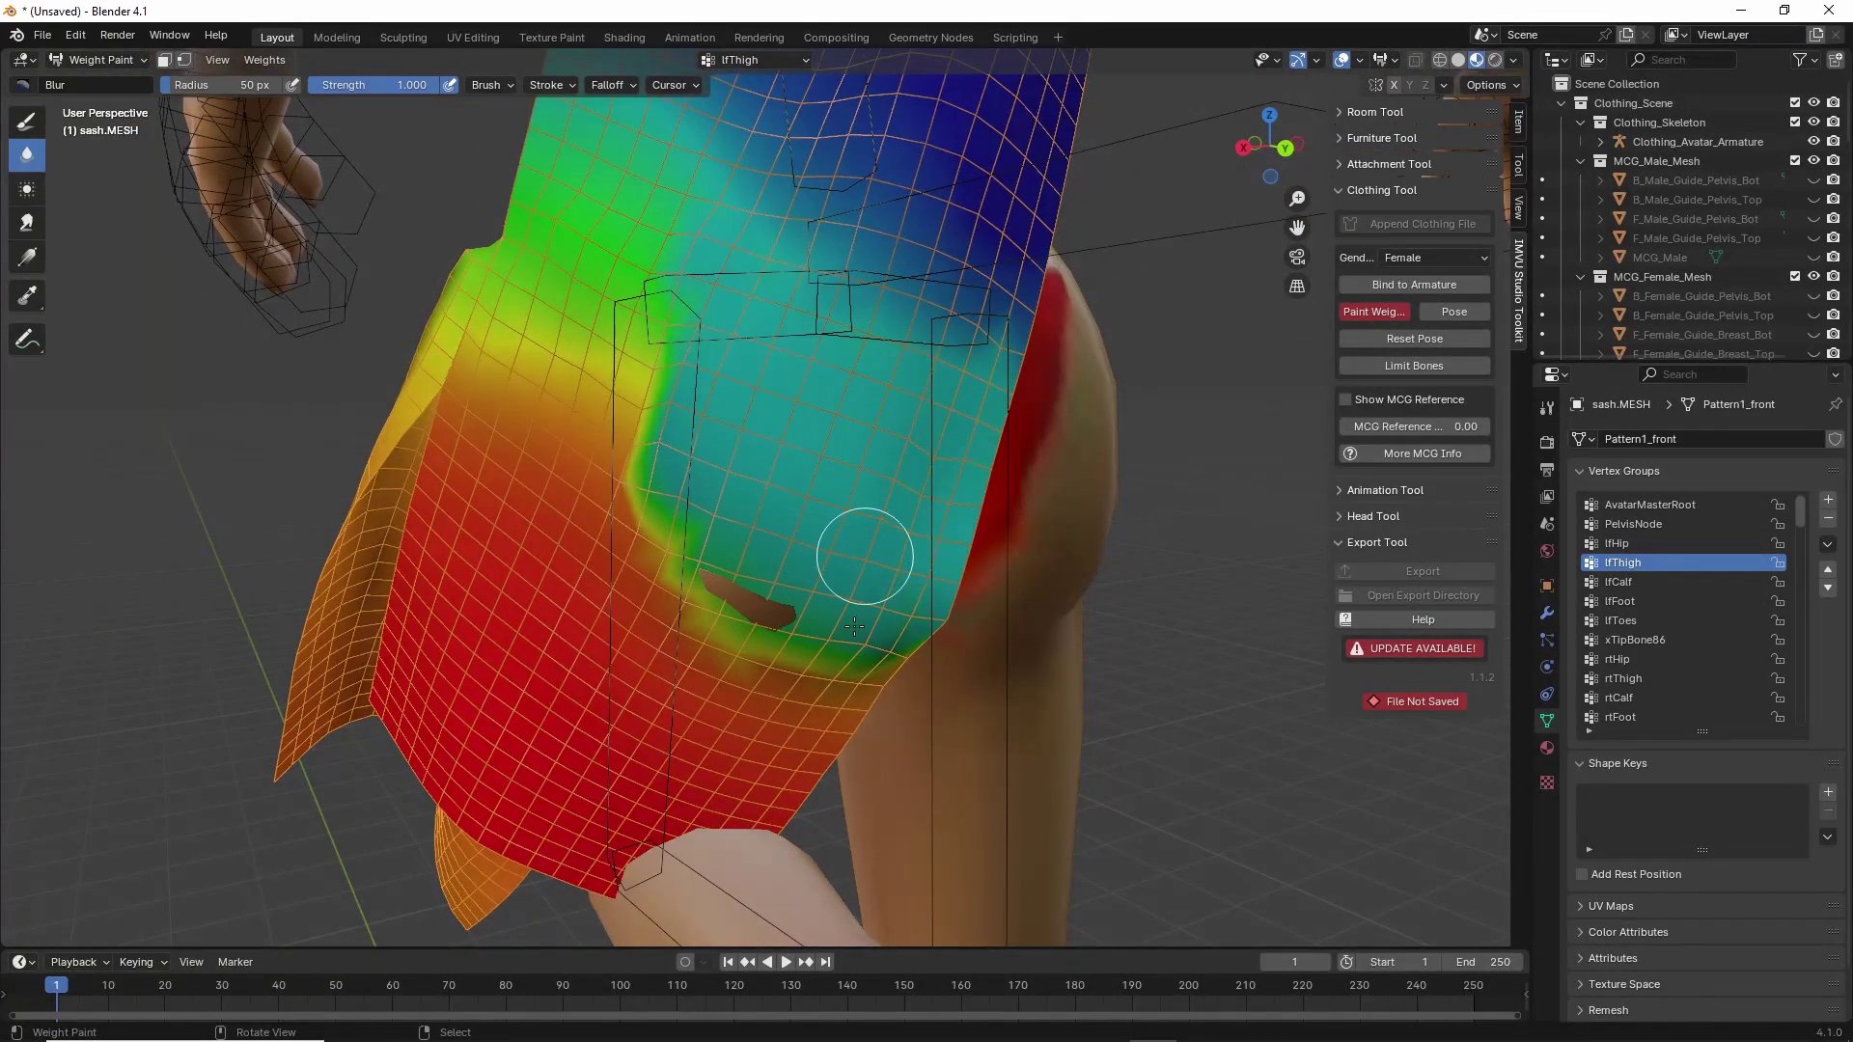
pyautogui.moveTo(826, 641)
pyautogui.mouseDown()
pyautogui.moveTo(653, 559)
pyautogui.moveTo(641, 465)
pyautogui.moveTo(653, 424)
pyautogui.moveTo(695, 406)
pyautogui.mouseUp()
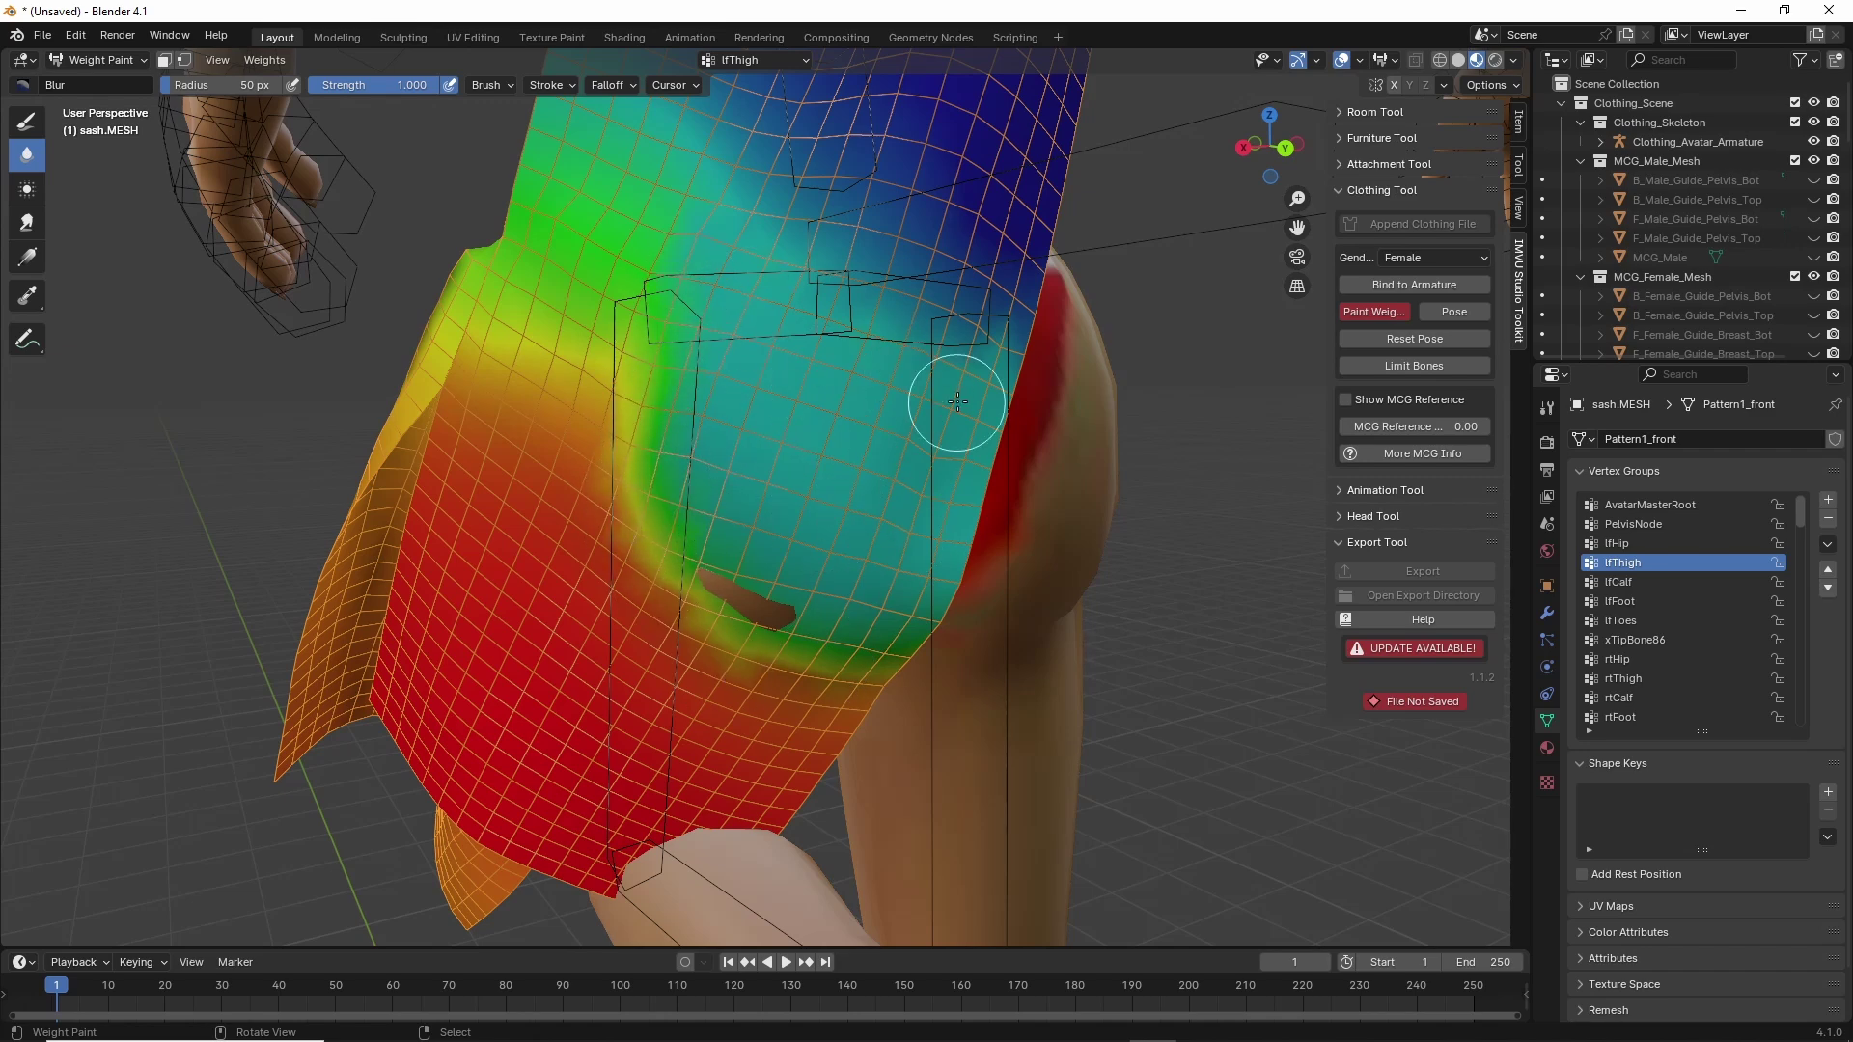
pyautogui.moveTo(955, 380); pyautogui.dragTo(743, 418, button='middle')
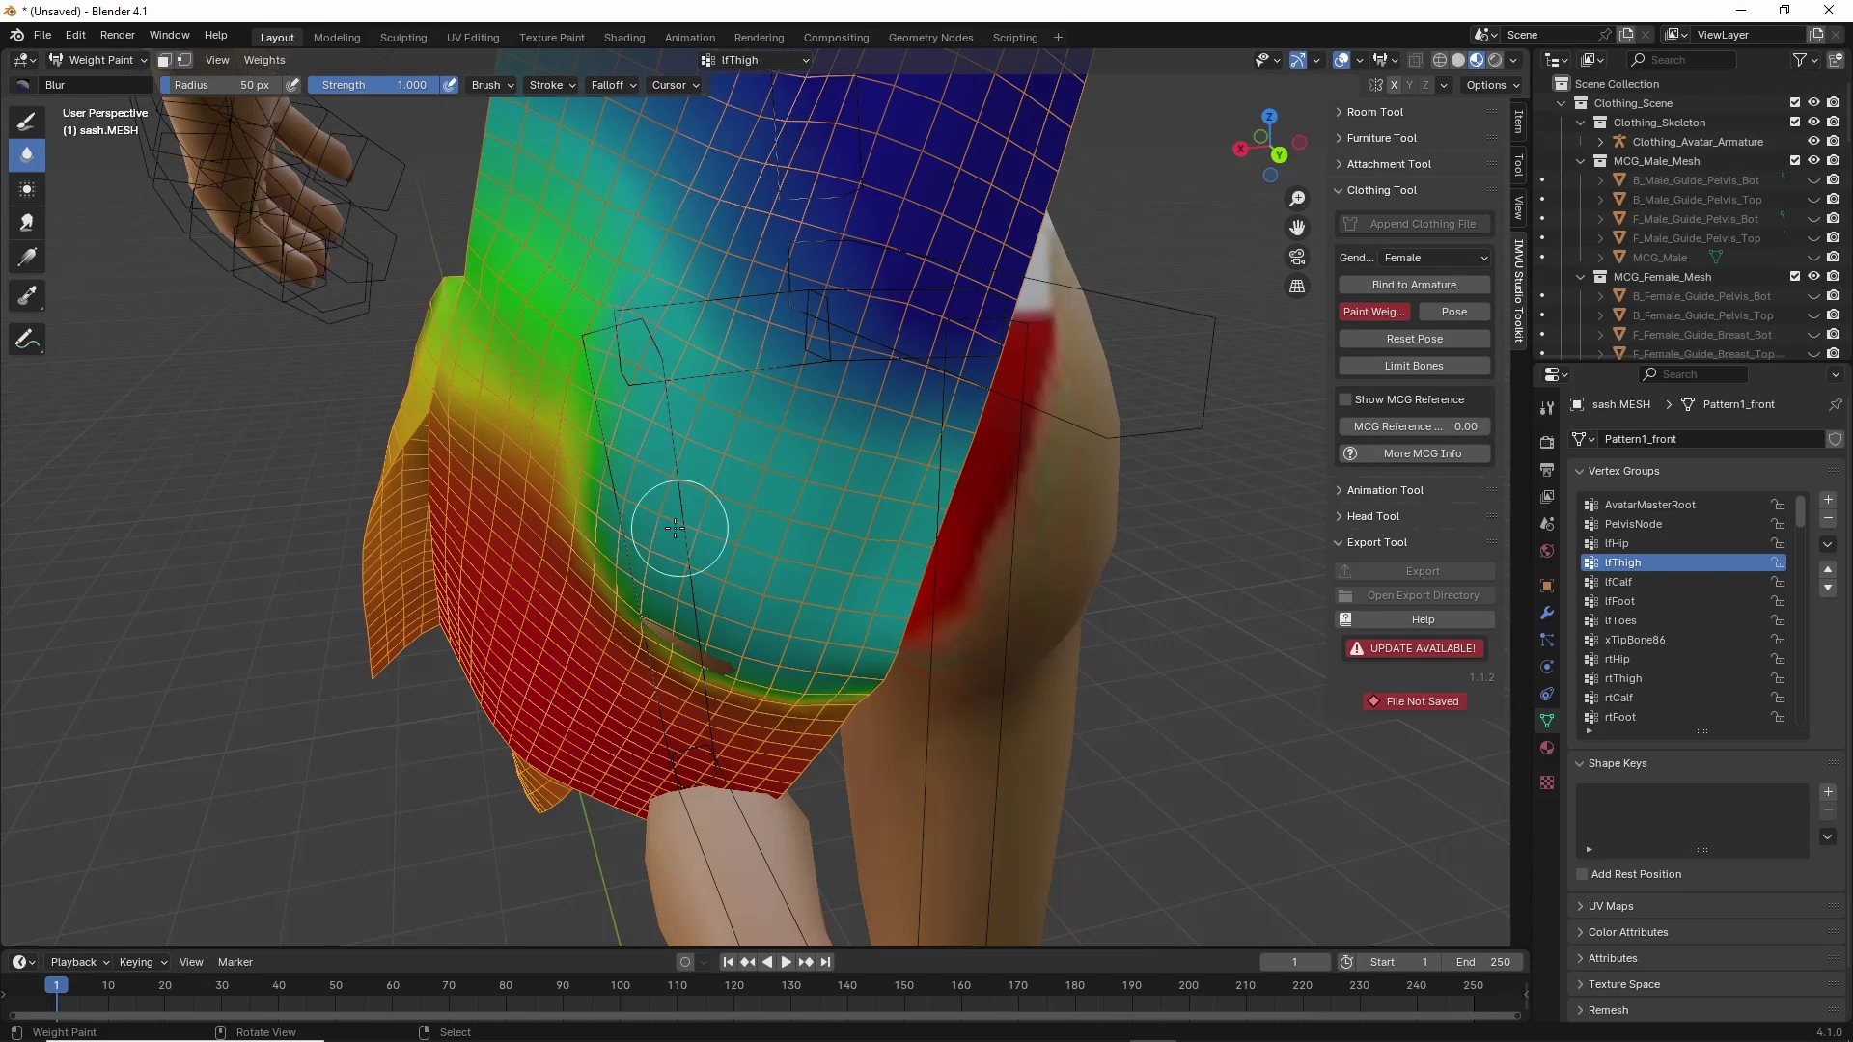
pyautogui.moveTo(797, 709); pyautogui.dragTo(807, 658, button='middle')
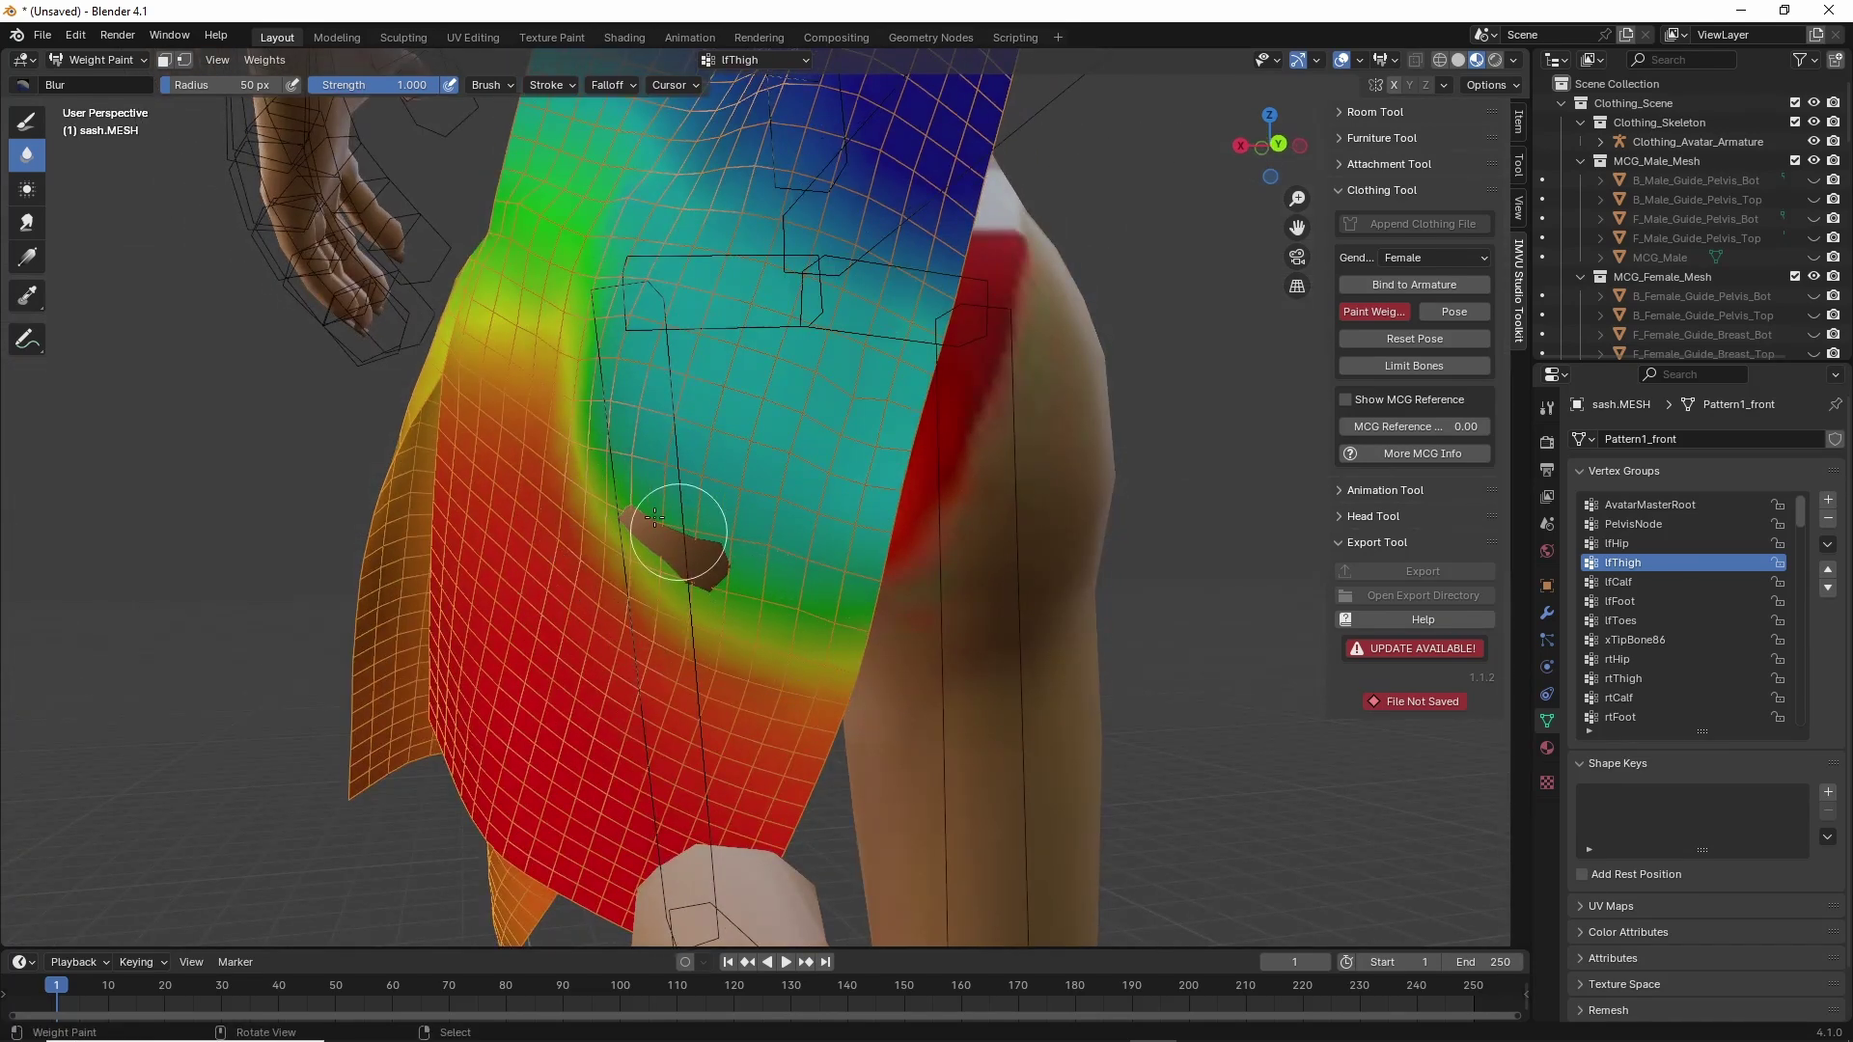
pyautogui.moveTo(682, 538); pyautogui.dragTo(724, 530, button='middle')
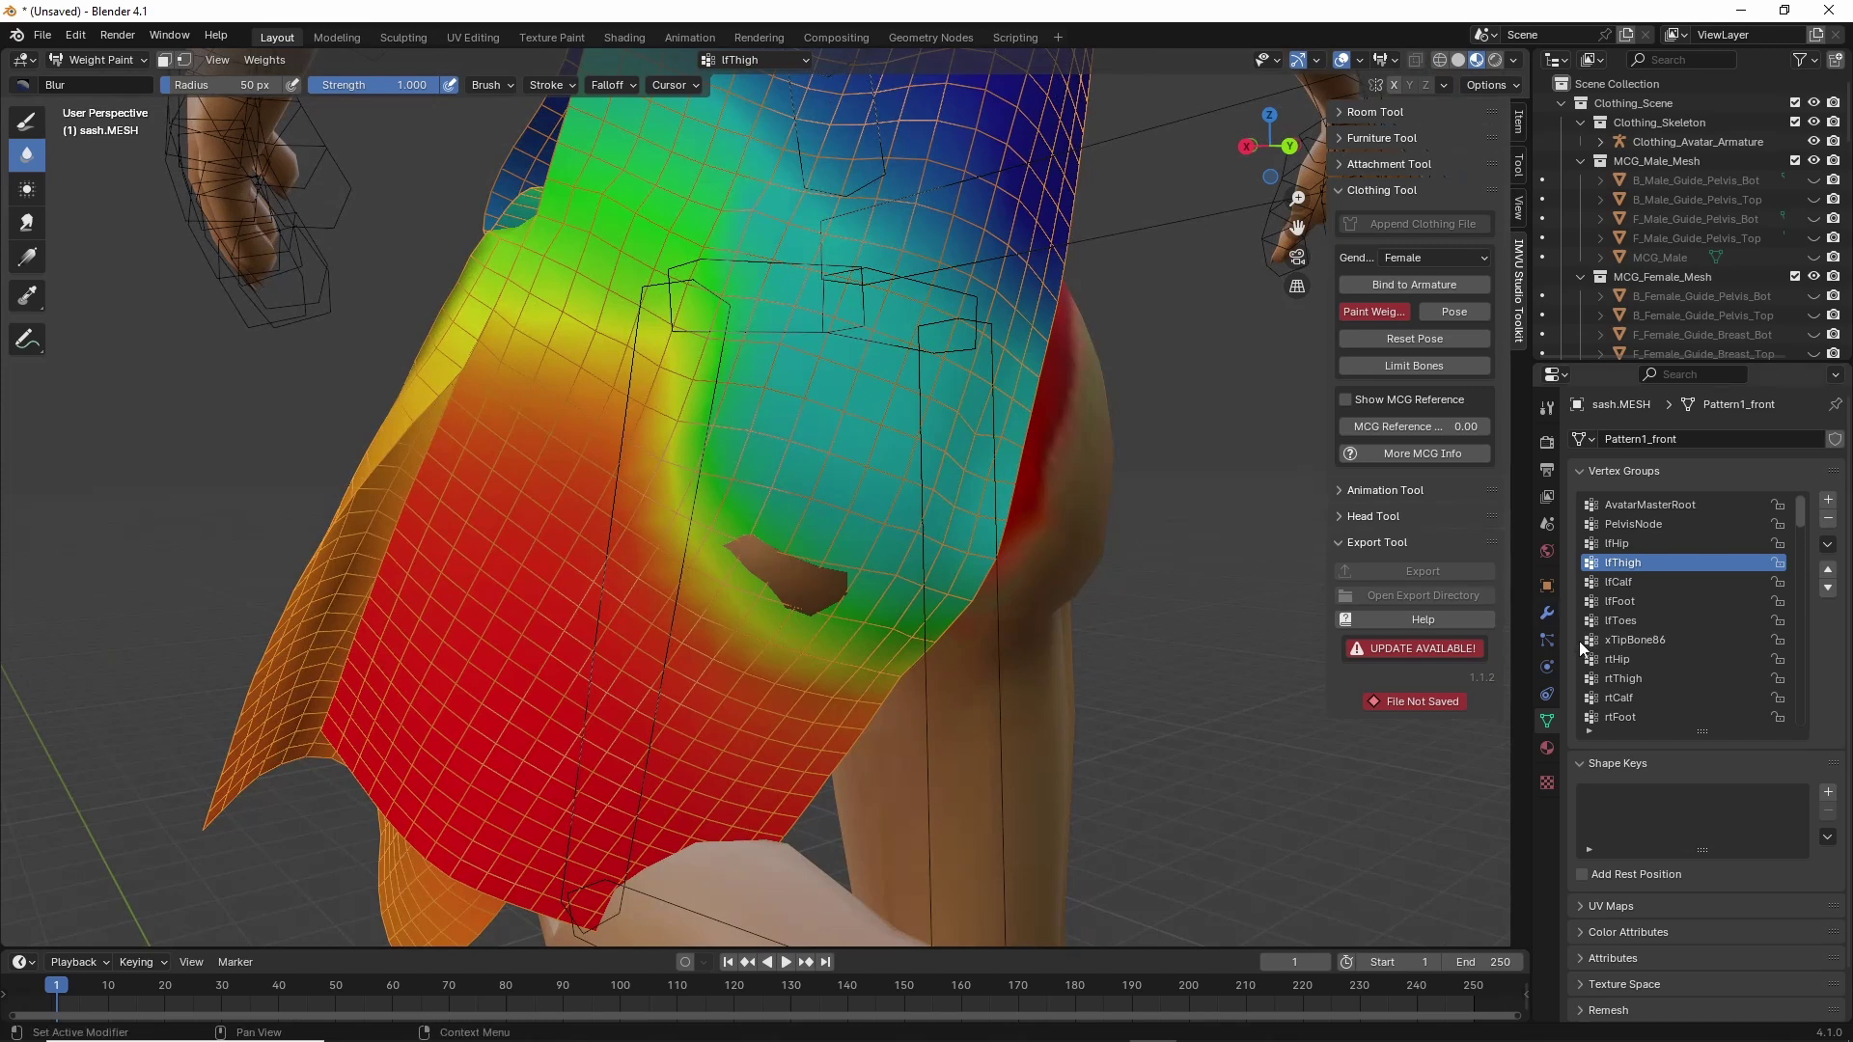
# Blur the PelvisNode weights along the sash's inner edge beside the left buttock.
pyautogui.click(1629, 524)
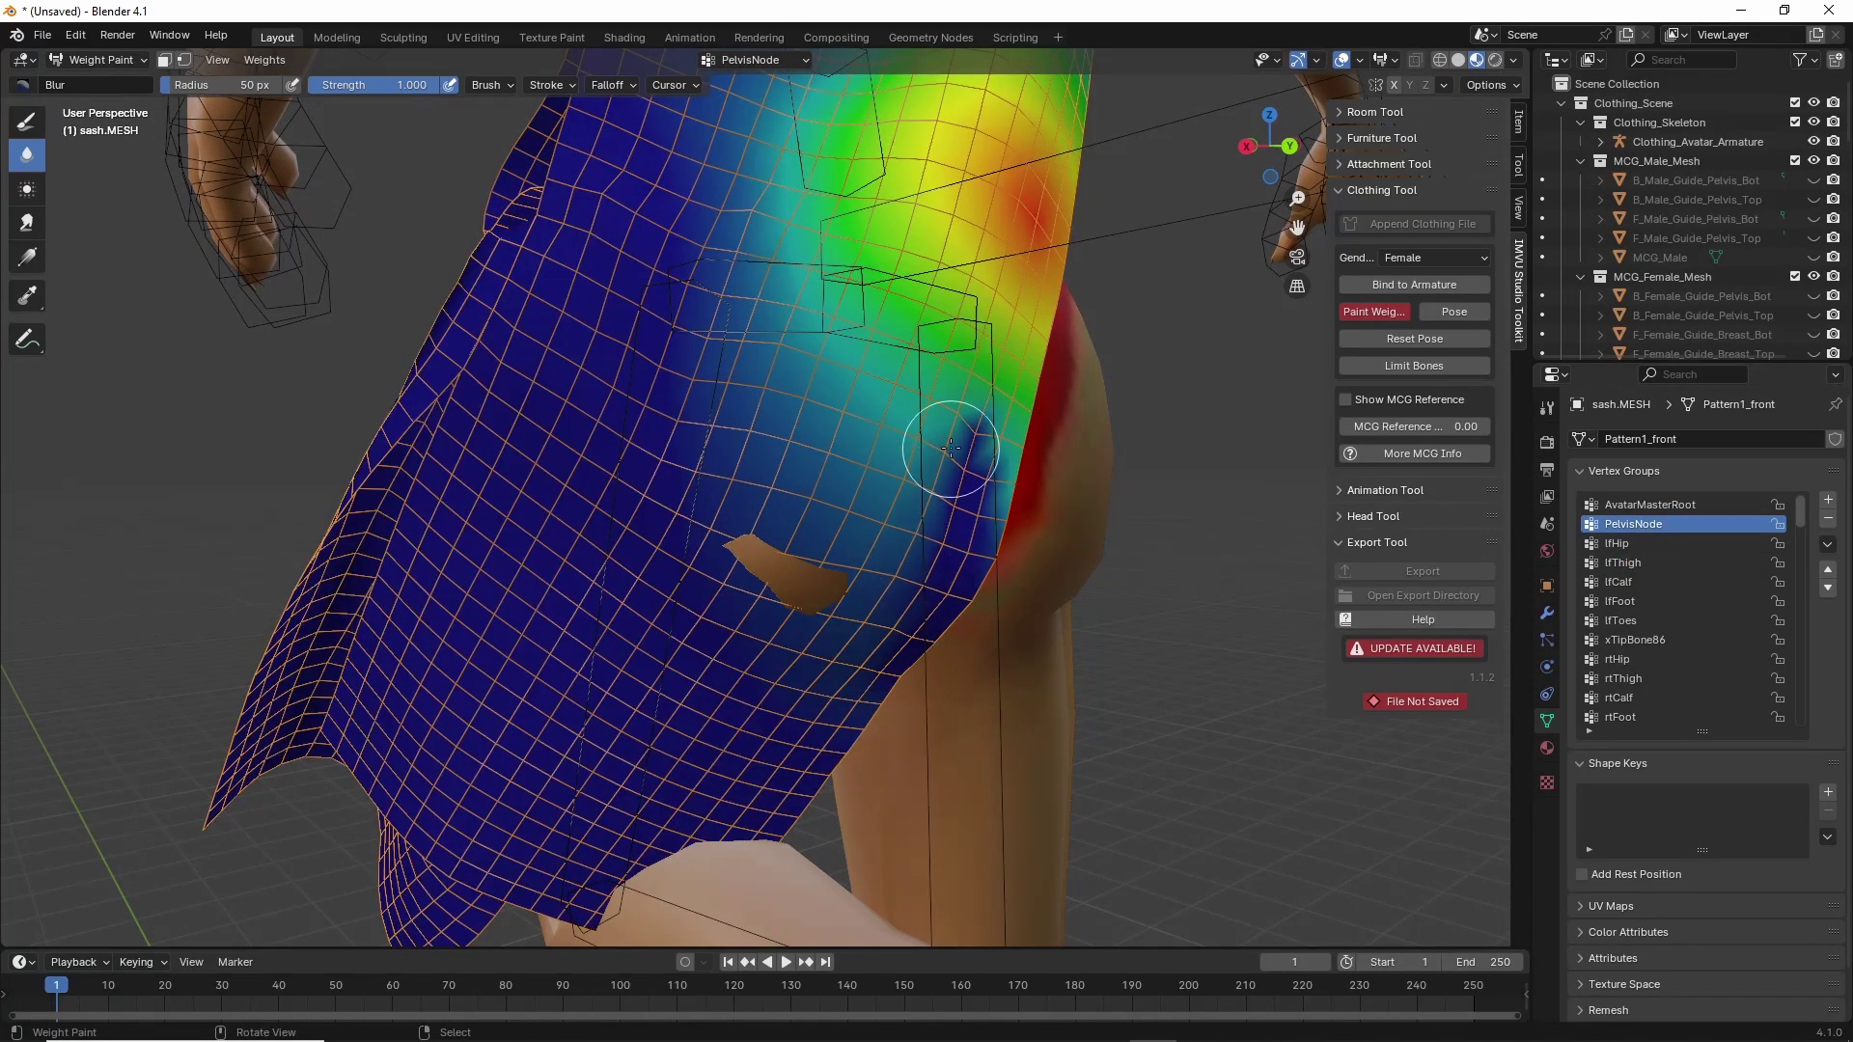
pyautogui.moveTo(954, 448); pyautogui.dragTo(939, 569)
pyautogui.moveTo(940, 569); pyautogui.dragTo(878, 392, button='middle')
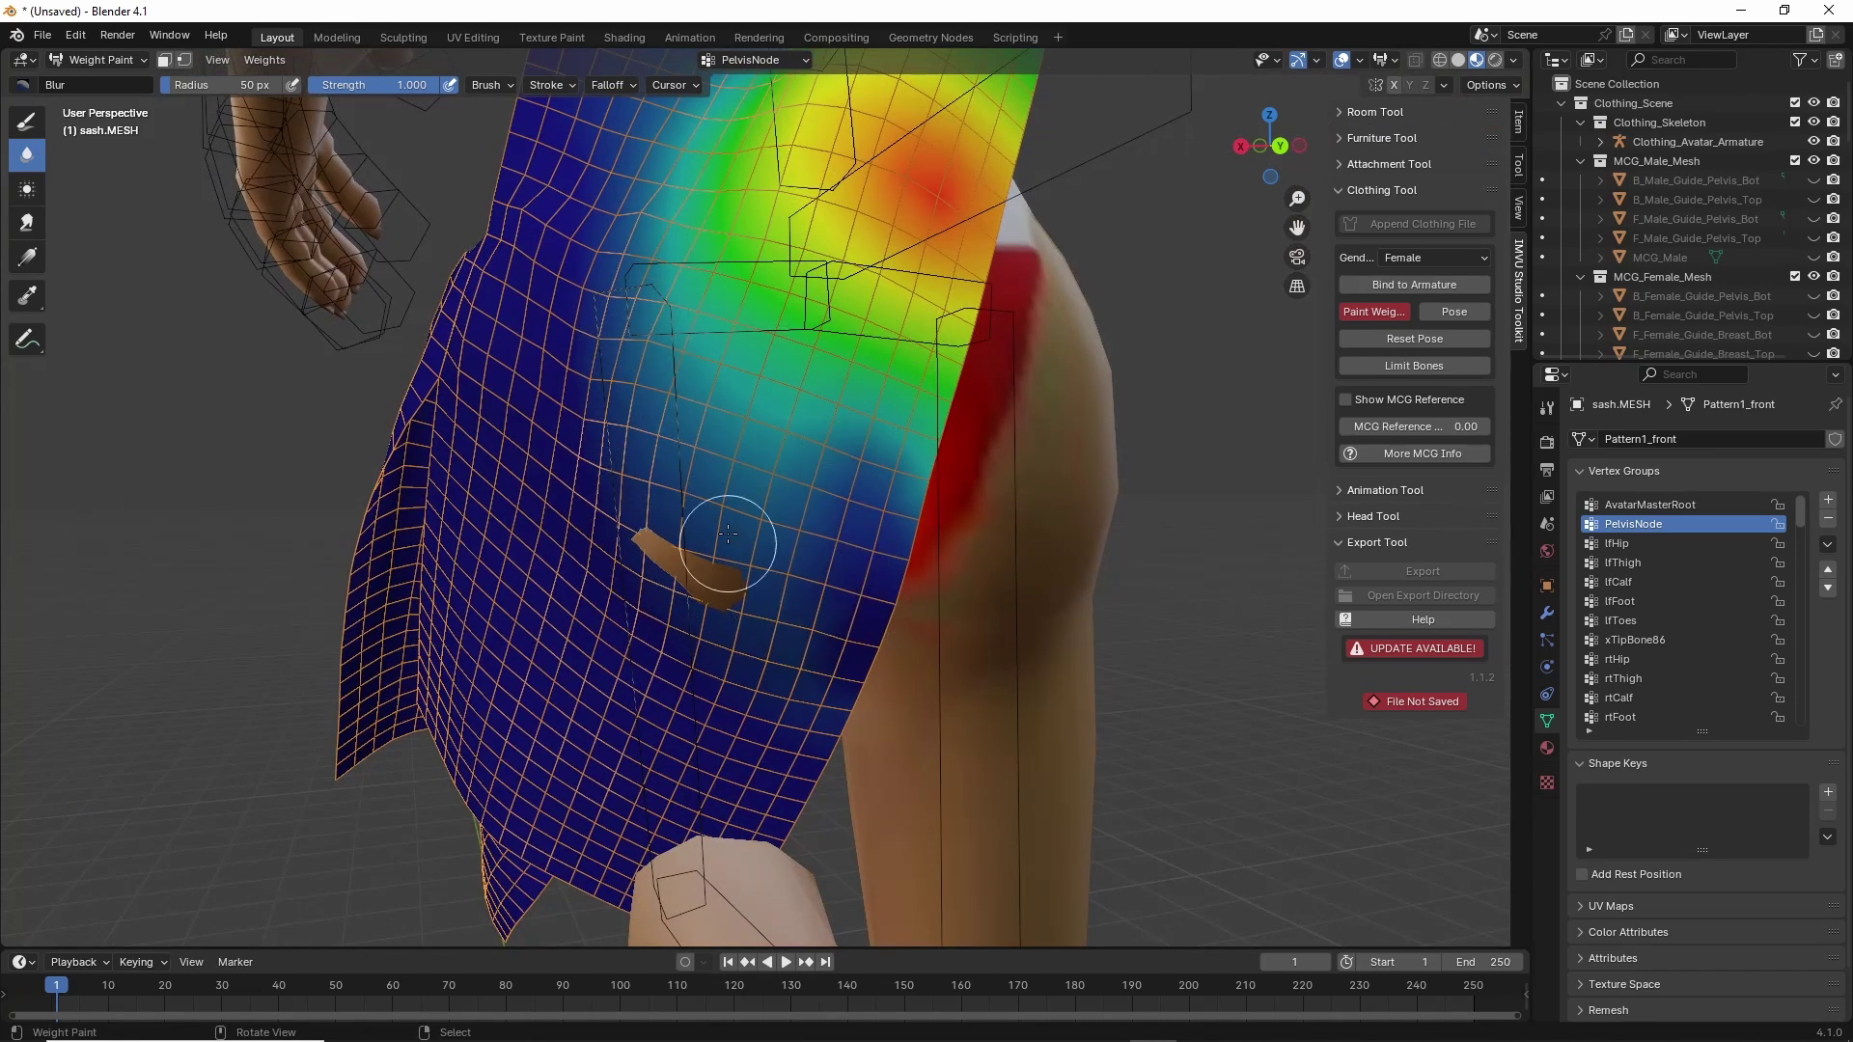
pyautogui.moveTo(728, 543); pyautogui.dragTo(755, 543, button='middle')
# Make the lfThigh vertex group active and switch from the Blur brush to the Draw brush.
pyautogui.click(1615, 547)
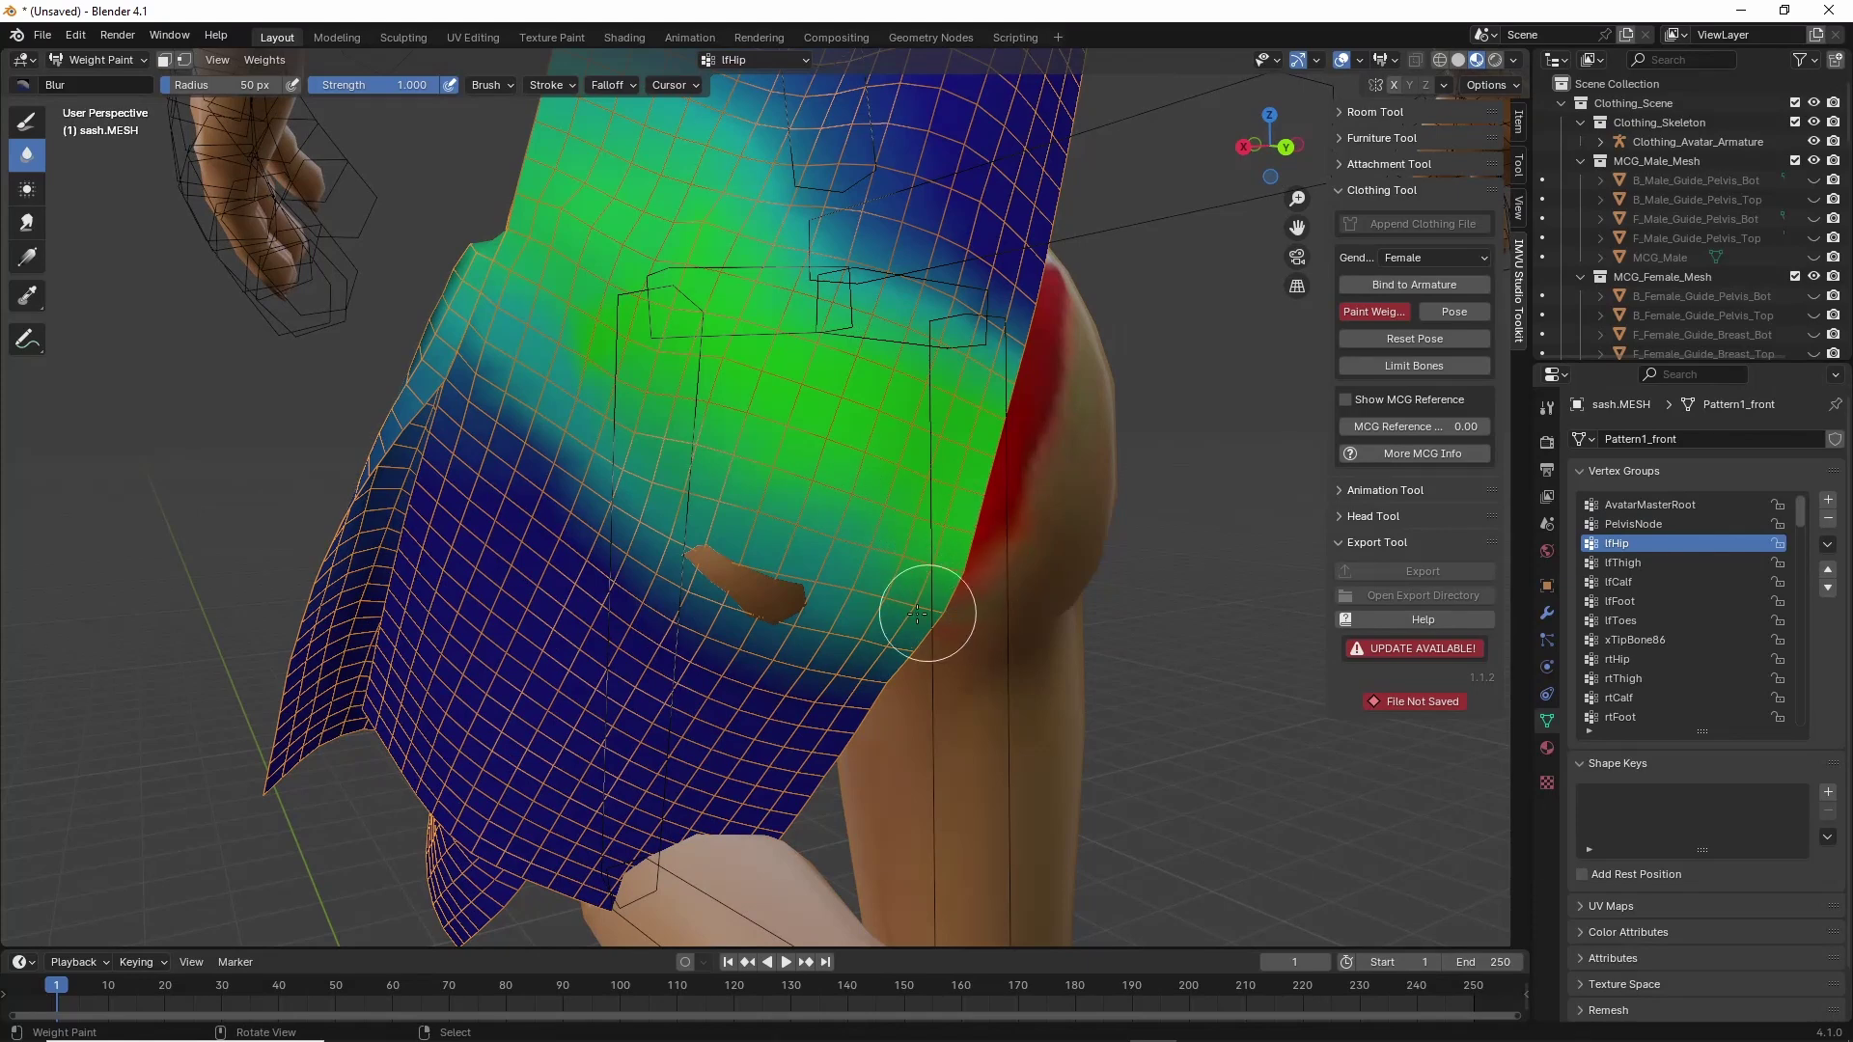
pyautogui.click(1623, 564)
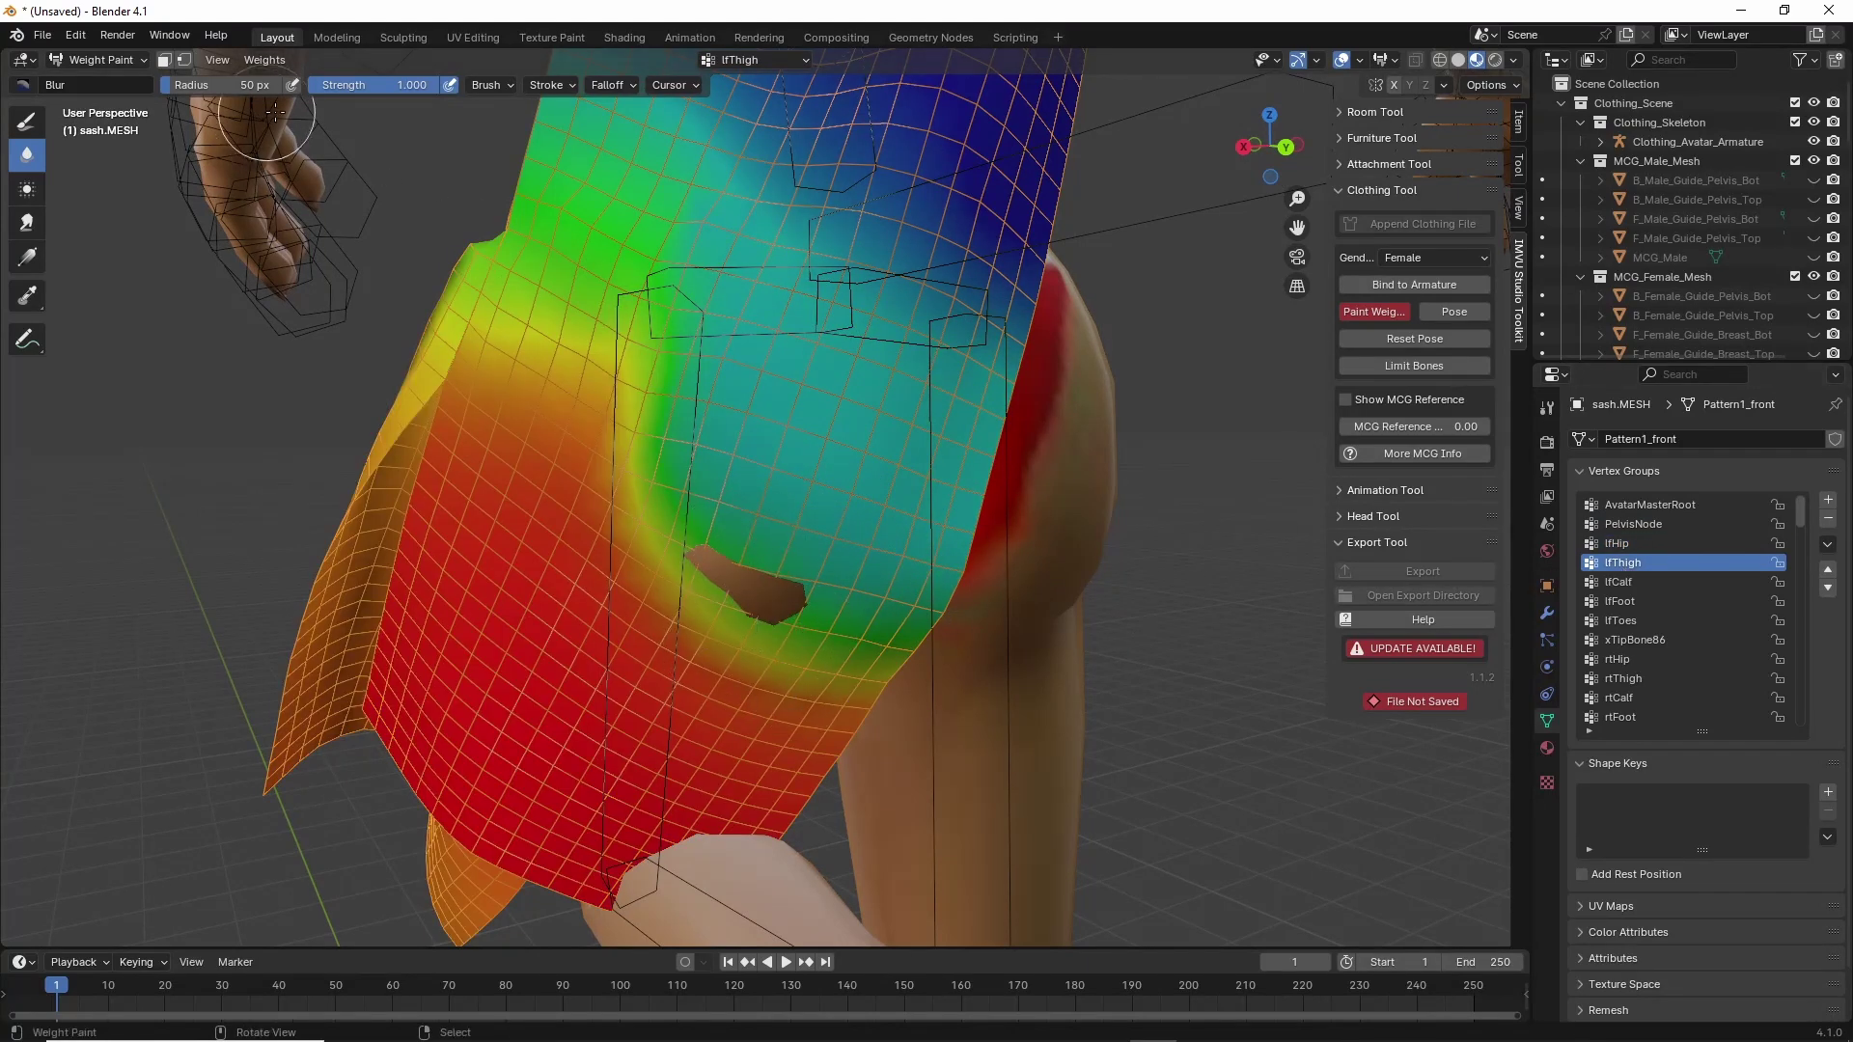
pyautogui.click(231, 85)
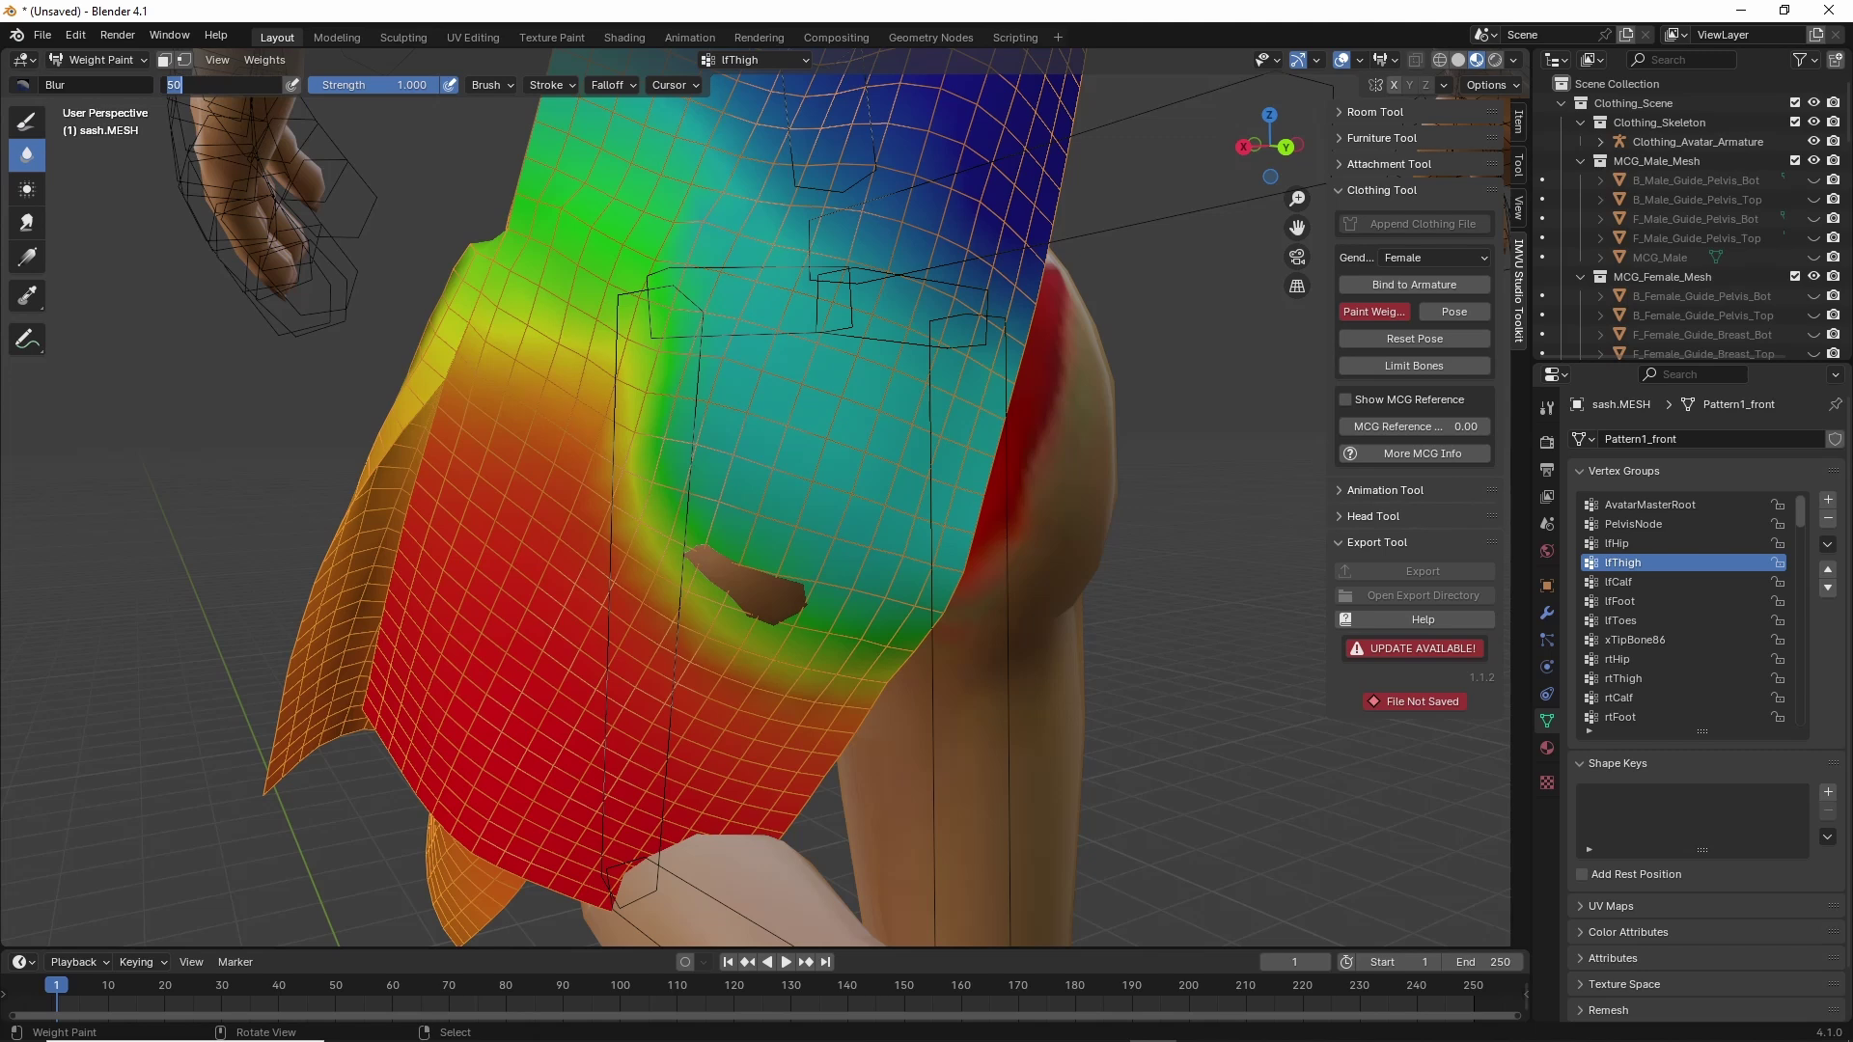
pyautogui.click(27, 121)
# Try painting the lfThigh group around the exposed skin patch at weight 0.500 and then 0.750.
pyautogui.click(235, 84)
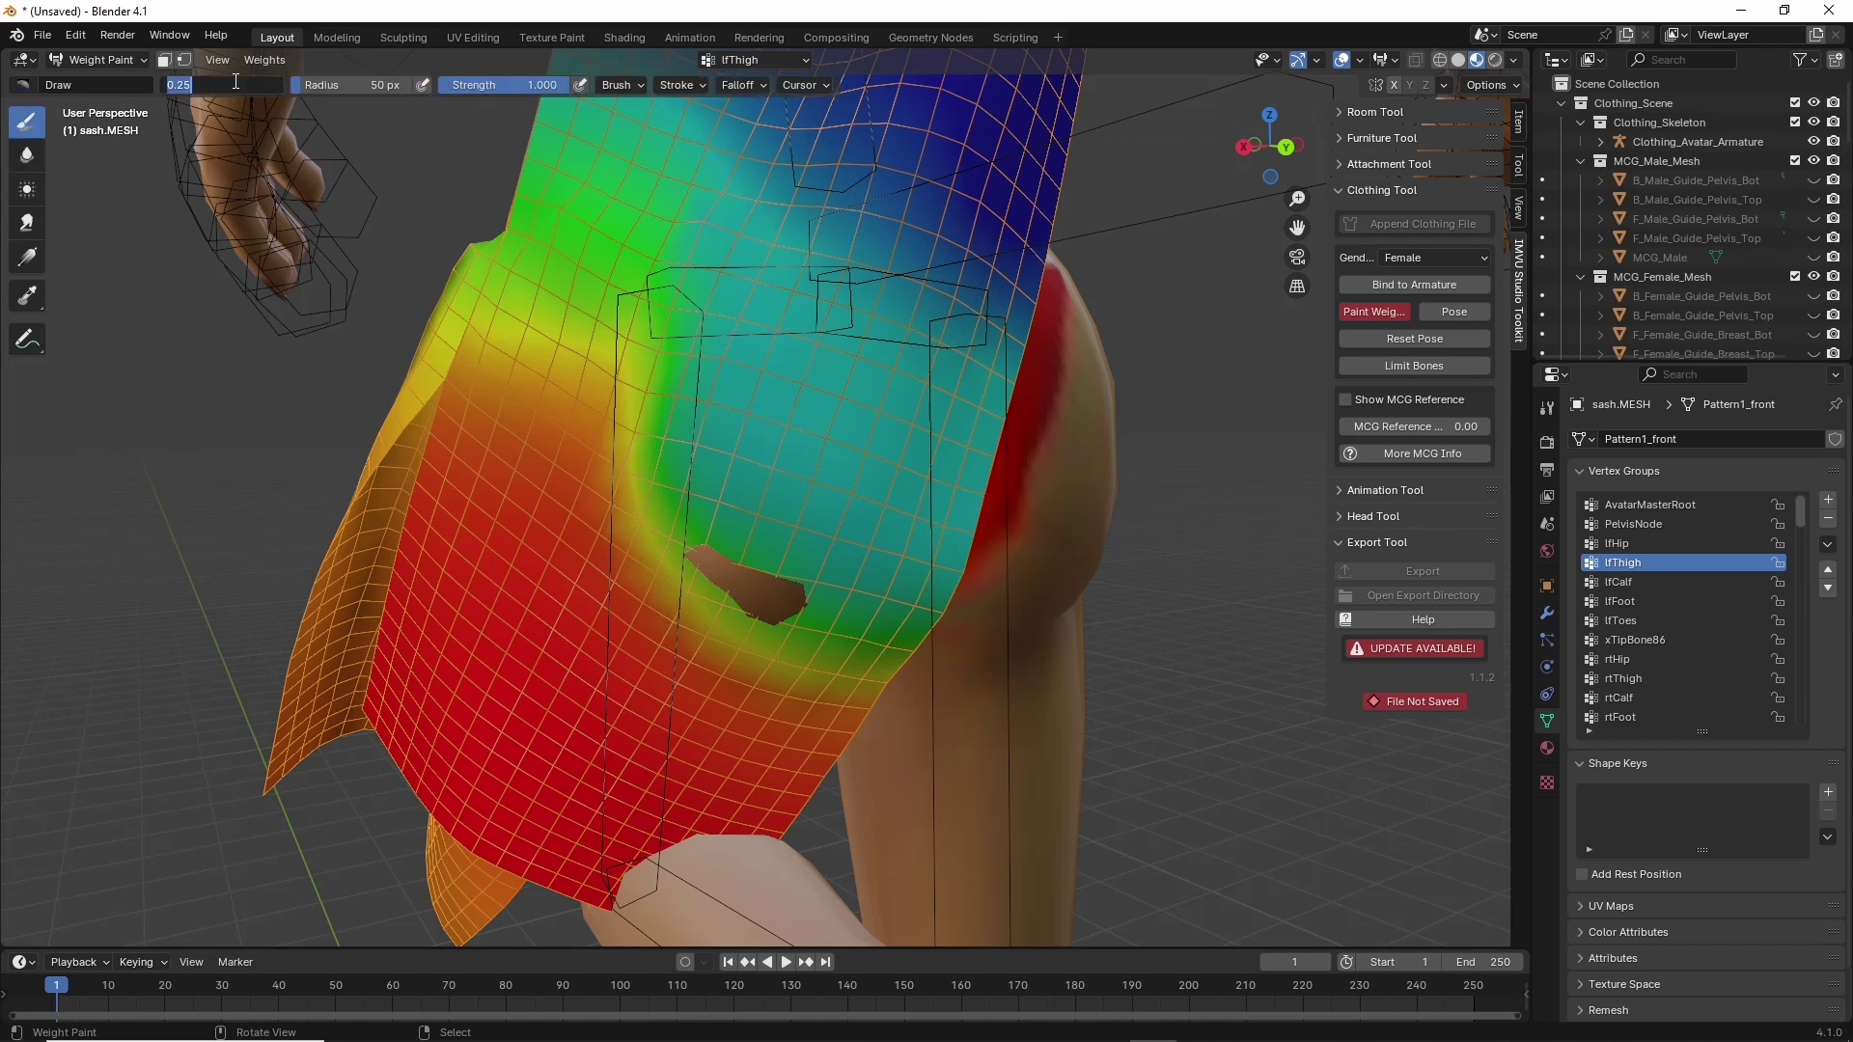
pyautogui.press('Return')
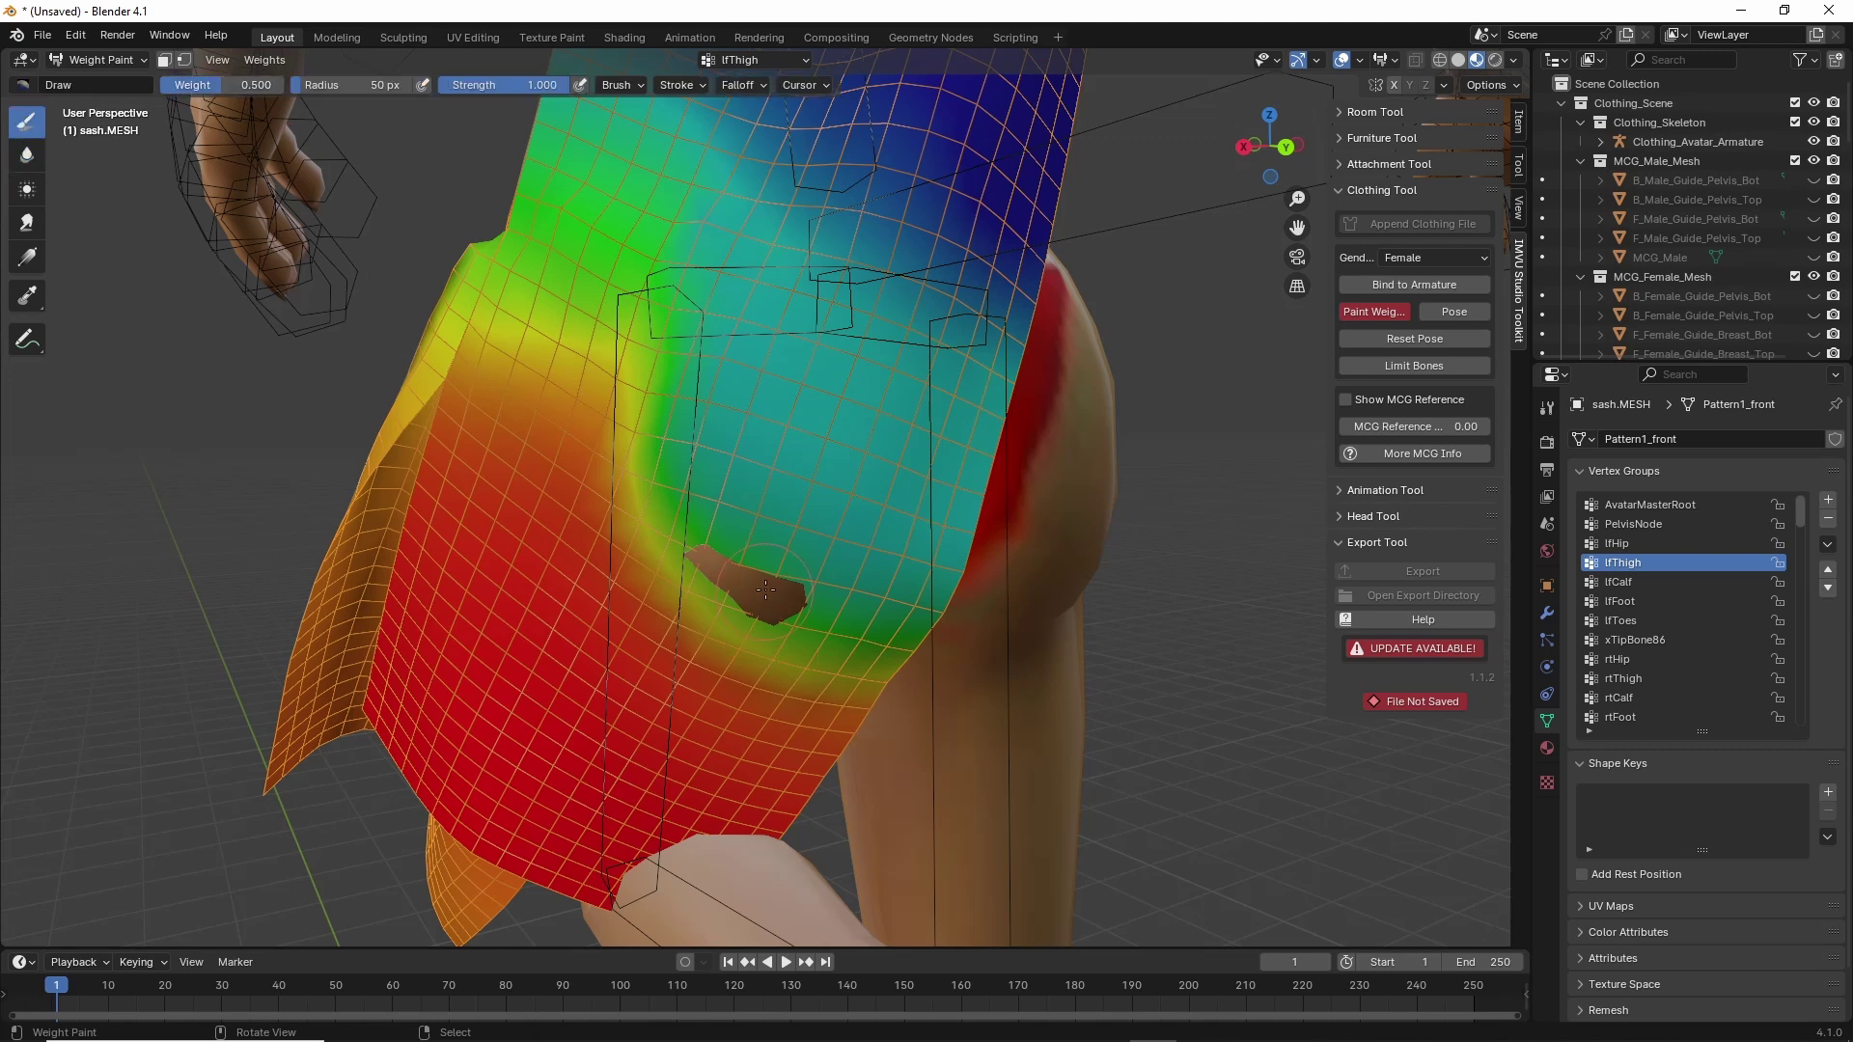
pyautogui.click(251, 84)
pyautogui.write('.75')
pyautogui.press('Return')
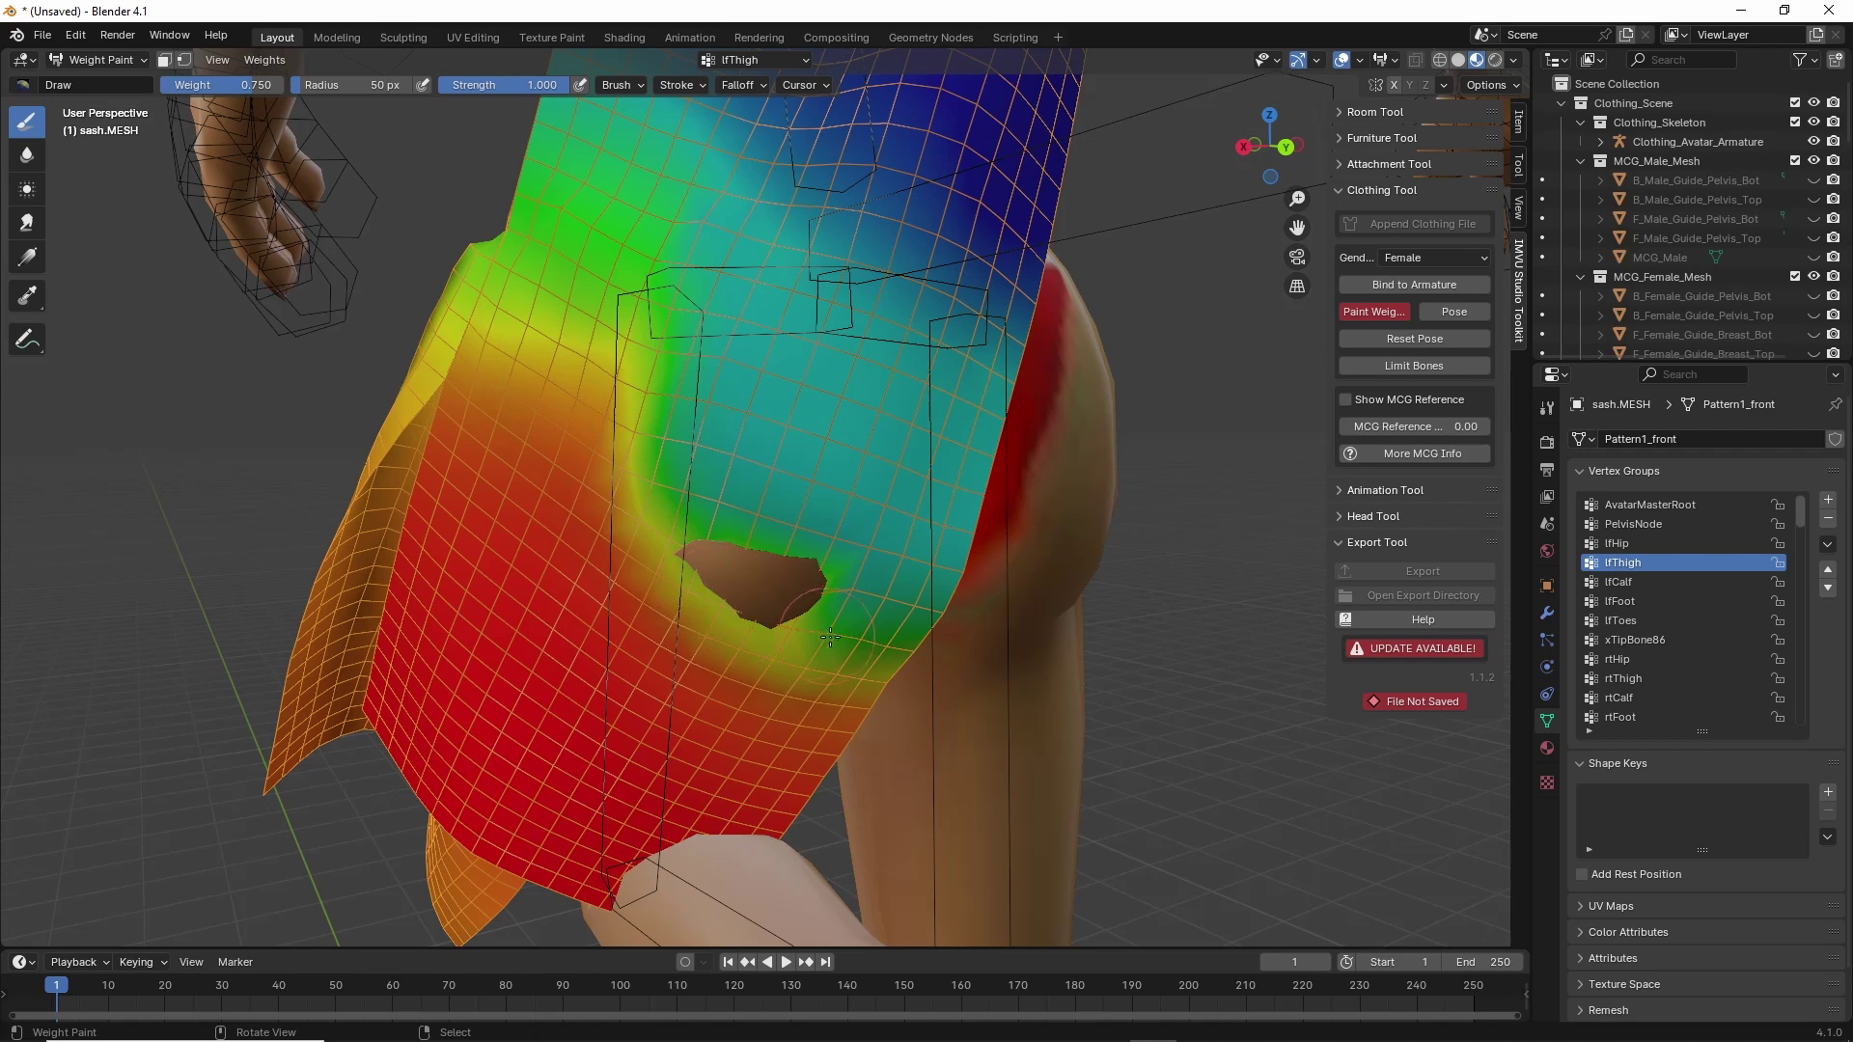
# Set the Draw brush weight to 0.250, and paint lfThigh over the exposed skin patch under the left buttock.
pyautogui.click(230, 86)
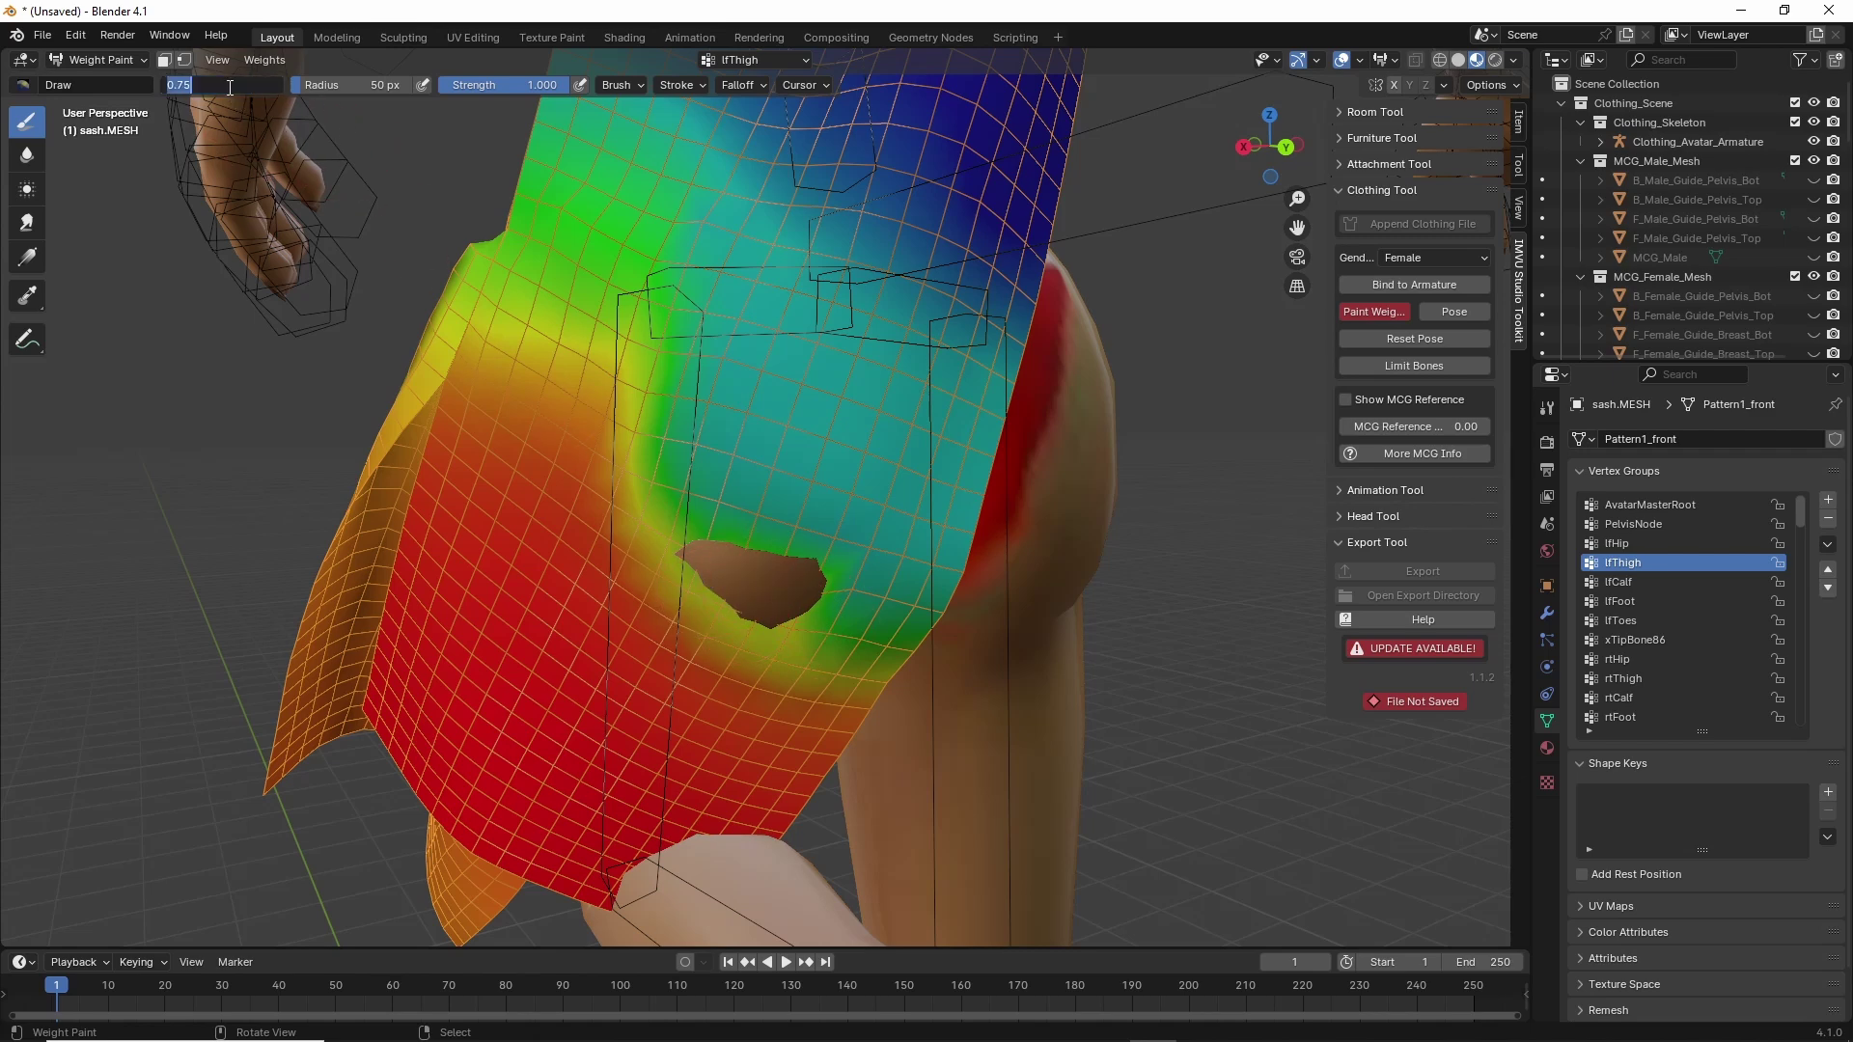
pyautogui.write('.25')
pyautogui.press('Return')
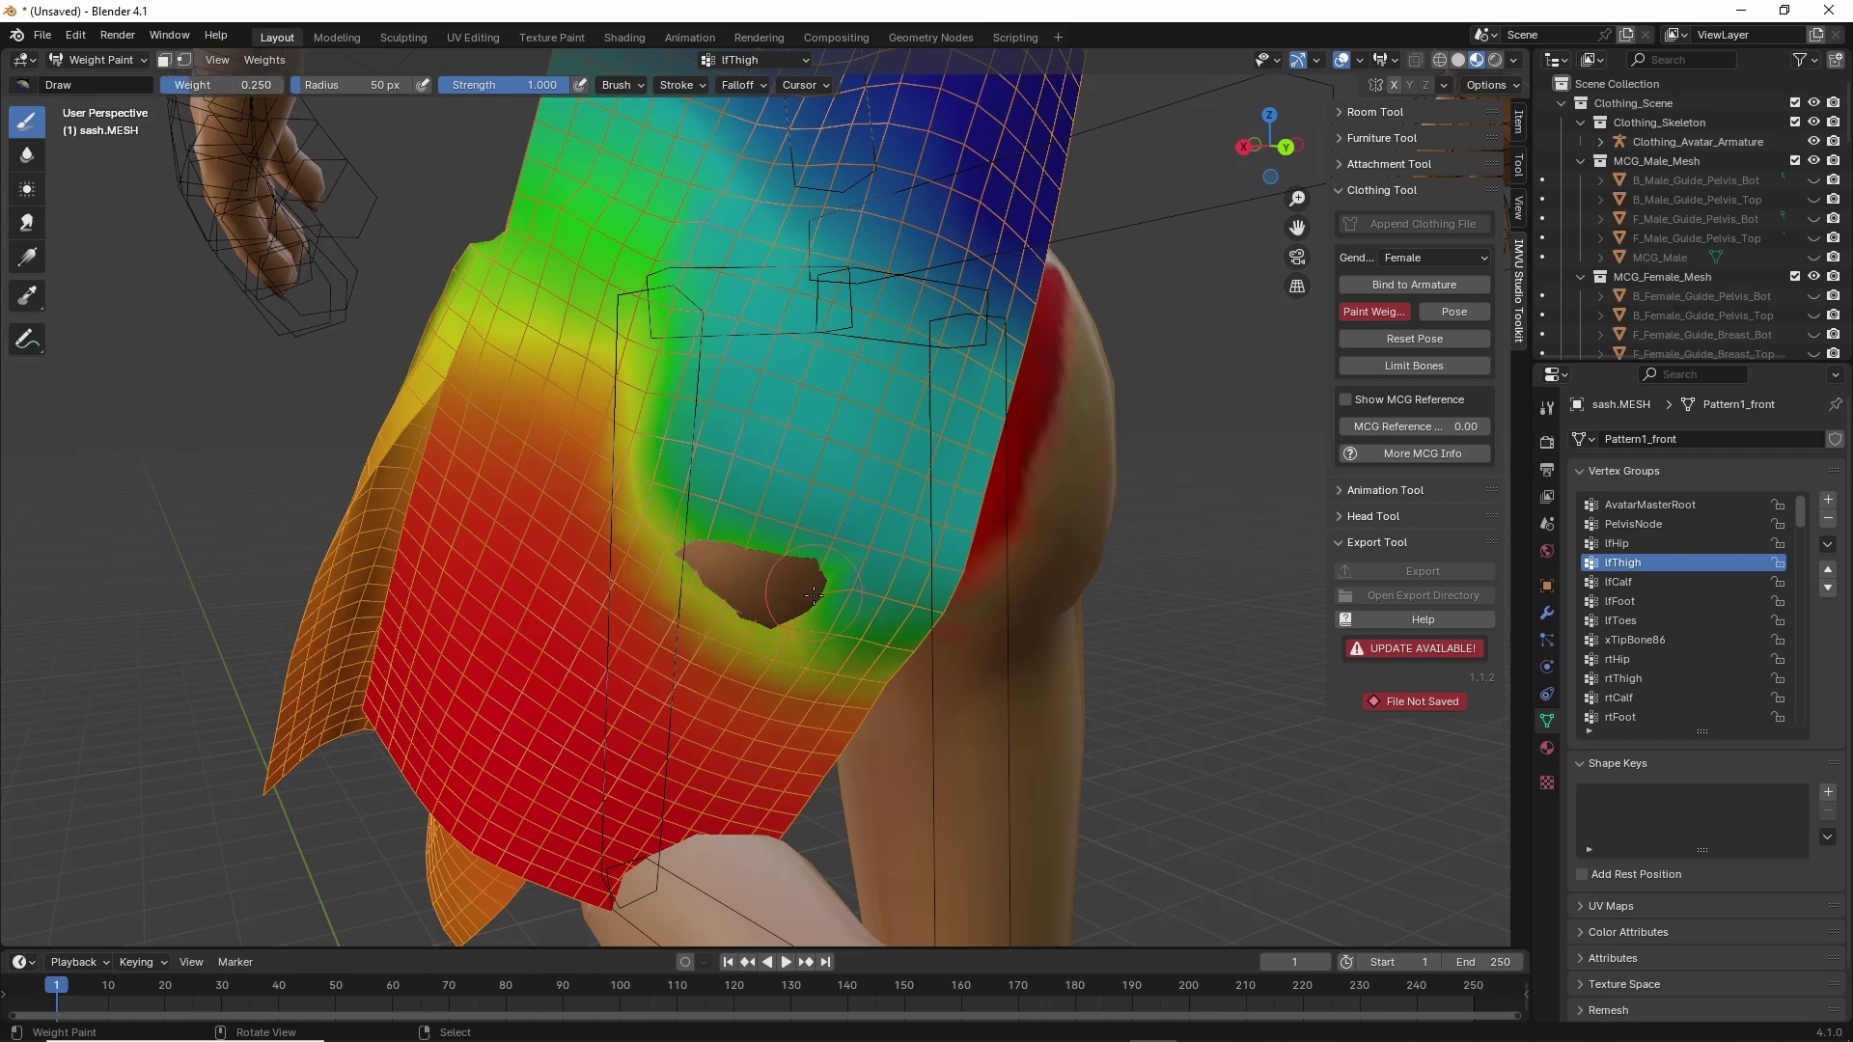
pyautogui.moveTo(810, 590)
pyautogui.mouseDown()
pyautogui.moveTo(763, 630)
pyautogui.moveTo(743, 593)
pyautogui.moveTo(756, 570)
pyautogui.moveTo(713, 551)
pyautogui.moveTo(704, 517)
pyautogui.moveTo(798, 579)
pyautogui.moveTo(895, 576)
pyautogui.moveTo(711, 523)
pyautogui.moveTo(854, 537)
pyautogui.moveTo(855, 578)
pyautogui.mouseUp()
pyautogui.click(27, 154)
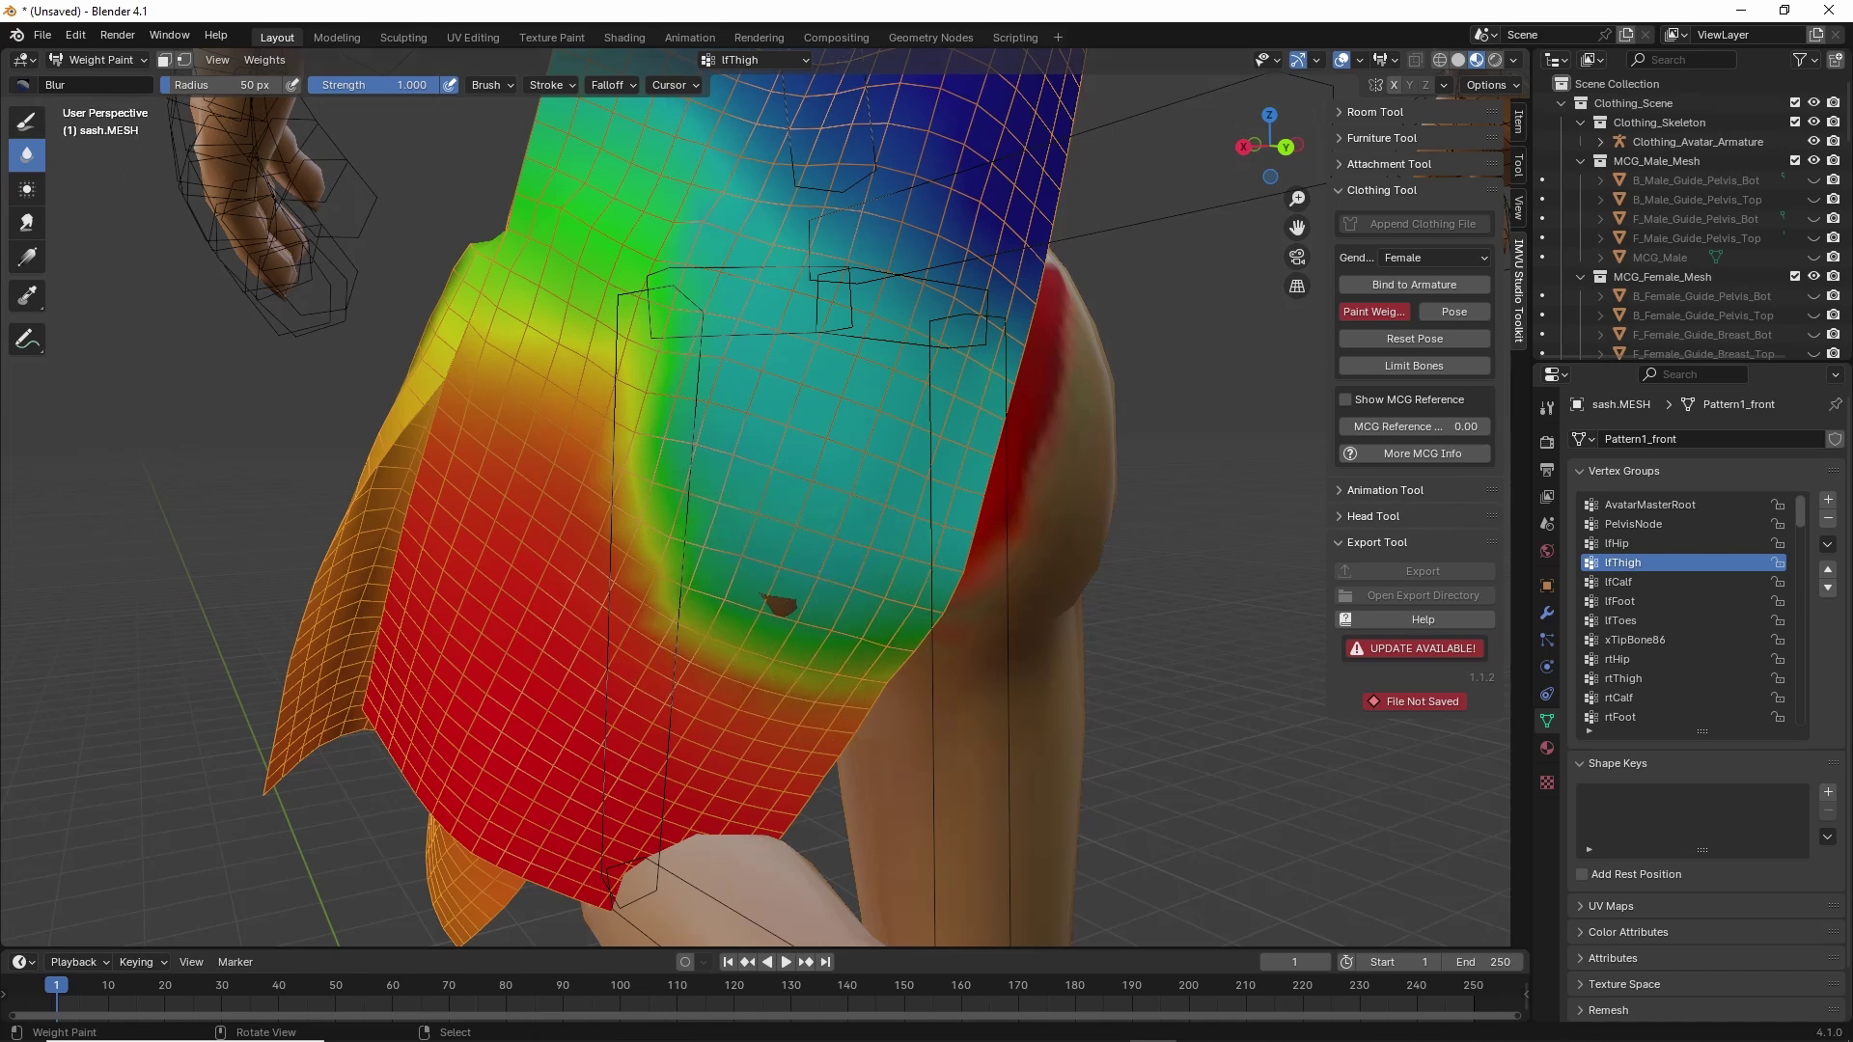
# Extend the 0.250 lfThigh weights along the lower and outer edge of the left buttock, and blur the border.
pyautogui.click(29, 123)
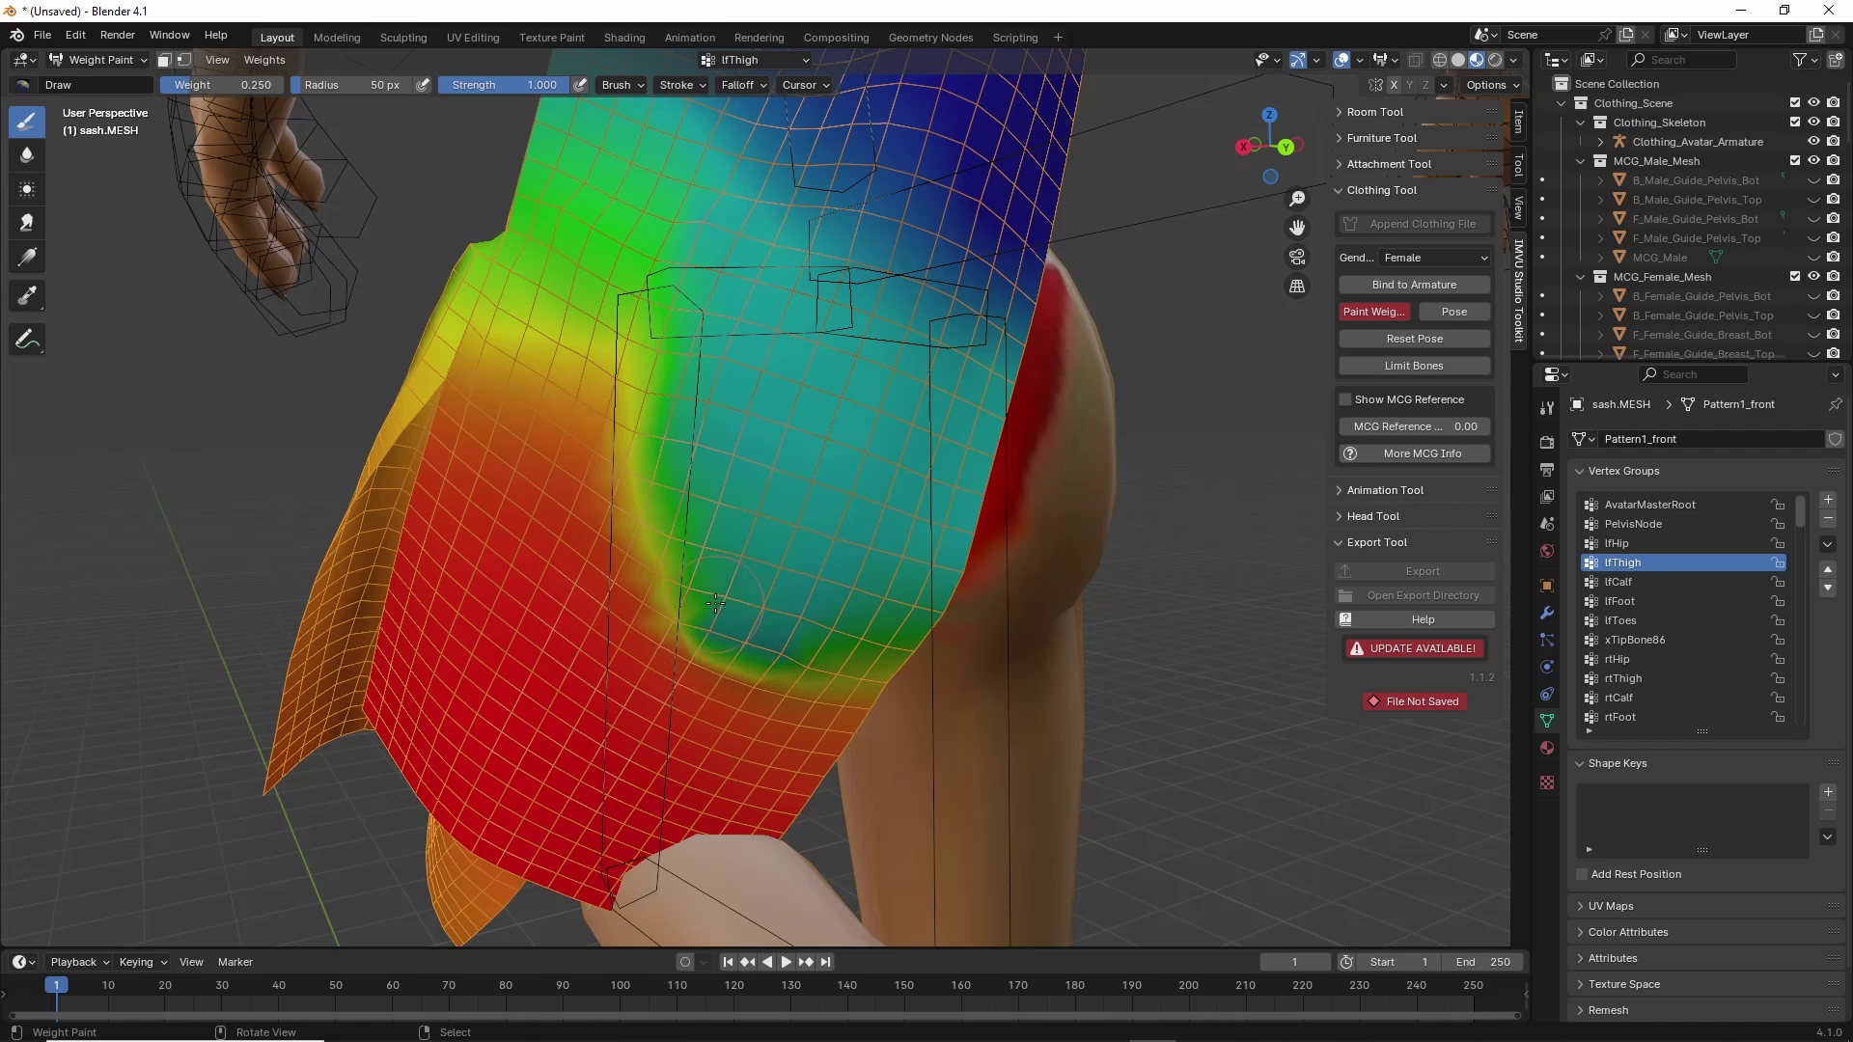
pyautogui.moveTo(680, 618)
pyautogui.mouseDown()
pyautogui.moveTo(622, 565)
pyautogui.moveTo(616, 512)
pyautogui.moveTo(642, 480)
pyautogui.mouseUp()
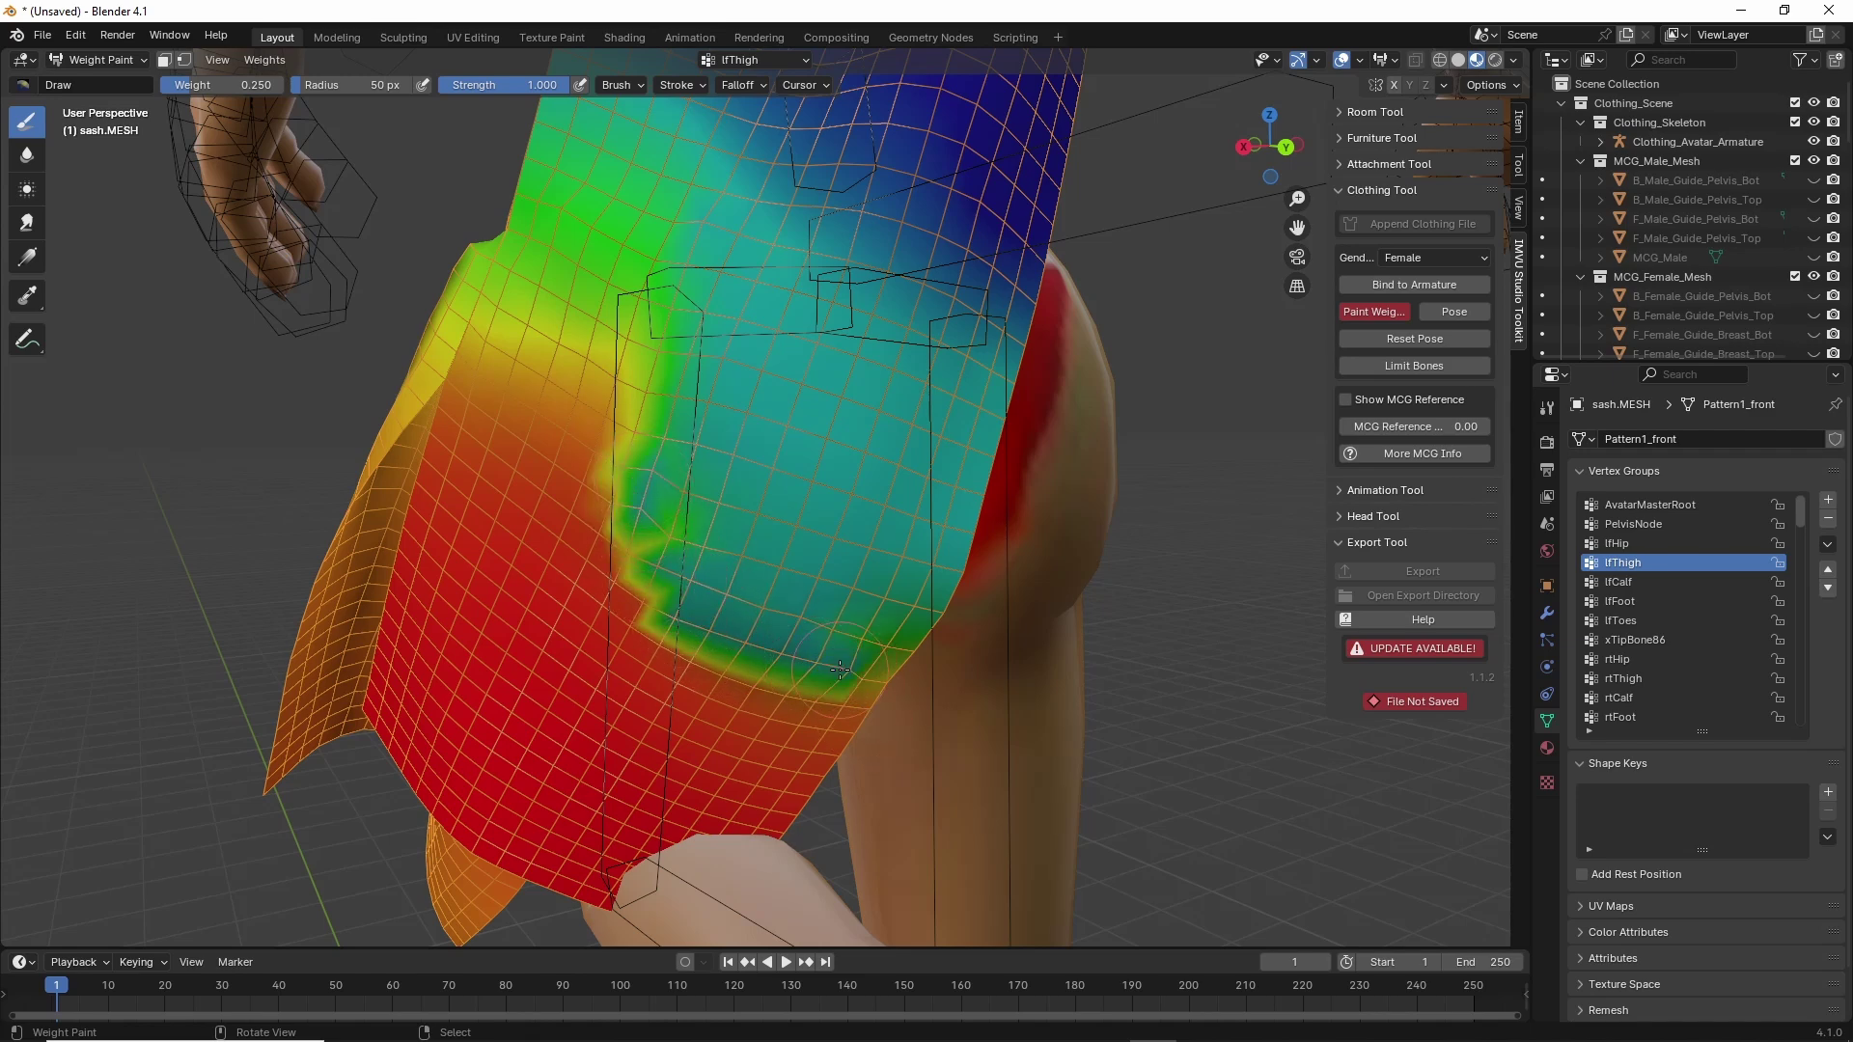
pyautogui.click(21, 164)
pyautogui.moveTo(596, 417)
pyautogui.mouseDown()
pyautogui.moveTo(678, 697)
pyautogui.moveTo(860, 570)
pyautogui.moveTo(901, 592)
pyautogui.mouseUp()
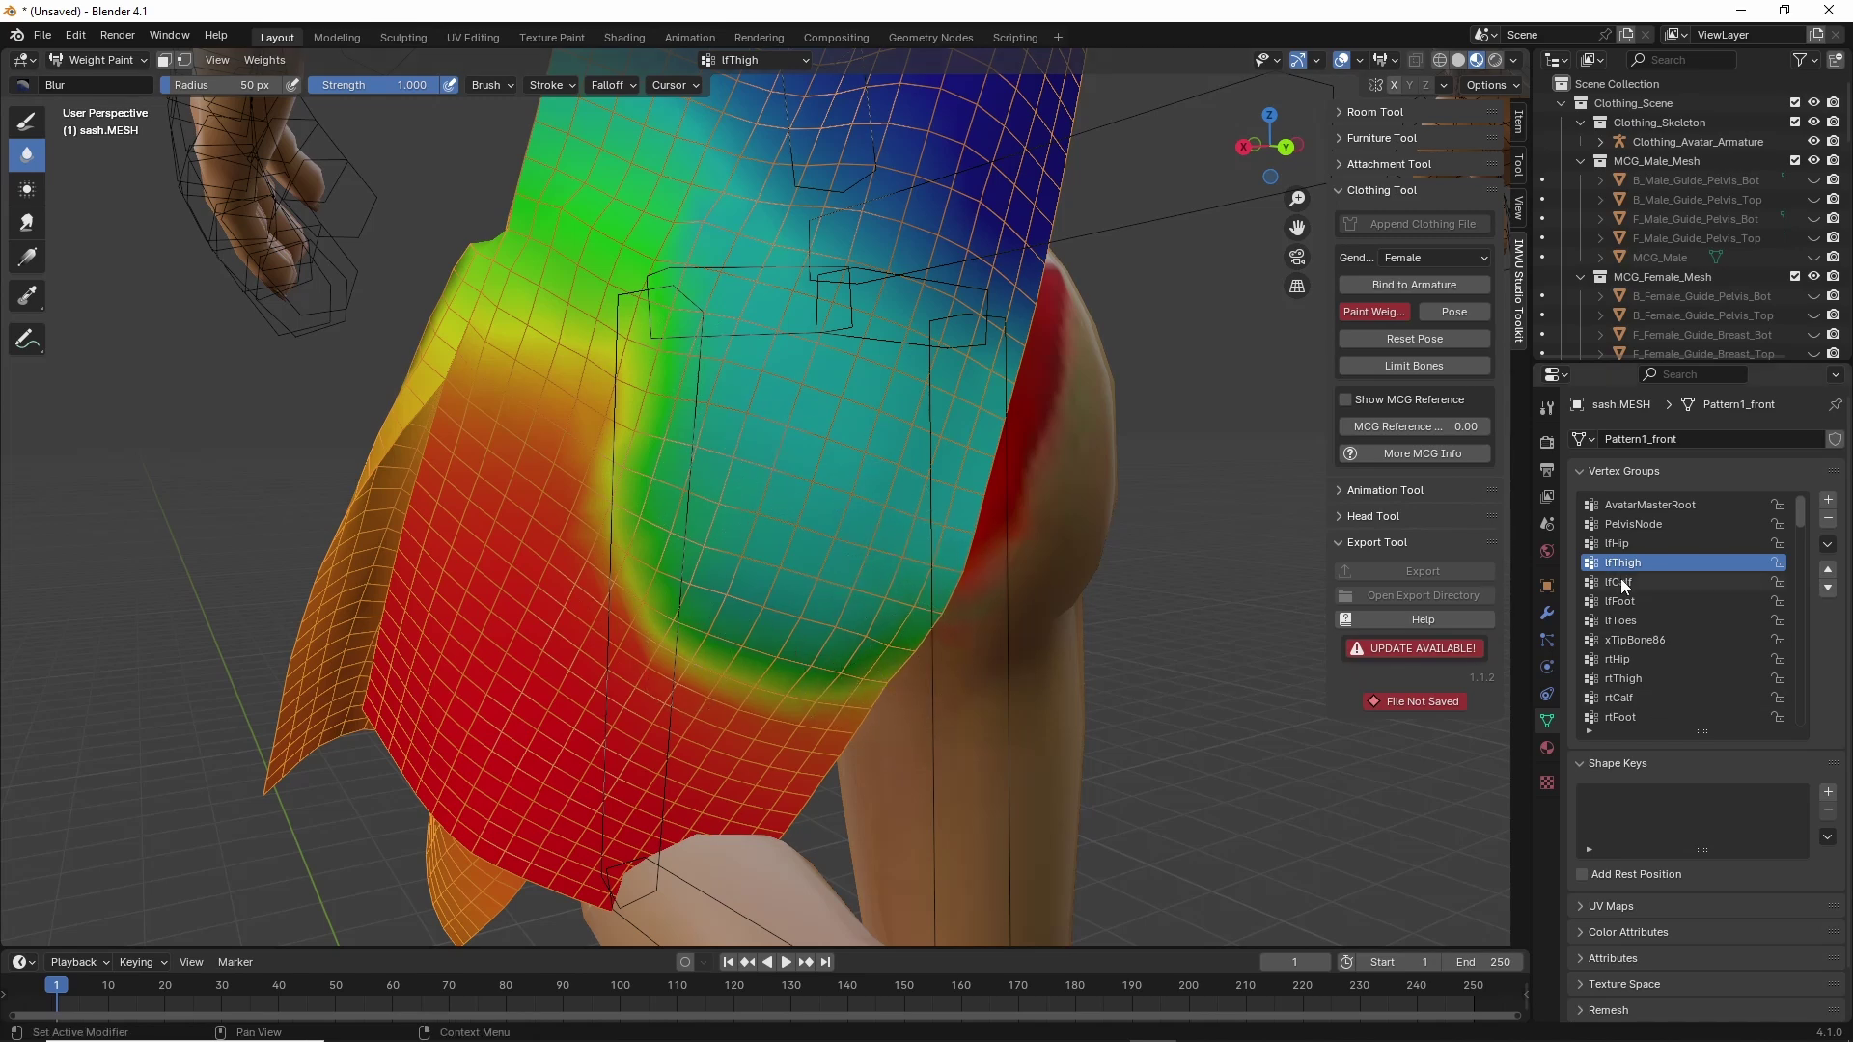
# Paint the lfHip group at weight 0.500 across the sash area under the left buttock.
pyautogui.click(1624, 544)
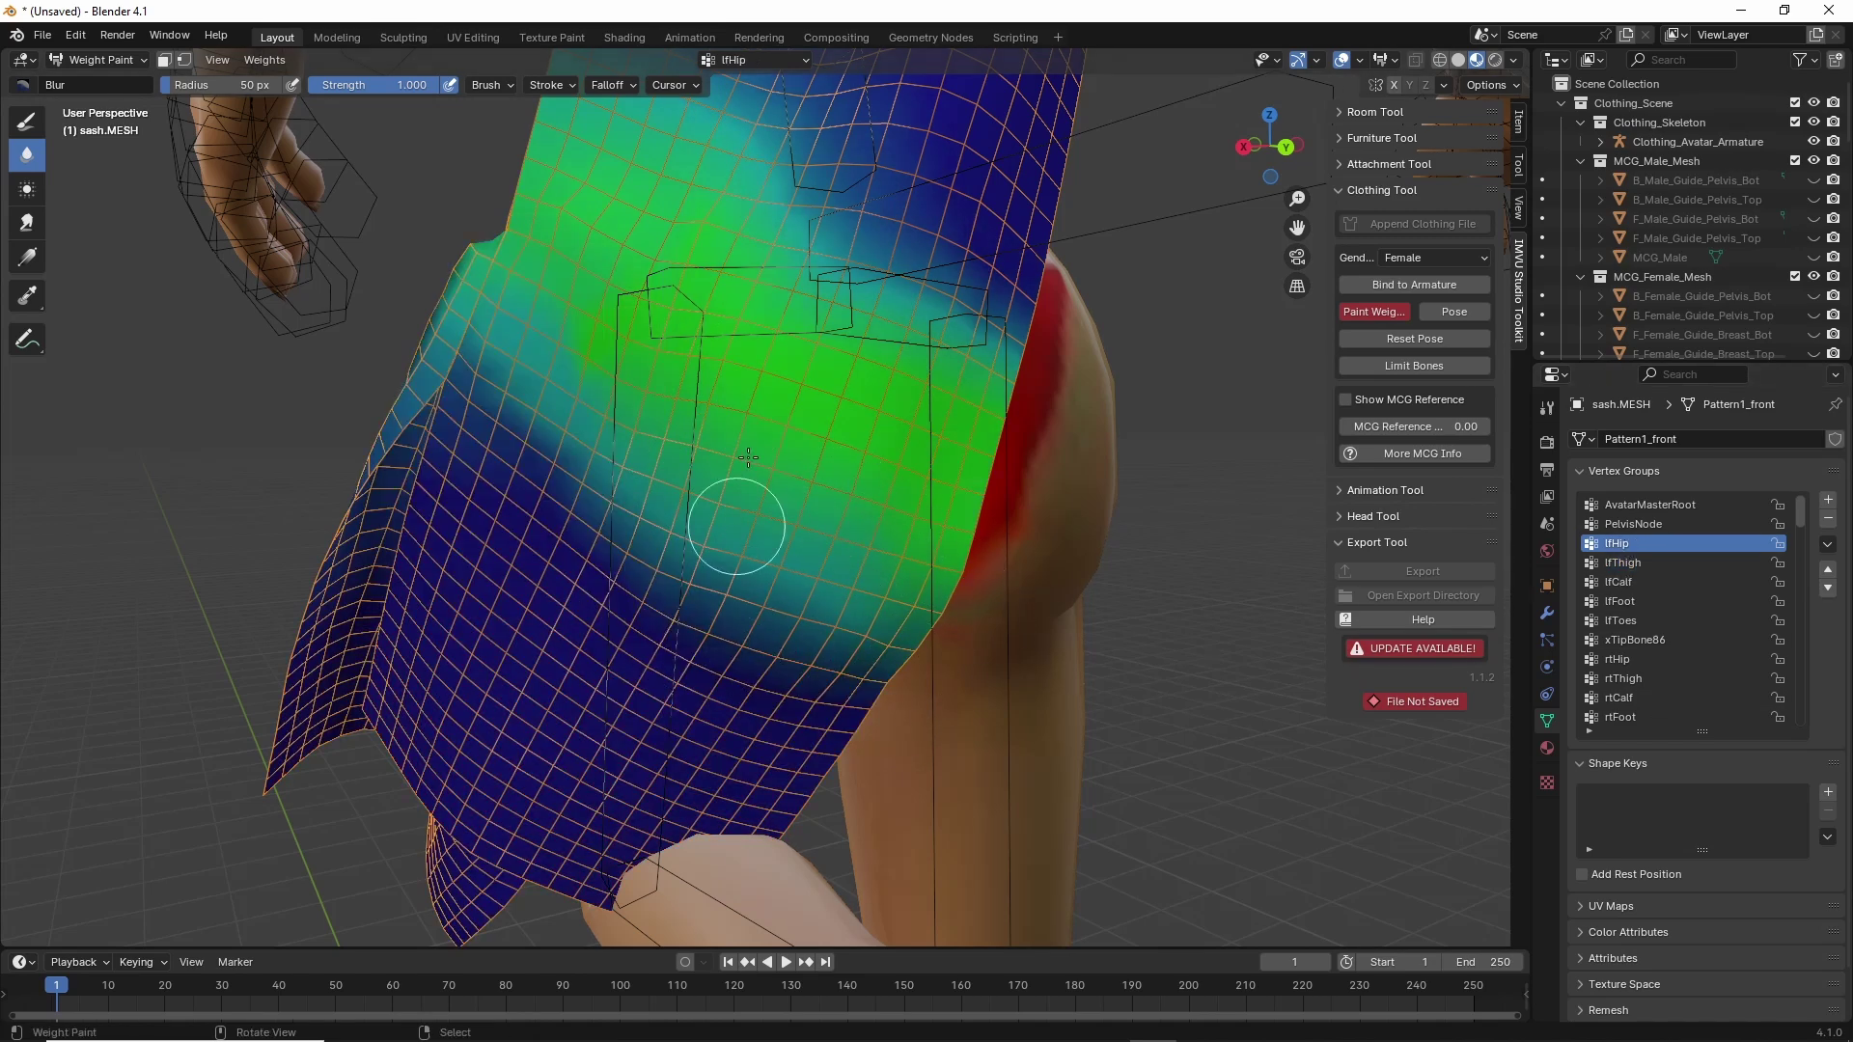
pyautogui.click(213, 84)
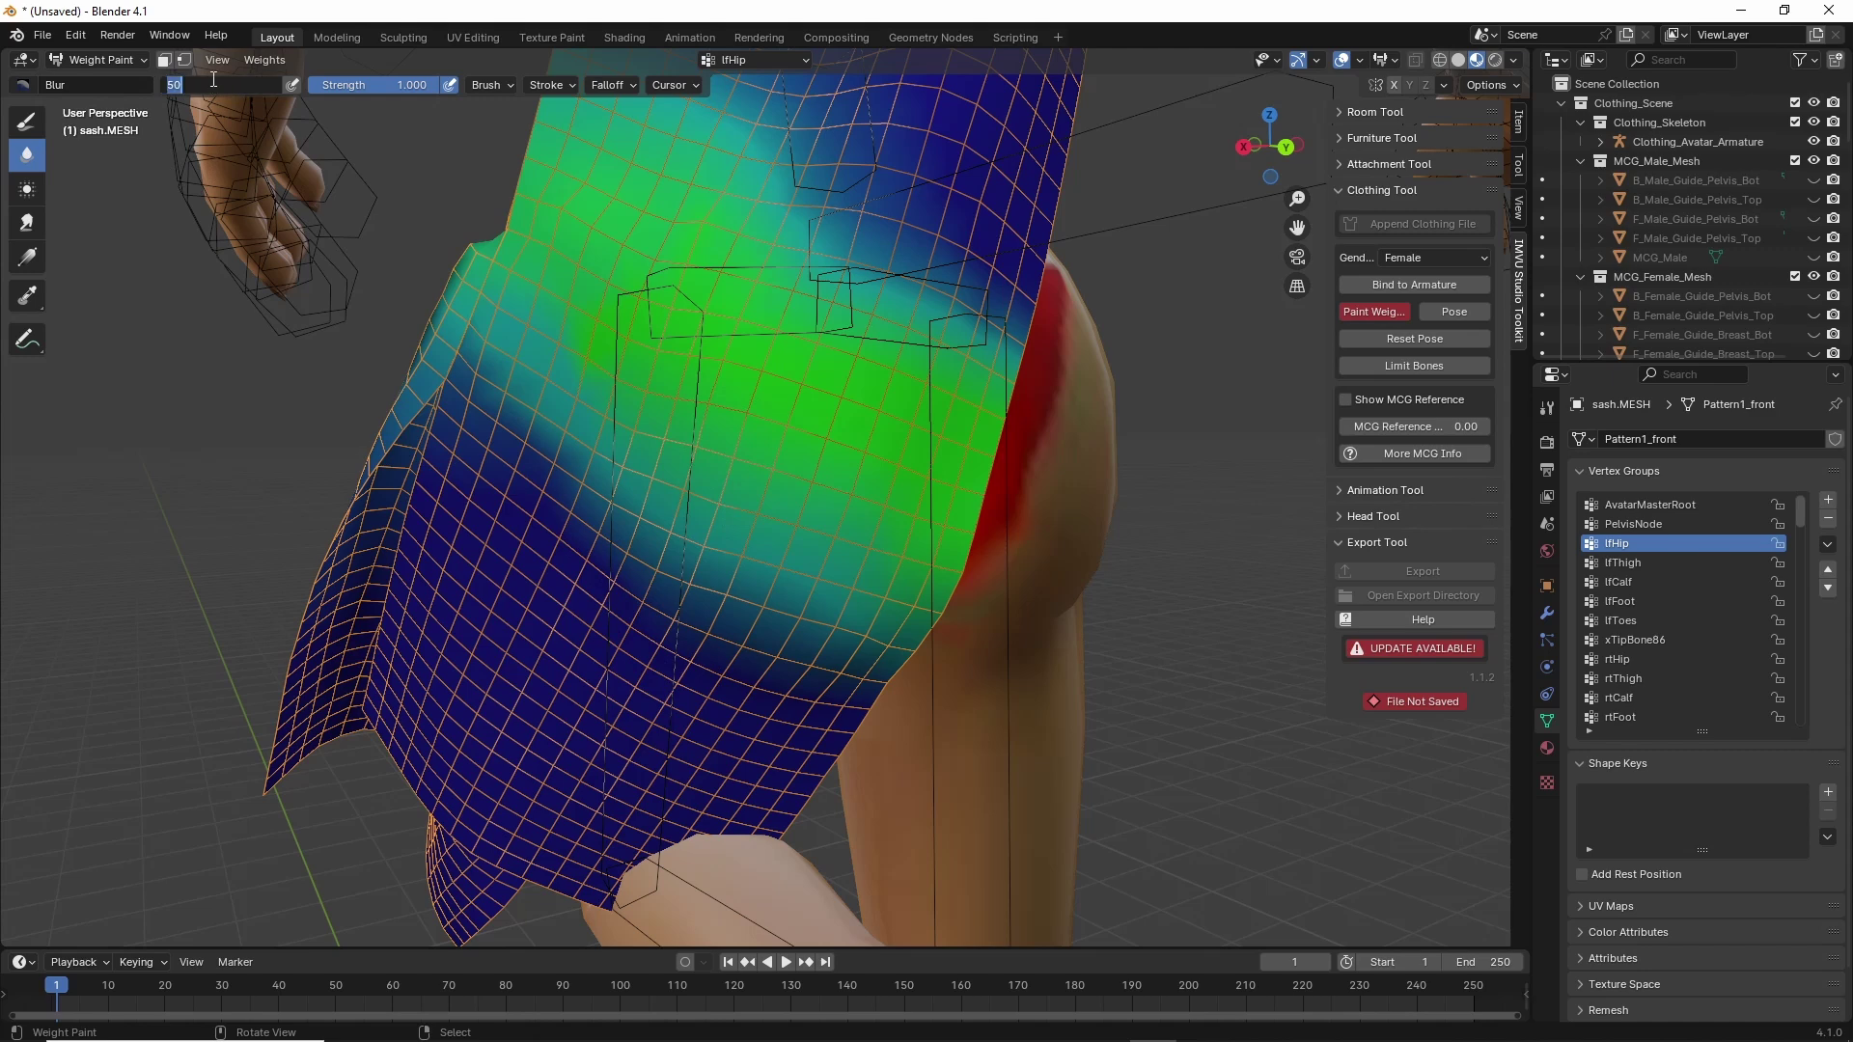
pyautogui.click(38, 123)
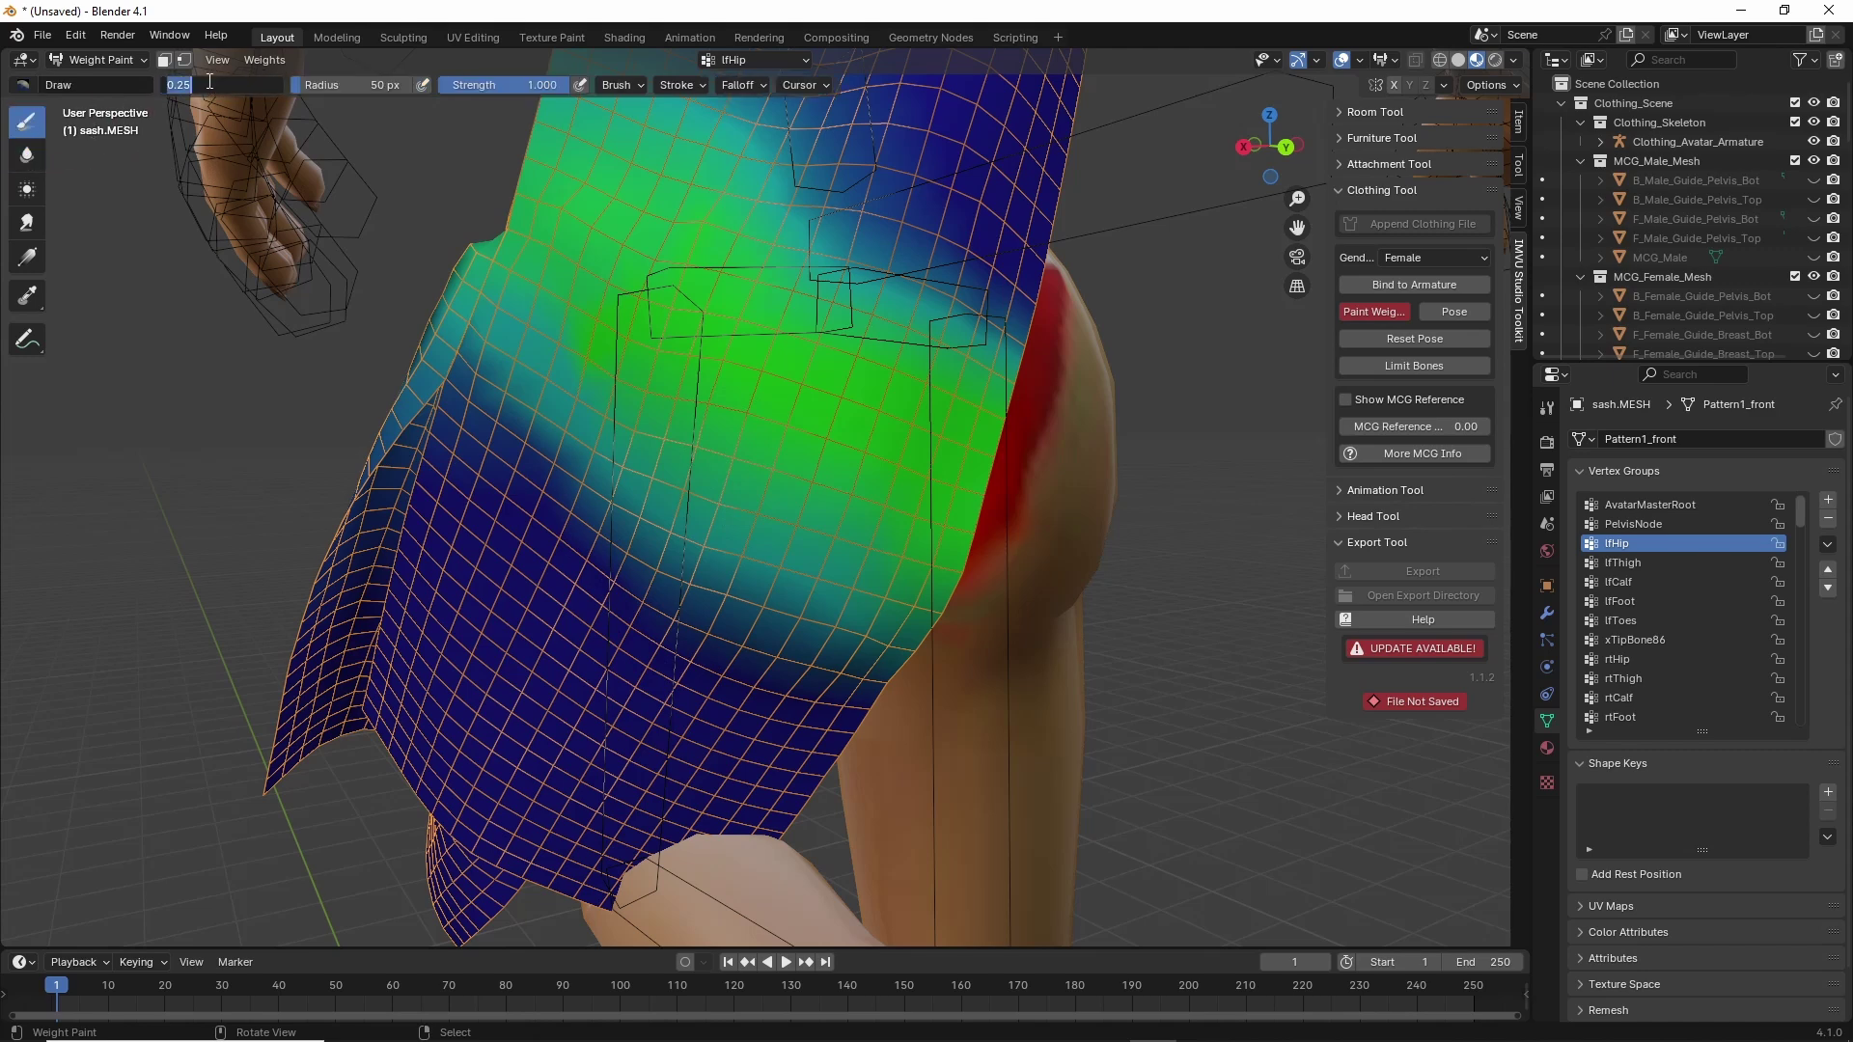
pyautogui.click(210, 82)
pyautogui.write('.5')
pyautogui.press('Return')
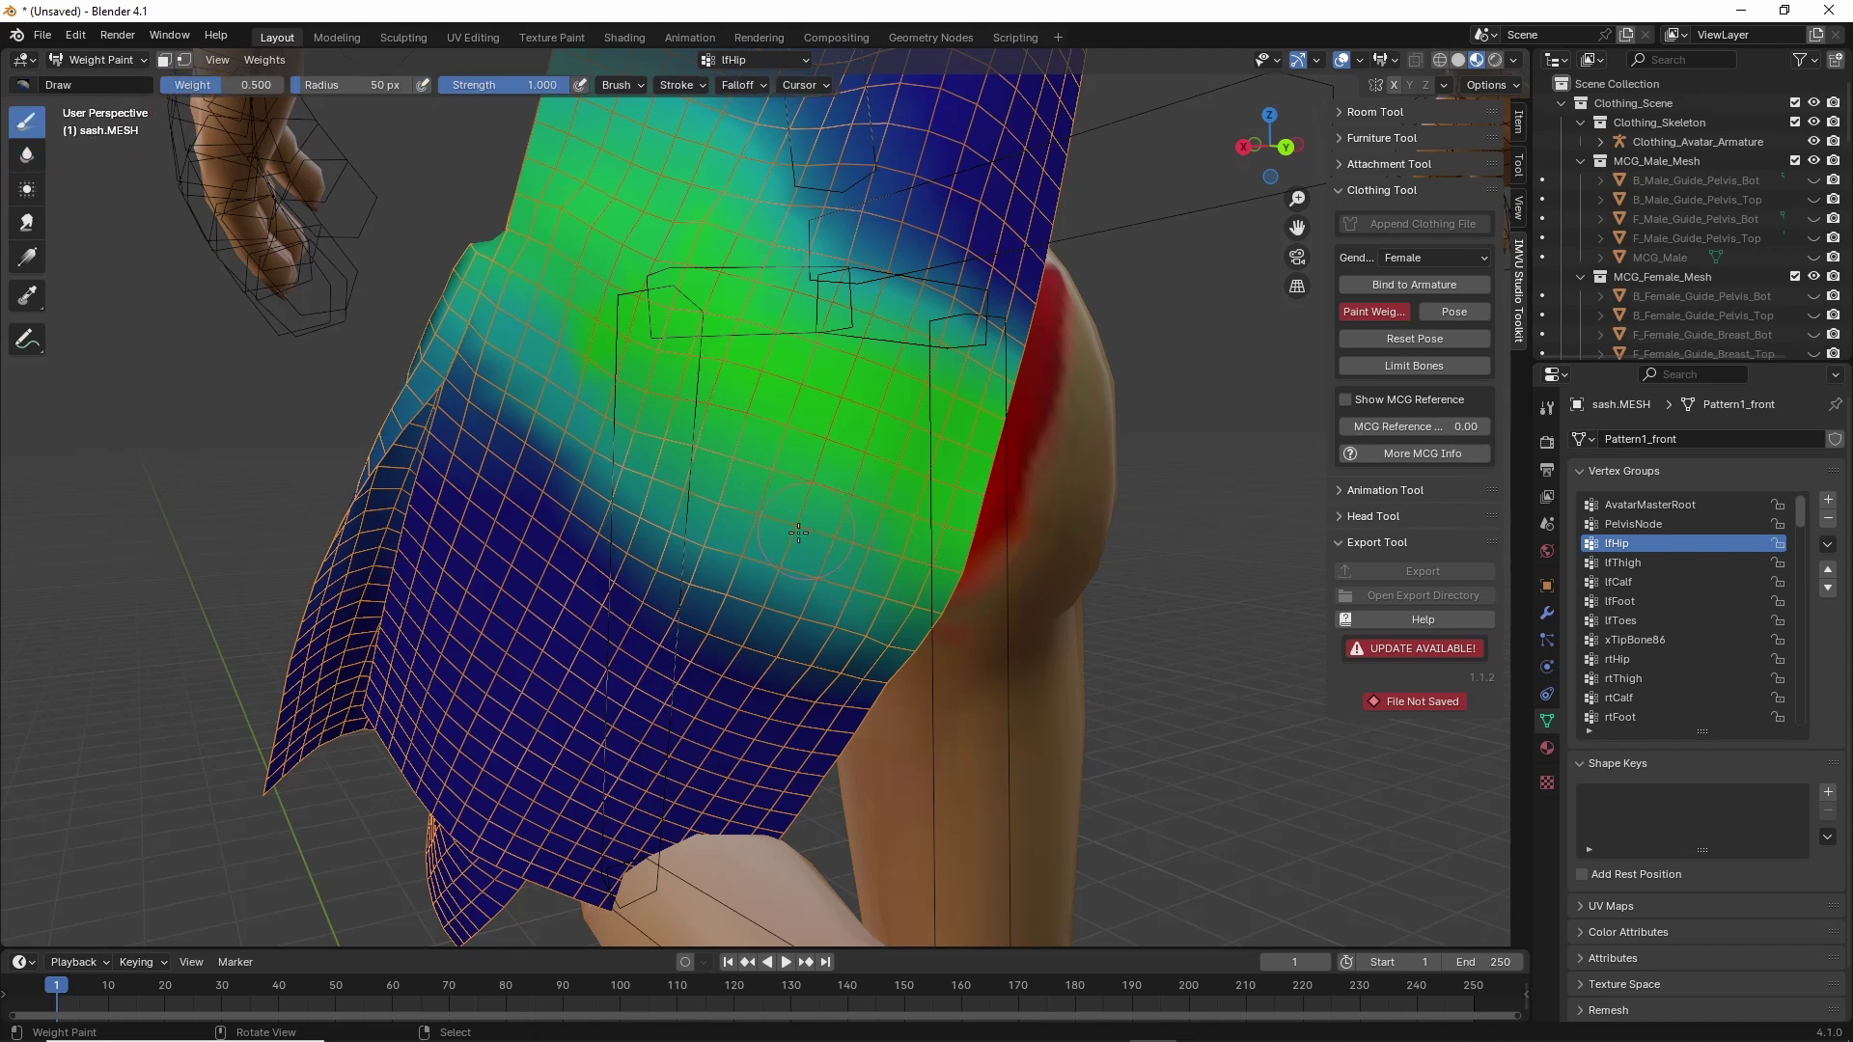
pyautogui.moveTo(827, 564); pyautogui.dragTo(709, 604, button='middle')
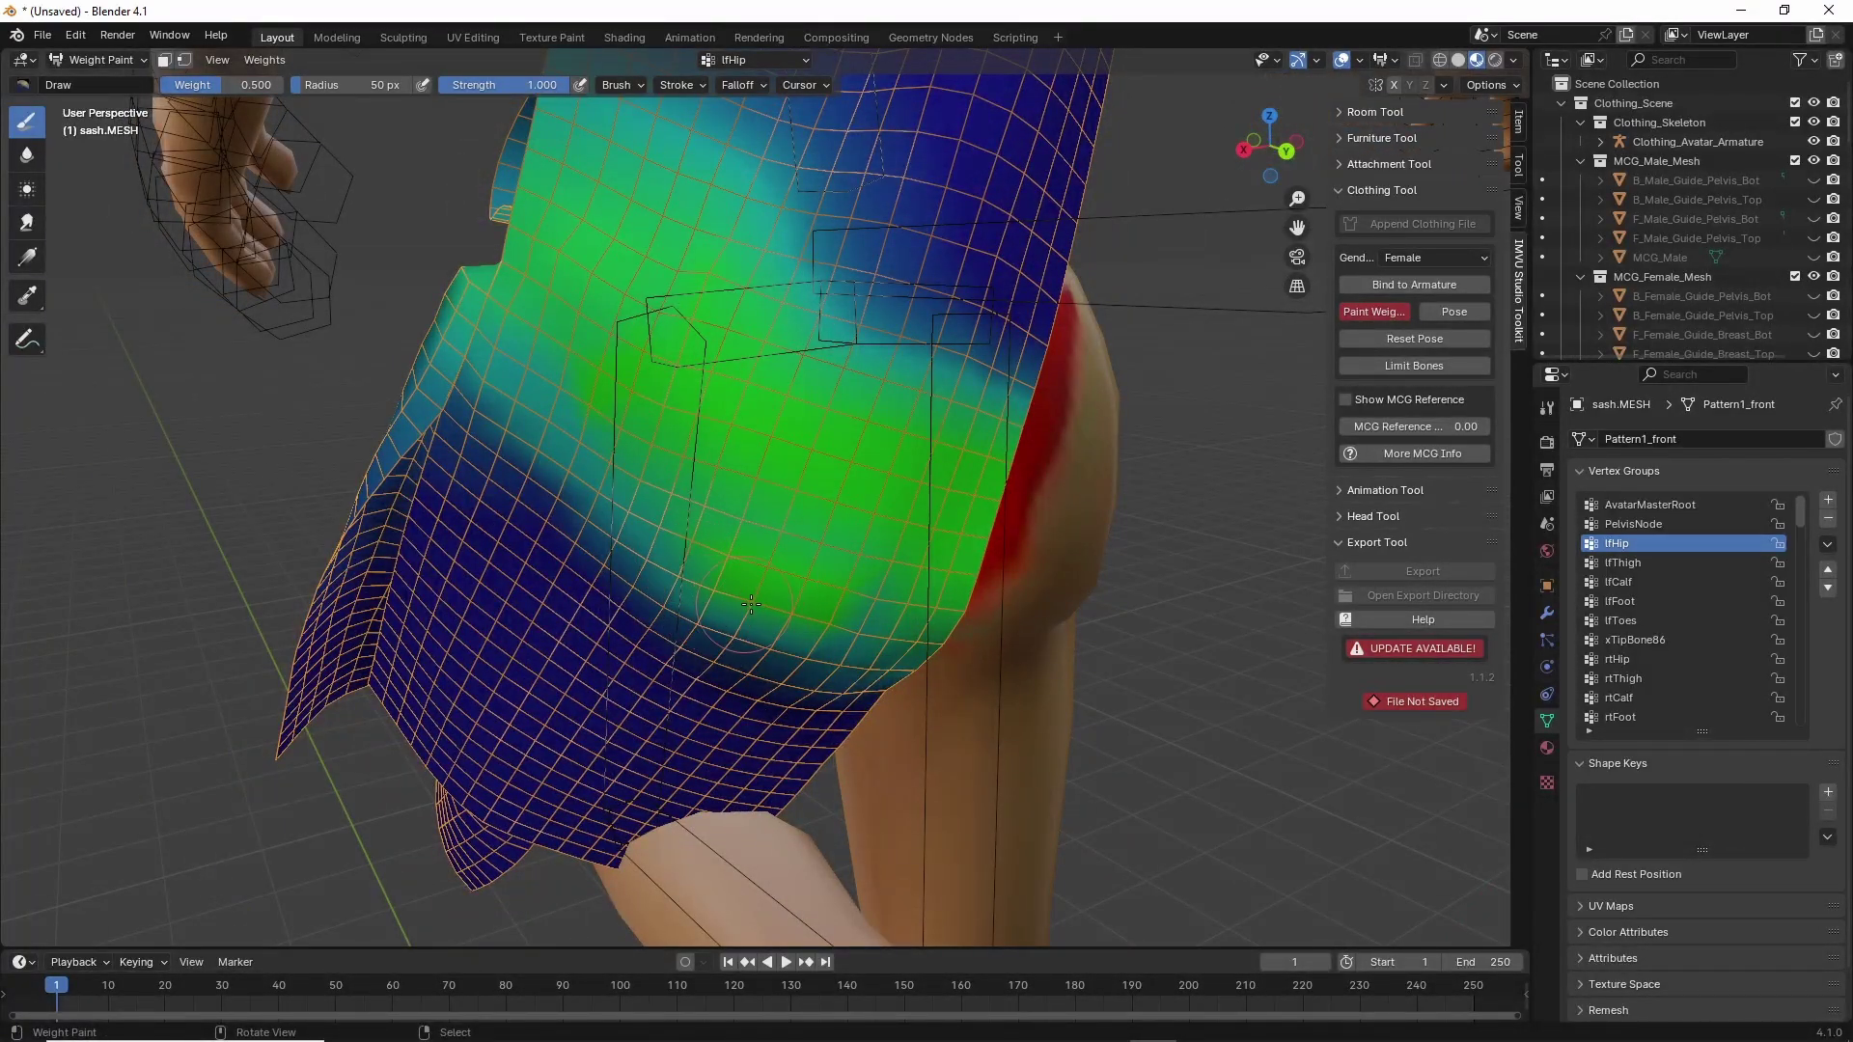
pyautogui.moveTo(794, 615)
pyautogui.mouseDown()
pyautogui.moveTo(760, 640)
pyautogui.moveTo(692, 620)
pyautogui.mouseUp()
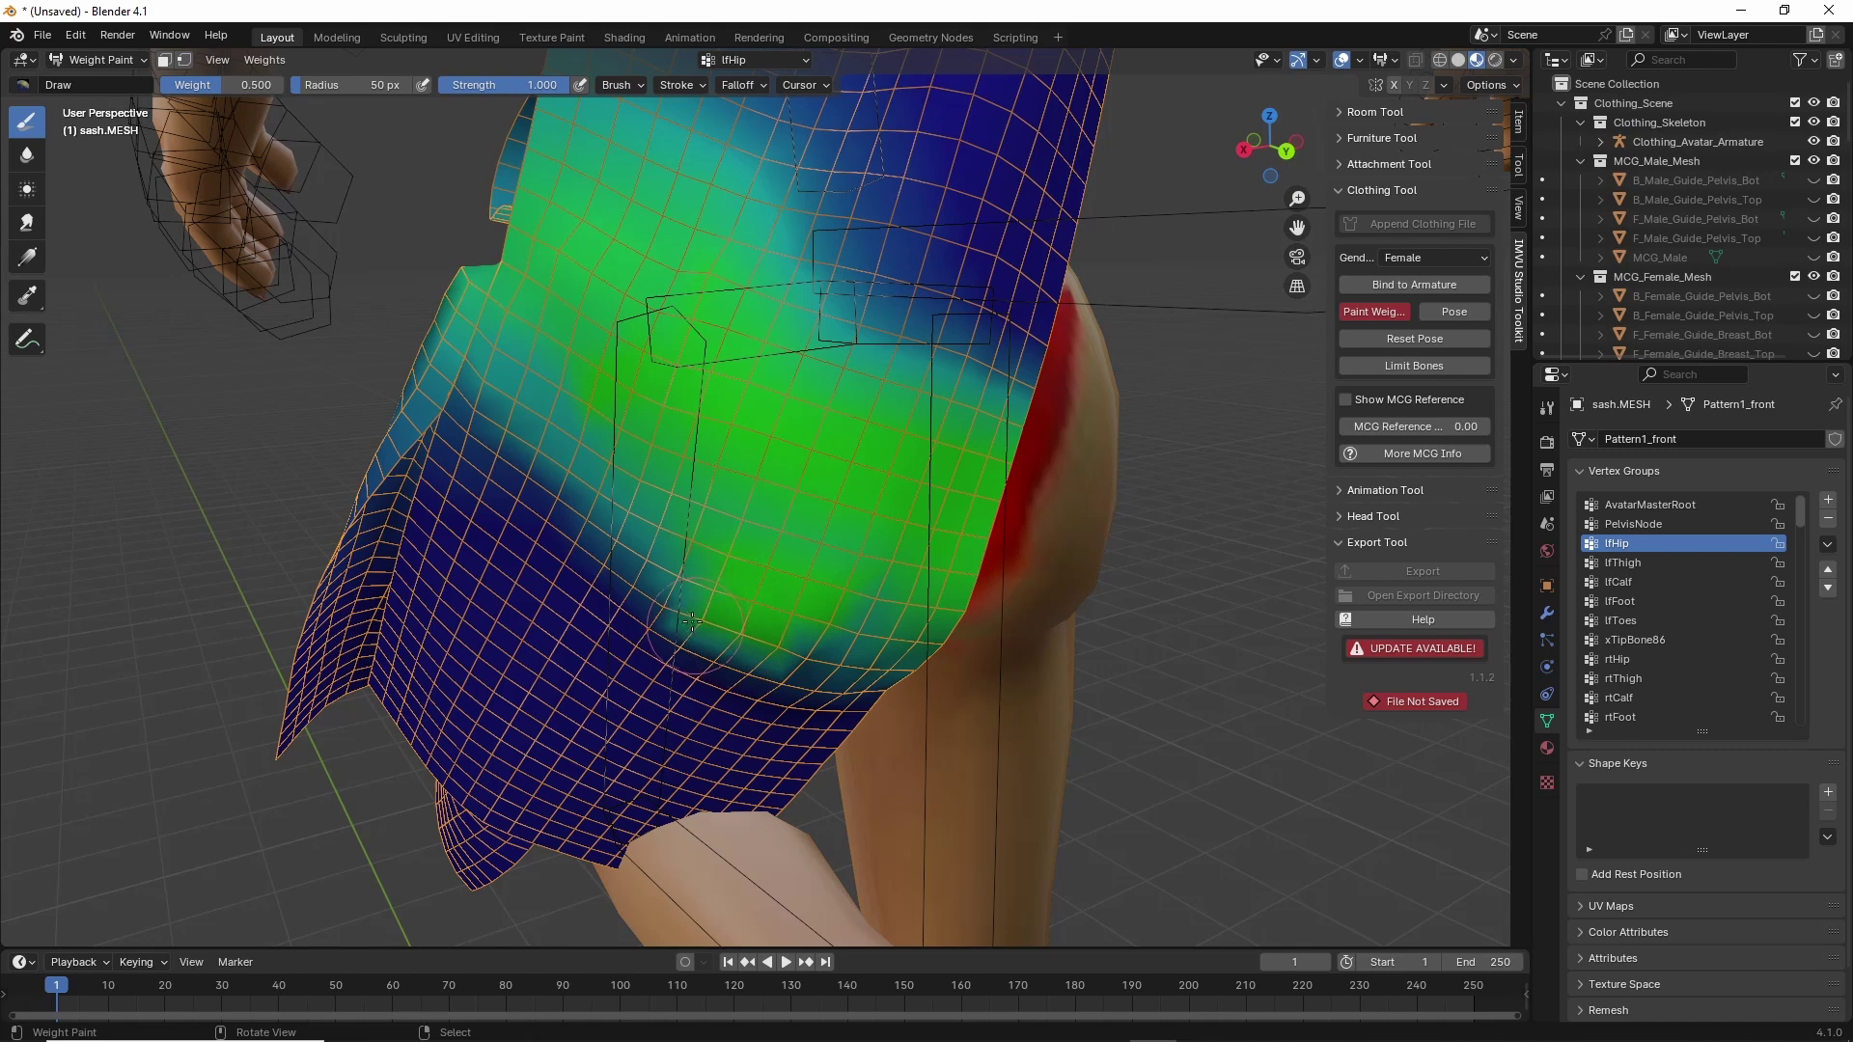
# Blur the lfHip weights over the lower part of the left buttock, and check the sash from several angles.
pyautogui.click(27, 155)
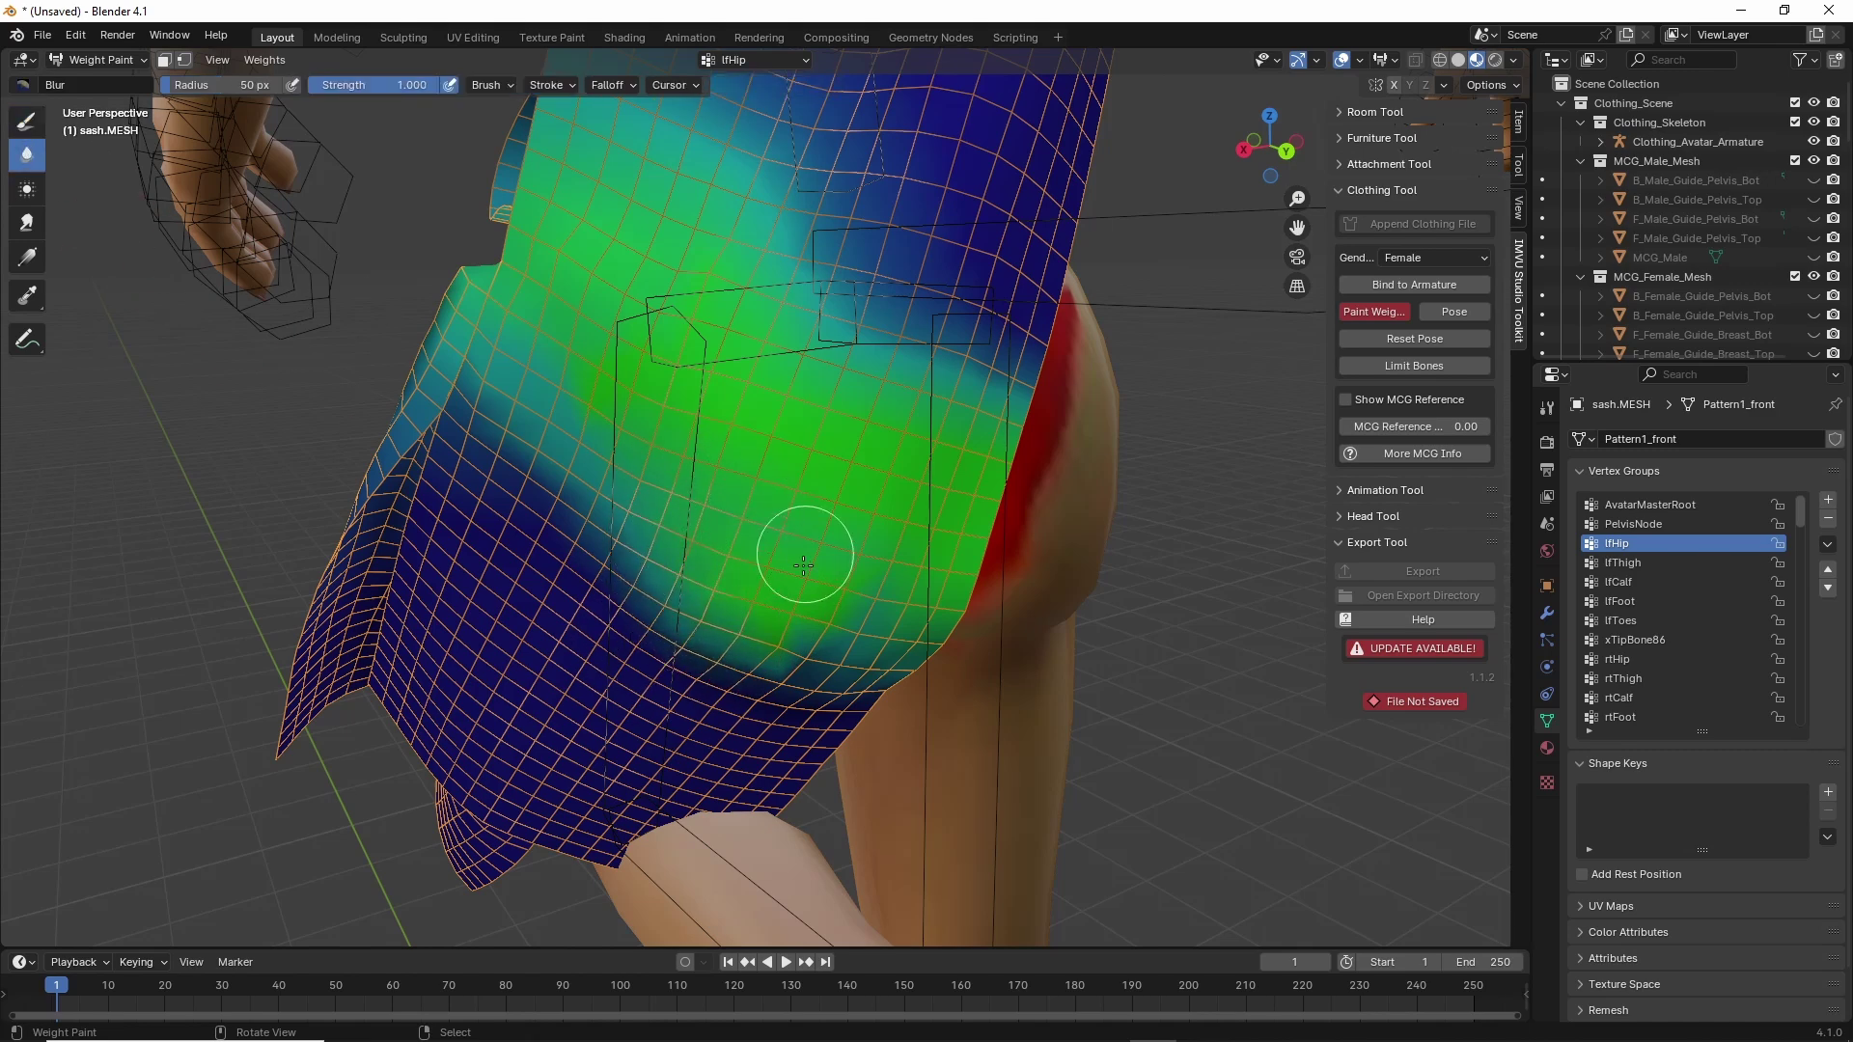
pyautogui.moveTo(804, 565)
pyautogui.mouseDown()
pyautogui.moveTo(881, 568)
pyautogui.moveTo(860, 695)
pyautogui.moveTo(701, 739)
pyautogui.moveTo(829, 656)
pyautogui.mouseUp()
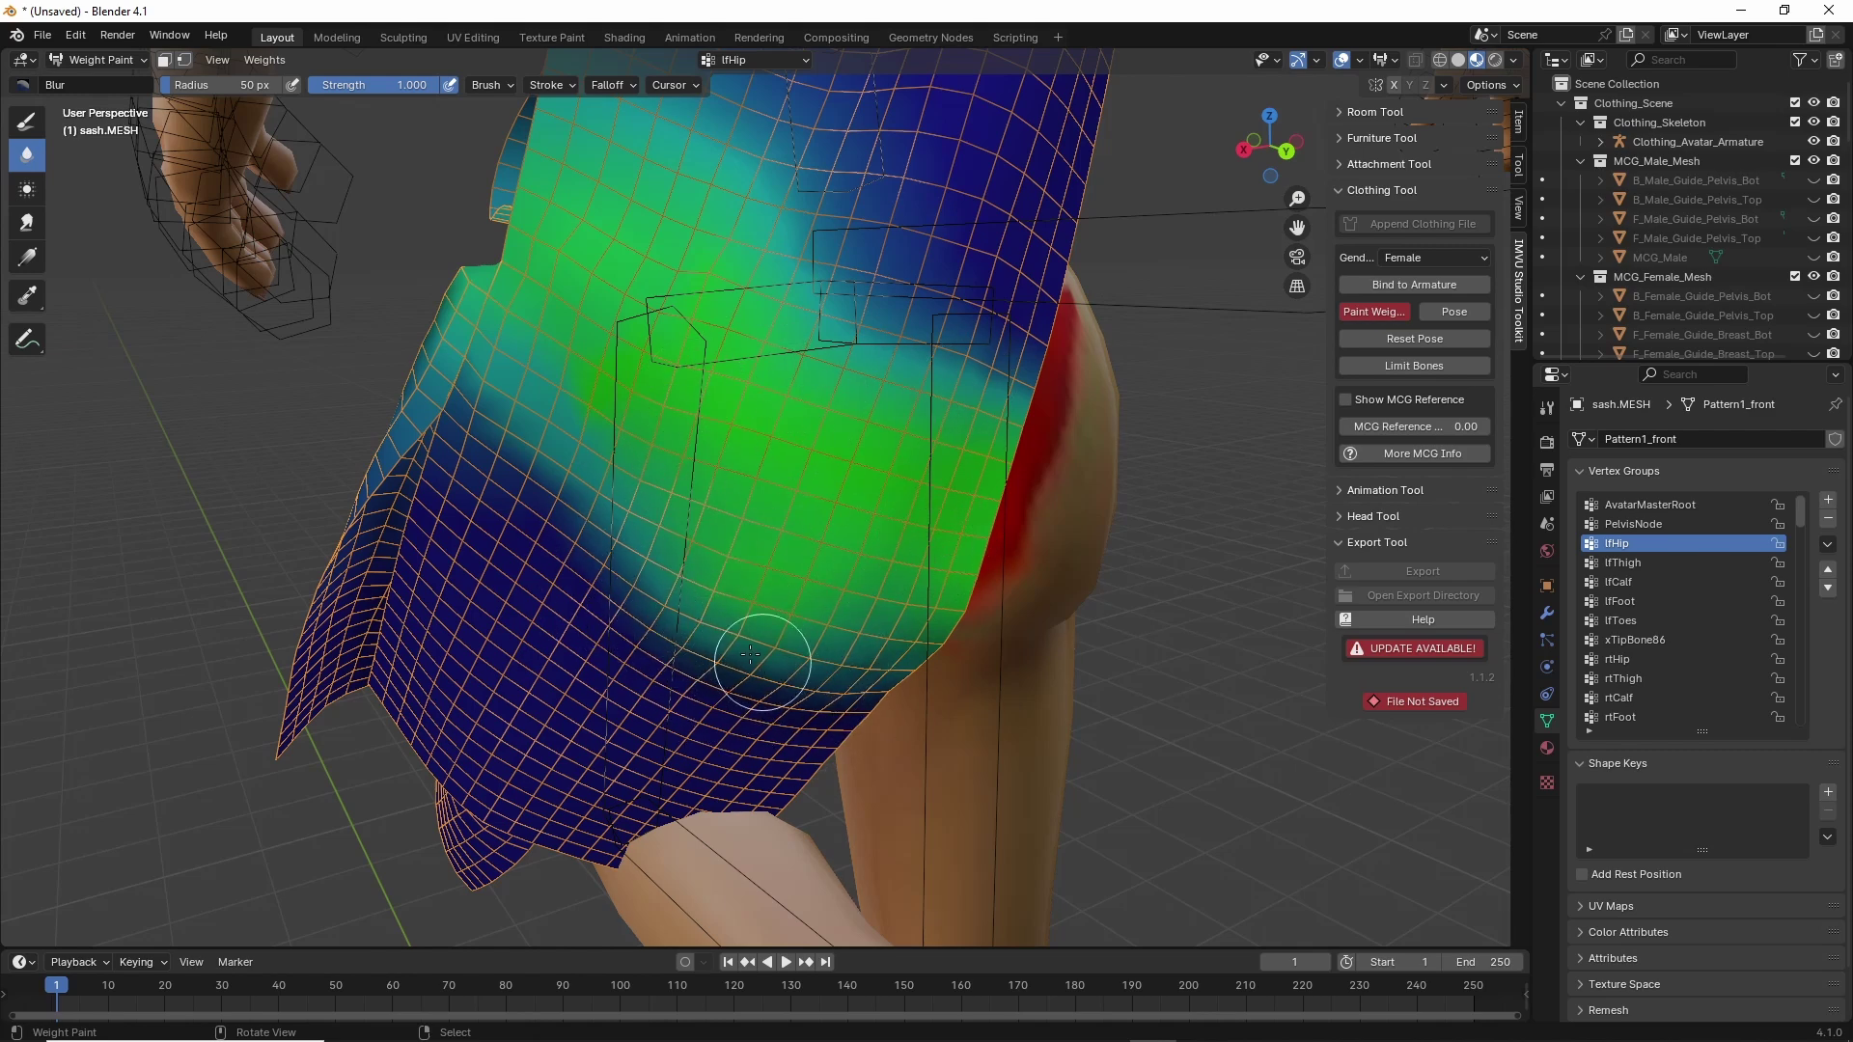
pyautogui.moveTo(750, 654)
pyautogui.mouseDown(button='middle')
pyautogui.moveTo(849, 569)
pyautogui.moveTo(994, 517)
pyautogui.moveTo(928, 479)
pyautogui.moveTo(849, 530)
pyautogui.mouseUp(button='middle')
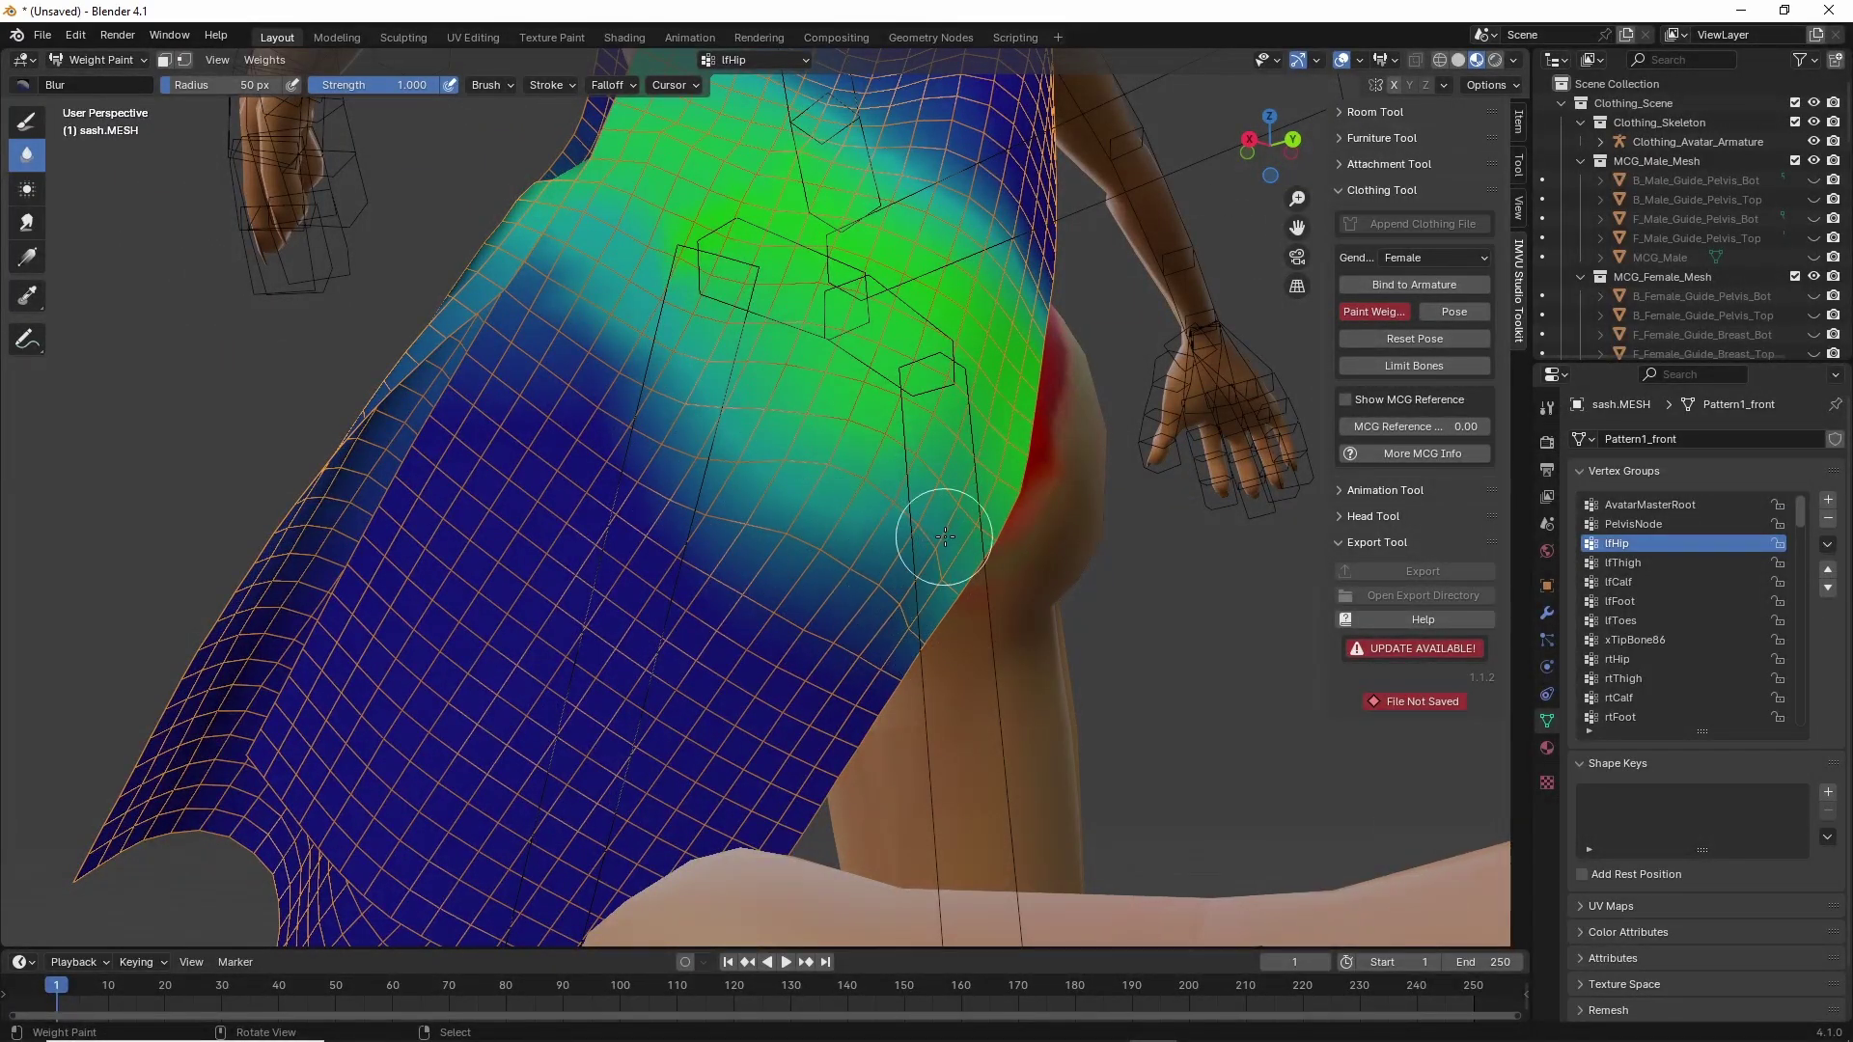
pyautogui.moveTo(945, 577); pyautogui.dragTo(780, 480, button='middle')
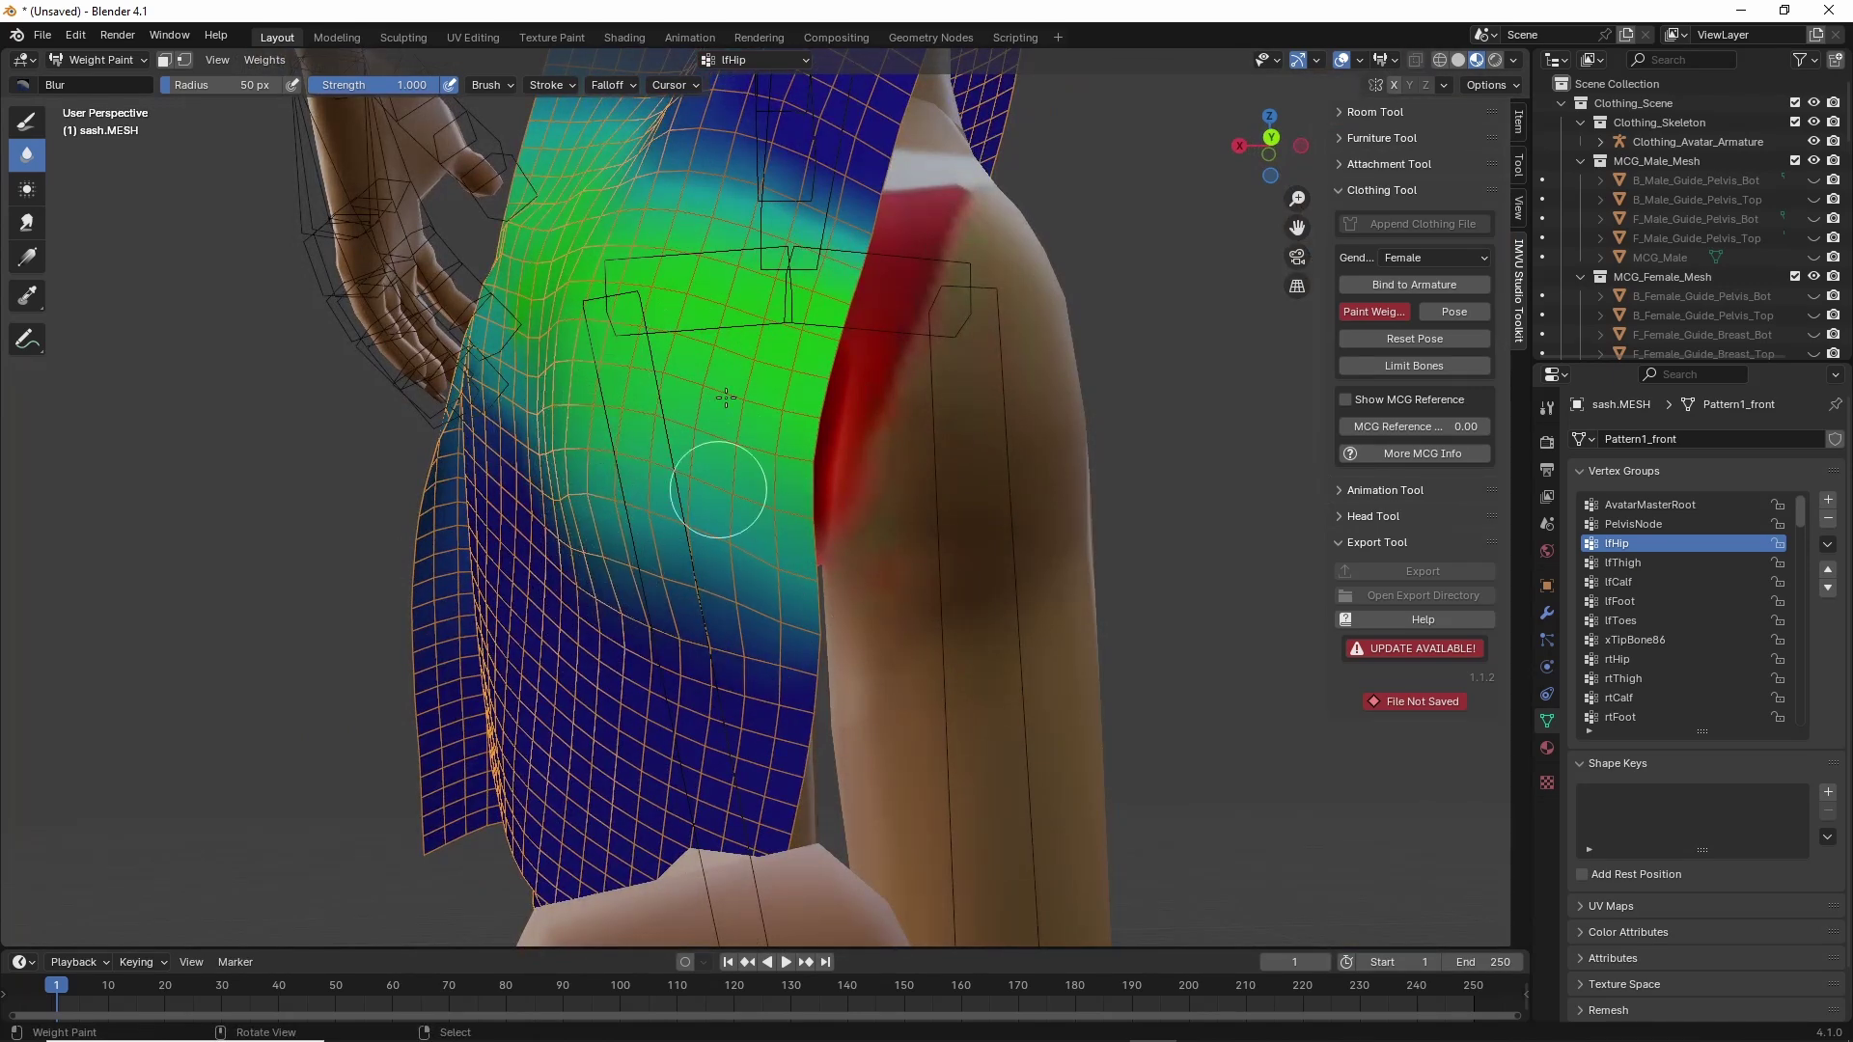
pyautogui.moveTo(586, 468); pyautogui.dragTo(661, 480, button='middle')
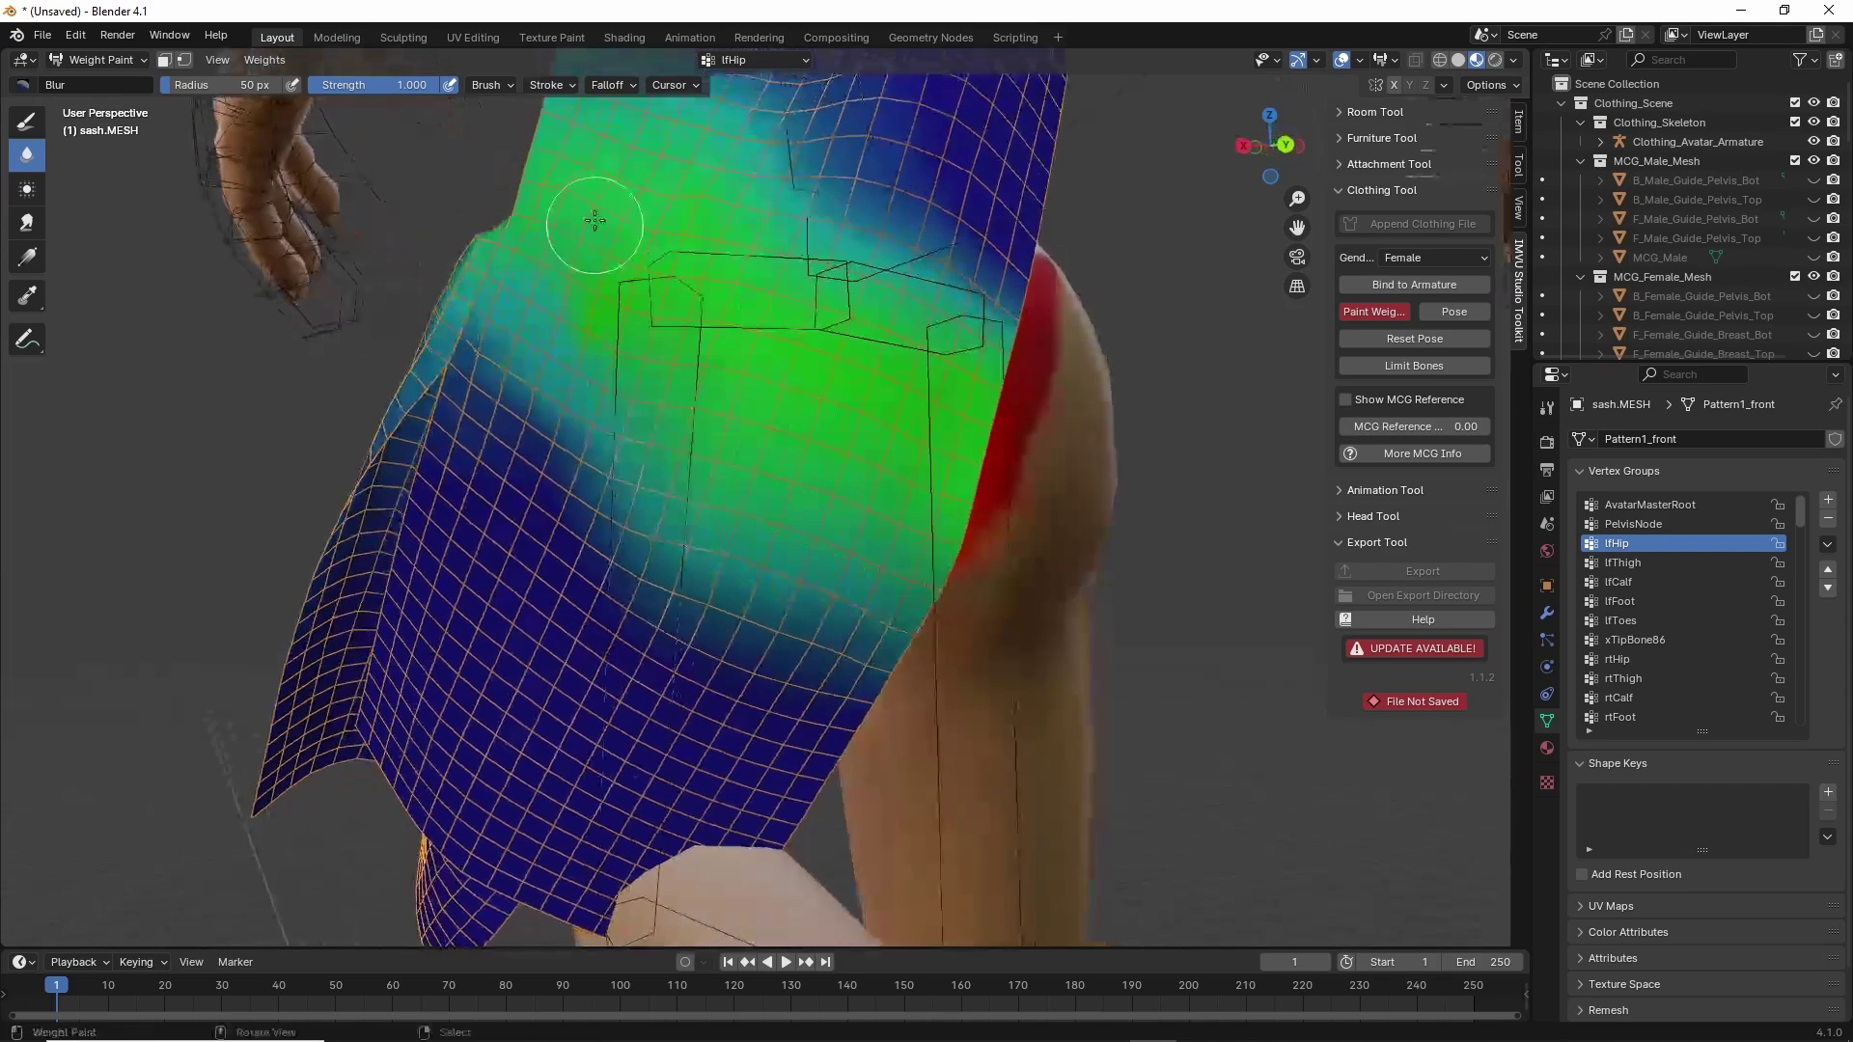
pyautogui.moveTo(521, 286); pyautogui.dragTo(930, 430, button='middle')
pyautogui.moveTo(931, 579)
pyautogui.mouseDown(button='middle')
pyautogui.moveTo(943, 592)
pyautogui.moveTo(853, 573)
pyautogui.moveTo(689, 498)
pyautogui.moveTo(1094, 509)
pyautogui.mouseUp(button='middle')
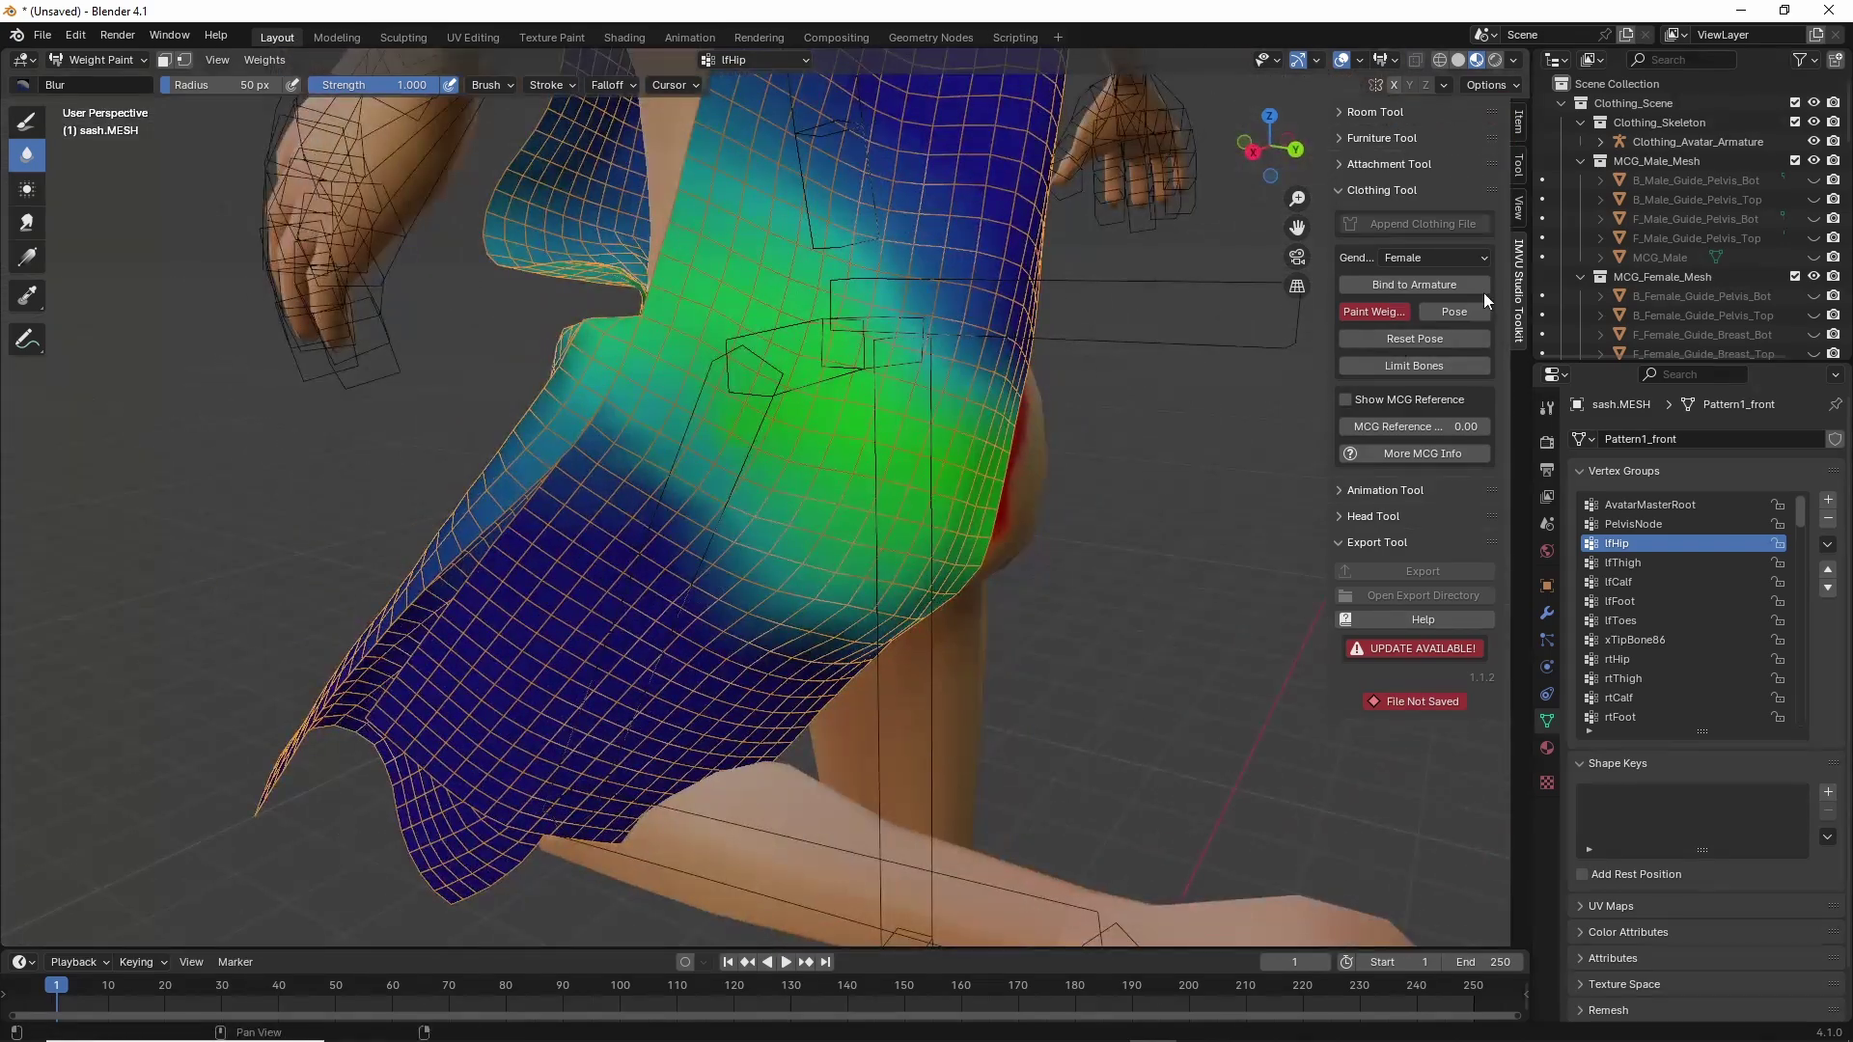
# Exit weight painting on the sash, and reset the avatar armature to its default pose.
pyautogui.click(1372, 311)
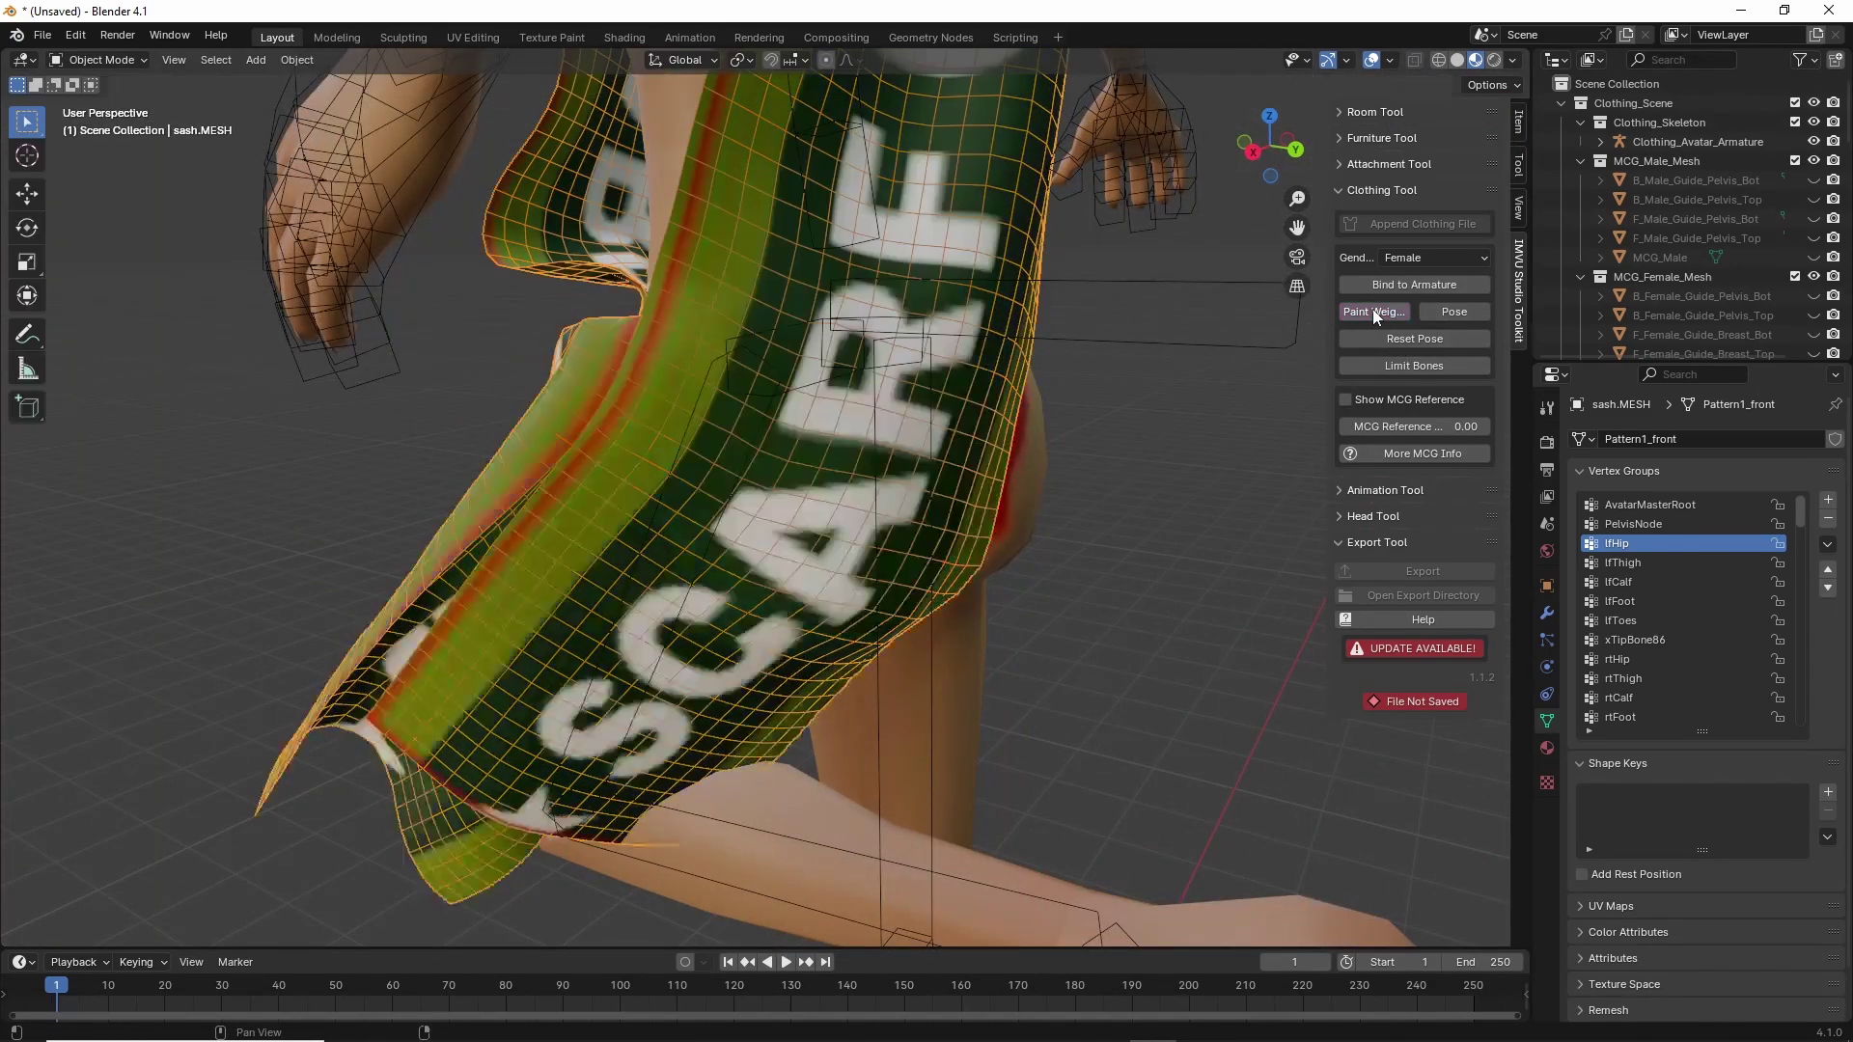
pyautogui.click(1420, 338)
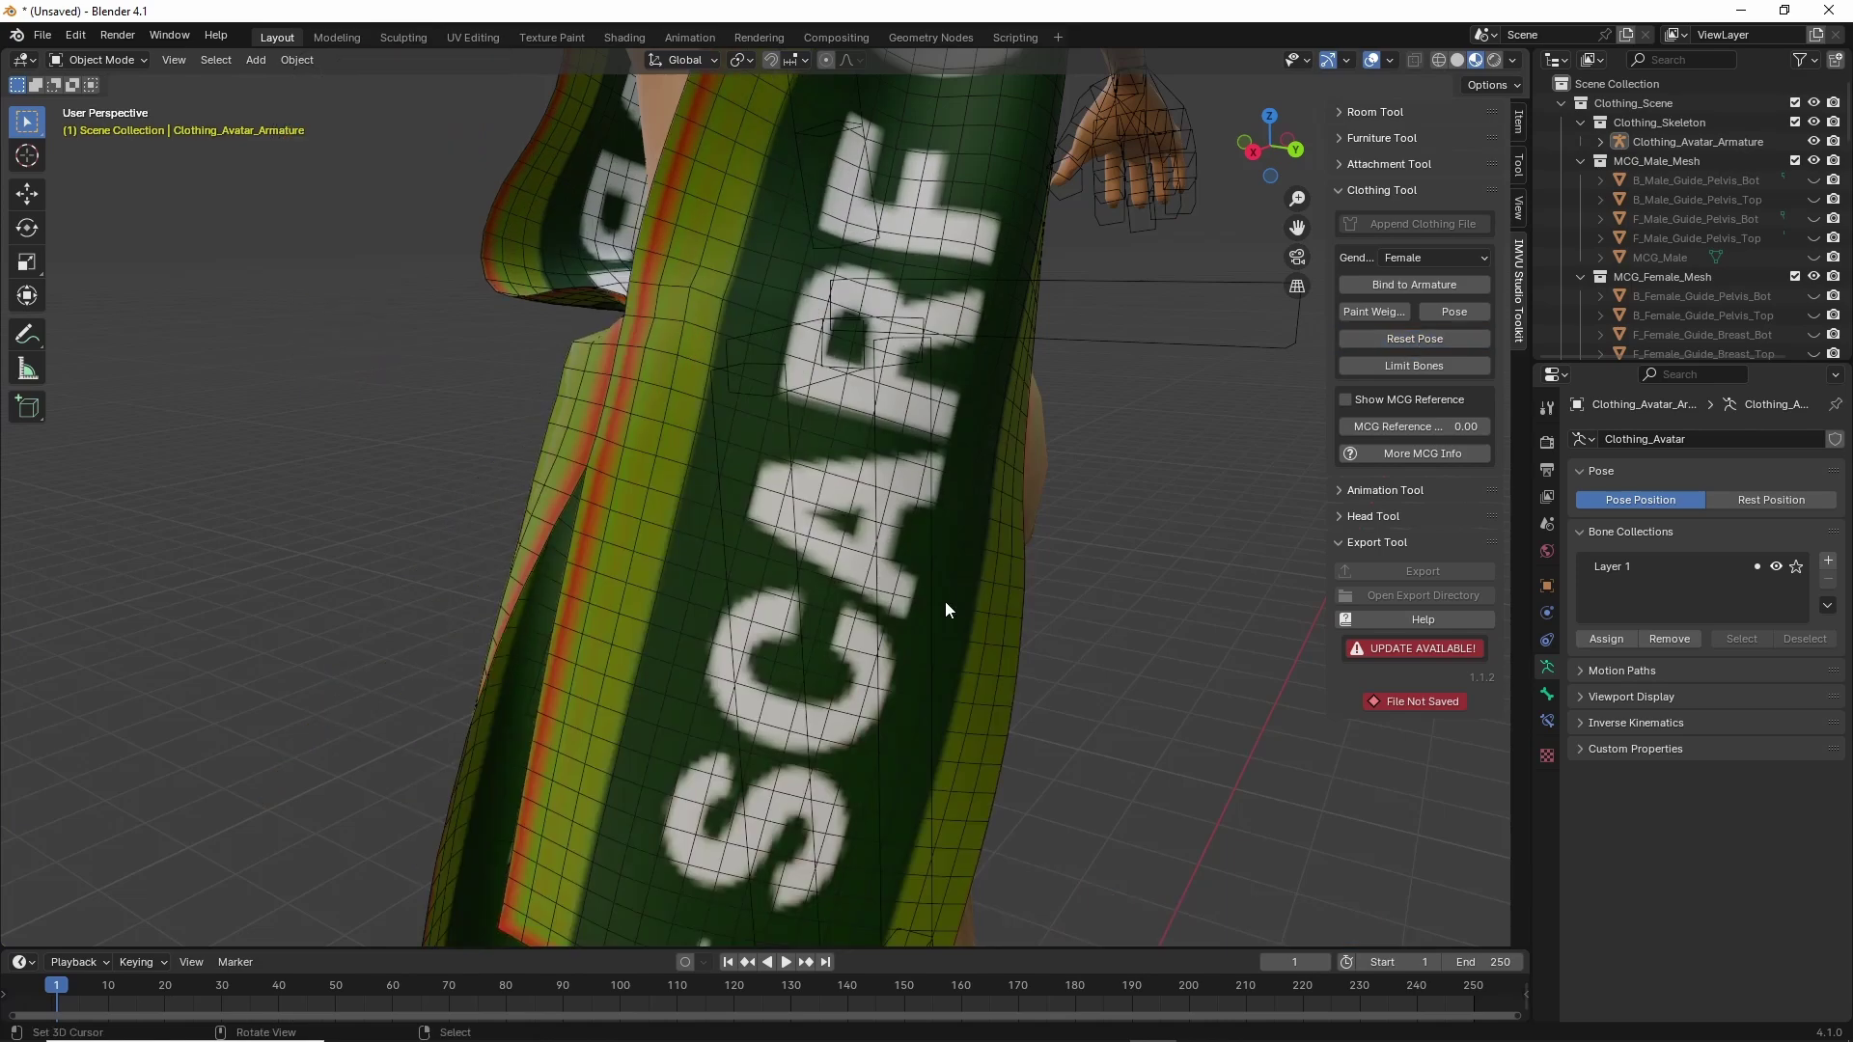
pyautogui.moveTo(945, 601)
pyautogui.mouseDown(button='middle')
pyautogui.moveTo(1092, 610)
pyautogui.moveTo(960, 575)
pyautogui.mouseUp(button='middle')
pyautogui.keyDown('shift'); pyautogui.moveTo(838, 347); pyautogui.dragTo(949, 596, button='middle'); pyautogui.keyUp('shift')
pyautogui.scroll(-3, 874, 593)
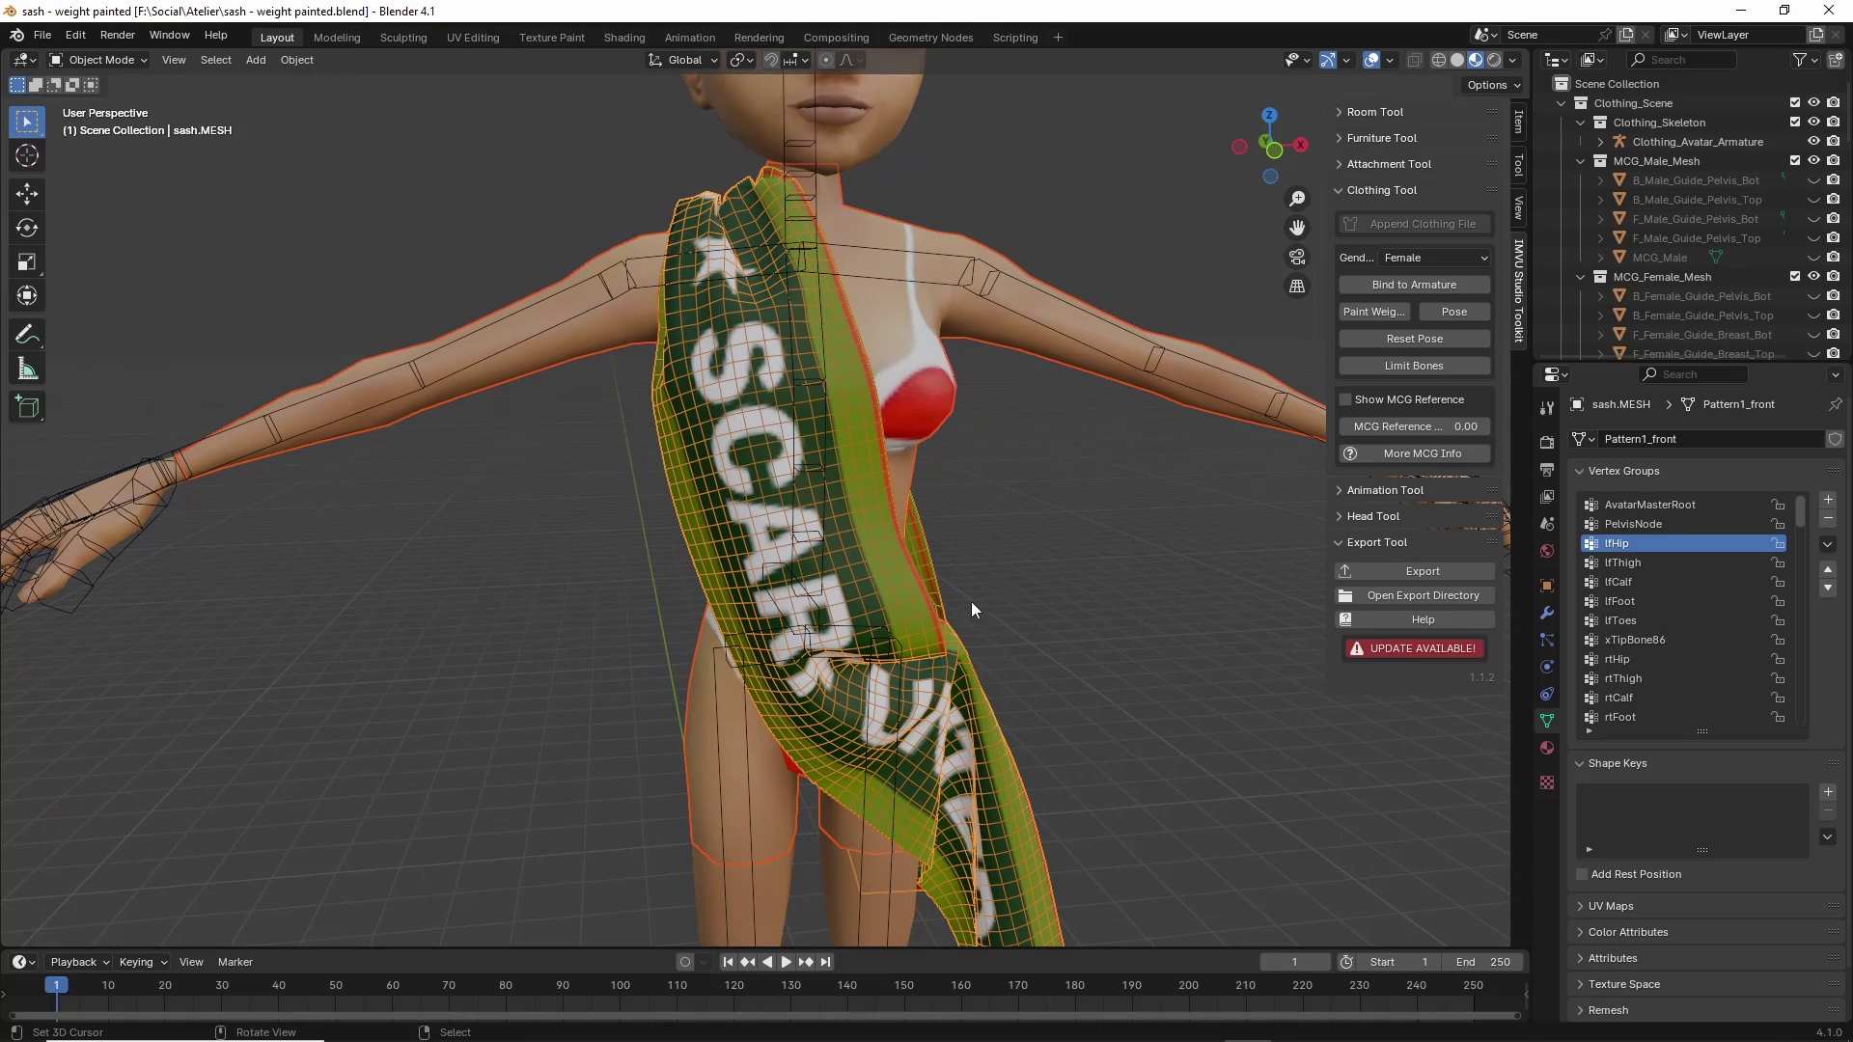
pyautogui.moveTo(899, 273); pyautogui.dragTo(887, 410)
pyautogui.moveTo(716, 764); pyautogui.dragTo(755, 801)
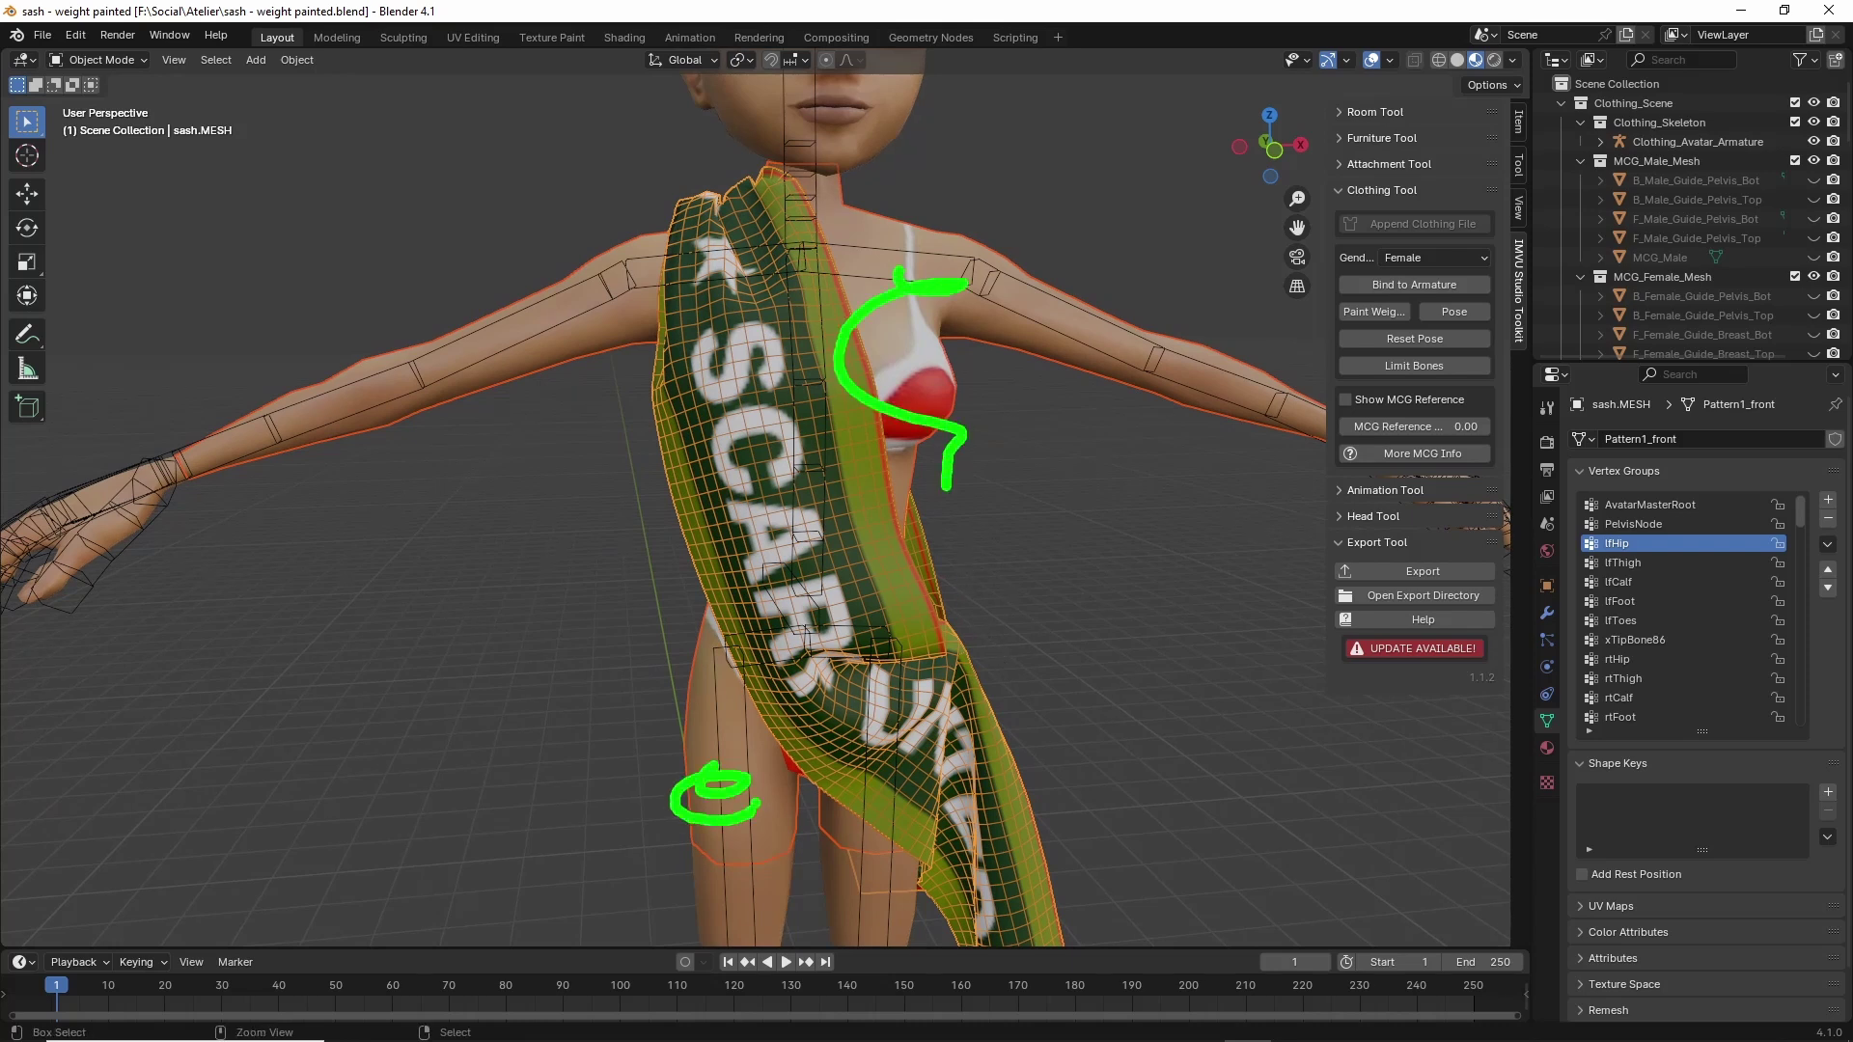
pyautogui.moveTo(741, 383)
pyautogui.mouseDown()
pyautogui.moveTo(835, 710)
pyautogui.moveTo(1013, 799)
pyautogui.mouseUp()
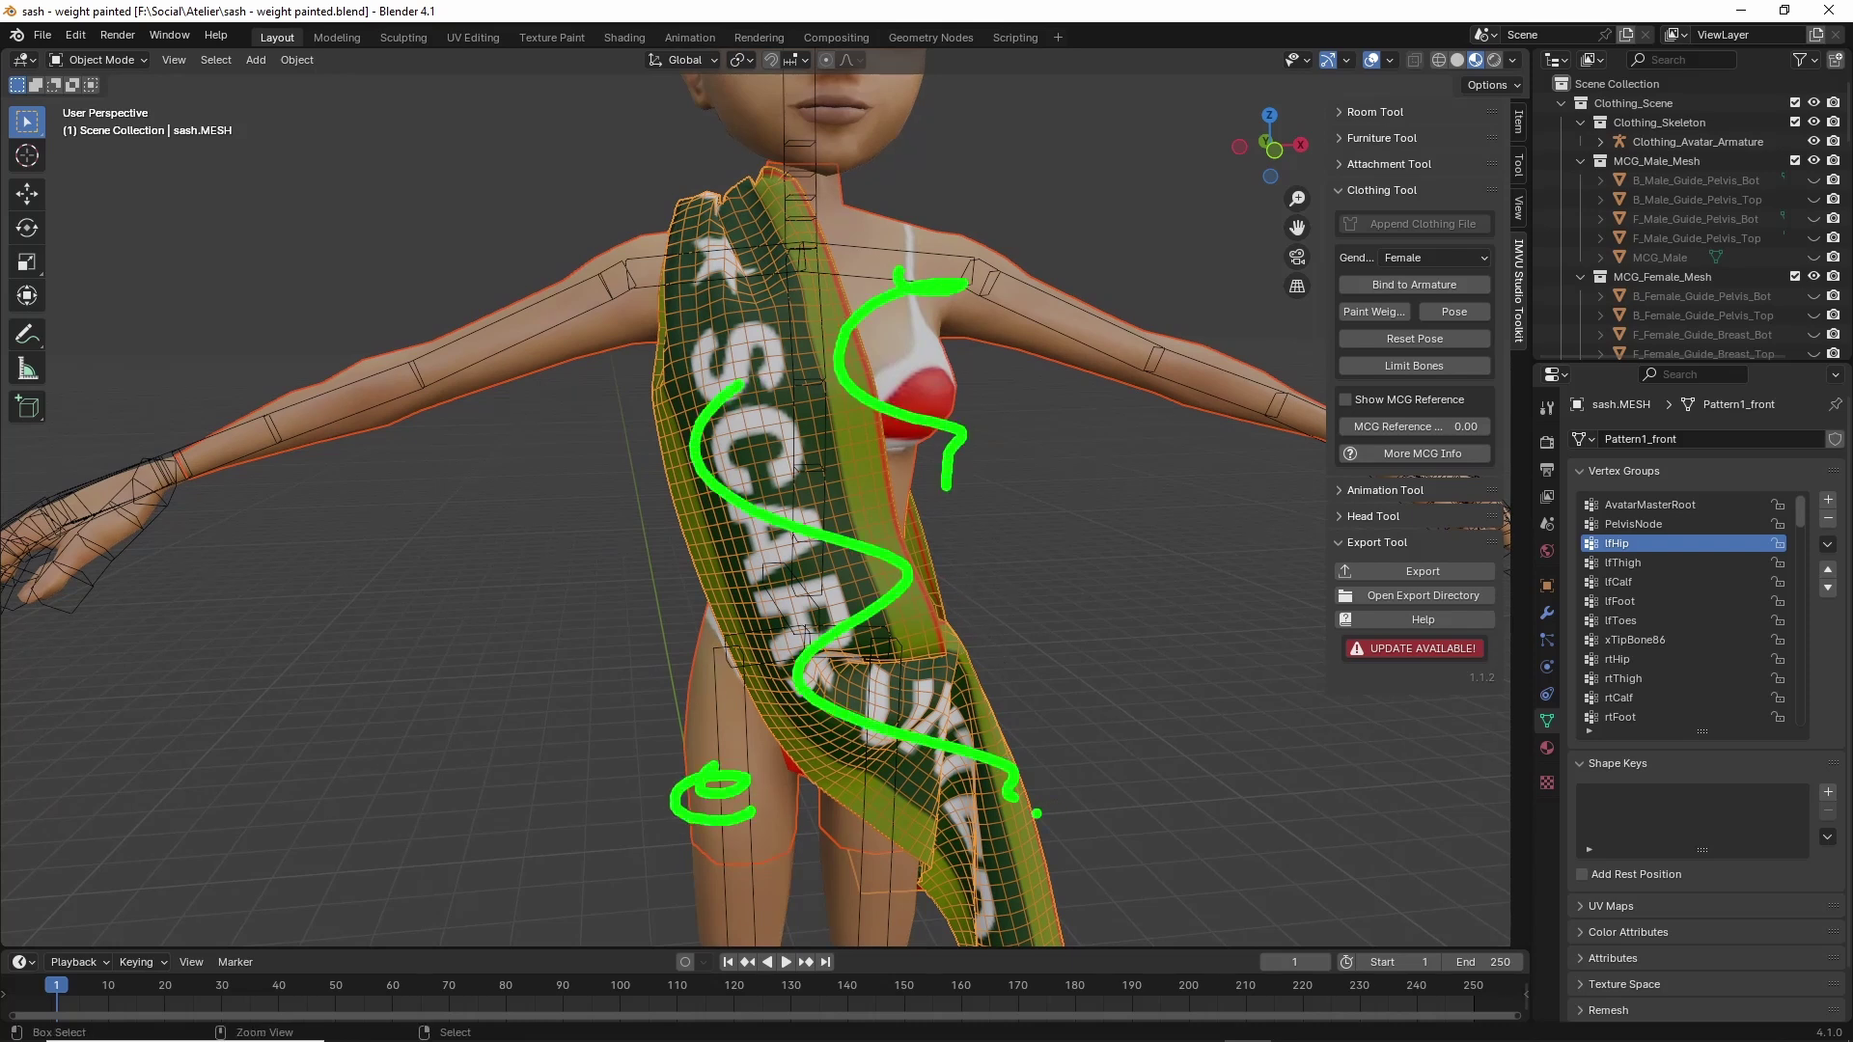
pyautogui.press('Escape')
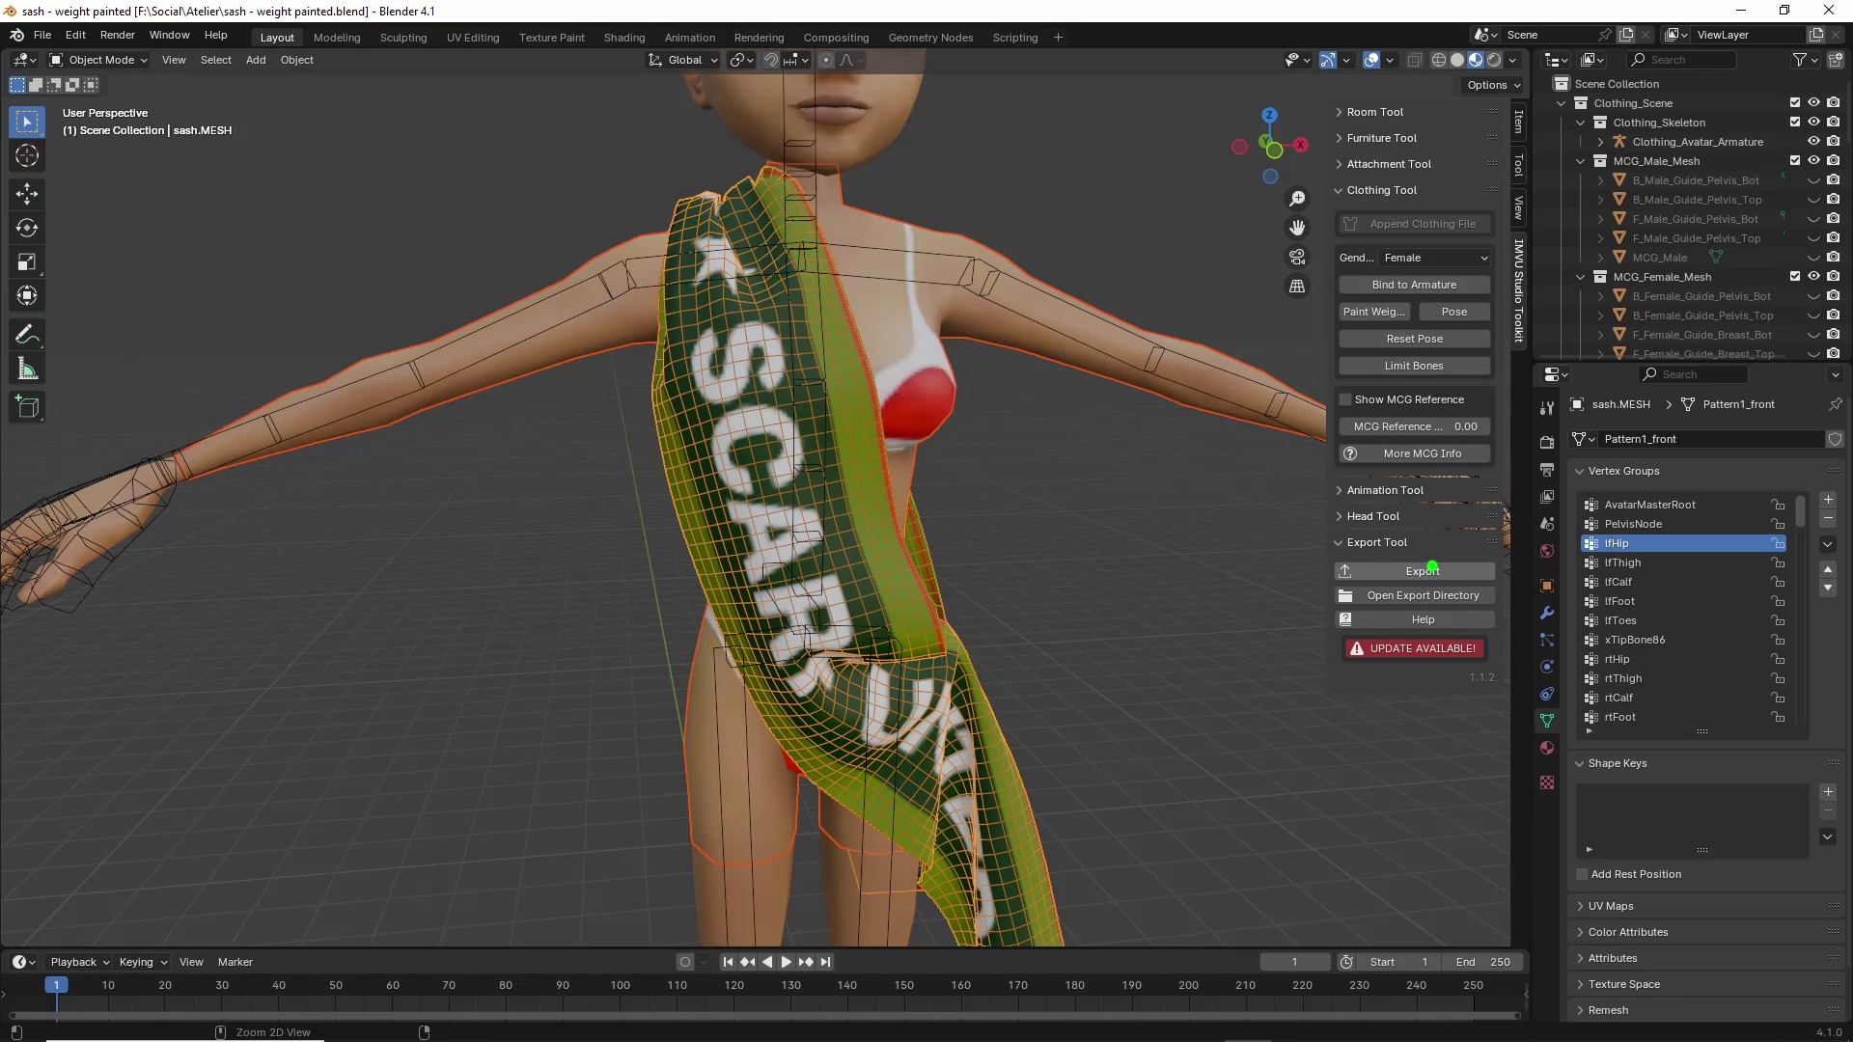
pyautogui.moveTo(1410, 552); pyautogui.dragTo(1430, 508)
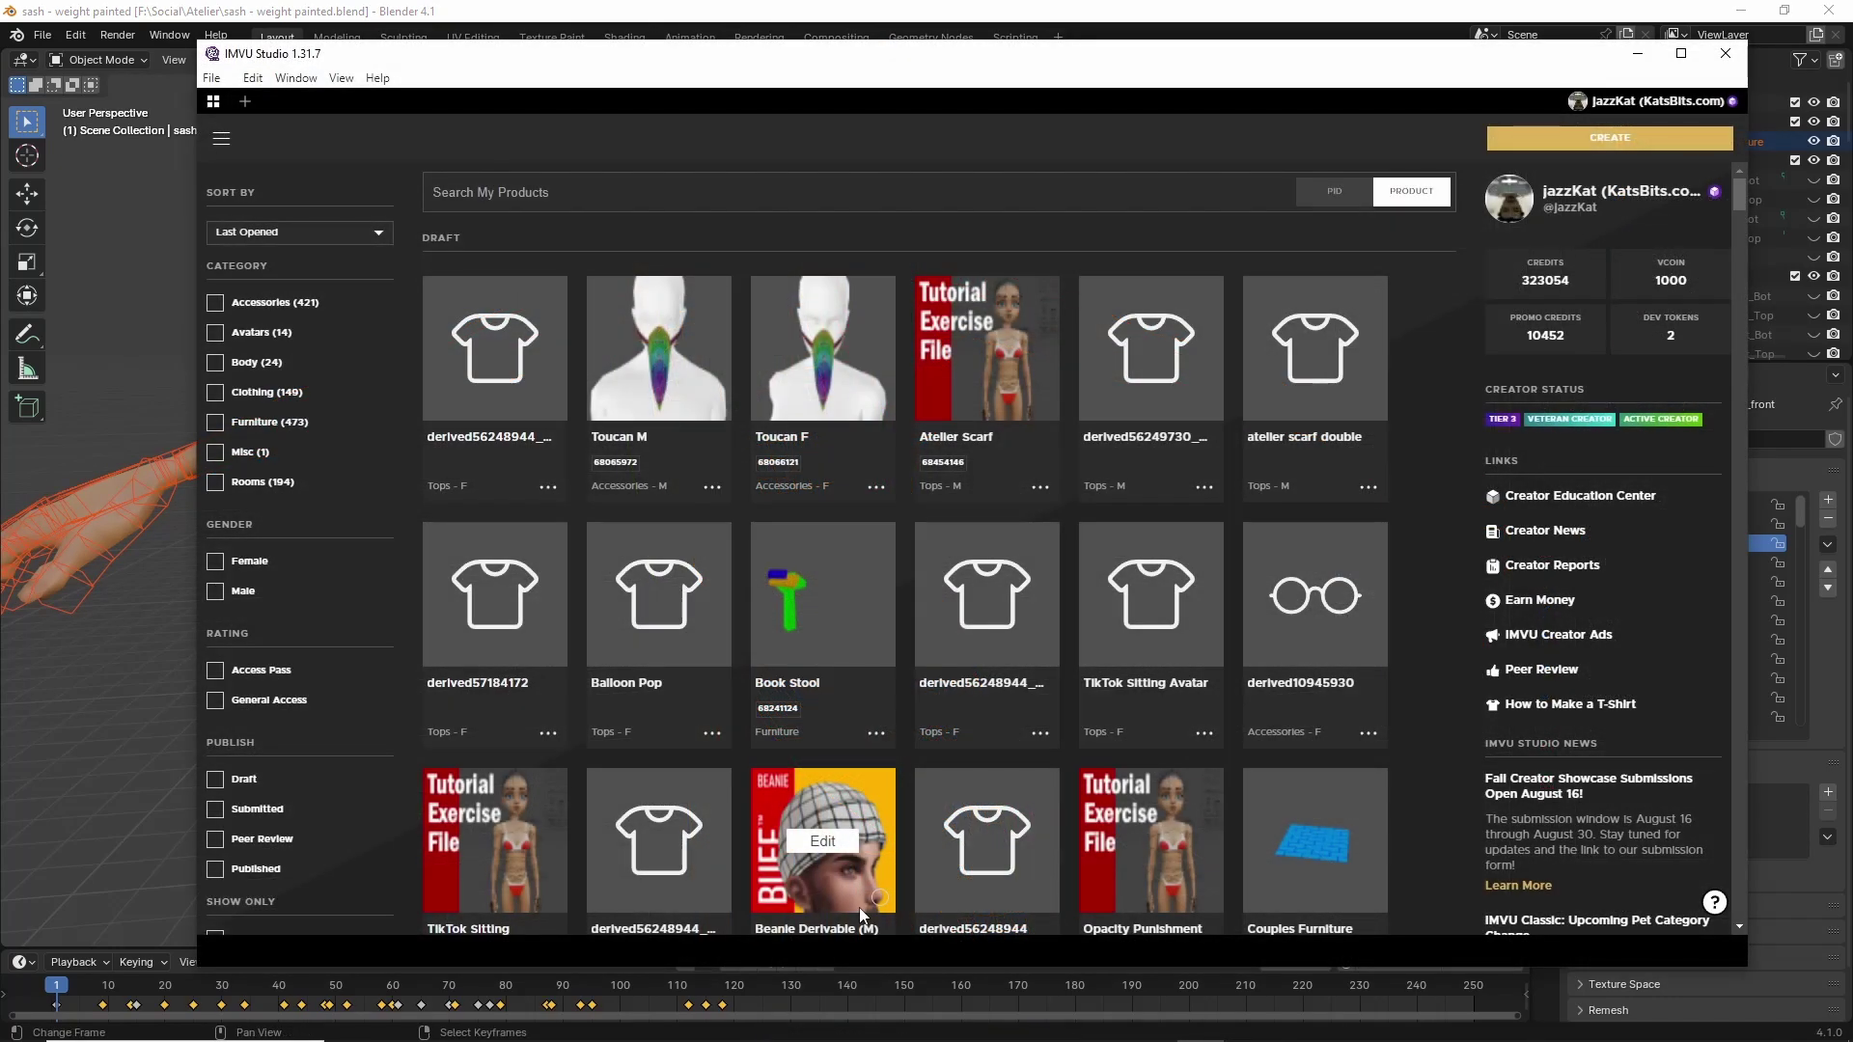
# In IMVU Studio, create a new project derived from the Empty Female Top base product, and frame the avatar closely.
pyautogui.click(1612, 141)
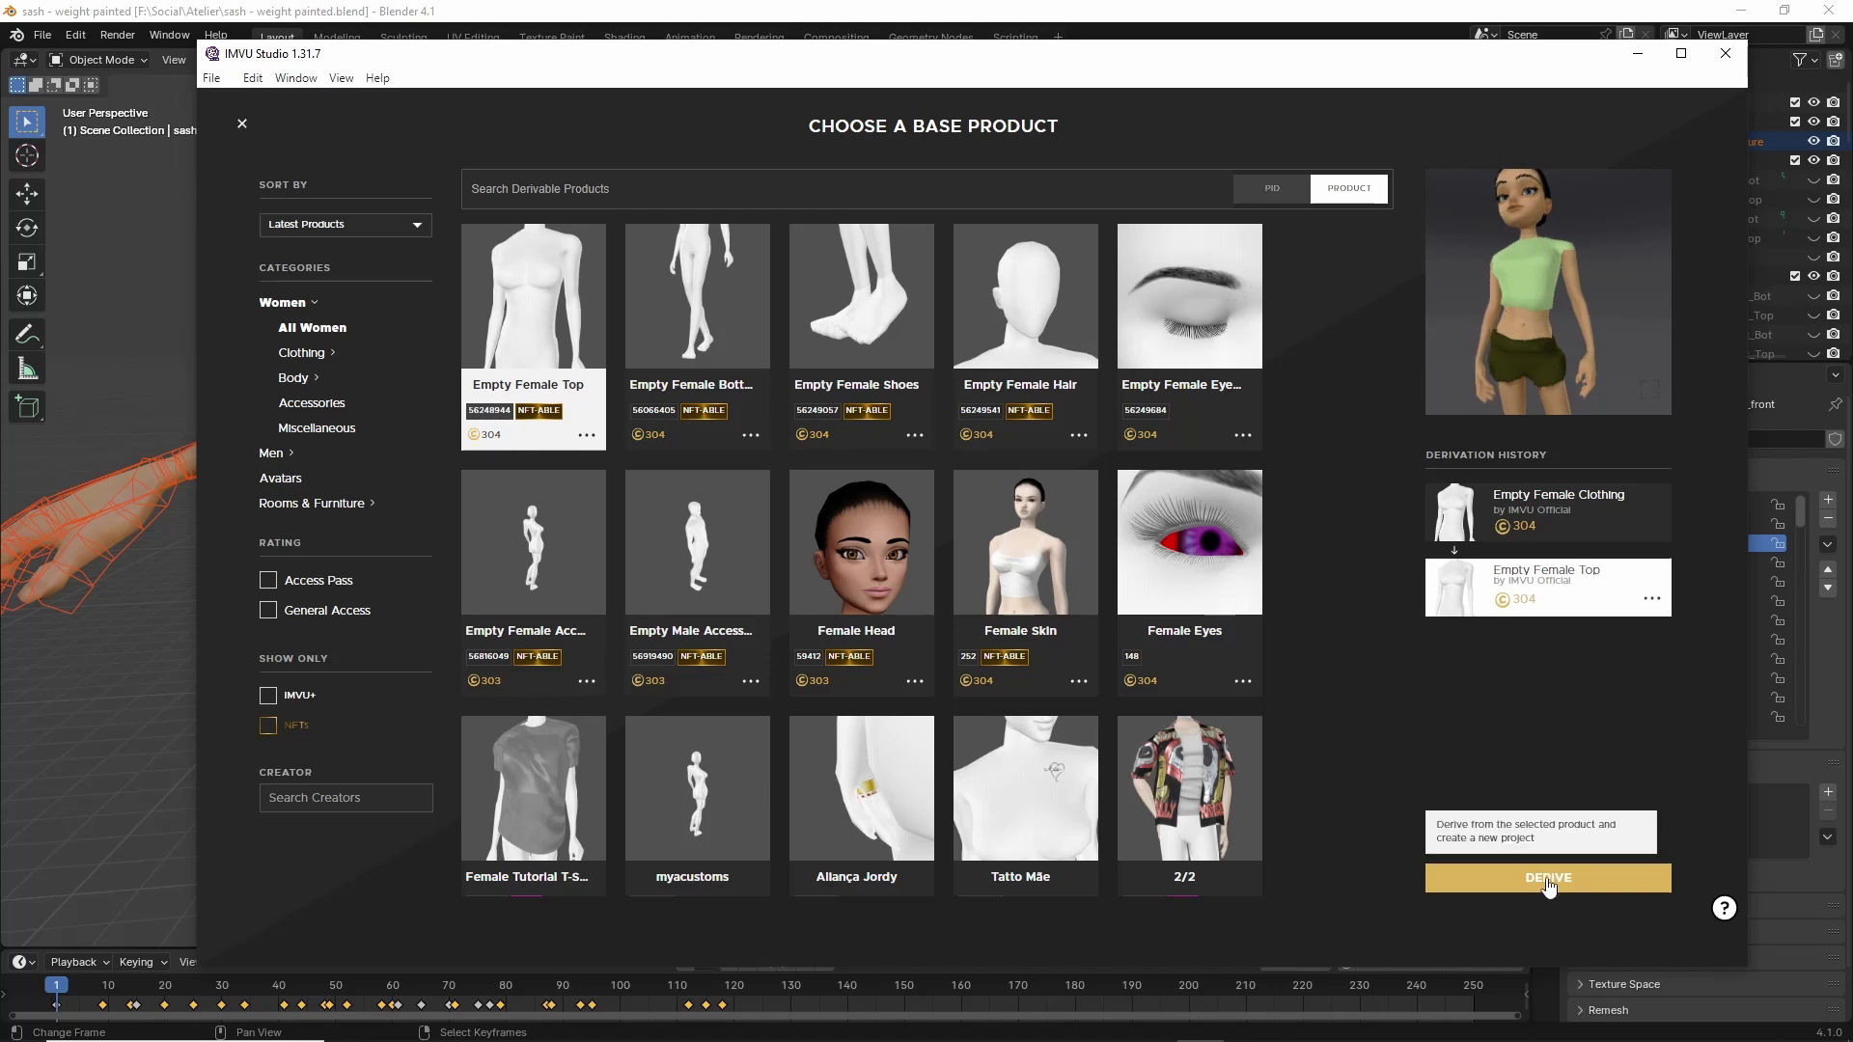
pyautogui.click(1499, 868)
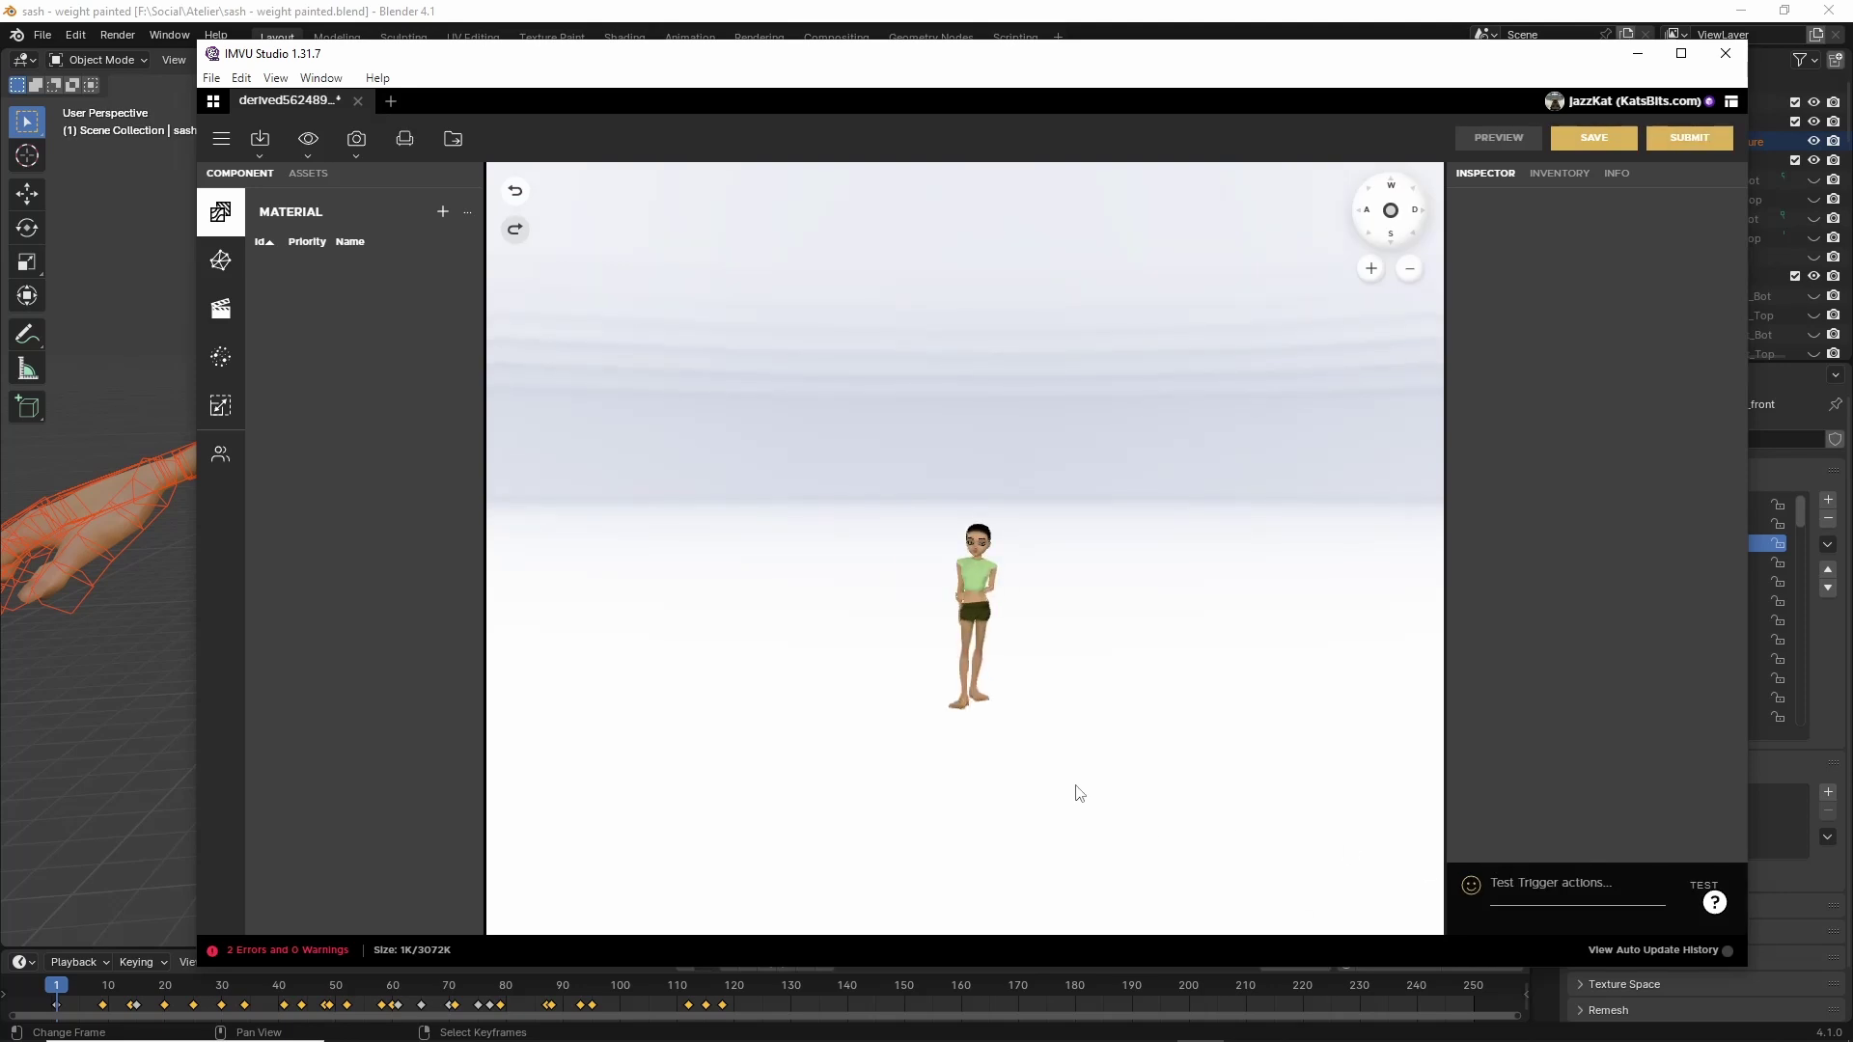
pyautogui.scroll(8, 1069, 789)
pyautogui.moveTo(1046, 822); pyautogui.dragTo(997, 590, button='right')
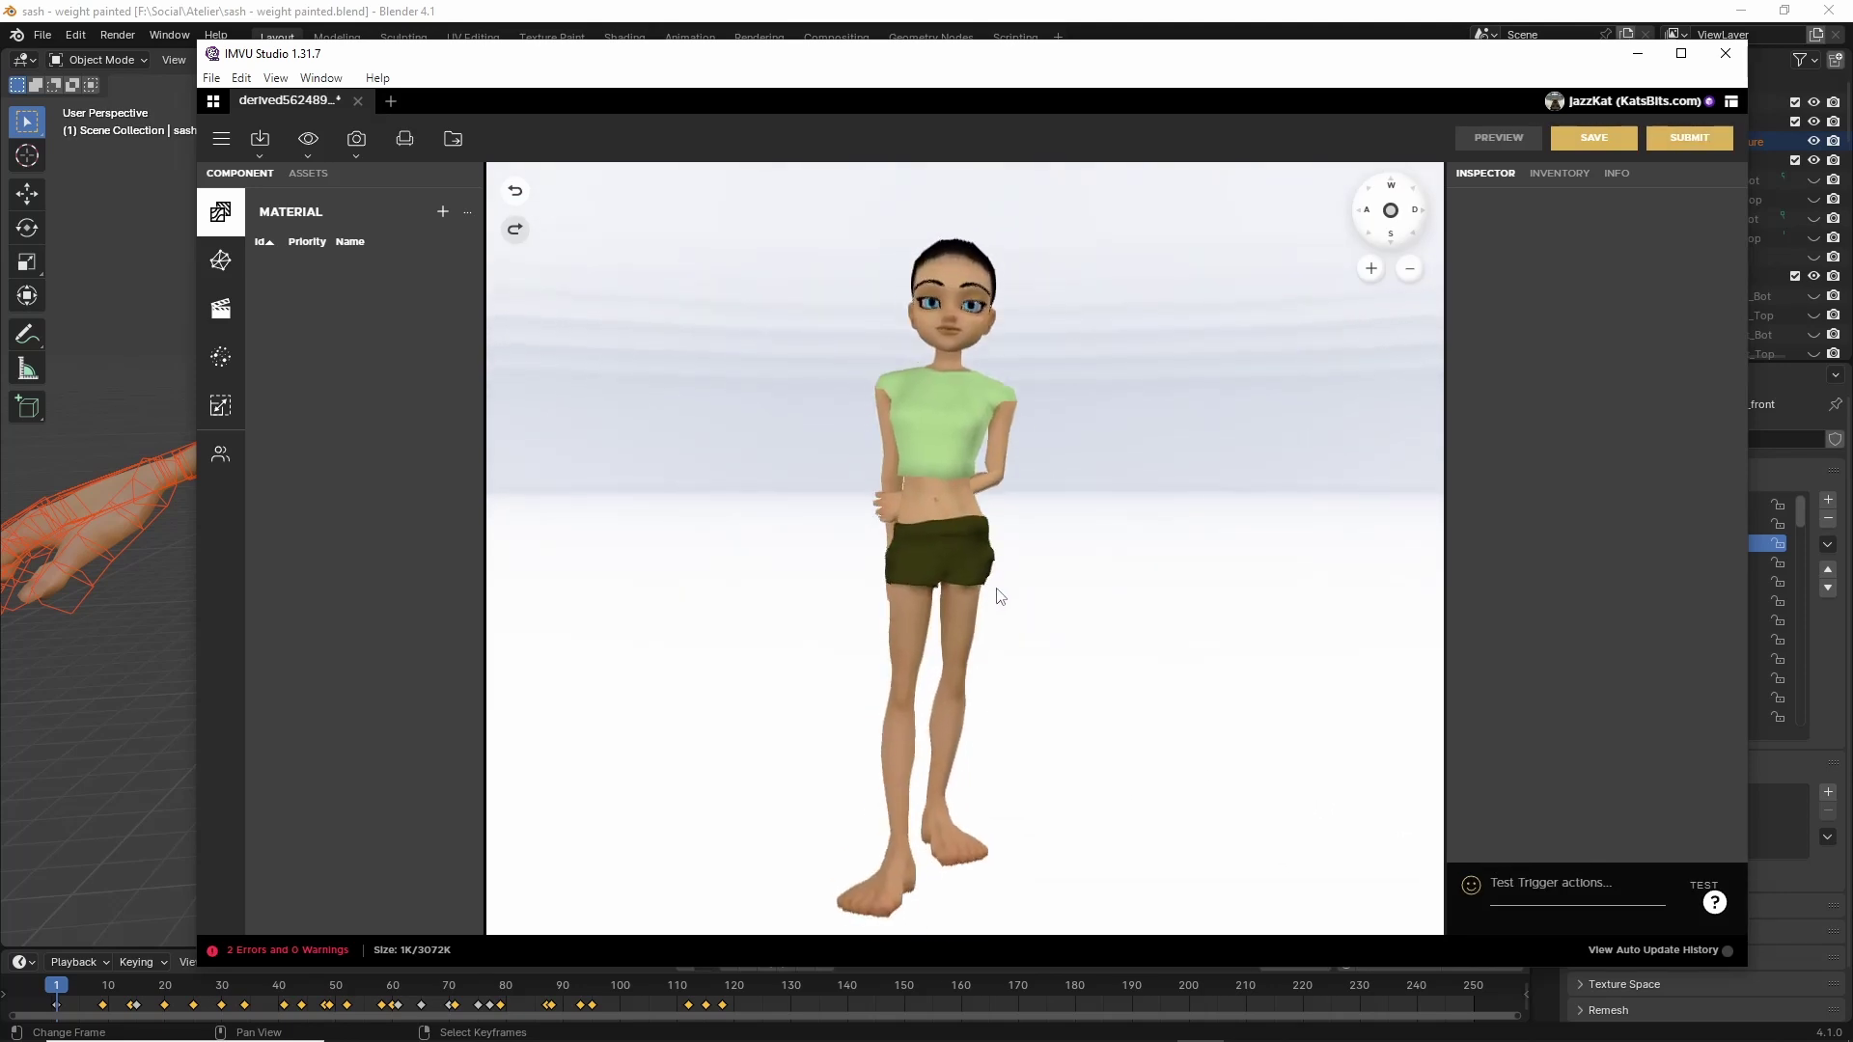
pyautogui.moveTo(997, 587); pyautogui.dragTo(975, 552)
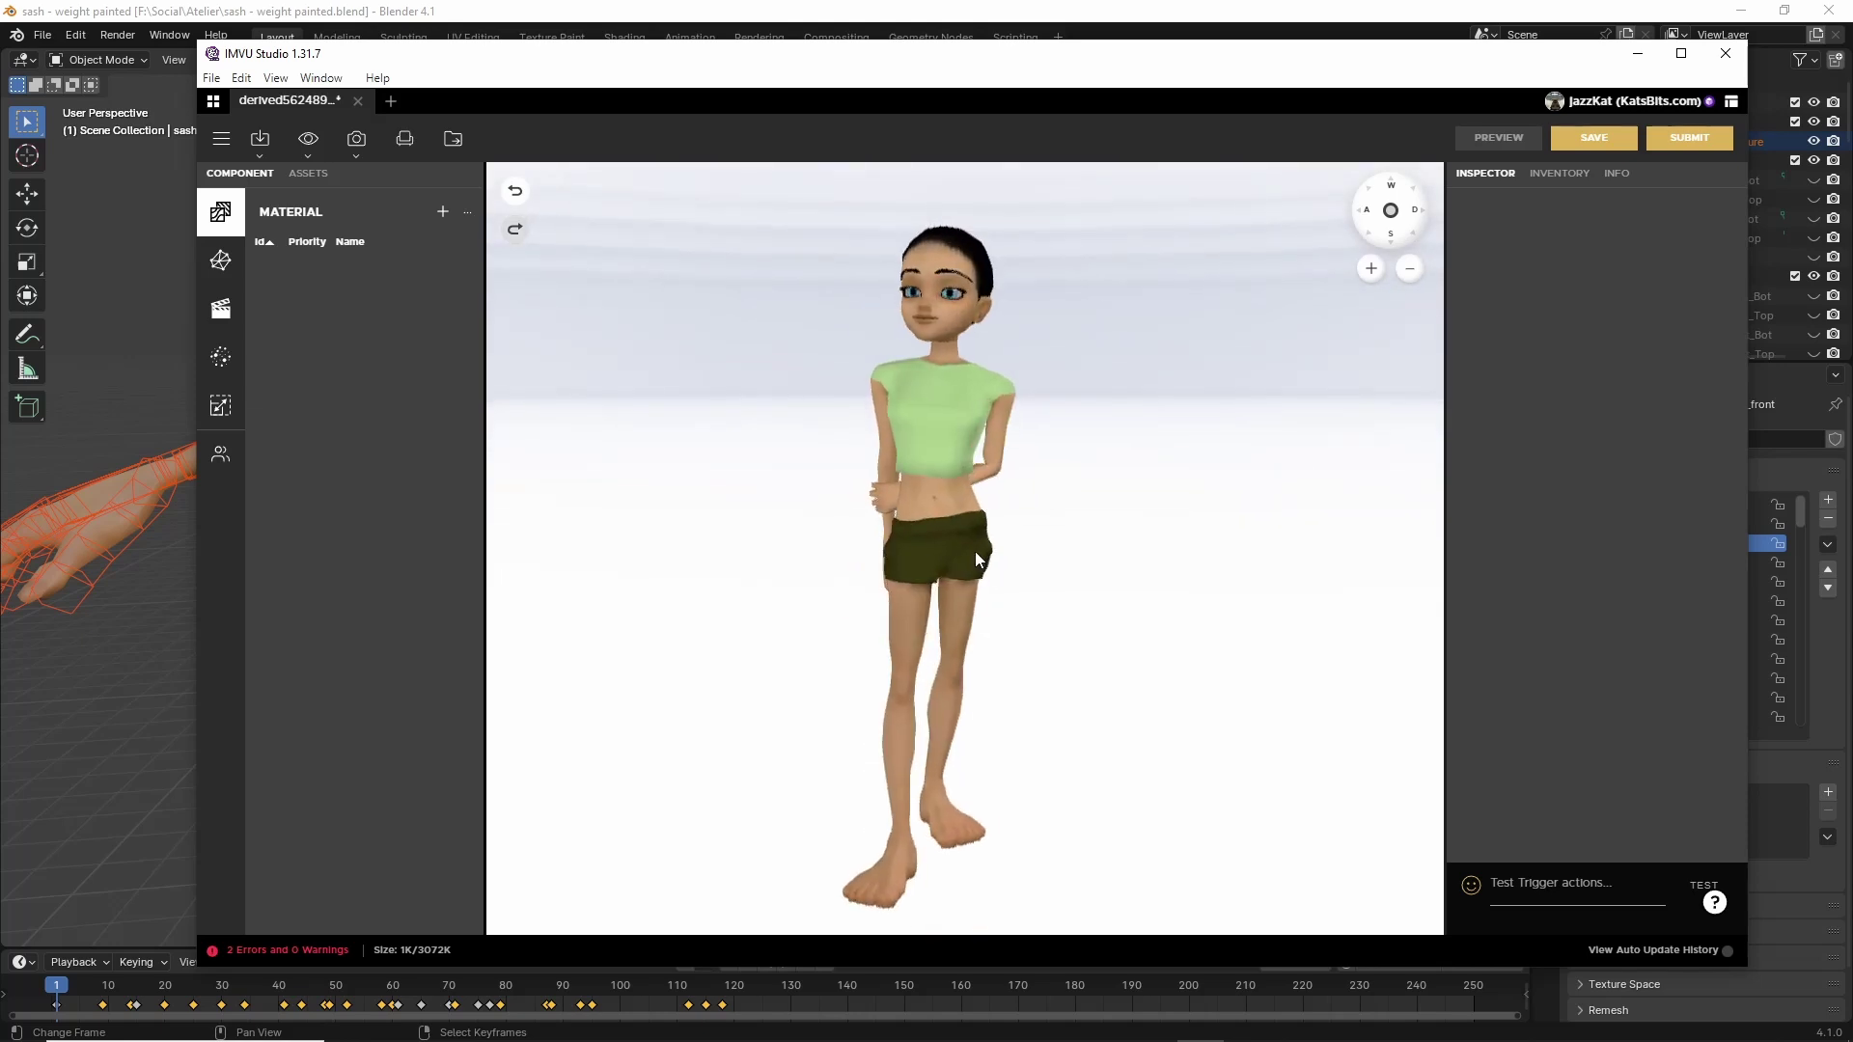
# Choose Clothing_sash - weight painted.fbx for FBX import from the Atelier folder, and begin setting up its import.
pyautogui.click(260, 143)
pyautogui.click(284, 219)
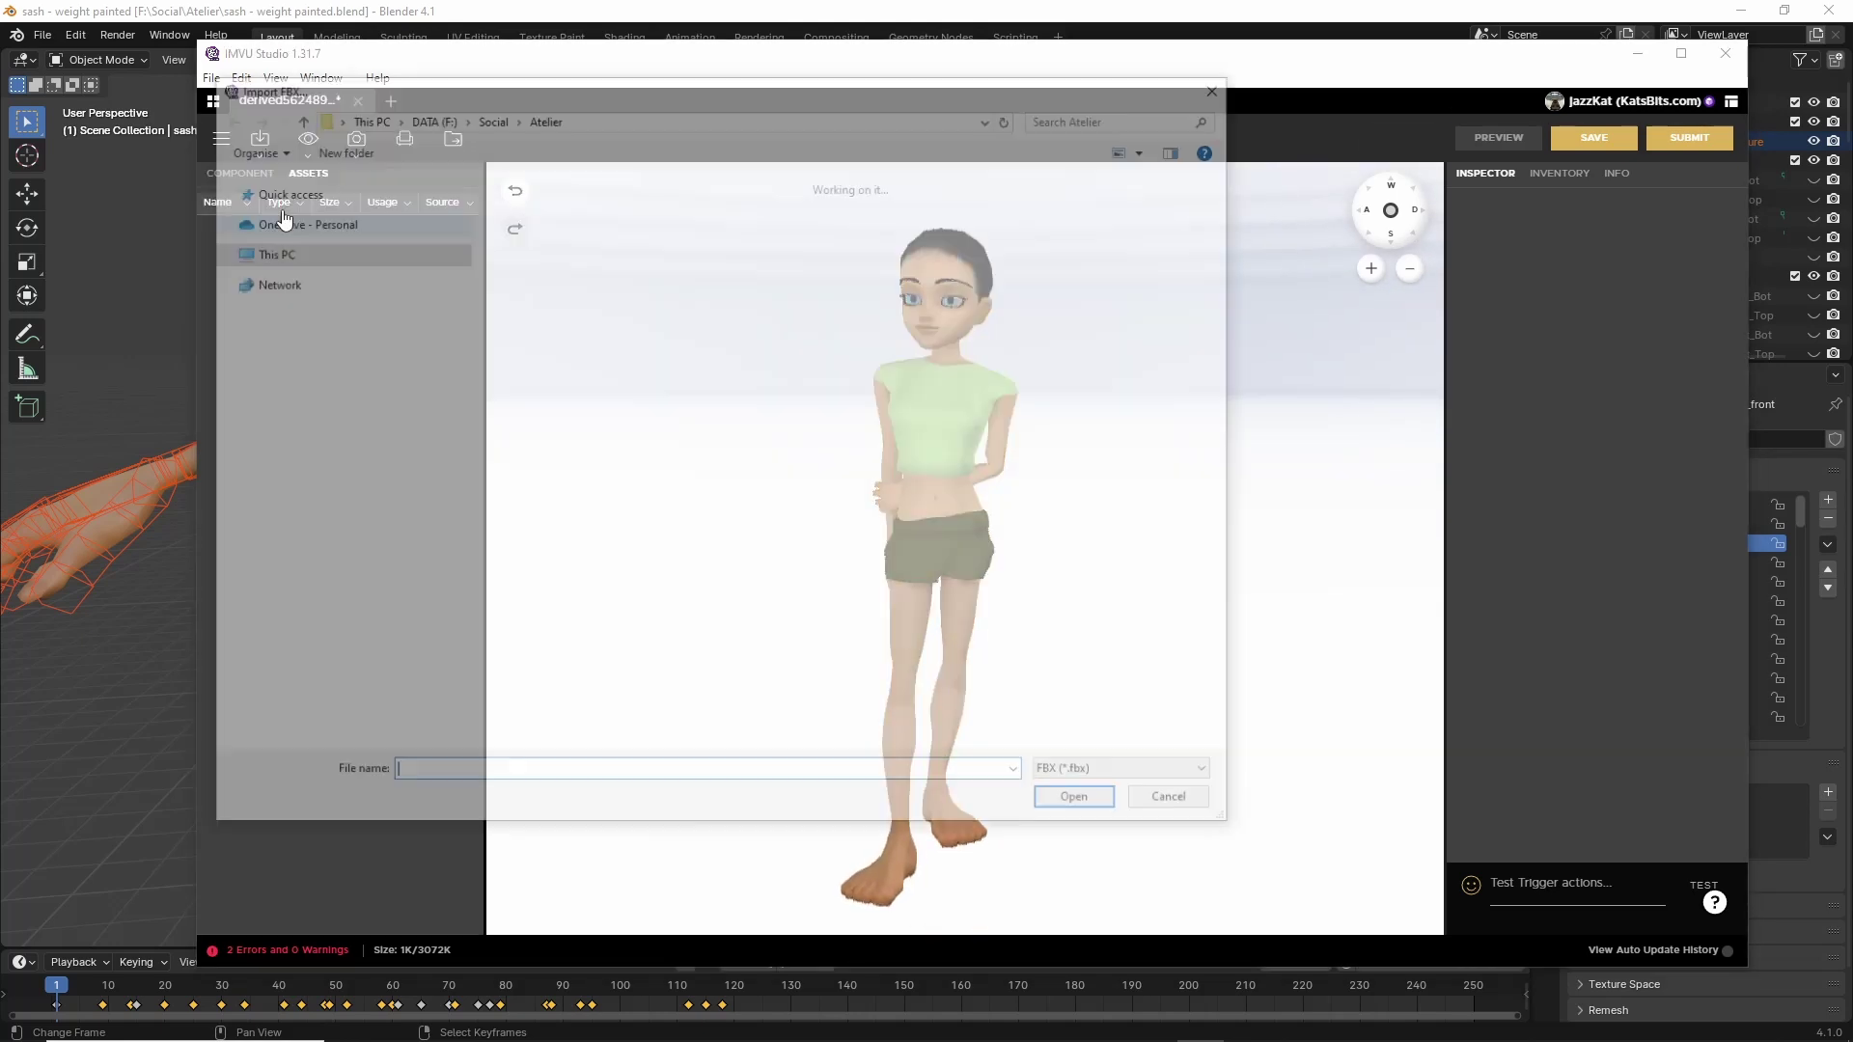
pyautogui.click(530, 270)
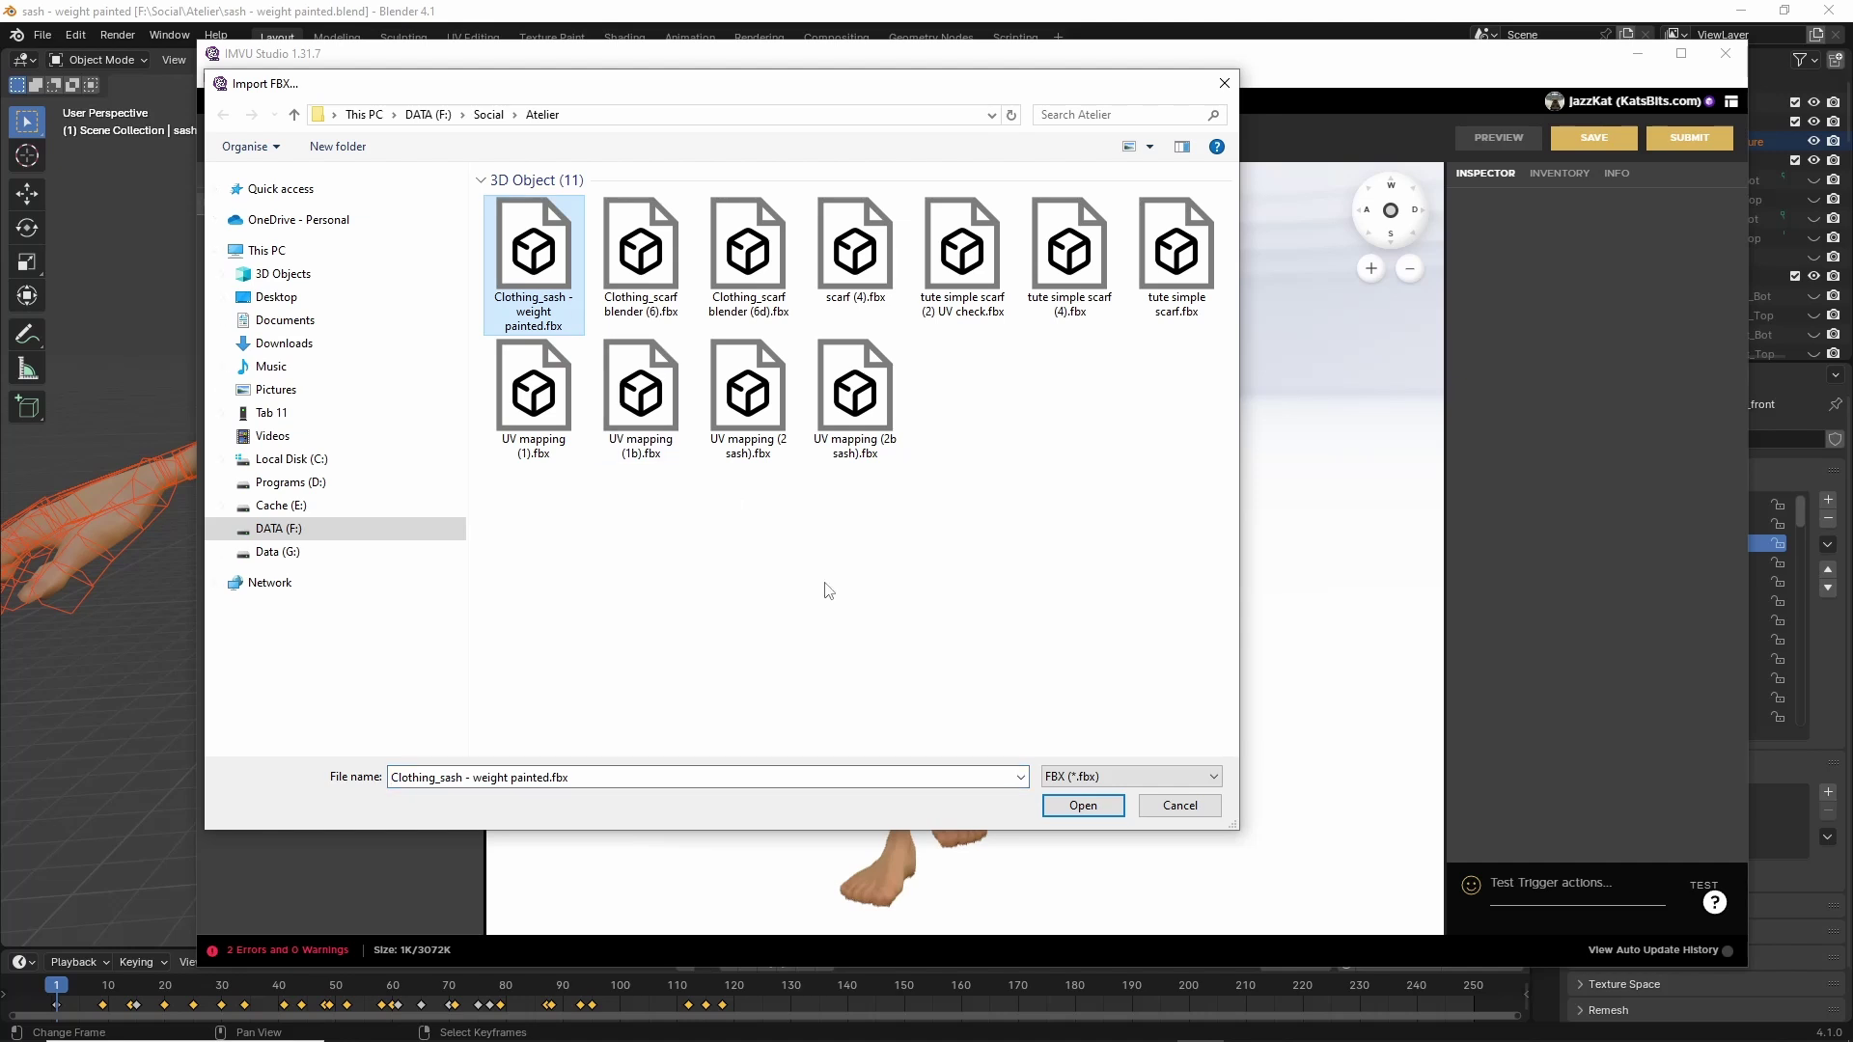
pyautogui.click(1083, 805)
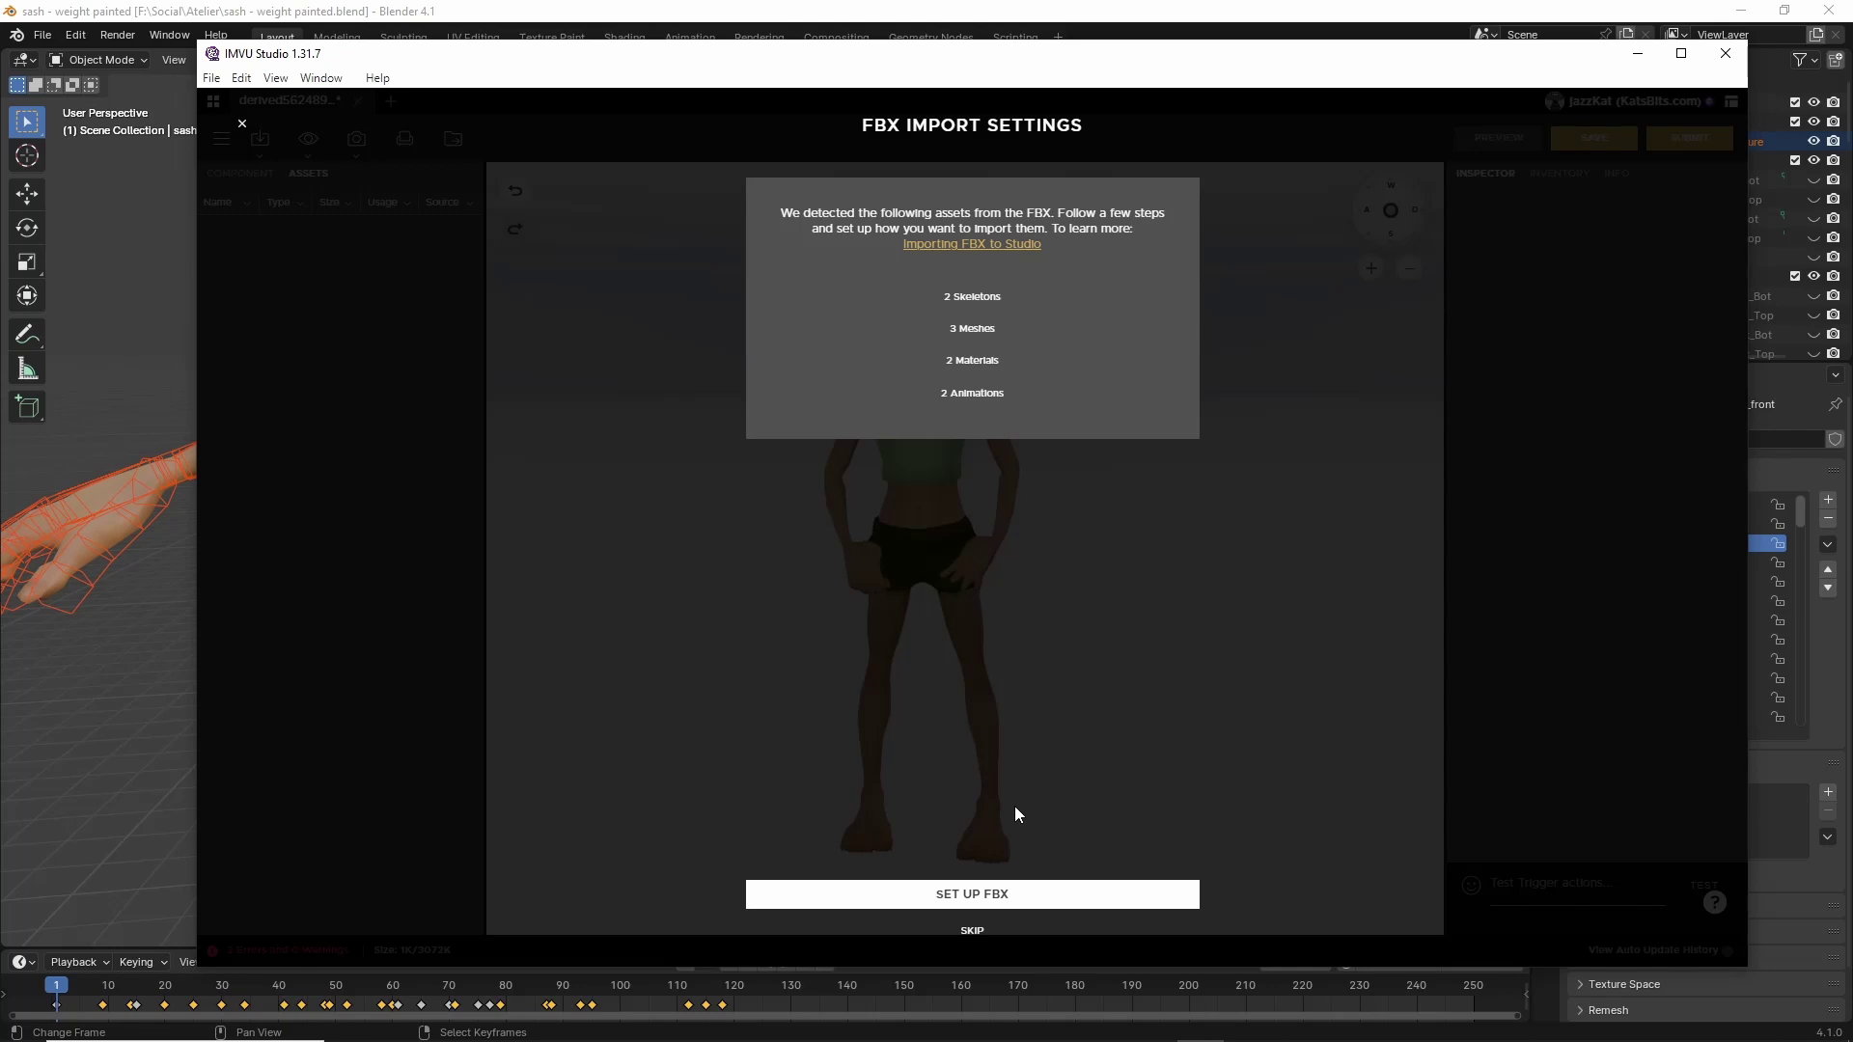
pyautogui.click(975, 895)
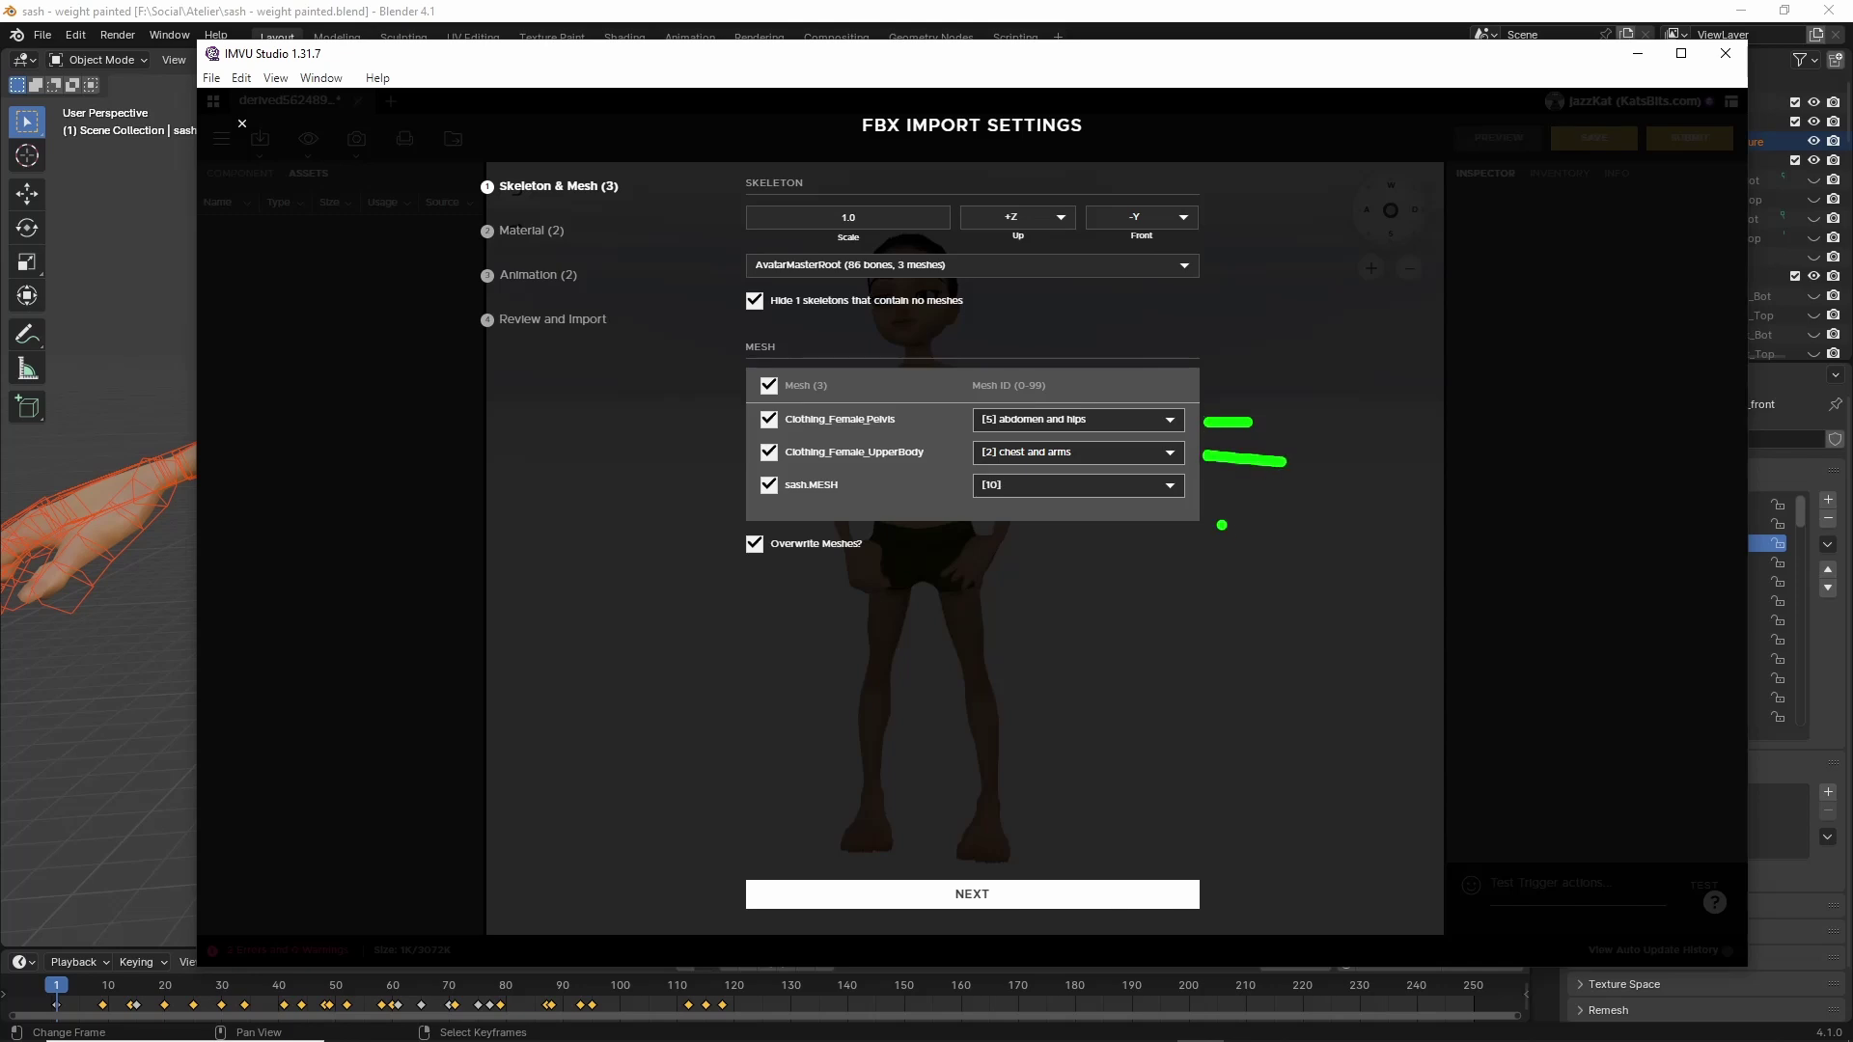
# Assign mesh ID 47 to sash.MESH in the skeleton and mesh import settings, and proceed to the materials.
pyautogui.click(1039, 484)
pyautogui.scroll(-10, 1046, 554)
pyautogui.click(1022, 511)
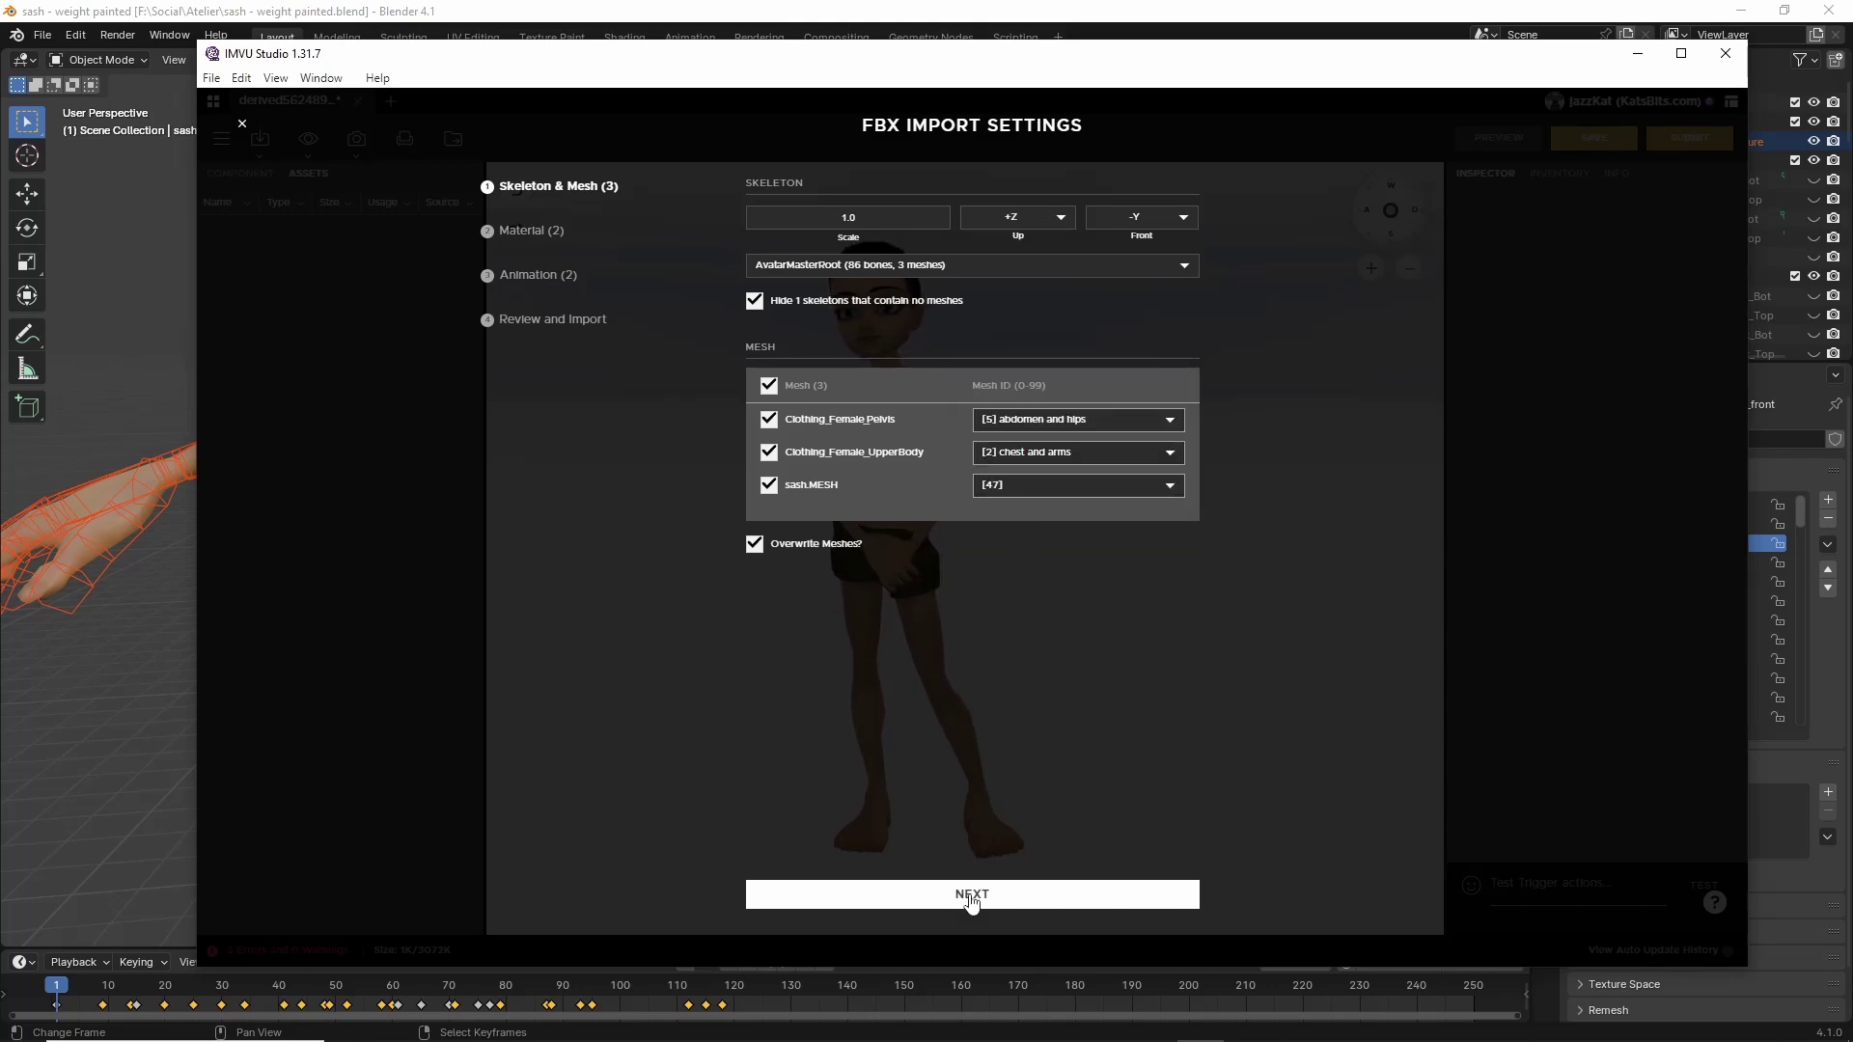
pyautogui.click(972, 900)
# Keep both materials, exclude all animations from the FBX import, and import the reviewed assets.
pyautogui.moveTo(1118, 275)
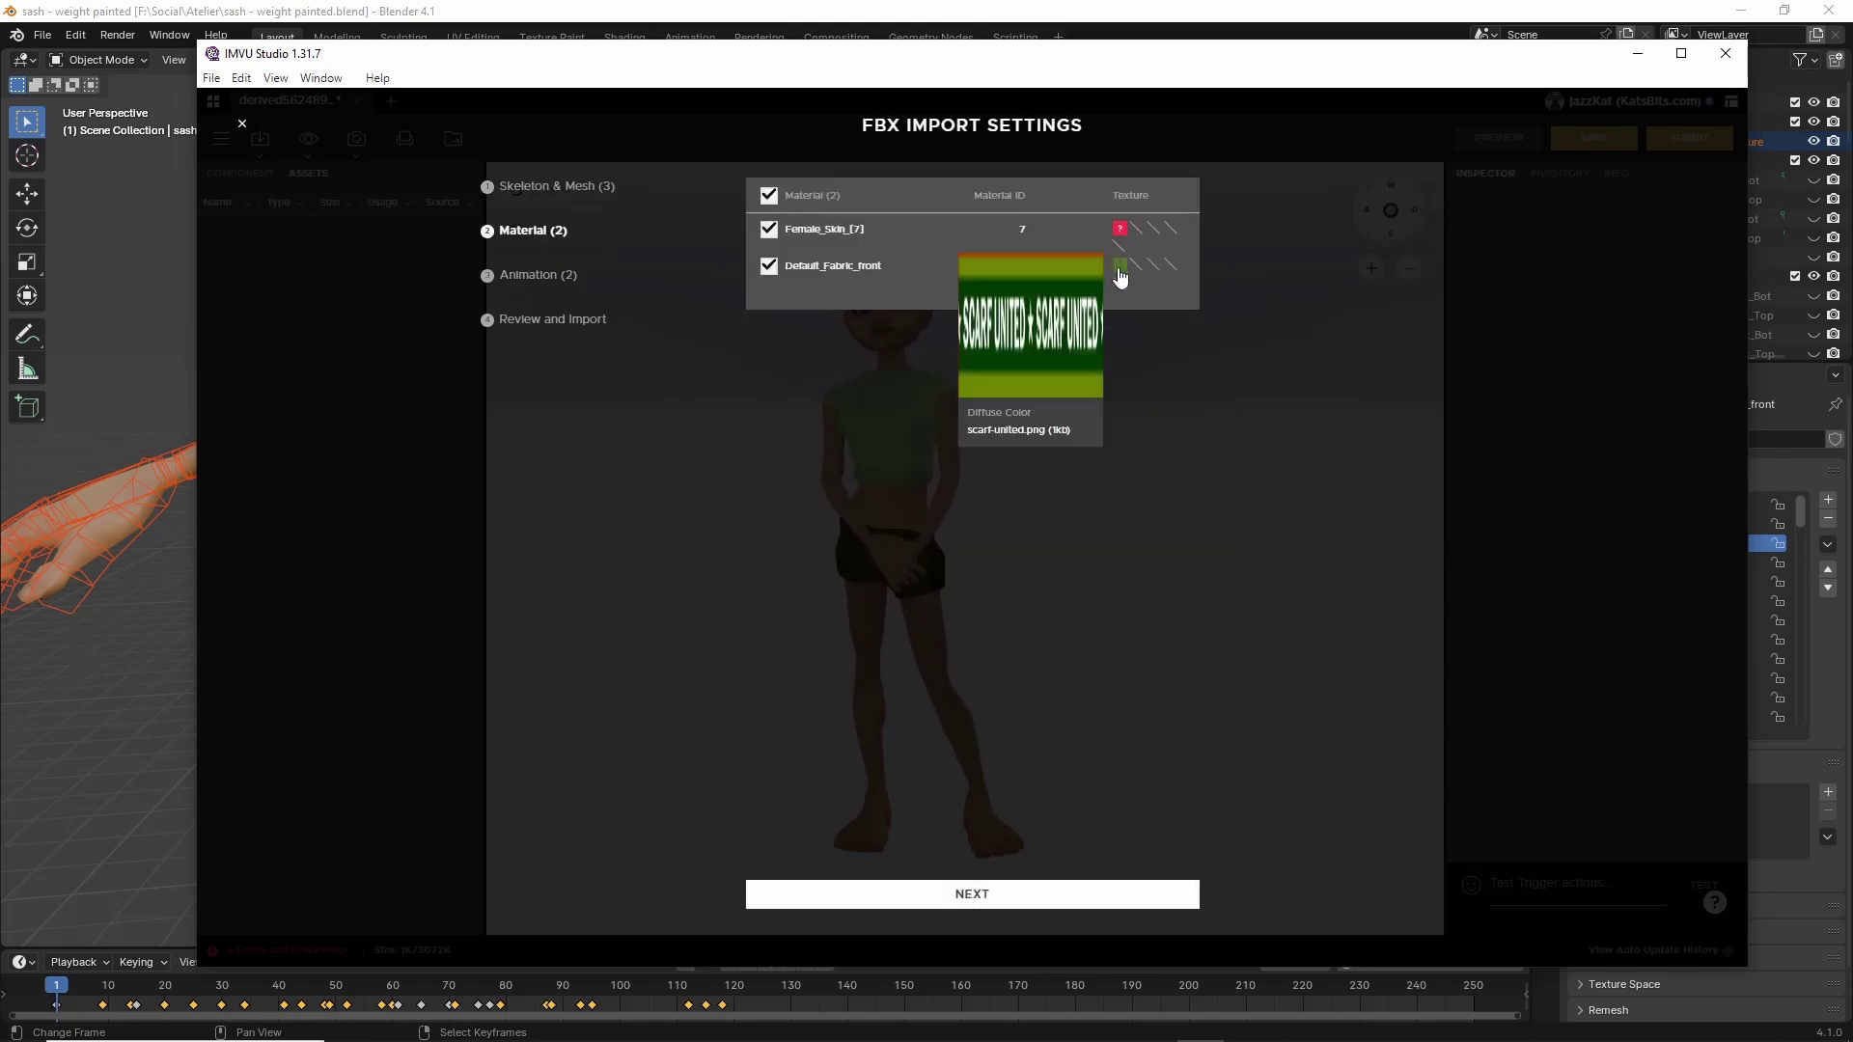
pyautogui.click(970, 895)
pyautogui.click(769, 196)
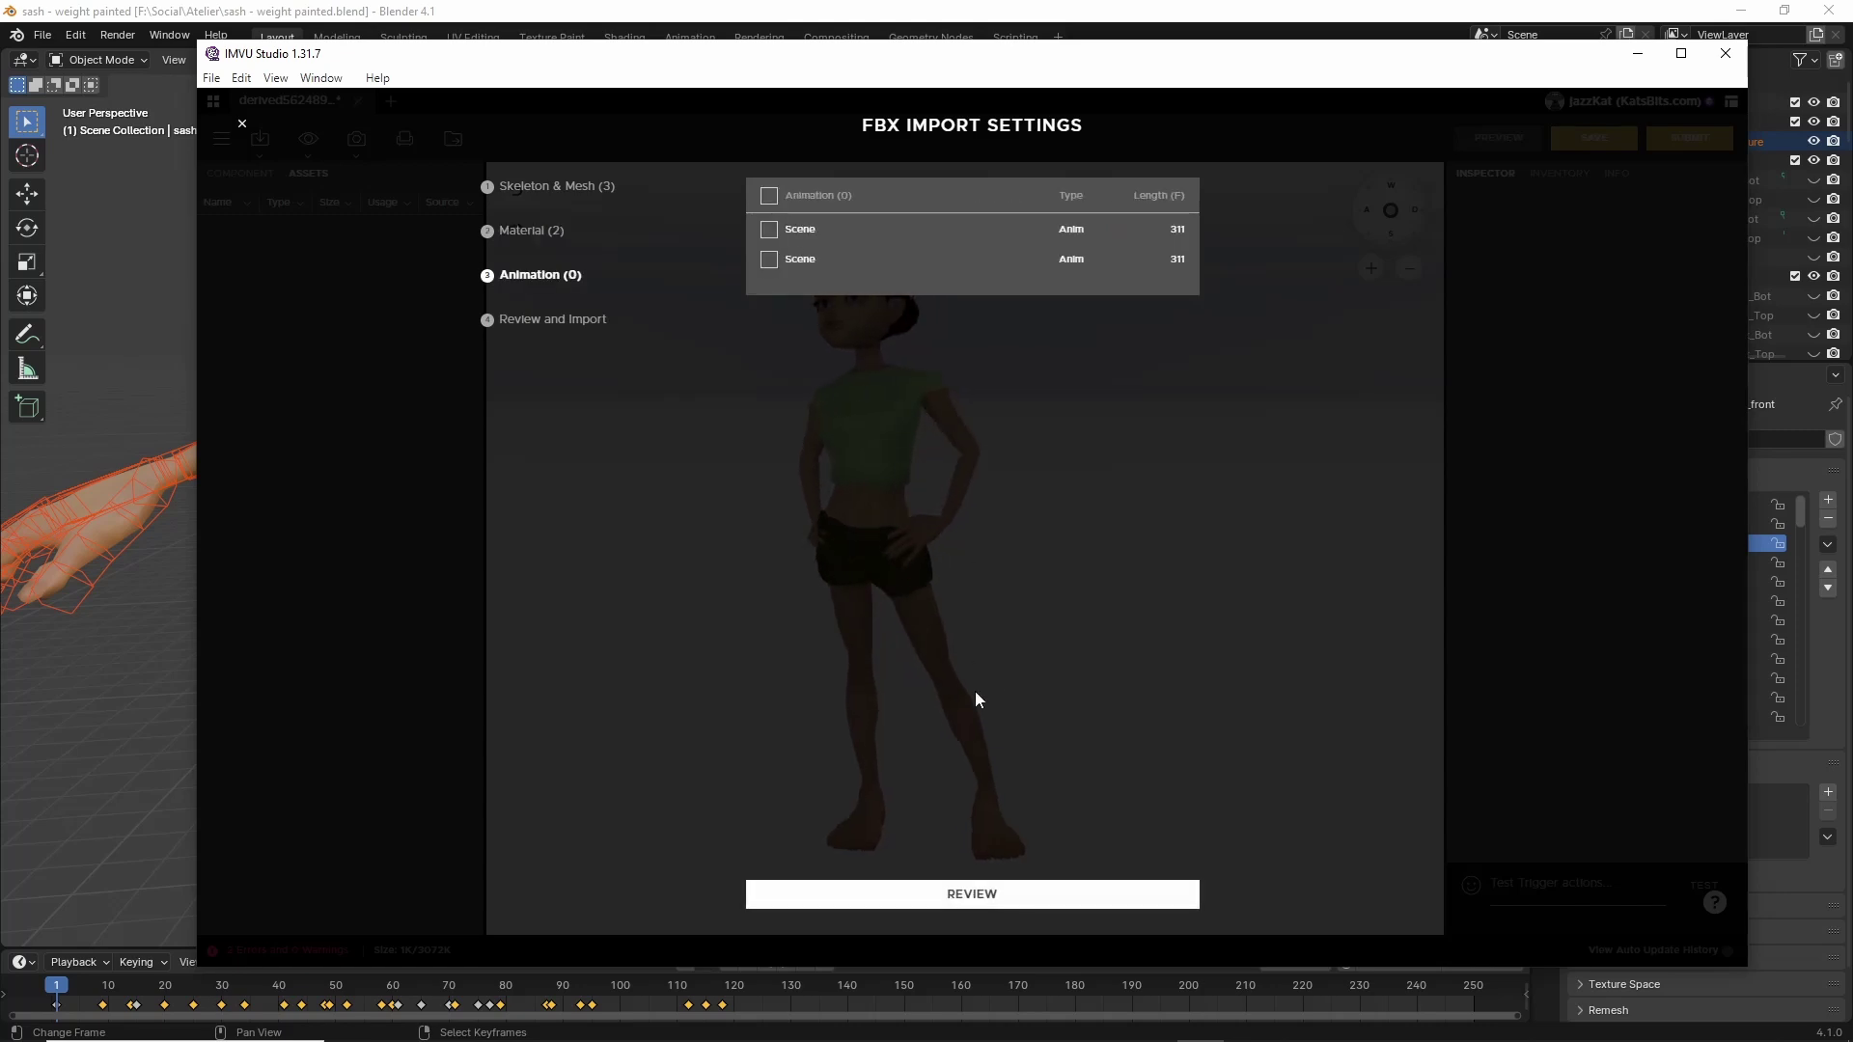
pyautogui.click(995, 894)
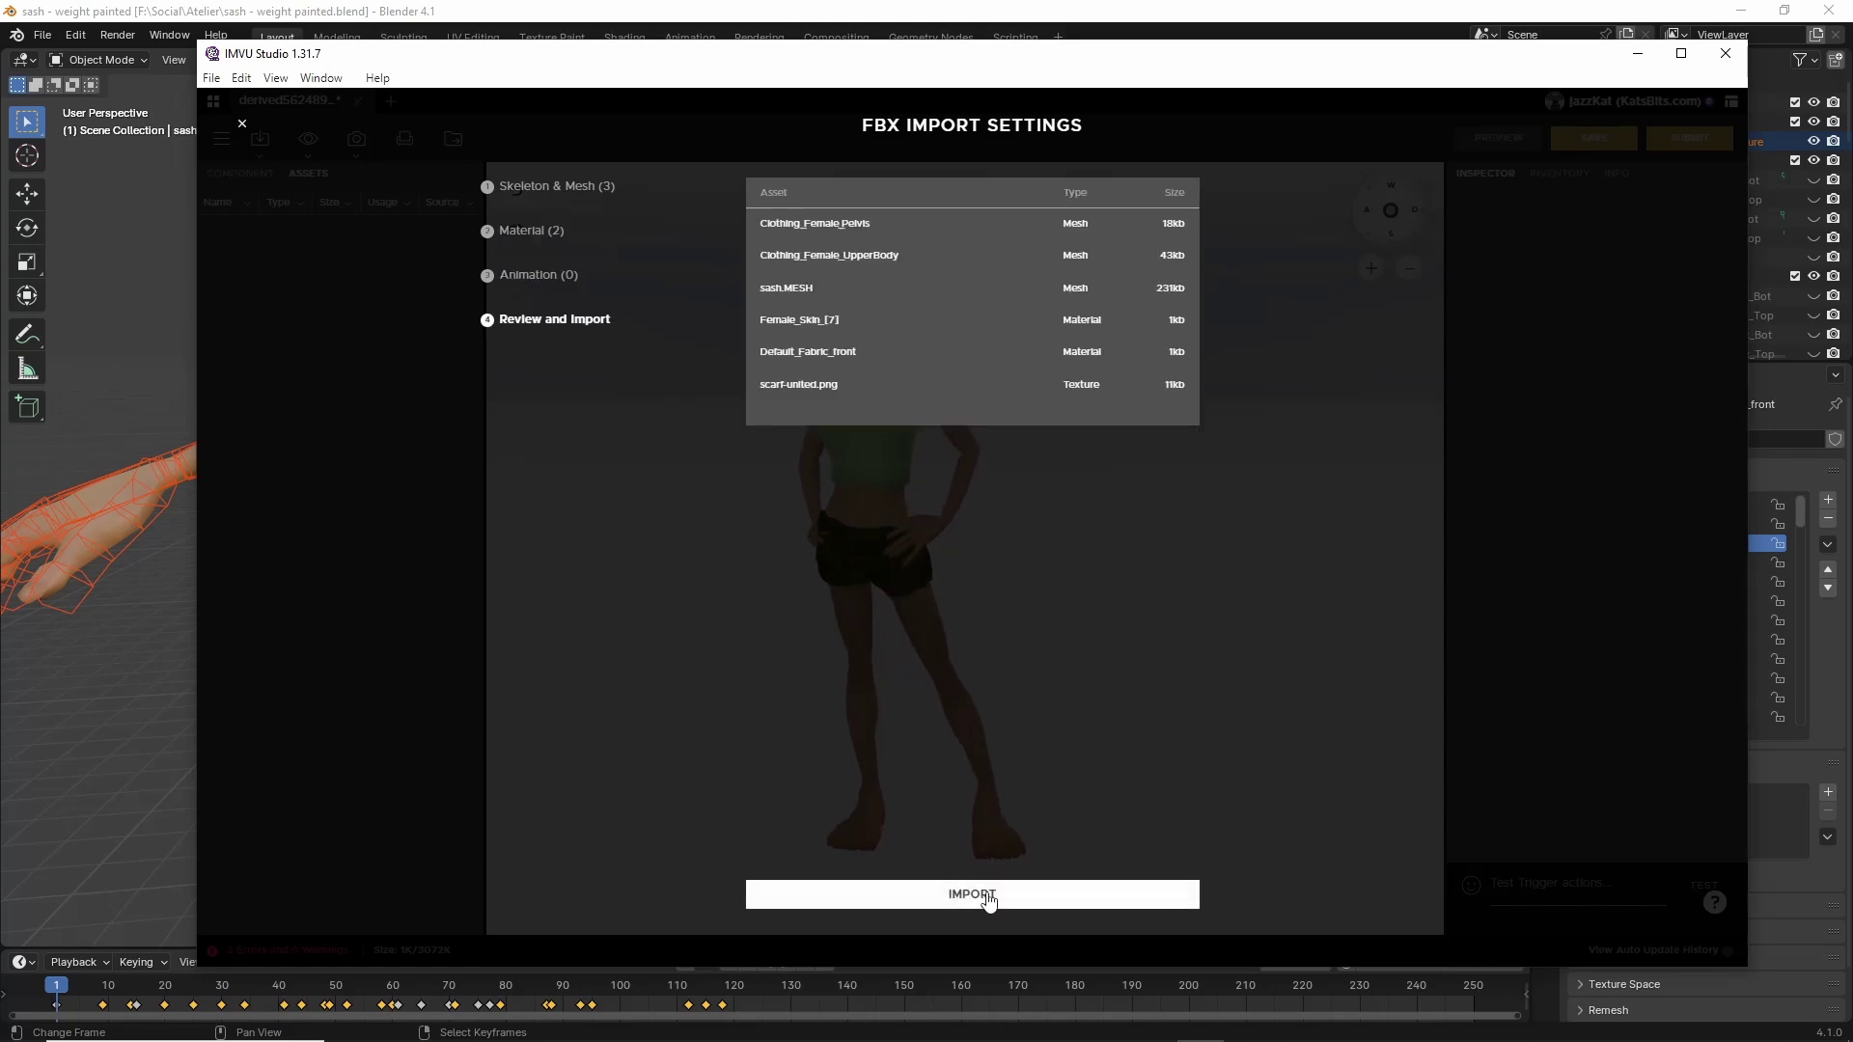
pyautogui.click(973, 896)
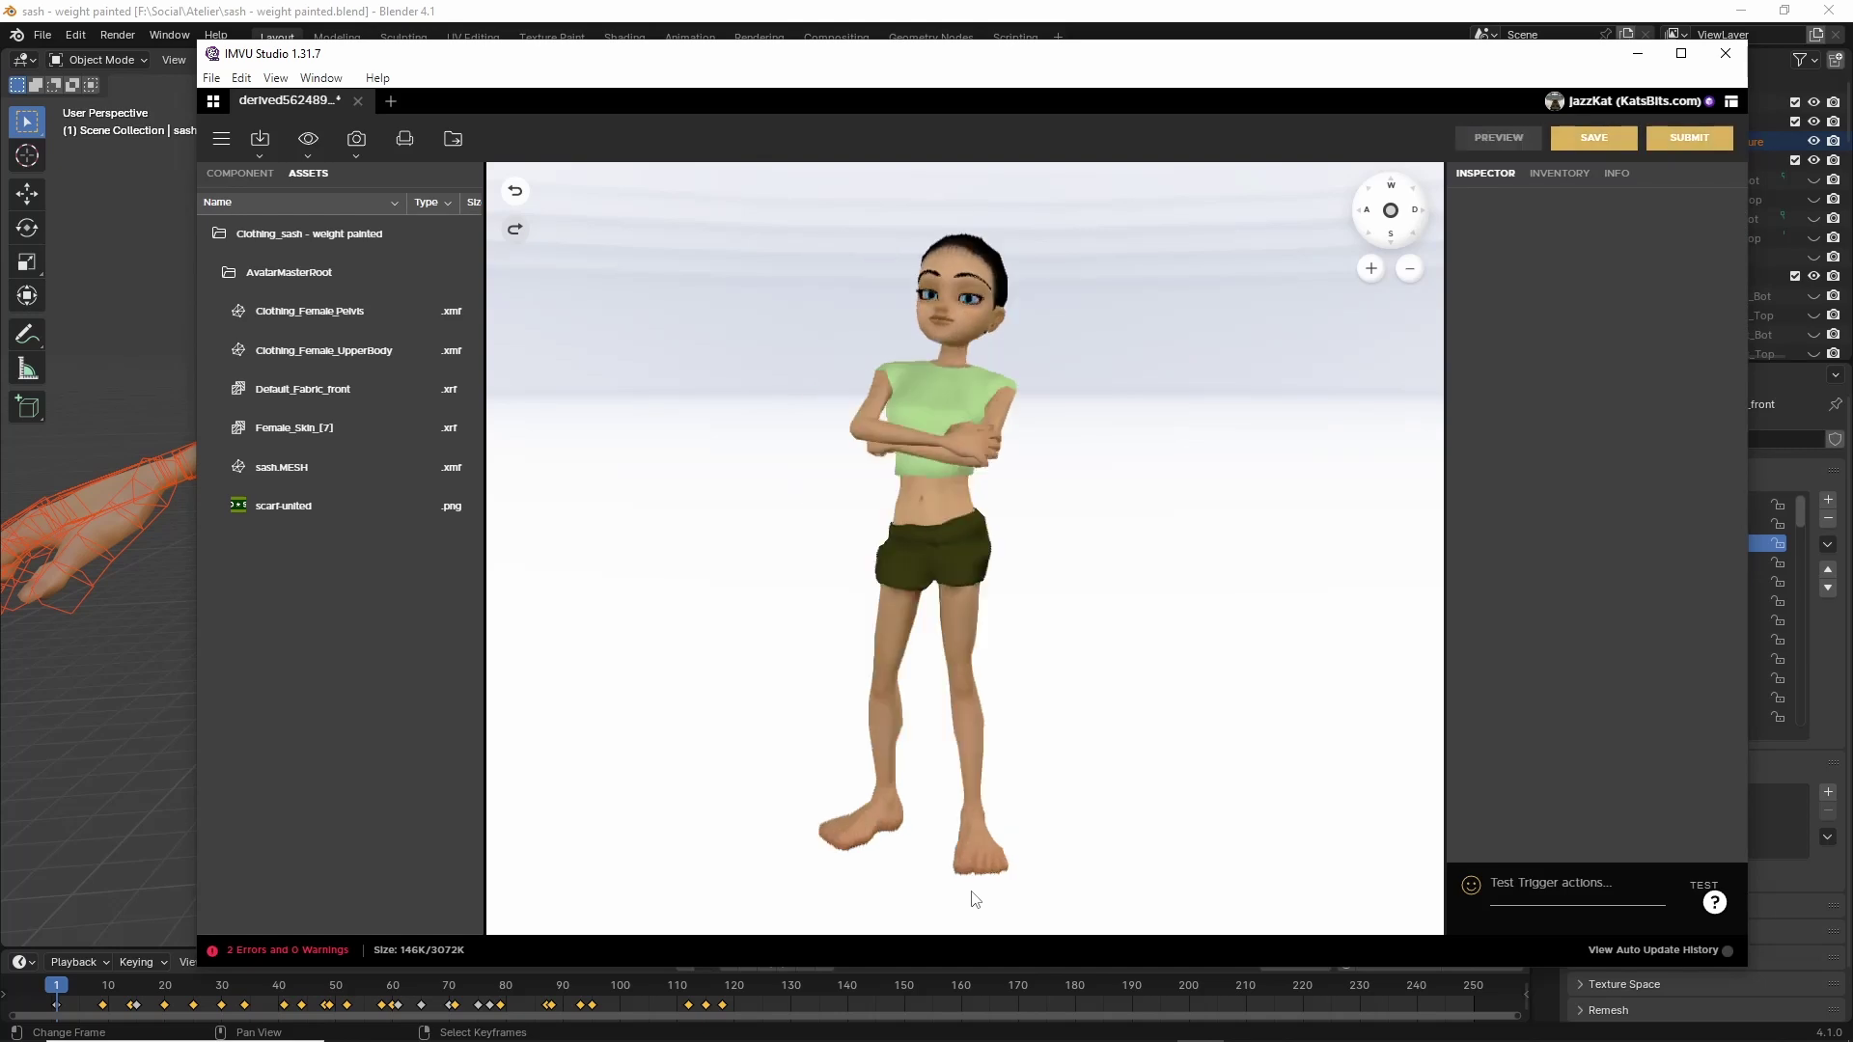
# Inspect the imported sash on the avatar up close from different angles, and open the viewport display options.
pyautogui.moveTo(744, 723)
pyautogui.mouseDown()
pyautogui.moveTo(924, 726)
pyautogui.moveTo(731, 724)
pyautogui.mouseUp()
pyautogui.scroll(4, 718, 656)
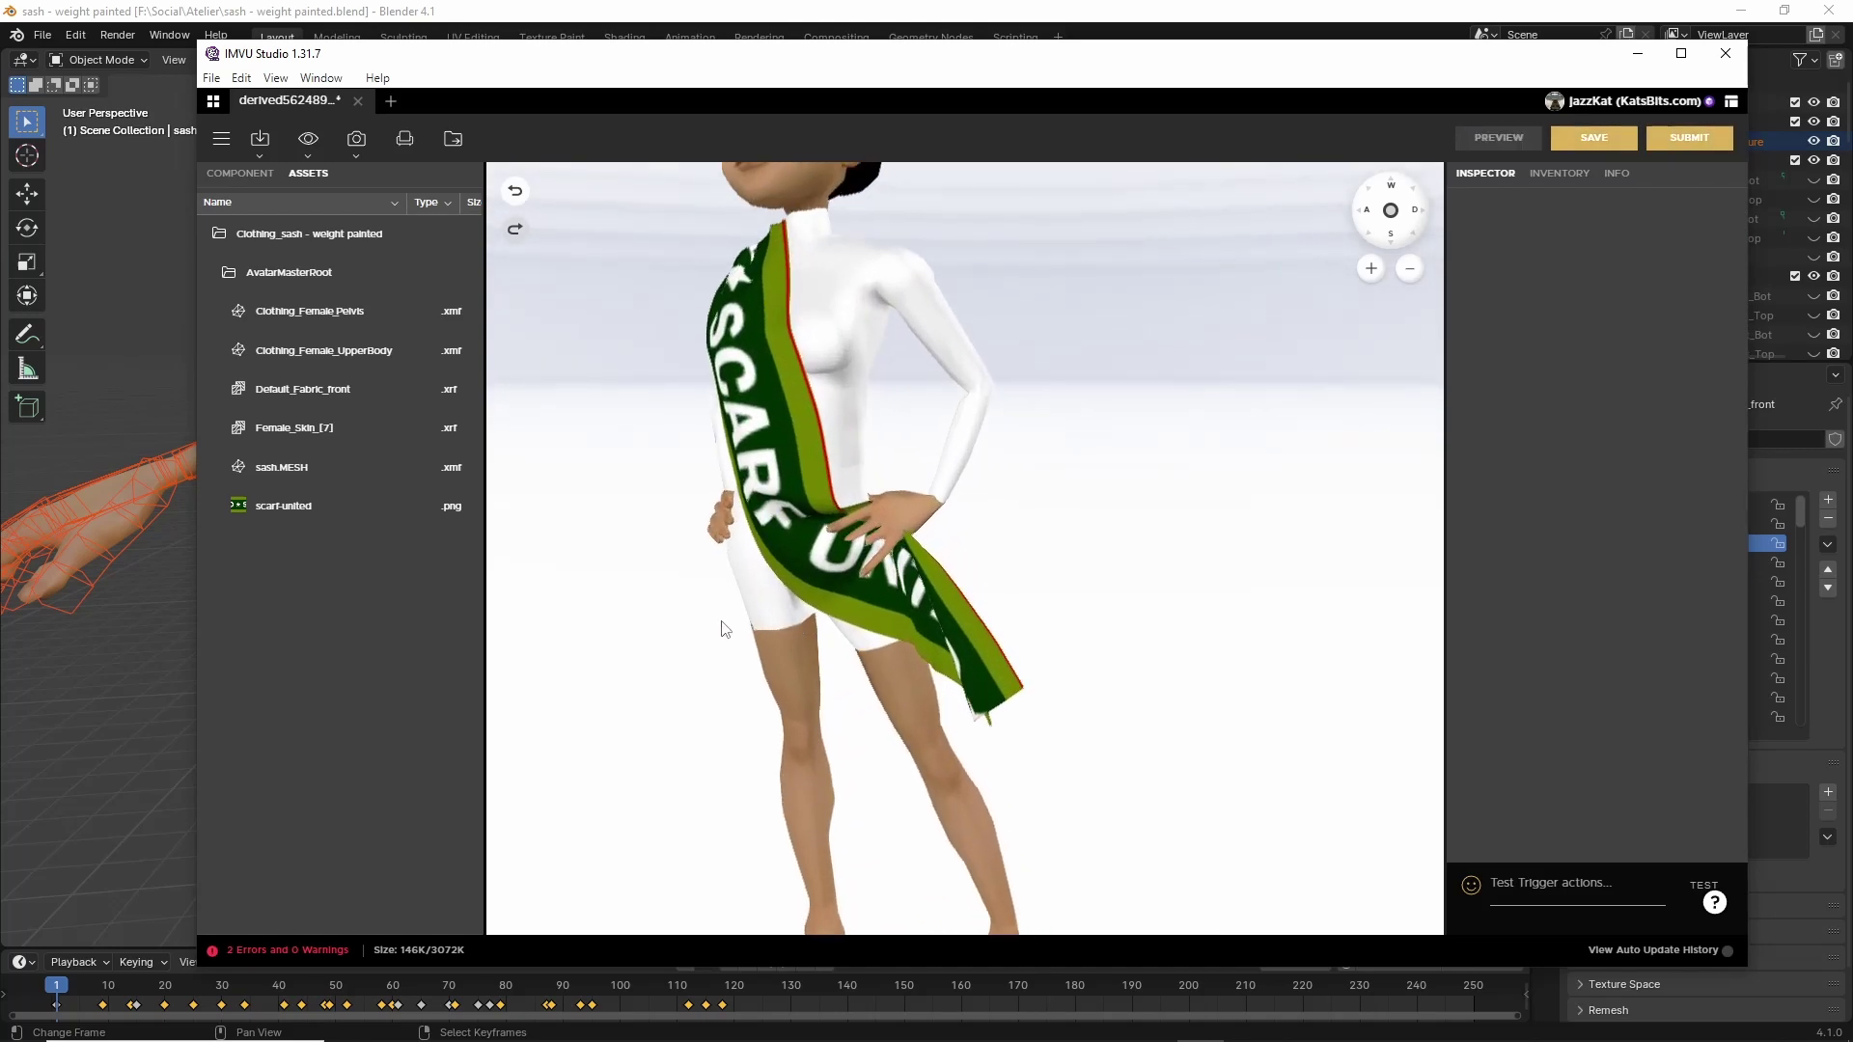
pyautogui.moveTo(721, 621); pyautogui.dragTo(780, 699, button='right')
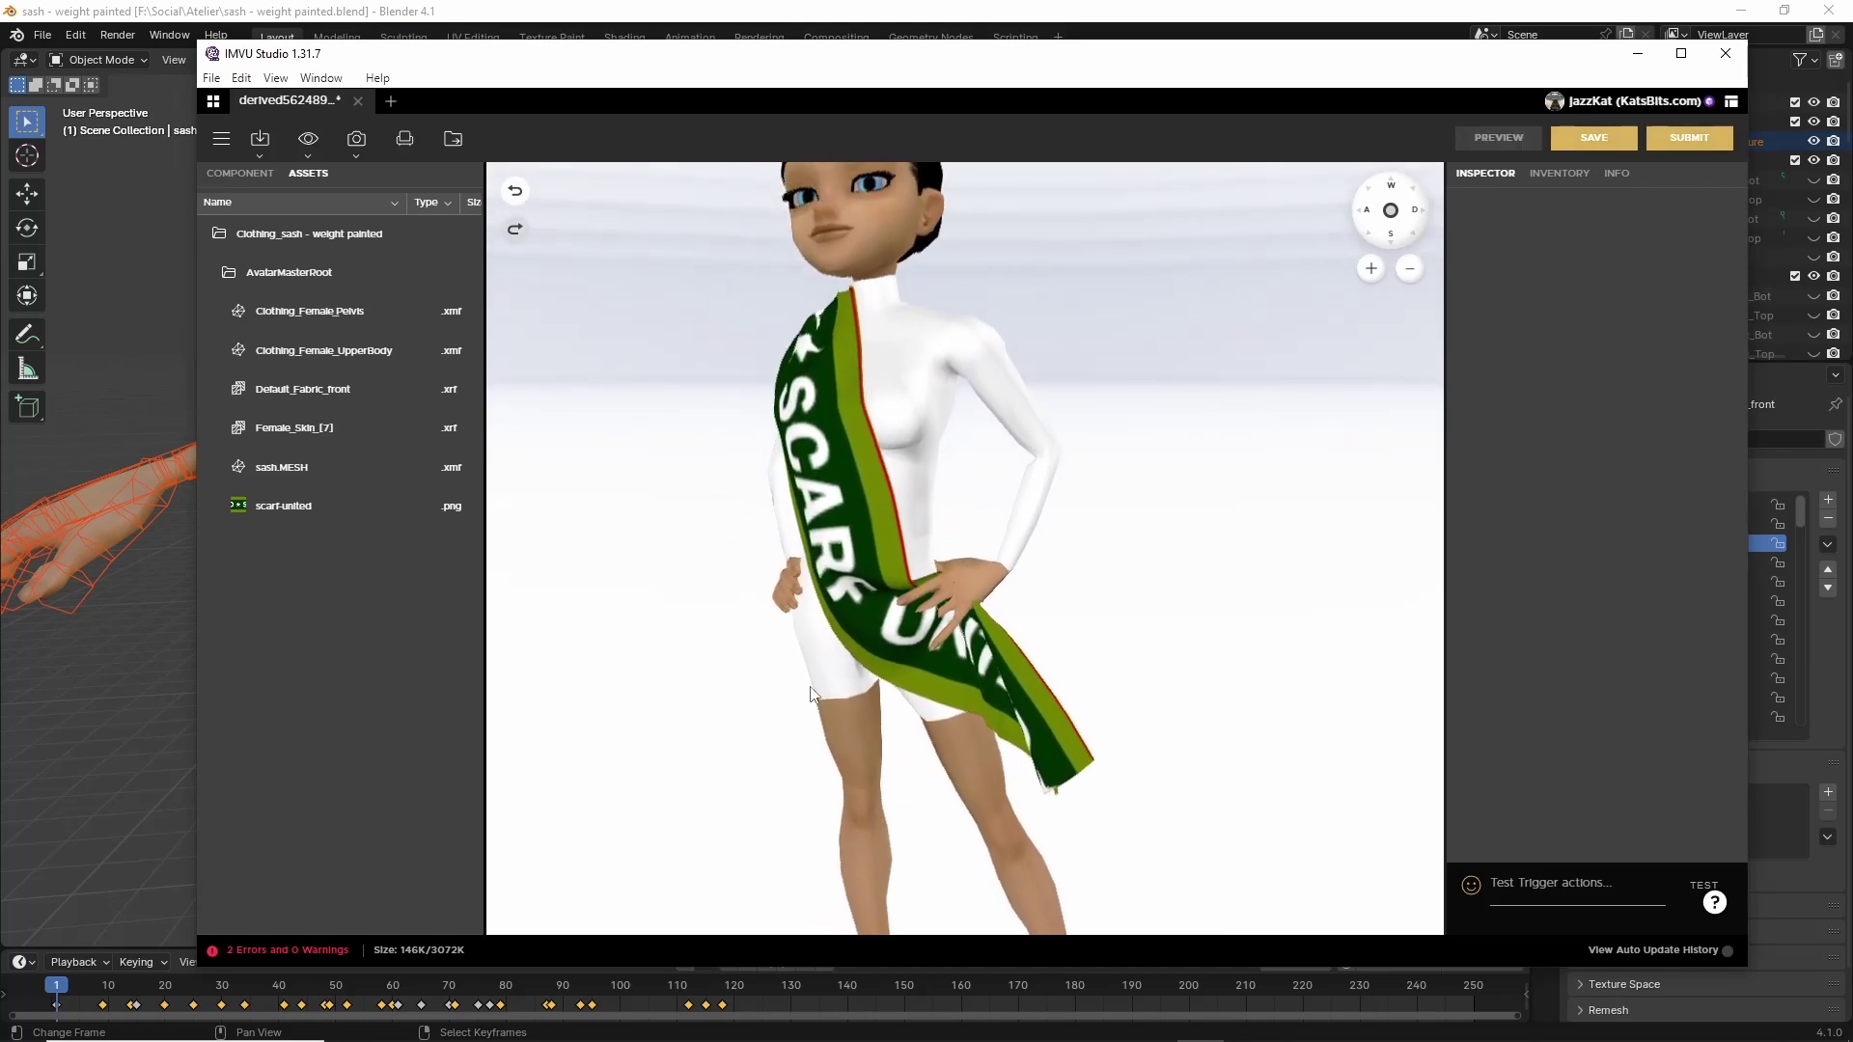
pyautogui.moveTo(780, 699); pyautogui.dragTo(781, 514)
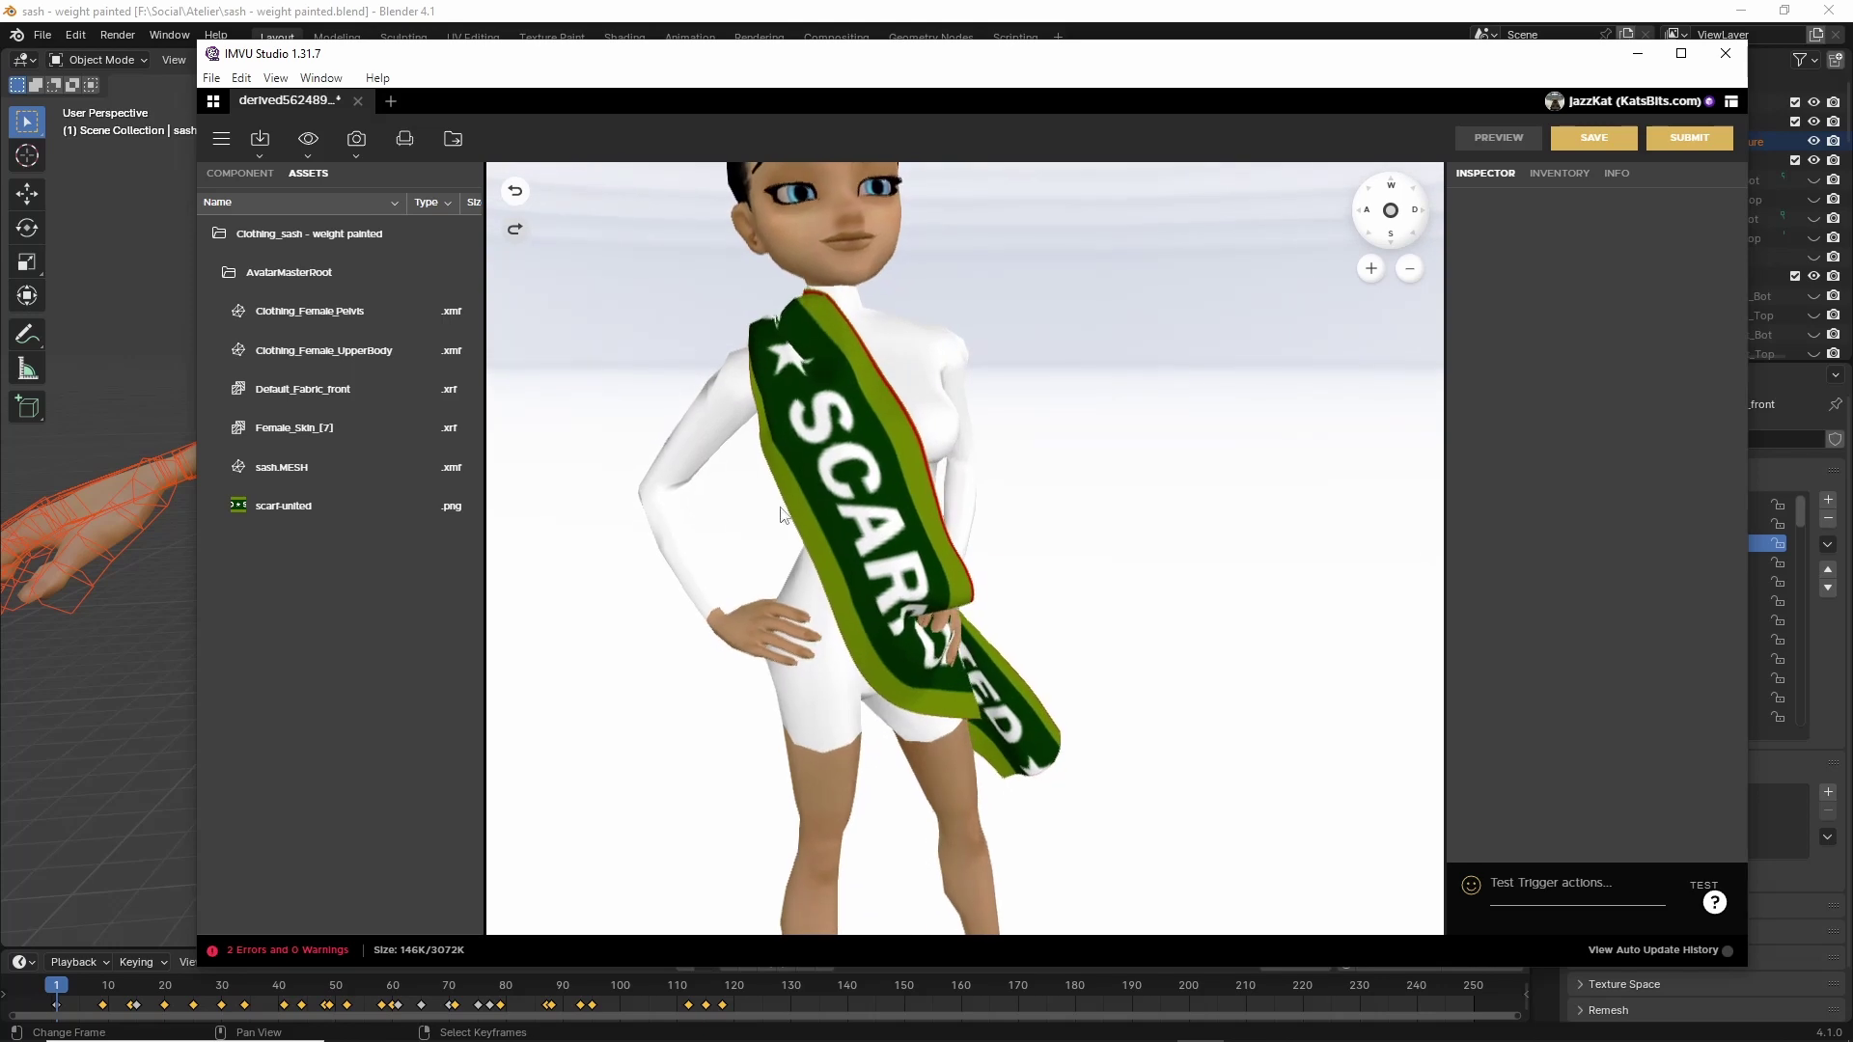
pyautogui.click(318, 142)
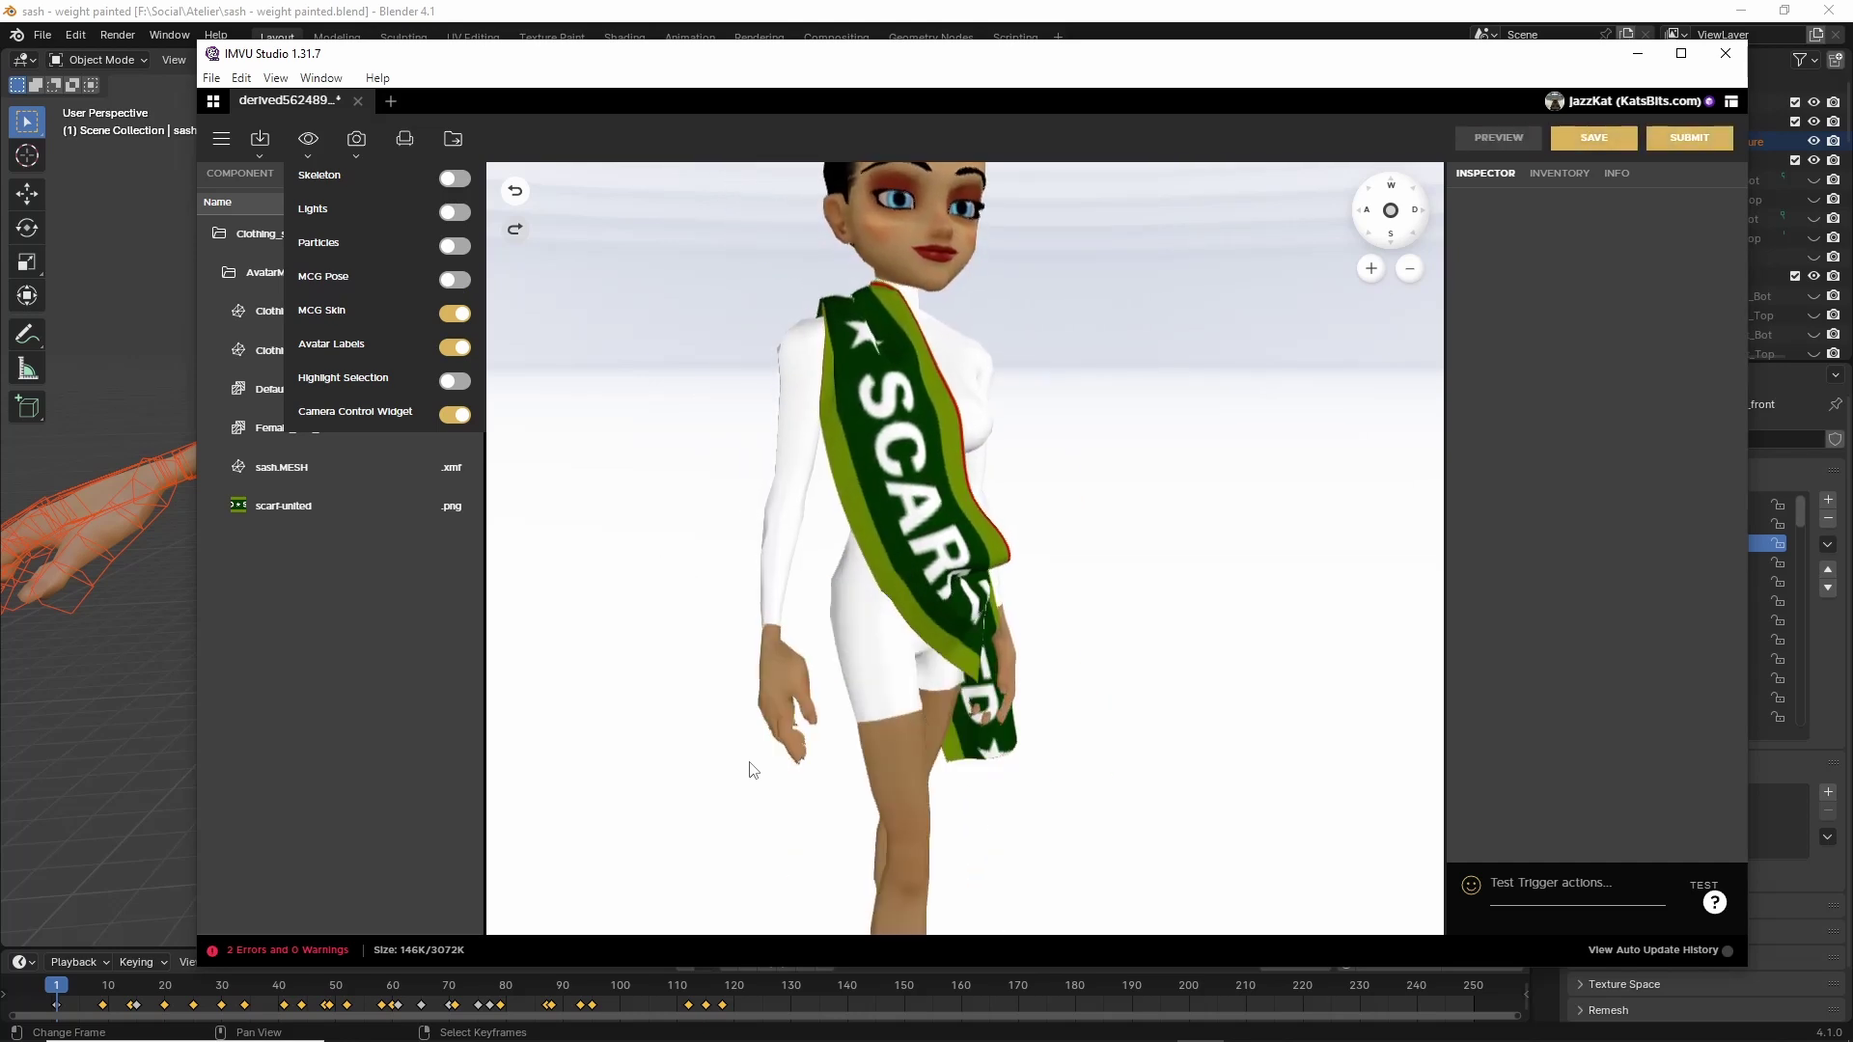
# Assign the avatar's Female01_Anime01 body skin image as the diffuse texture of the Female_Skin_[7] material.
pyautogui.click(231, 173)
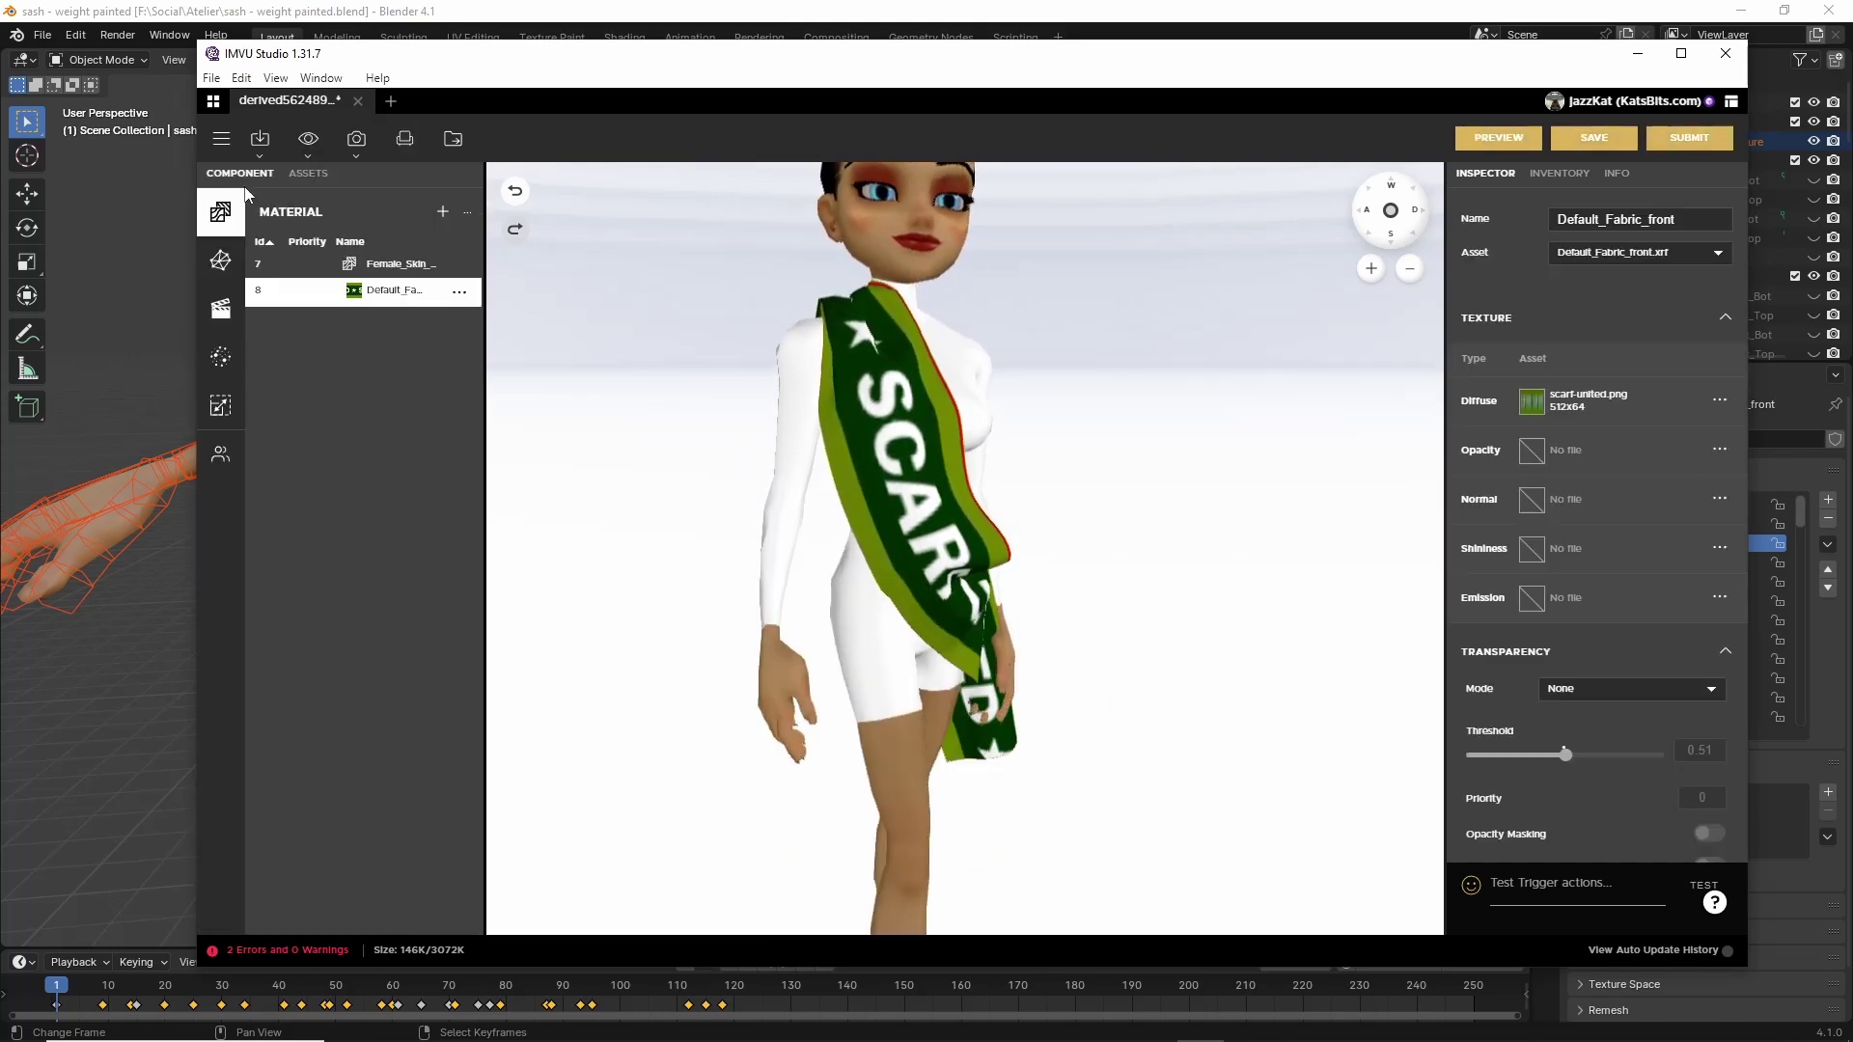
pyautogui.click(387, 269)
pyautogui.click(1532, 403)
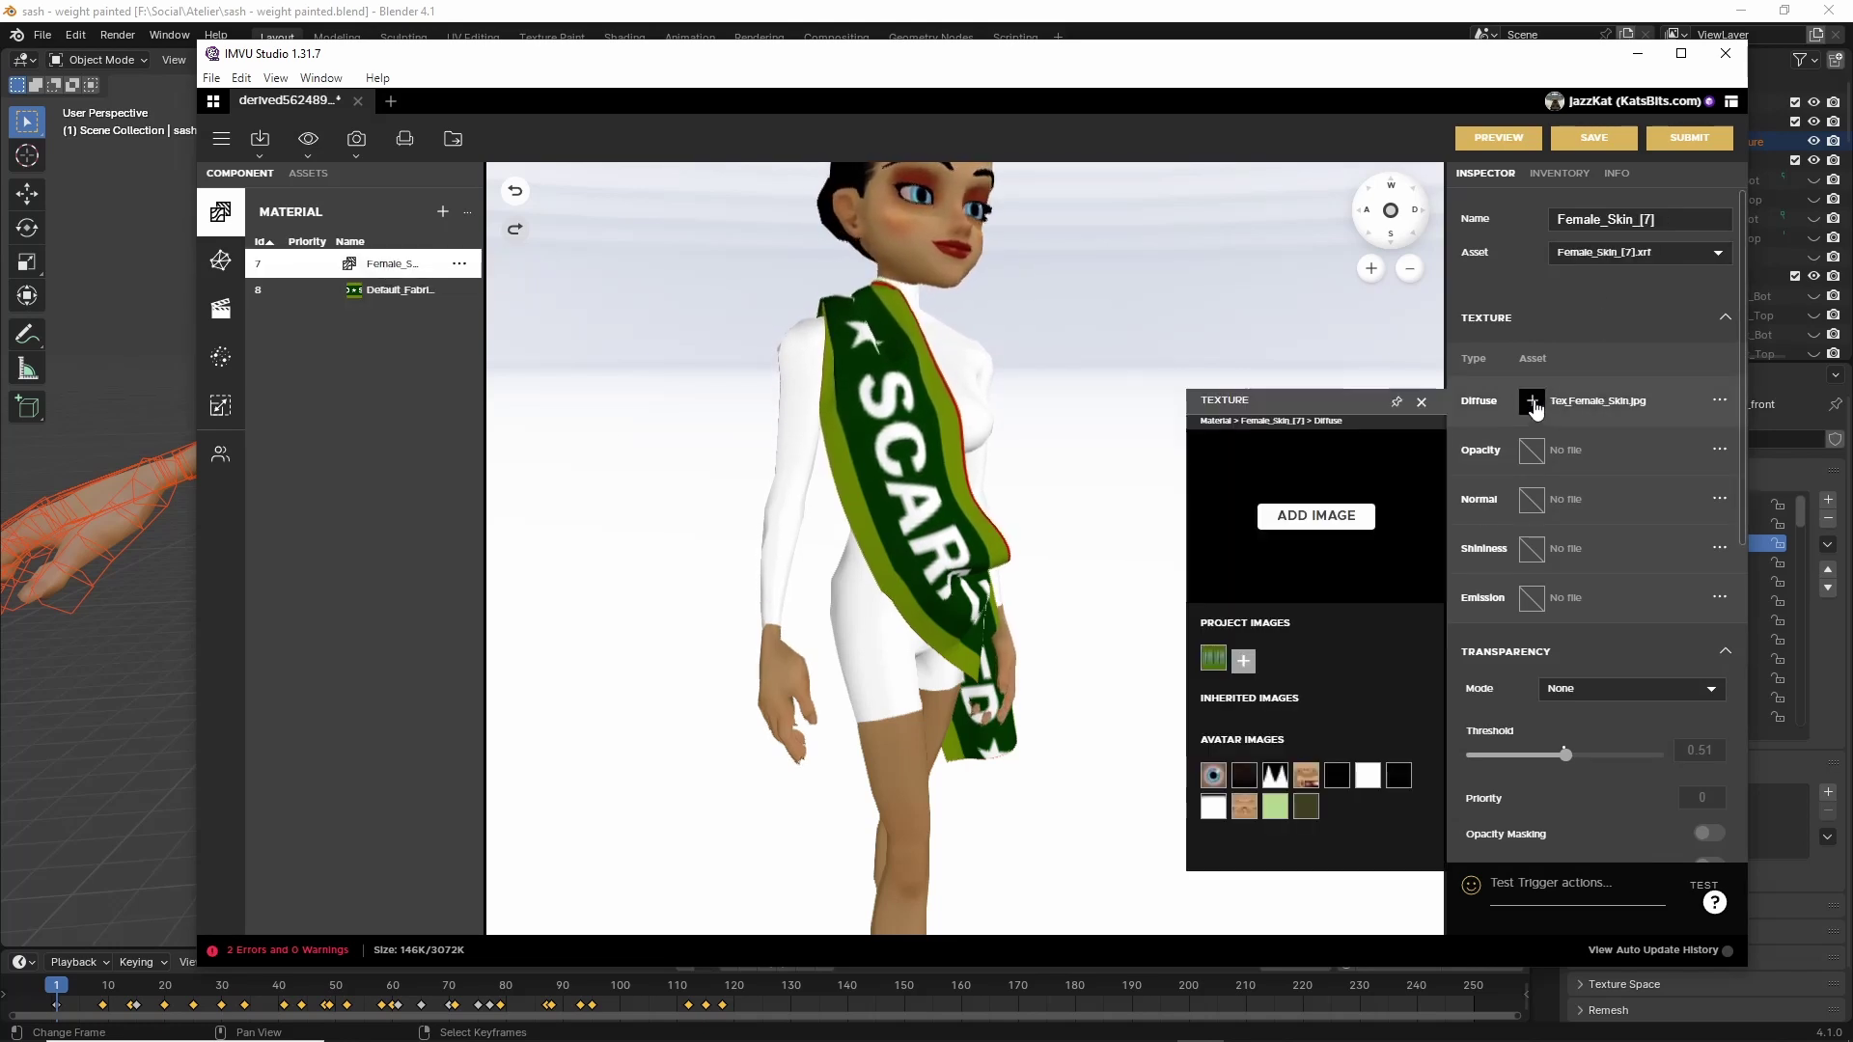
pyautogui.click(1244, 806)
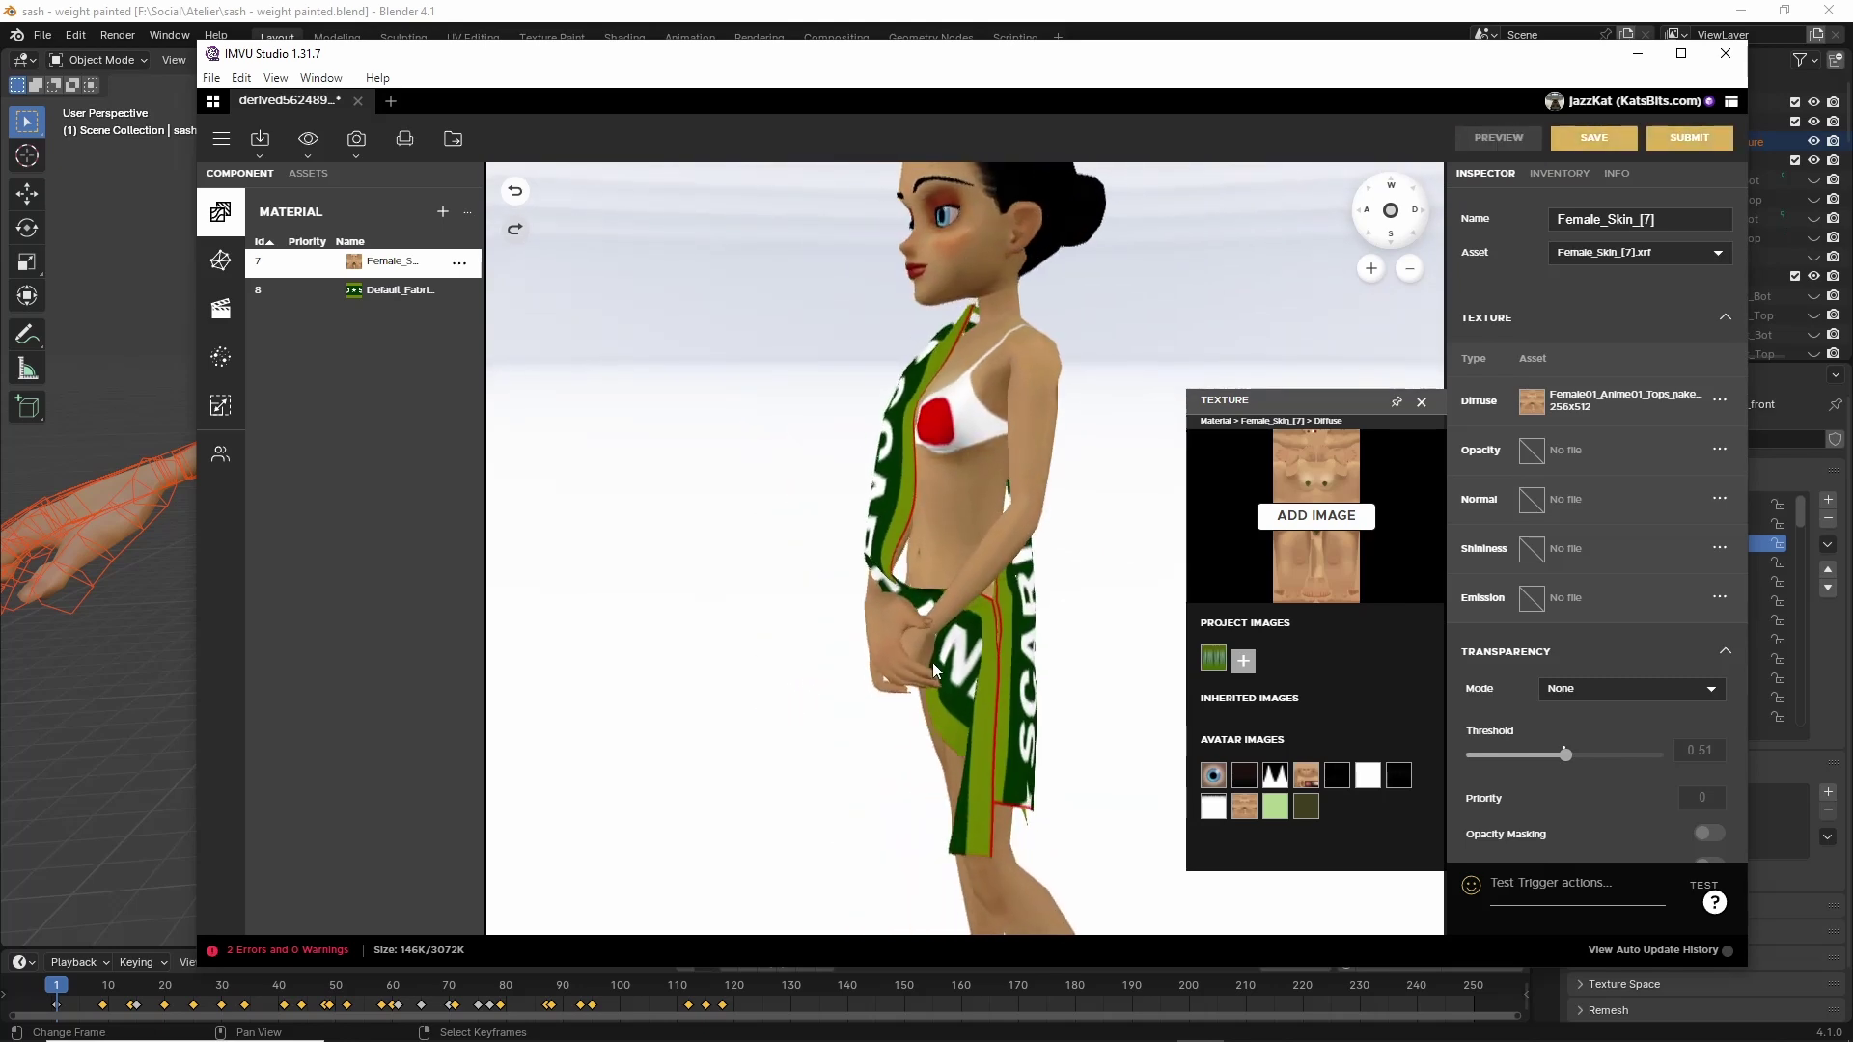
pyautogui.click(917, 666)
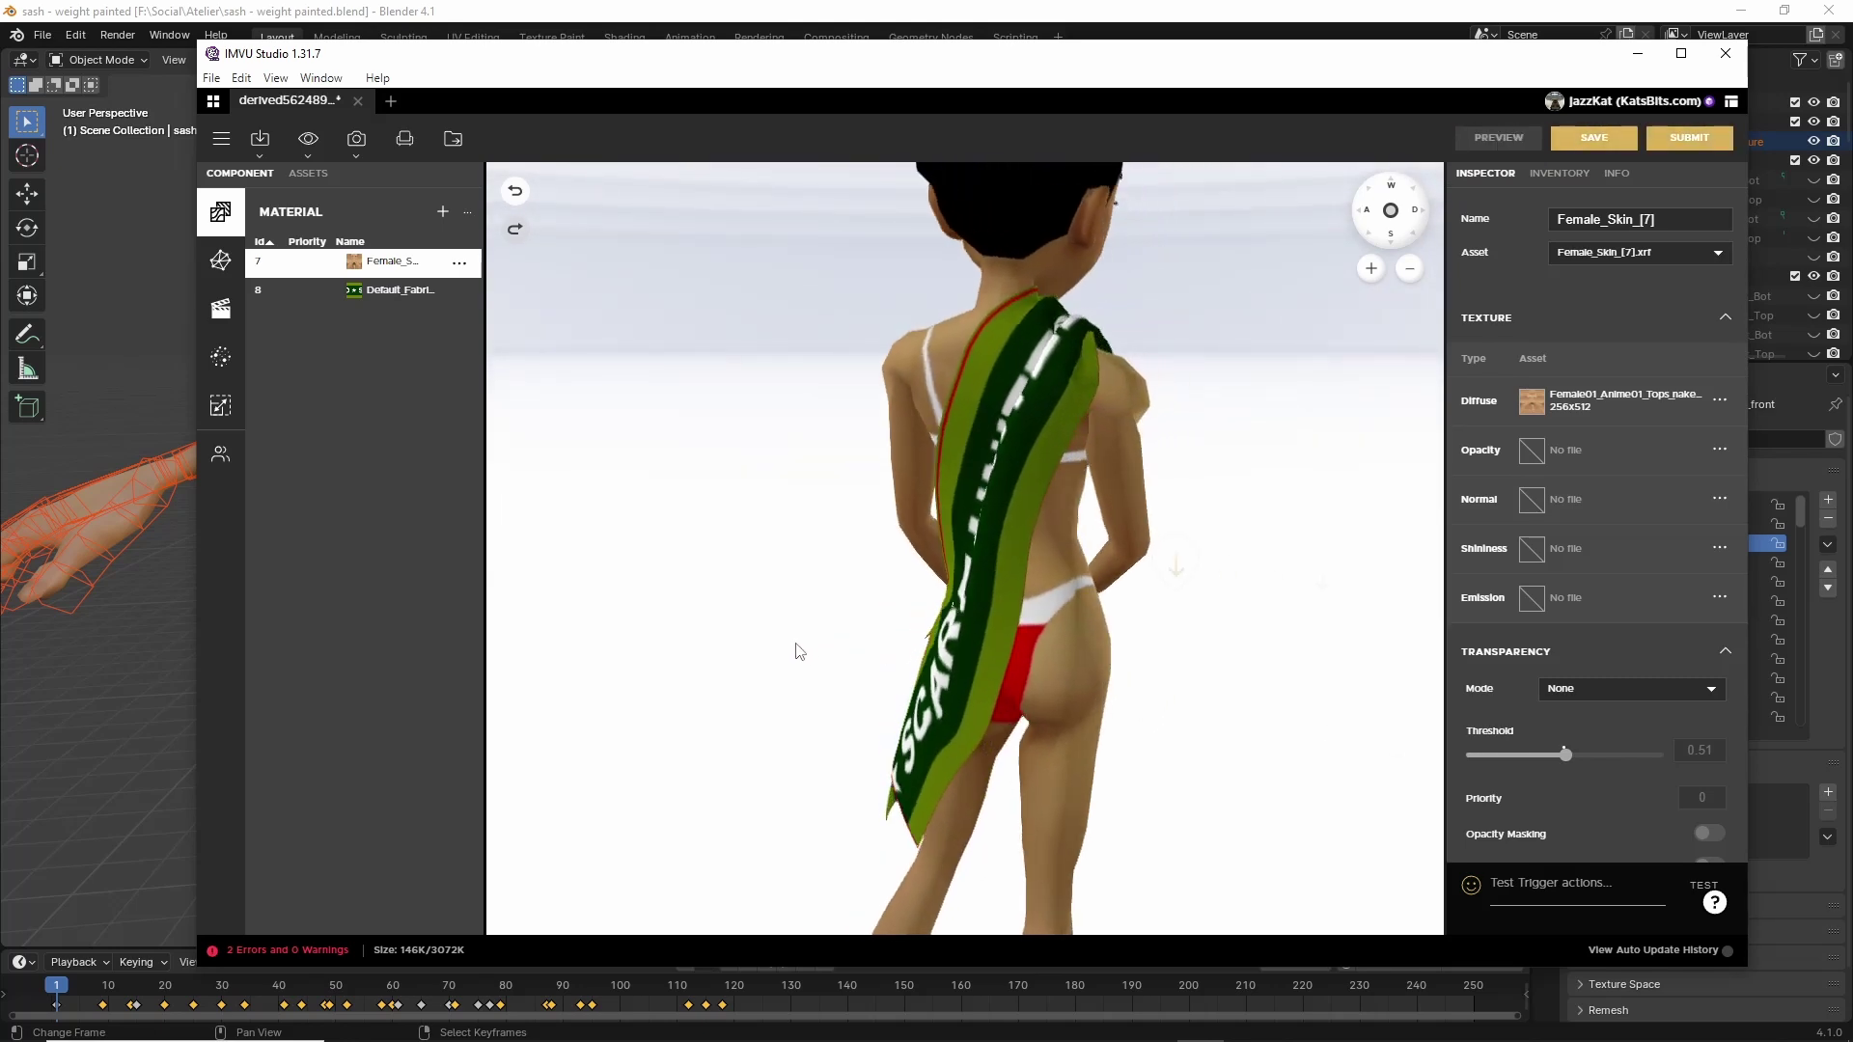
# Check how the sash follows the avatar's poses from front and back, and examine it up close in Blender.
pyautogui.moveTo(796, 645); pyautogui.dragTo(605, 634)
pyautogui.scroll(4, 845, 626)
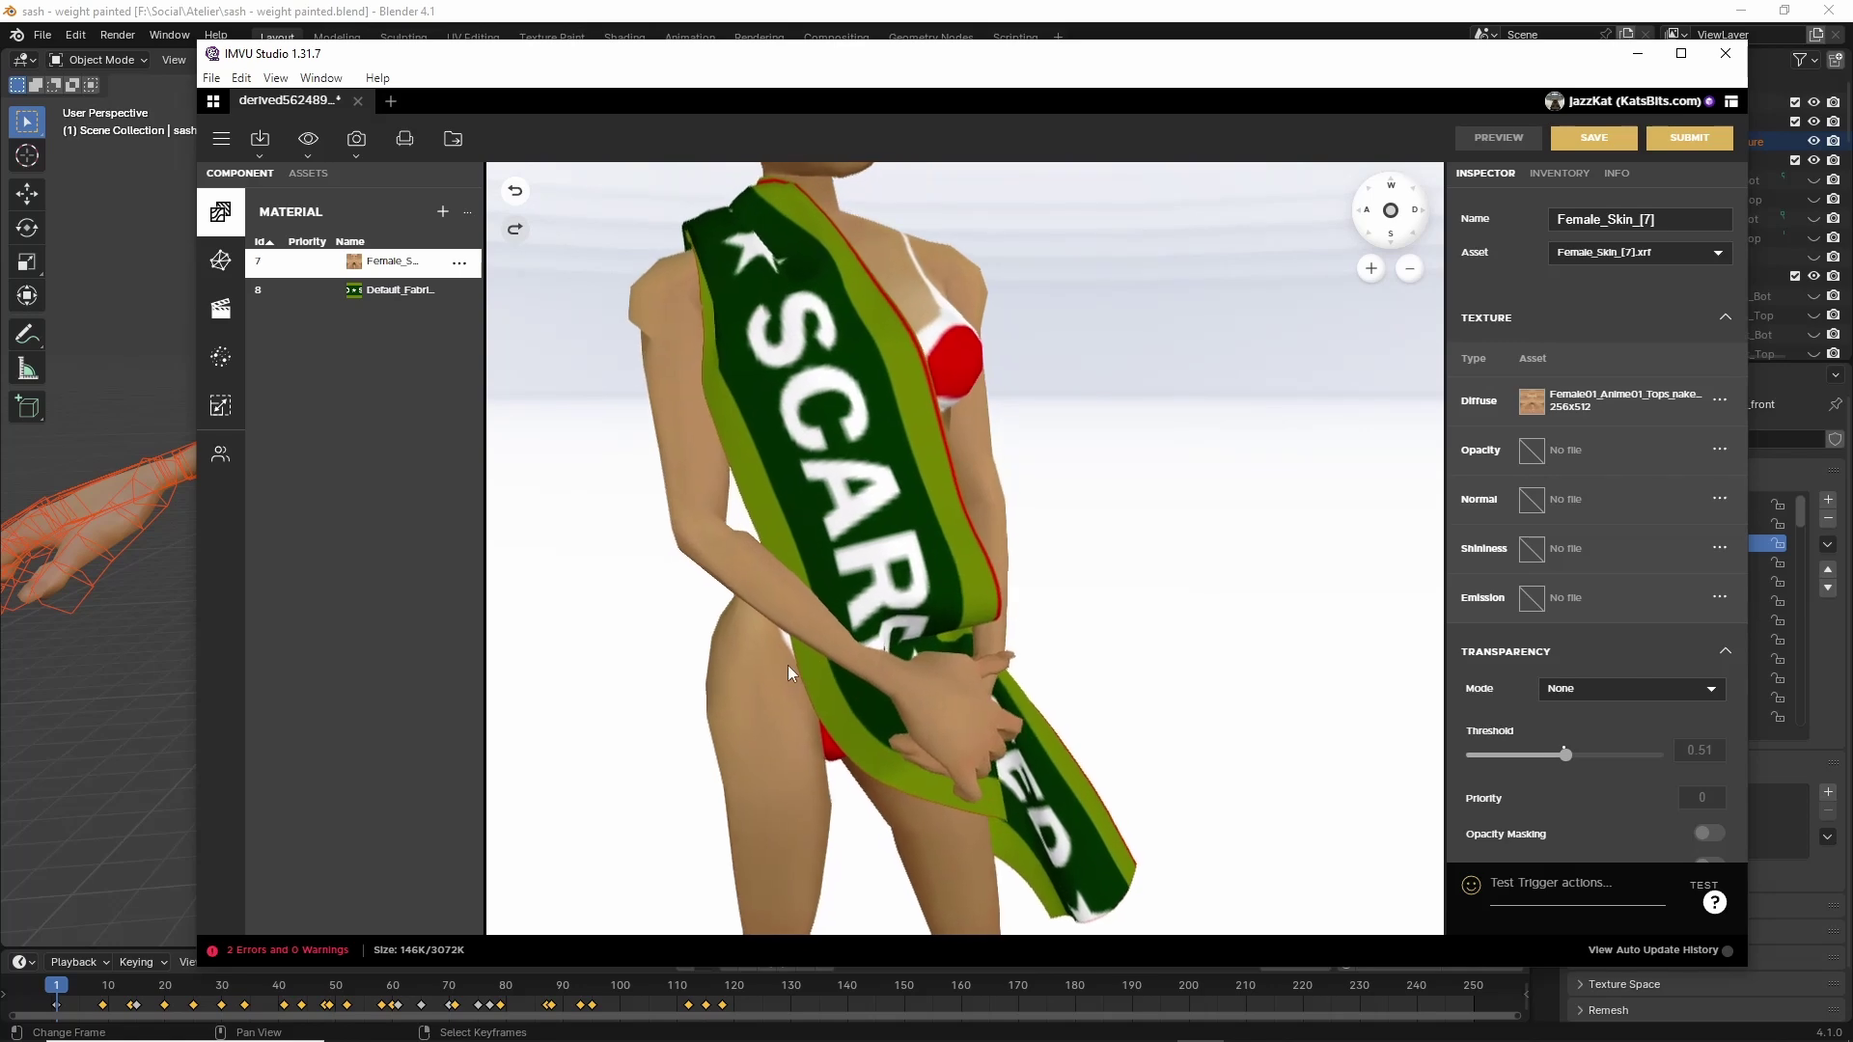
pyautogui.moveTo(787, 664); pyautogui.dragTo(848, 633)
pyautogui.scroll(-2, 980, 642)
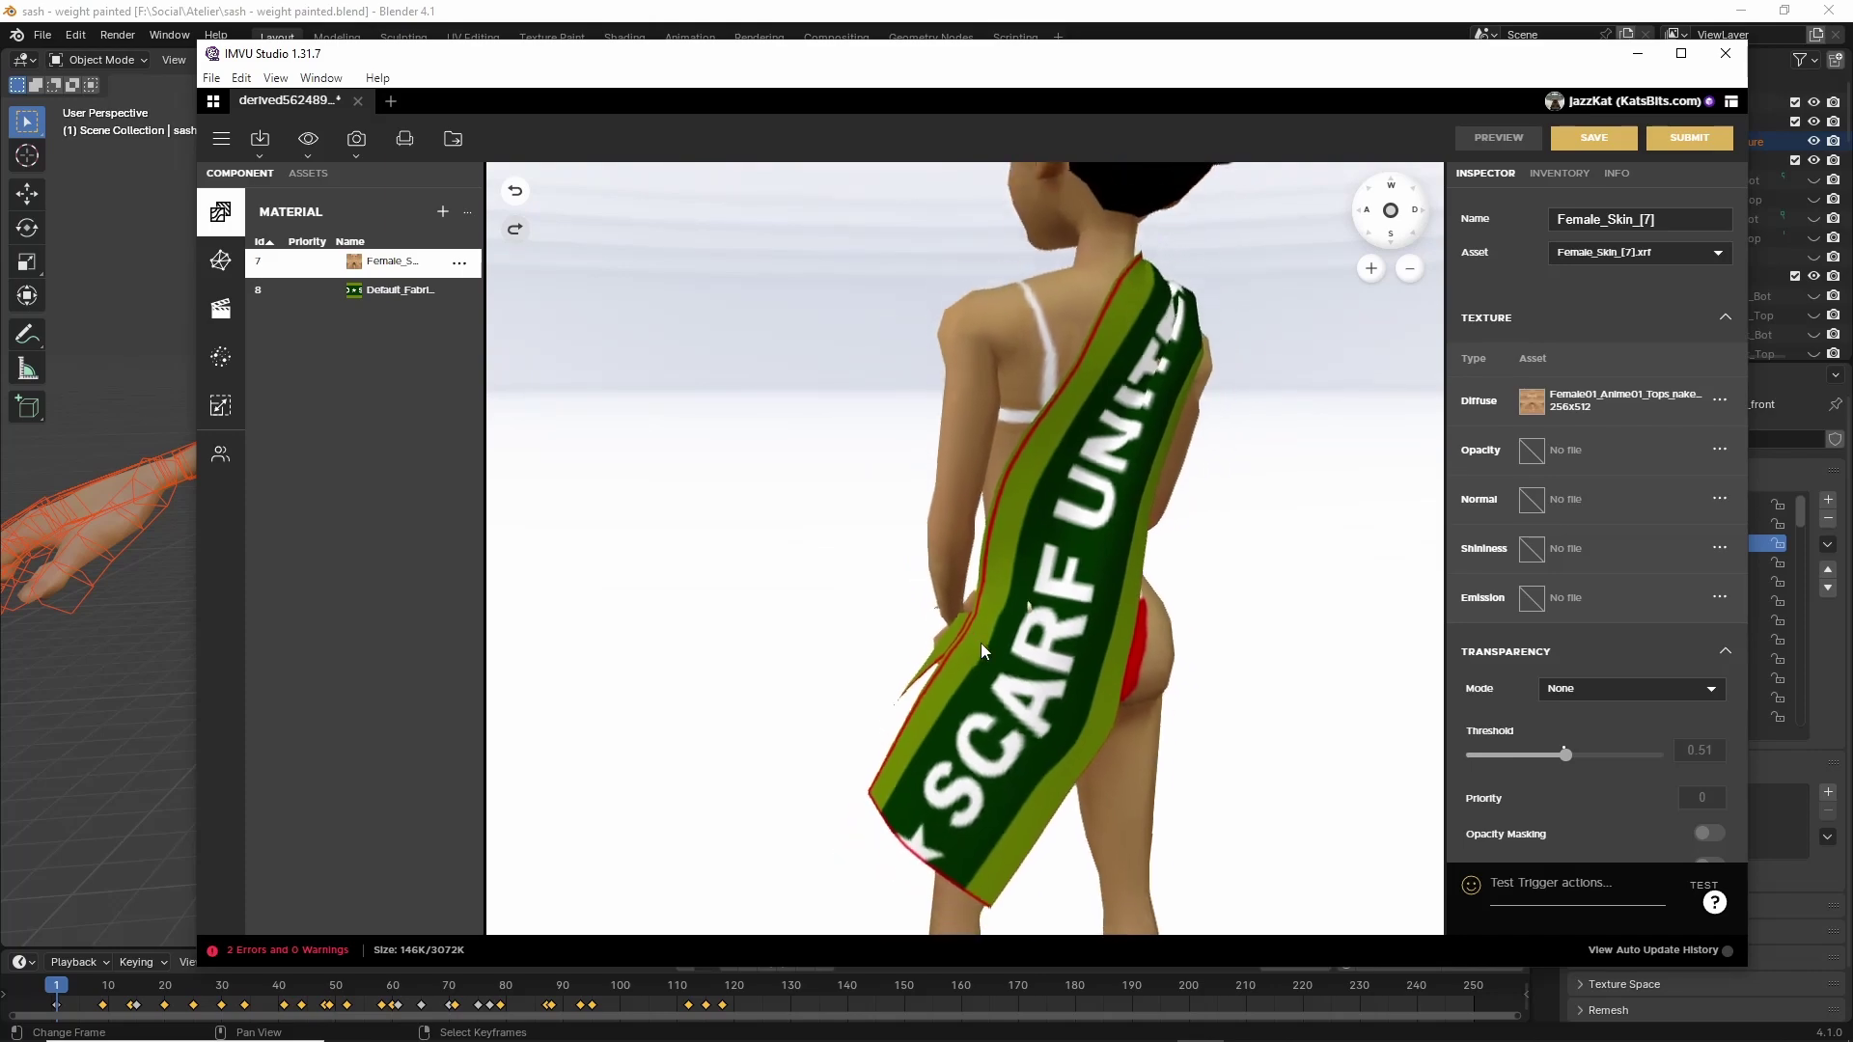
pyautogui.moveTo(981, 635); pyautogui.dragTo(1291, 649)
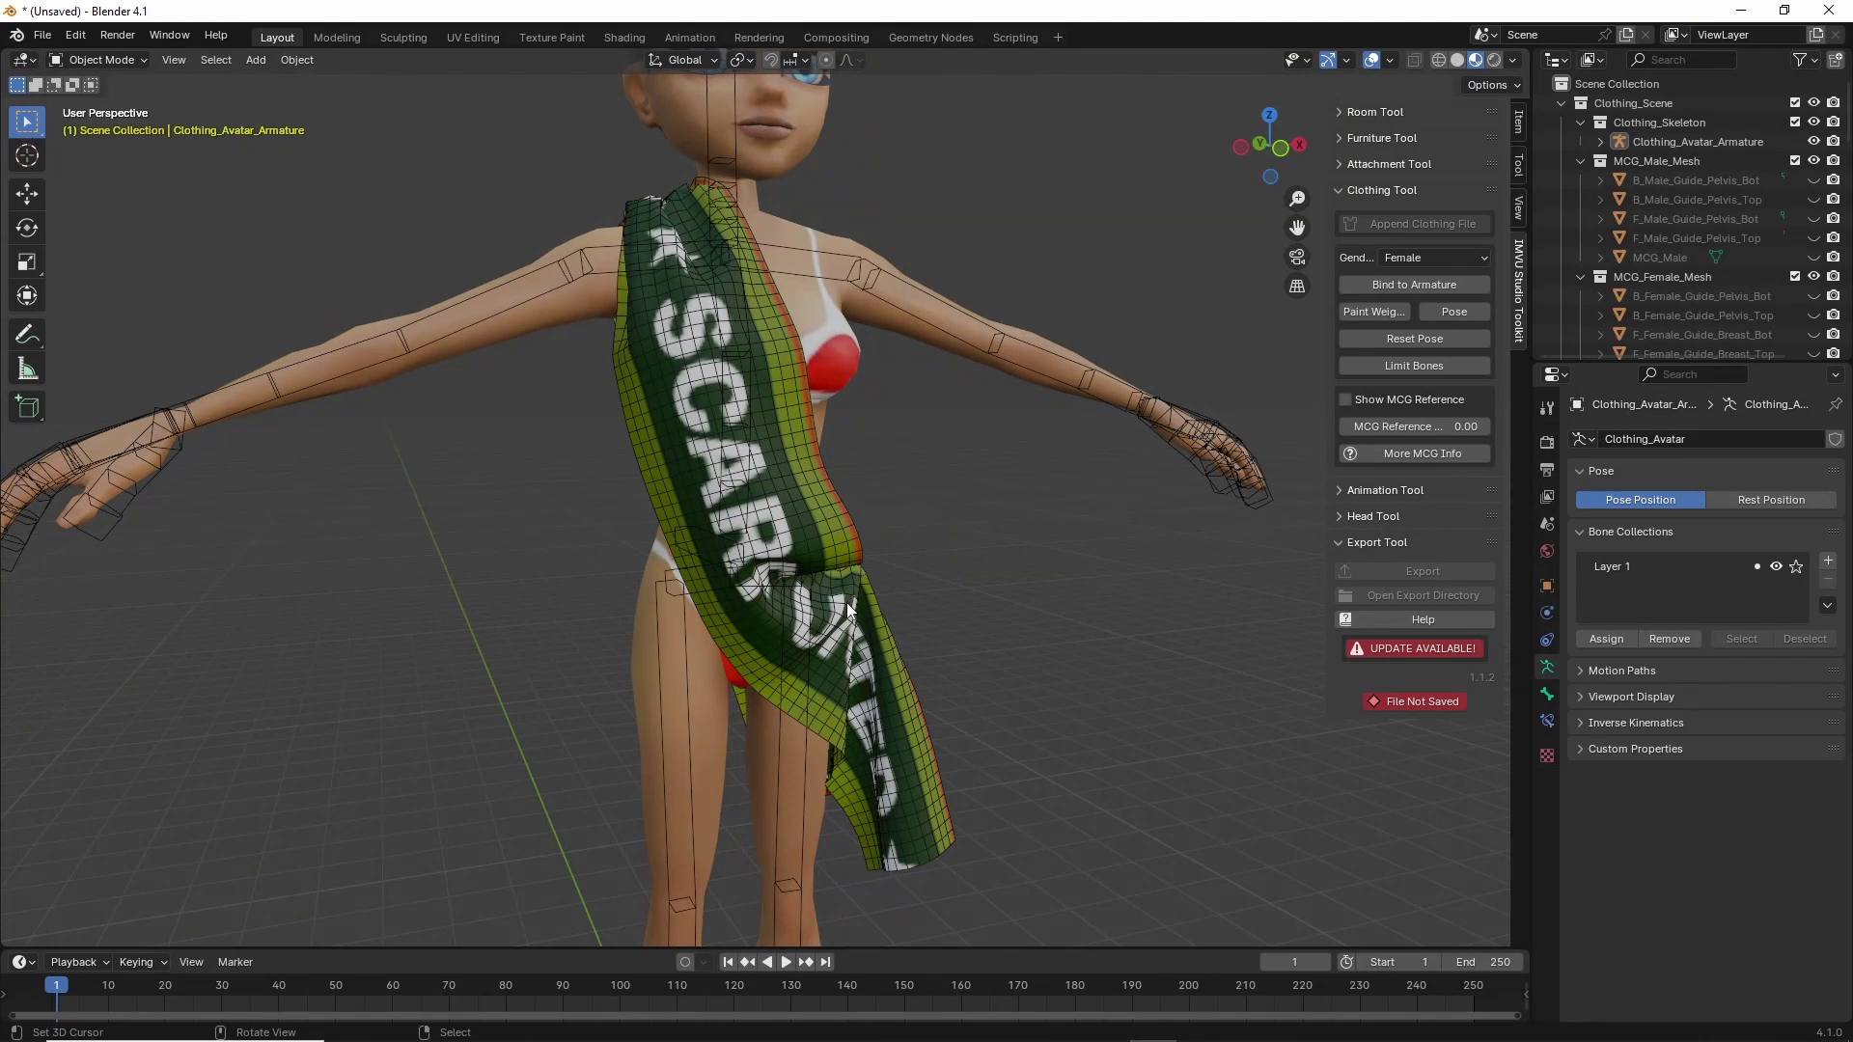
pyautogui.keyDown('ctrl'); pyautogui.moveTo(847, 602); pyautogui.dragTo(790, 564, button='middle'); pyautogui.keyUp('ctrl')
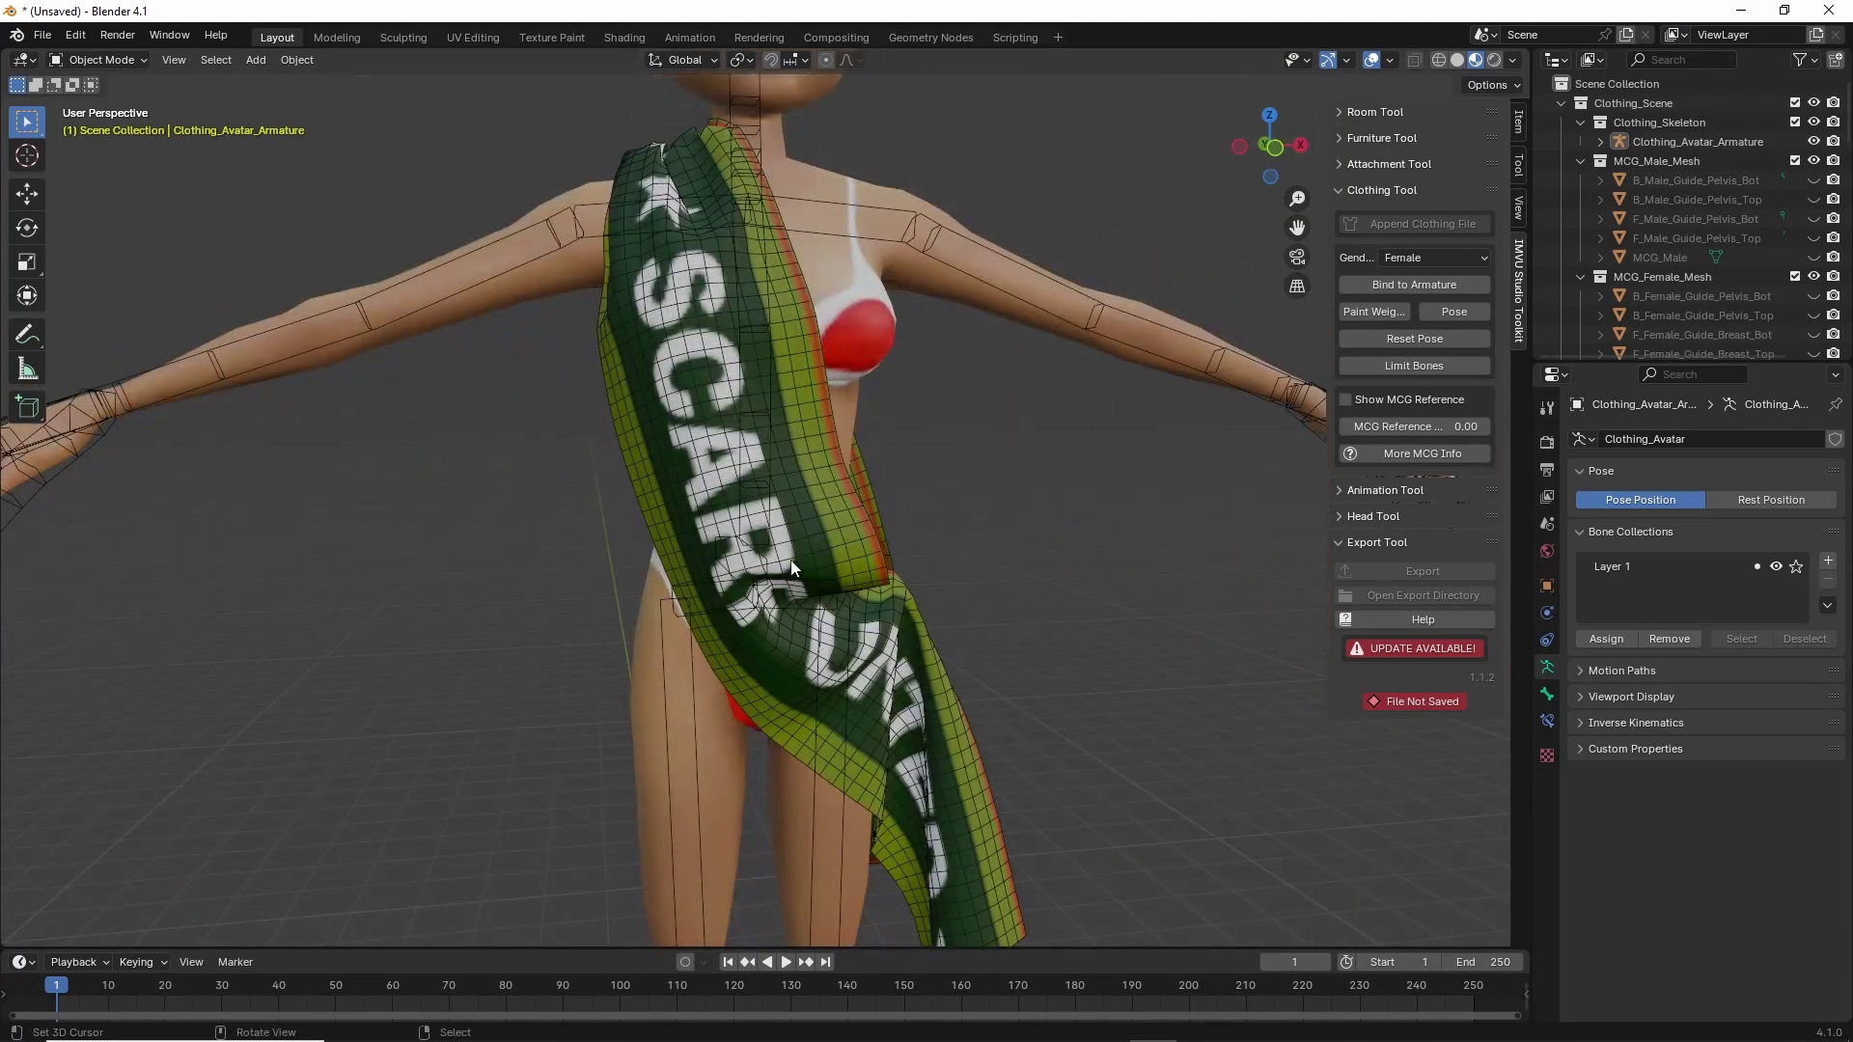